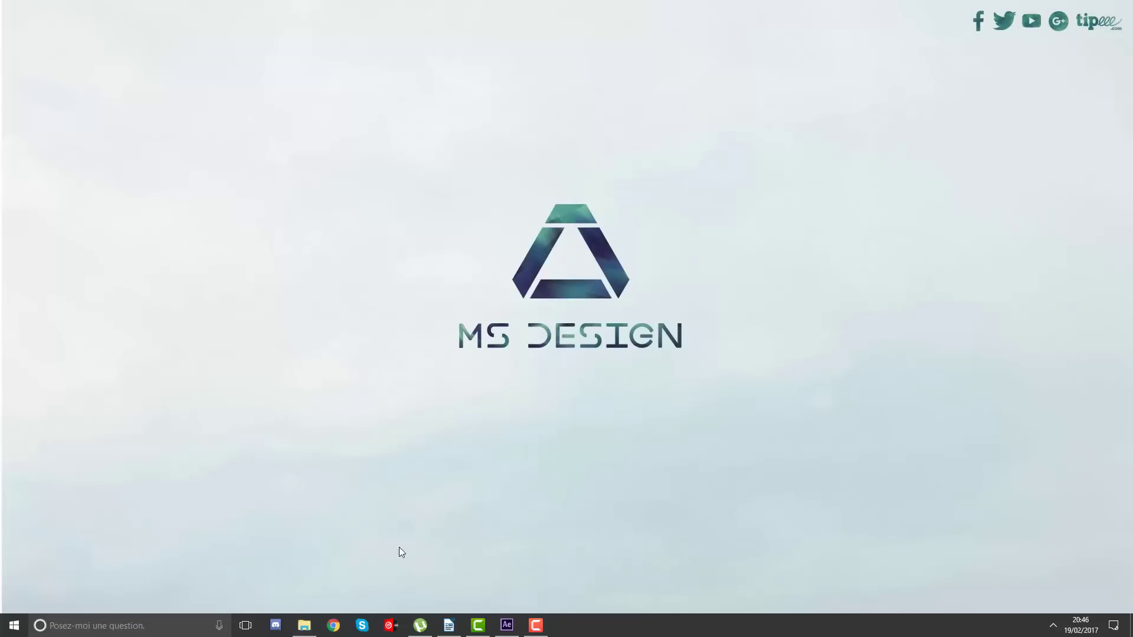
Open the Ressources folder inside 02 - Introduction and widen its name column.
click(304, 625)
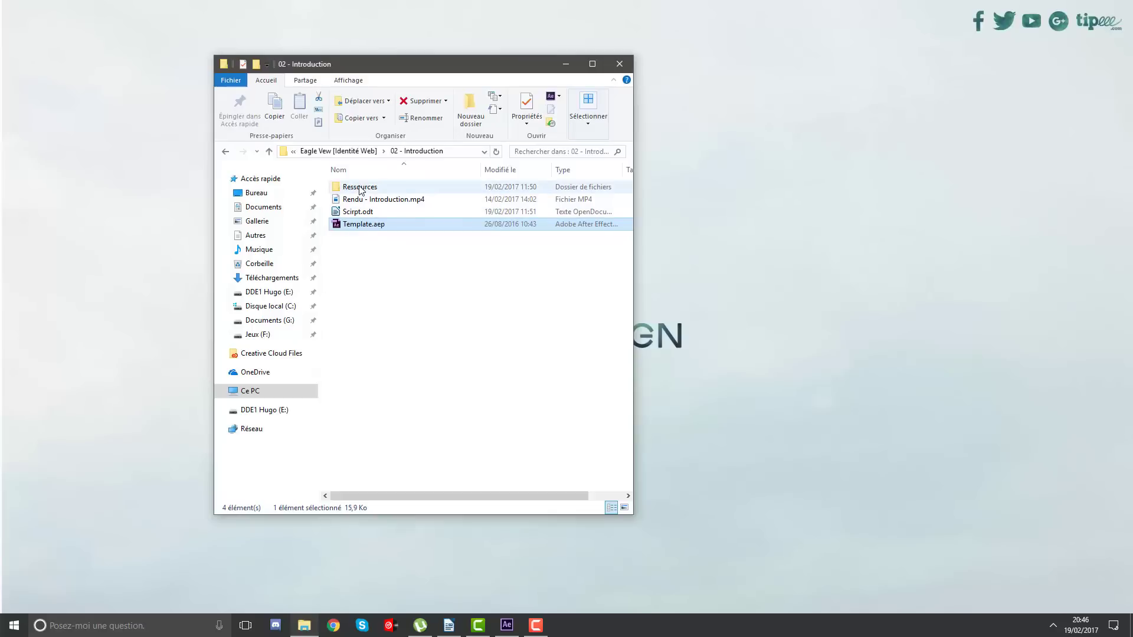
double_click(362, 189)
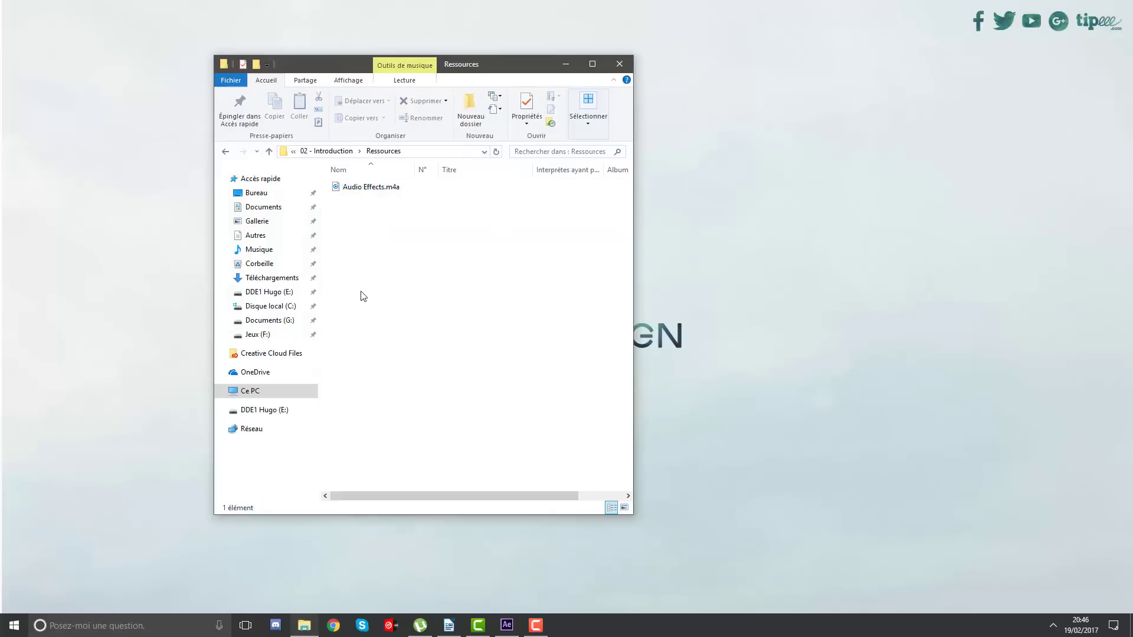
click(335, 187)
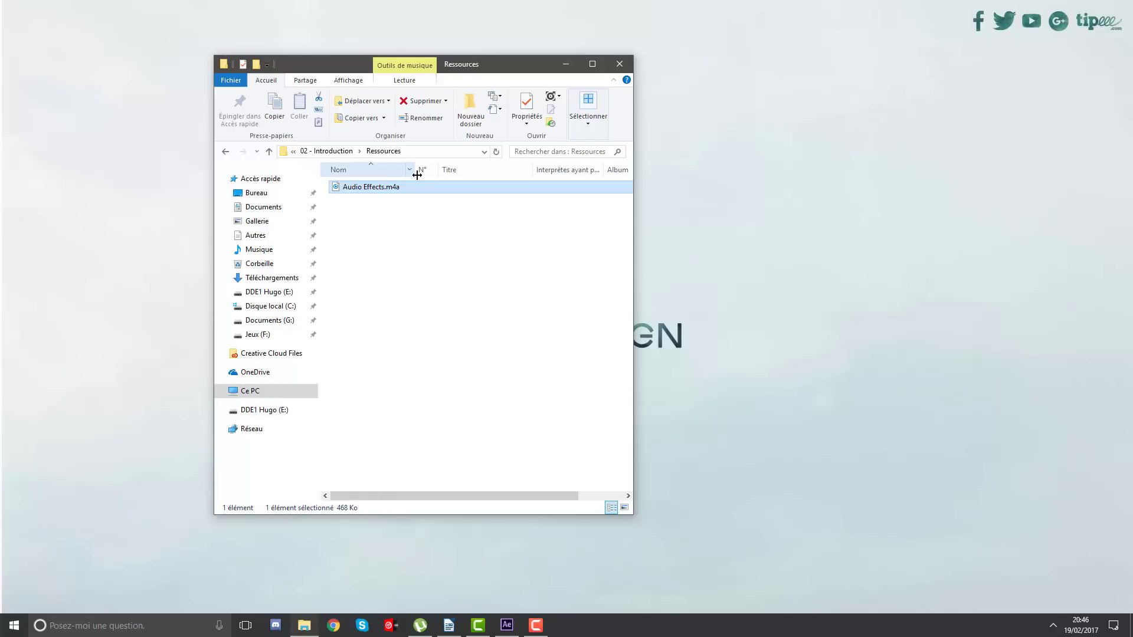
drag(415, 169, 449, 171)
click(388, 195)
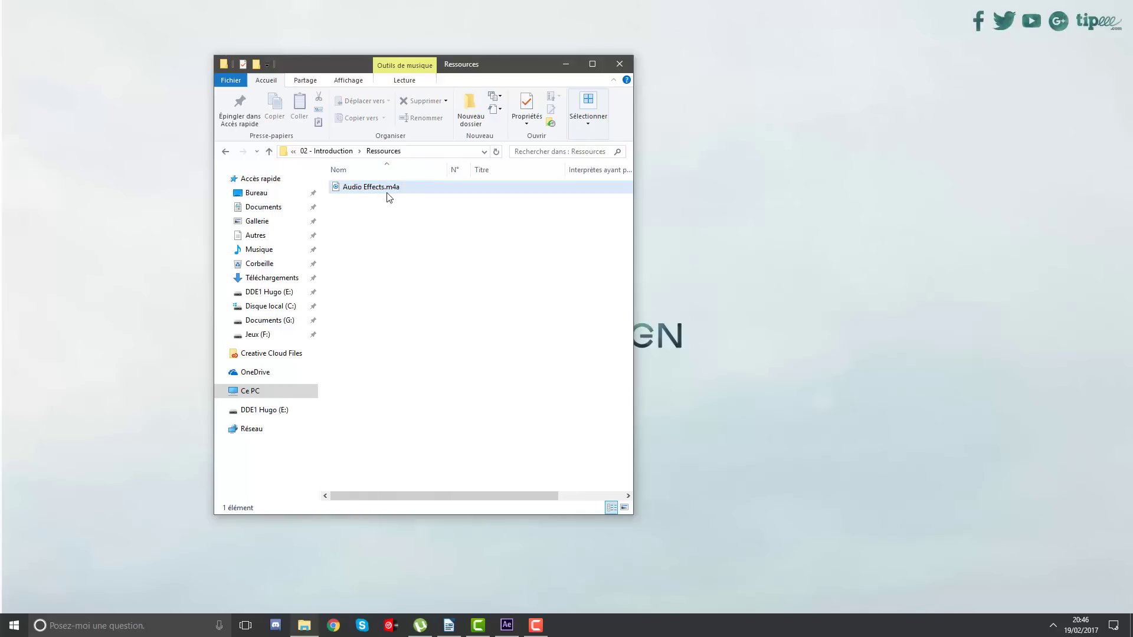
Play Audio Effects.m4a in Groove Musique, then pause it and close the player.
double_click(387, 189)
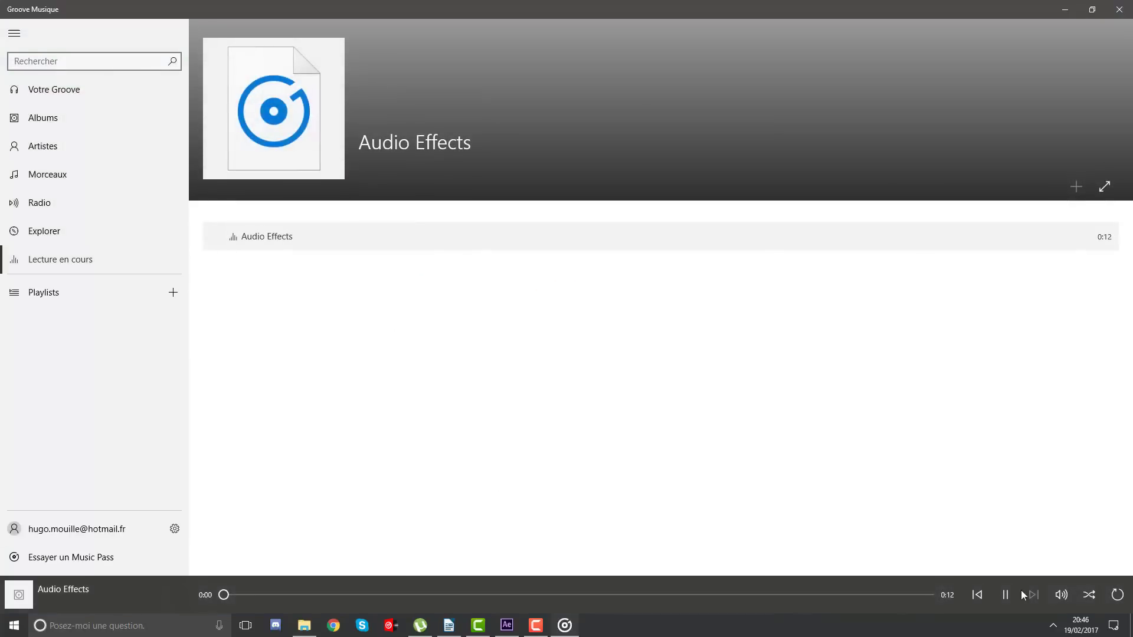
click(1005, 595)
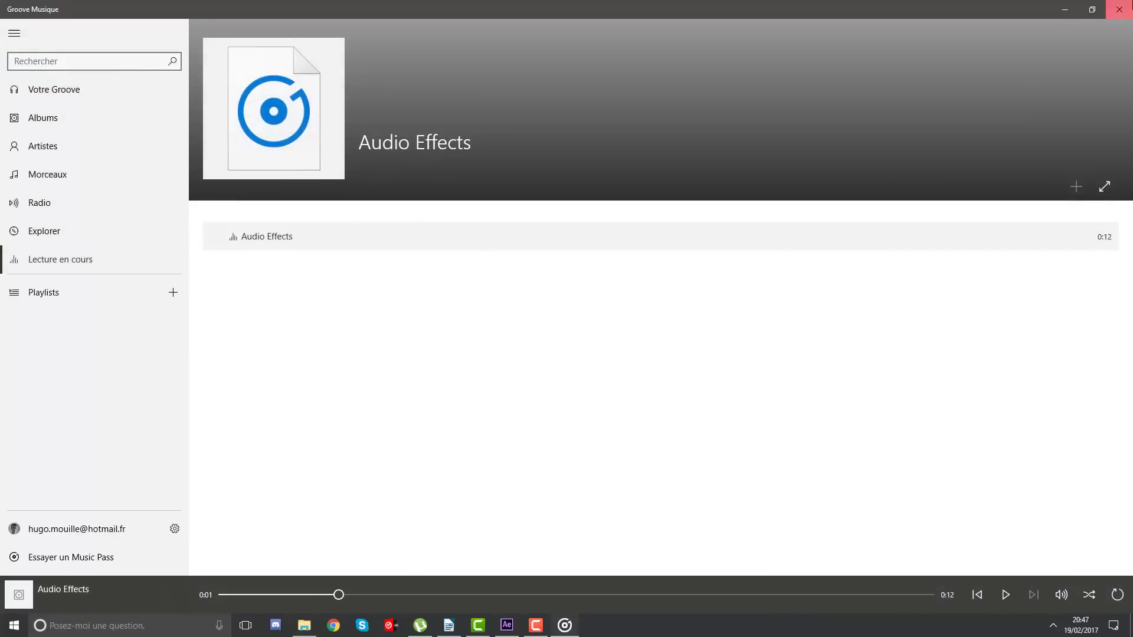
click(1119, 9)
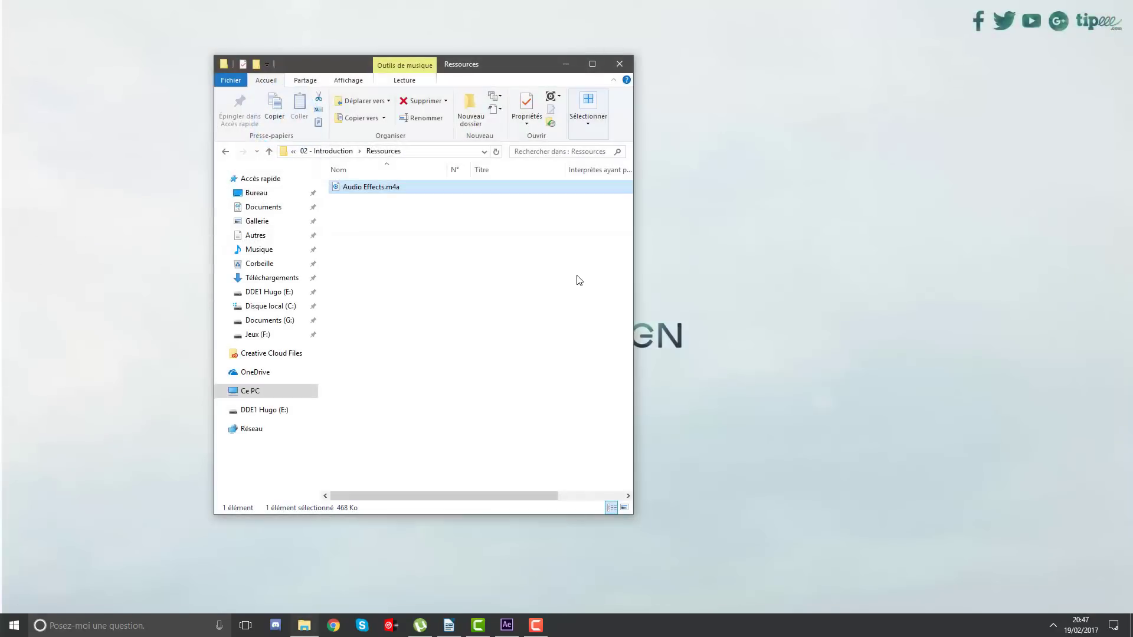
From the 01 - Nom et Logo folder, import Logo Tutoriel.psd as a composition with editable layer styles.
click(509, 625)
click(304, 625)
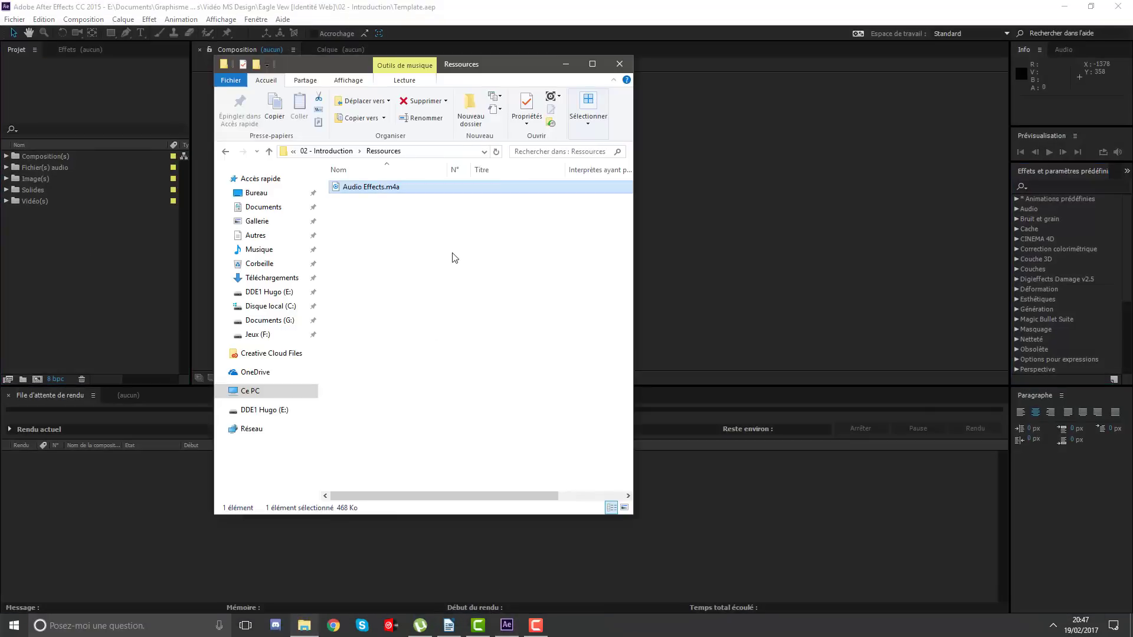
click(328, 151)
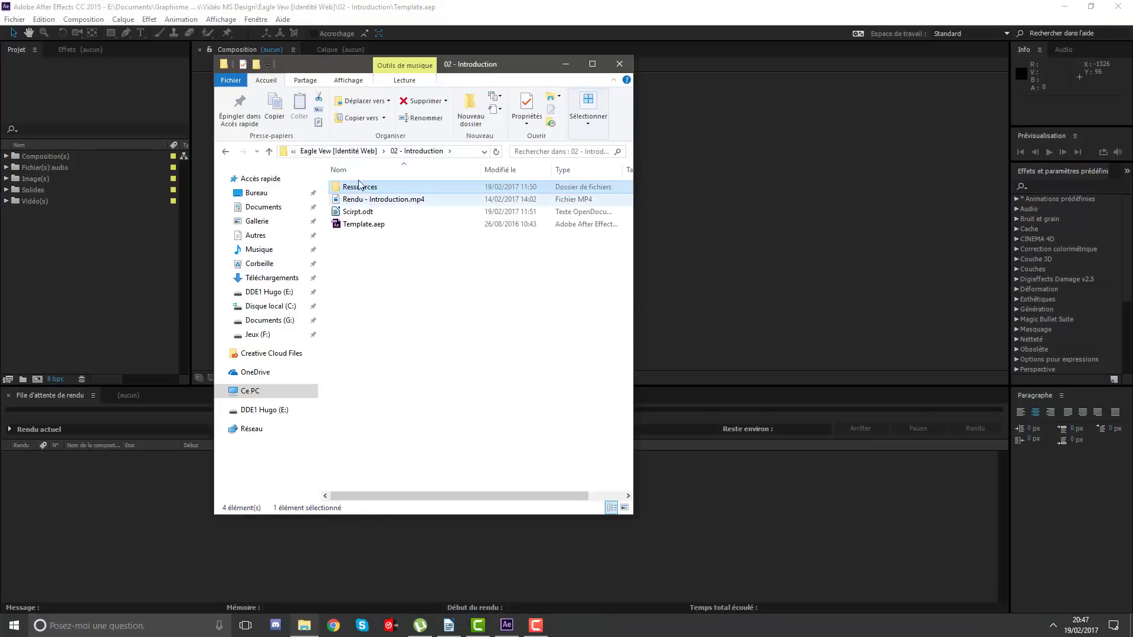
click(357, 152)
double_click(360, 199)
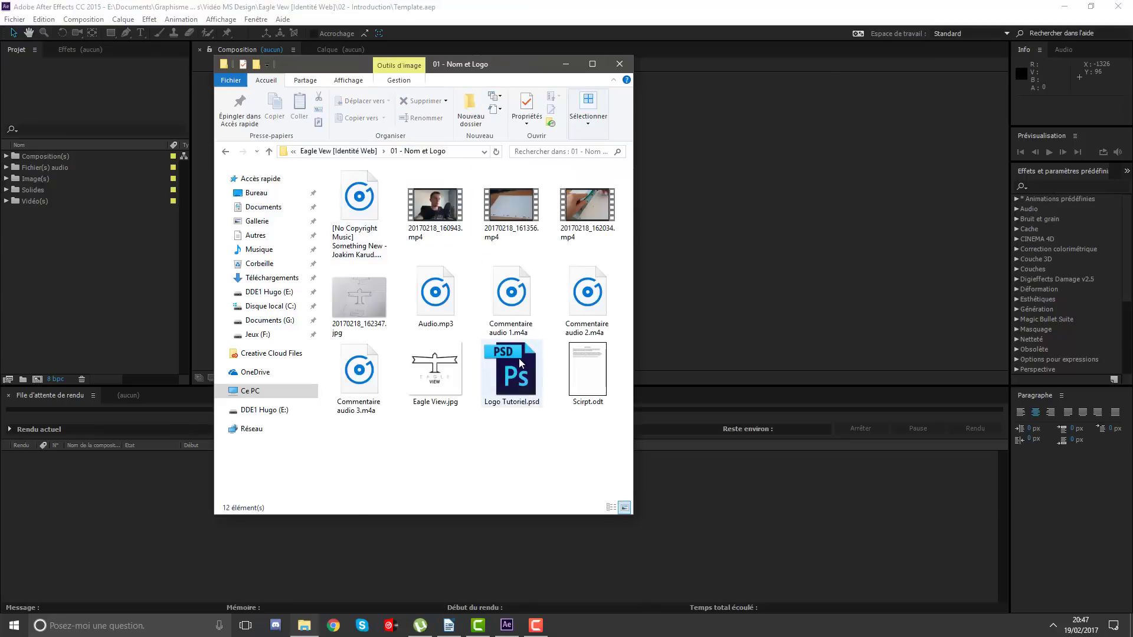
drag(520, 363, 466, 163)
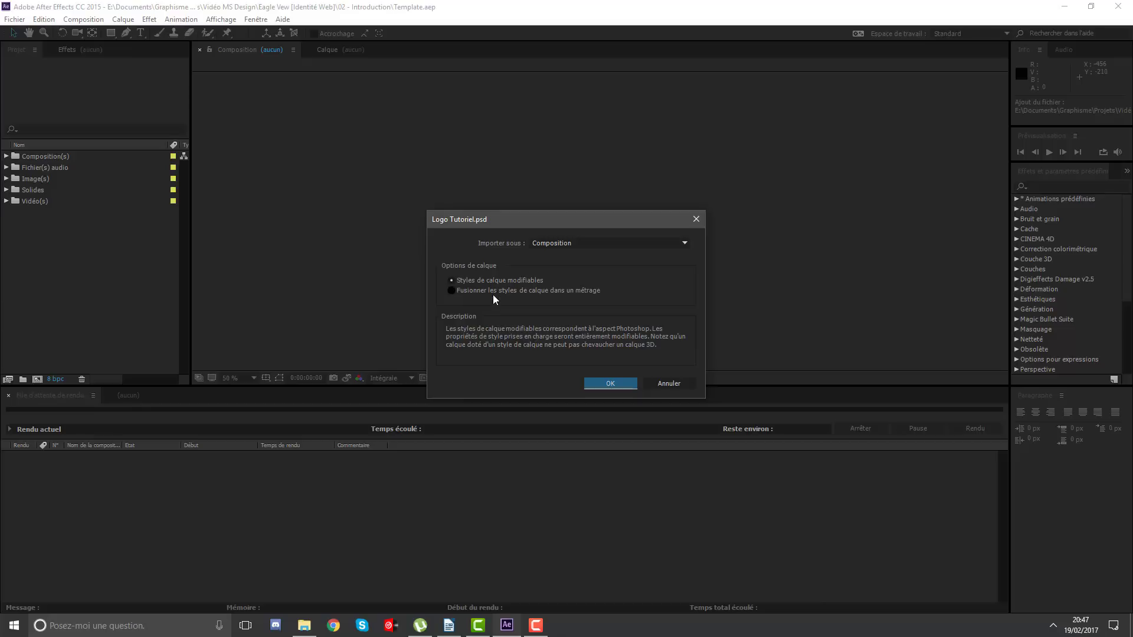
click(611, 389)
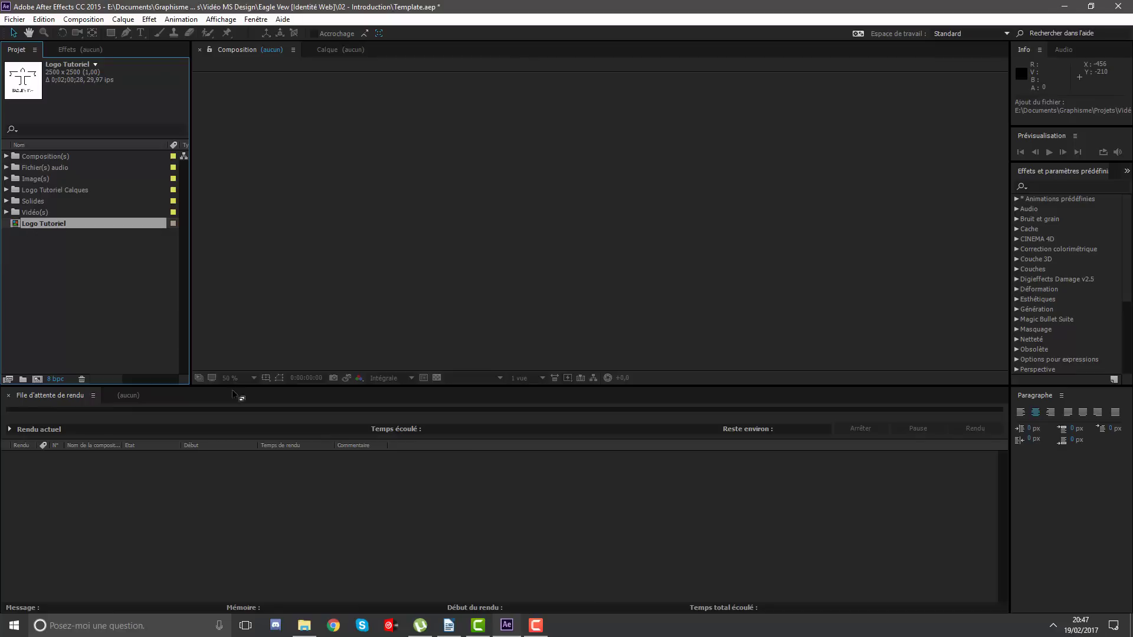
Abandon a second PSD import and drag the Logo Tutoriel comp into the Logo Tutoriel Calques folder.
click(318, 622)
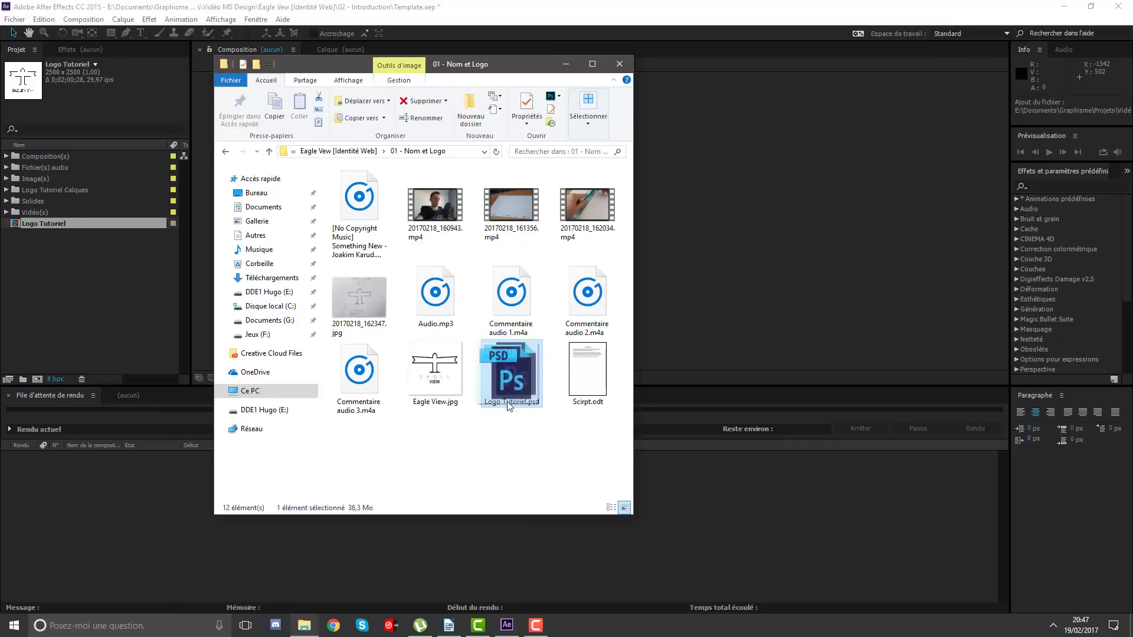
drag(511, 396, 513, 399)
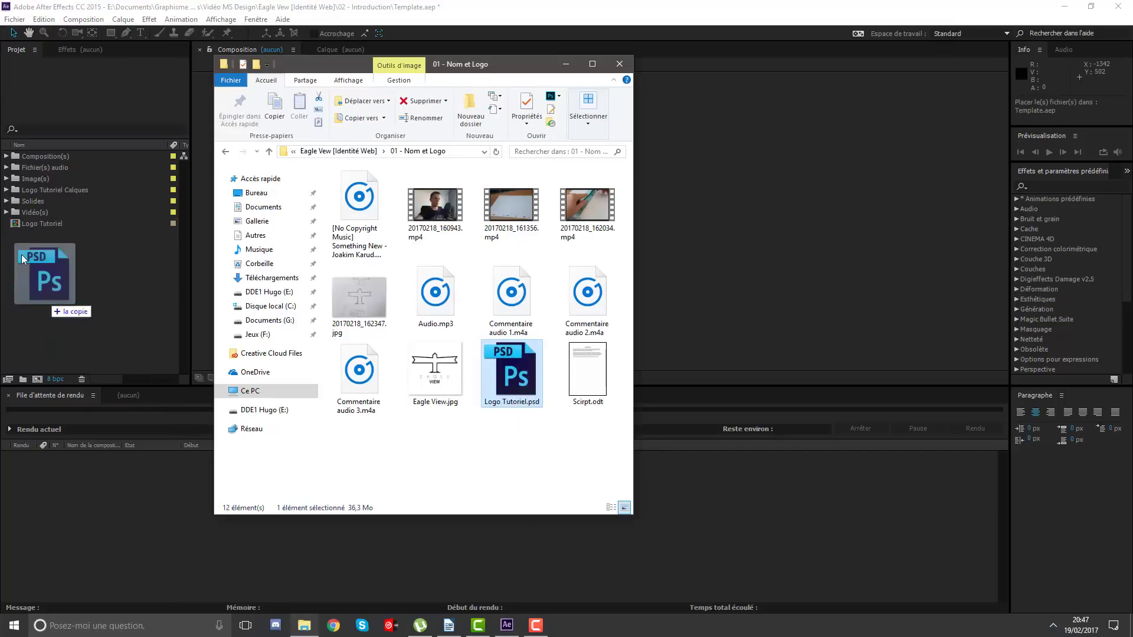
drag(513, 399, 507, 367)
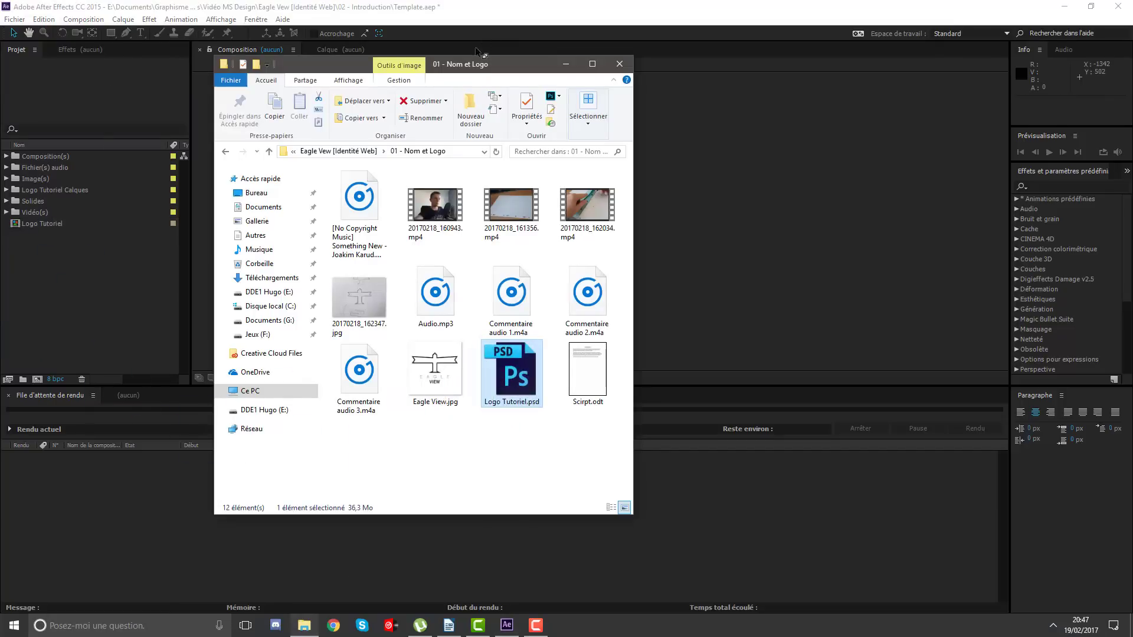
click(19, 298)
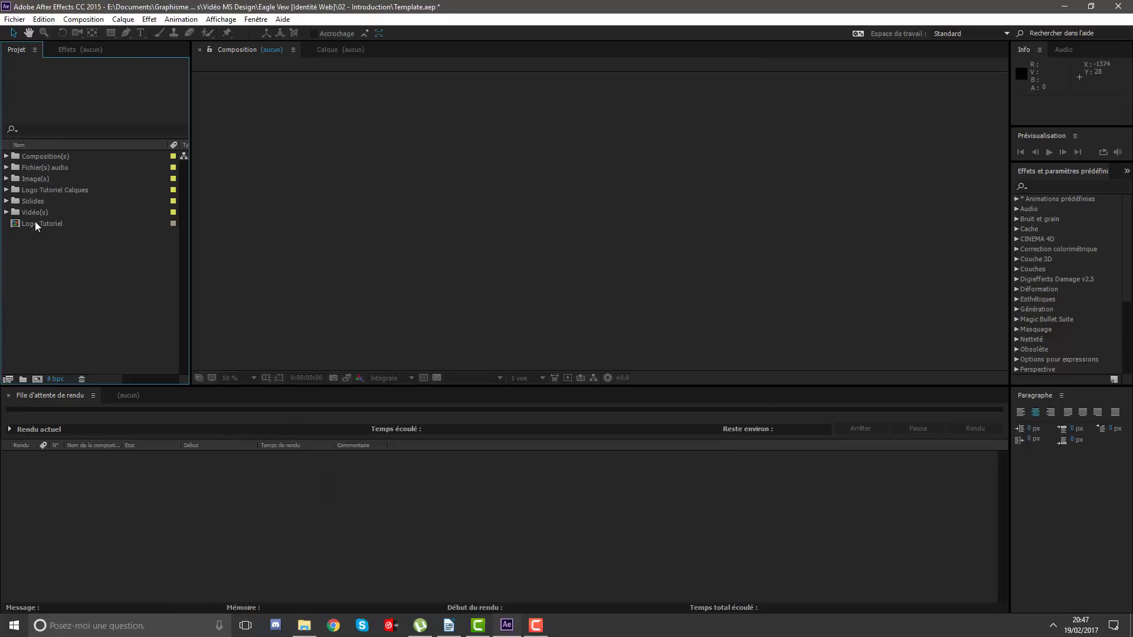
drag(35, 224, 49, 222)
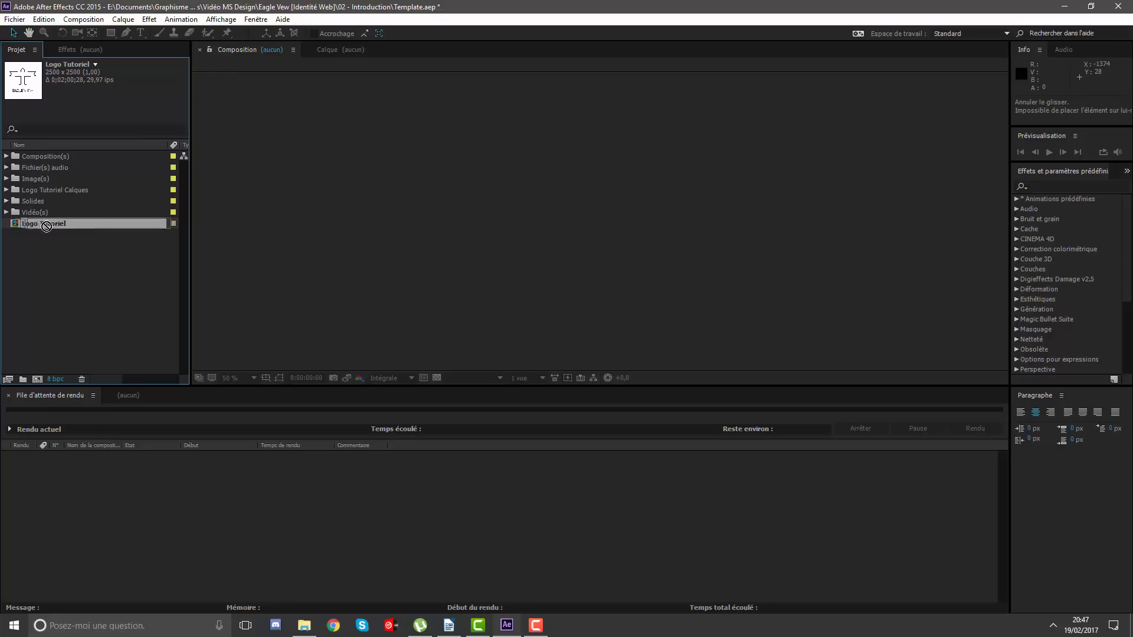
drag(49, 222, 42, 196)
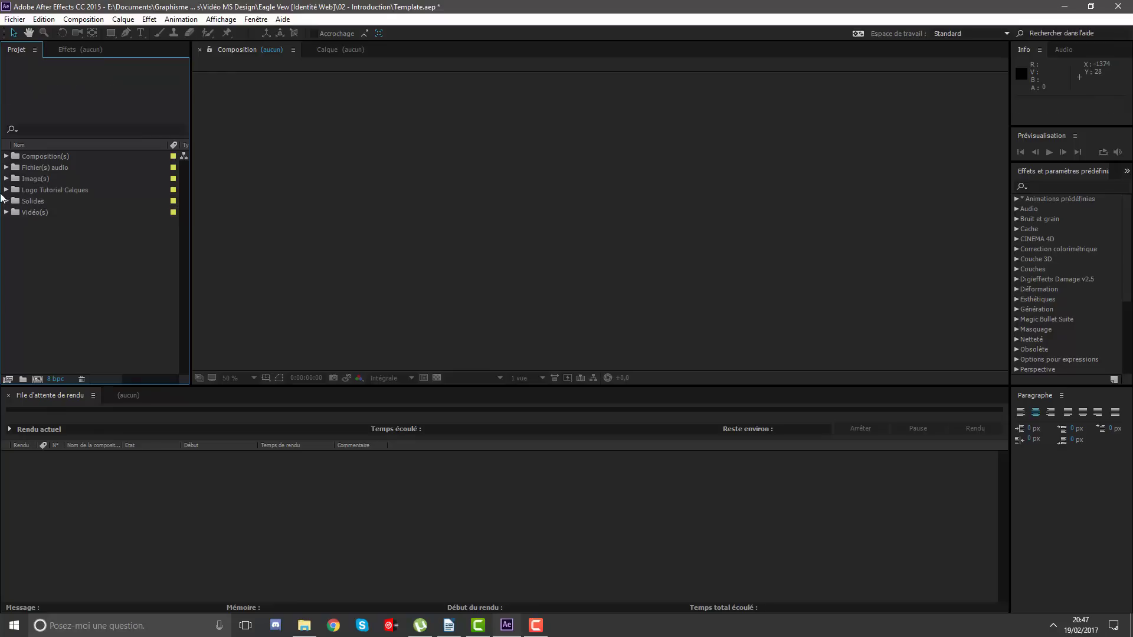
Open the Logo Tutoriel composition at 25% zoom and scrub forward in time.
click(6, 191)
double_click(51, 201)
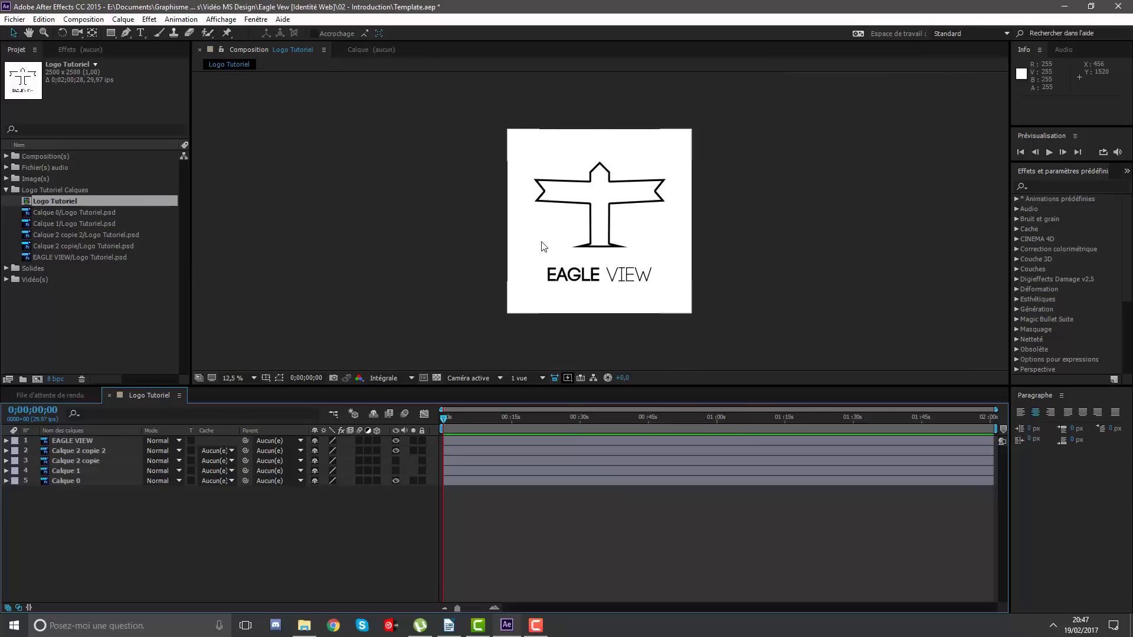
key(period)
drag(467, 433, 587, 421)
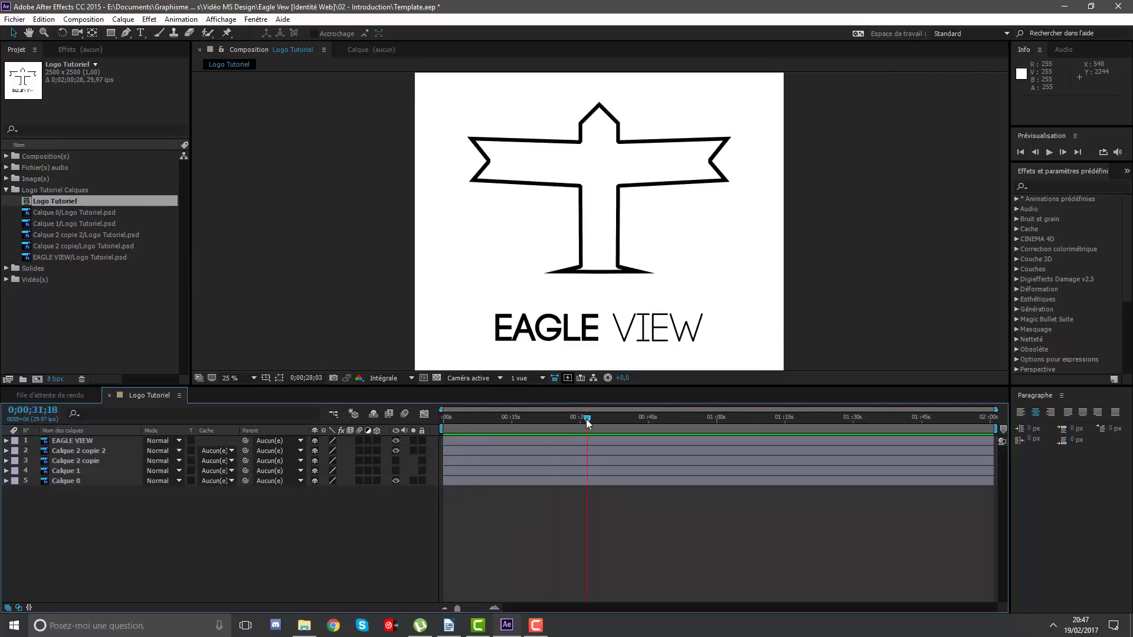
Toggle the visibility of Calque 0 and the EAGLE VIEW text to identify each layer.
click(80, 451)
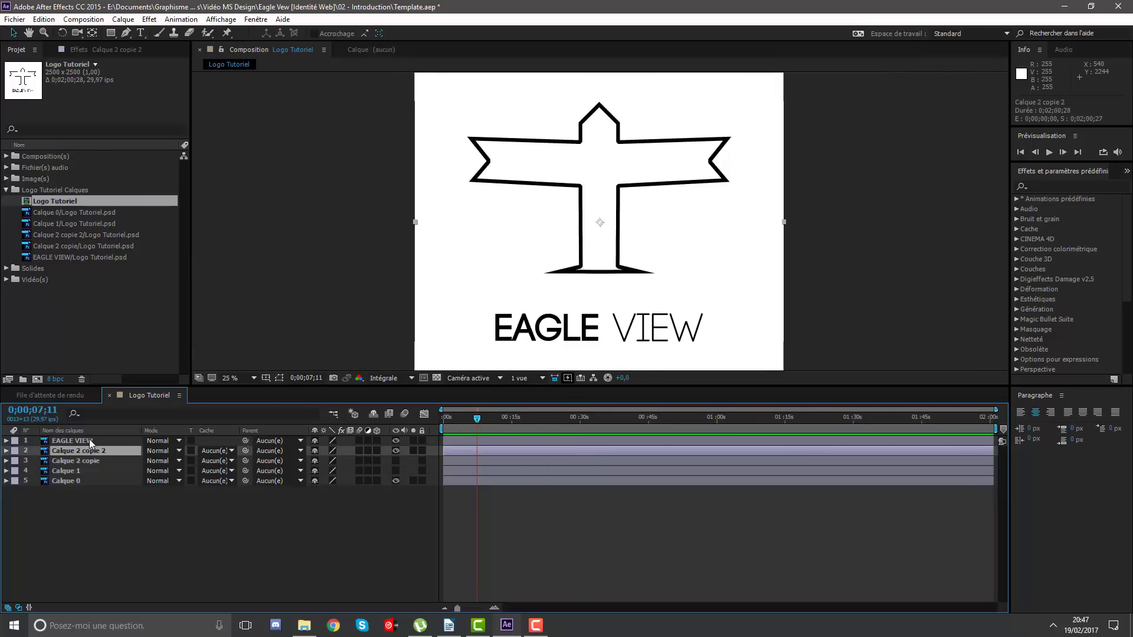
click(90, 441)
click(395, 481)
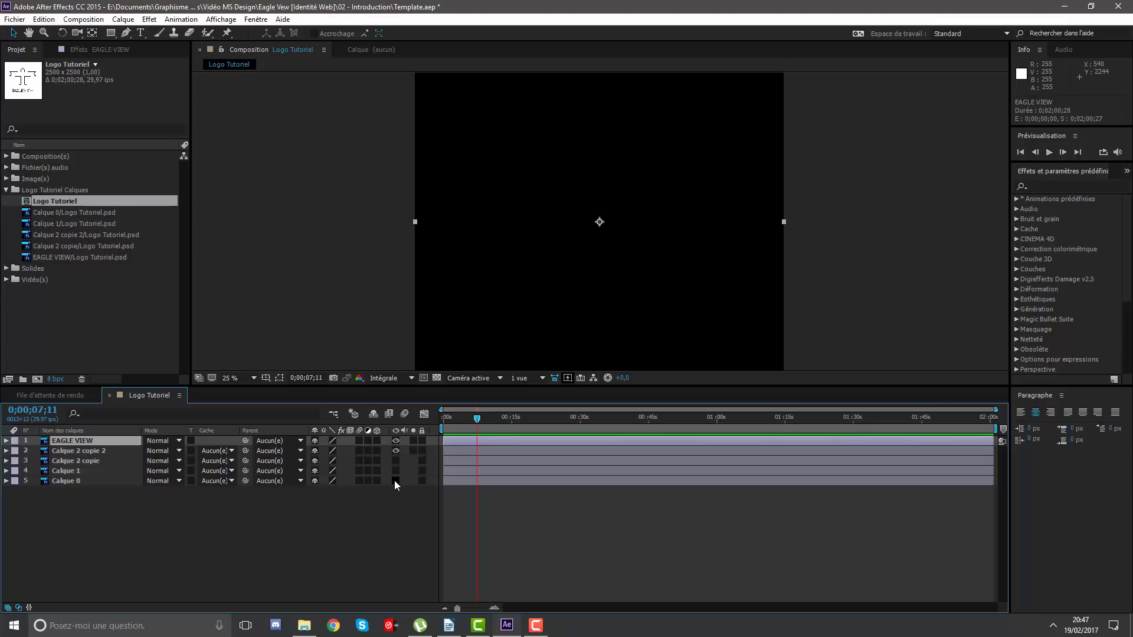
click(396, 480)
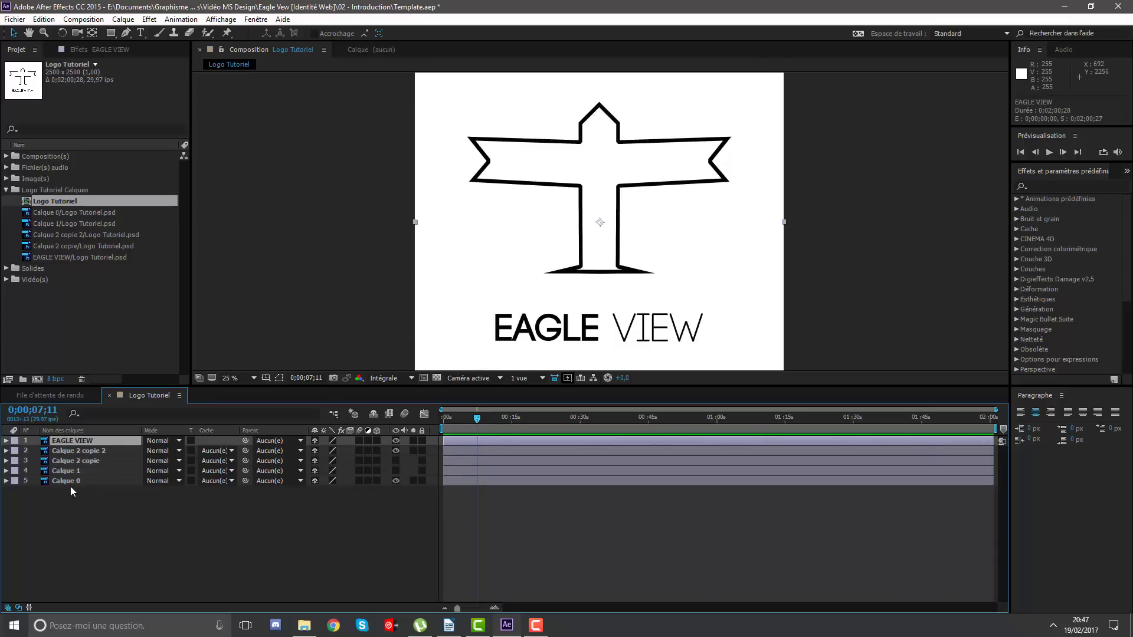
click(80, 448)
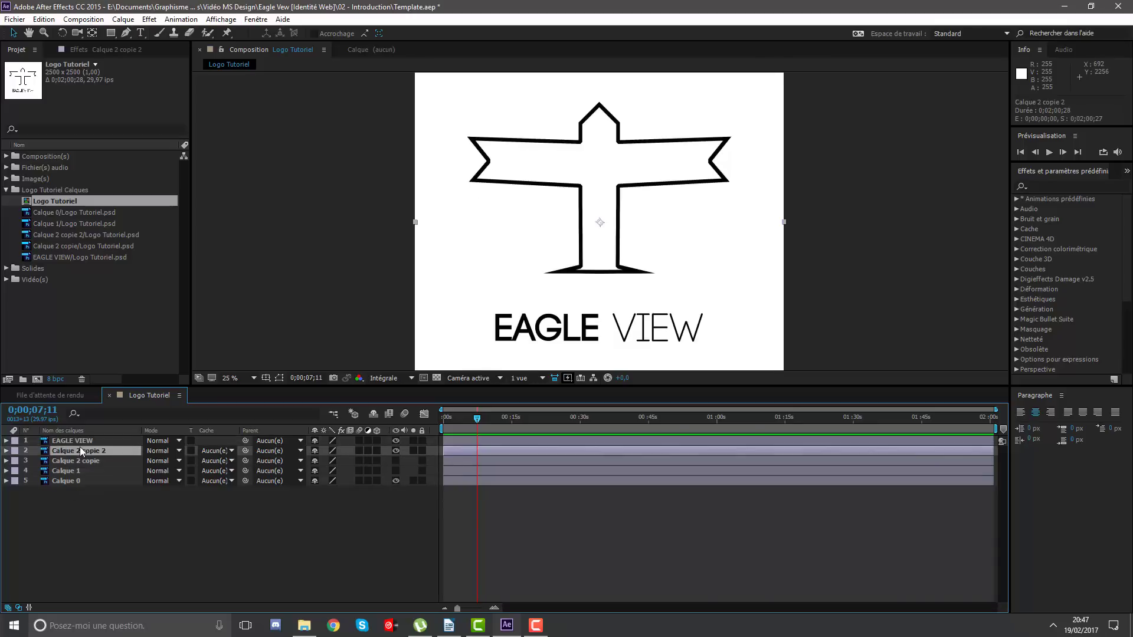
click(395, 444)
Rename the EAGLE VIEW layer to Txt.
click(396, 444)
click(396, 444)
click(396, 444)
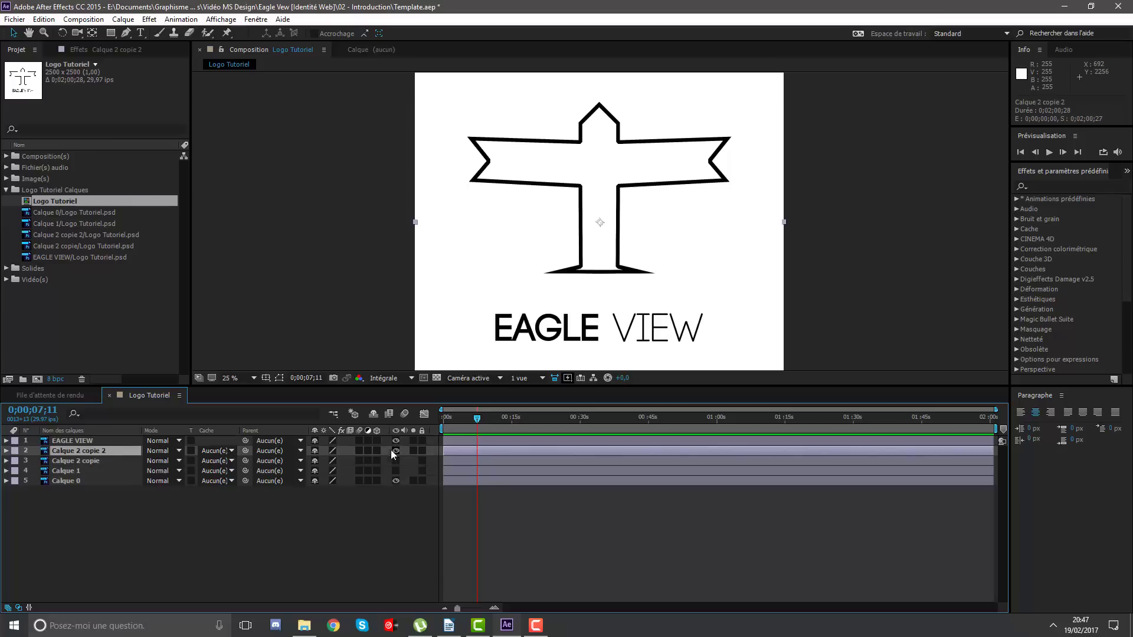
click(62, 441)
key(Delete)
key(ctrl+z)
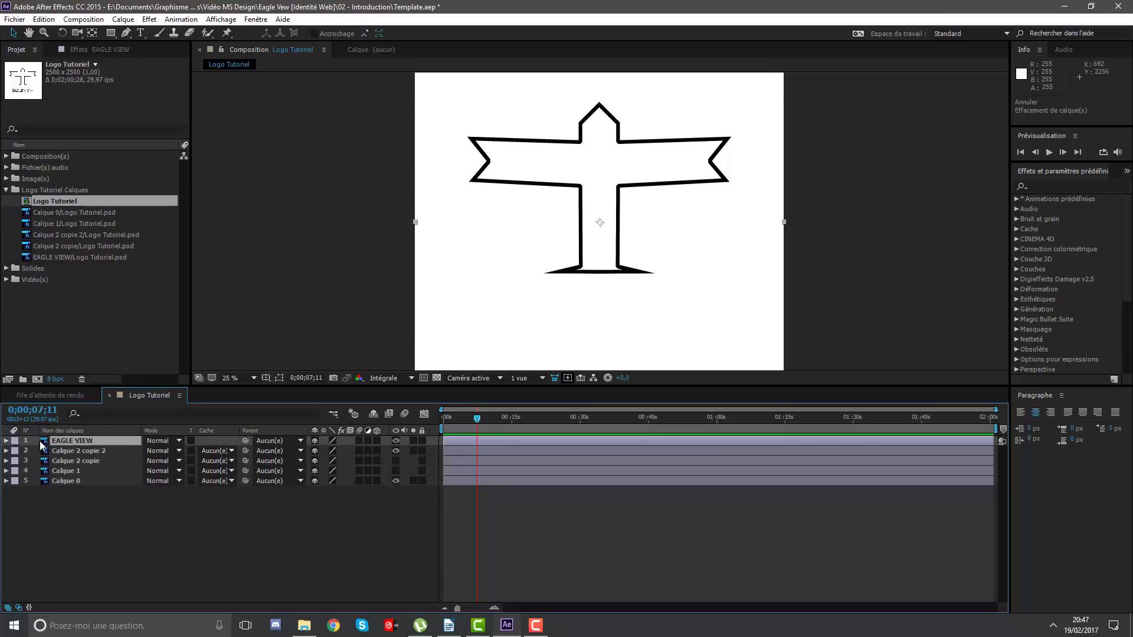
key(Return)
text(Tx)
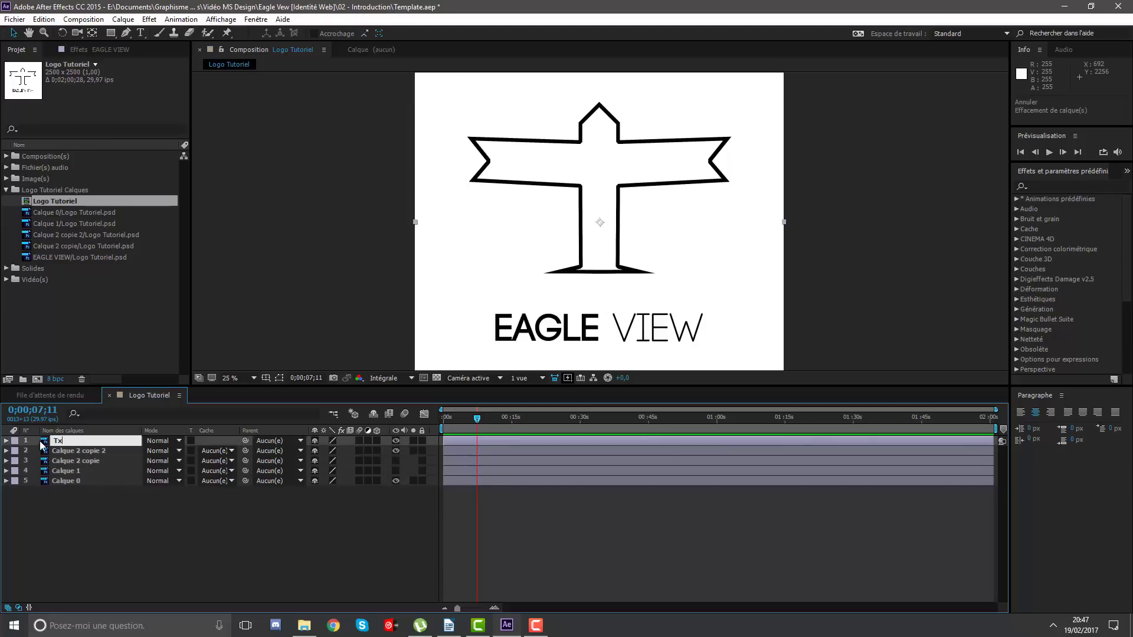
text(t)
key(Return)
Rename the Calque 2 copie 2 layer to Logo and give it a Fuchsia label.
key(ctrl+Down)
key(Return)
text(Logo)
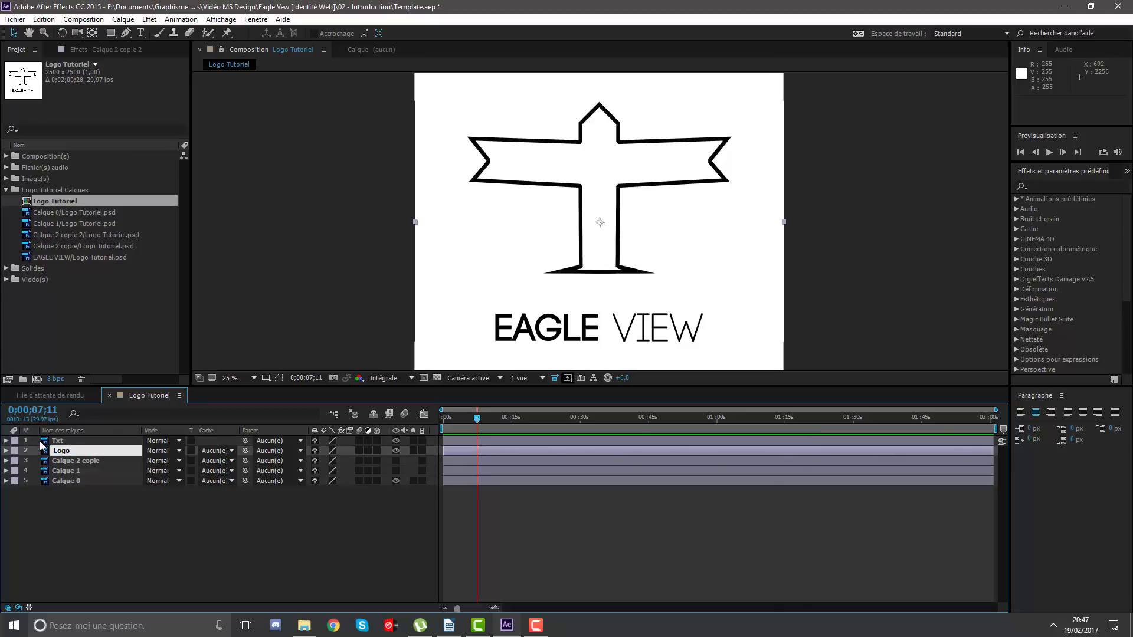
key(Return)
click(15, 452)
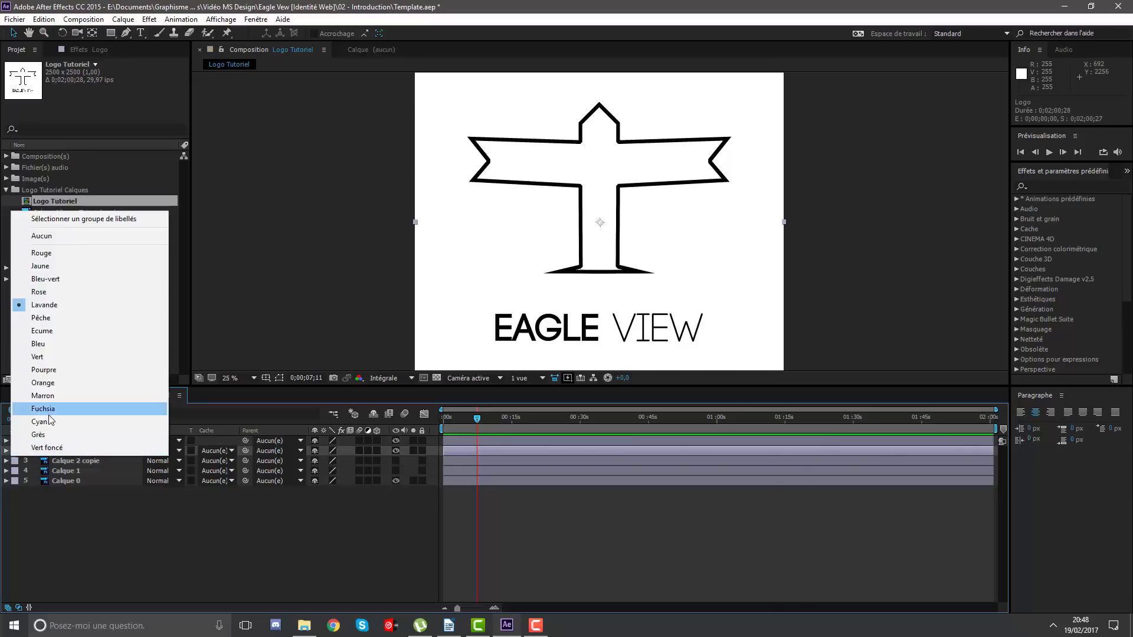
click(43, 409)
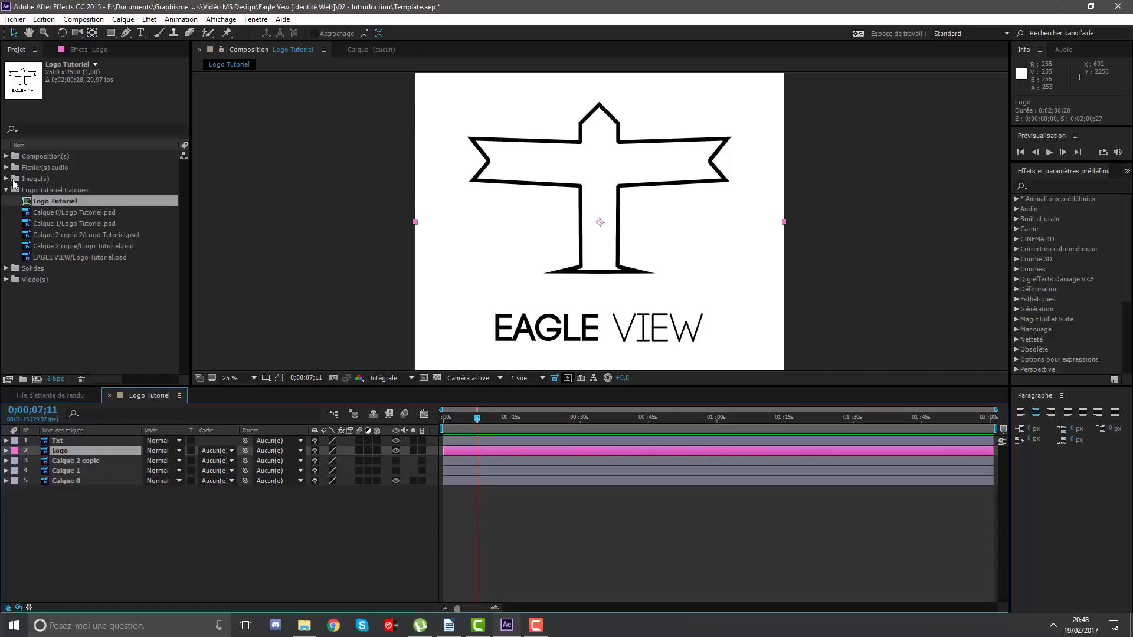
Create a new empty composition named Template.
right_click(79, 347)
click(103, 354)
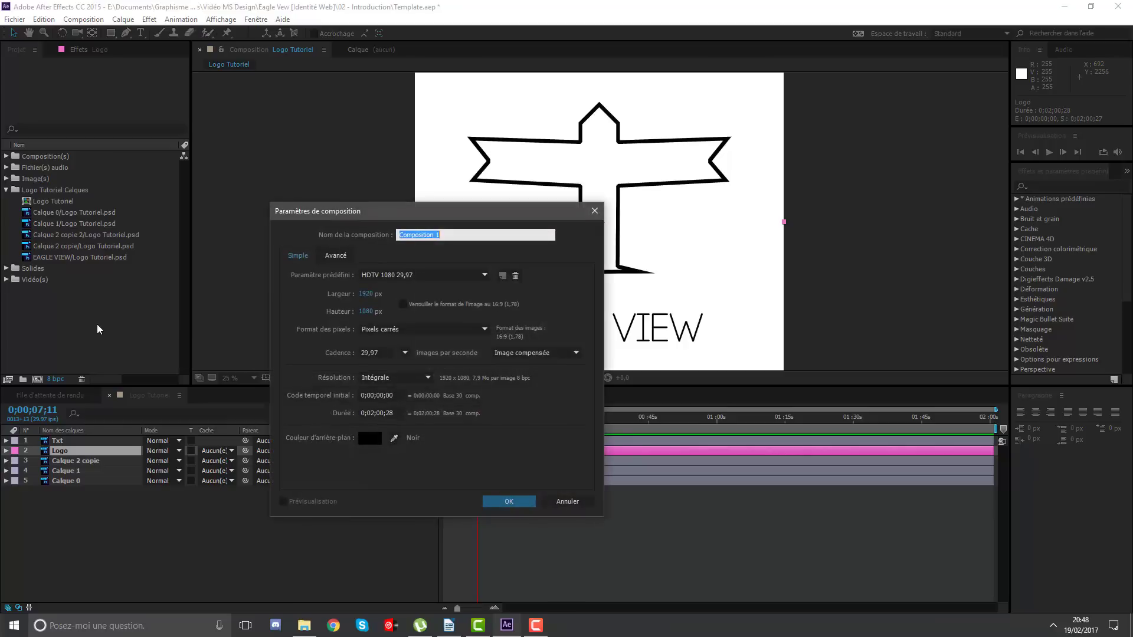
text(Templa)
text(te)
key(Return)
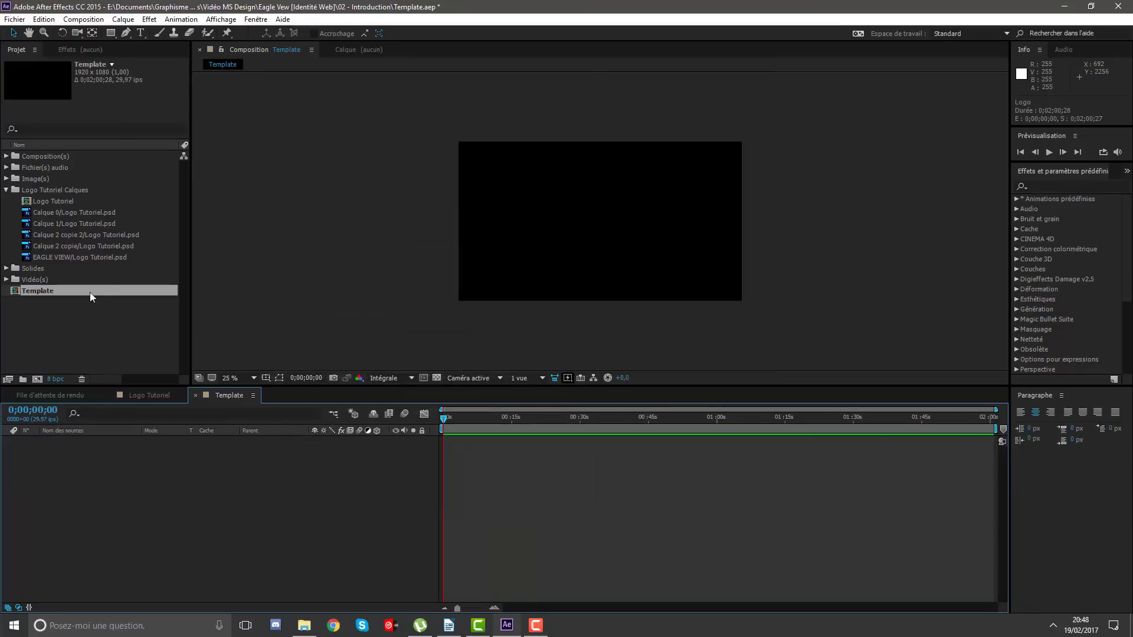
Move the Template composition into the Composition(s) folder.
drag(90, 292, 26, 158)
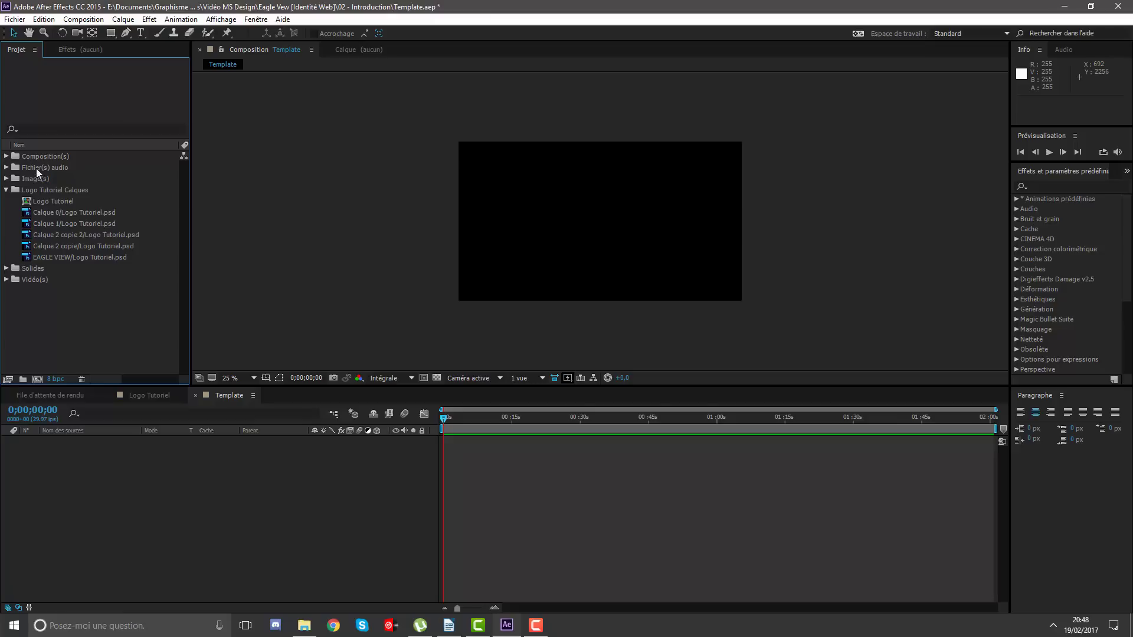
click(6, 156)
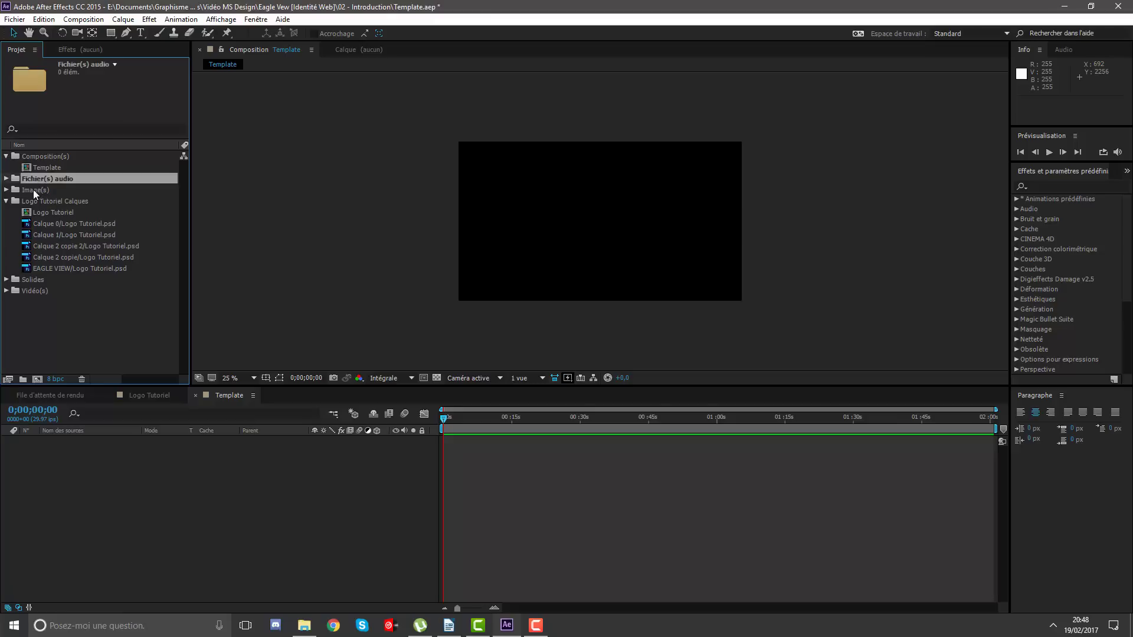
click(34, 202)
click(22, 283)
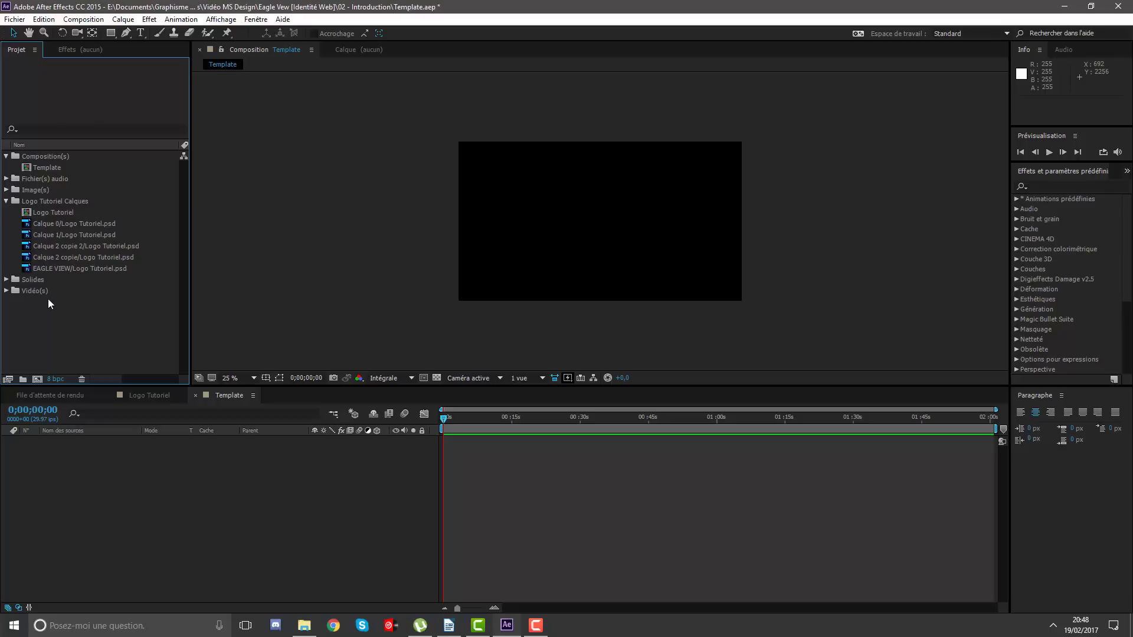
drag(48, 303, 33, 140)
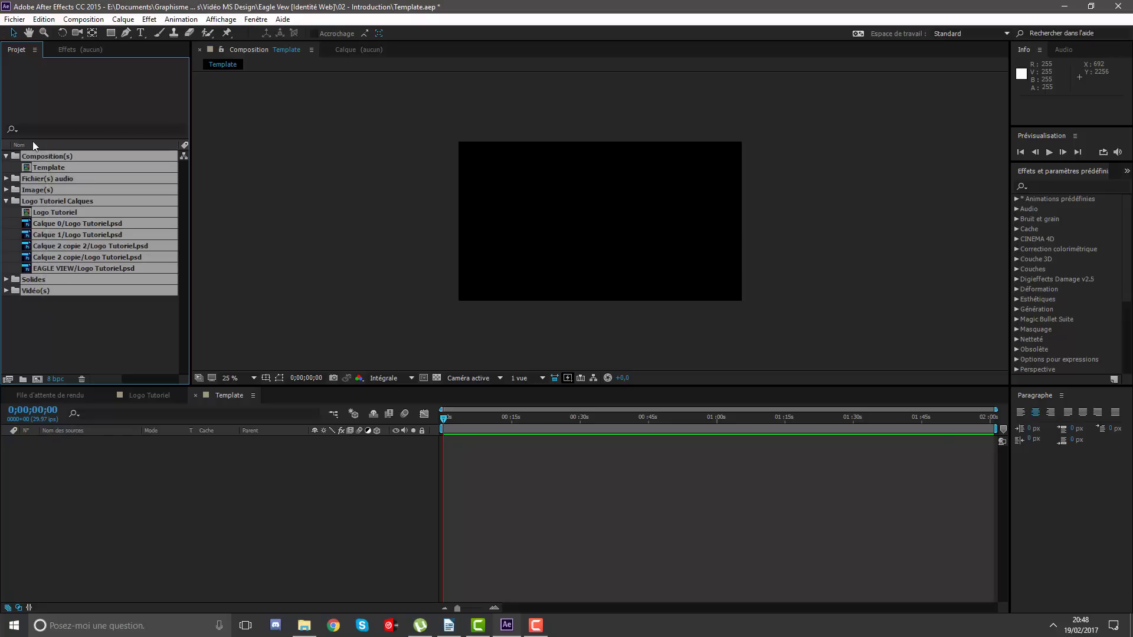
click(54, 333)
Reorder the timeline tabs so Template comes first and Logo Tutoriel second.
drag(199, 402, 38, 399)
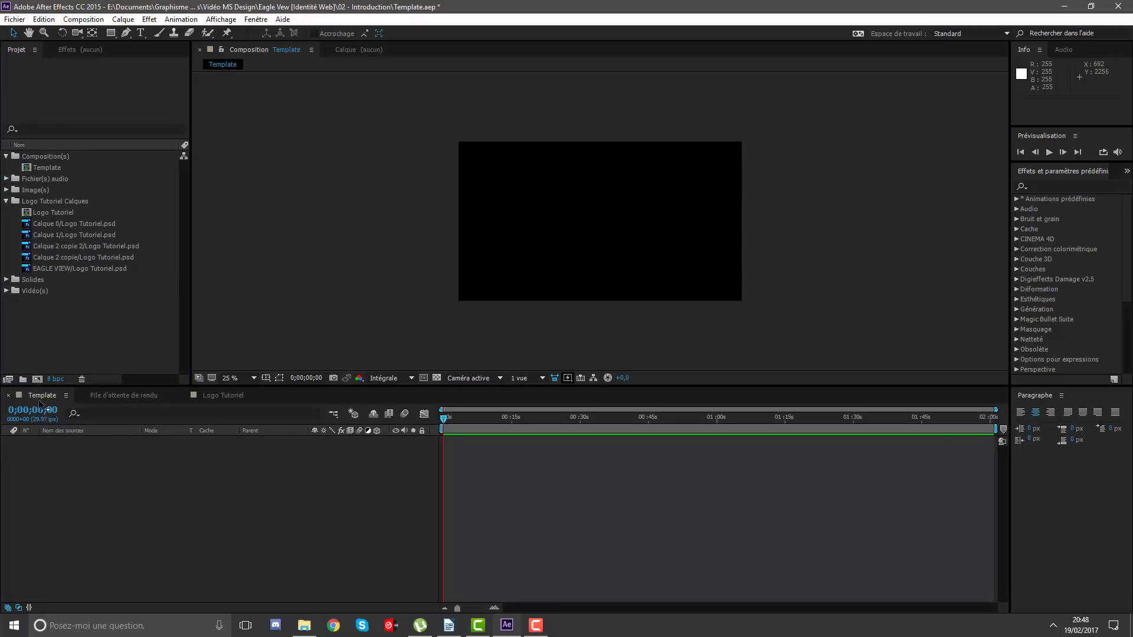
drag(211, 392, 118, 399)
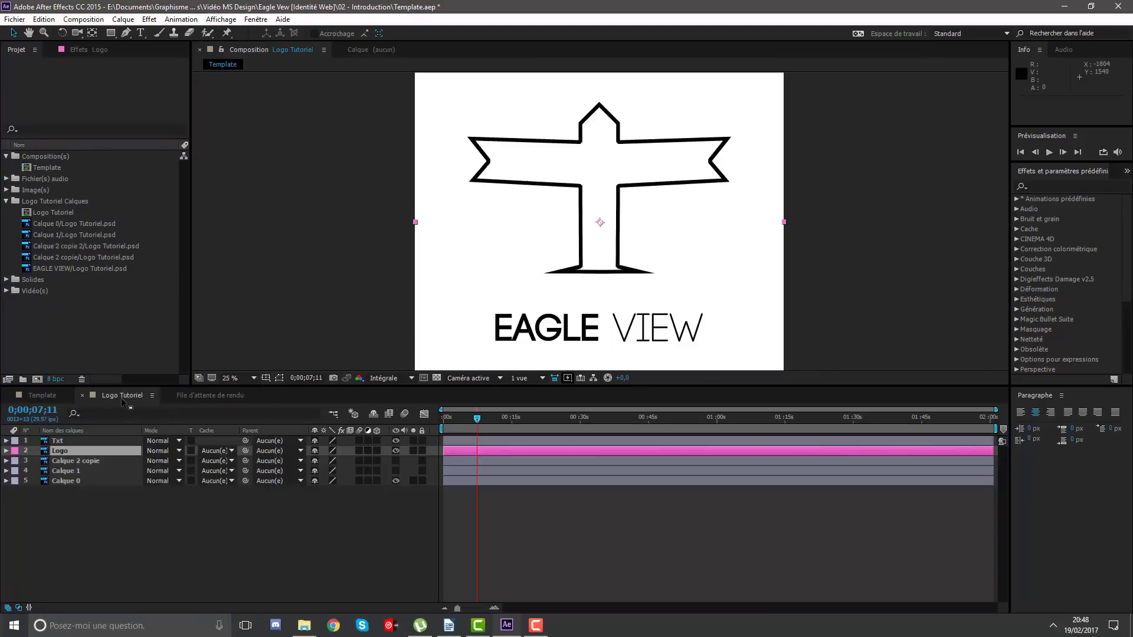
click(30, 399)
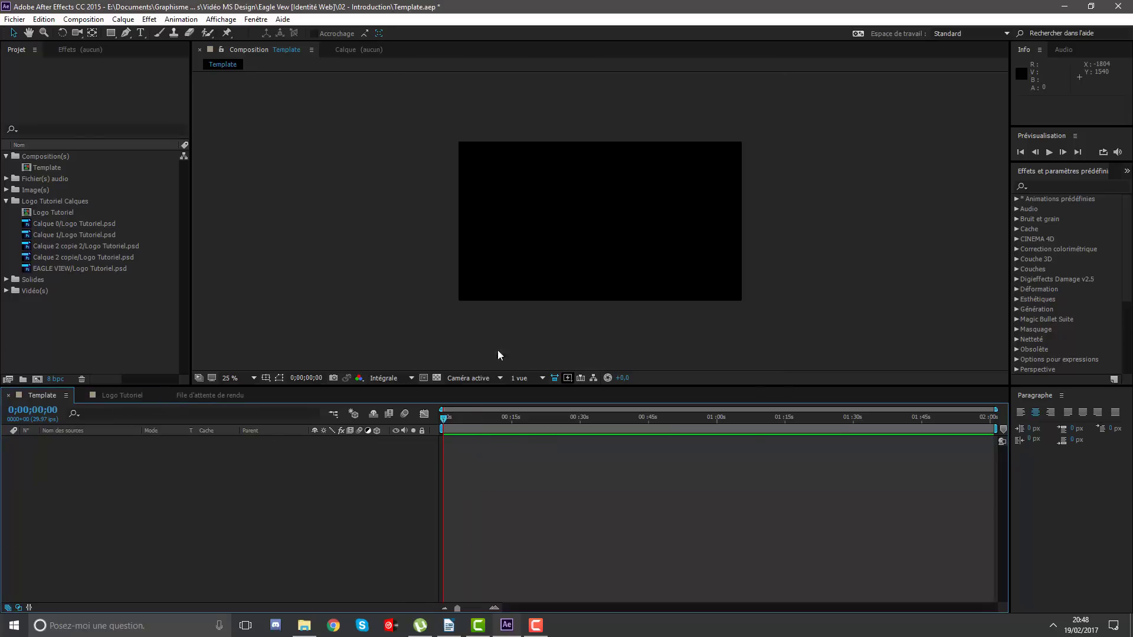
Set the Template composition's duration to 0;00;20;00 in its composition settings.
right_click(54, 170)
click(88, 179)
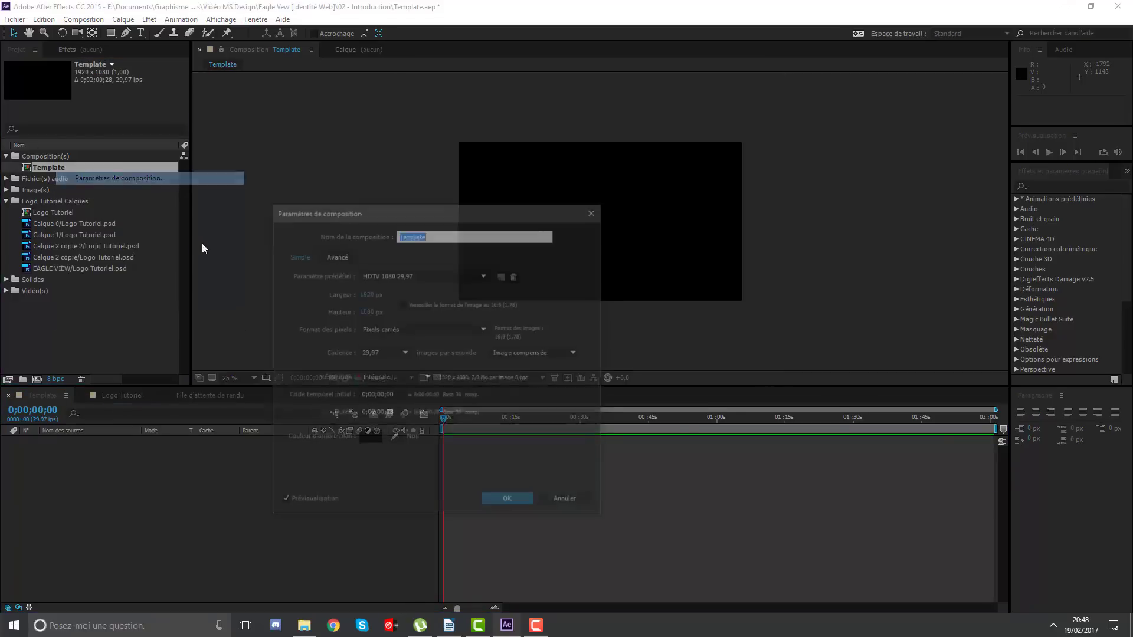
click(375, 413)
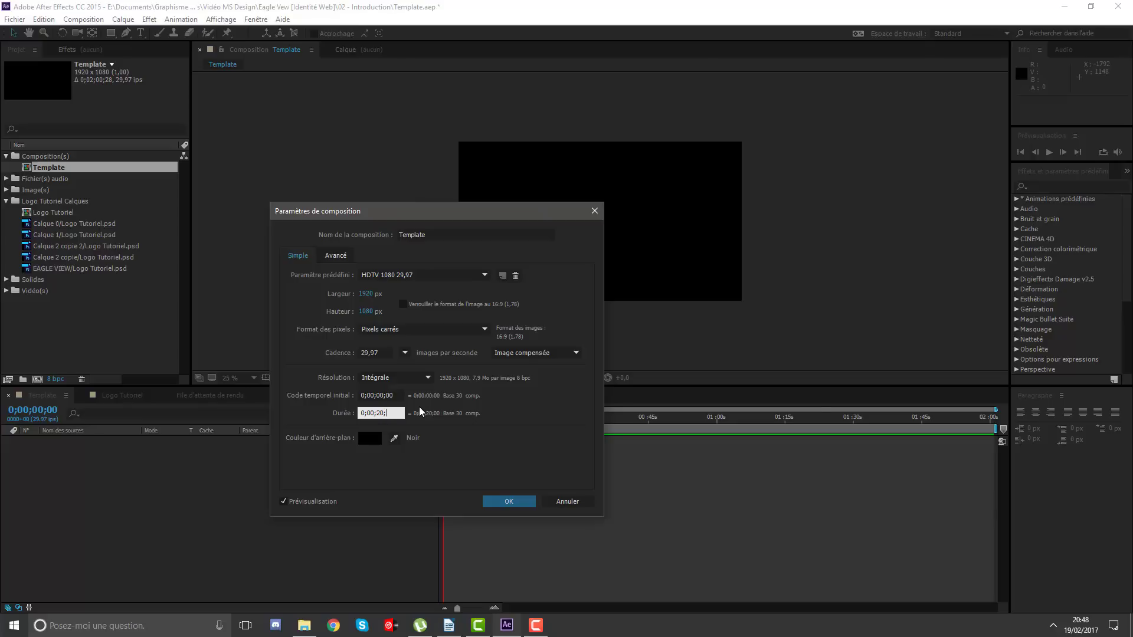
key(Return)
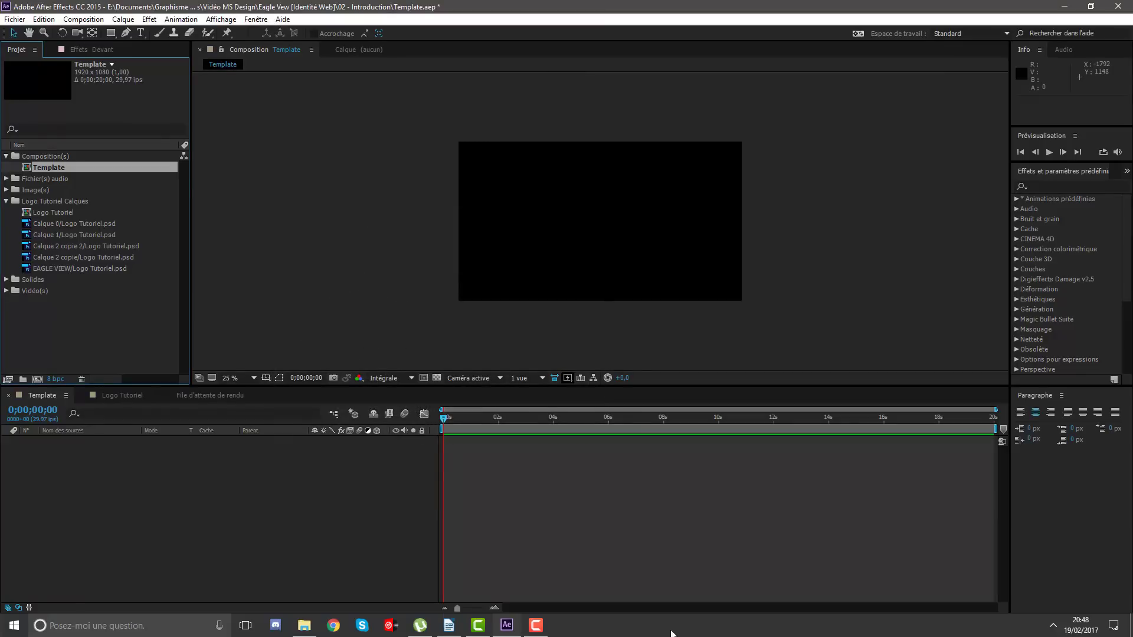
Open Rendu - Introduction.mp4 from the 02 - Introduction folder of the Eagle Vew project.
drag(571, 426, 444, 444)
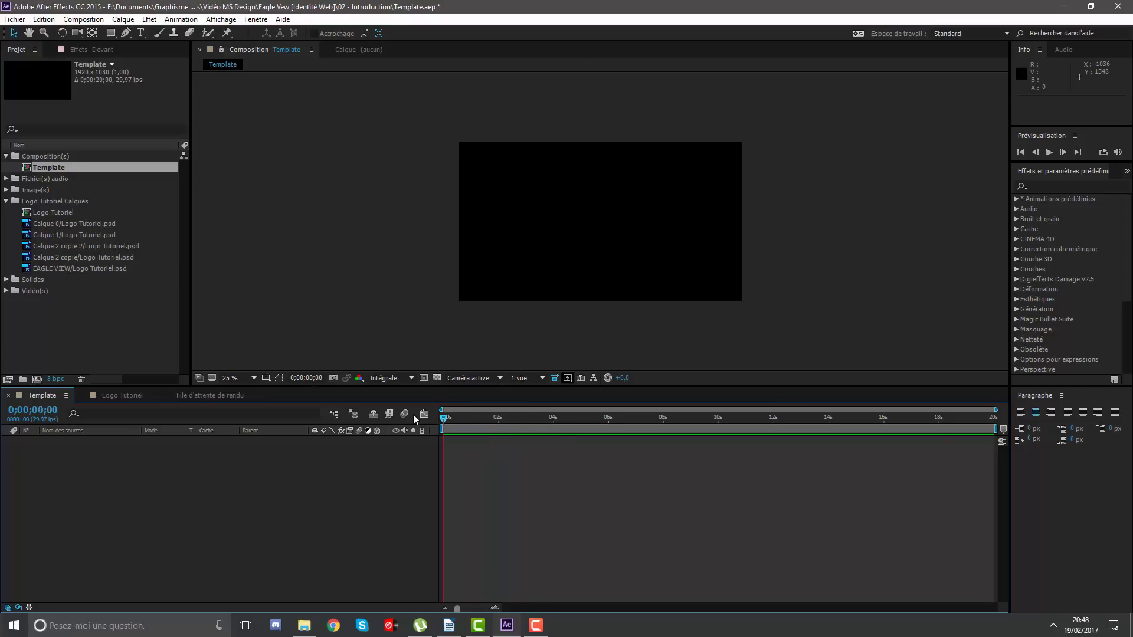
click(306, 624)
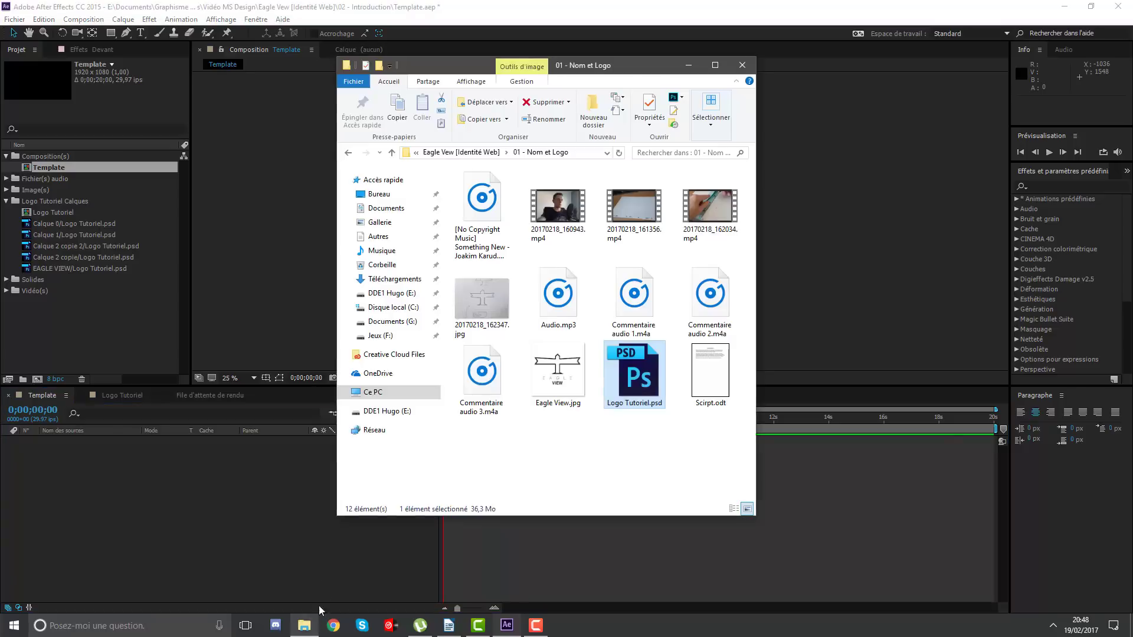
click(490, 152)
double_click(491, 214)
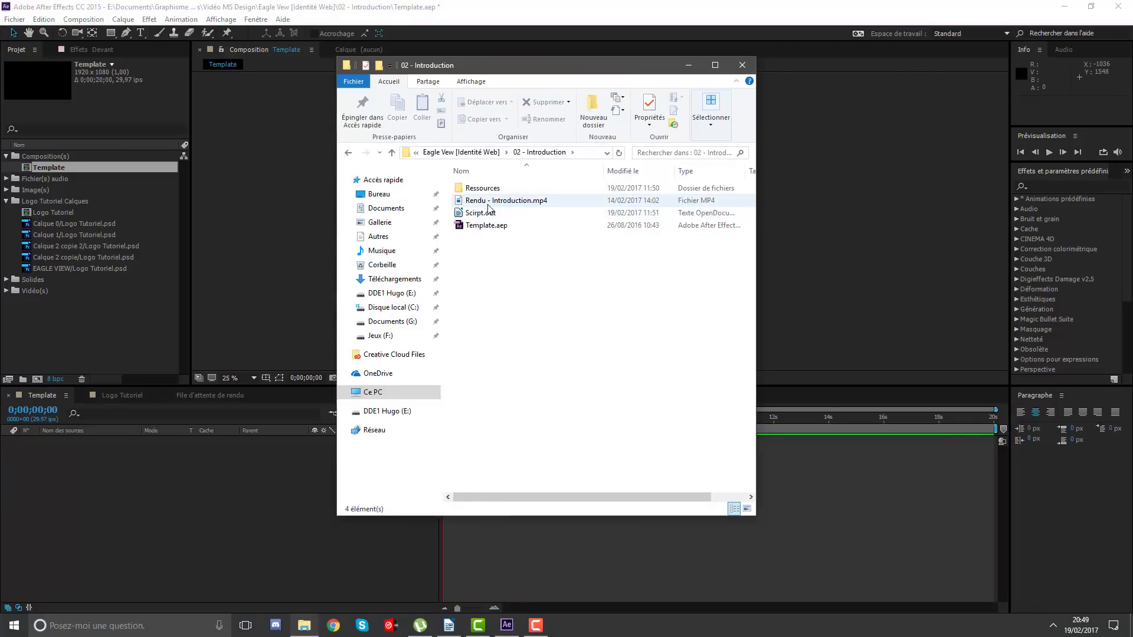
double_click(491, 200)
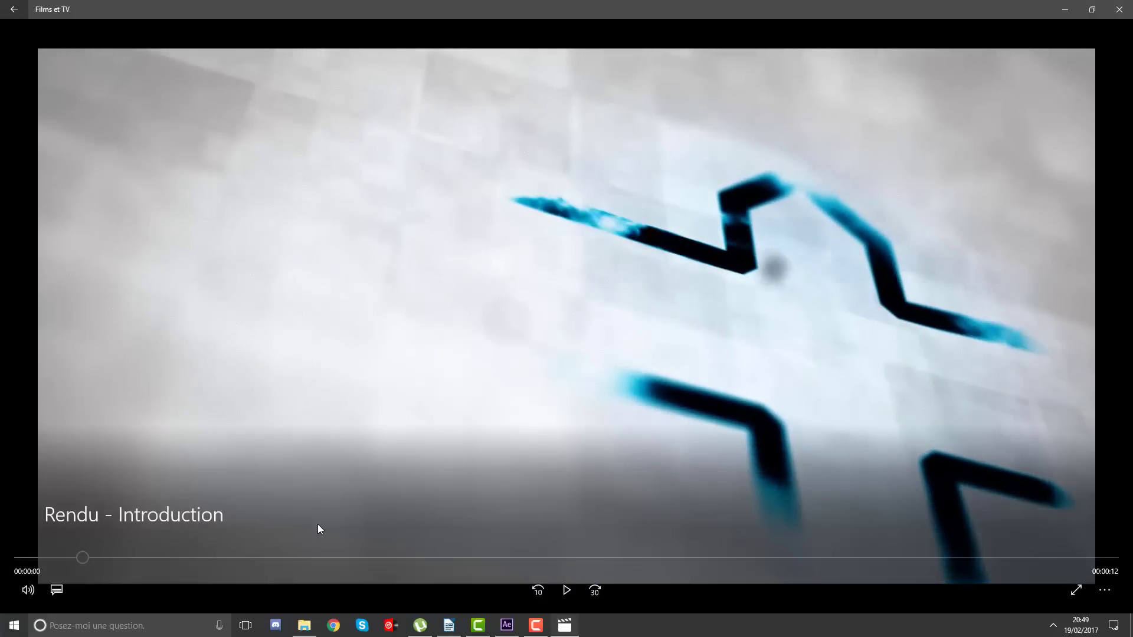
Play the Rendu - Introduction render, pausing at the EAGLE VIEW logo reveal around 00:00:08.
click(26, 592)
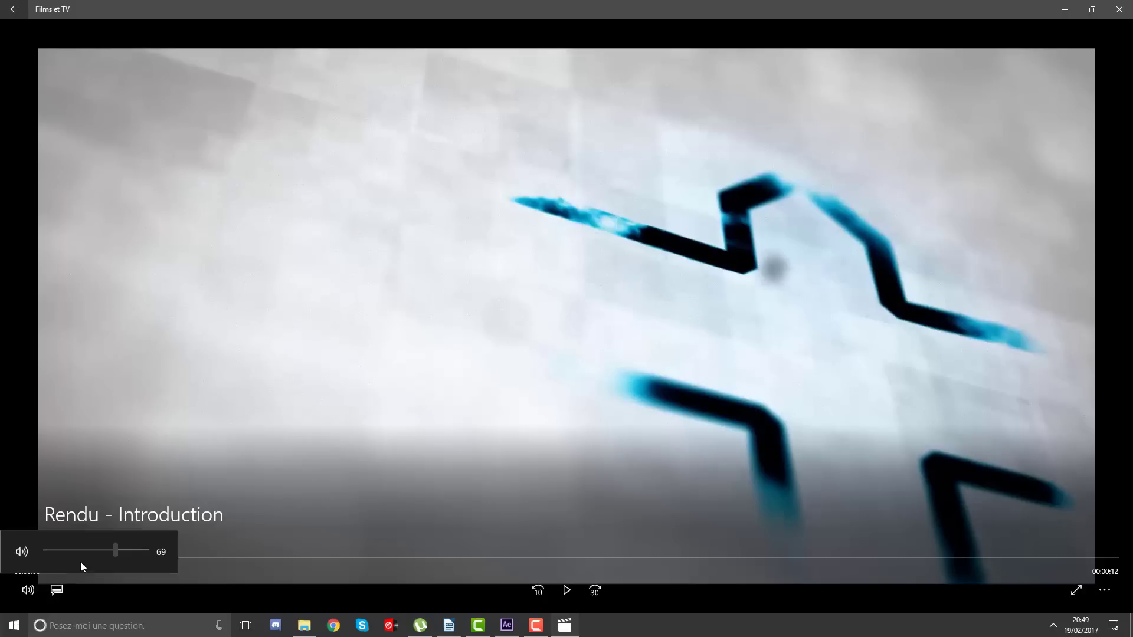
click(566, 592)
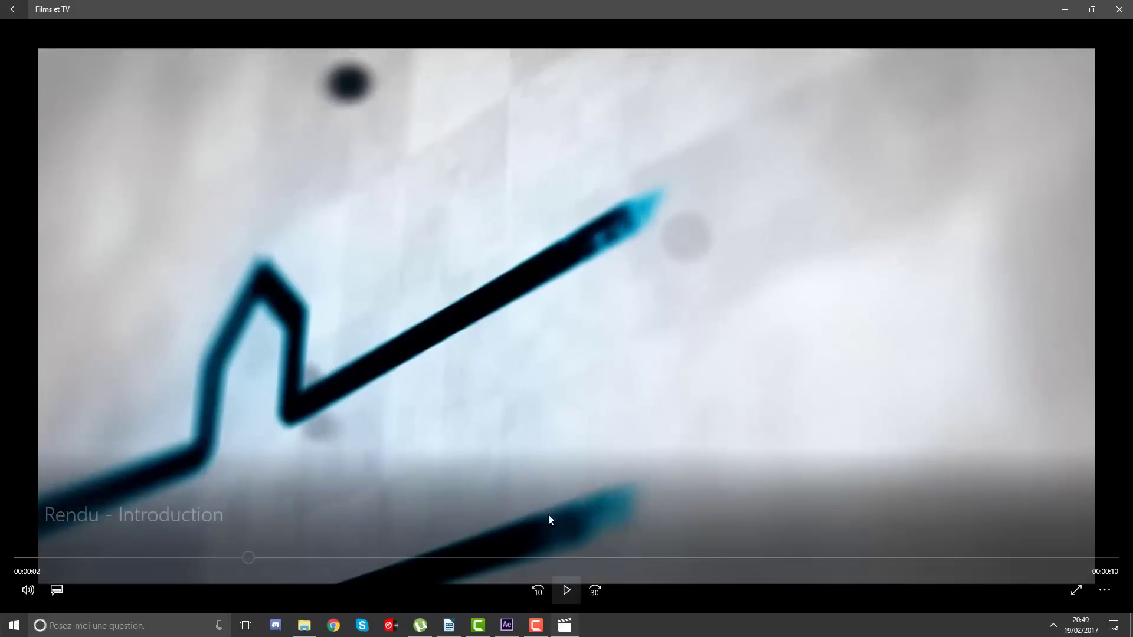
click(521, 243)
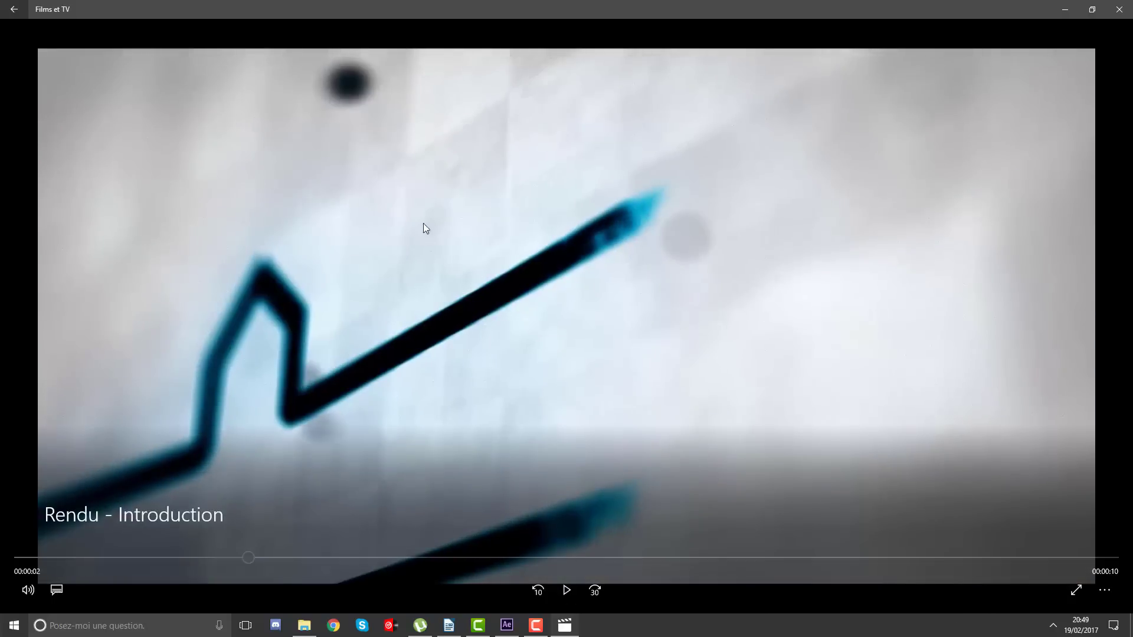
click(577, 589)
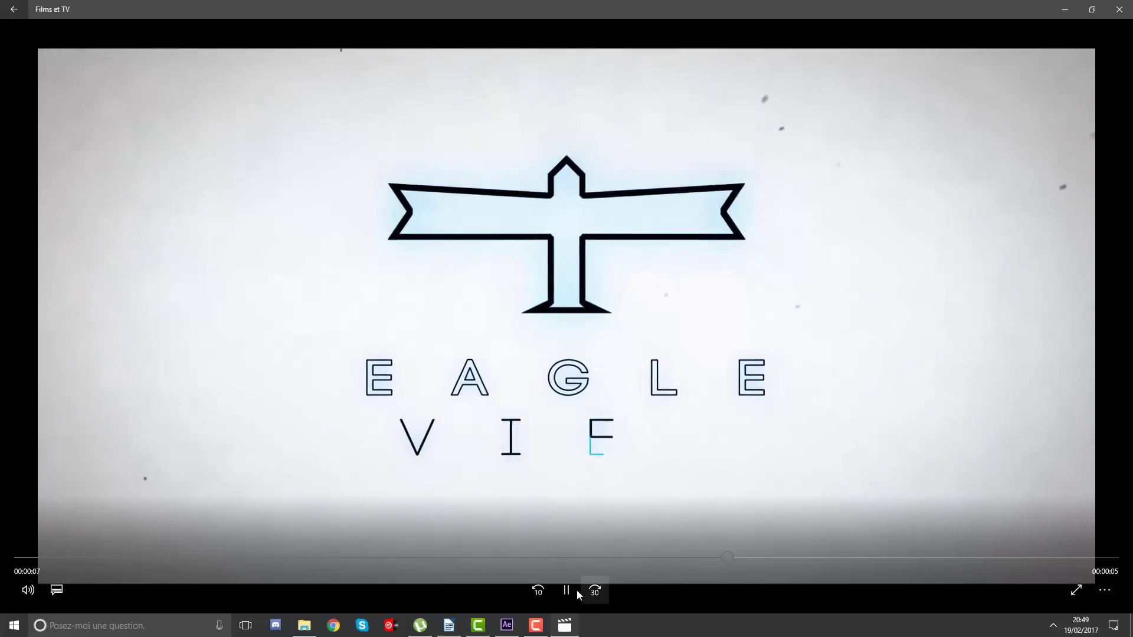
click(575, 590)
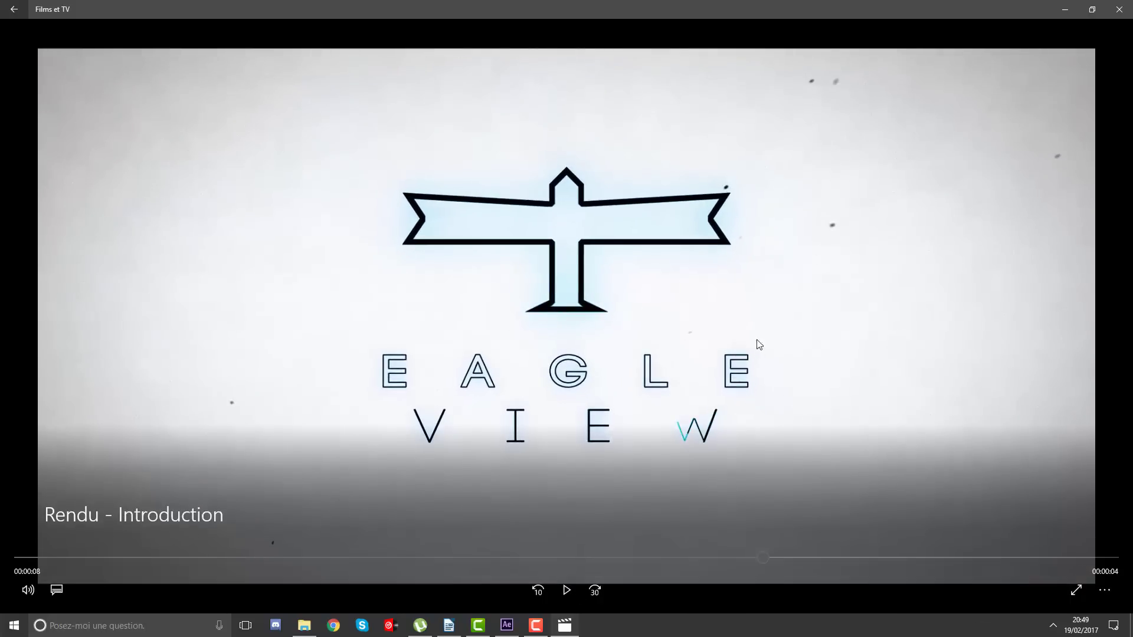
Close the video player and fit the Template composition to the viewer.
click(1119, 9)
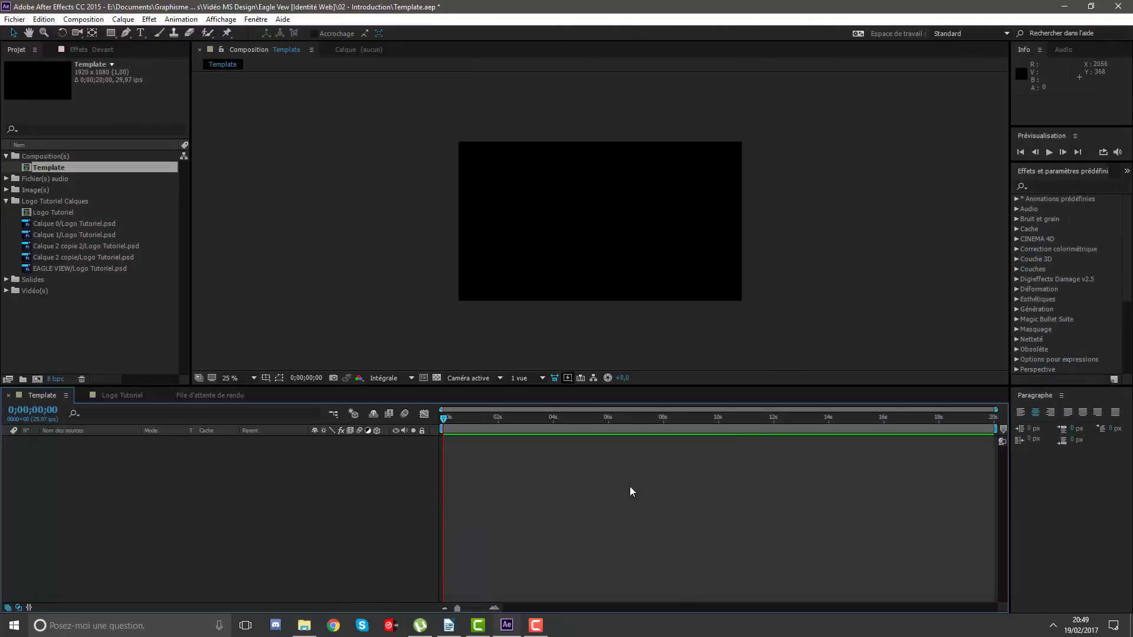
right_click(485, 483)
mouse_move(664, 491)
click(254, 378)
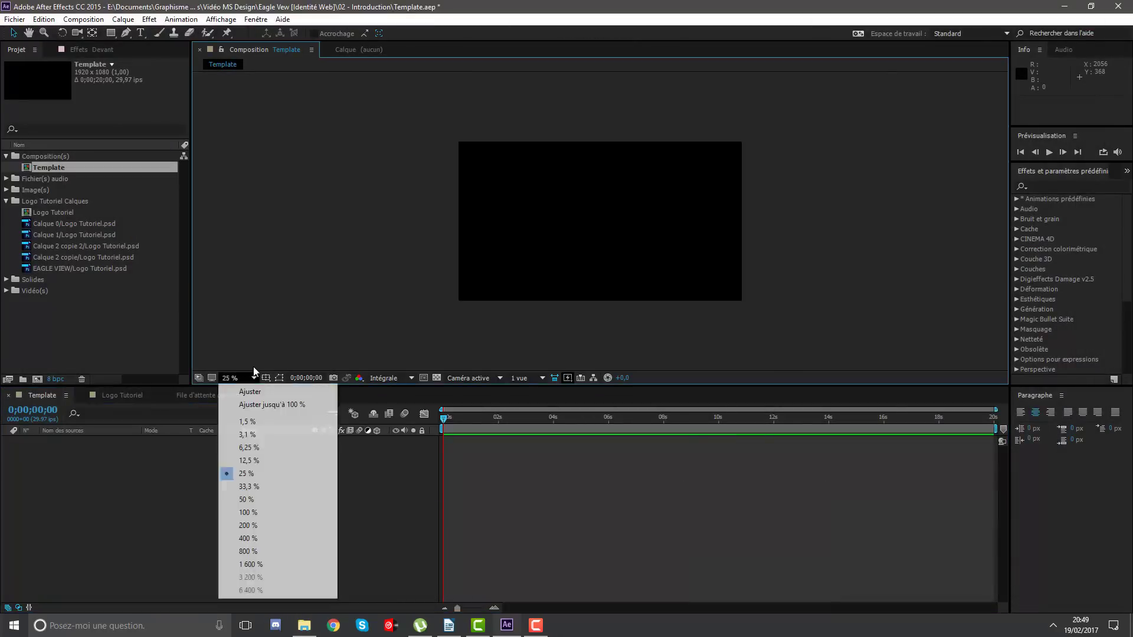
click(271, 406)
Add a pure white solid layer named Fond Blanc to the Template composition.
right_click(578, 469)
mouse_move(611, 479)
click(850, 515)
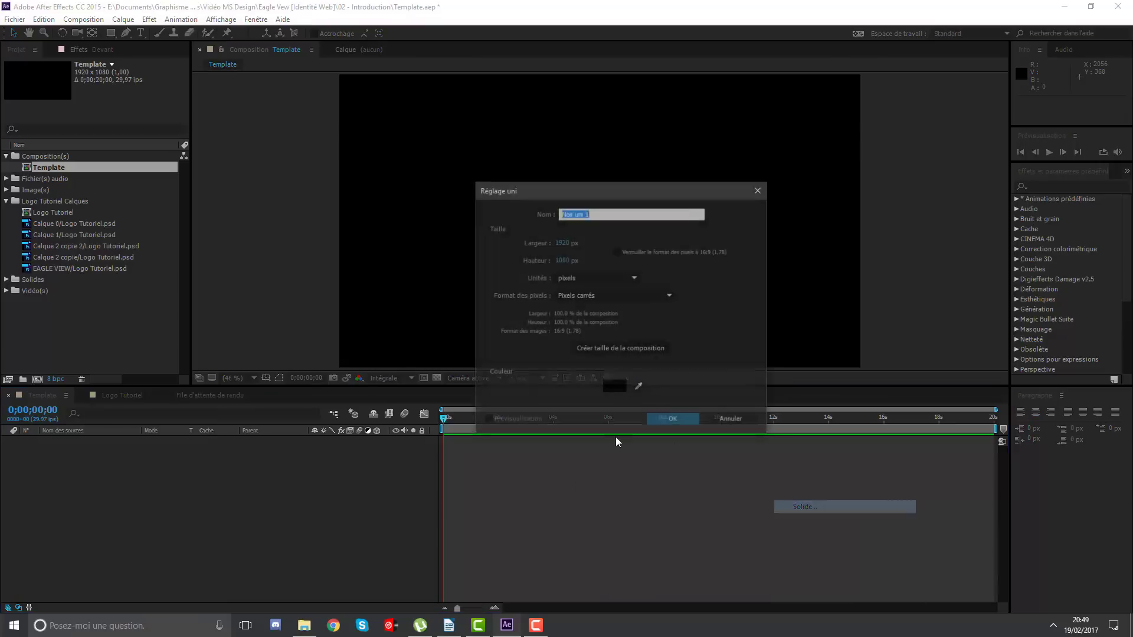
text(Fond Ba)
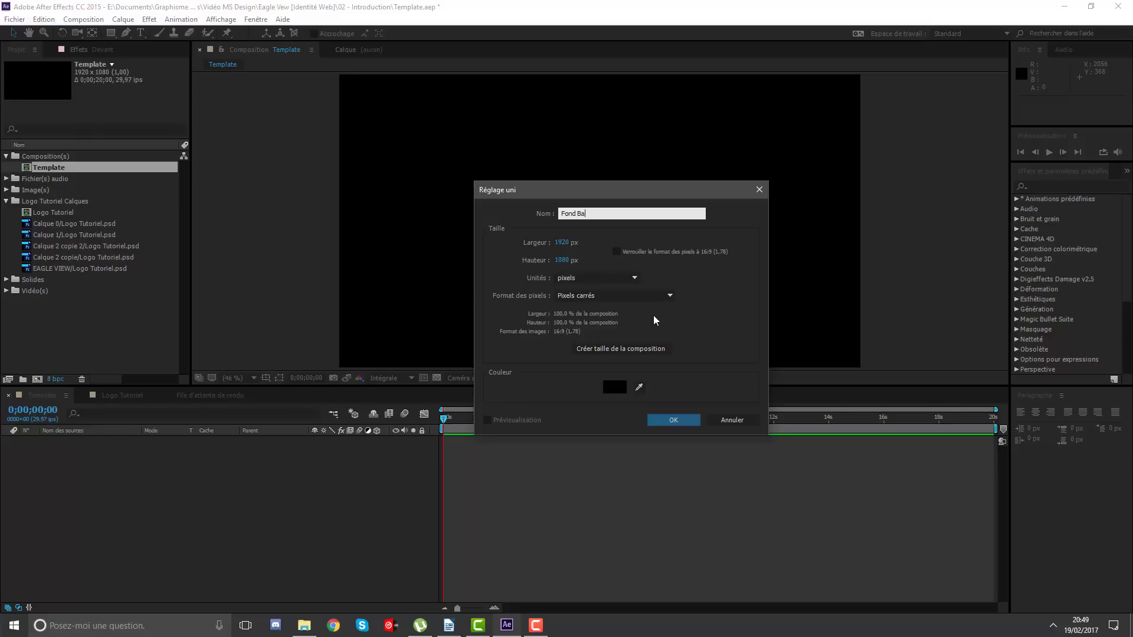
key(BackSpace)
text(lanc)
click(615, 387)
click(734, 131)
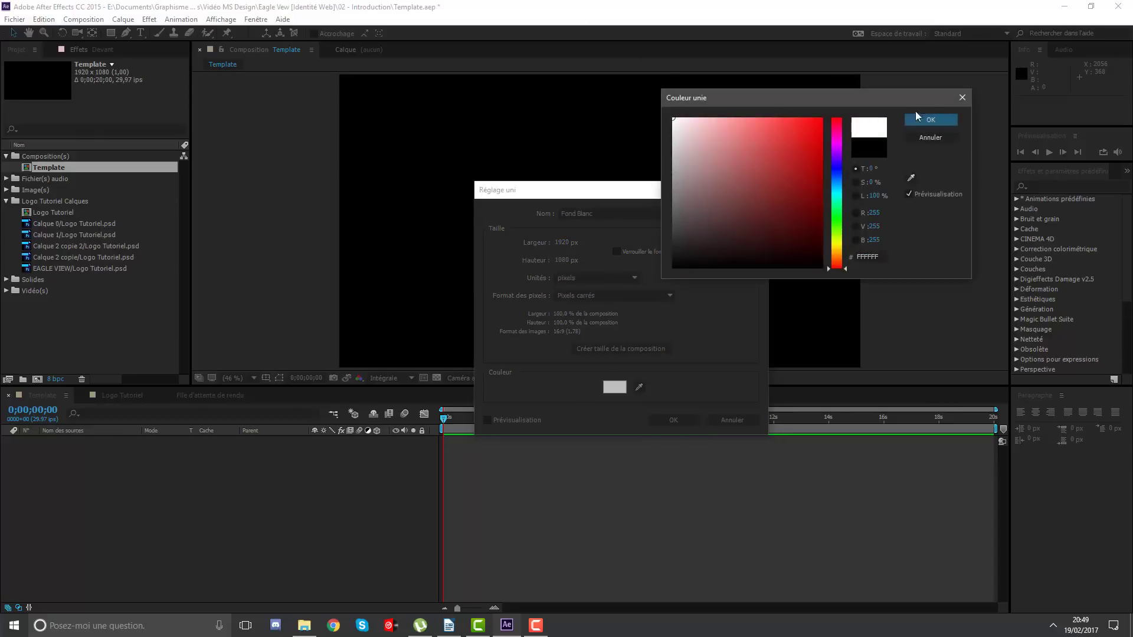
click(944, 122)
click(673, 420)
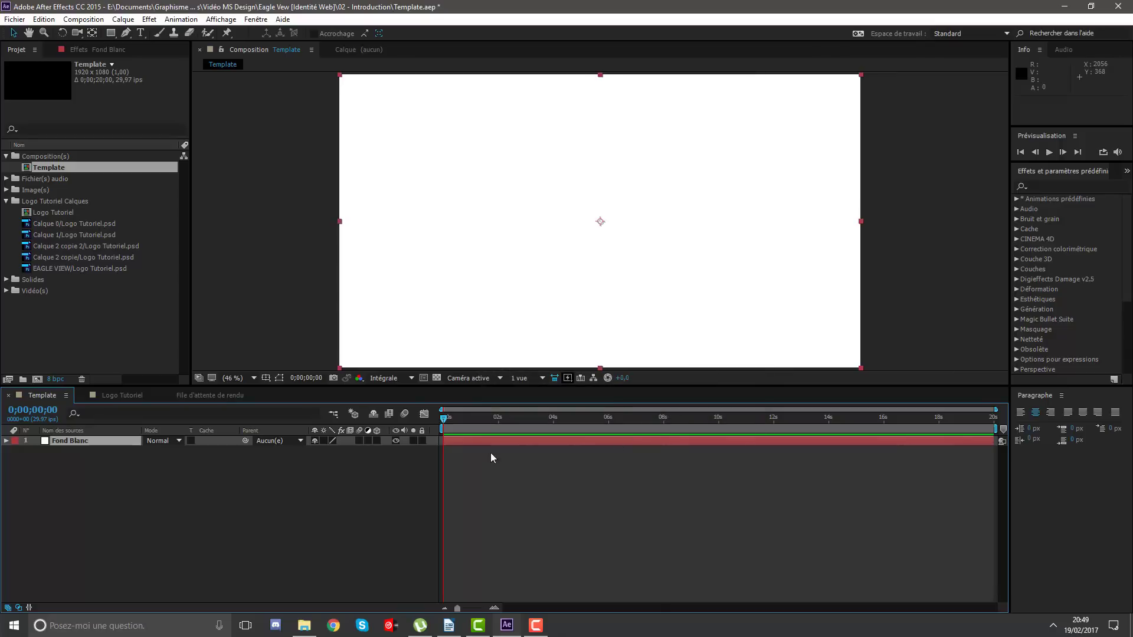
Create a new solid layer named Bruit Fractal.
scroll(551, 294, down, 2)
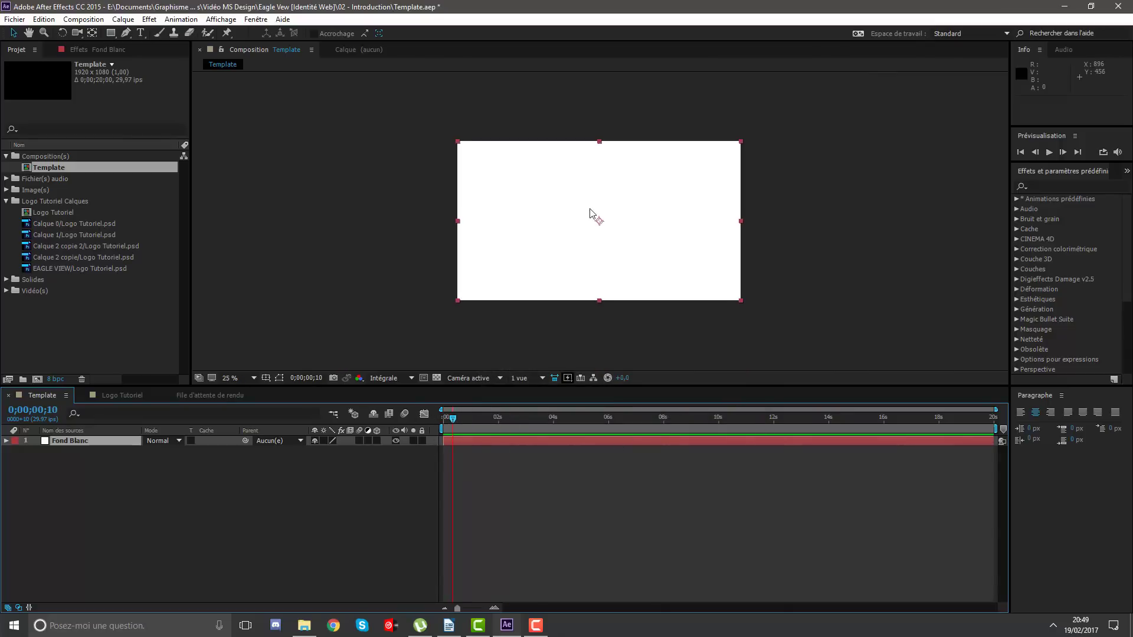
right_click(509, 480)
mouse_move(543, 495)
click(782, 521)
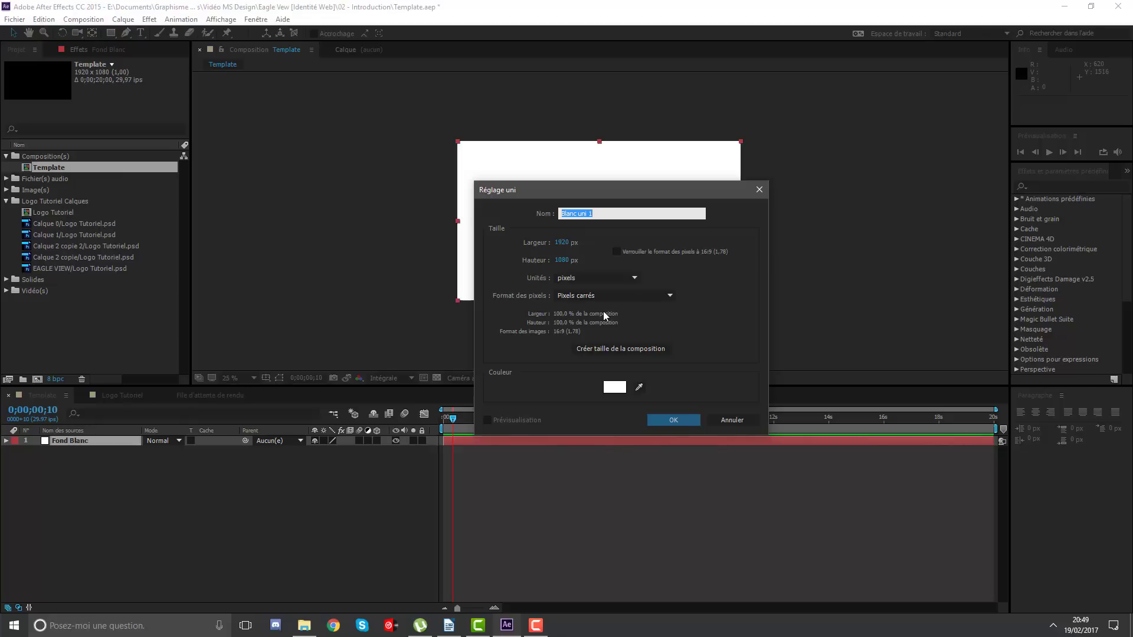
text(Bruit Fractal)
key(Return)
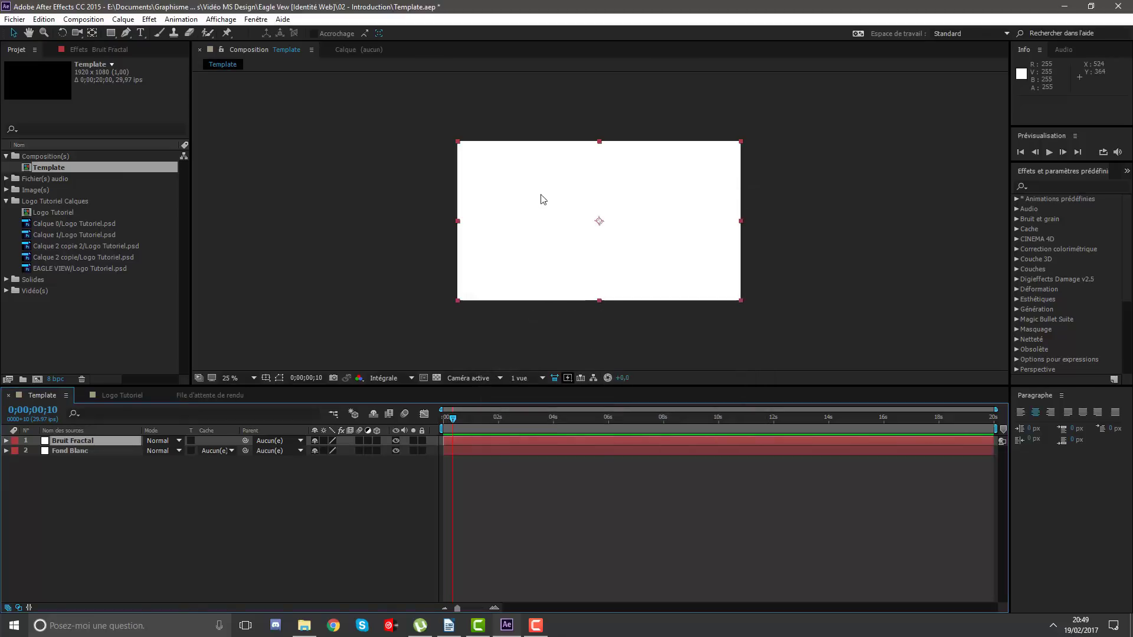
Search the effects list for Bruit and select Bruit fractal.
click(1055, 186)
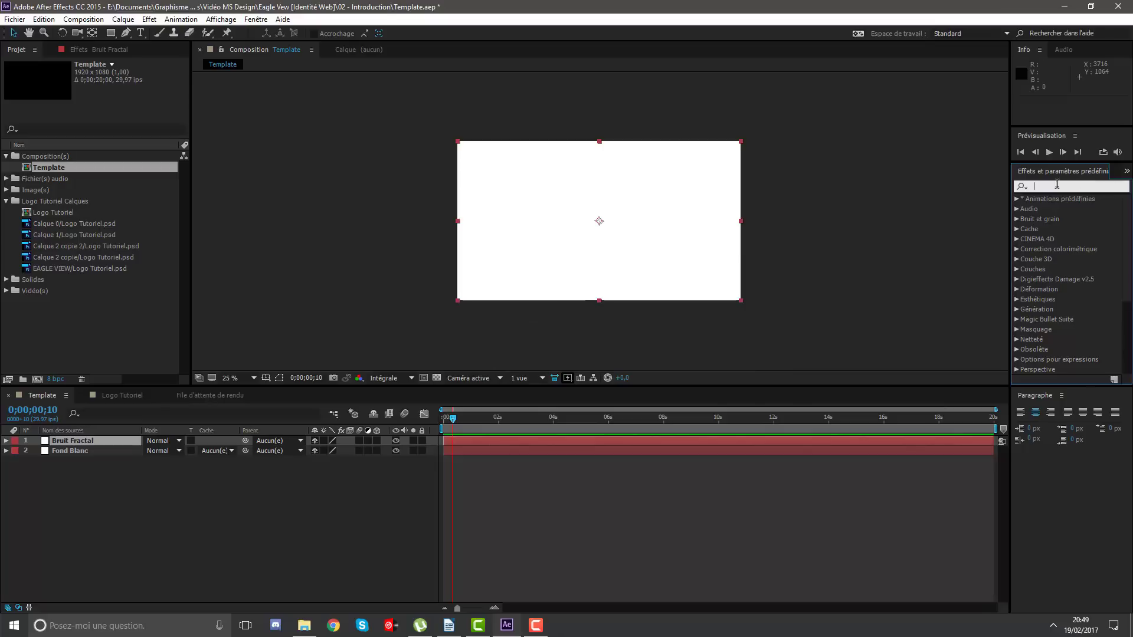
text(Bruit)
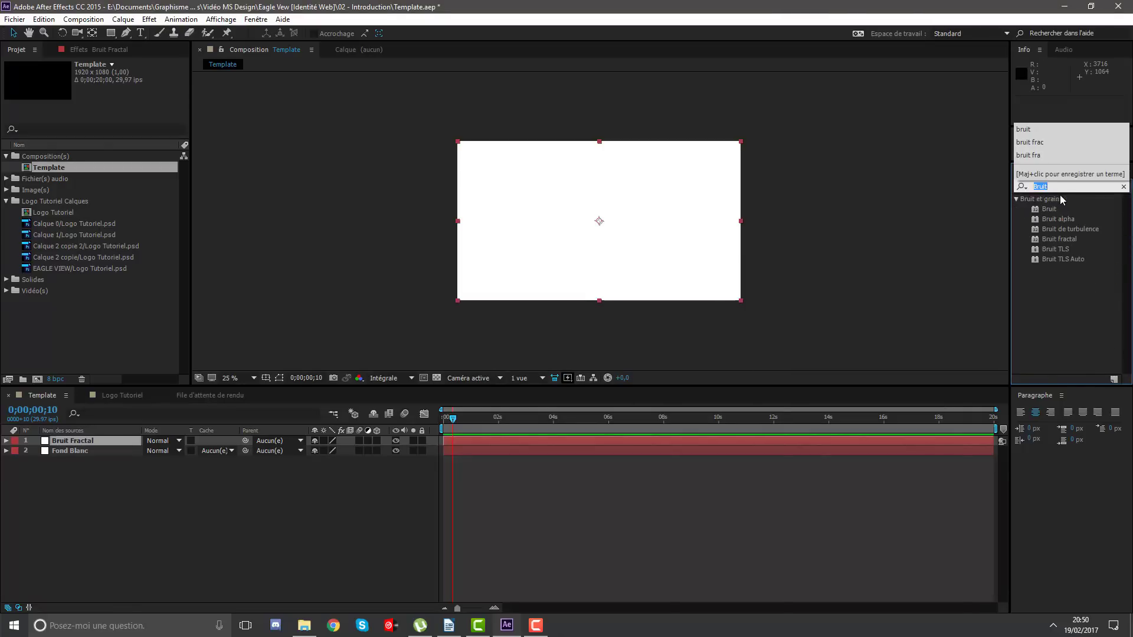
text(Fractak Nois)
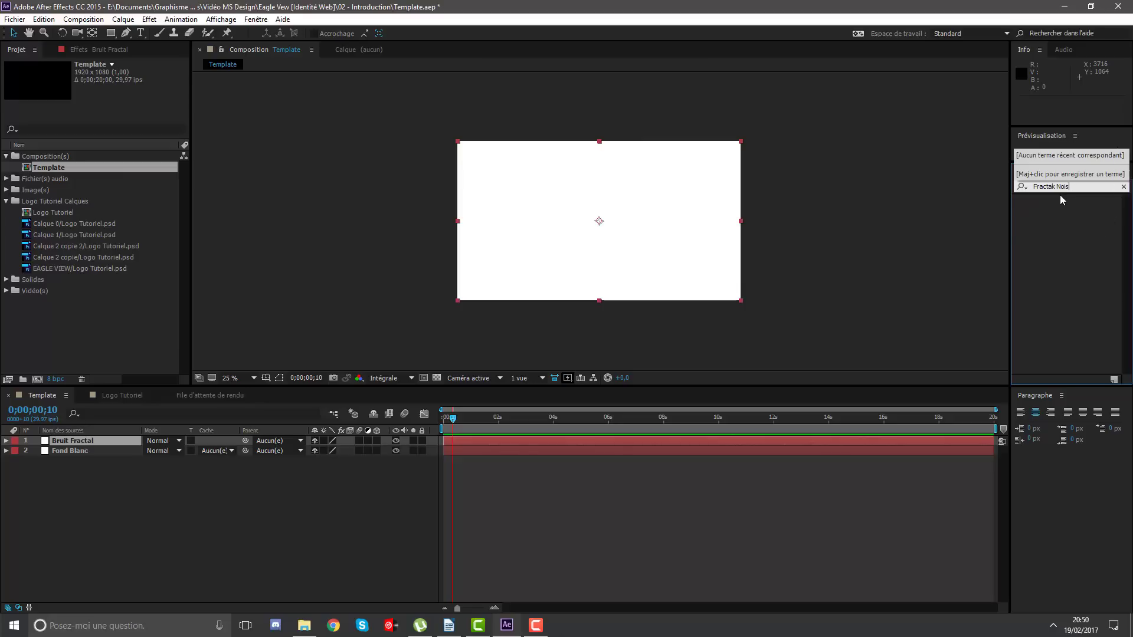
text(Bruit)
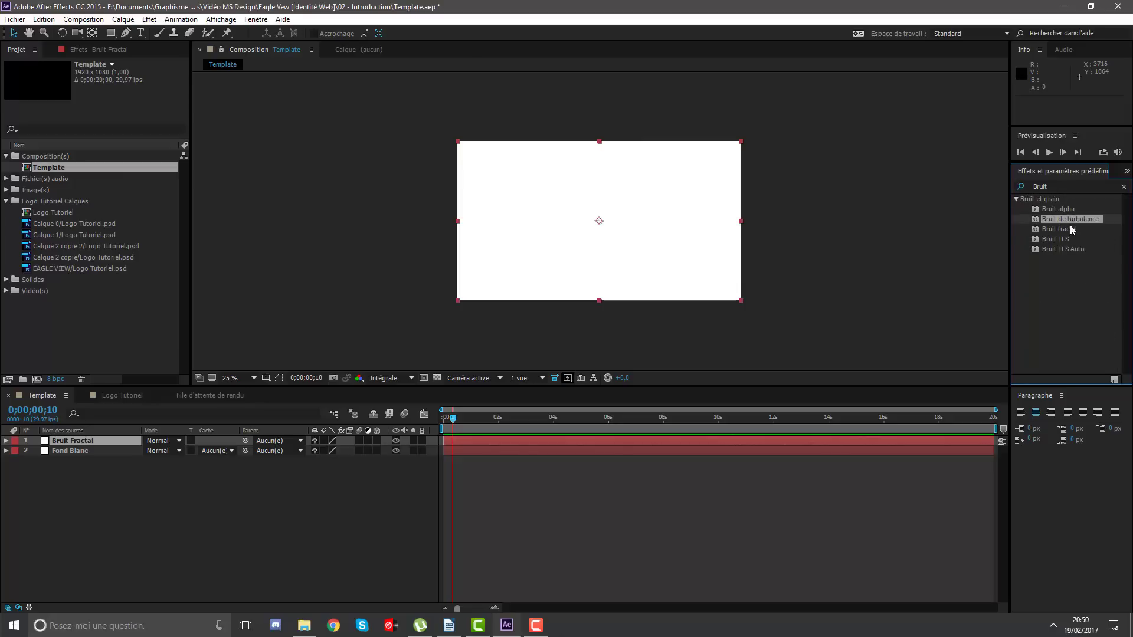
click(1067, 228)
Apply Bruit fractal to the Bruit Fractal layer, keeping Simple fractal type with Bloc noise.
mouse_move(1067, 234)
mouse_down()
mouse_move(92, 444)
mouse_move(114, 441)
mouse_up()
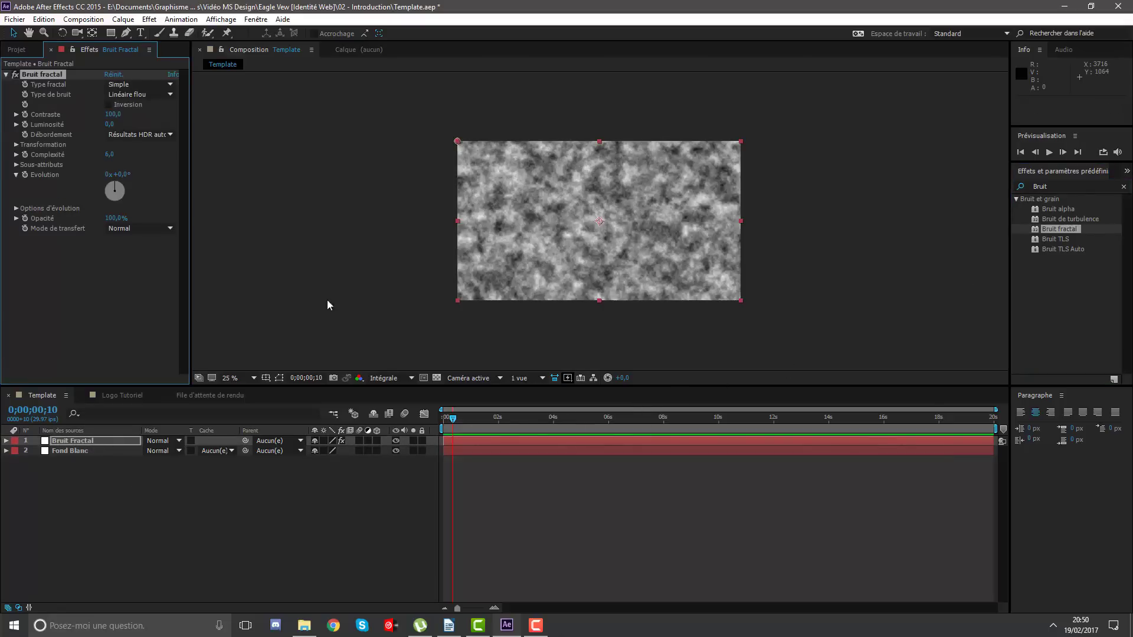
scroll(516, 200, up, 3)
scroll(519, 200, down, 3)
scroll(562, 208, up, 2)
mouse_move(569, 419)
mouse_down()
mouse_move(732, 446)
mouse_move(37, 125)
mouse_up()
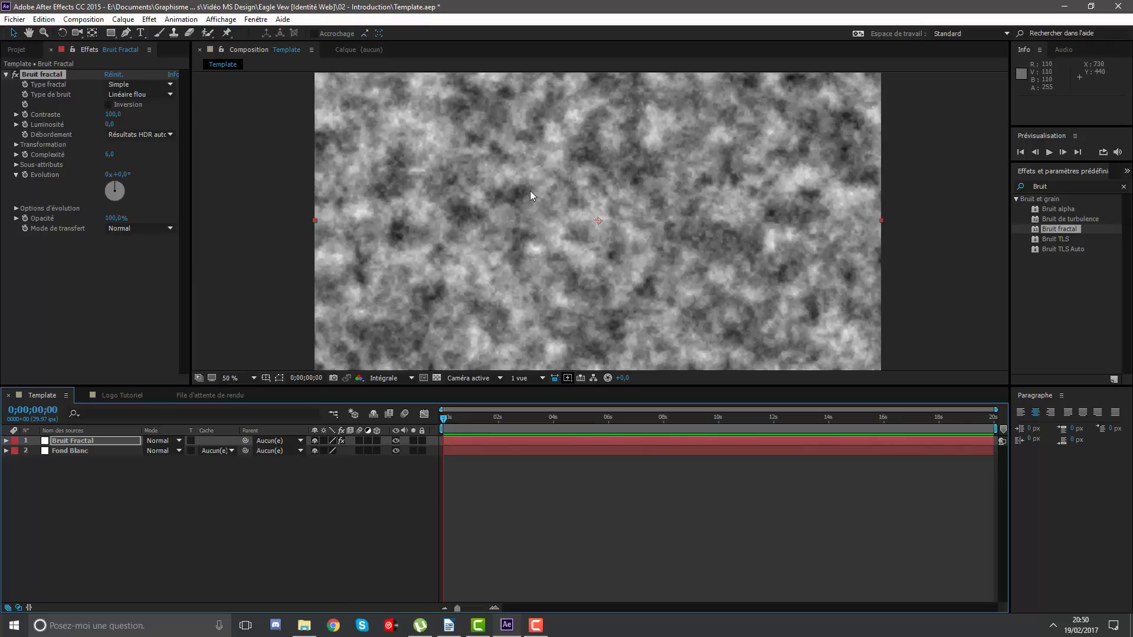
scroll(530, 190, down, 2)
click(107, 87)
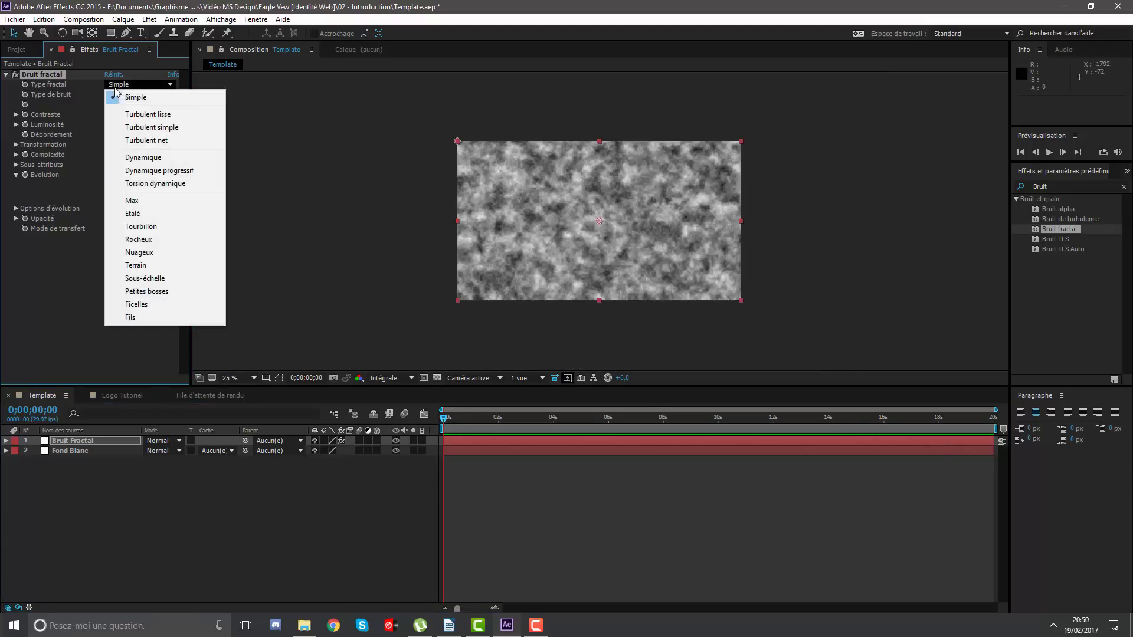
click(98, 95)
click(111, 94)
click(54, 103)
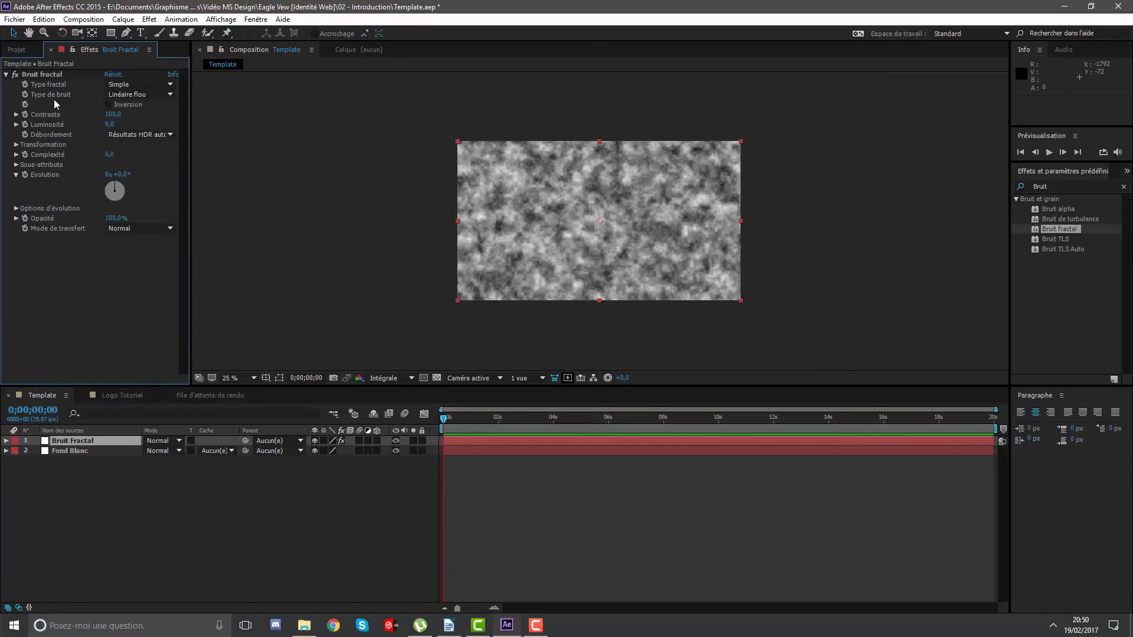
click(141, 95)
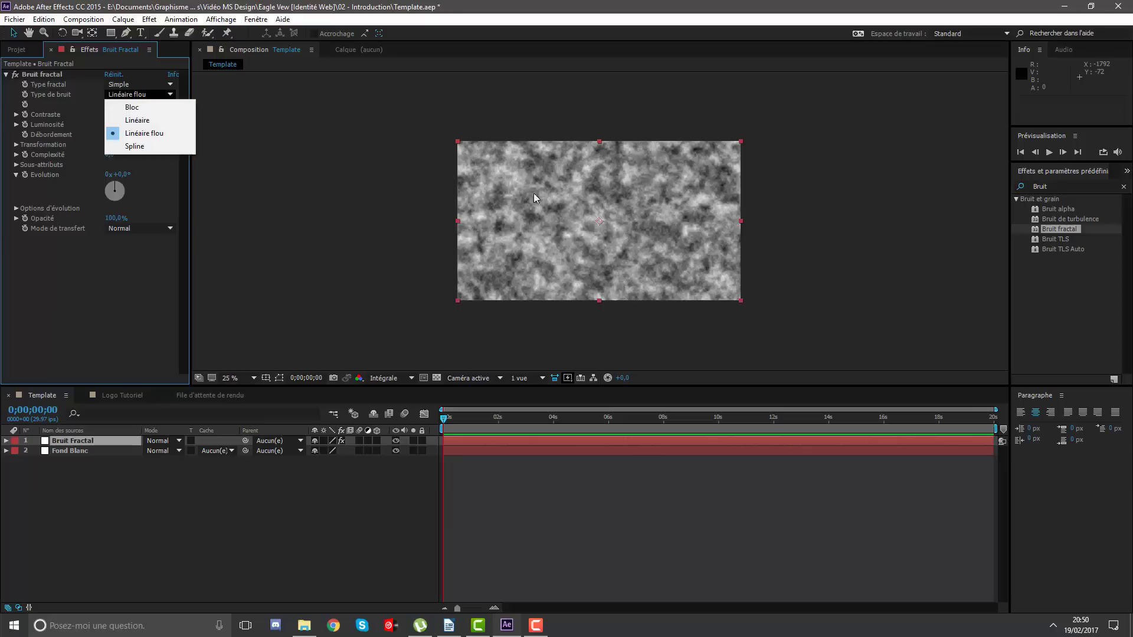
click(131, 107)
Set the noise's Transformation Echelle to 286.
key(period)
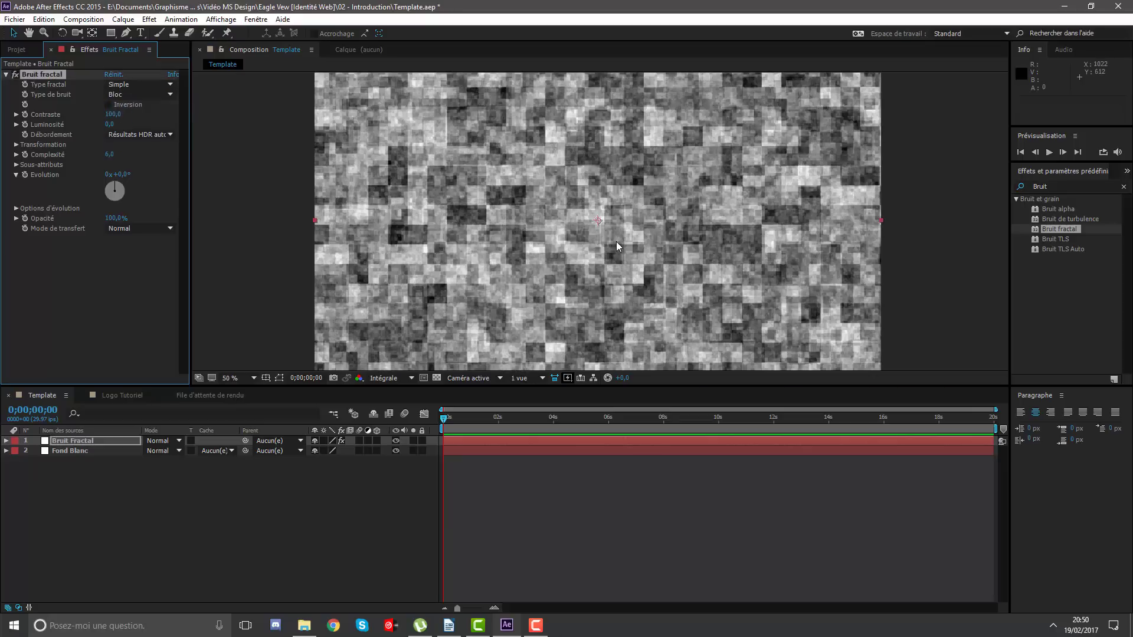
key(comma)
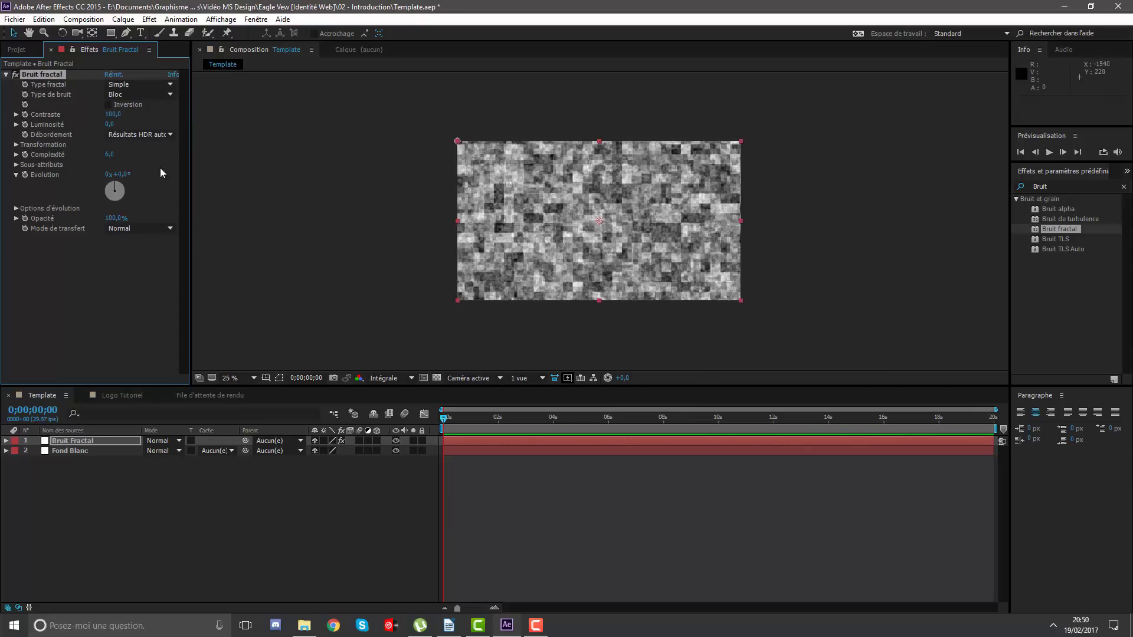
click(17, 144)
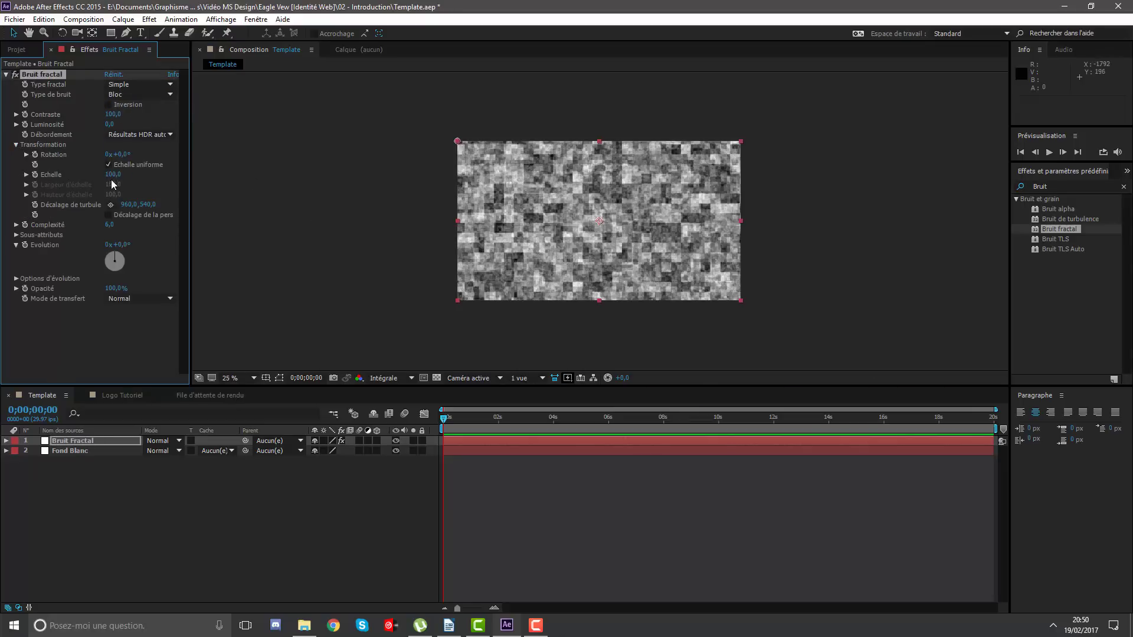
mouse_move(112, 178)
mouse_down()
mouse_move(1011, 134)
mouse_move(828, 165)
mouse_up()
key(period)
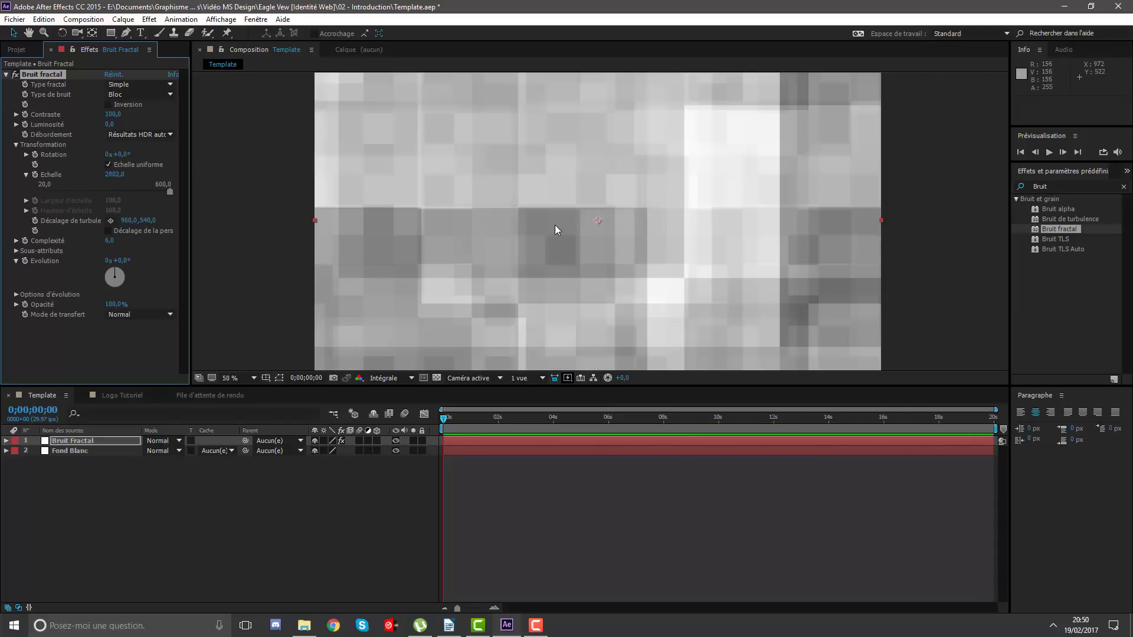
drag(114, 175, 106, 191)
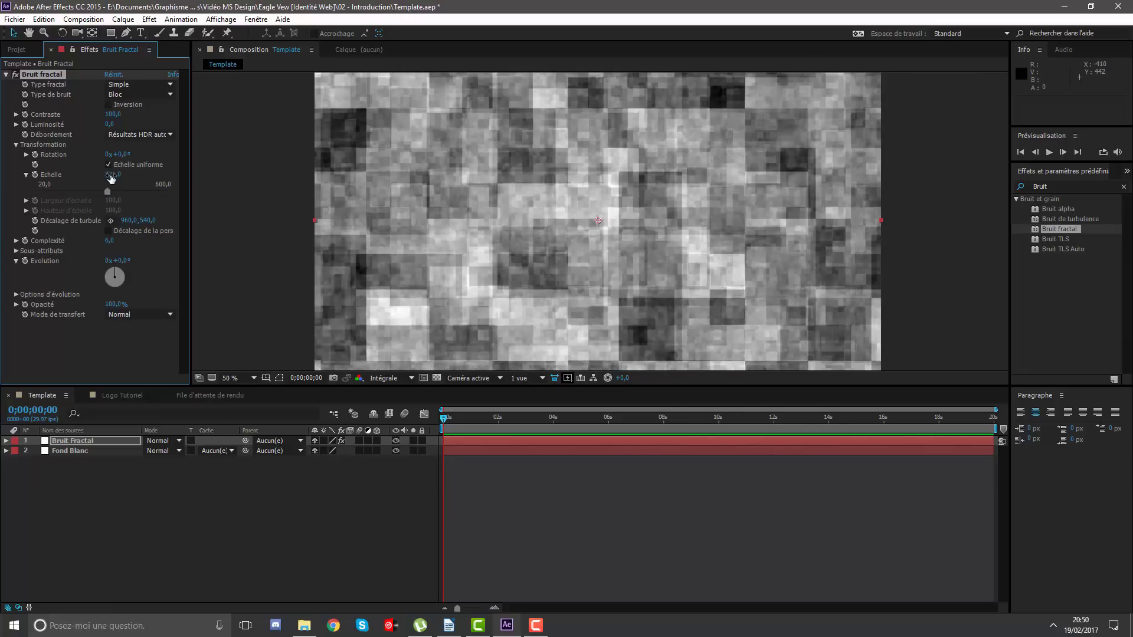
drag(107, 173, 90, 176)
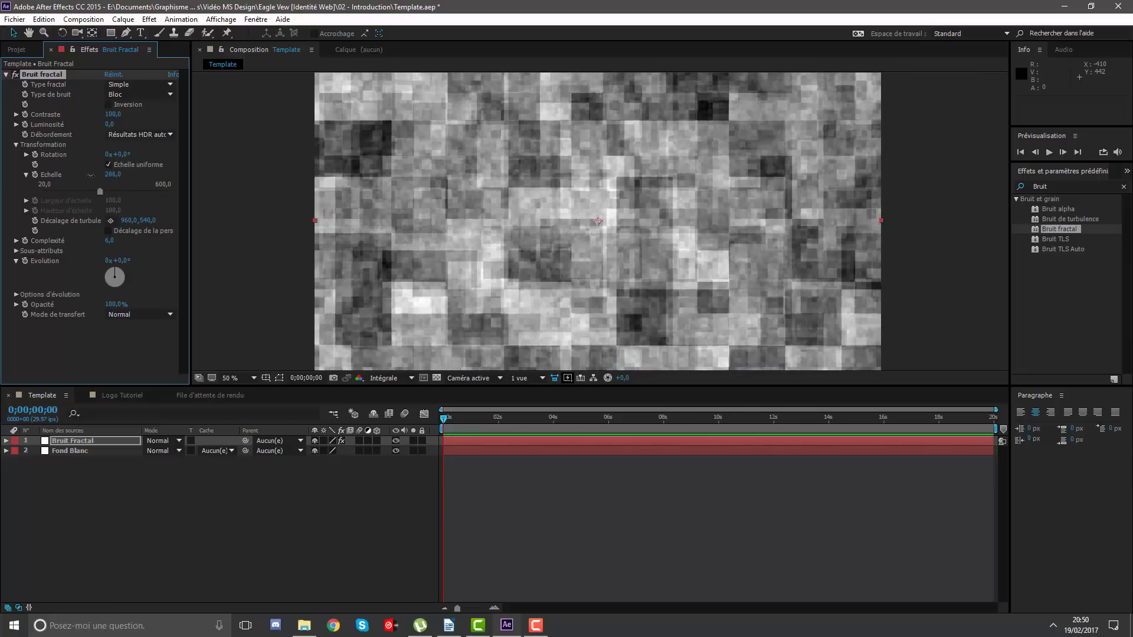
click(461, 537)
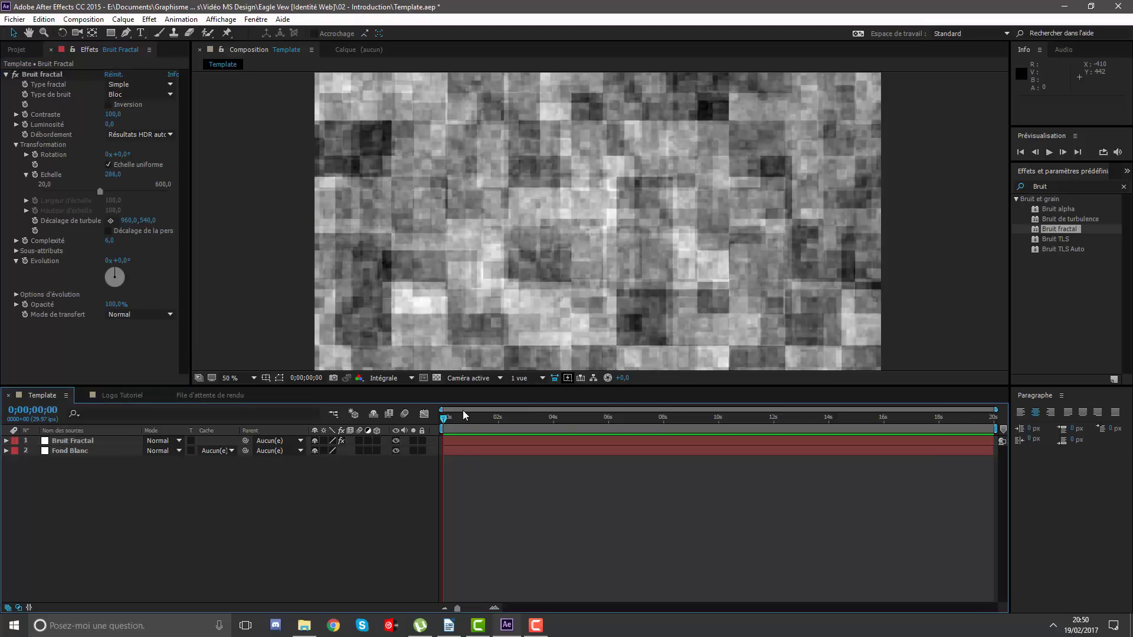
click(489, 441)
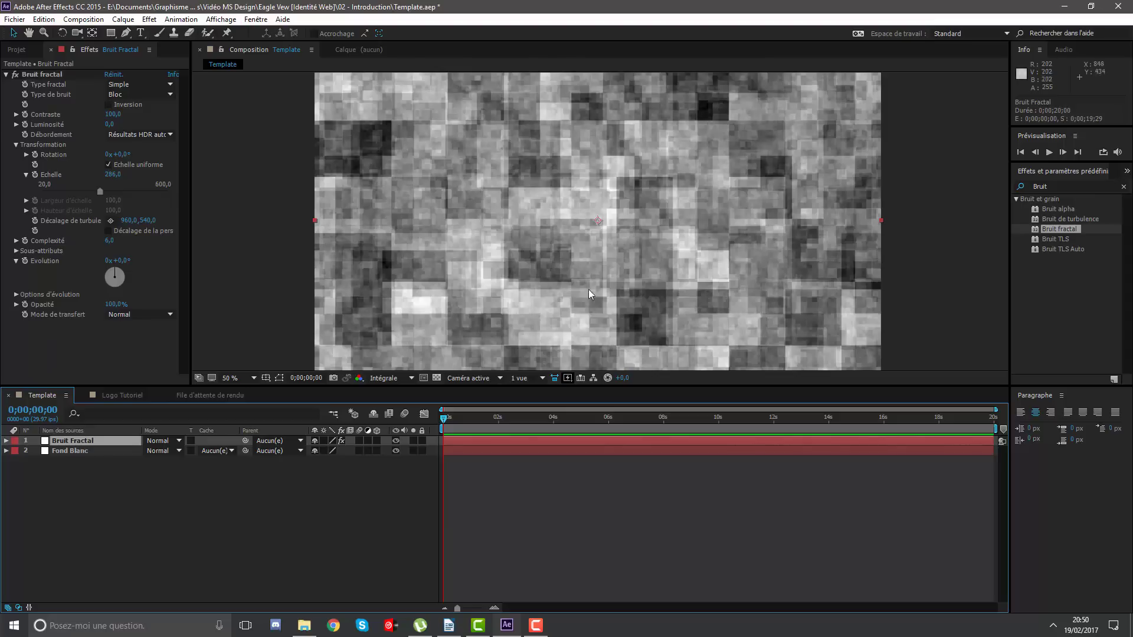
Add a 50 mm camera, Caméra 1, to the composition.
right_click(526, 517)
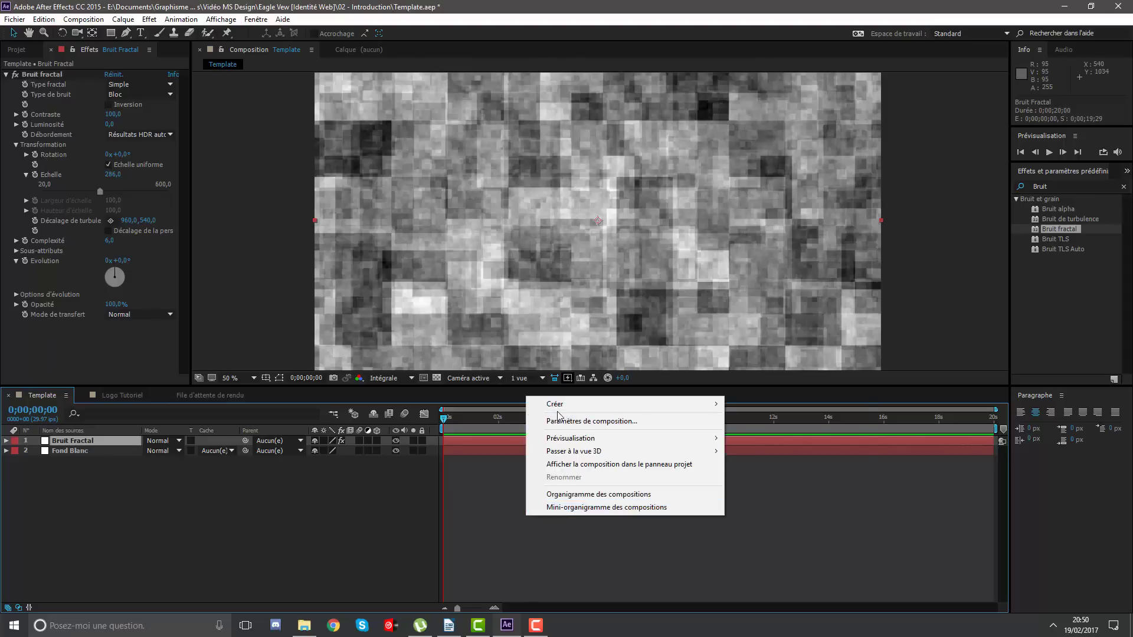
mouse_move(590, 404)
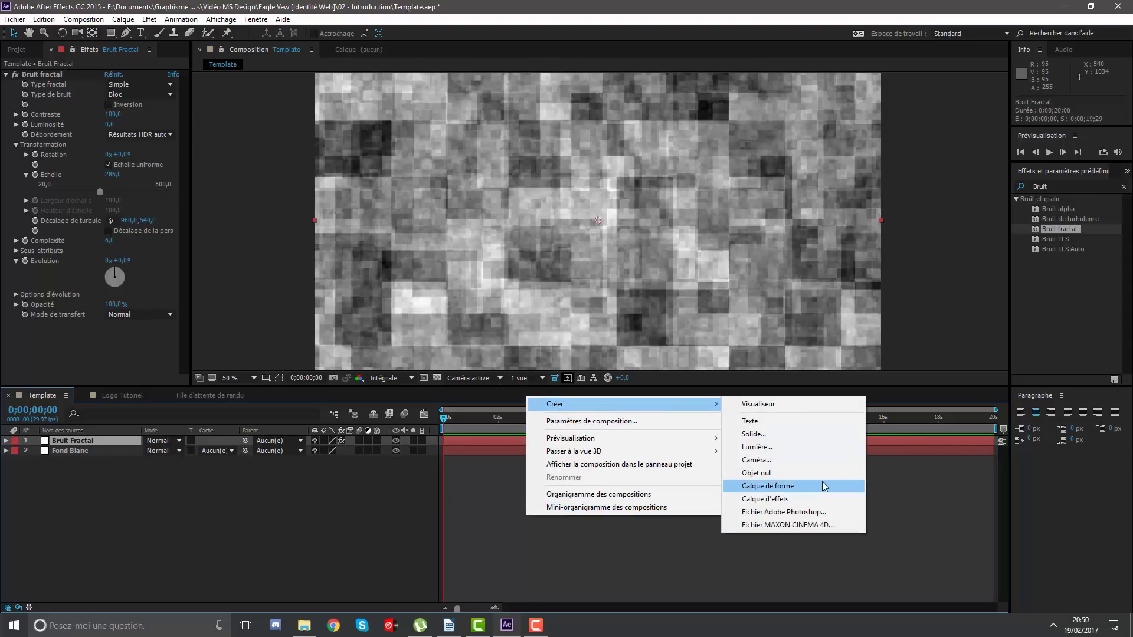
click(782, 461)
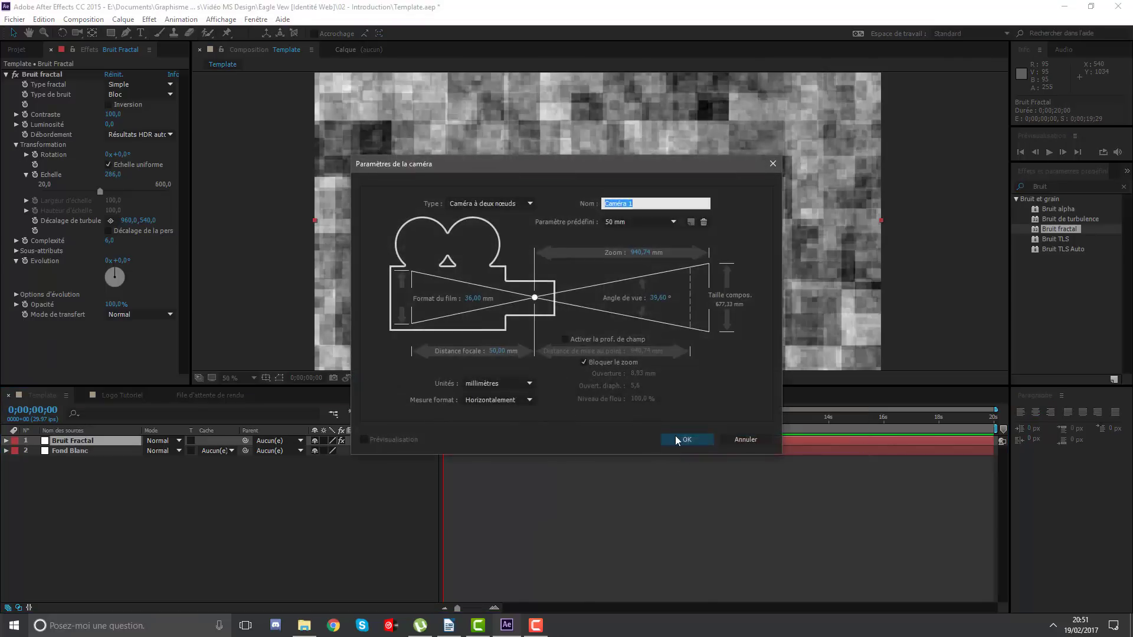
click(675, 435)
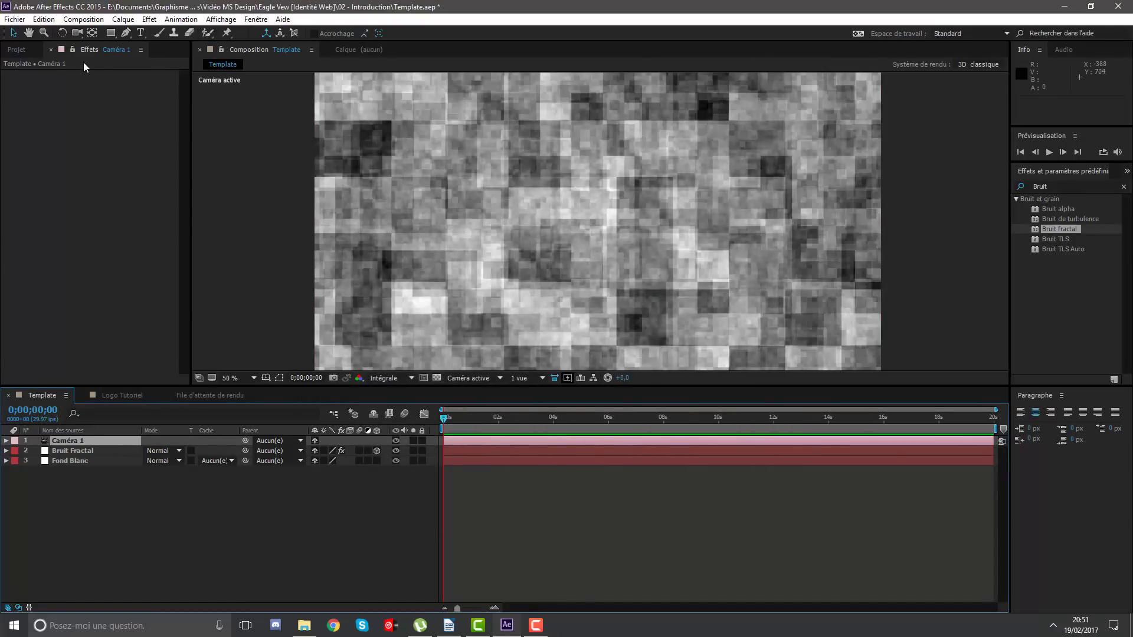
Make Fond Blanc a 3D layer and orbit the camera around the noise plane.
click(76, 35)
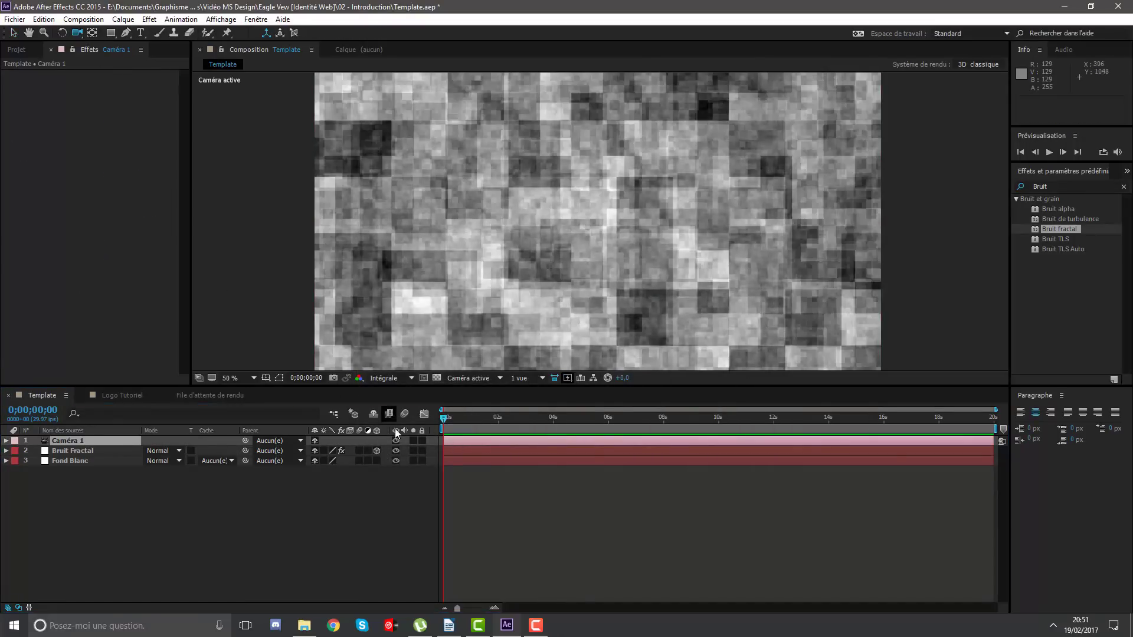
click(377, 460)
mouse_move(405, 291)
mouse_down()
mouse_move(550, 270)
mouse_move(583, 321)
mouse_up()
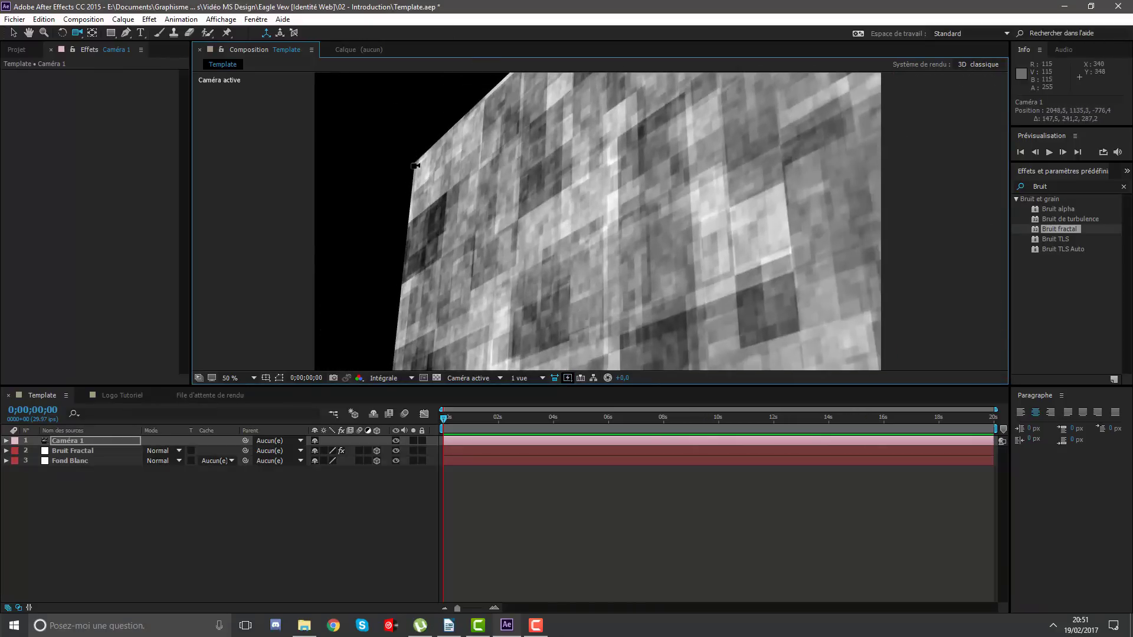
drag(407, 148, 403, 176)
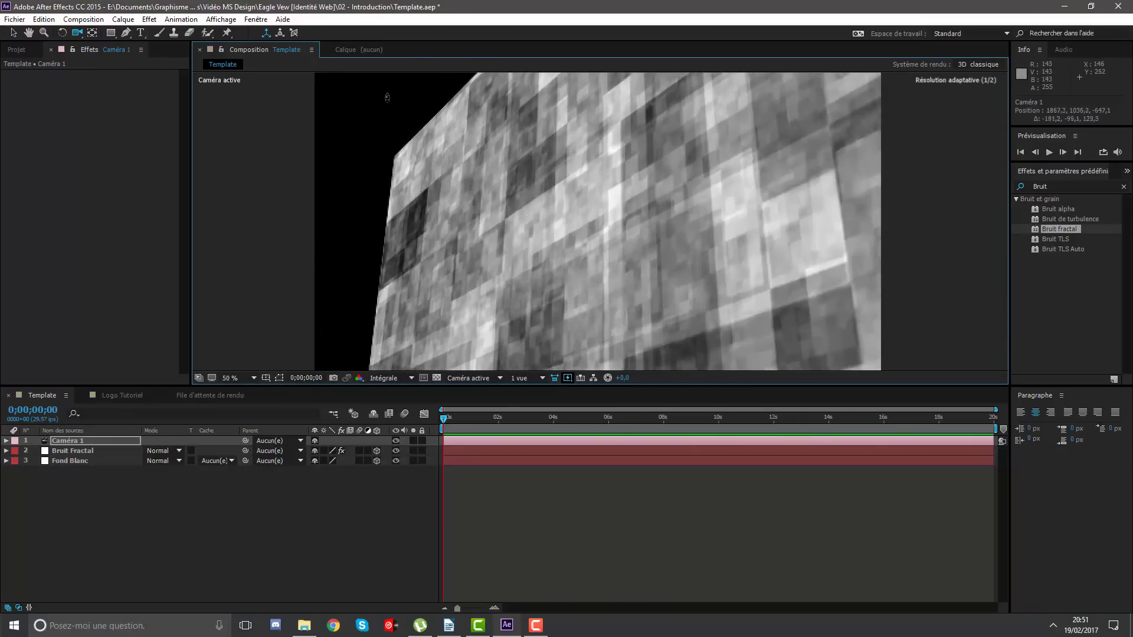
drag(502, 180, 475, 413)
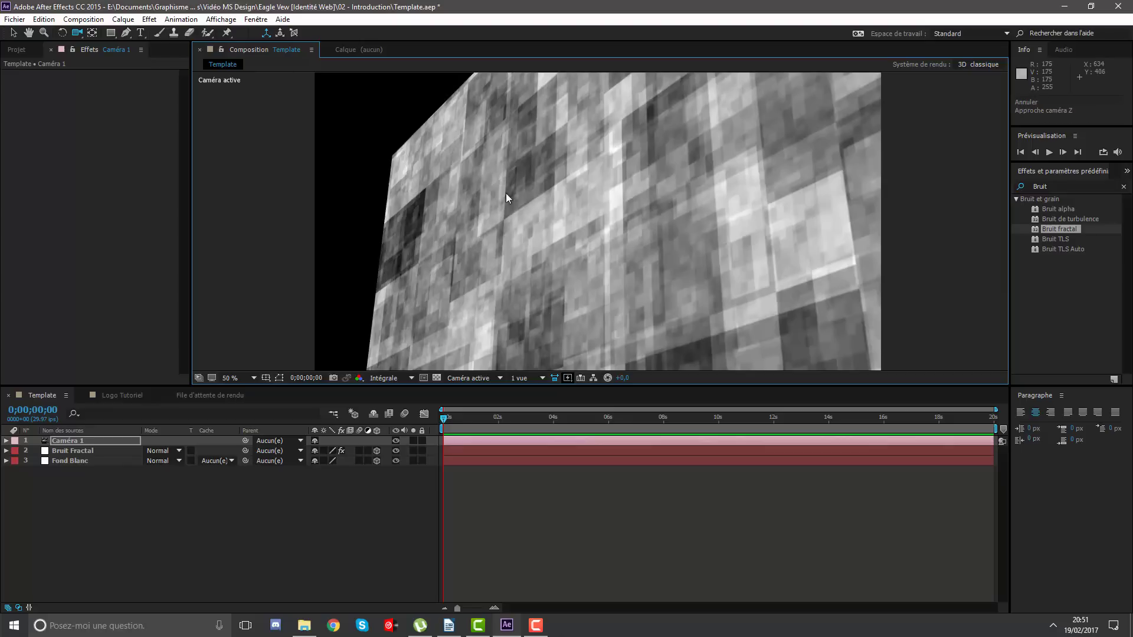
Delete the Caméra 1, Bruit Fractal and Fond Blanc layers from the Template composition.
key(Delete)
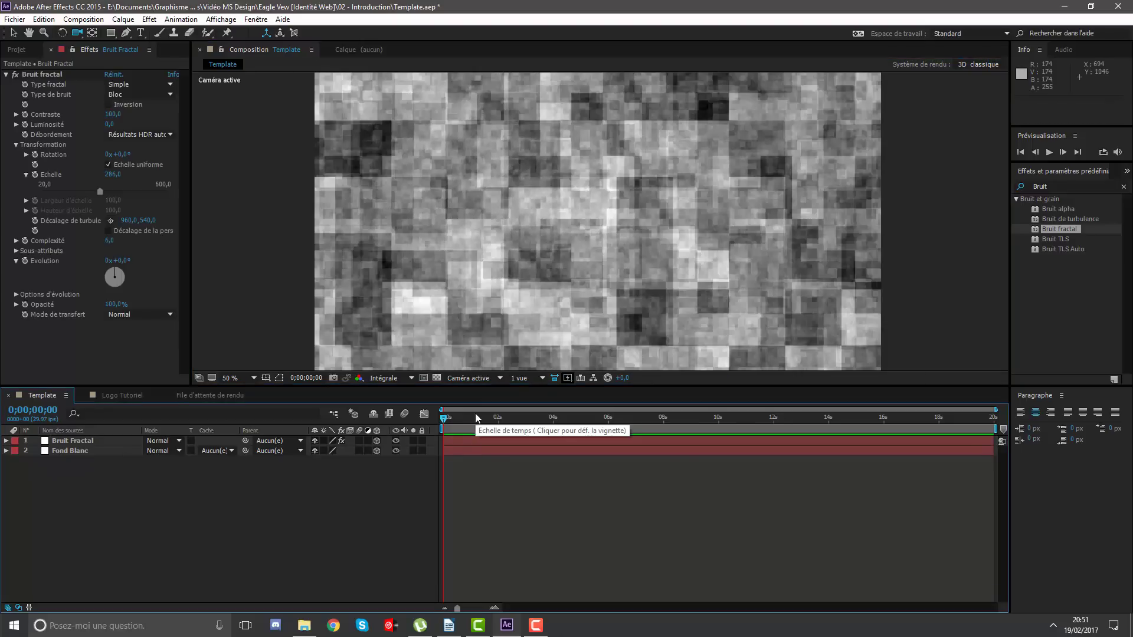
click(481, 441)
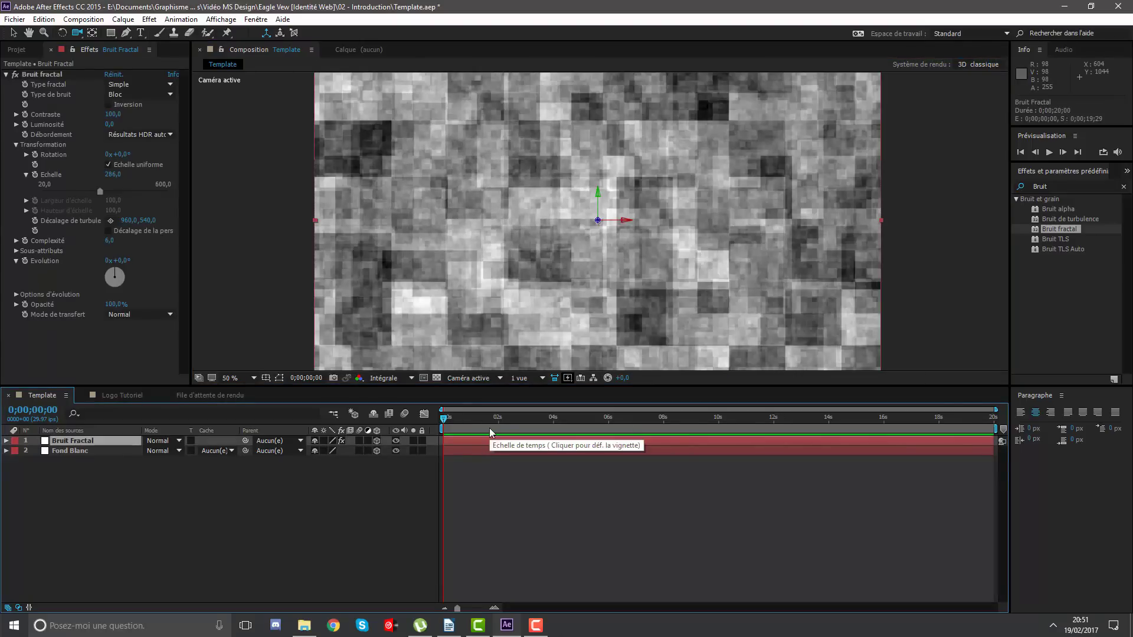
key(Delete)
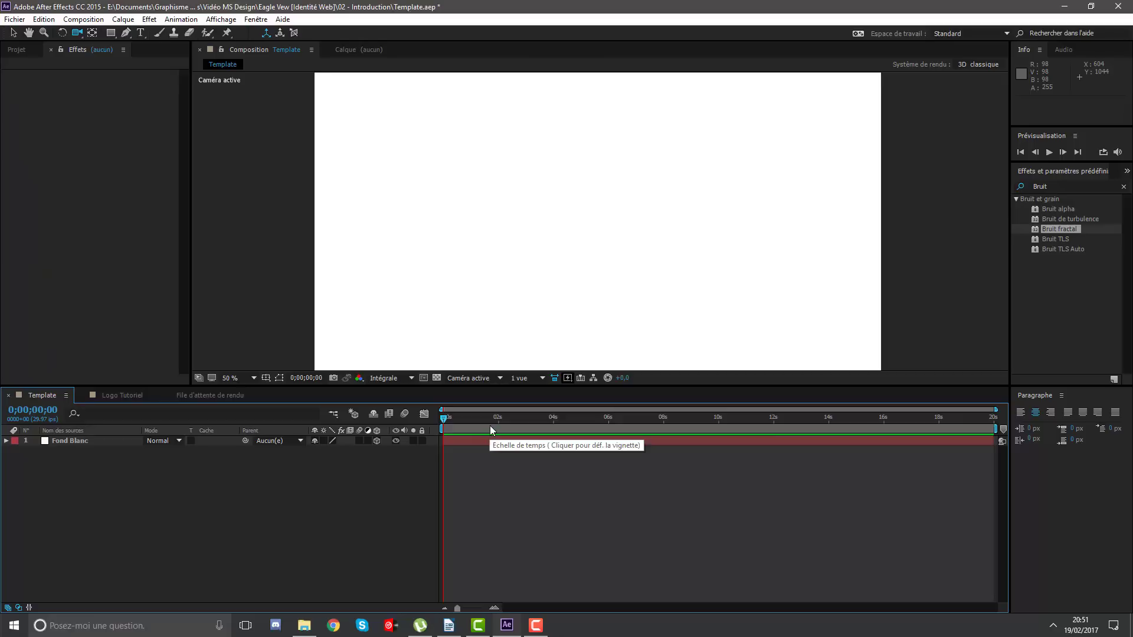
click(494, 442)
key(Delete)
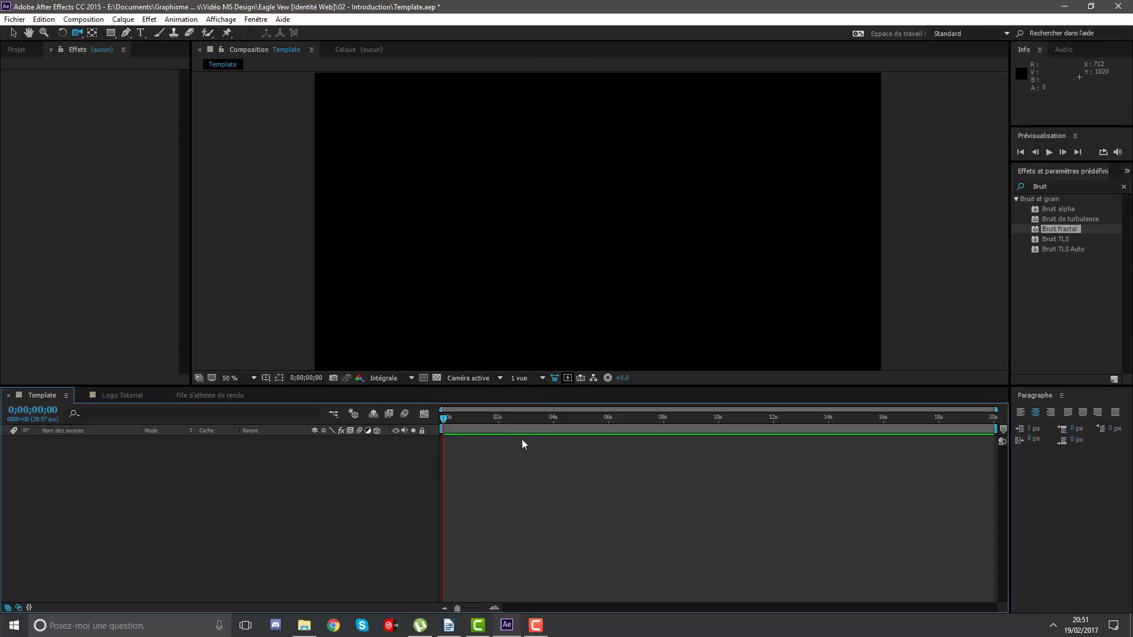
right_click(522, 450)
Create a solid with width and height 3000 px, named Blanc.
mouse_move(555, 458)
click(796, 487)
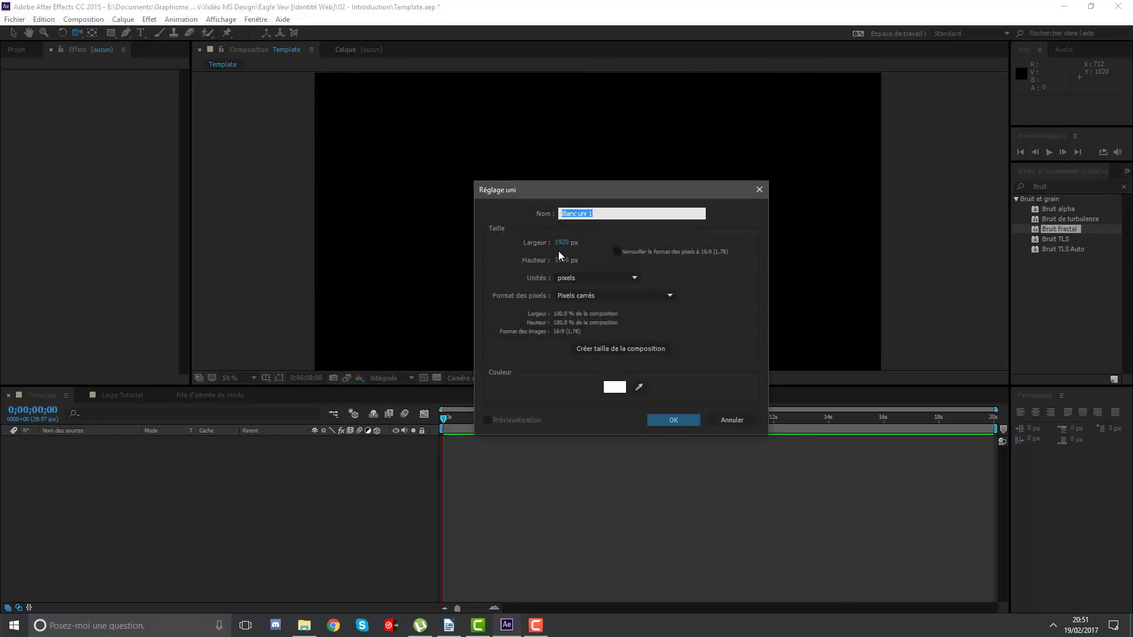
click(555, 244)
text(300)
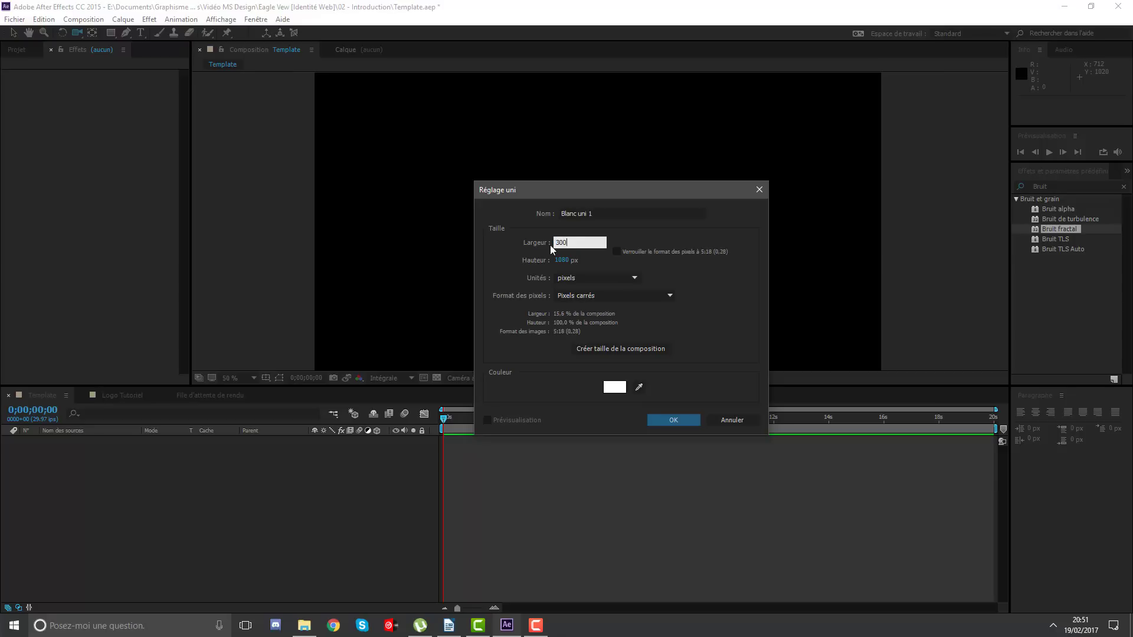
text(0)
click(566, 260)
text(300)
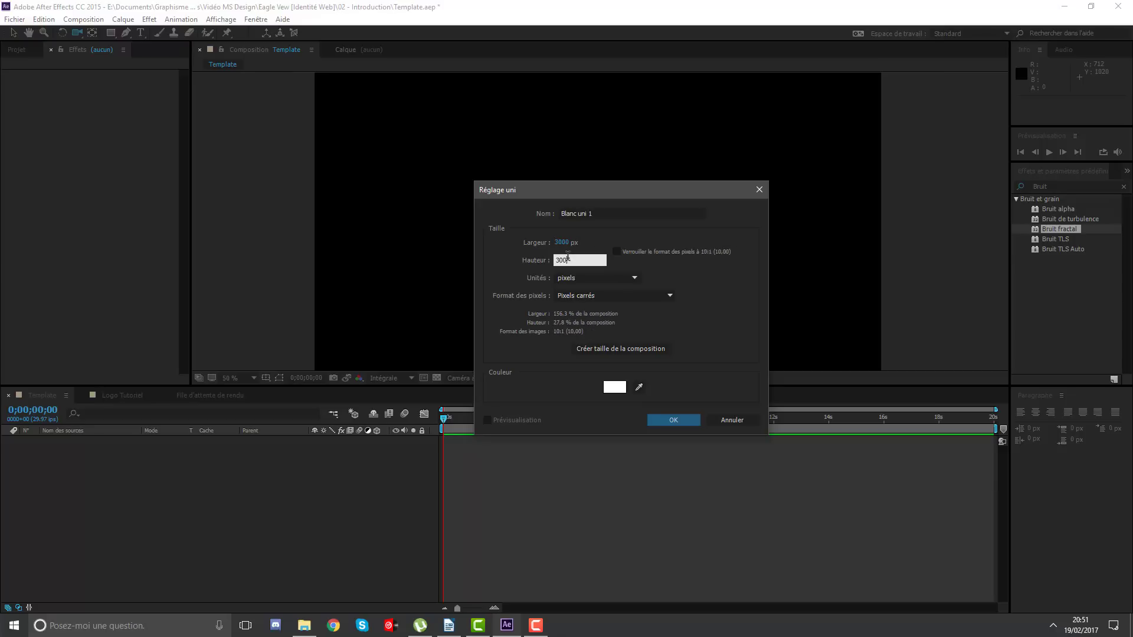
text(0)
click(611, 213)
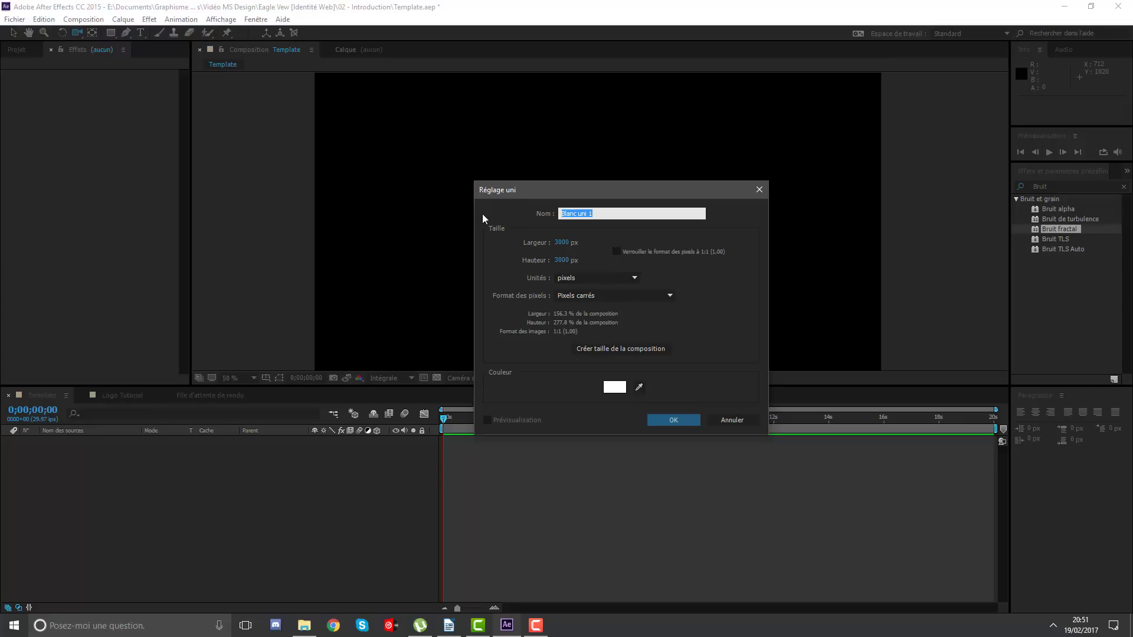
text(Blanc)
key(Return)
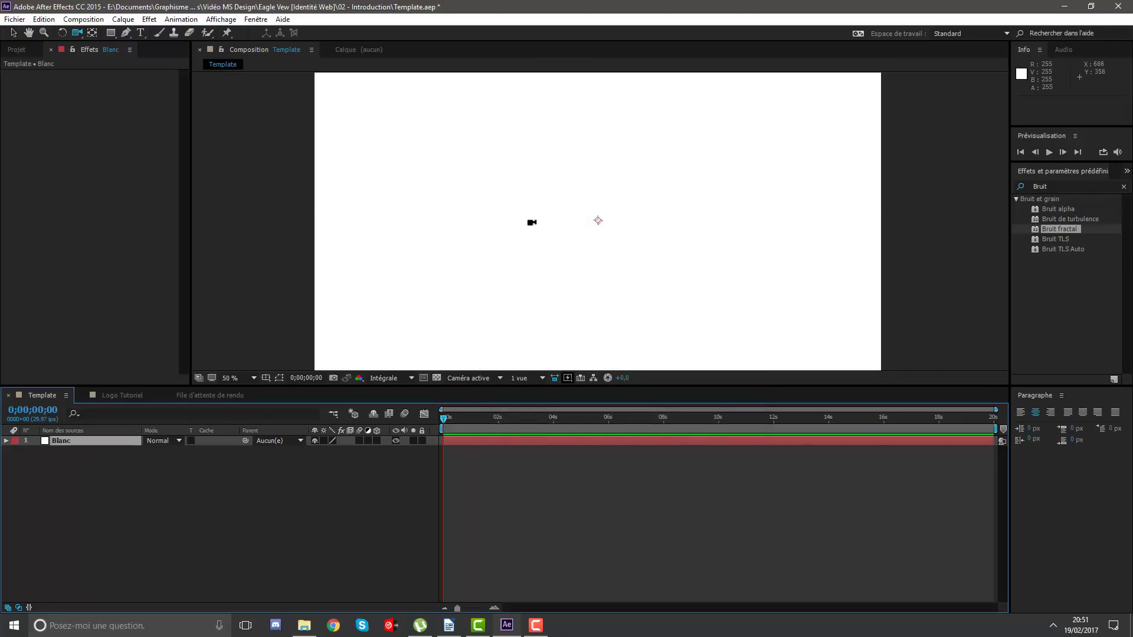
Duplicate the Blanc layer and rename the top copy Bruit fractal.
click(581, 505)
click(505, 442)
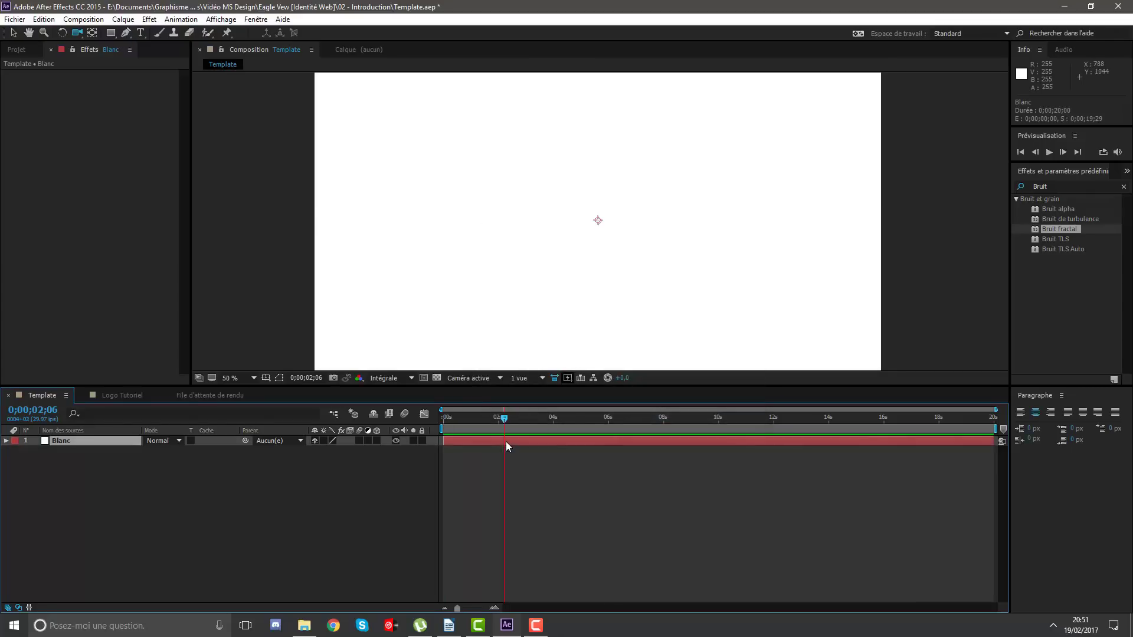
key(ctrl+d)
key(Return)
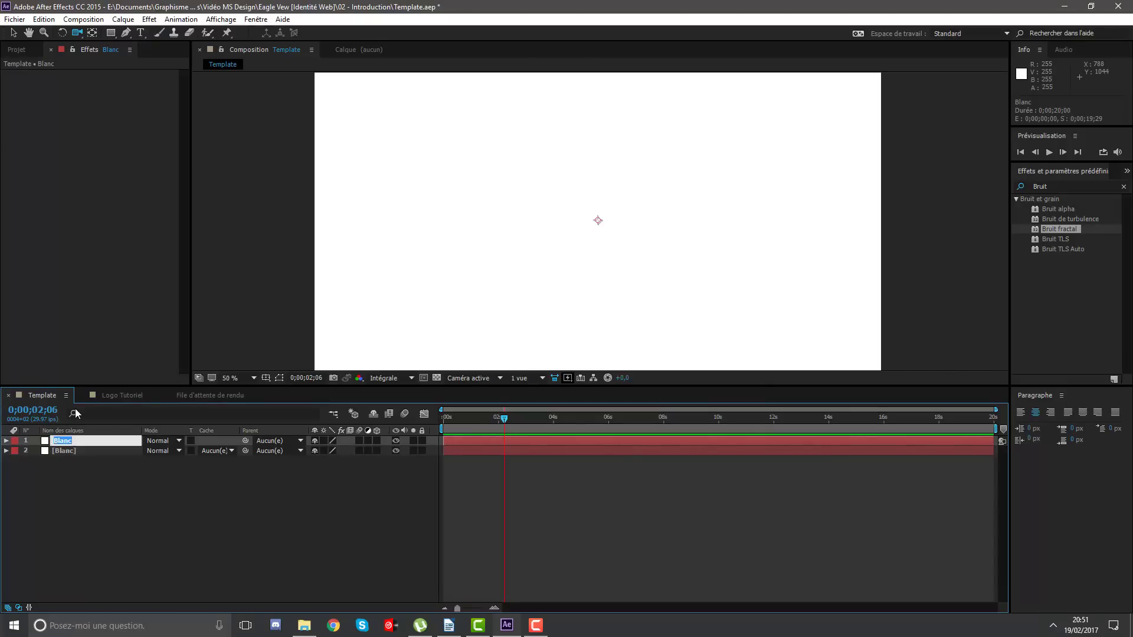
text(Bruit fractal)
key(Return)
Apply the Bruit fractal effect to the new Bruit fractal layer.
mouse_move(1043, 229)
mouse_down()
mouse_move(517, 523)
mouse_move(480, 444)
mouse_up()
scroll(462, 253, down, 6)
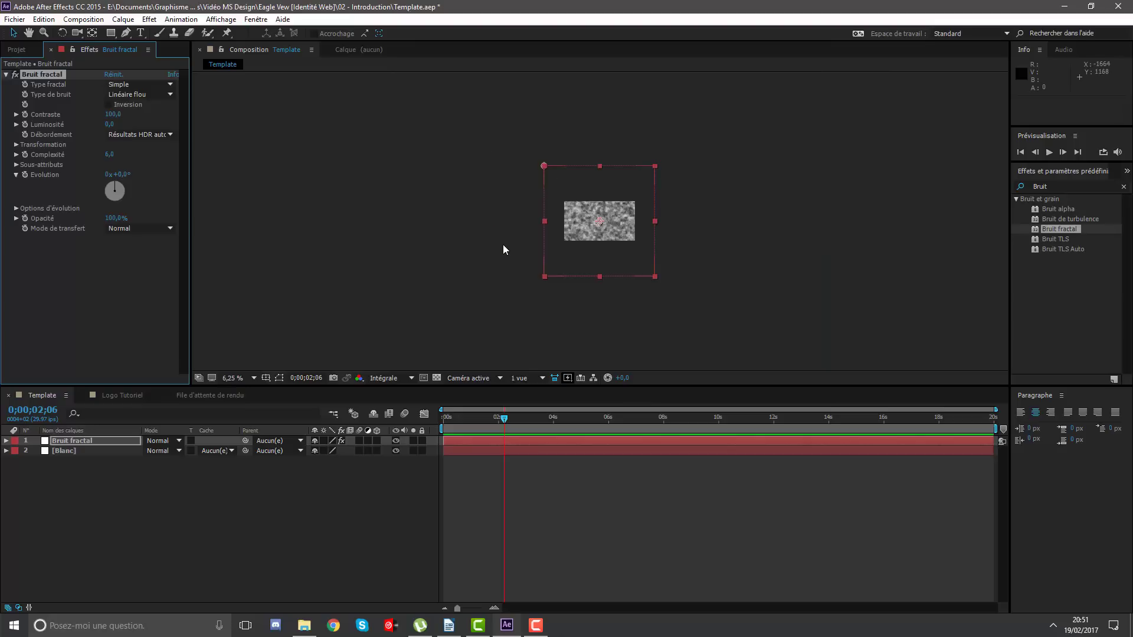
scroll(504, 244, up, 1)
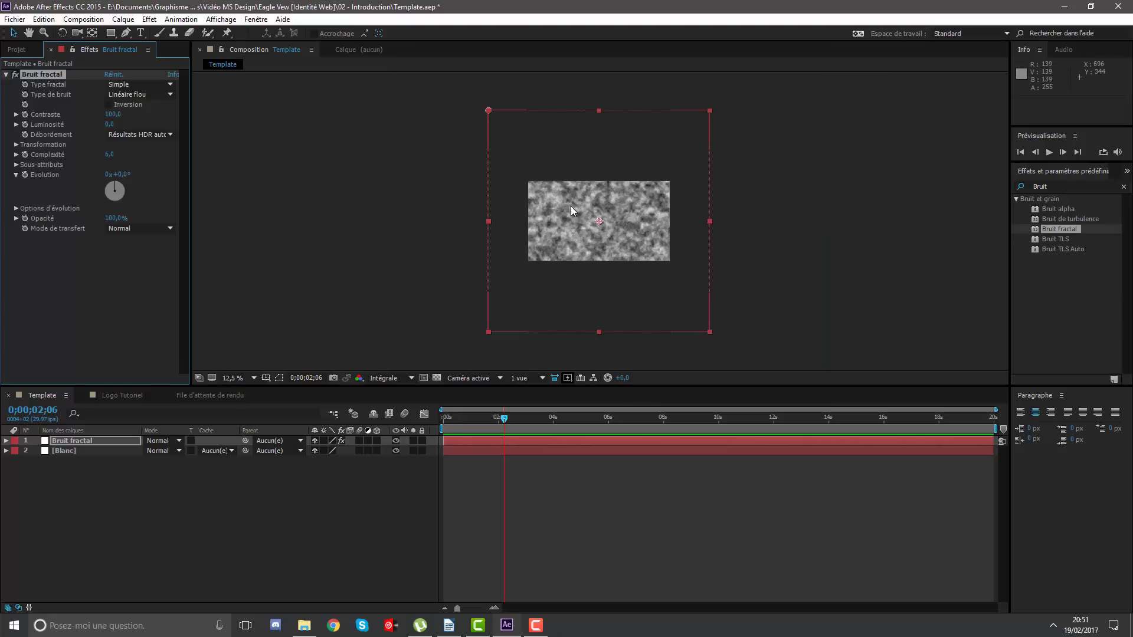
scroll(632, 215, up, 1)
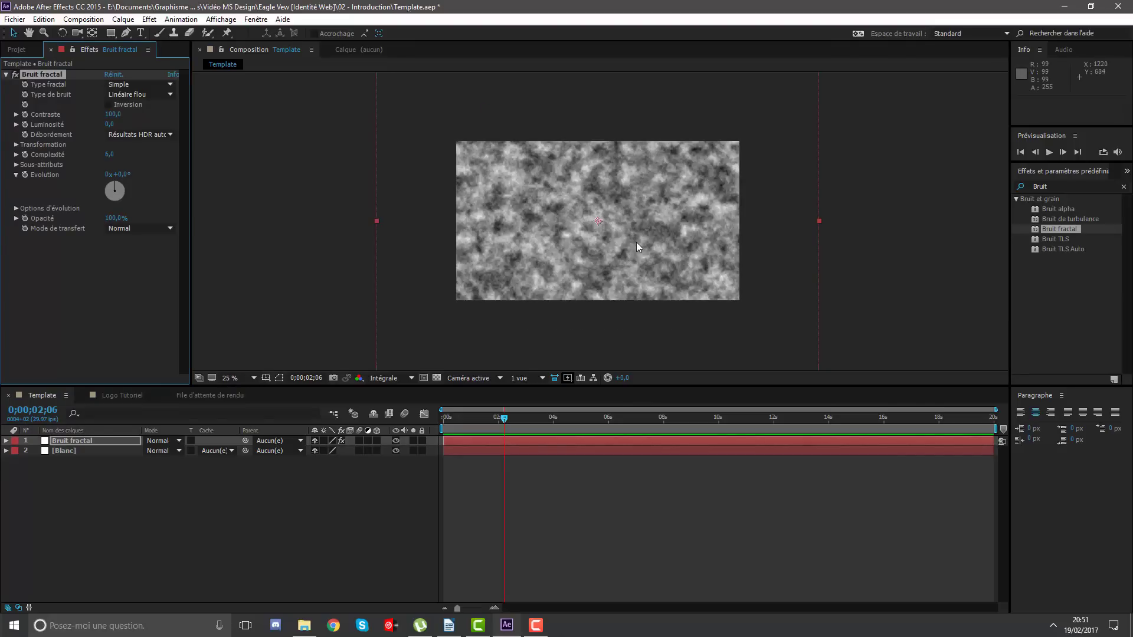
Set the noise type to Bloc and the Transformation Echelle to 195.
click(119, 87)
click(74, 115)
click(140, 94)
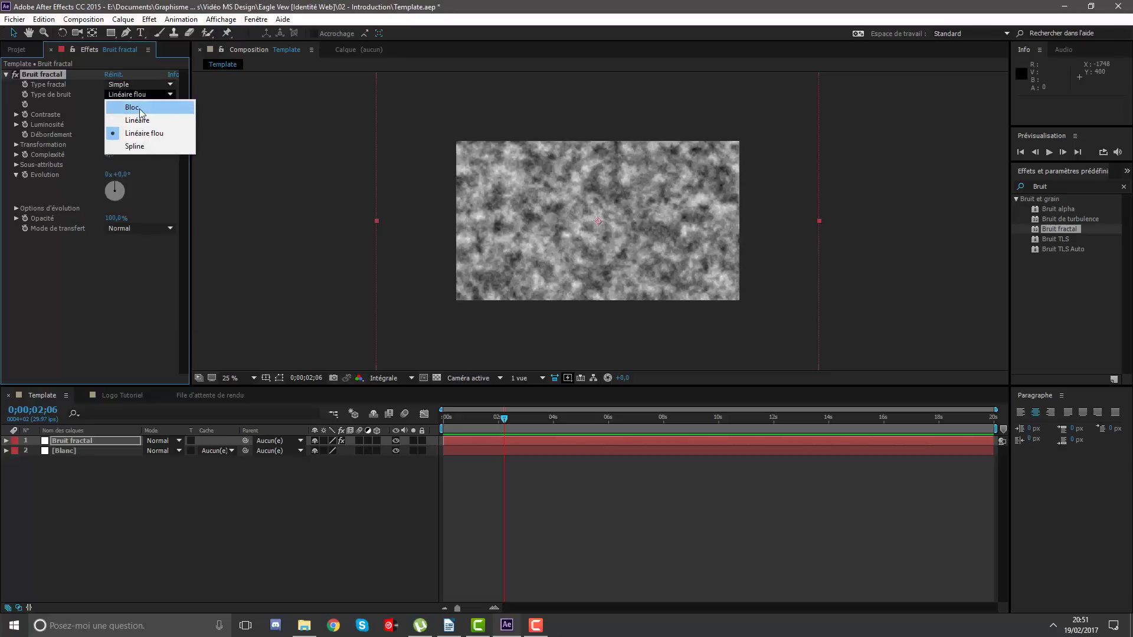
click(141, 108)
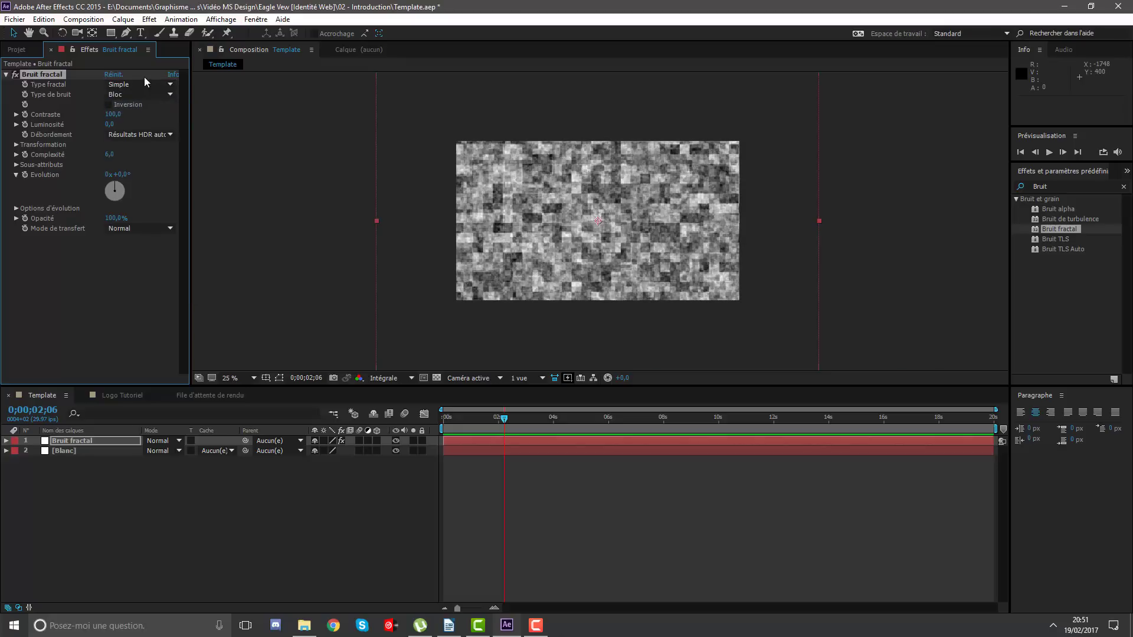
click(16, 144)
click(26, 175)
drag(112, 174, 197, 176)
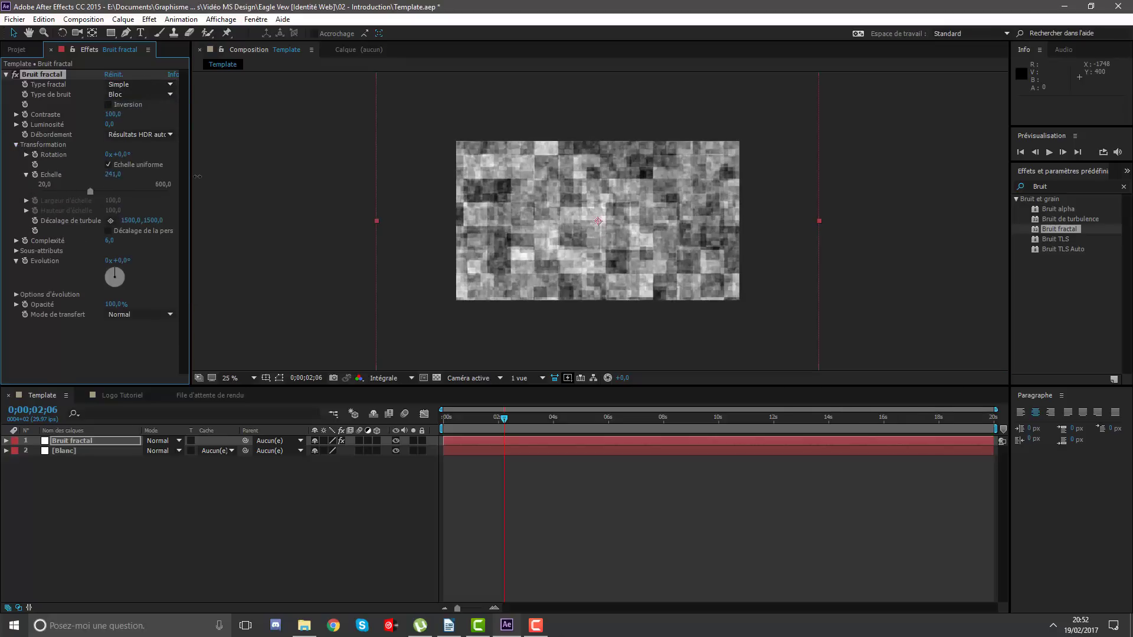
key(period)
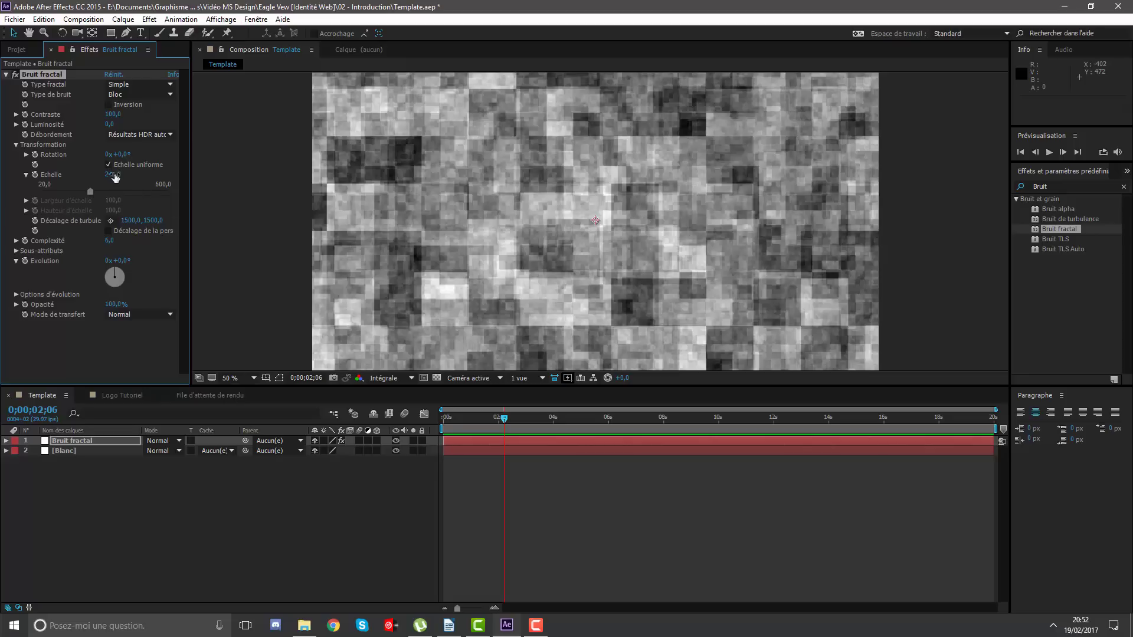
mouse_move(116, 178)
mouse_down()
mouse_move(117, 188)
mouse_move(84, 174)
mouse_up()
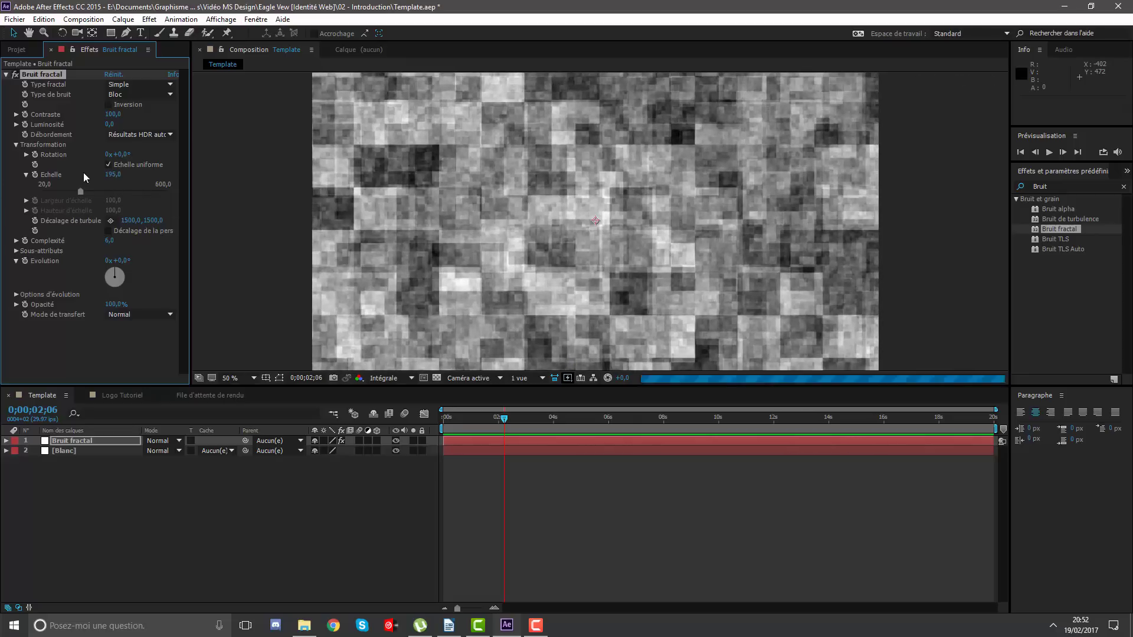
click(560, 514)
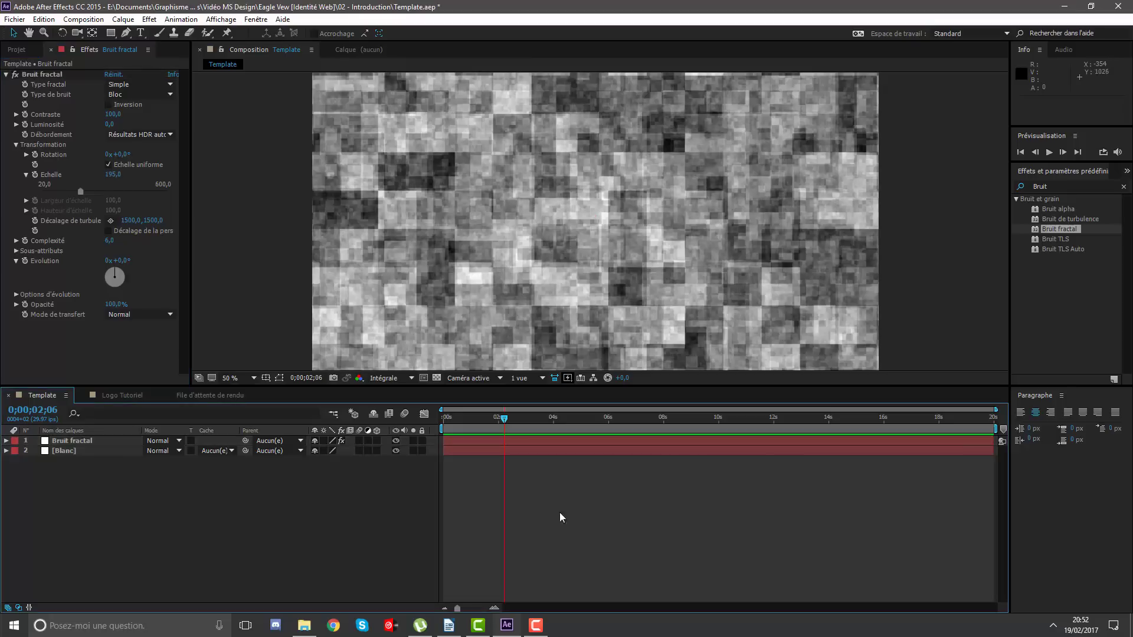
click(486, 444)
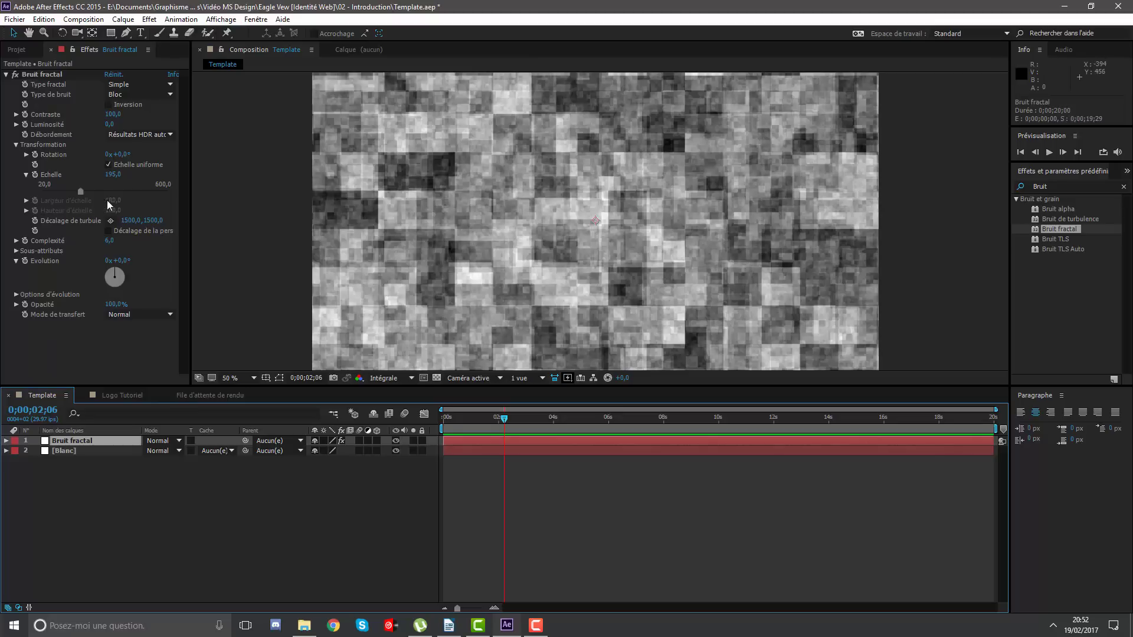
Raise the noise Contraste to 114,4.
click(26, 175)
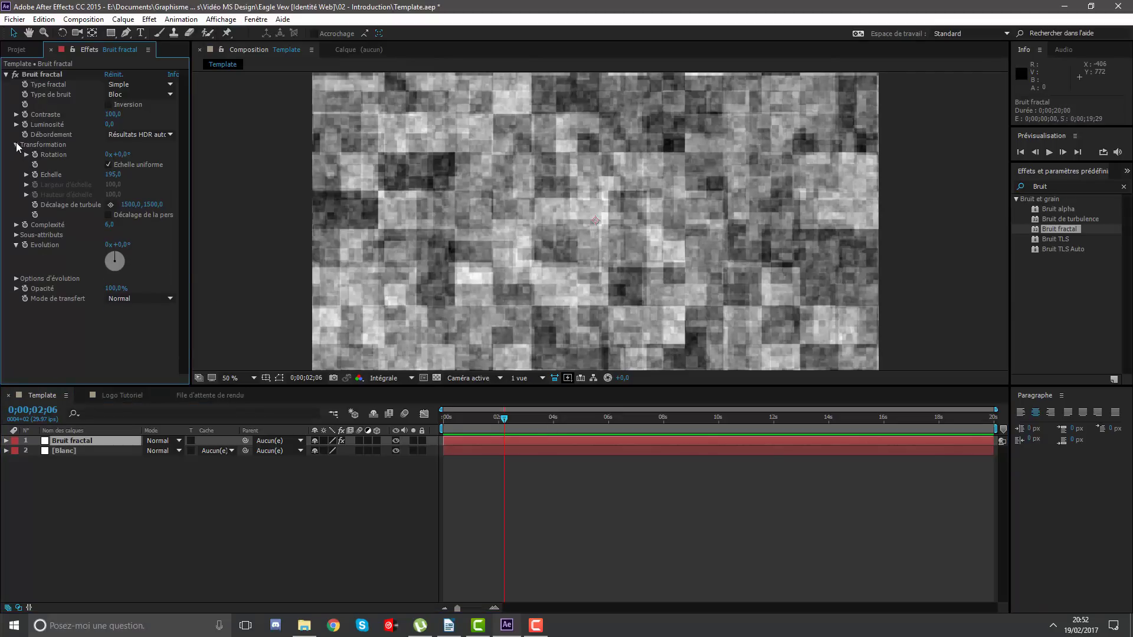
mouse_move(113, 115)
mouse_down()
mouse_move(425, 127)
mouse_move(220, 141)
mouse_up()
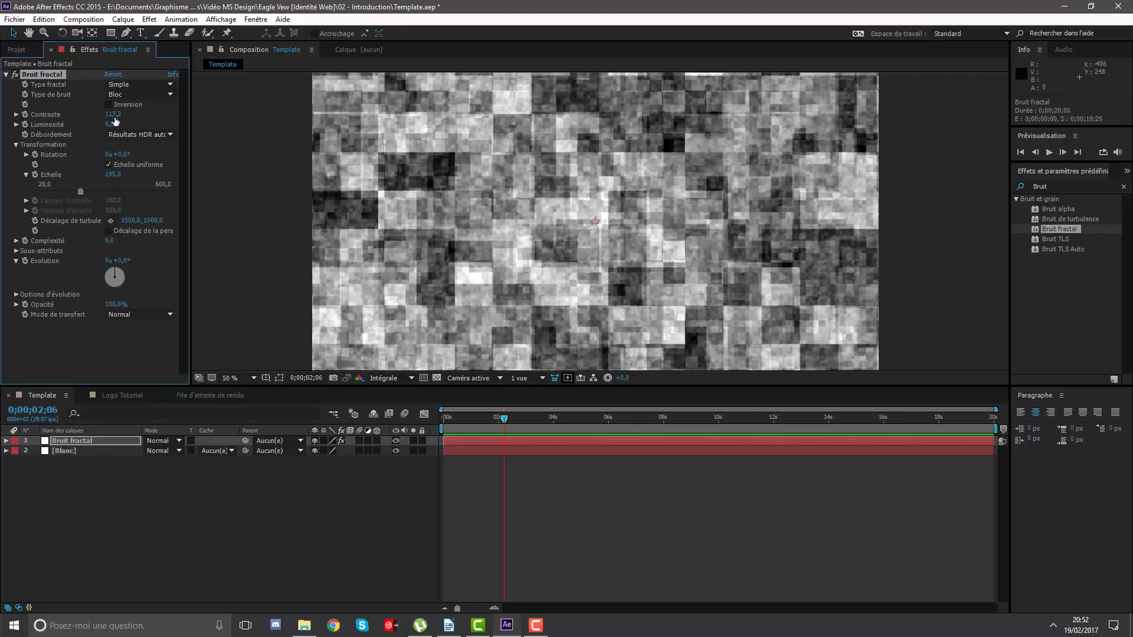
drag(113, 115, 142, 151)
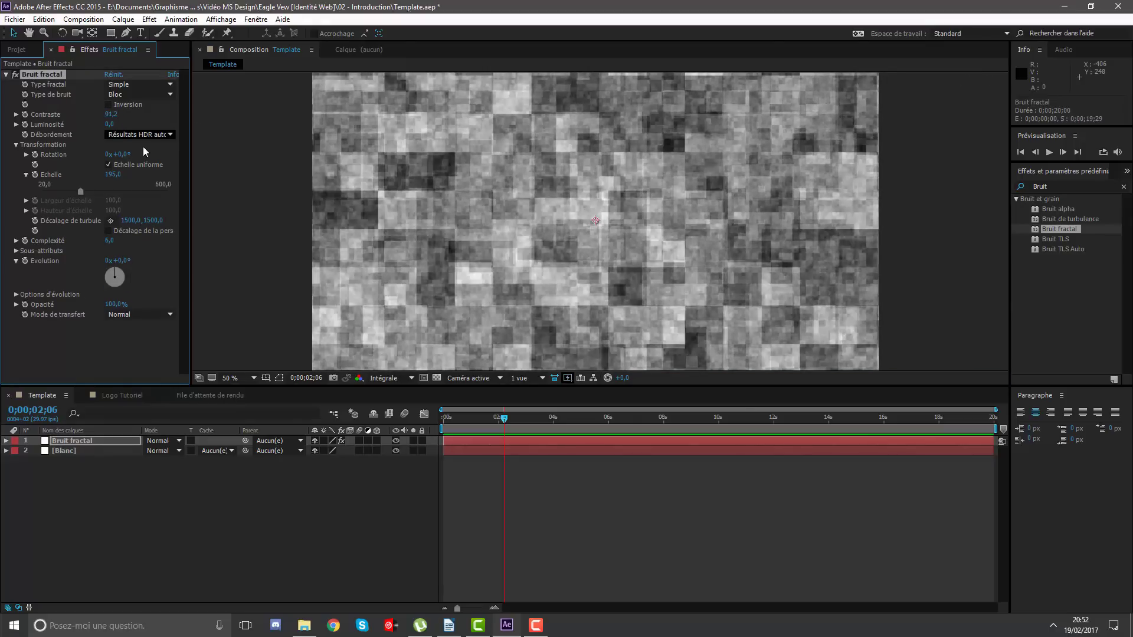
drag(111, 114, 261, 129)
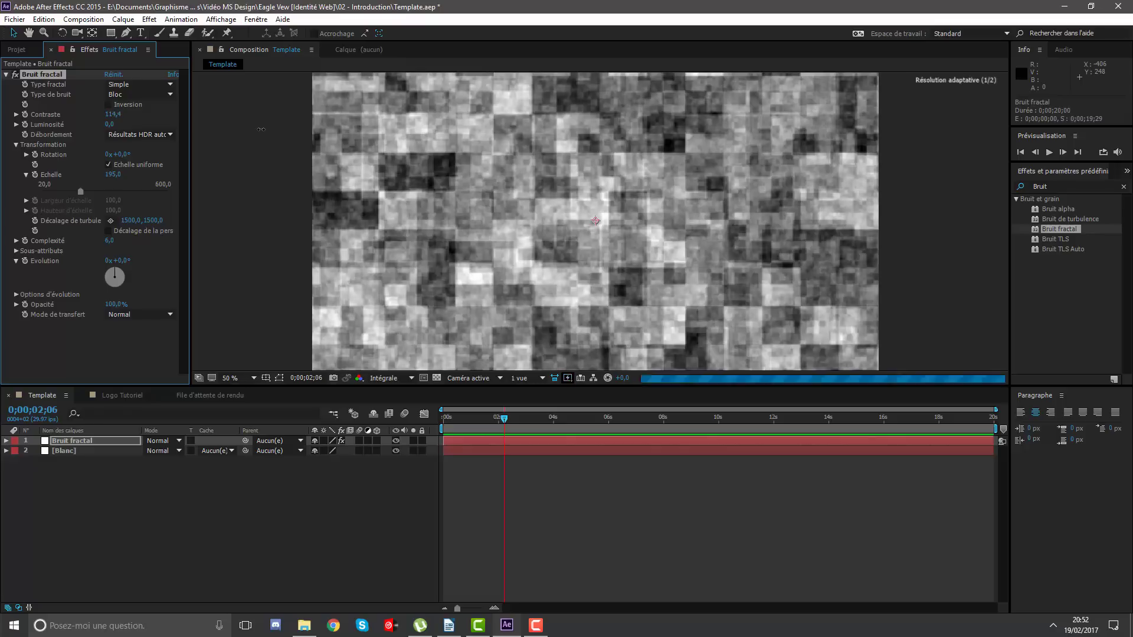
click(578, 477)
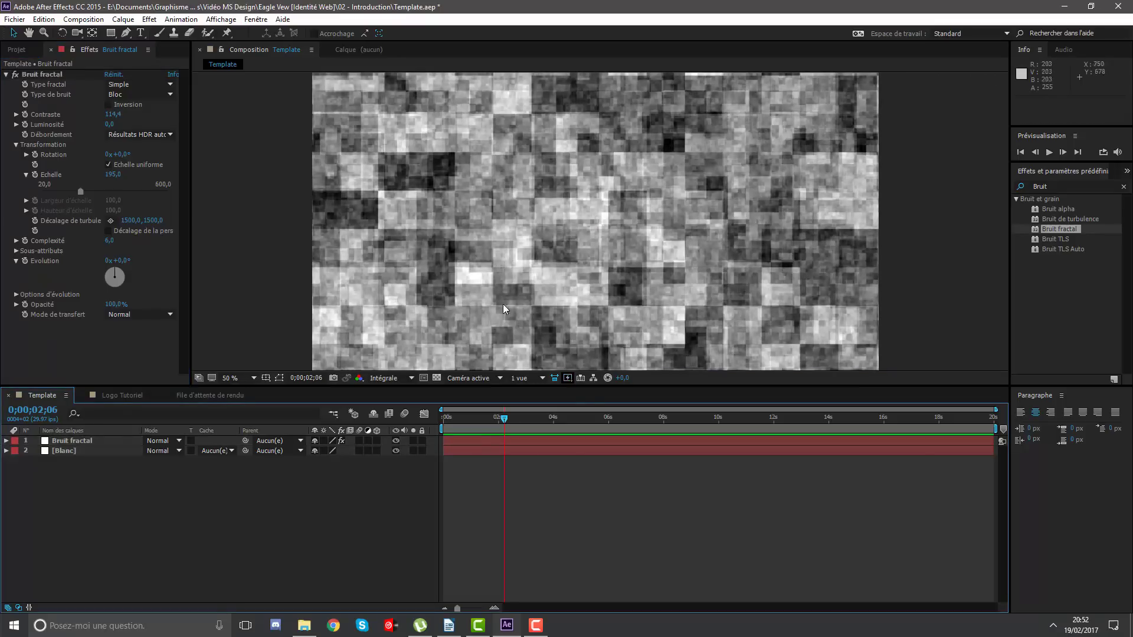
Set the Bruit fractal layer's opacity to 18%.
click(481, 439)
key(t)
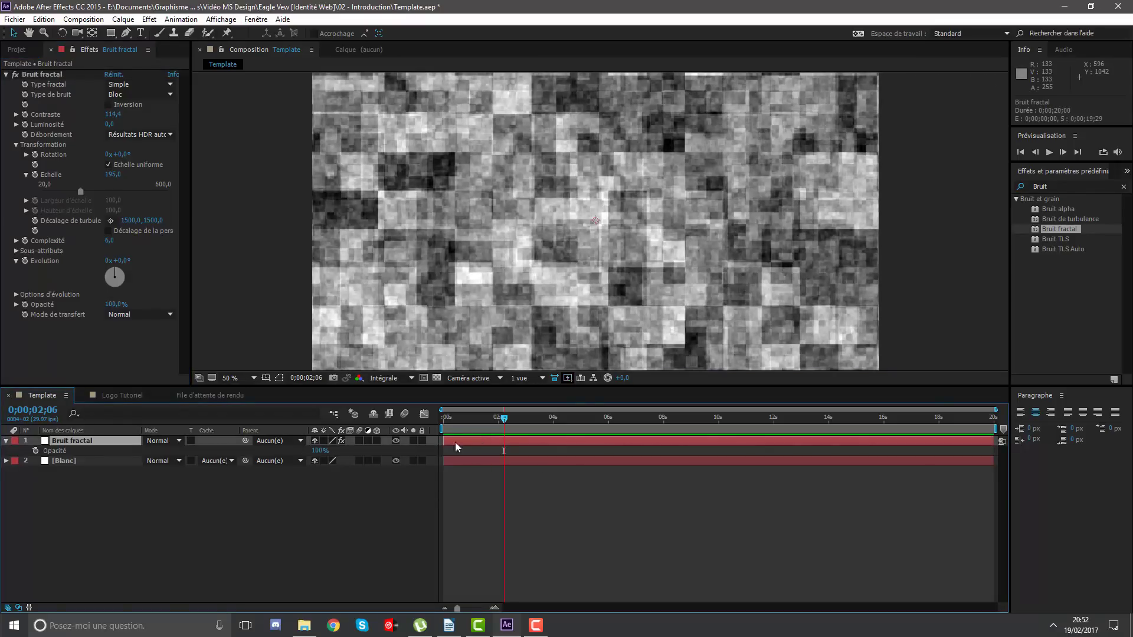
click(306, 451)
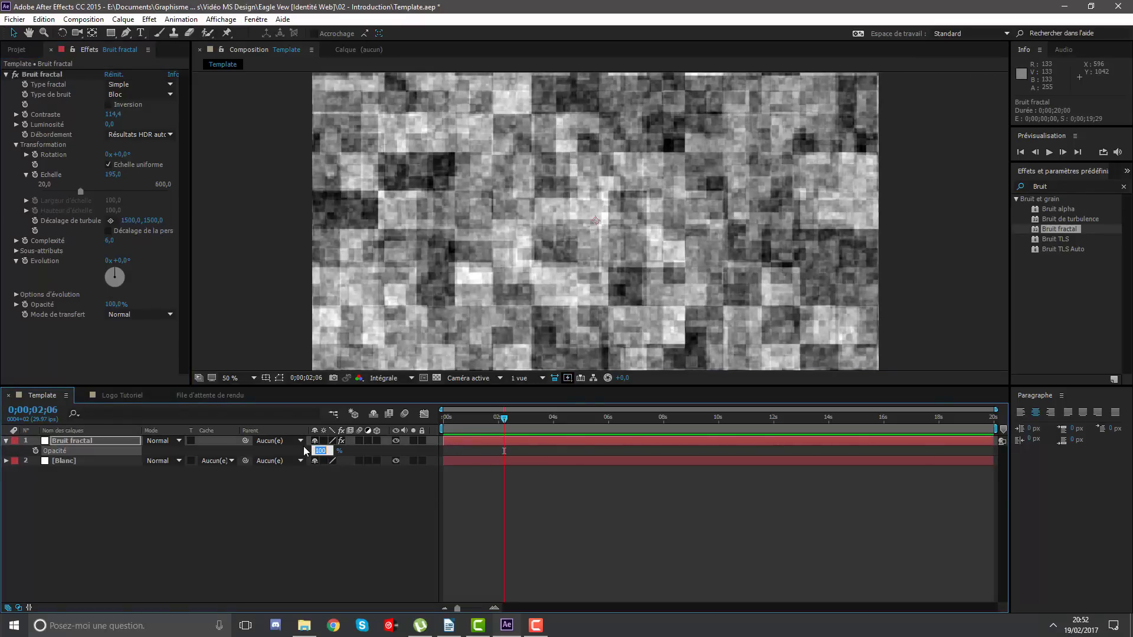
text(18)
key(Return)
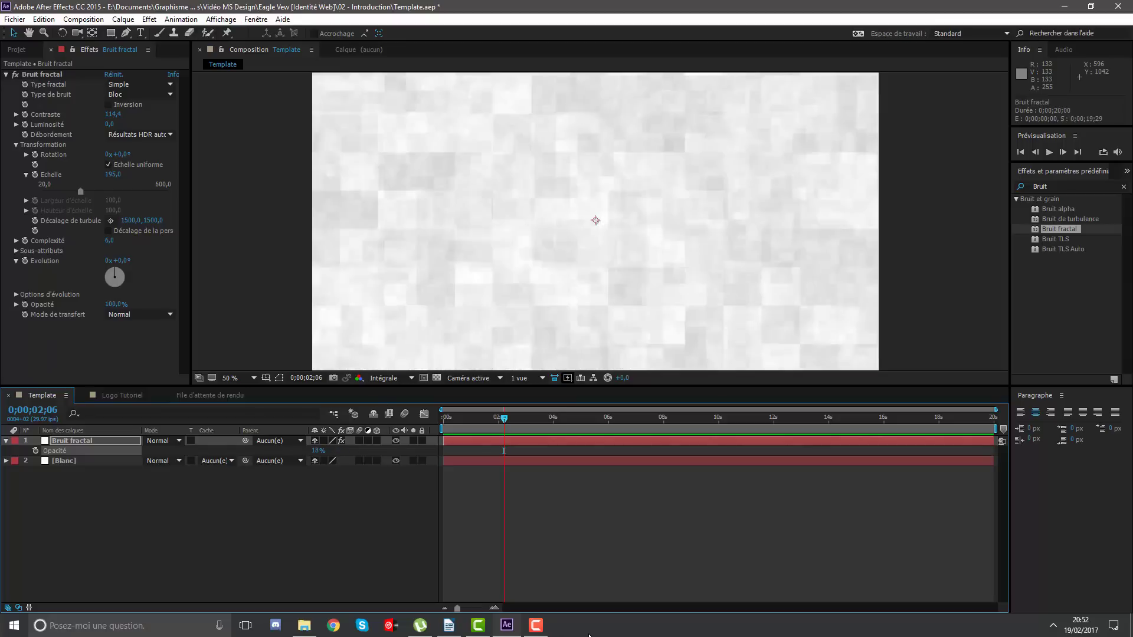
key(comma)
key(period)
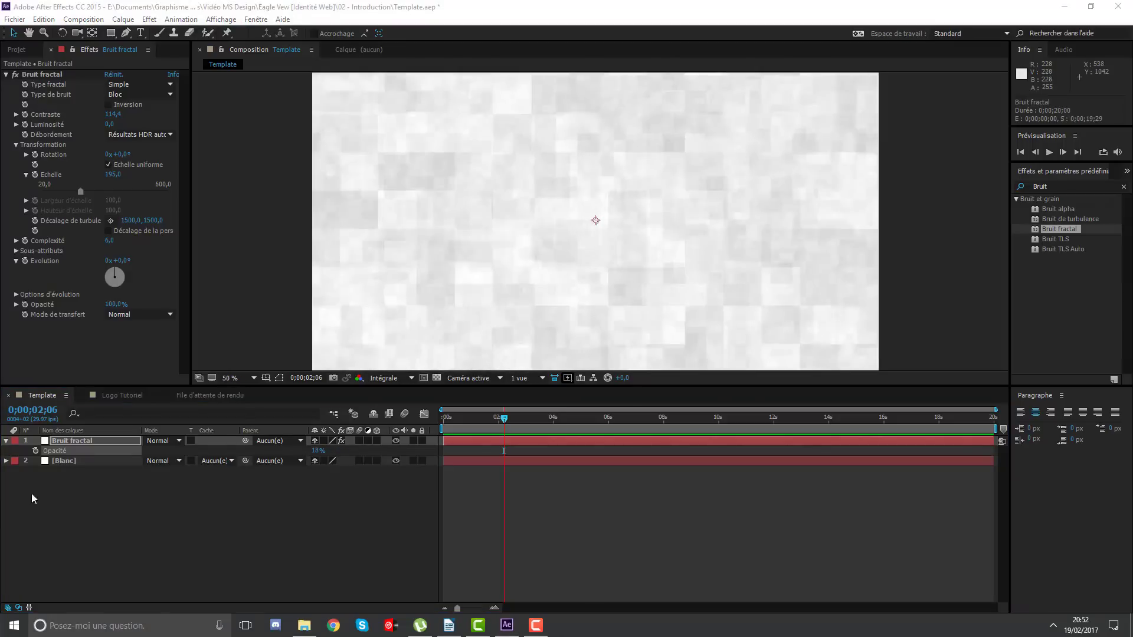
click(5, 450)
click(6, 441)
click(71, 441)
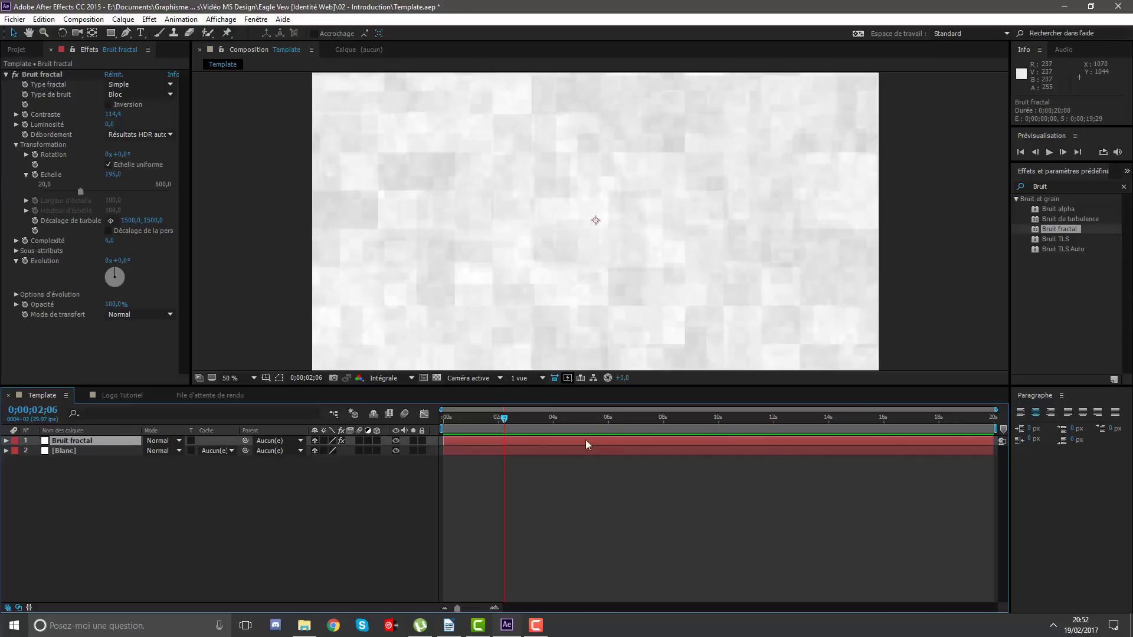
key(comma)
key(comma)
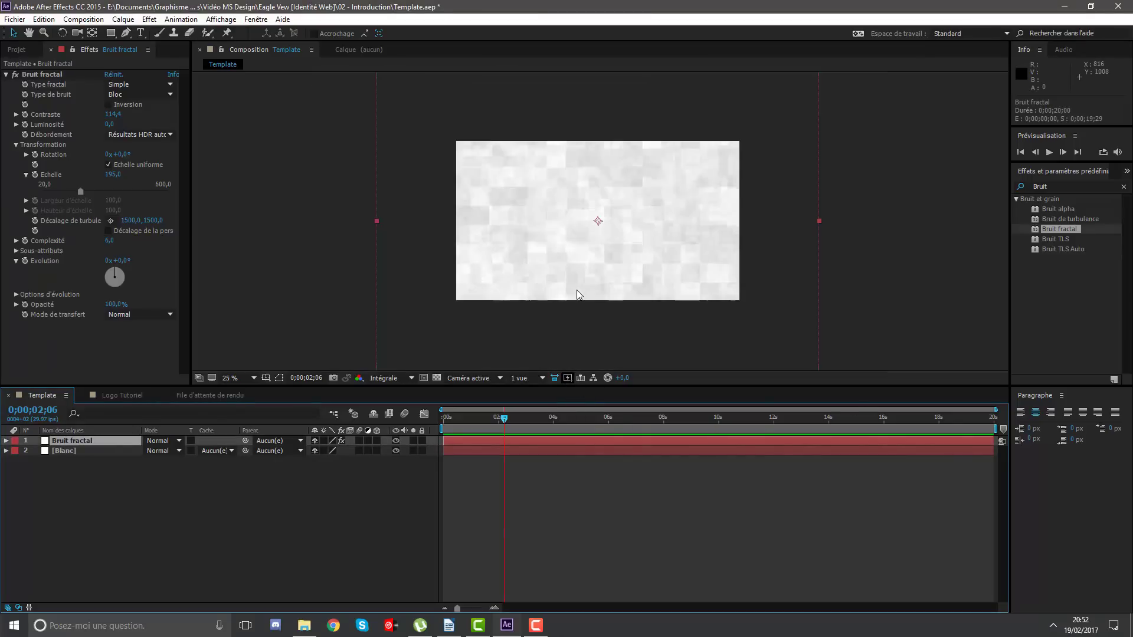
key(period)
Move the current time to 0;00;02;26 and show the Projet panel's items.
click(561, 463)
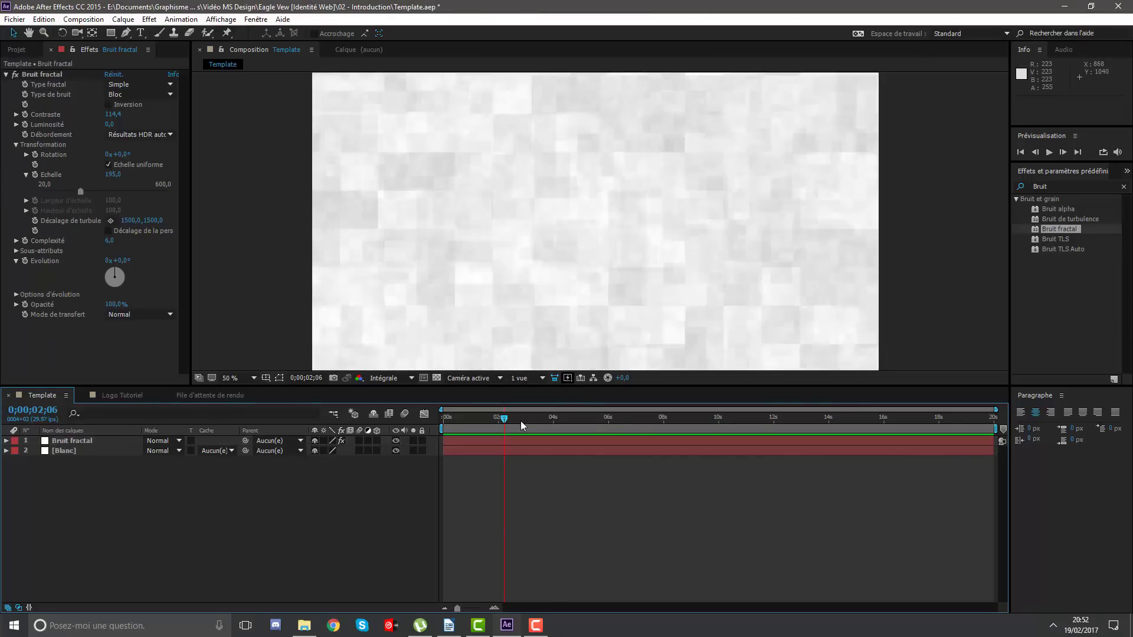
click(522, 418)
click(17, 50)
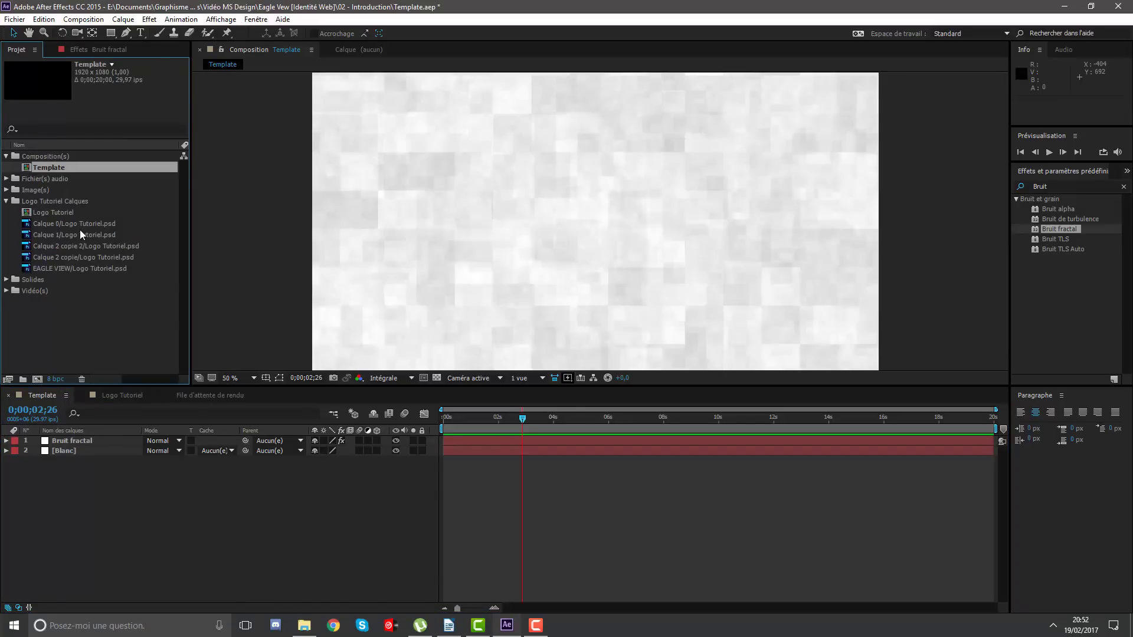
Collapse the Logo Tutoriel Calques folder and make a 2500 × 2500 px composition named Logo Reveal.
click(7, 201)
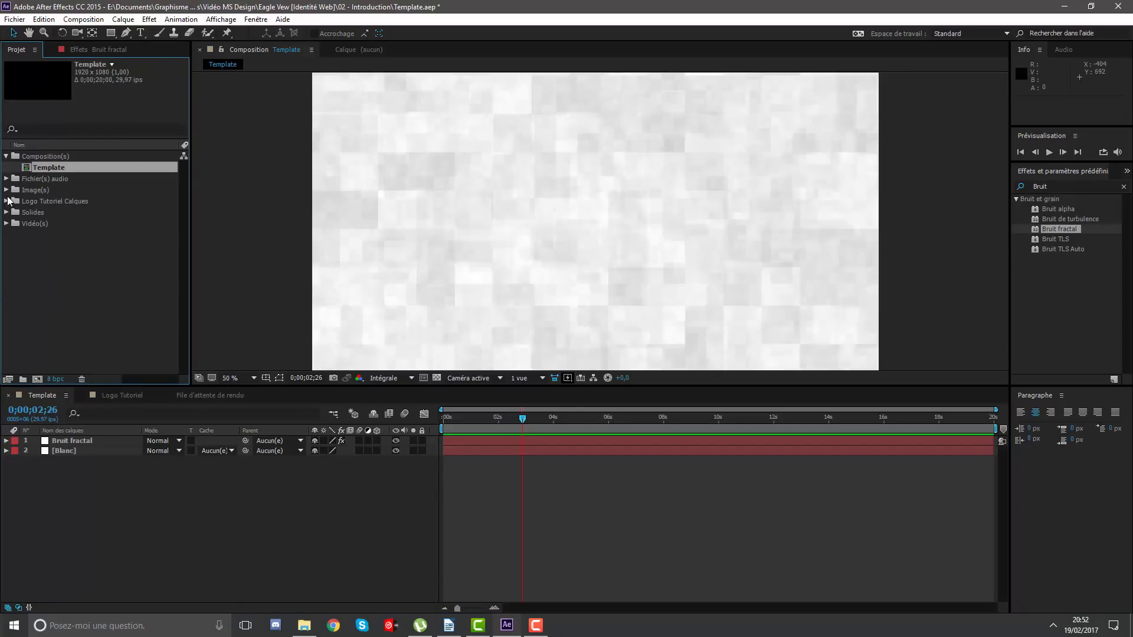
right_click(52, 269)
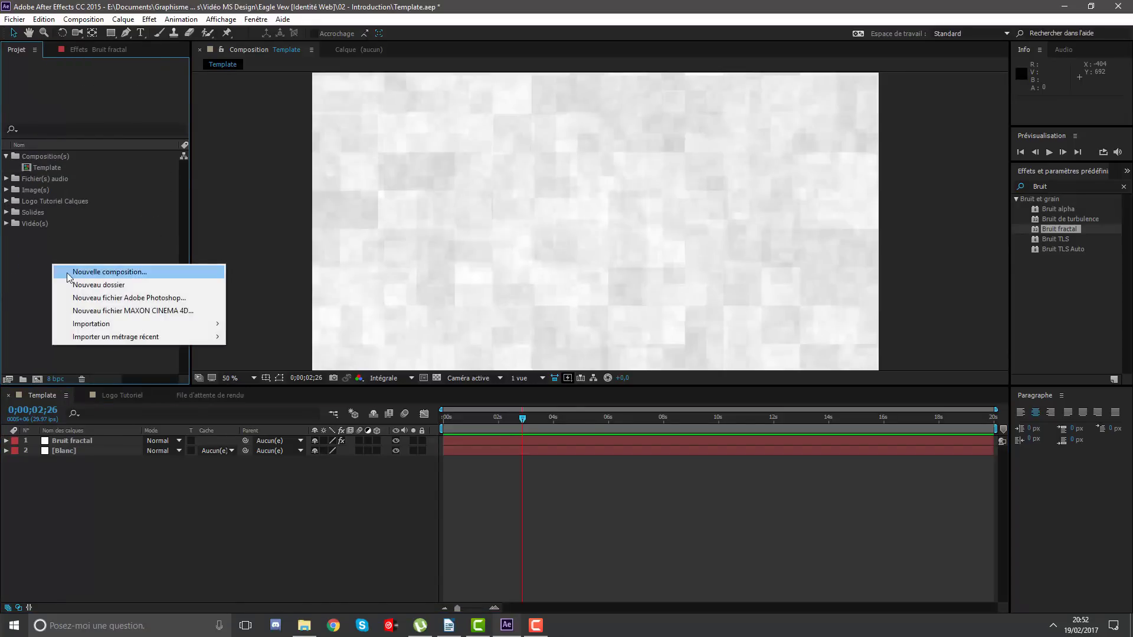
click(66, 273)
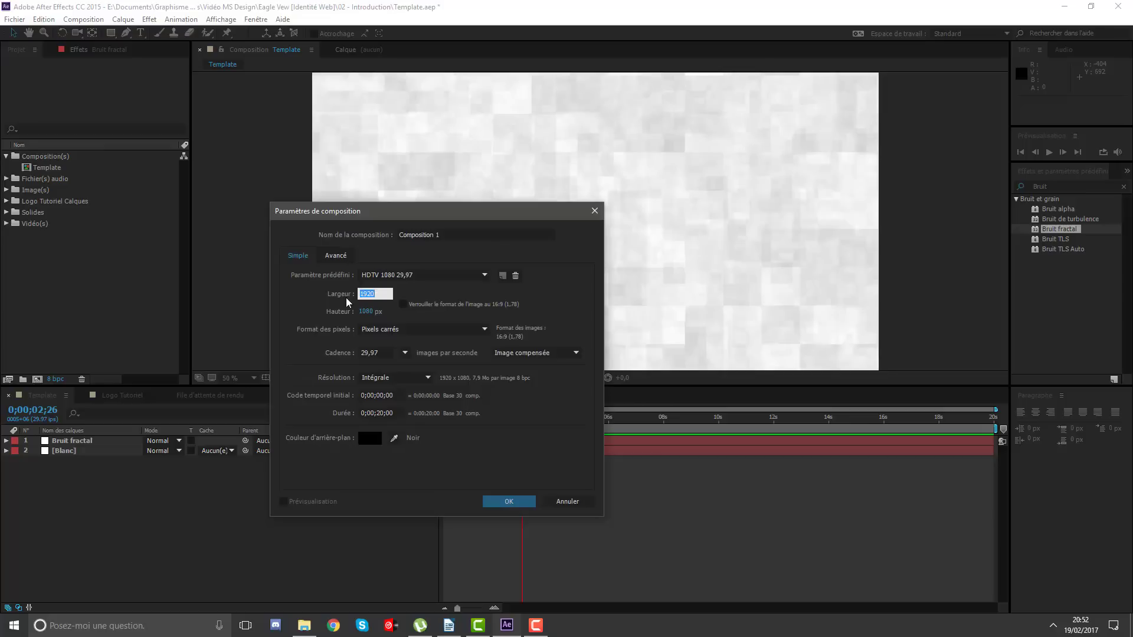
text(2500)
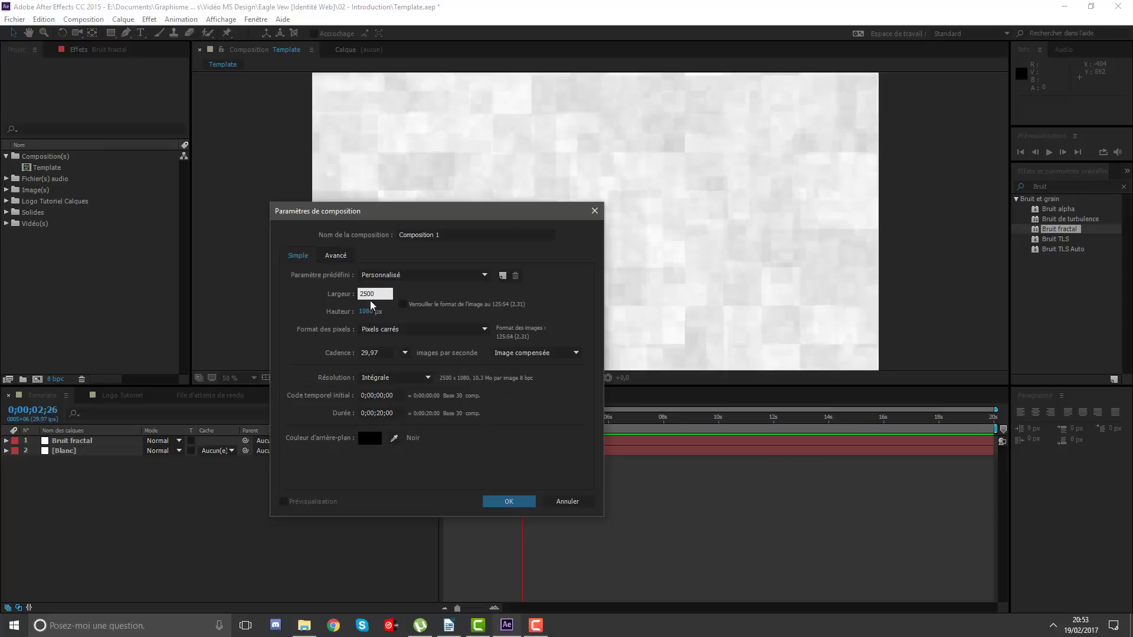
click(373, 311)
text(25)
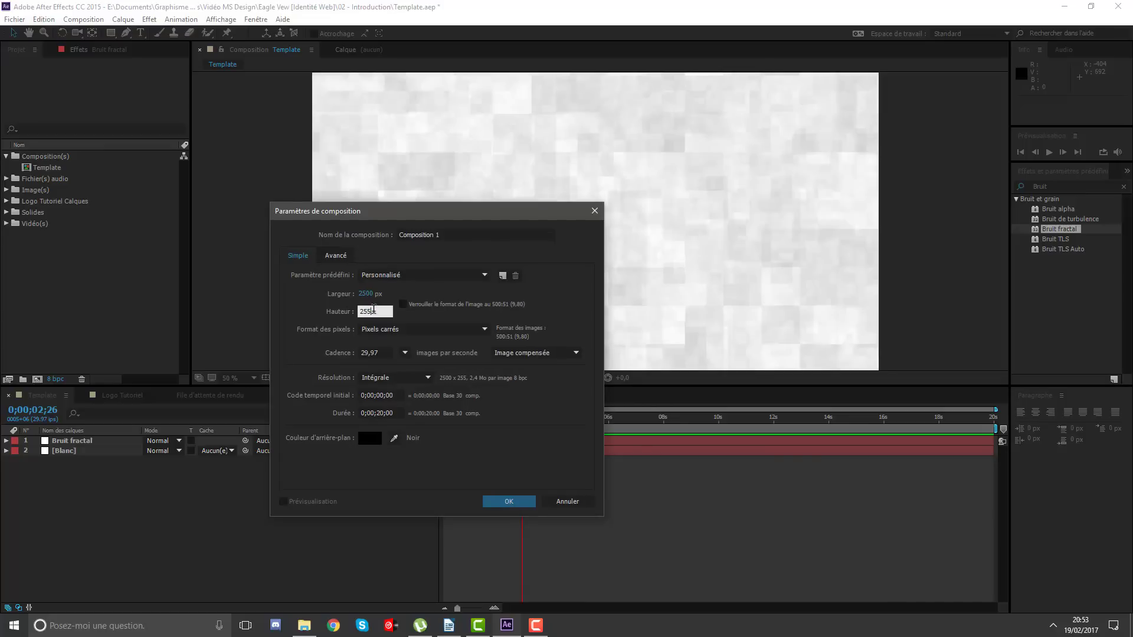
text(00)
drag(372, 212, 382, 186)
click(442, 211)
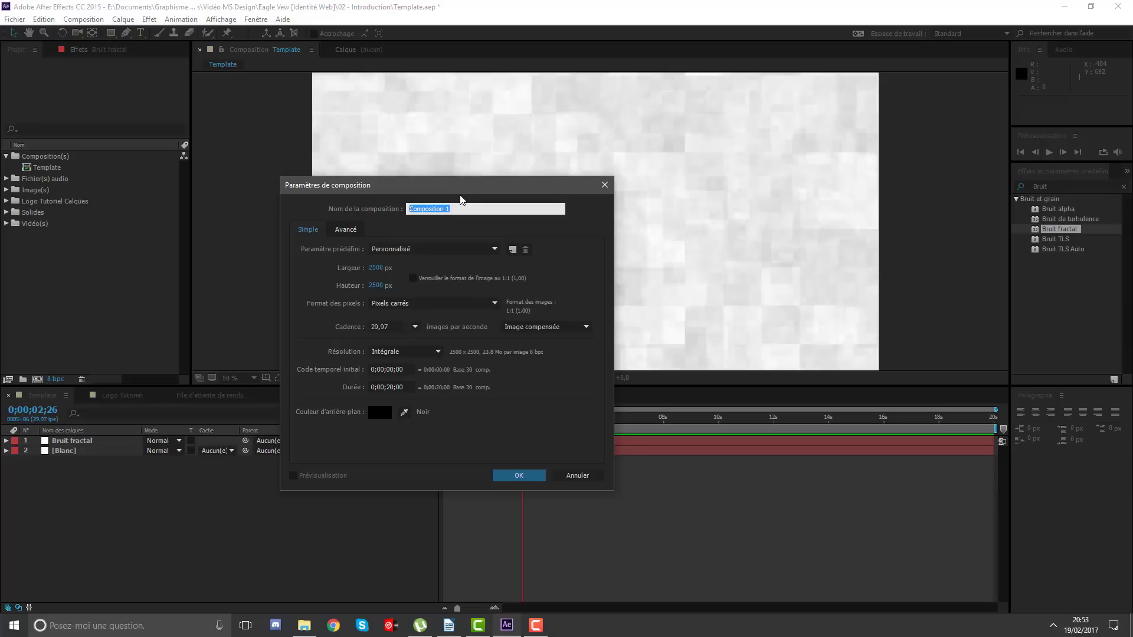
text(Logo Reveal)
key(Return)
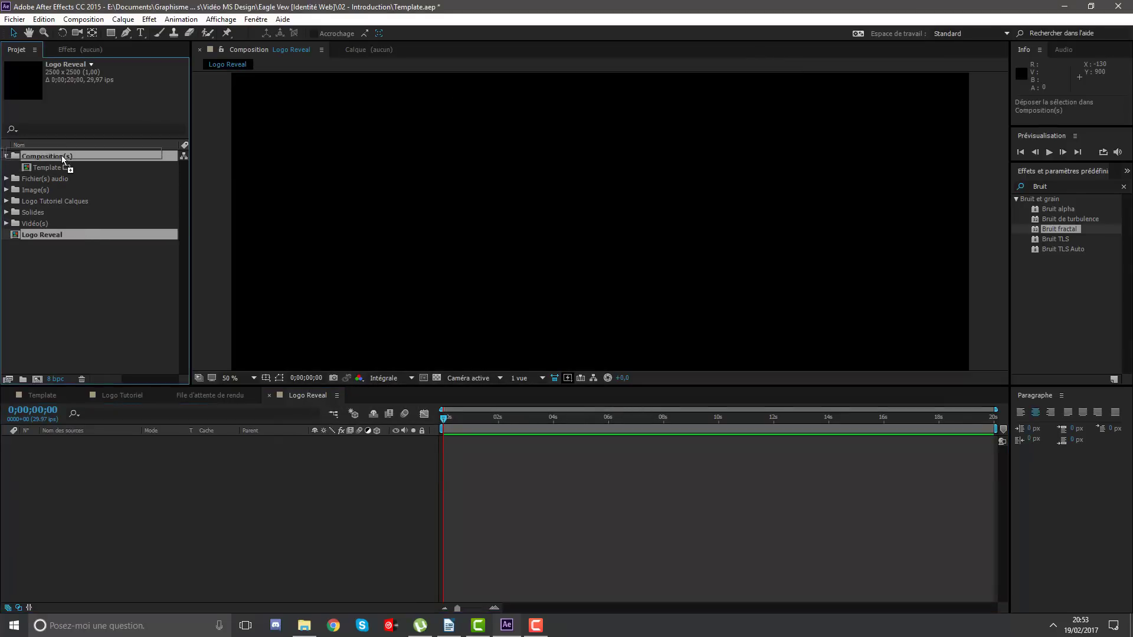
Move Logo Reveal into the Composition(s) folder and expand the Logo Tutoriel Calques folder.
drag(80, 239, 61, 155)
click(529, 417)
scroll(513, 260, down, 6)
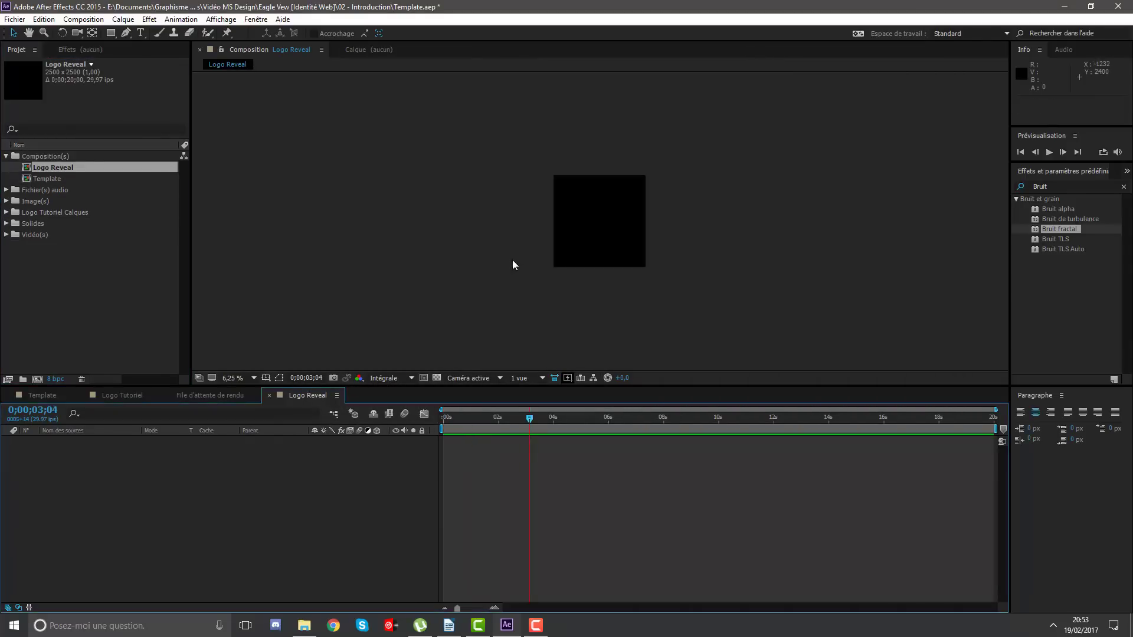
scroll(541, 238, up, 5)
scroll(561, 222, down, 3)
scroll(562, 222, up, 2)
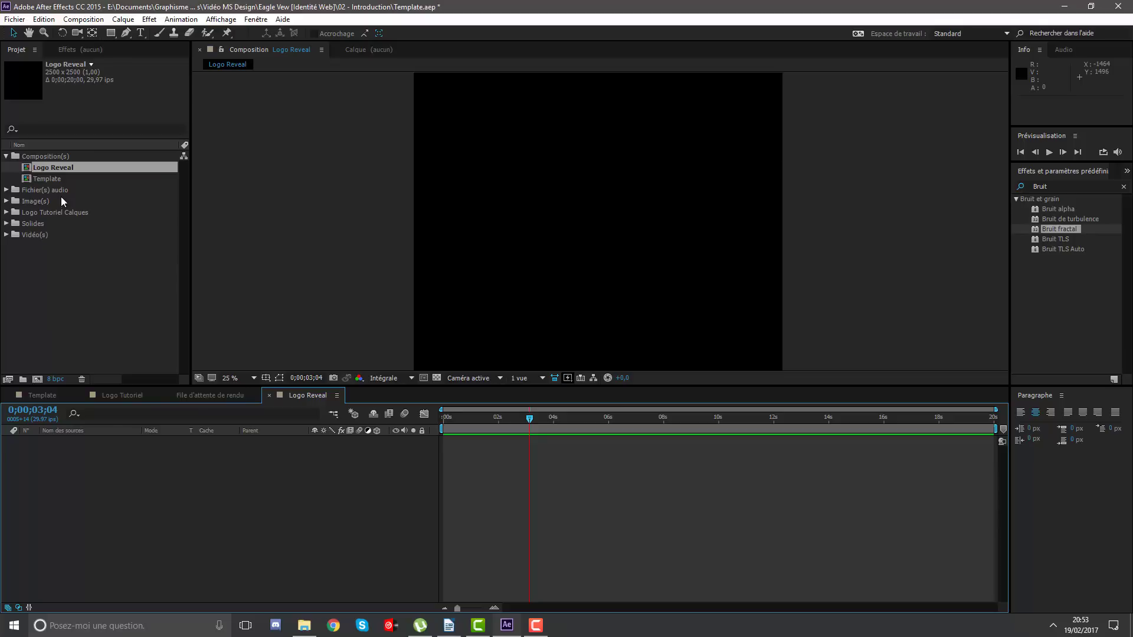
click(8, 210)
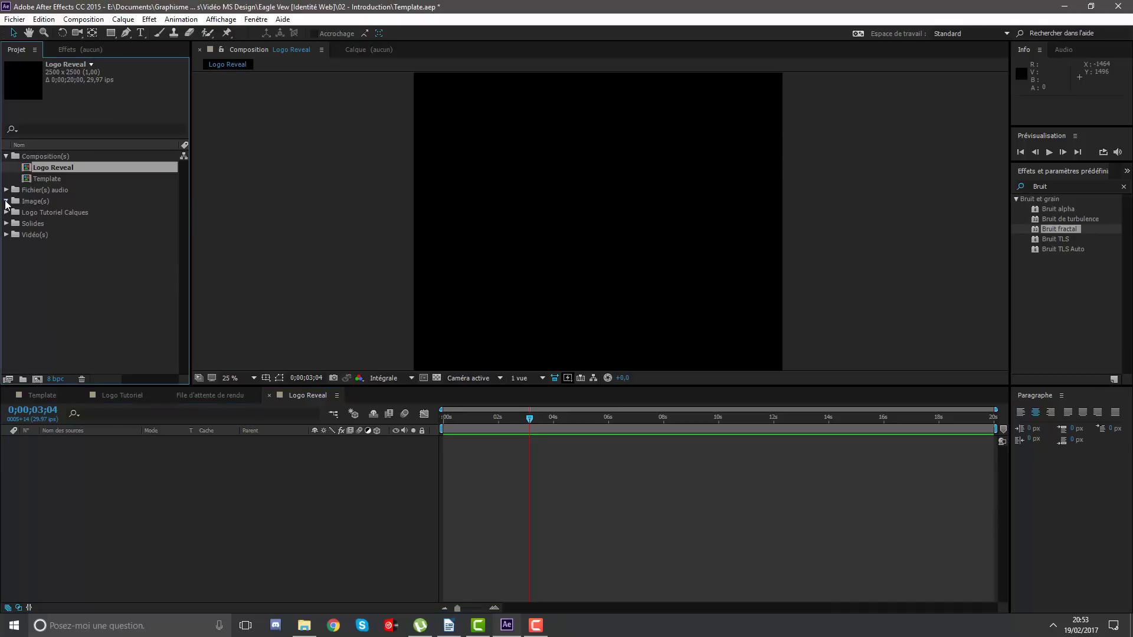
click(6, 212)
click(43, 235)
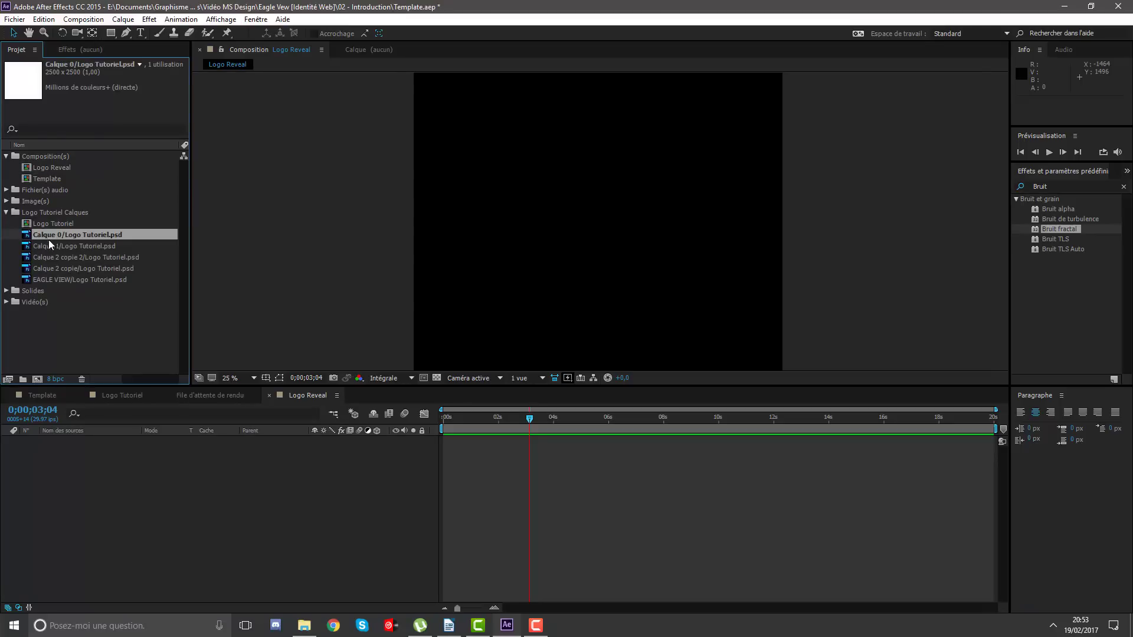
click(53, 245)
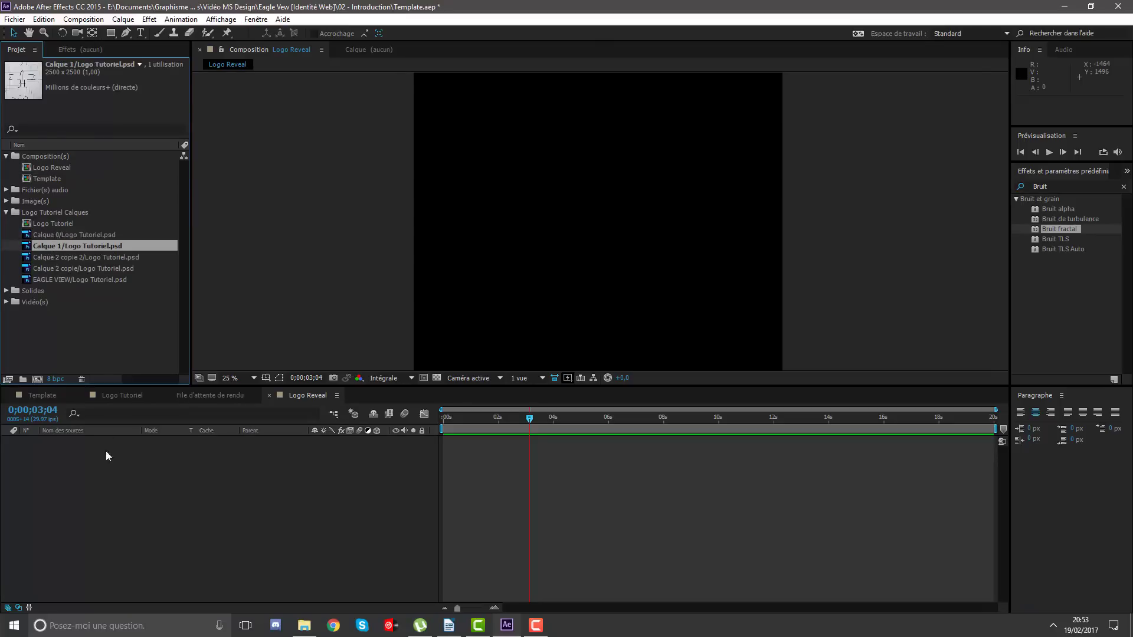
Copy the Logo layer from Logo Tutoriel and return to Logo Reveal.
click(122, 400)
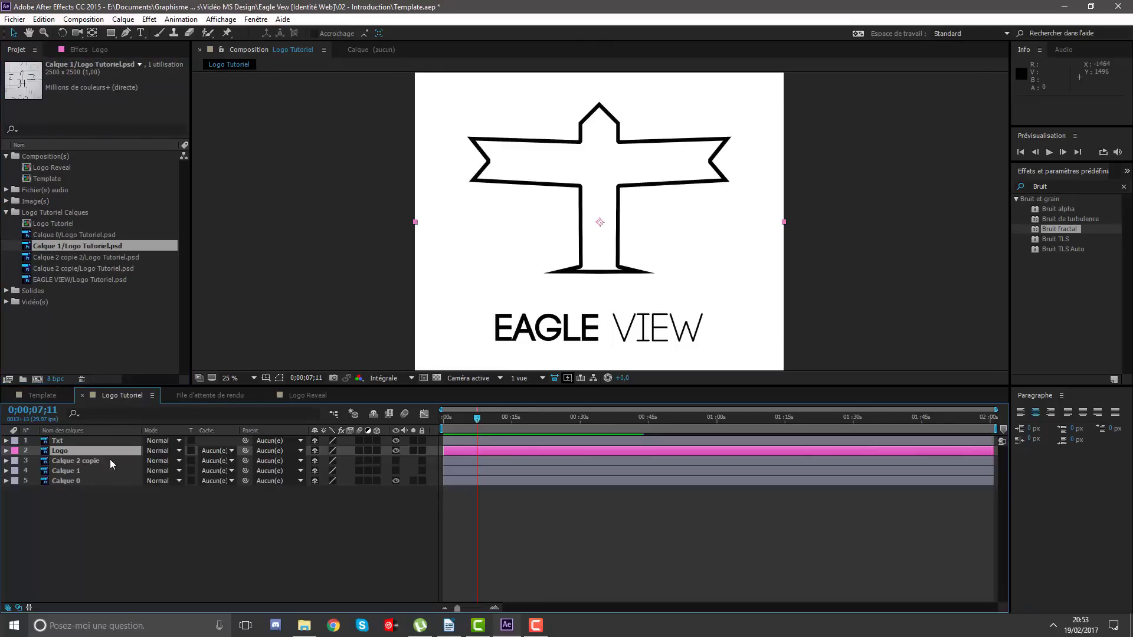
click(528, 523)
click(480, 448)
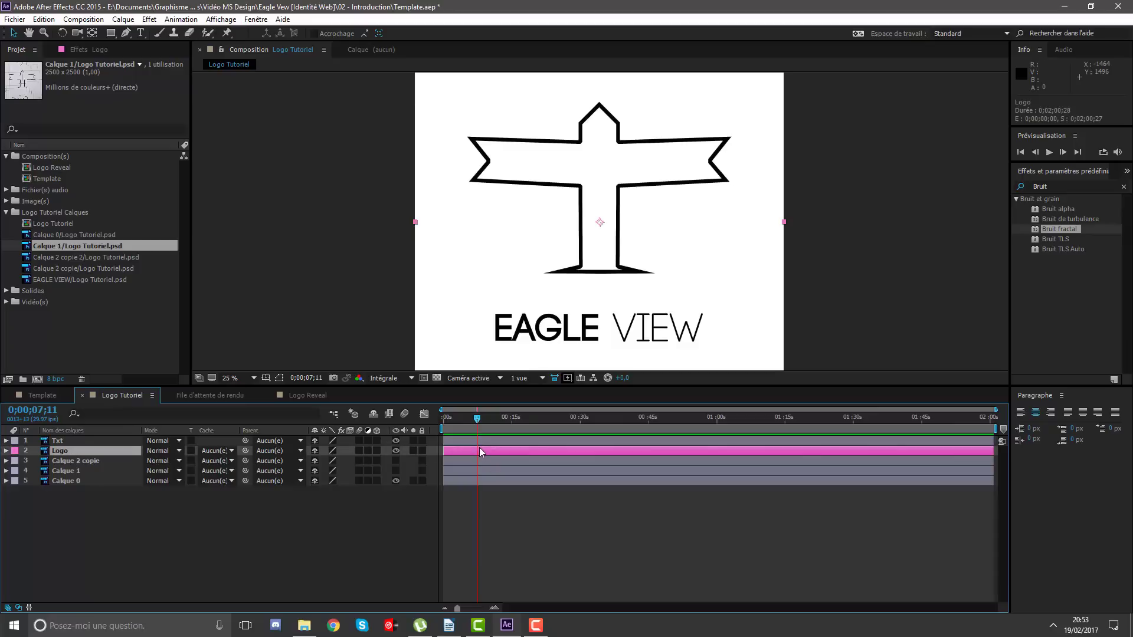
key(ctrl+c)
click(308, 396)
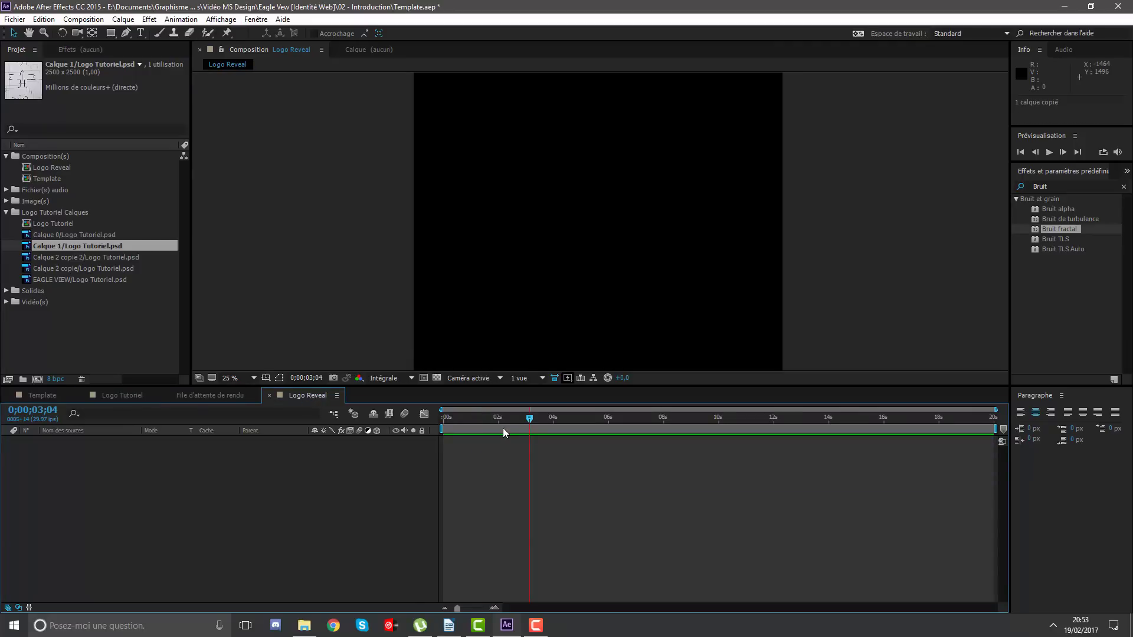
Paste the logo layer into Logo Reveal and fill it white (FFFFFF) with the Remplir effect.
key(ctrl+v)
click(472, 419)
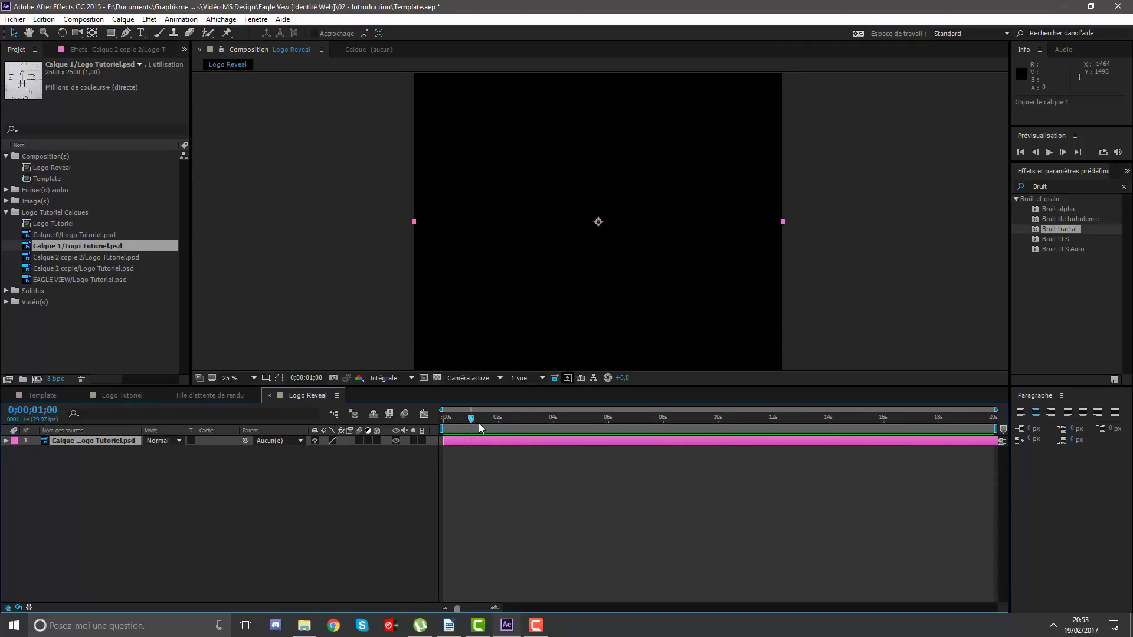
key(ctrl+5)
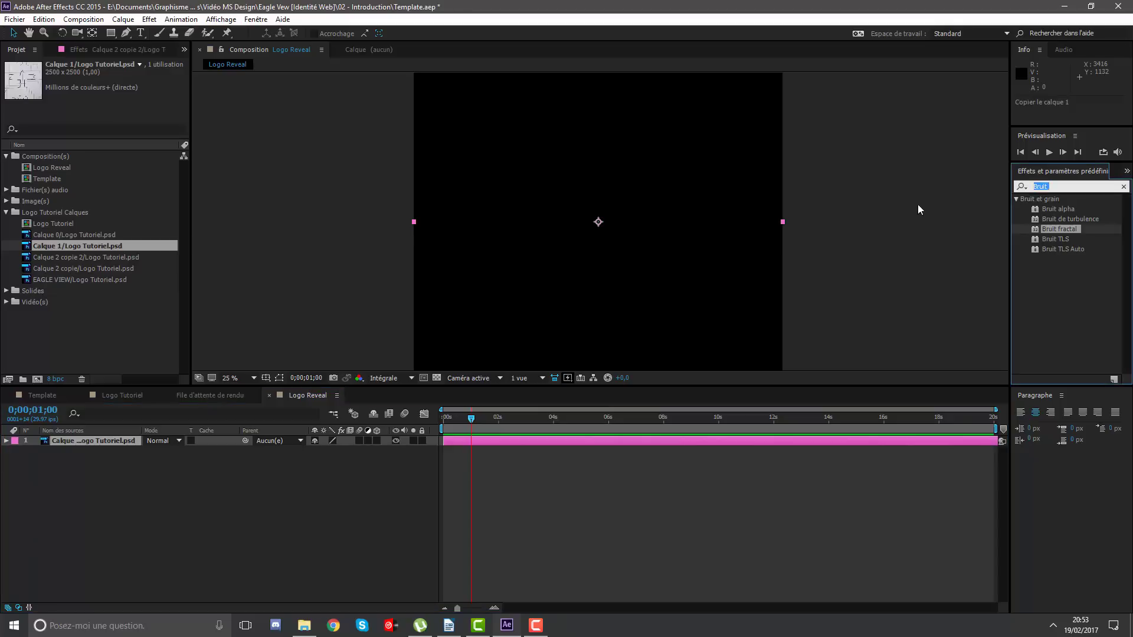
text(rempl)
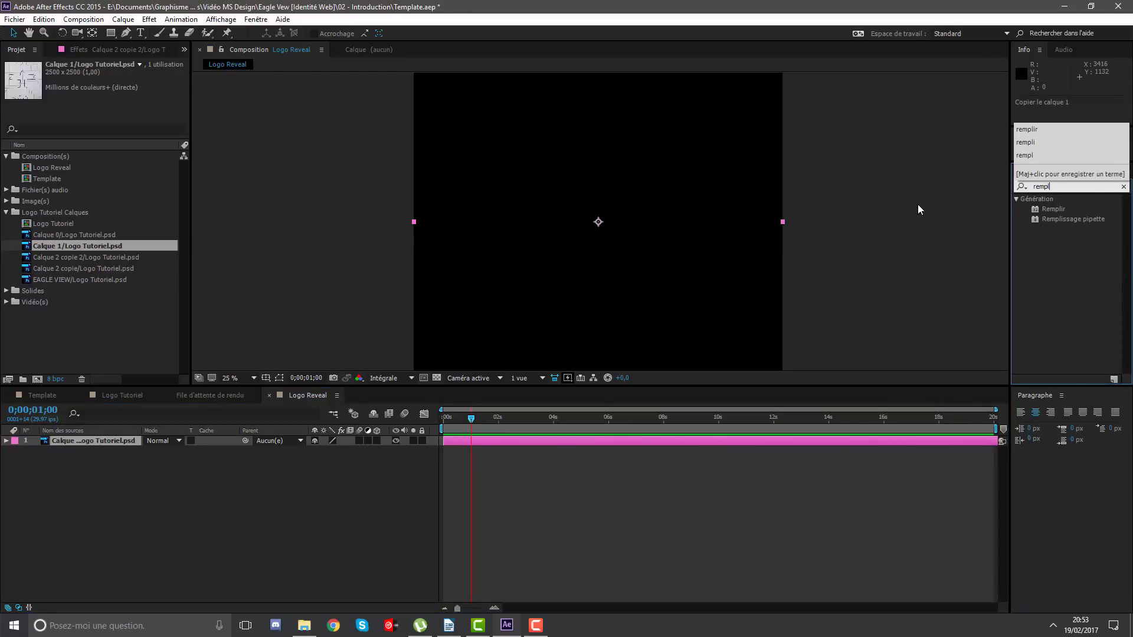
mouse_move(1054, 209)
mouse_down()
mouse_move(515, 469)
mouse_move(492, 443)
mouse_up()
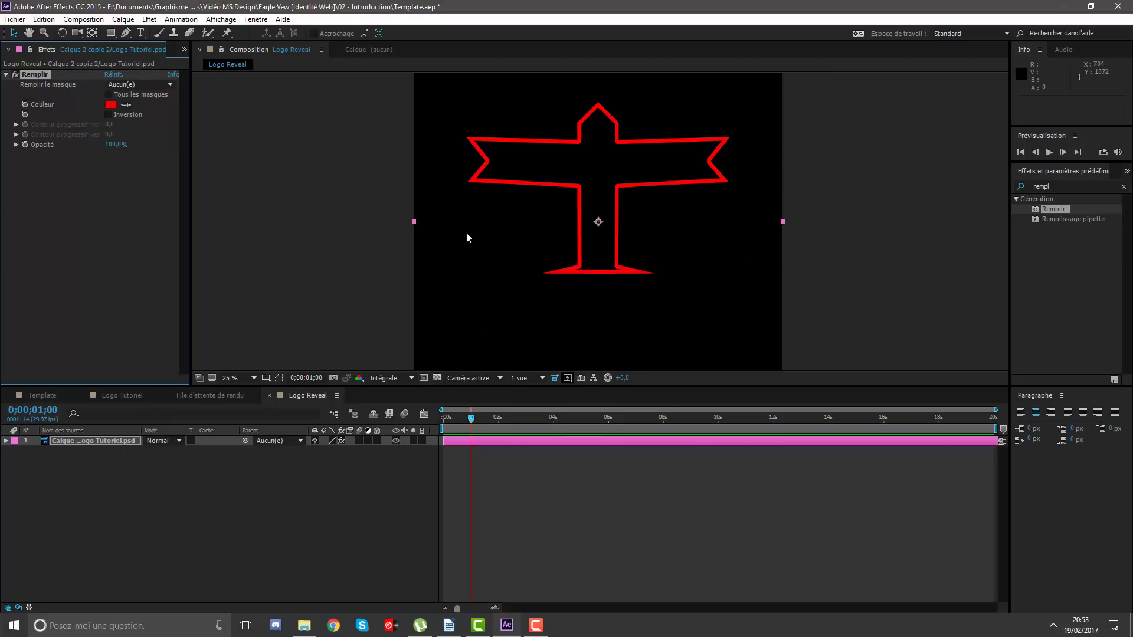
click(110, 105)
text(ffffff)
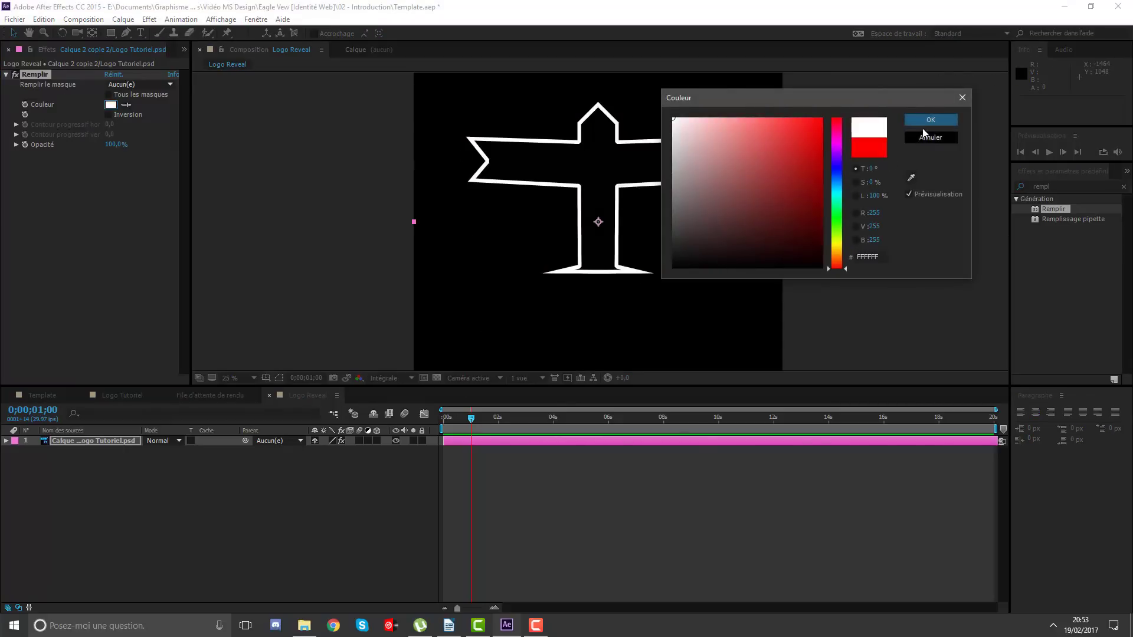
click(924, 122)
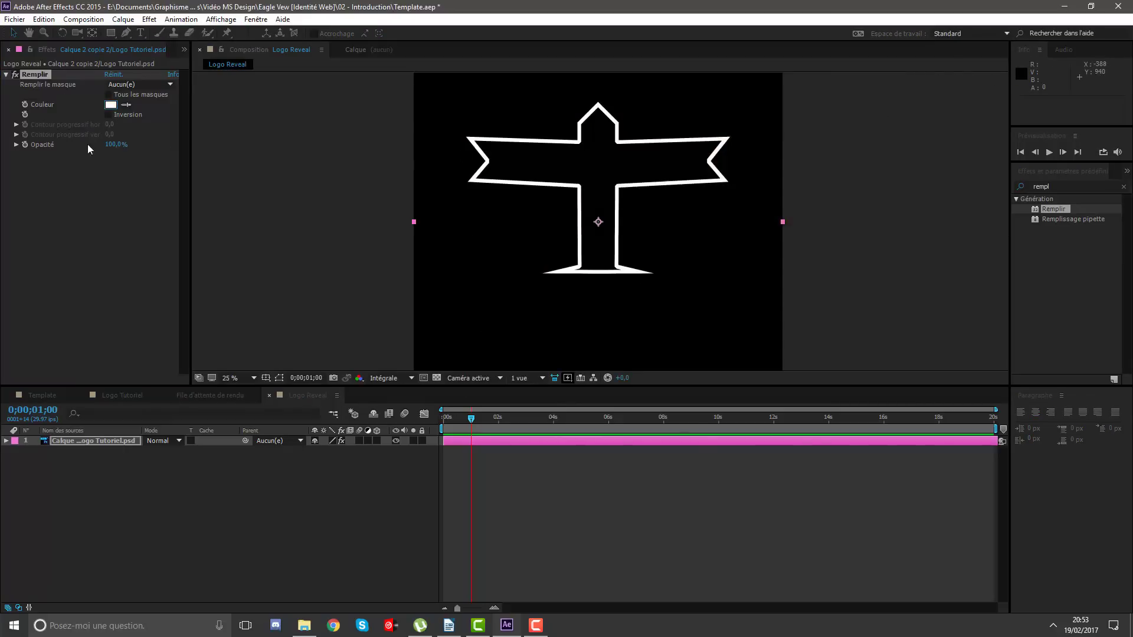
Move the logo lower in the frame to y 1510, checking it against the safe guides.
click(266, 378)
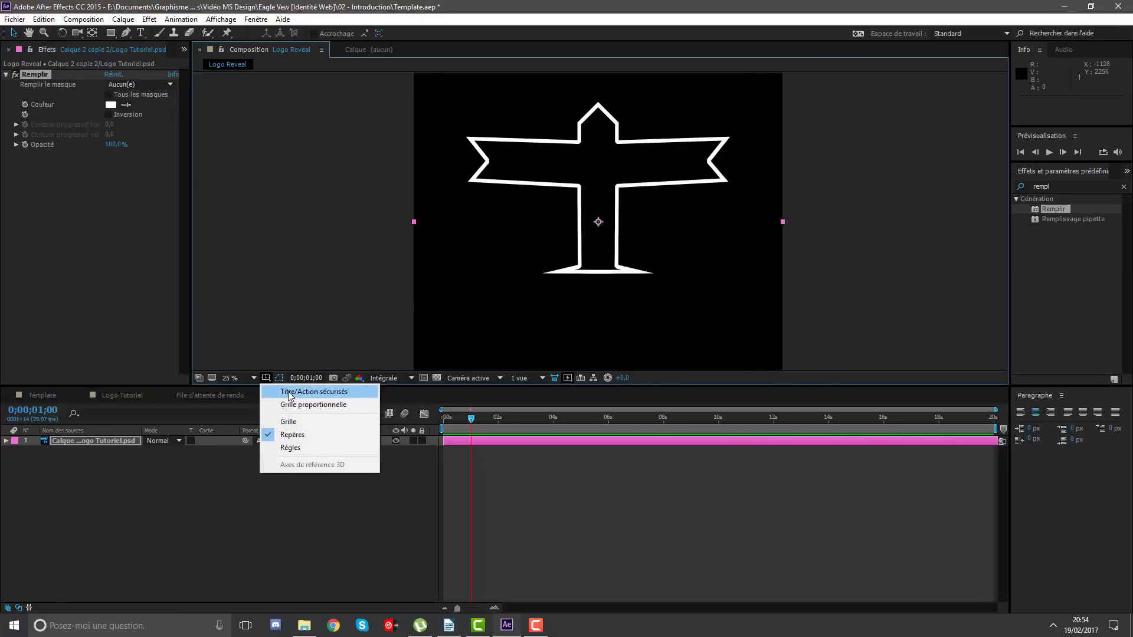
click(284, 392)
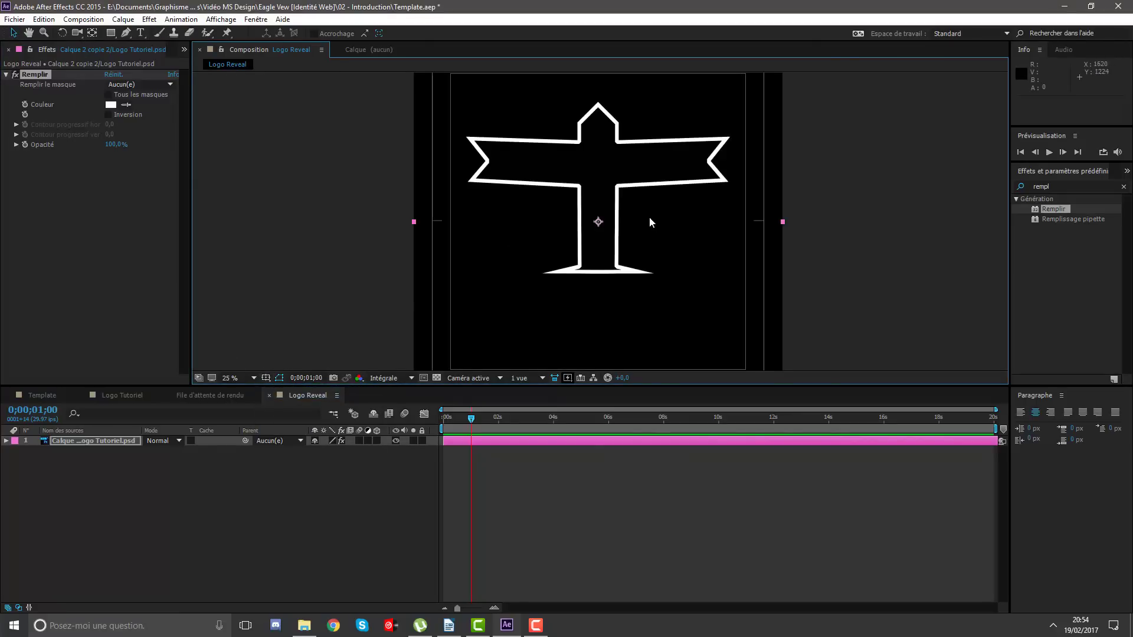
mouse_move(633, 227)
mouse_down()
mouse_move(634, 259)
mouse_move(625, 233)
mouse_up()
key(comma)
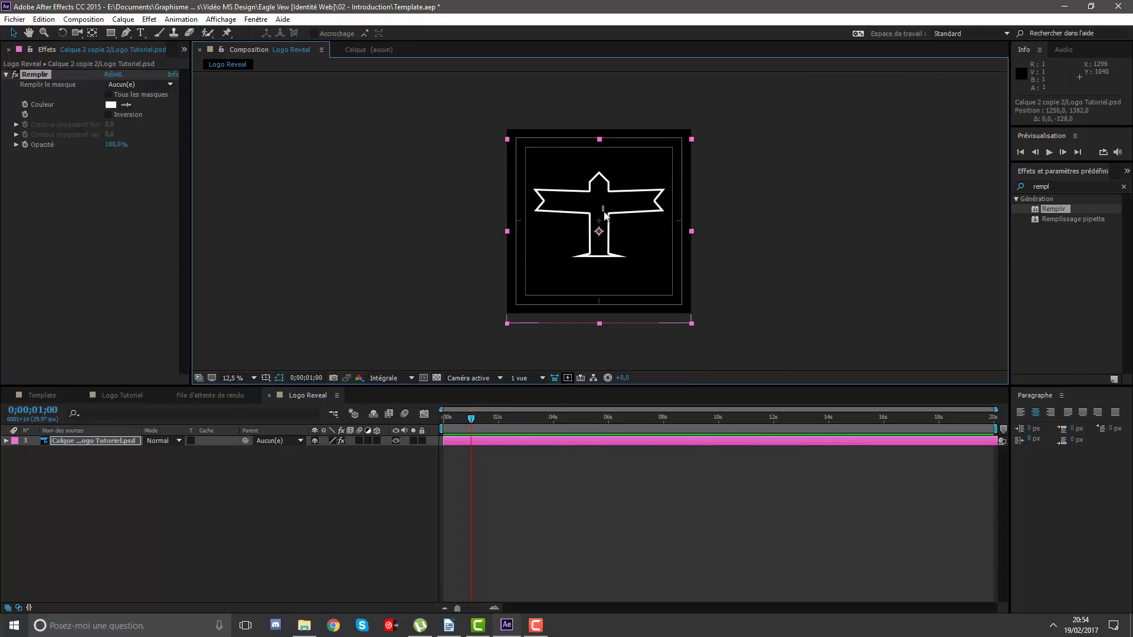
drag(603, 212, 603, 214)
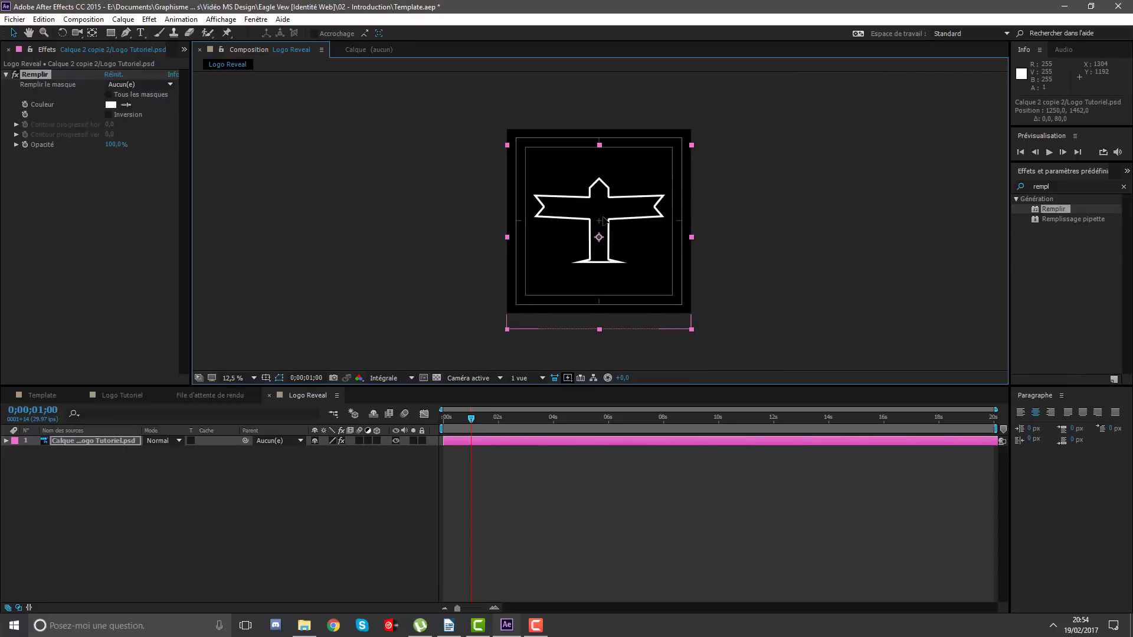
key(period)
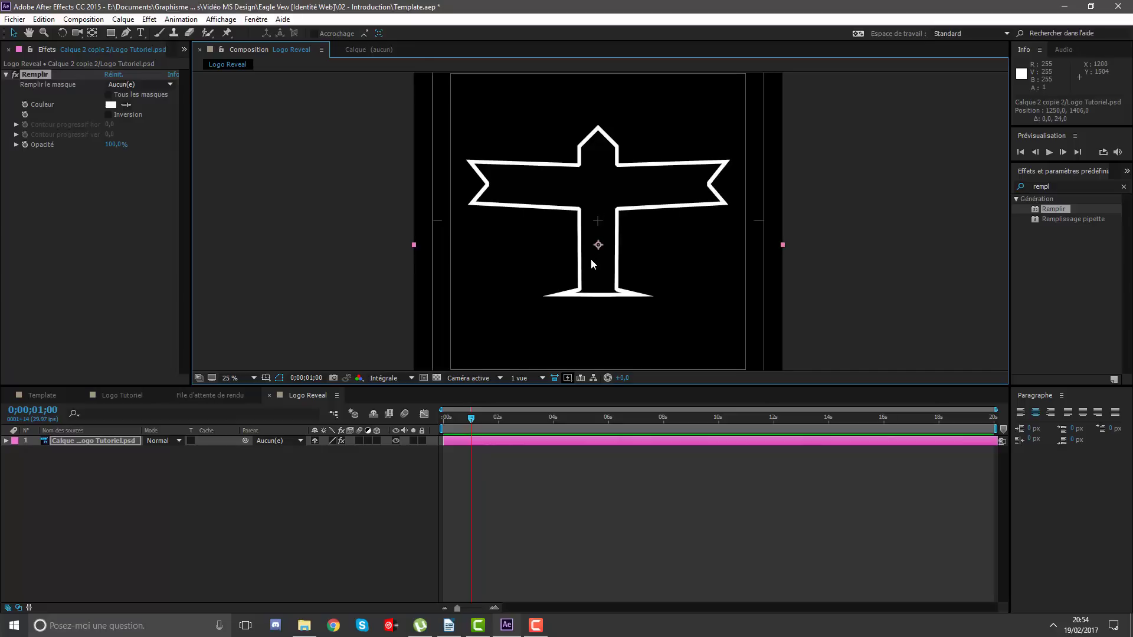
key(period)
click(242, 378)
click(273, 407)
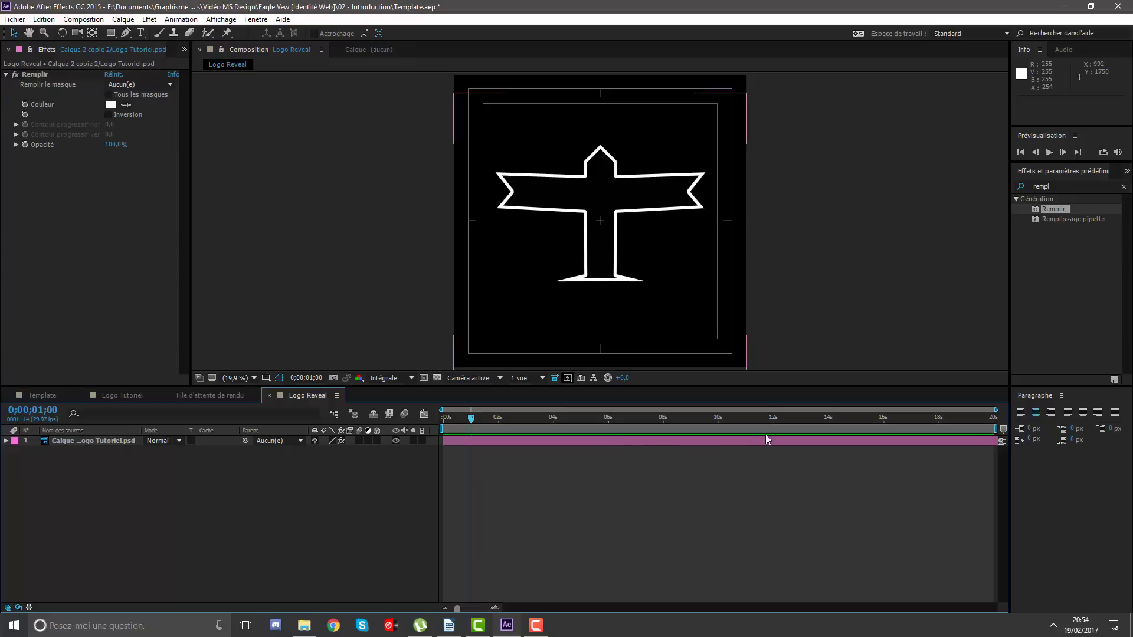
right_click(281, 390)
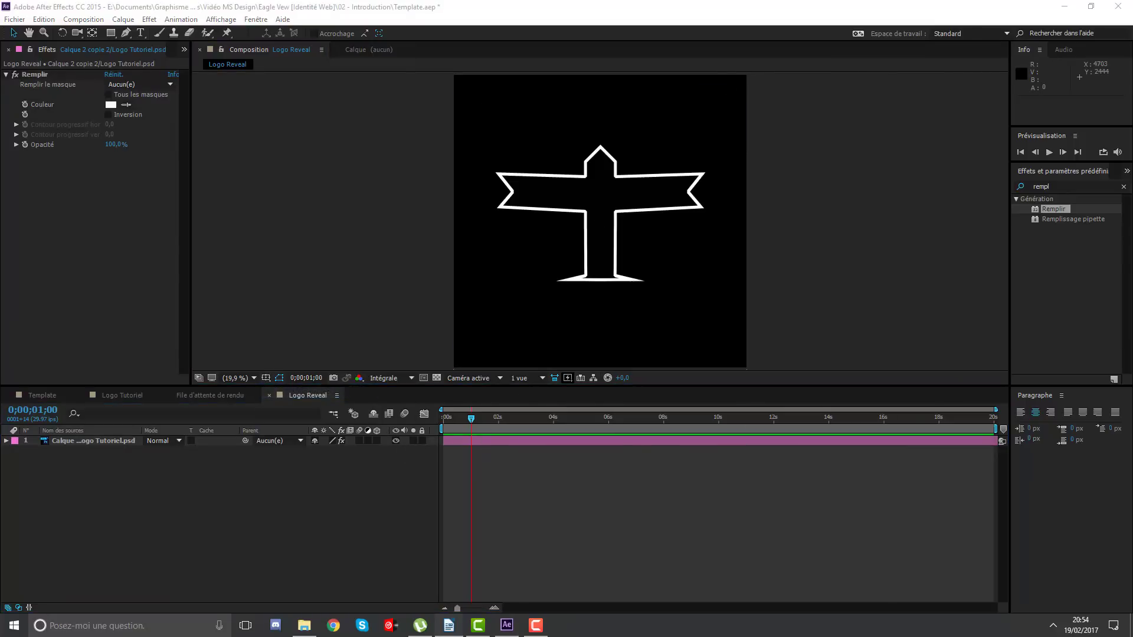
click(506, 450)
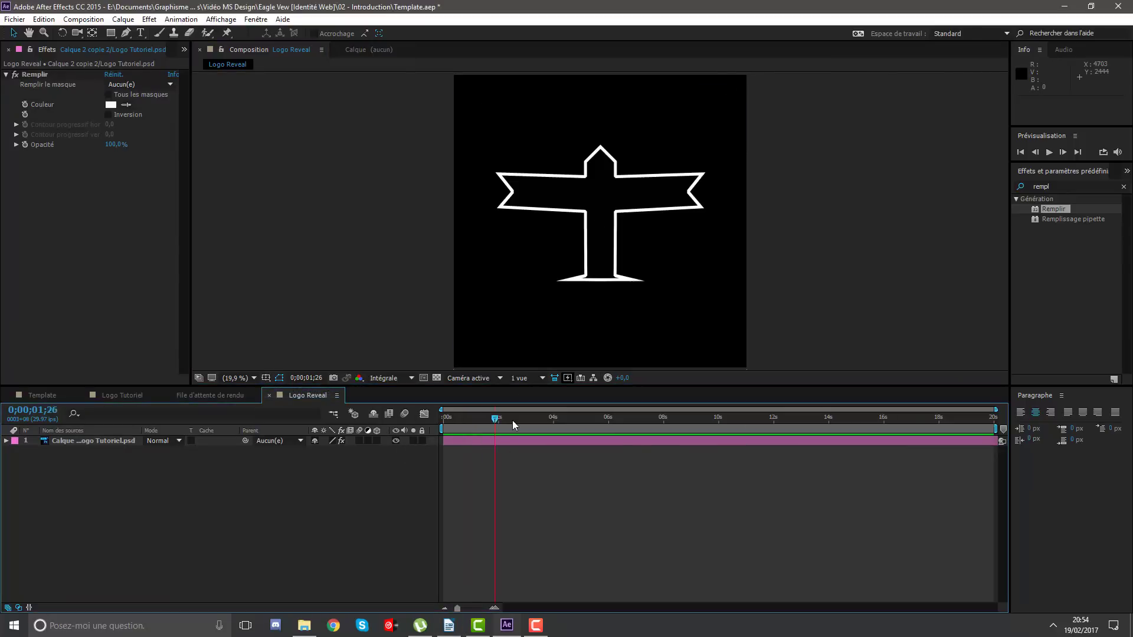
Create a new solid layer named Tache in Logo Reveal.
right_click(495, 477)
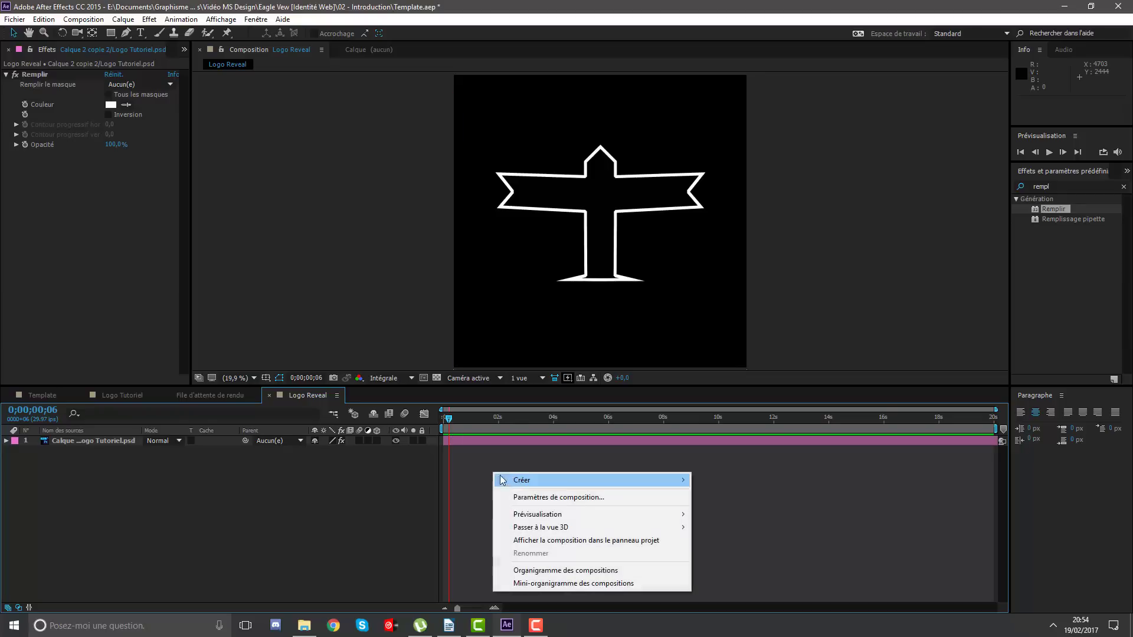
mouse_move(501, 479)
click(739, 509)
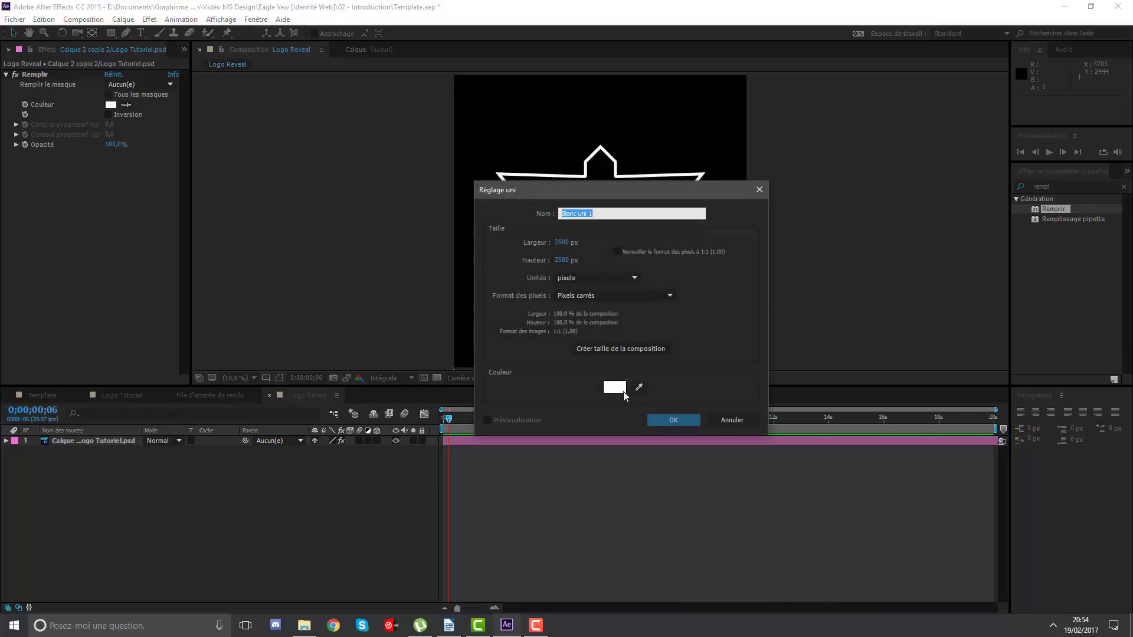
text(Tache)
key(Return)
key(comma)
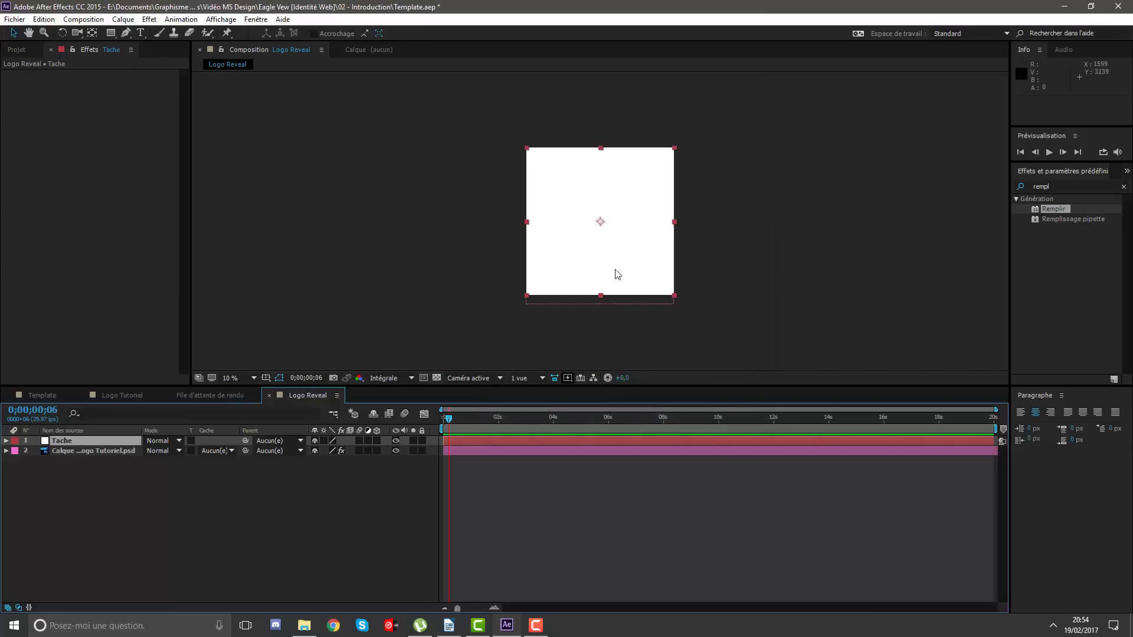
key(period)
key(comma)
key(period)
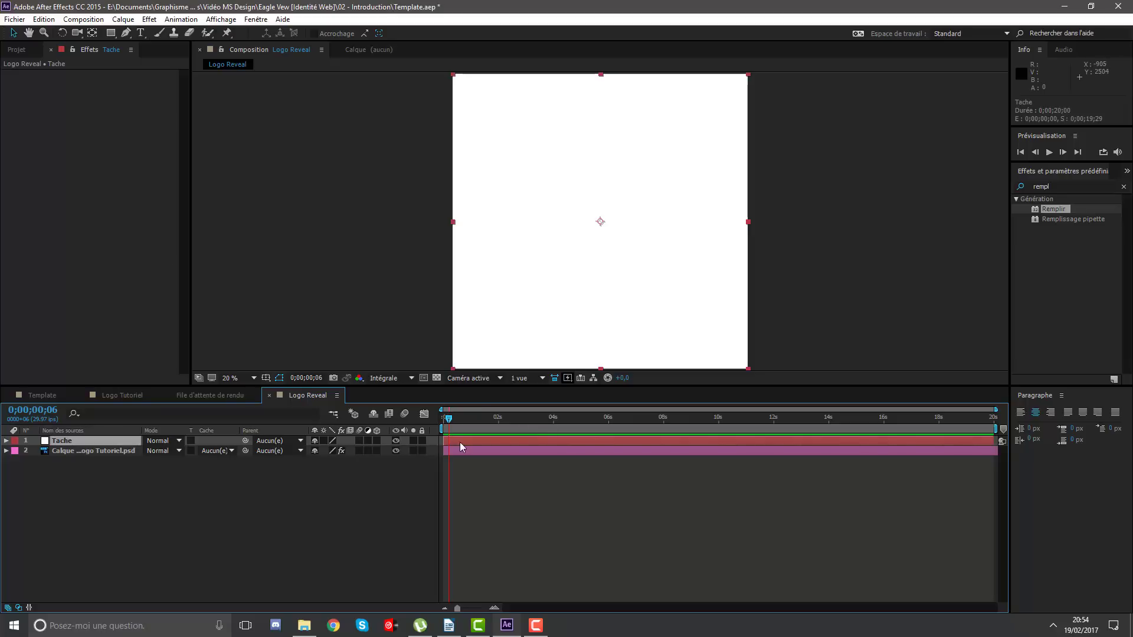
Add a full-size elliptical mask to Tache and reveal its Masque 1 expansion property.
drag(112, 37, 154, 56)
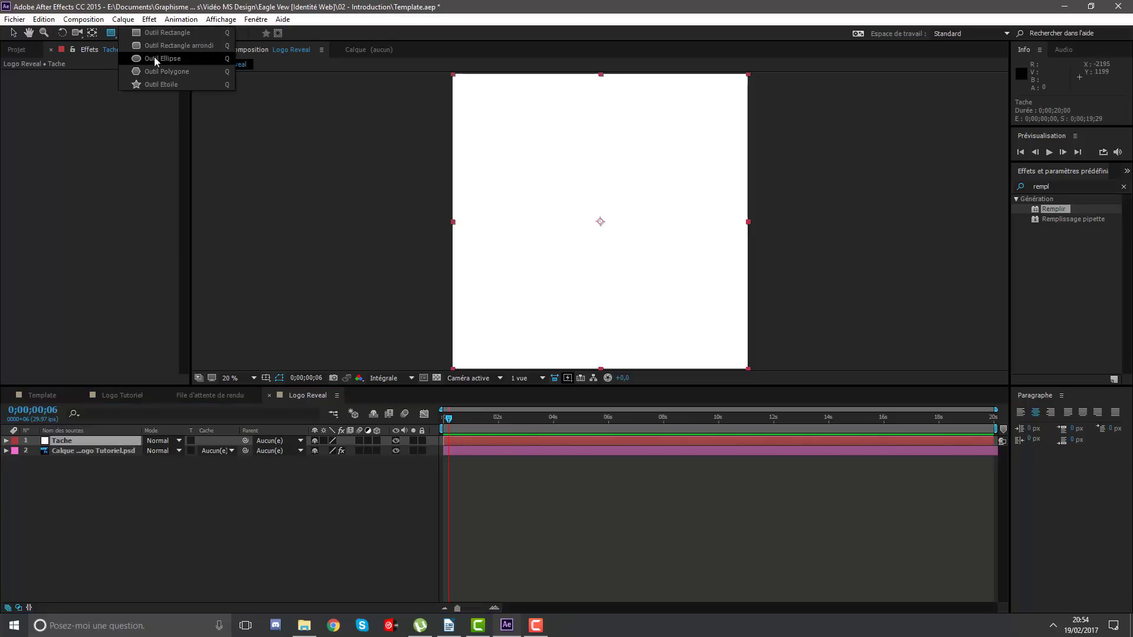
click(158, 62)
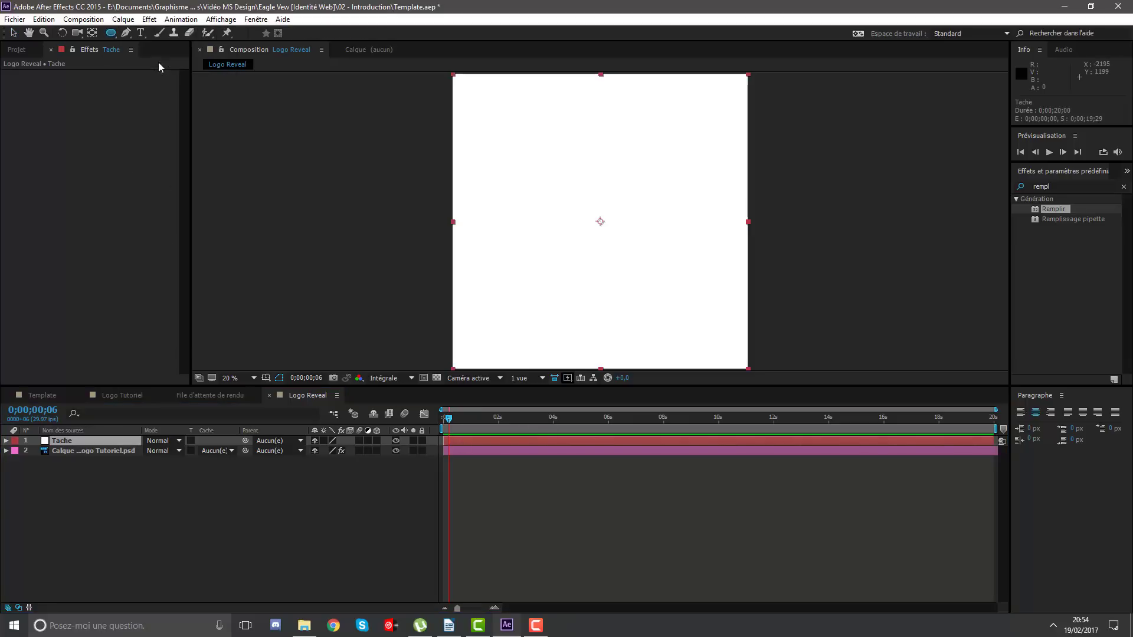
double_click(110, 33)
key(v)
key(comma)
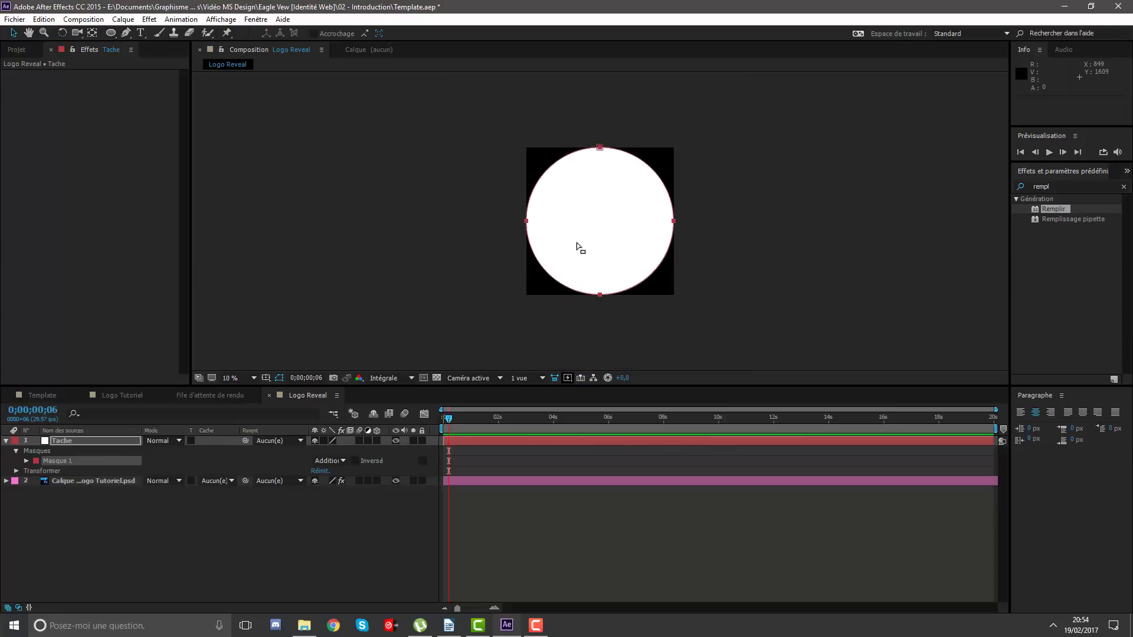
scroll(603, 235, down, 1)
scroll(603, 236, down, 1)
scroll(603, 235, up, 3)
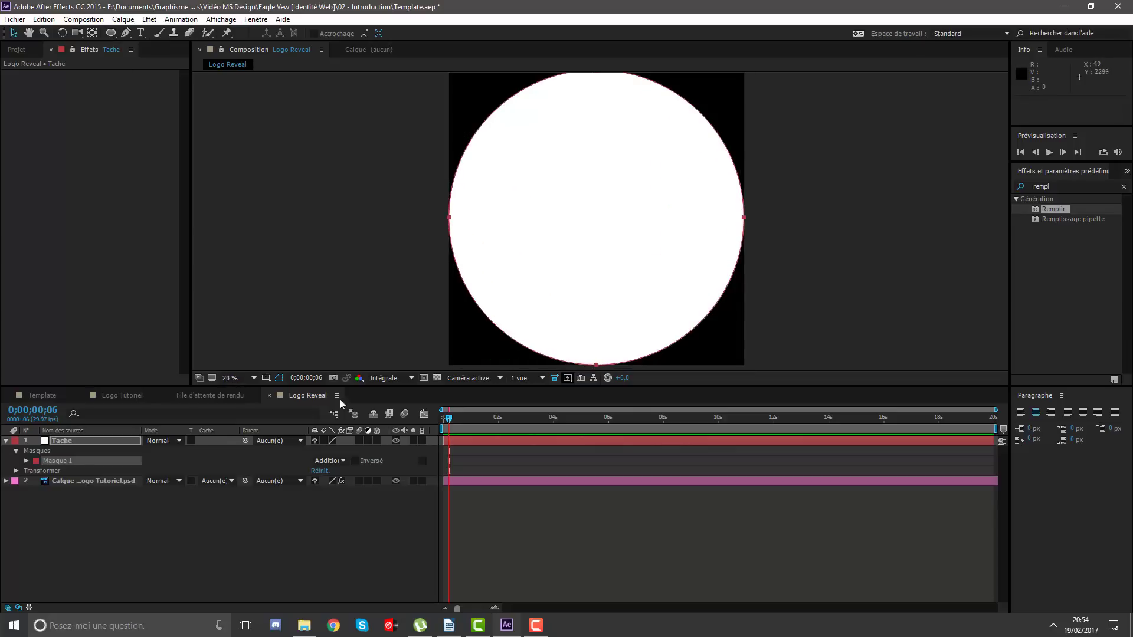
click(26, 461)
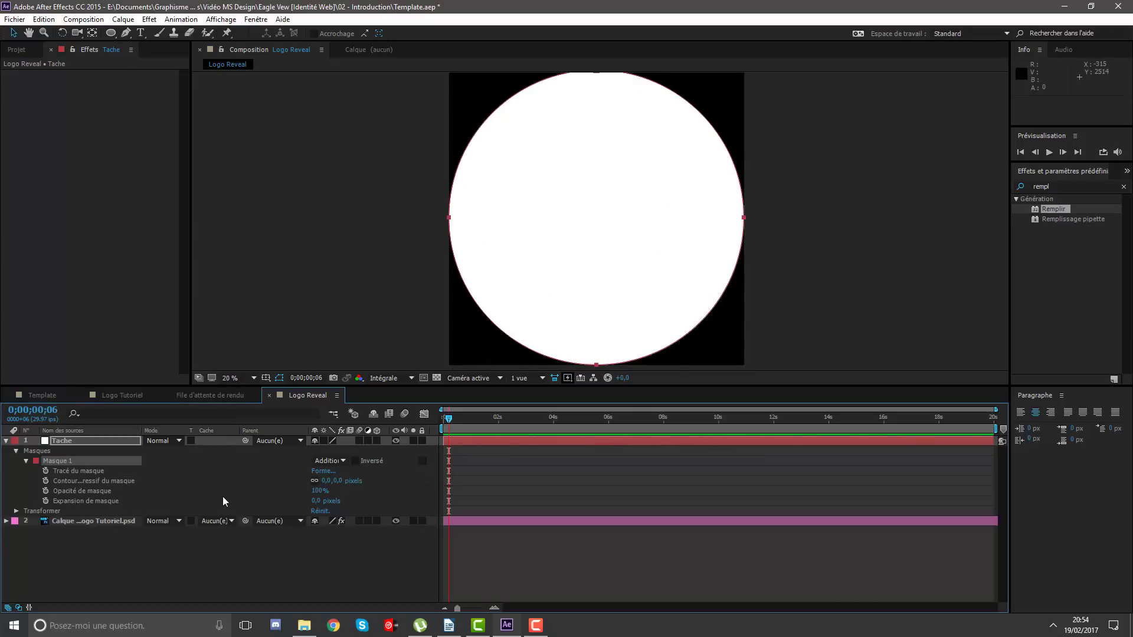
click(72, 502)
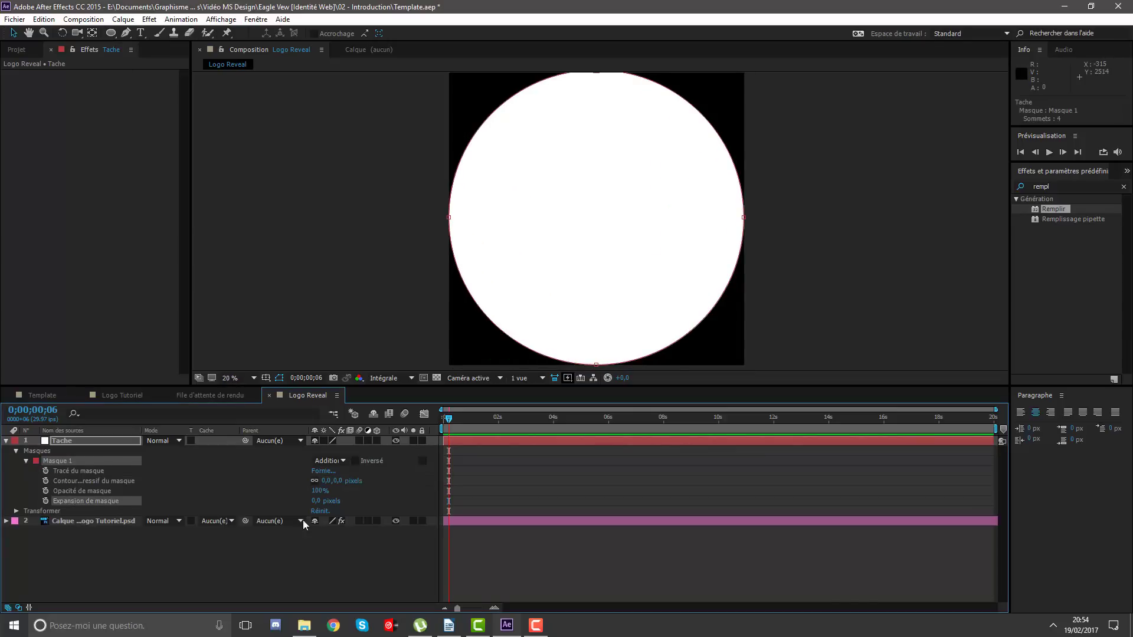
Contract Tache's Masque 1 expansion to -1000 pixels after testing larger values, leaving the logo on black.
mouse_move(316, 501)
mouse_down()
mouse_move(535, 451)
mouse_move(441, 454)
mouse_up()
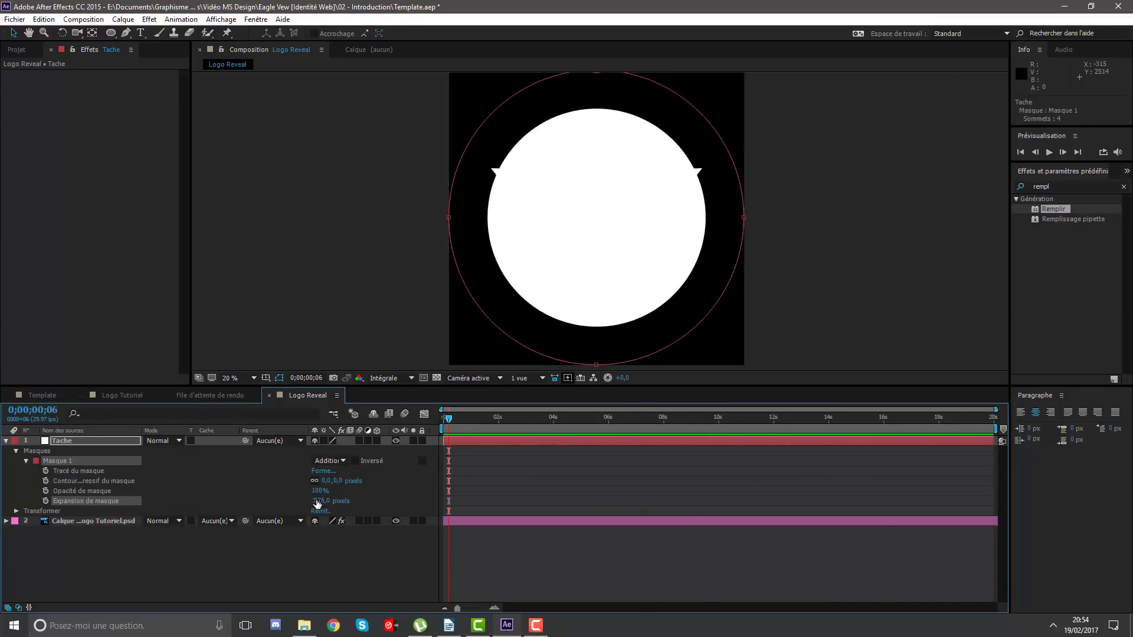
drag(253, 510, 272, 512)
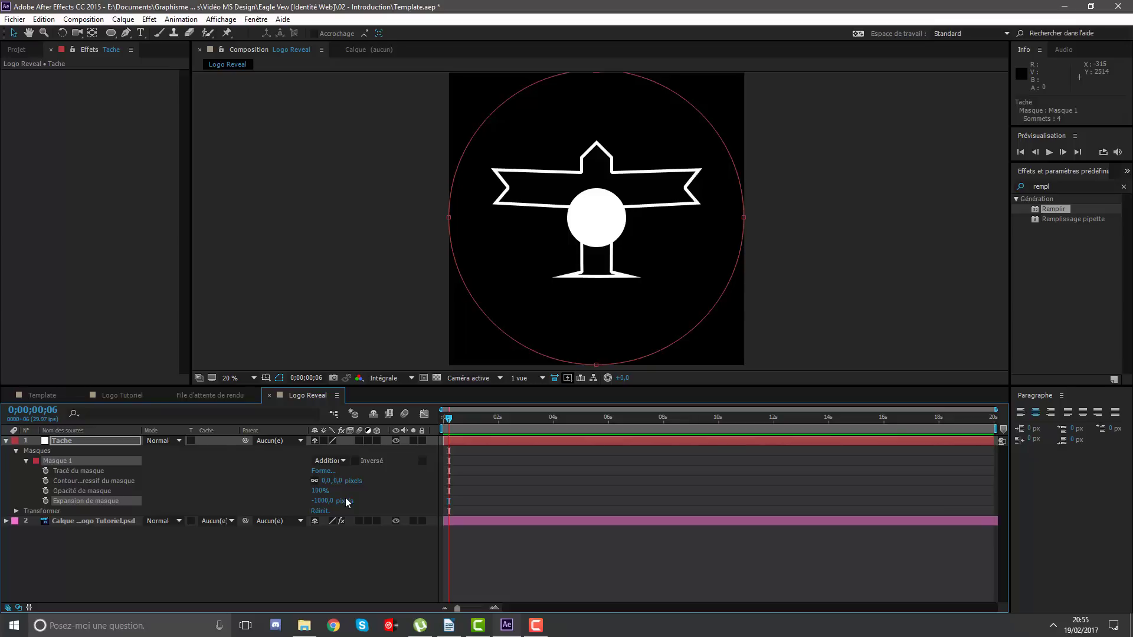
drag(324, 501, 413, 501)
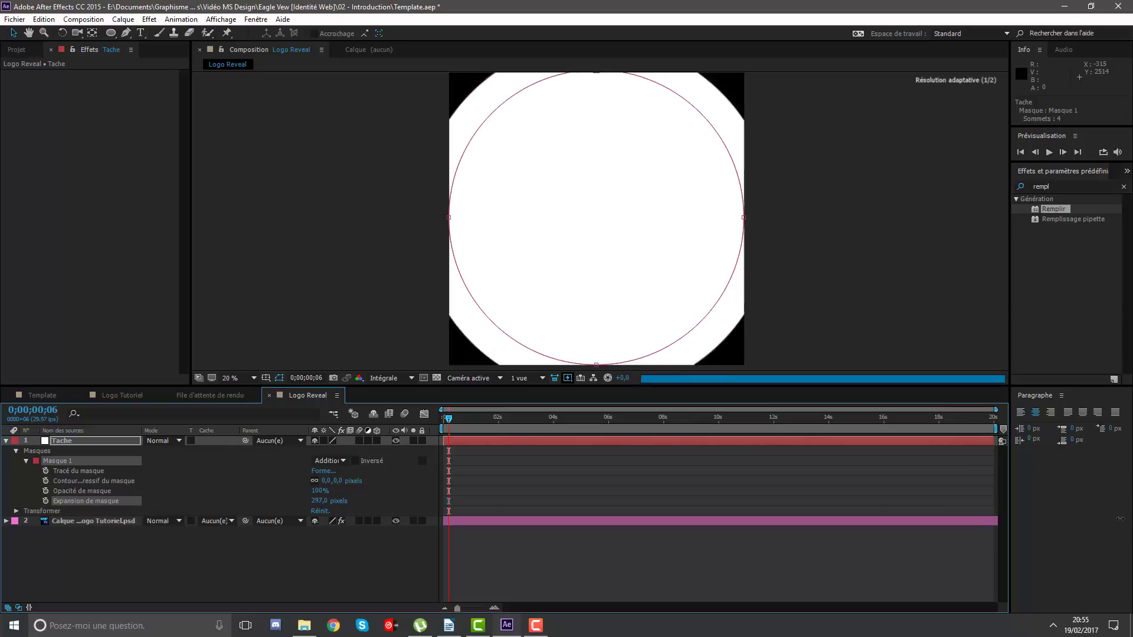
drag(329, 501, 164, 496)
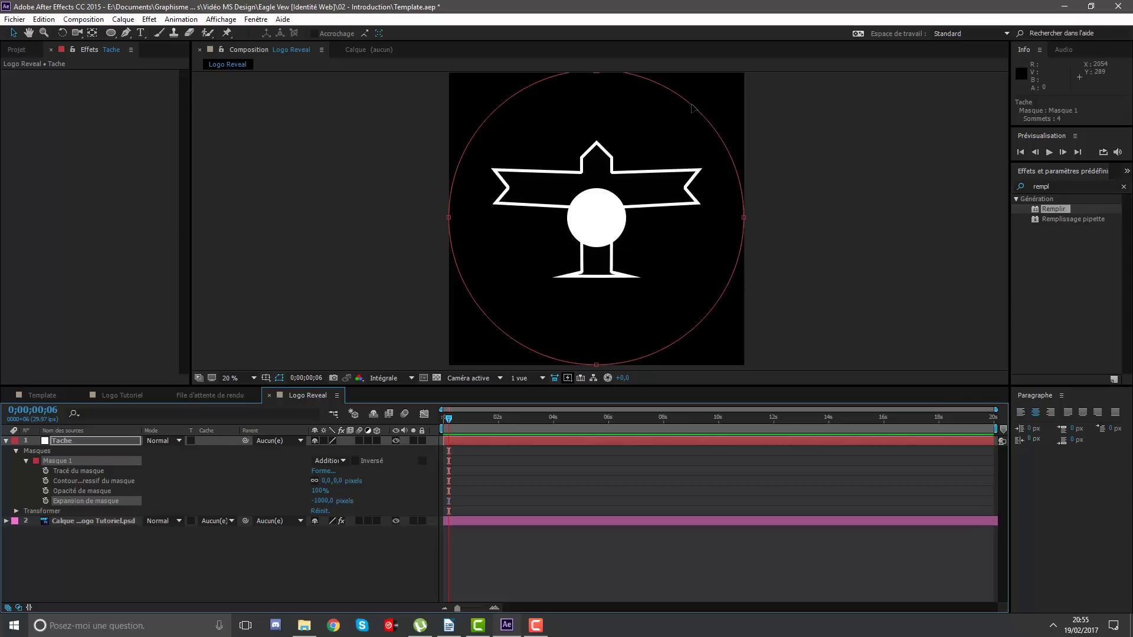
key(comma)
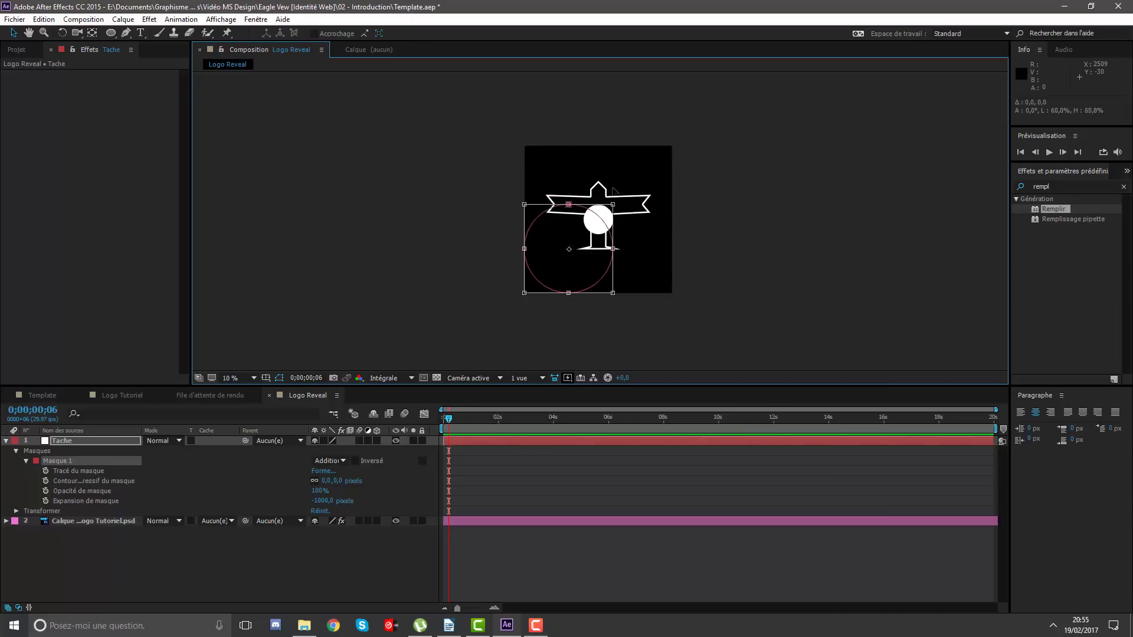
Shrink the circular mask and centre it on the eagle logo using the title/action safe guides.
drag(673, 143, 630, 219)
key(period)
drag(570, 280, 634, 219)
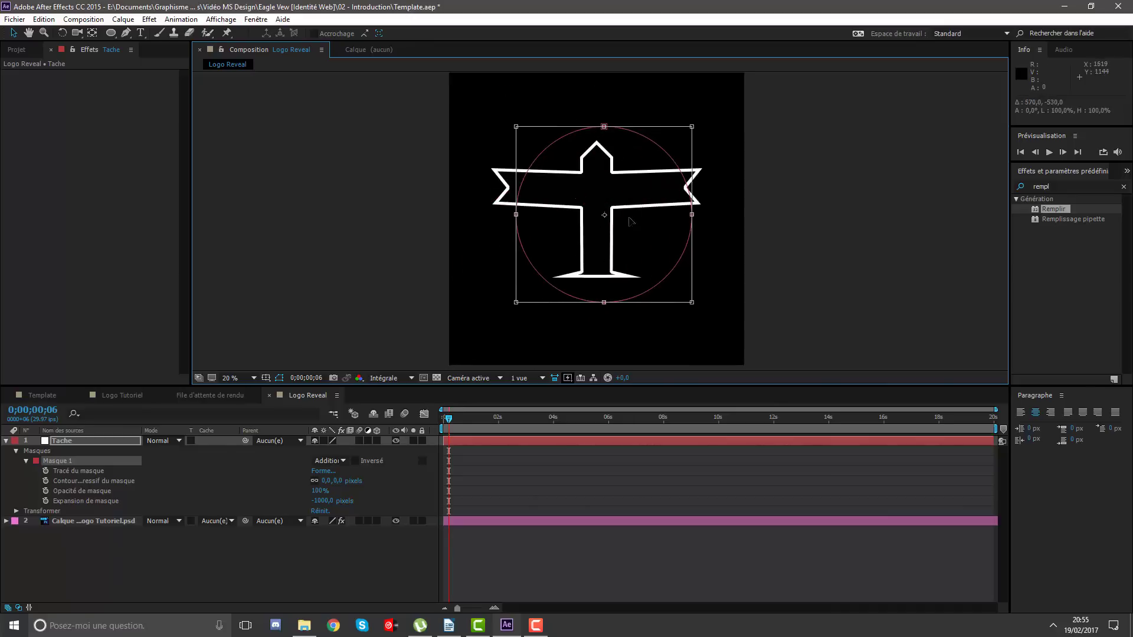
key(period)
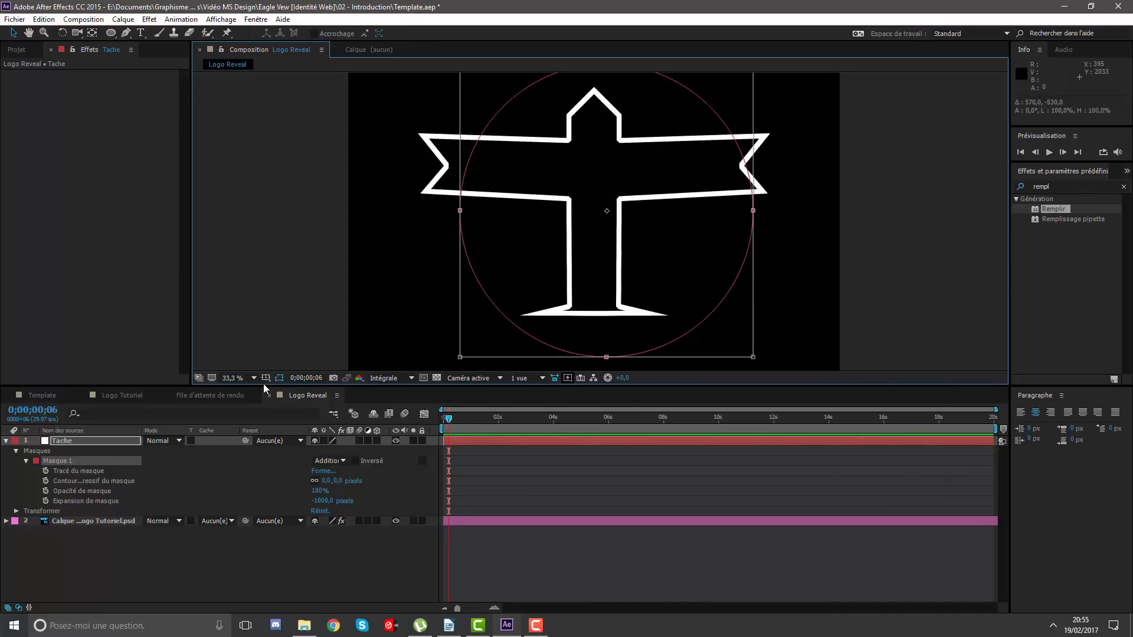
click(267, 380)
click(284, 392)
key(period)
key(period)
key(period)
key(period)
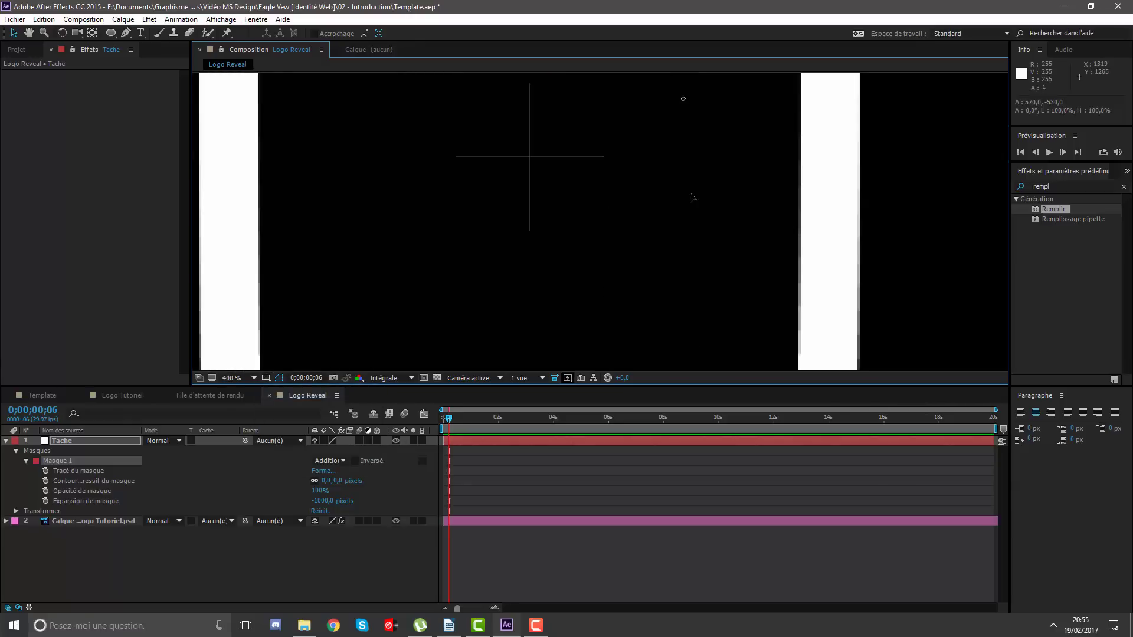
drag(561, 254, 543, 254)
click(266, 379)
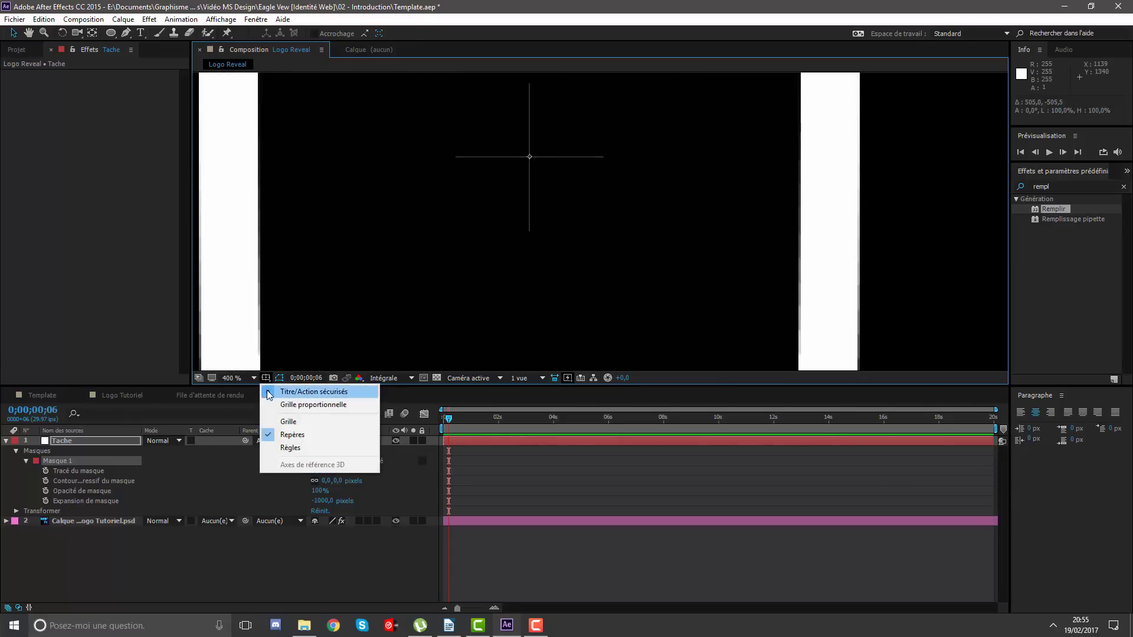
click(268, 393)
click(242, 378)
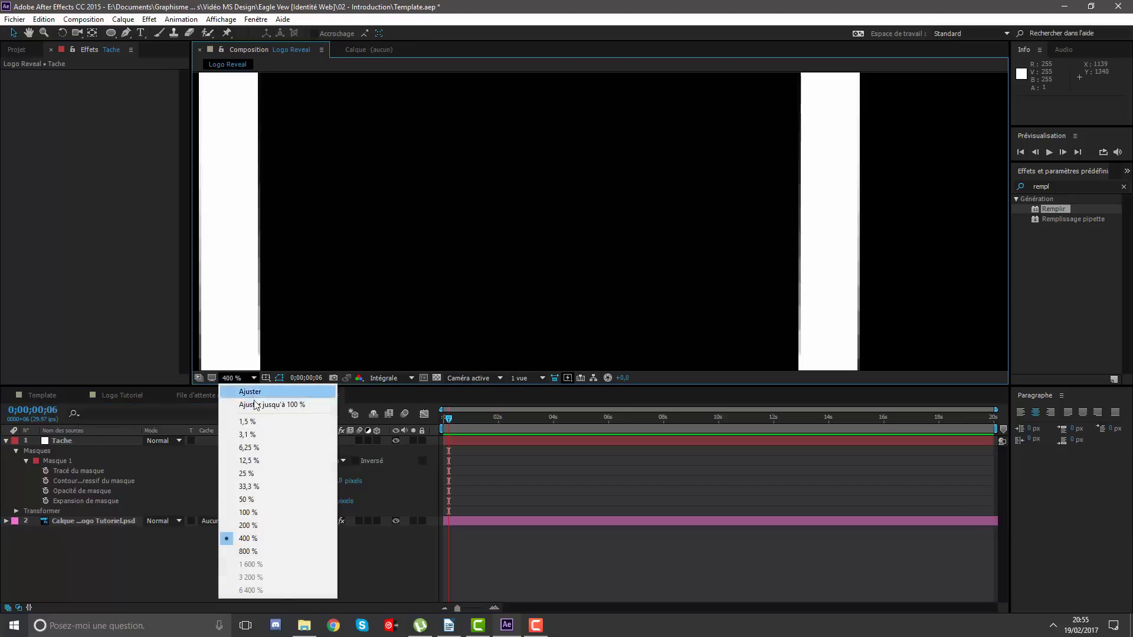
click(261, 405)
Tune the mask expansion to around -729 pixels, leaving a tiny white dot at the logo's centre.
drag(322, 502, 346, 498)
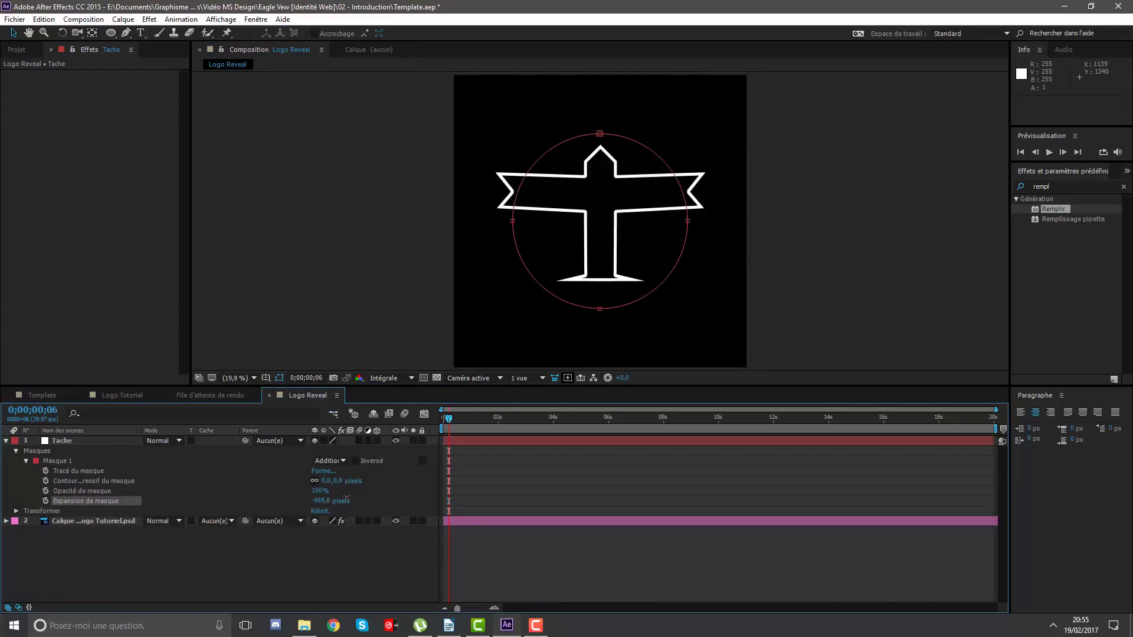
mouse_move(445, 481)
mouse_down()
mouse_move(438, 466)
mouse_move(449, 465)
mouse_up()
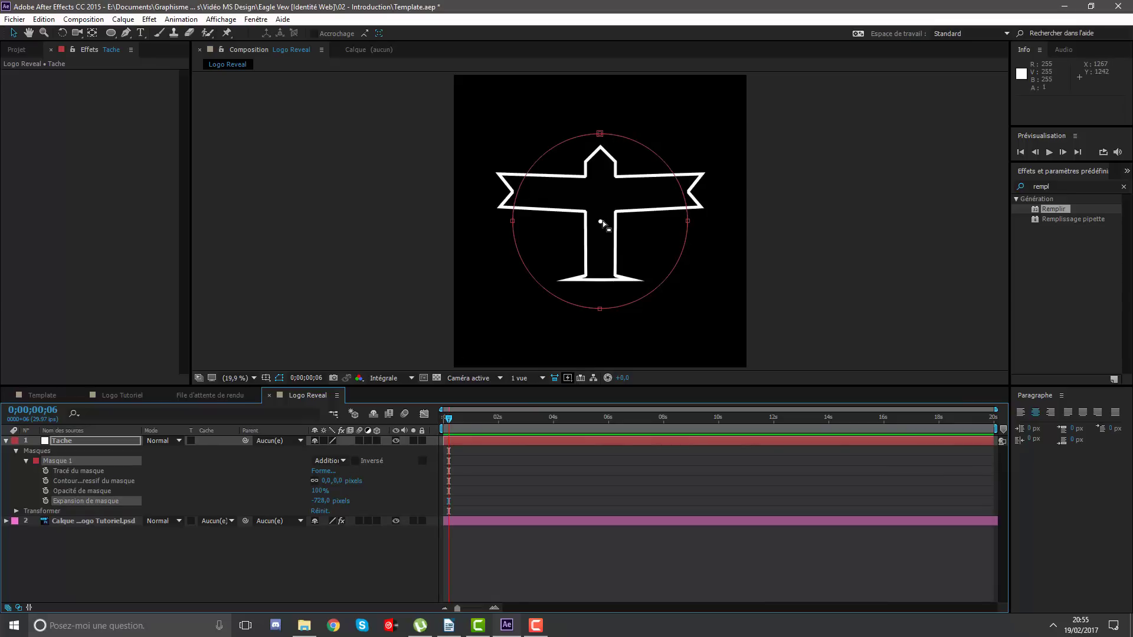
click(81, 446)
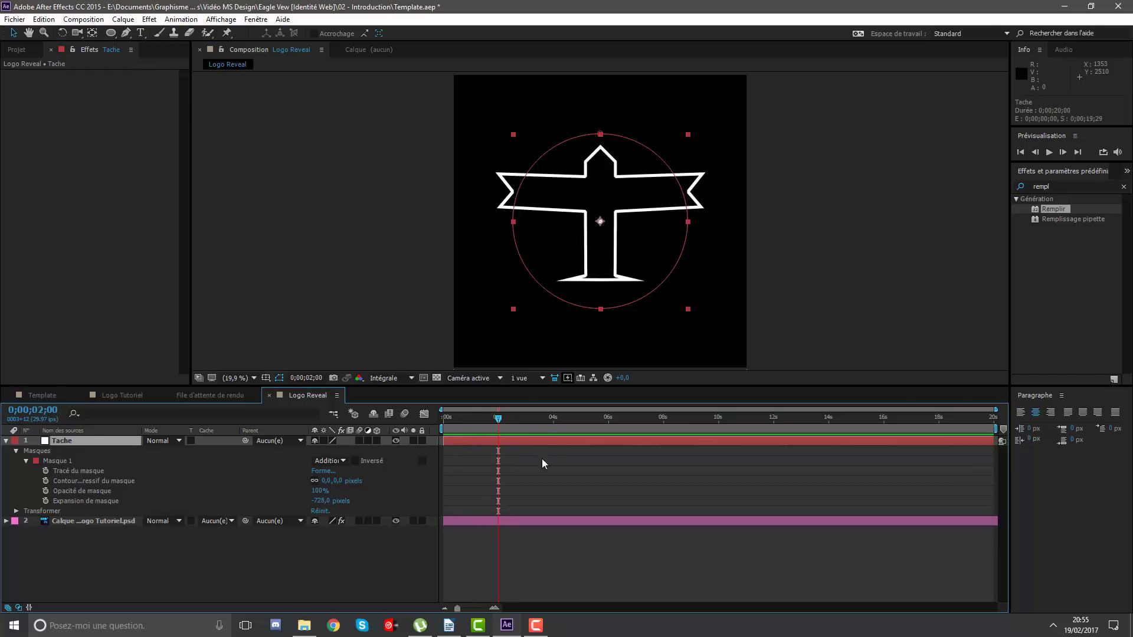
Keyframe Tache's Masque 1 expansion at -744,7 pixels at 0;00;00;00.
drag(552, 425, 498, 420)
click(505, 466)
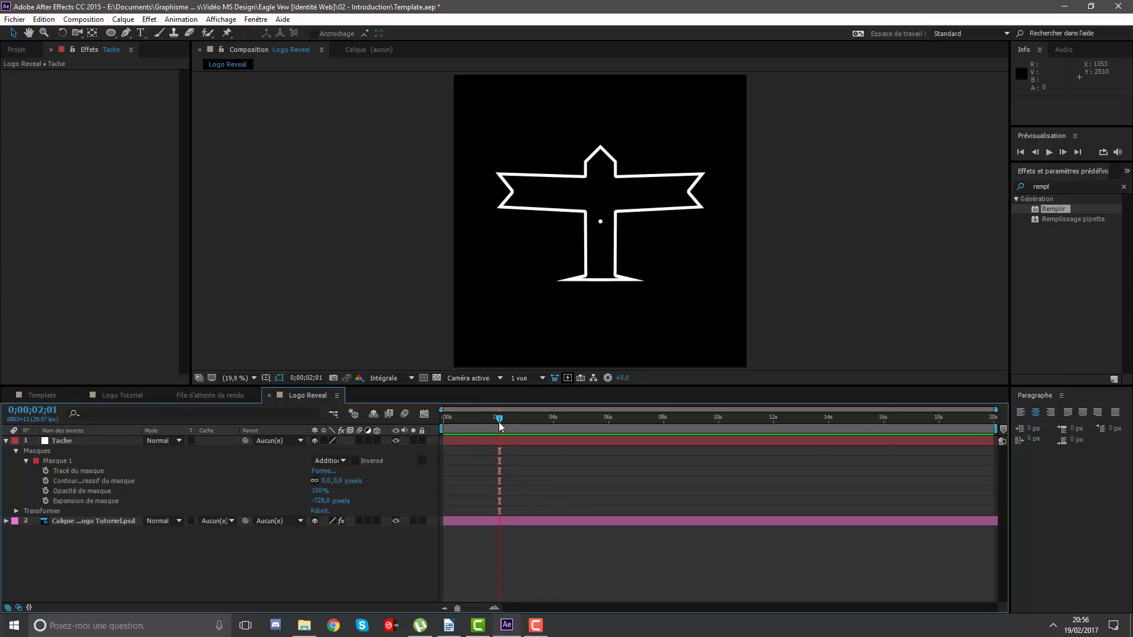
drag(499, 423, 496, 422)
click(91, 442)
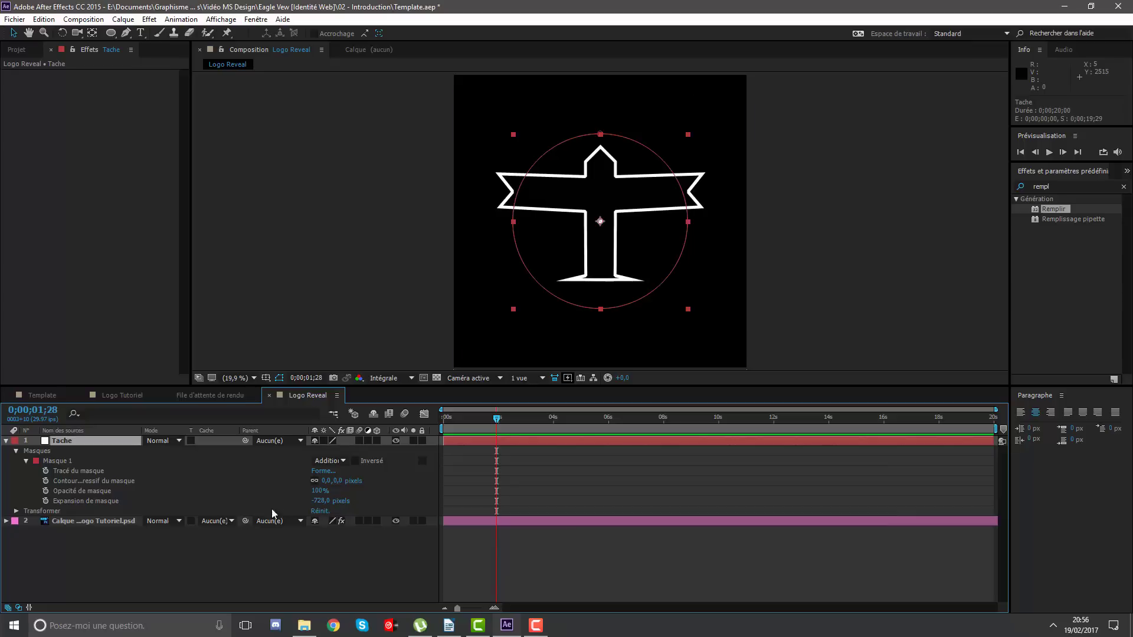
scroll(617, 242, up, 2)
scroll(614, 248, up, 3)
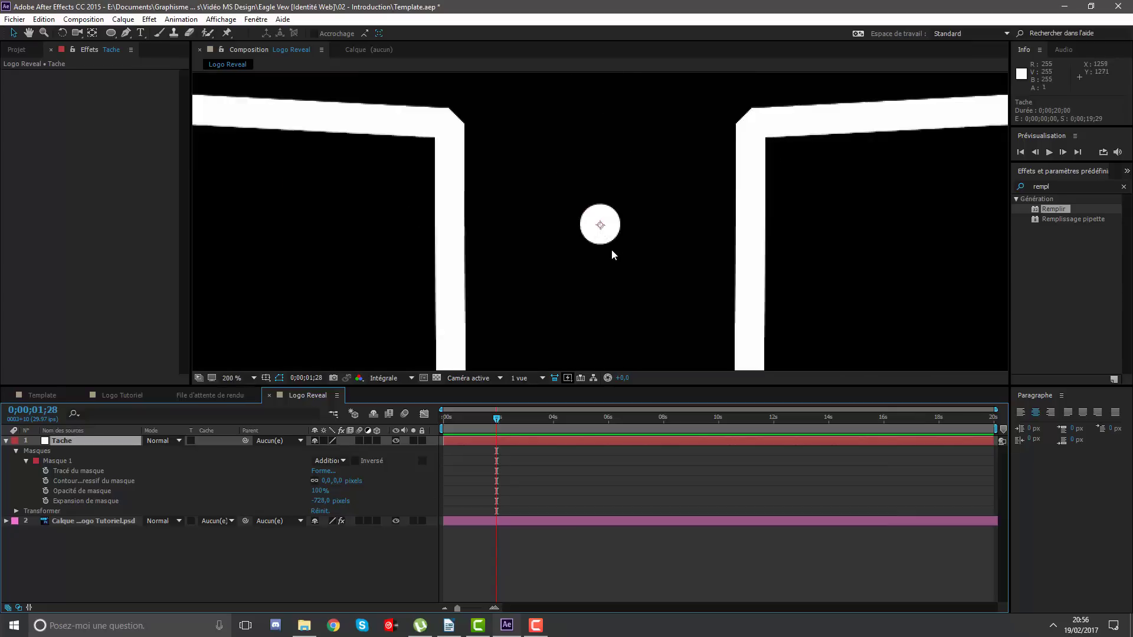
scroll(613, 248, down, 6)
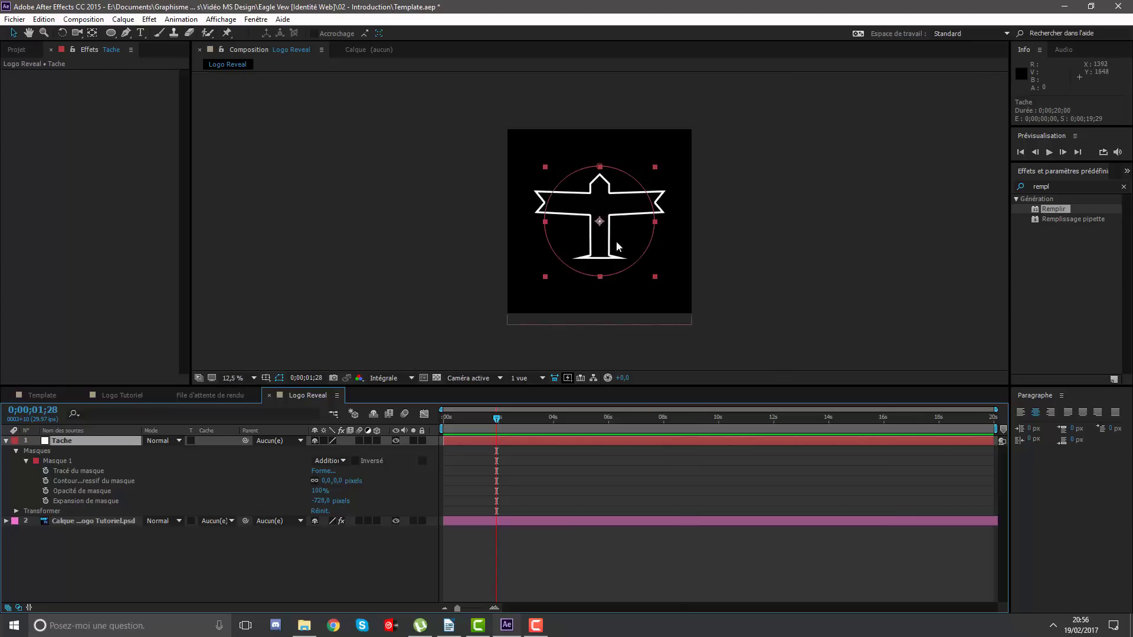
double_click(625, 173)
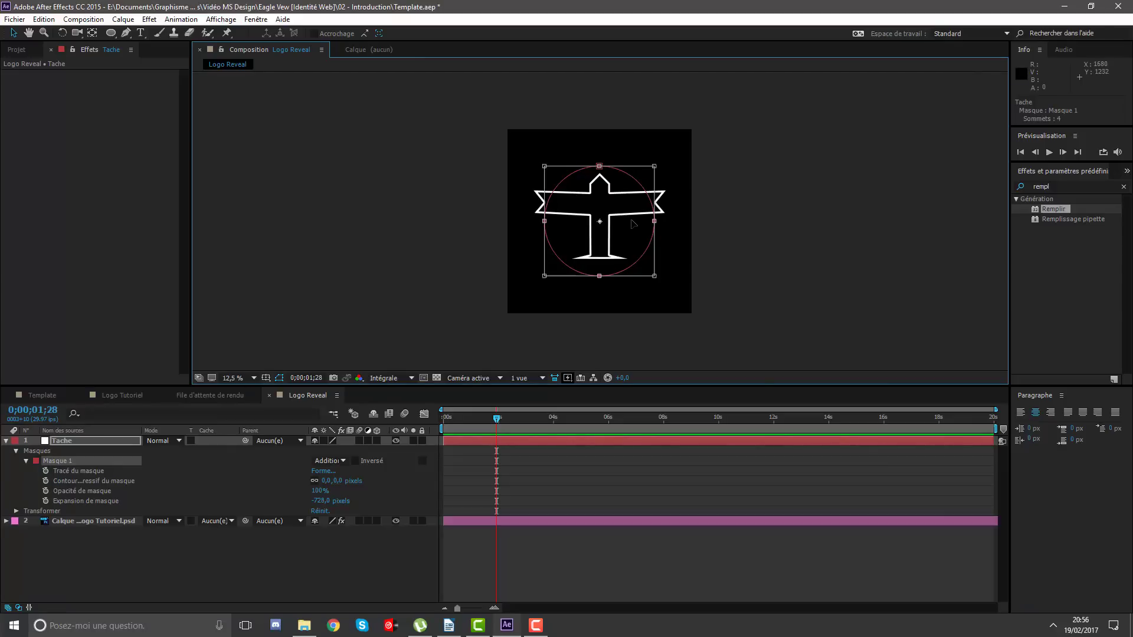
key(Return)
key(period)
key(period)
key(period)
key(period)
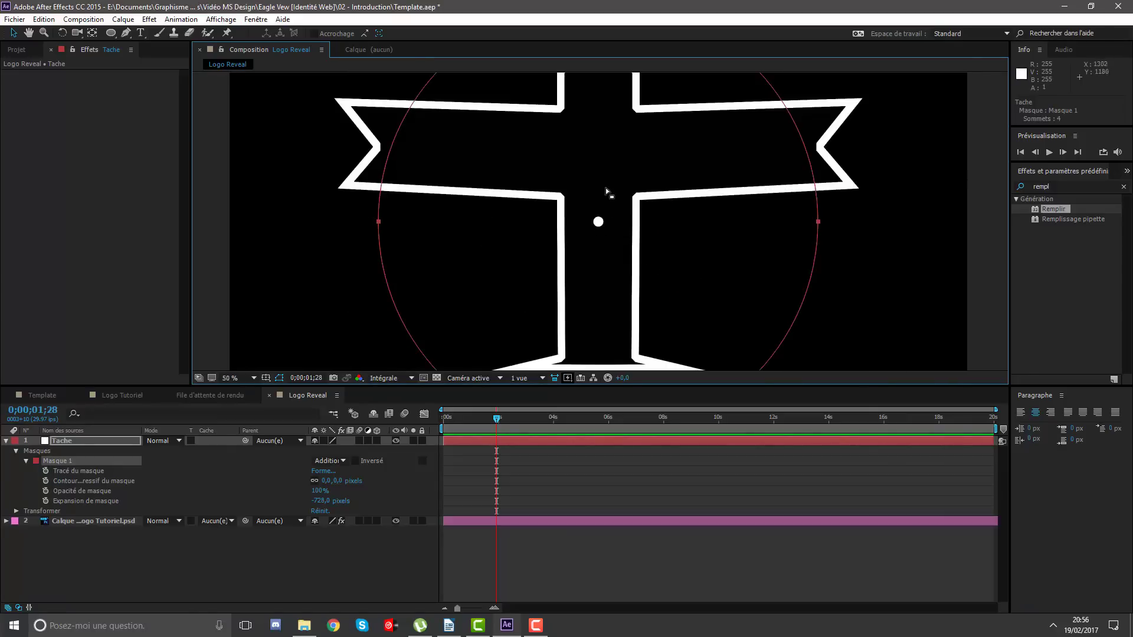
drag(499, 424, 365, 447)
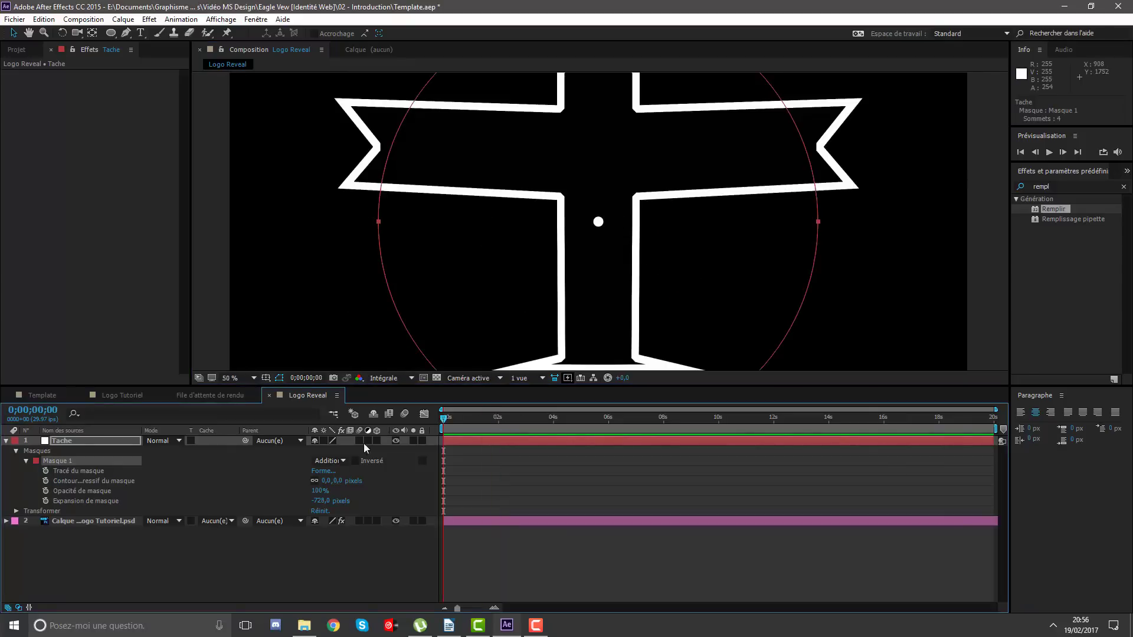
mouse_move(319, 503)
mouse_down()
mouse_move(300, 499)
mouse_move(314, 502)
mouse_up()
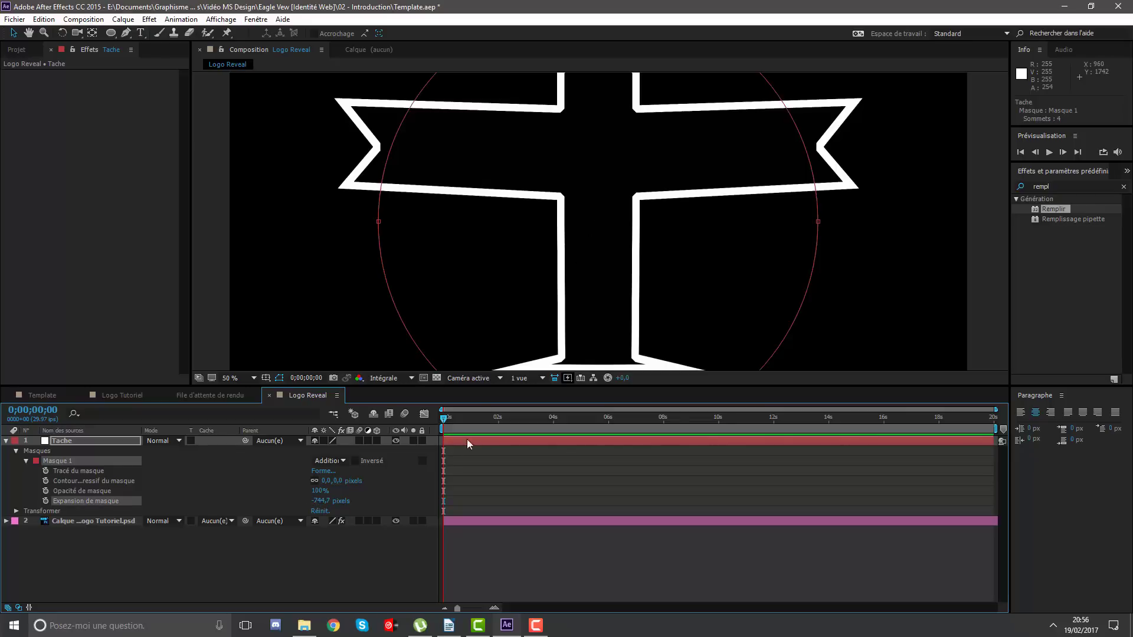
click(46, 501)
At 0;00;06;16, keyframe the mask expansion at 432,3 pixels, preview the growing circle, and collapse Tache.
click(617, 421)
drag(620, 425, 606, 429)
drag(639, 434, 624, 428)
scroll(577, 257, down, 4)
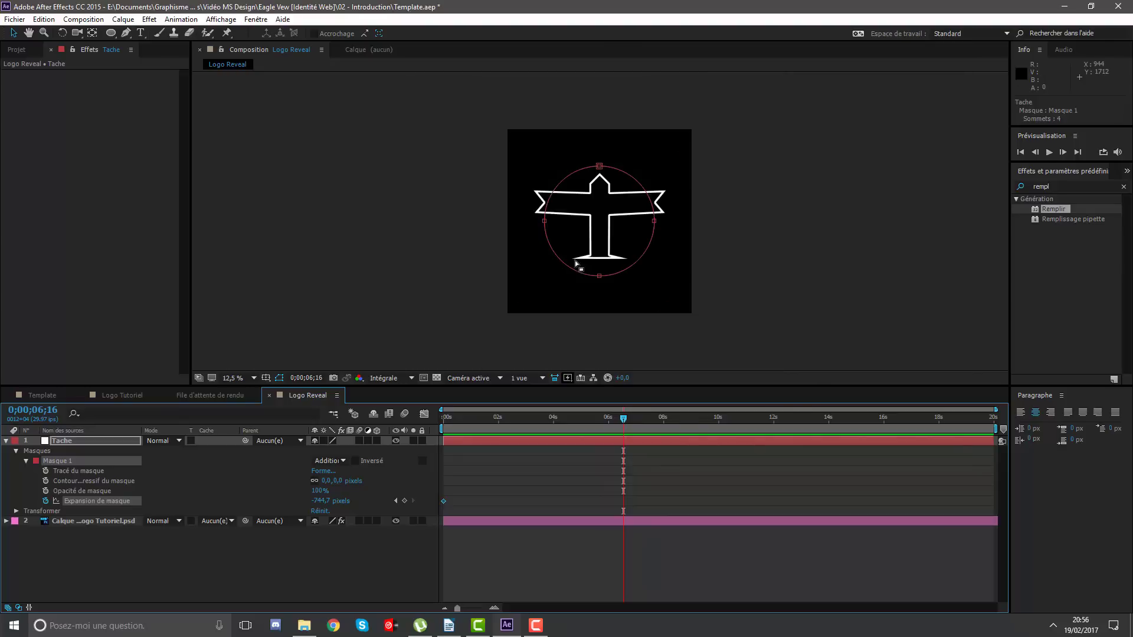
drag(321, 501, 826, 417)
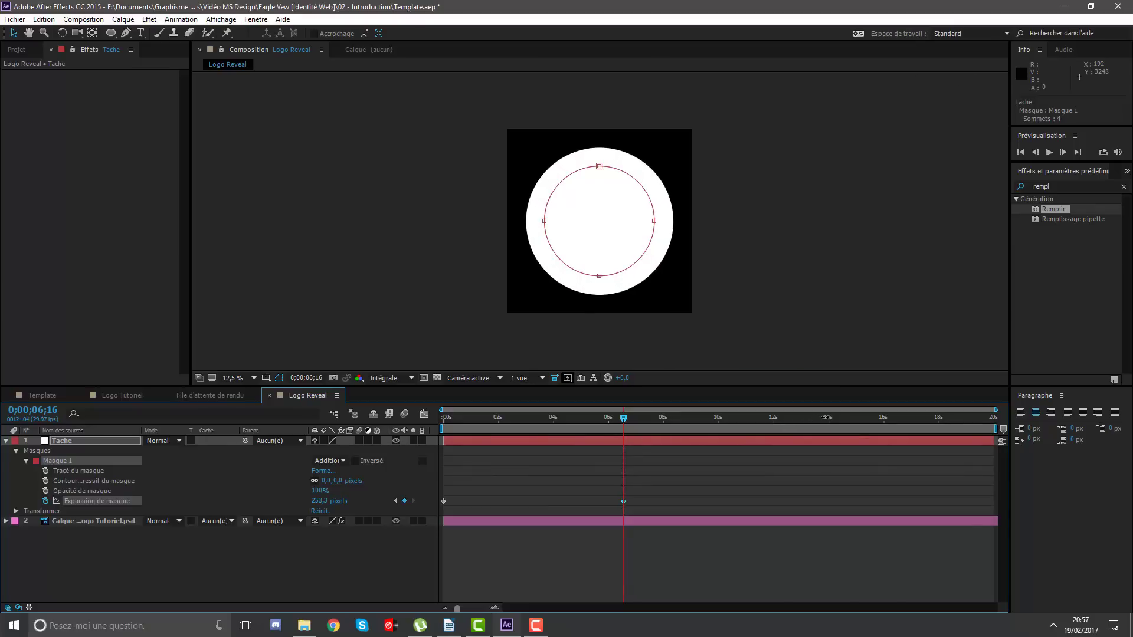
drag(828, 417, 915, 402)
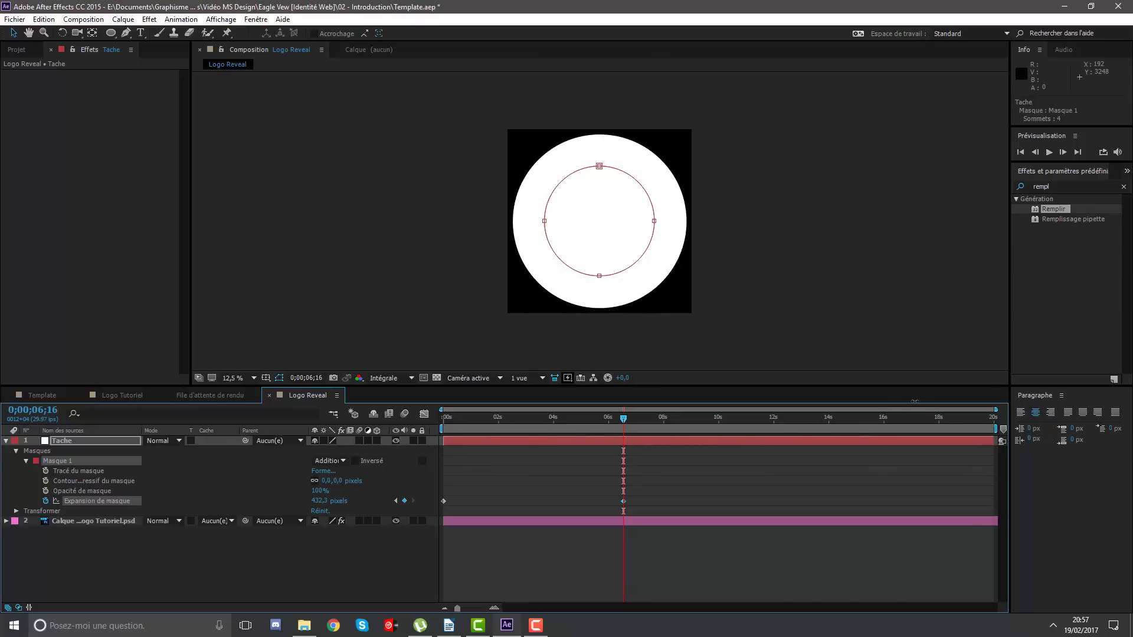
click(623, 479)
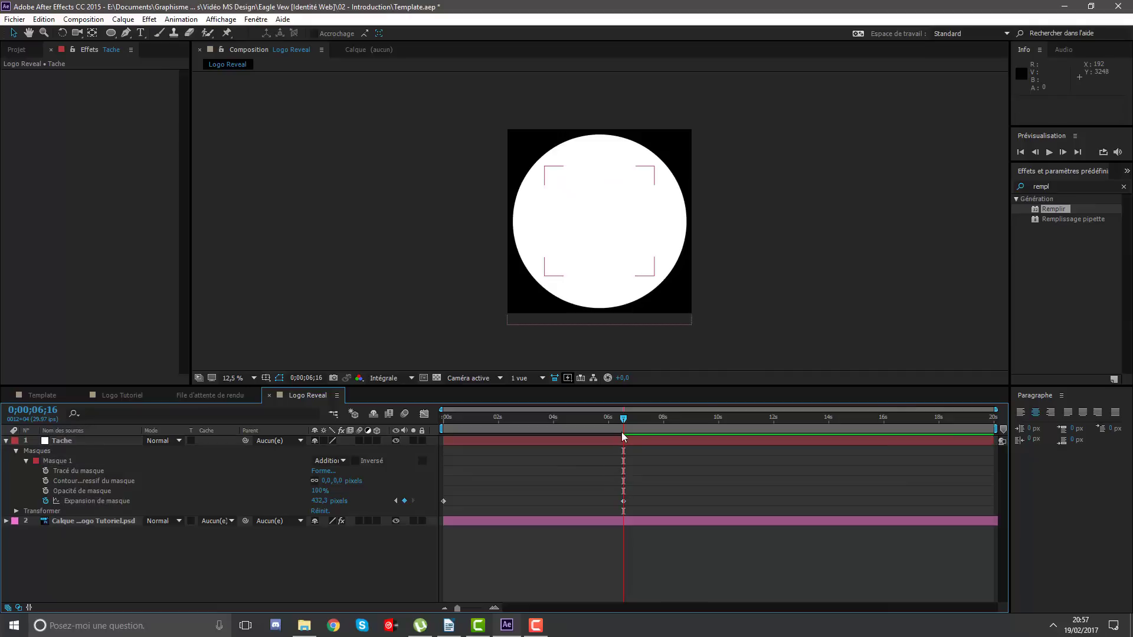
drag(614, 420, 583, 417)
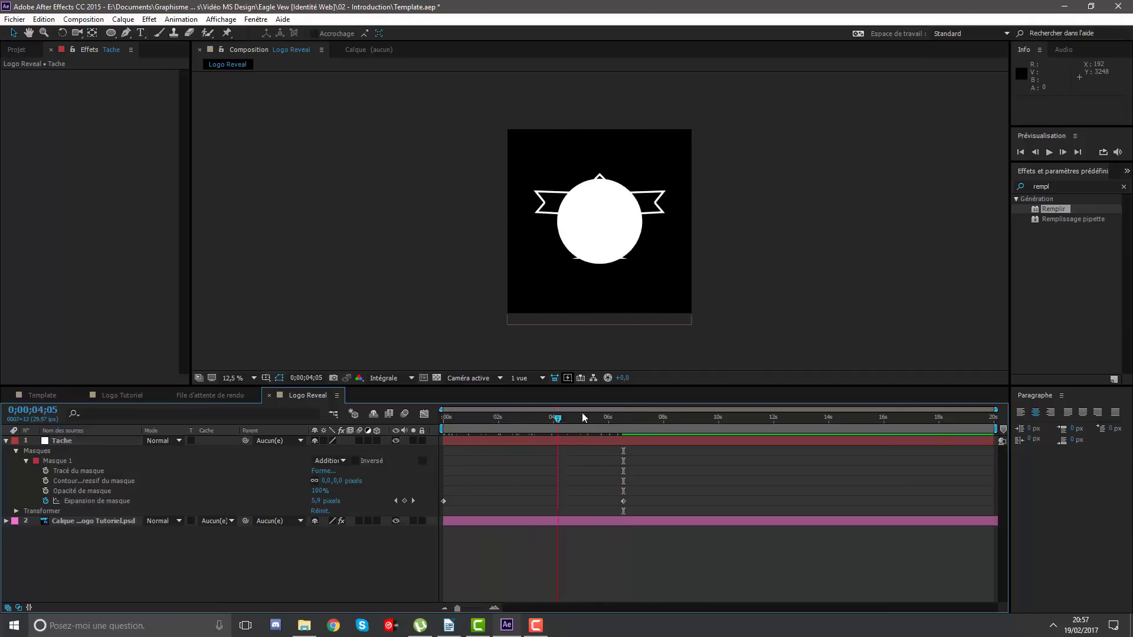
mouse_move(582, 417)
mouse_down()
mouse_move(489, 427)
mouse_move(537, 418)
mouse_up()
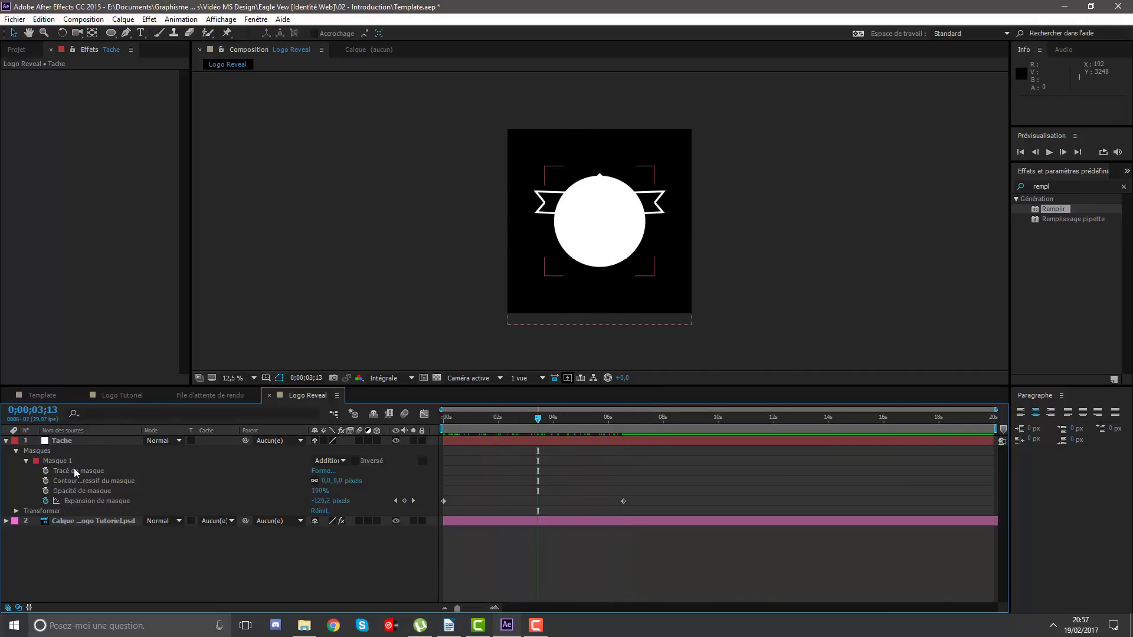
click(6, 442)
Create a new composition named Bruit Fractal and file it in the Composition(s) folder.
click(457, 441)
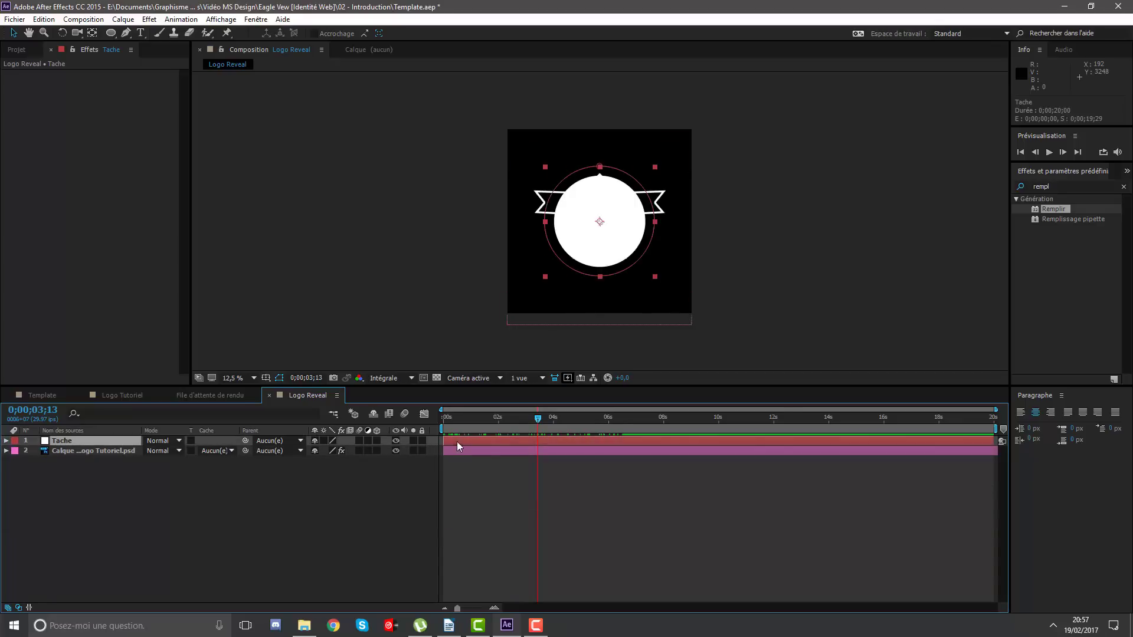
click(468, 490)
click(16, 58)
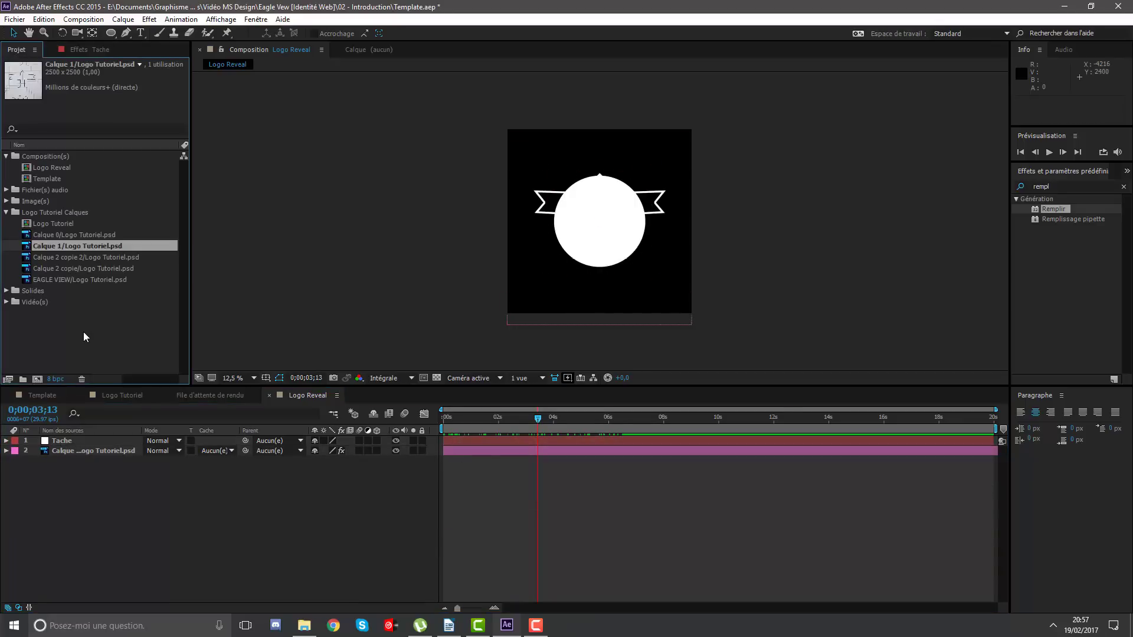
right_click(83, 331)
click(93, 342)
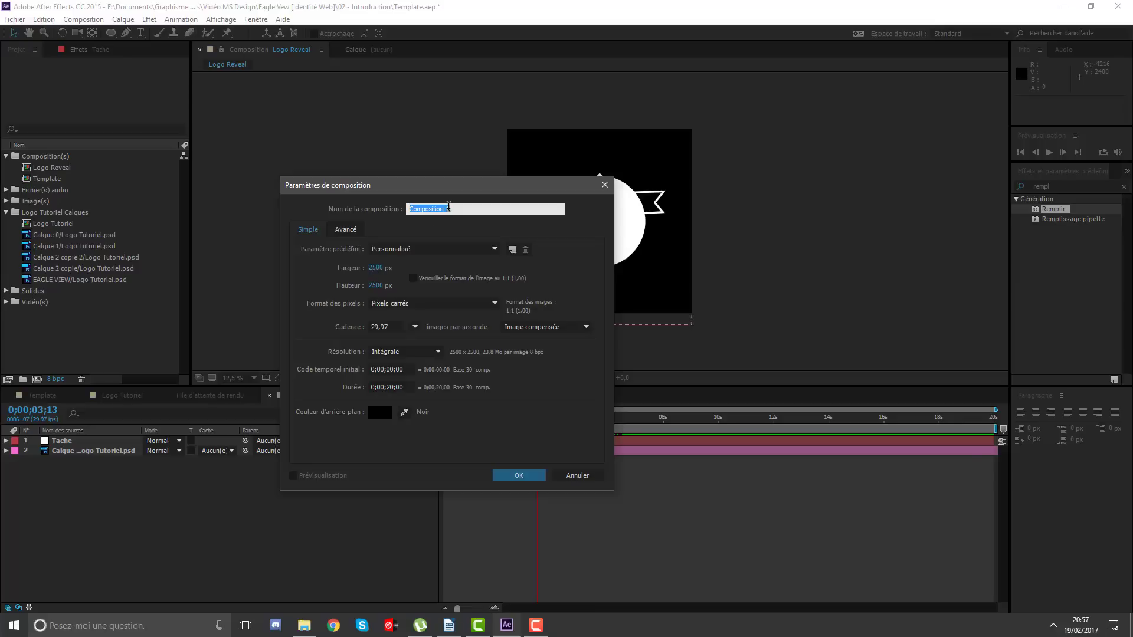
text(Bruit Fractal)
key(Return)
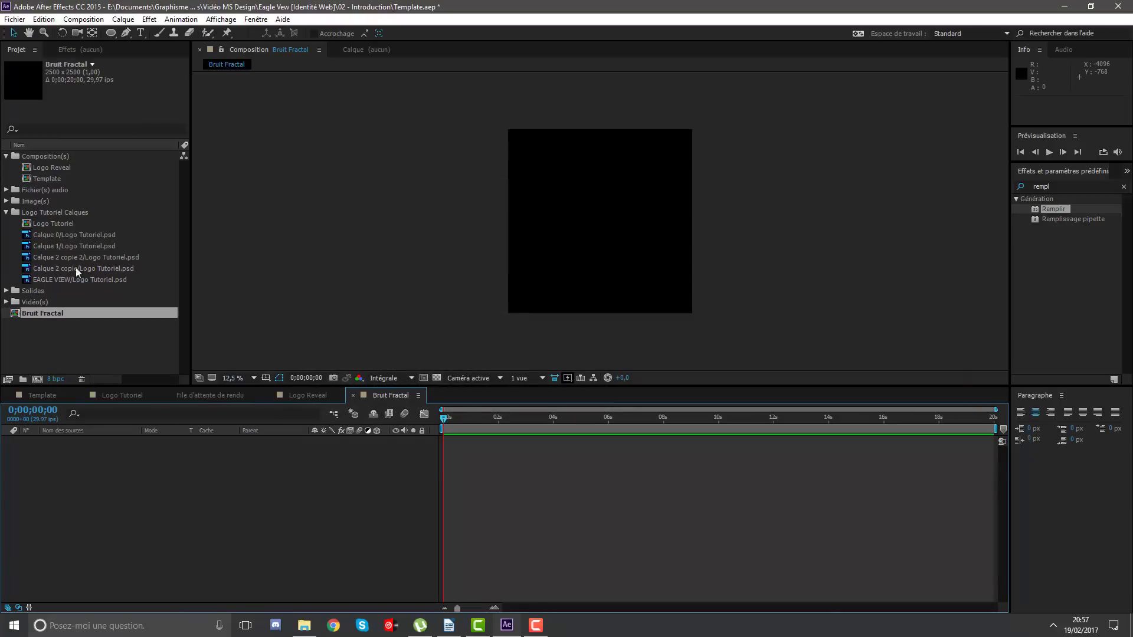
drag(53, 313, 49, 154)
Add a white solid to Bruit Fractal and apply the Bruit fractal effect to it.
right_click(541, 464)
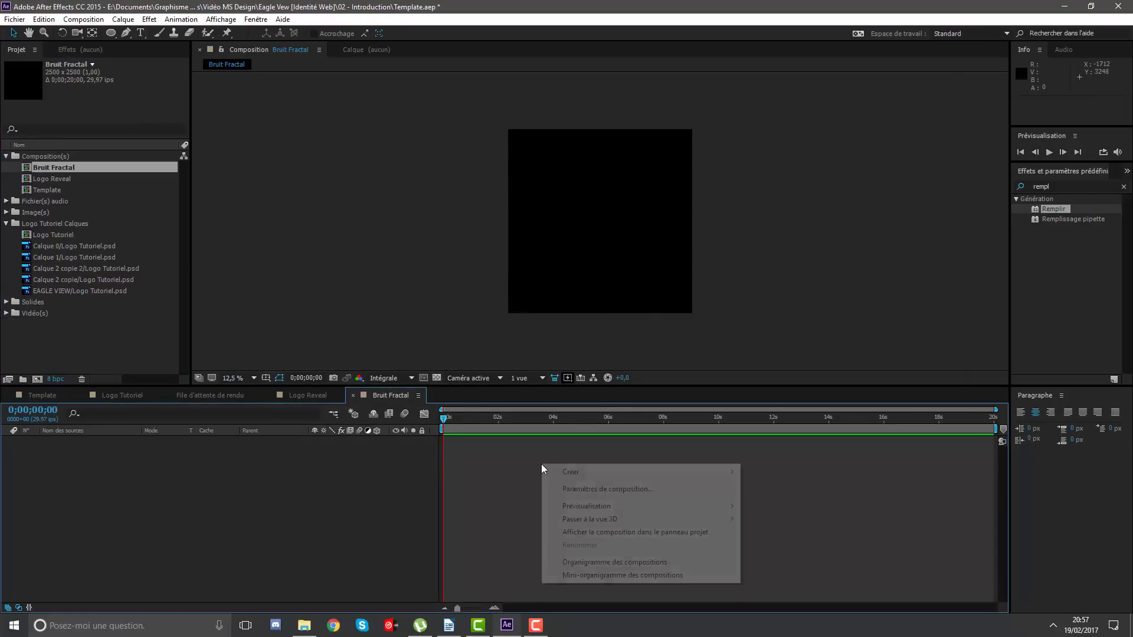
mouse_move(650, 472)
click(769, 502)
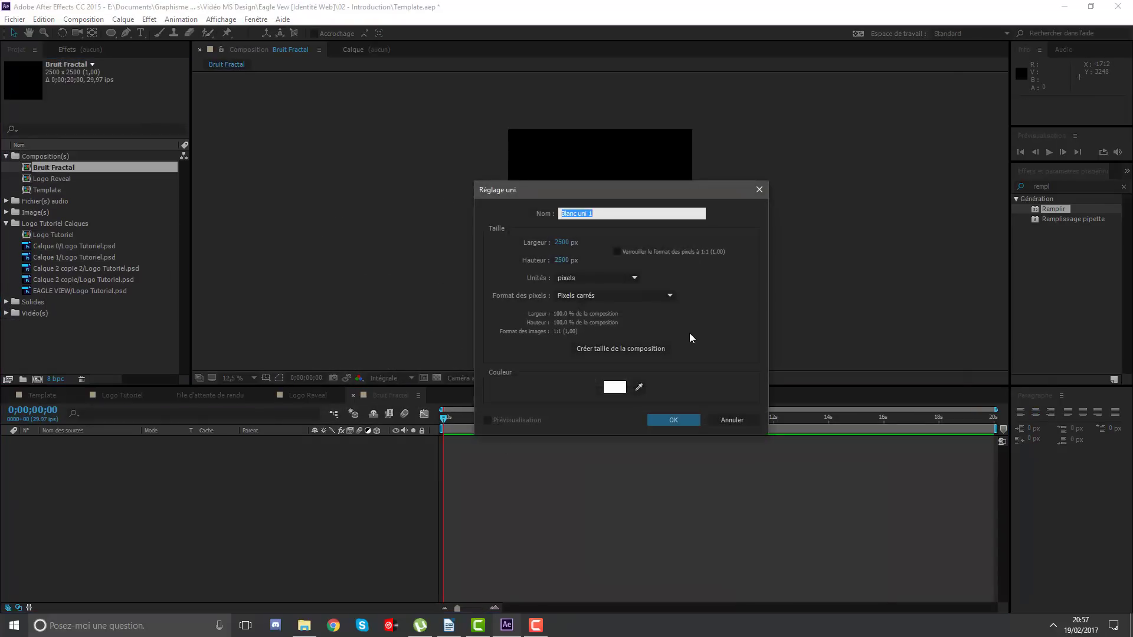
text(Bruit F)
text(rczekfzek*)
key(Return)
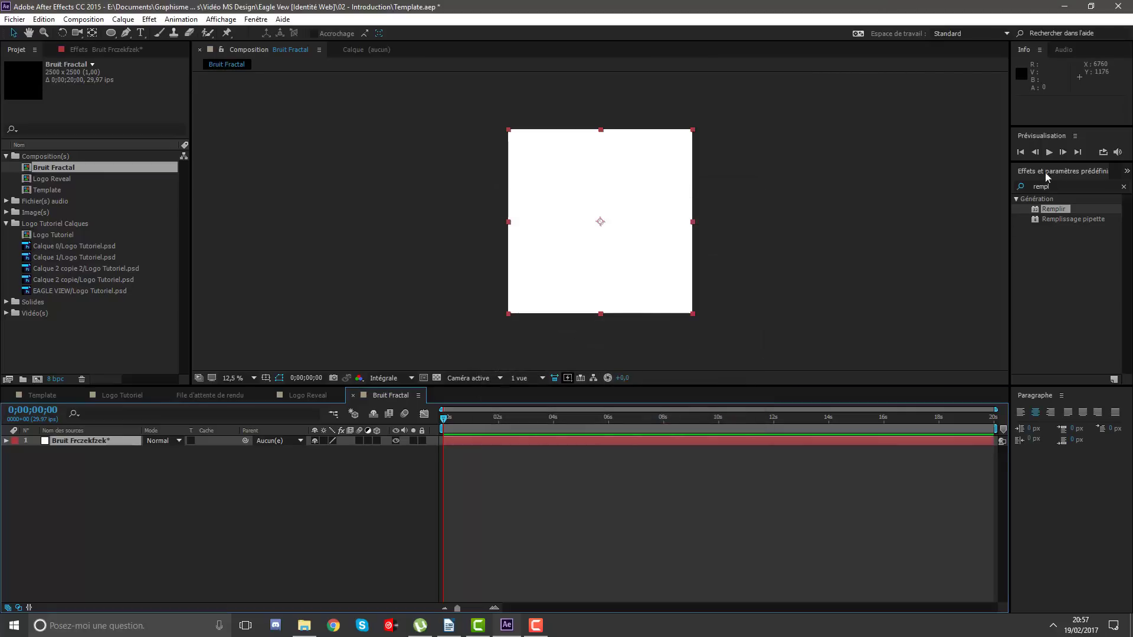
key(ctrl+5)
text(bruit)
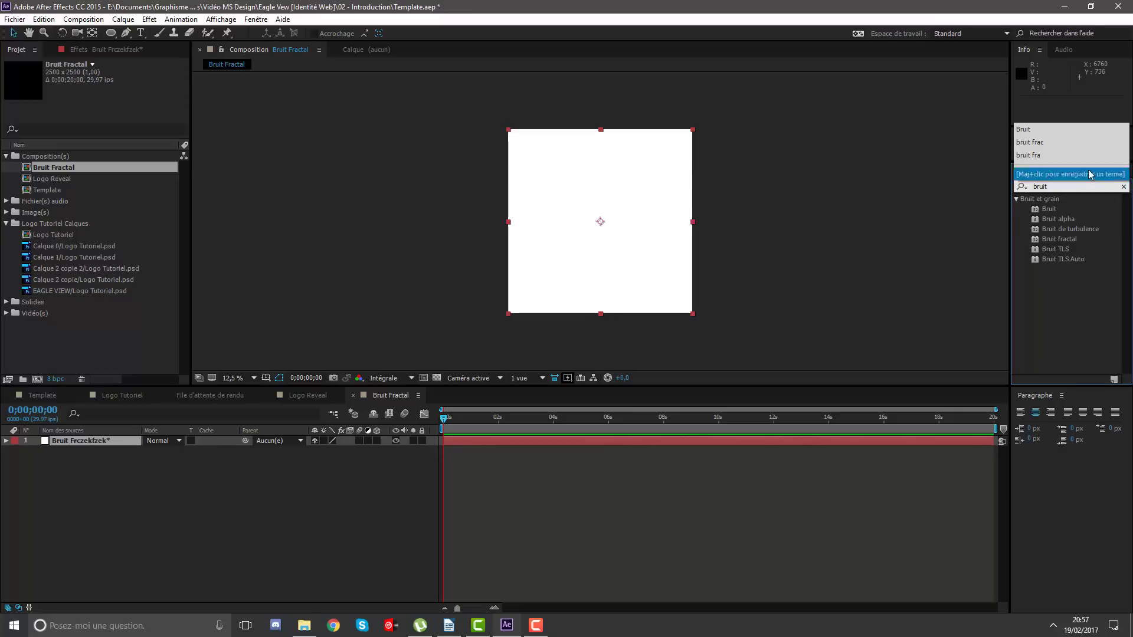
double_click(1059, 239)
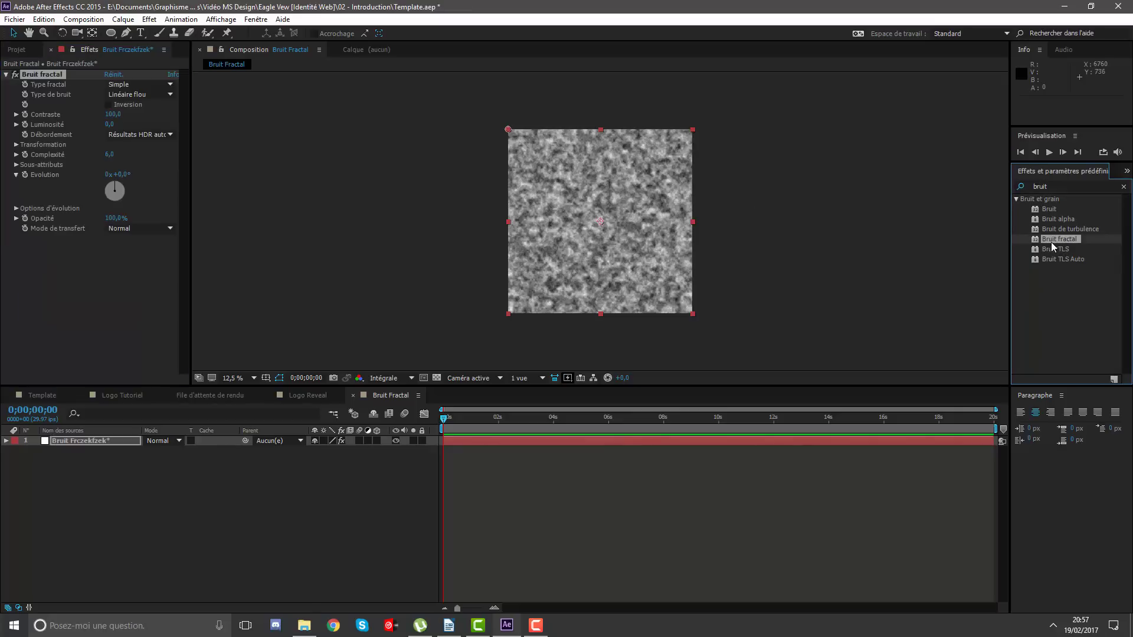
key(period)
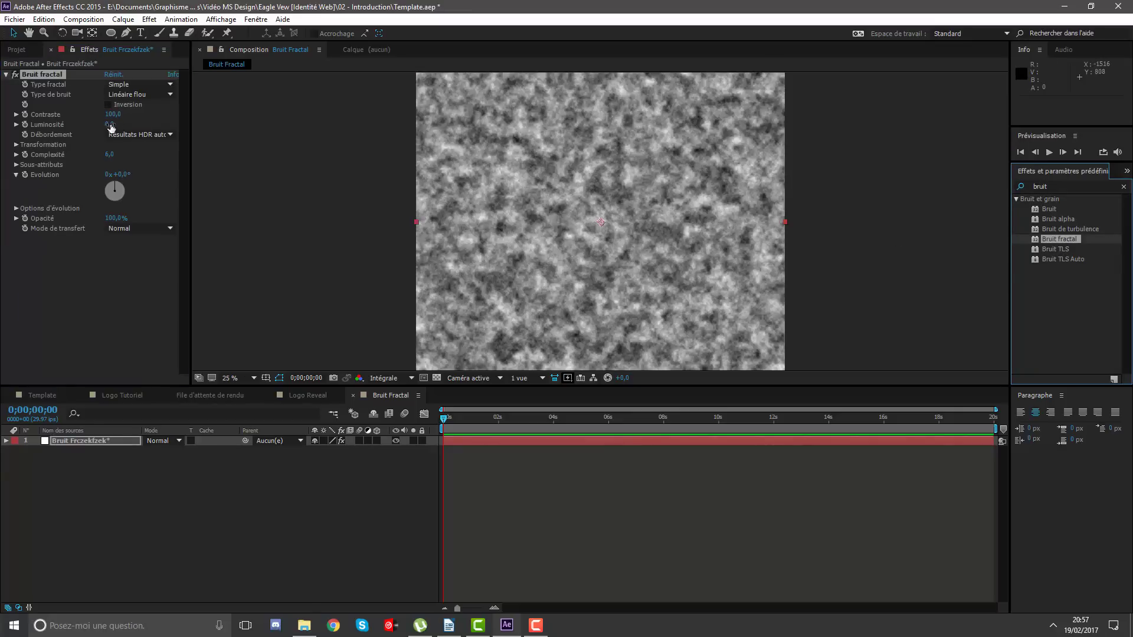
Set the fractal noise Echelle to 177 and Contraste to 139.
click(16, 145)
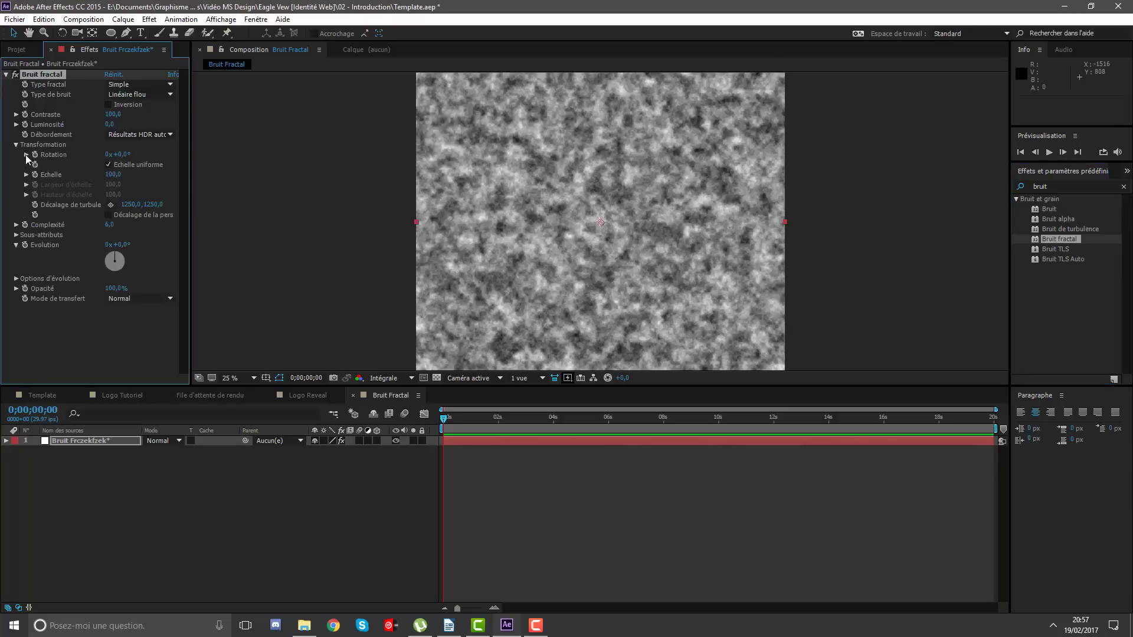
click(25, 174)
mouse_move(110, 175)
mouse_down()
mouse_move(168, 175)
mouse_move(149, 175)
mouse_up()
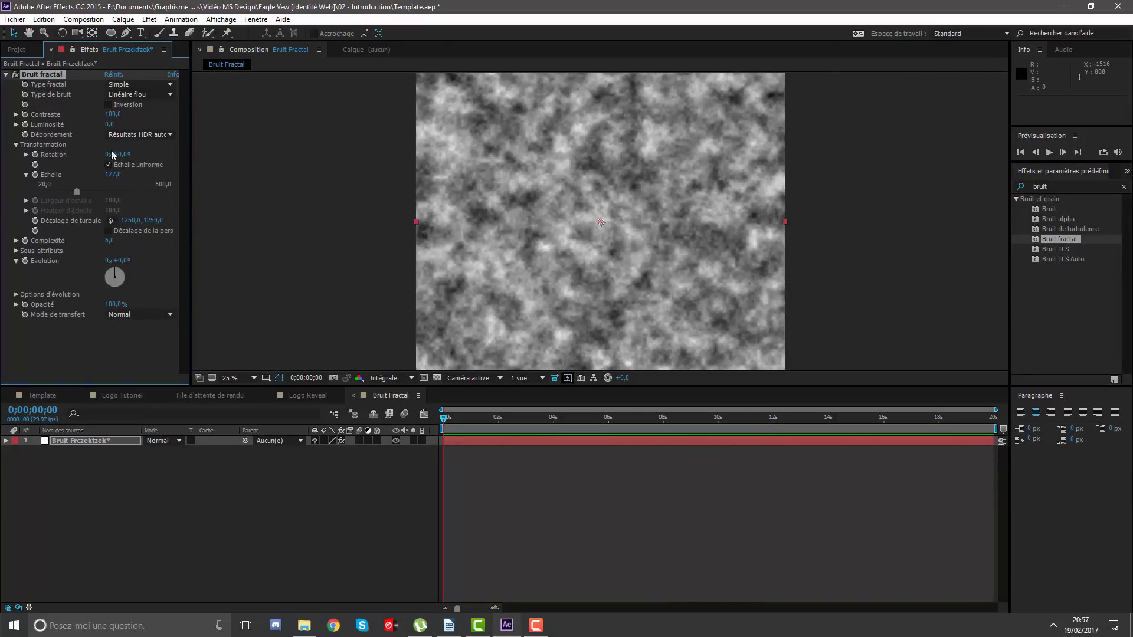
drag(112, 114, 135, 114)
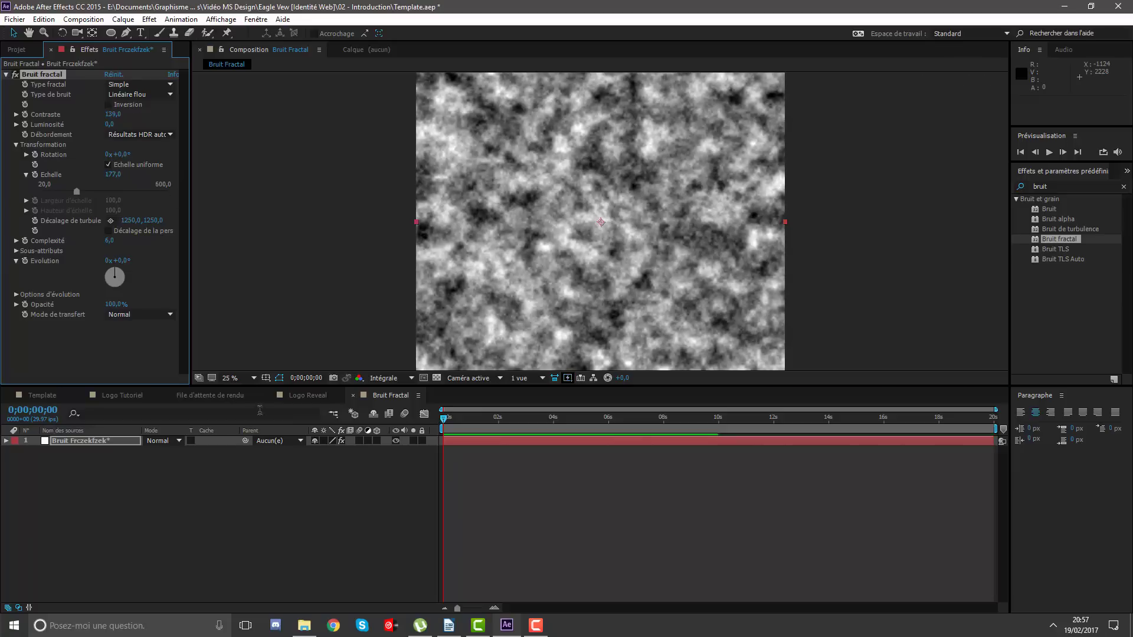
Nest the Bruit Fractal comp into Logo Reveal as the top layer.
click(294, 395)
click(12, 50)
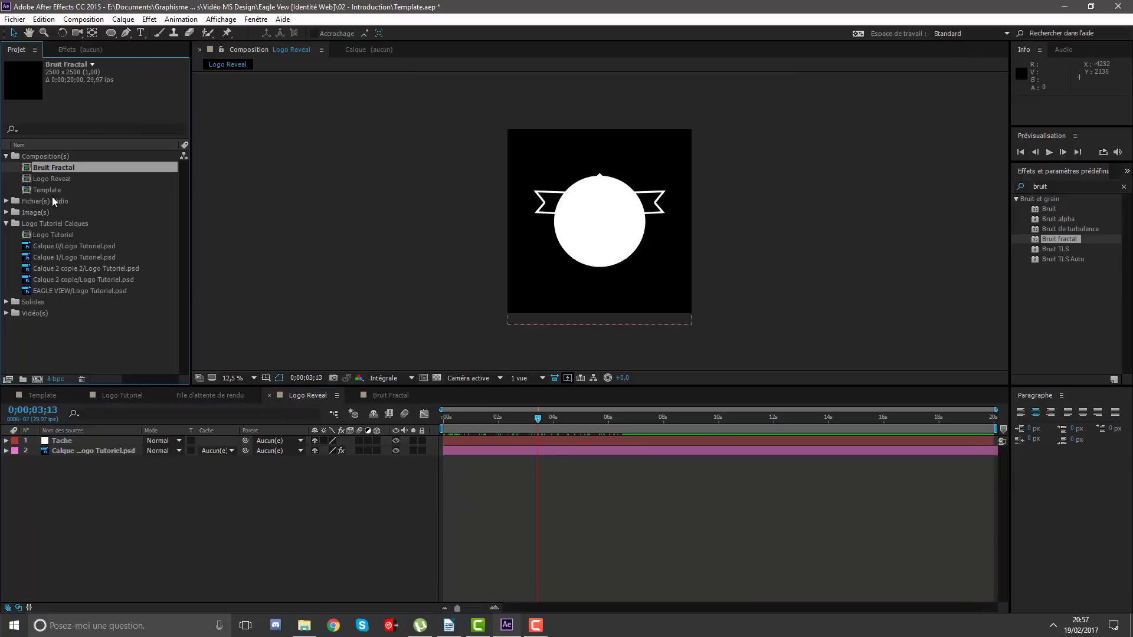
drag(42, 167, 455, 442)
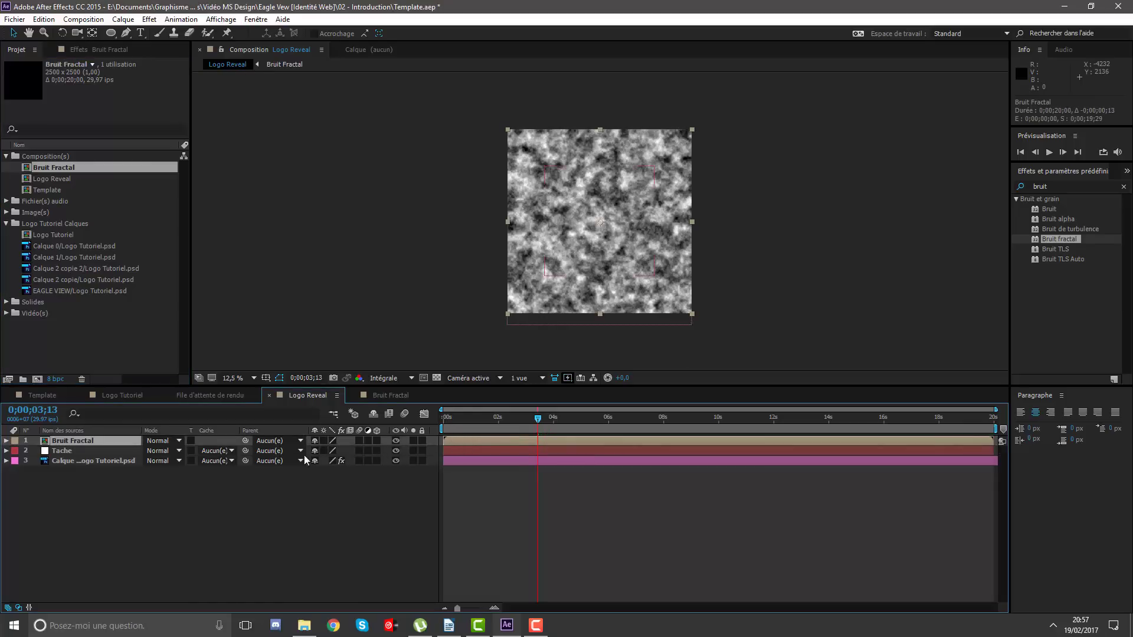
Hide the logo and Bruit Fractal layers, then scrub until the white circle shows.
click(106, 460)
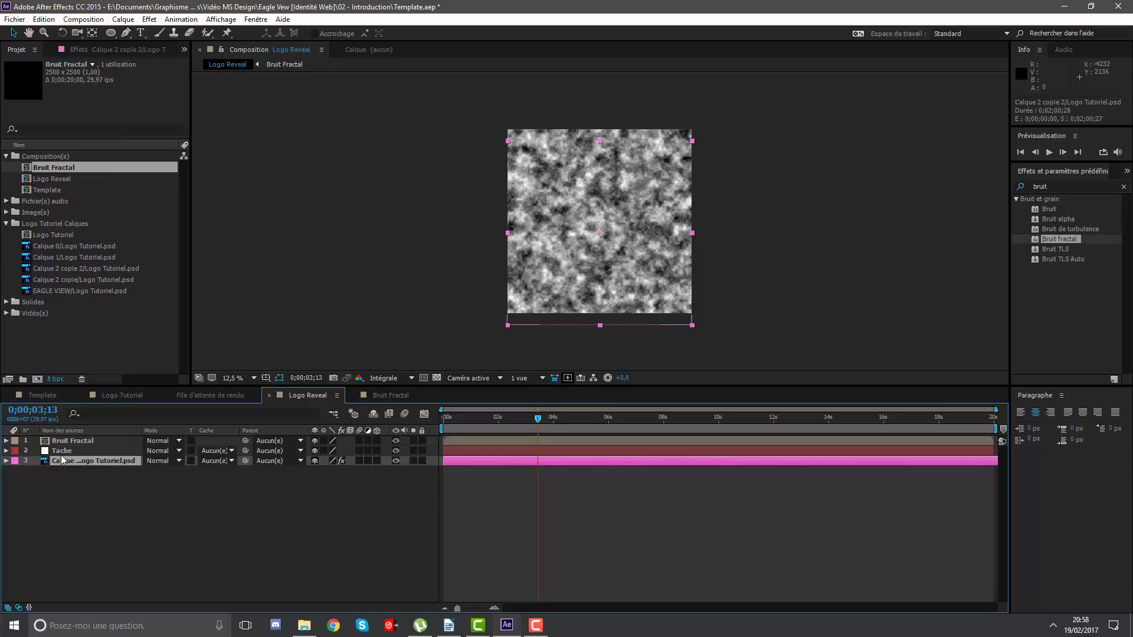
click(67, 452)
click(82, 461)
click(396, 461)
key(Home)
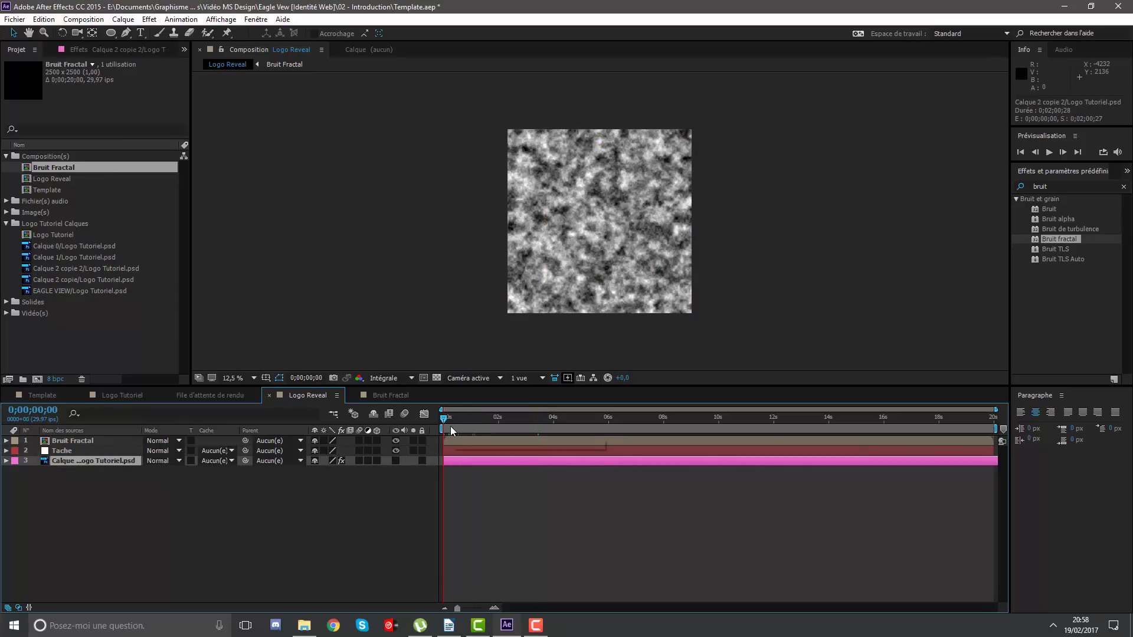
click(77, 444)
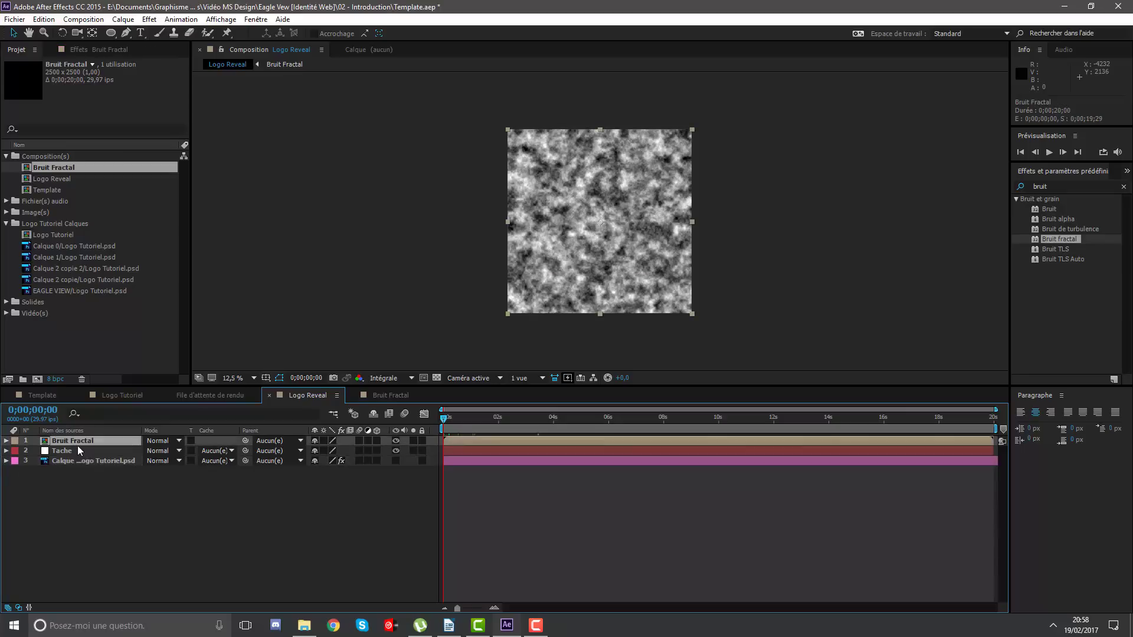
click(395, 441)
click(483, 451)
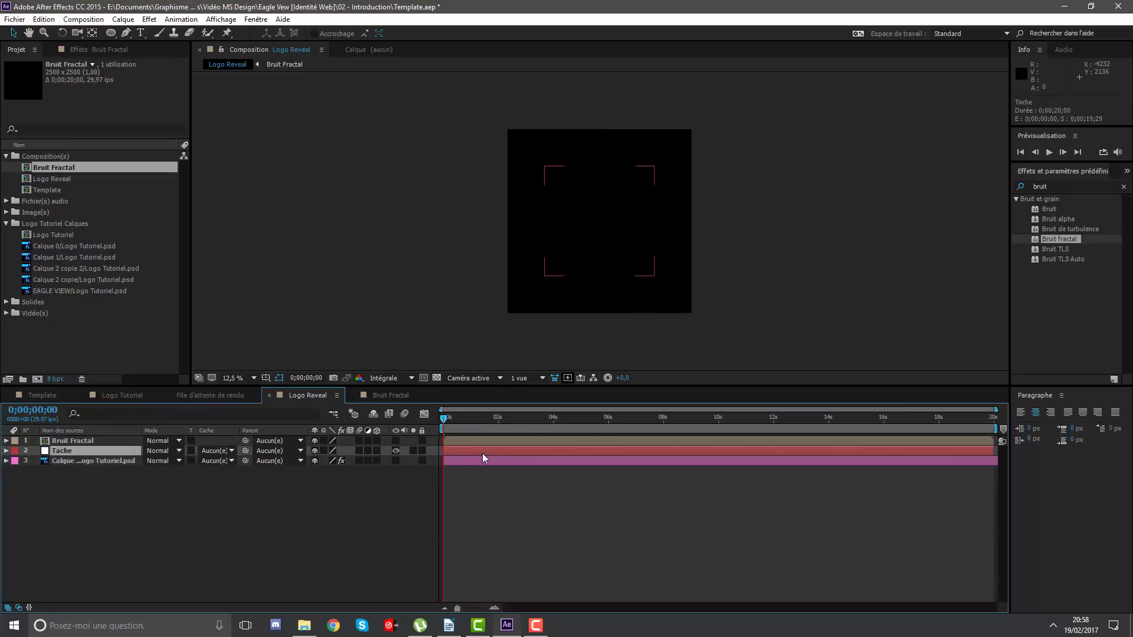
drag(449, 417, 575, 417)
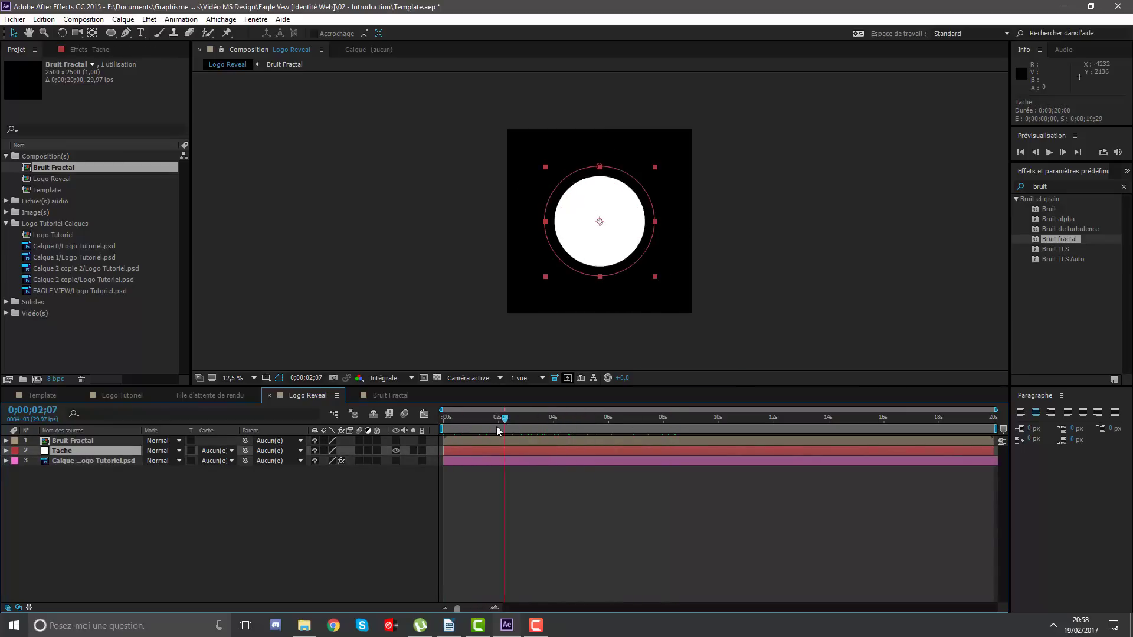
Apply Dispersion to Tache with 1. Bruit Fractal as its Calque de référence.
click(1020, 188)
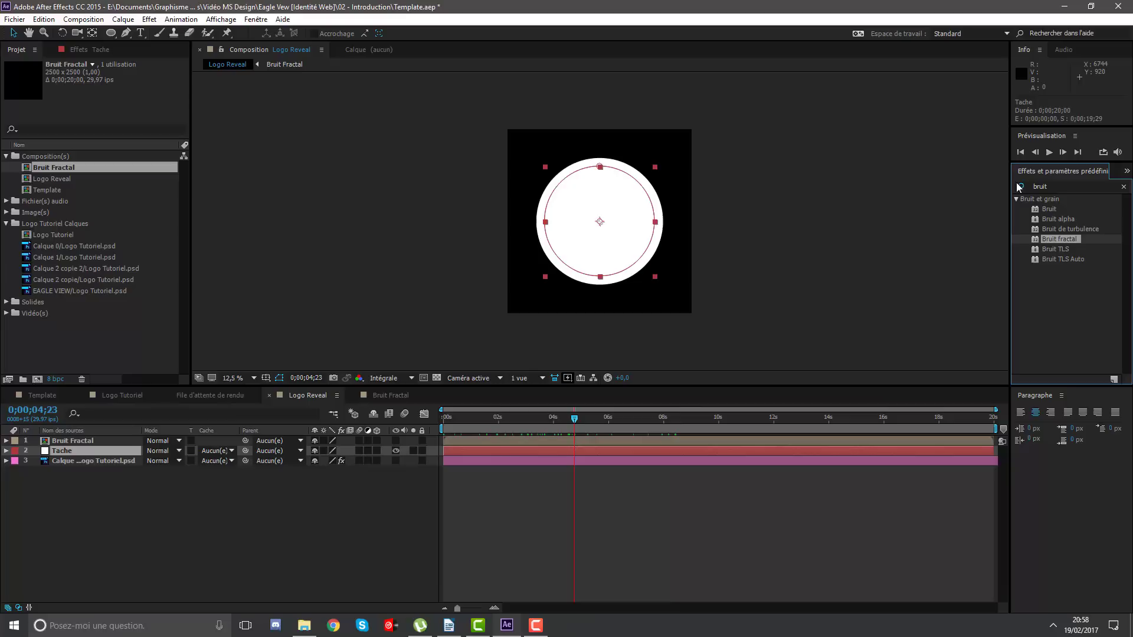
click(1061, 186)
text(dis)
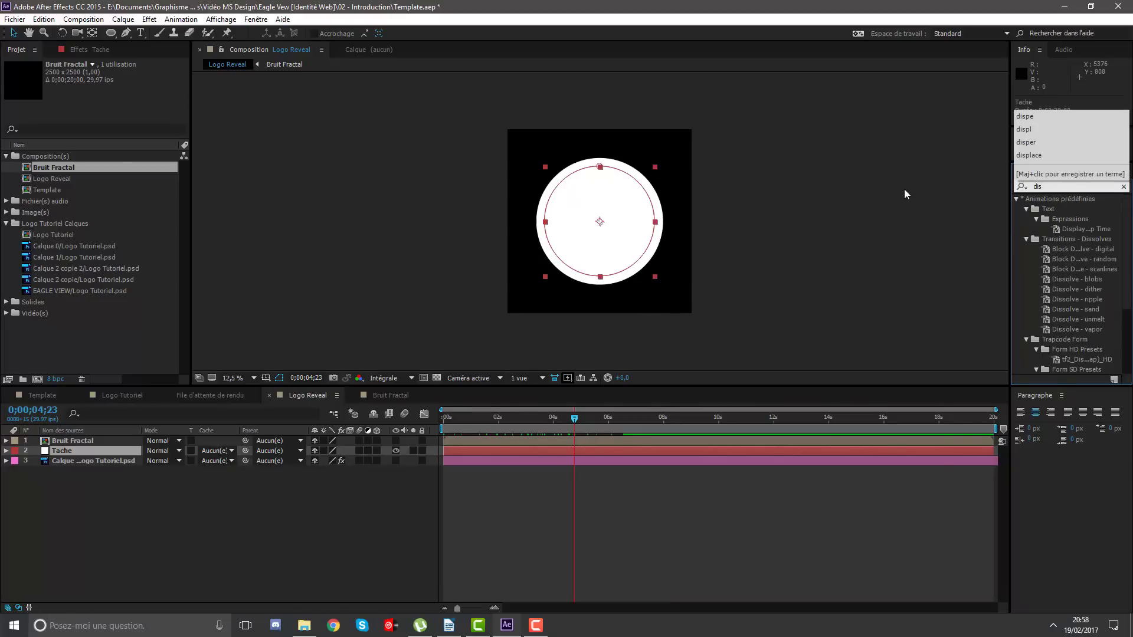
text(per)
mouse_move(1059, 209)
mouse_down()
mouse_move(860, 239)
mouse_move(73, 452)
mouse_up()
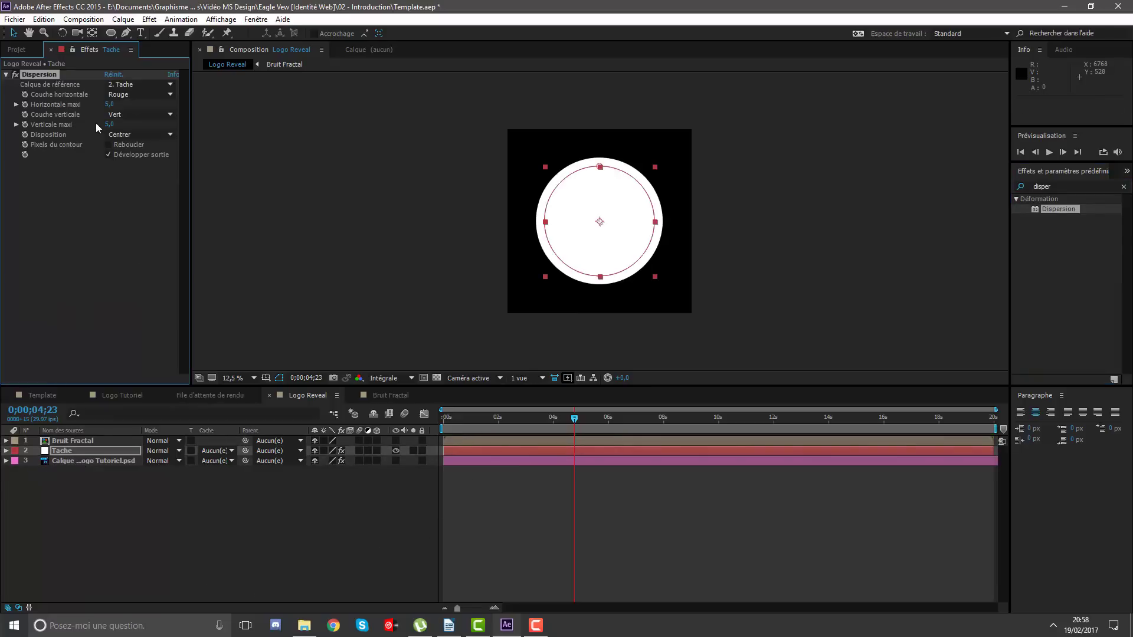
click(137, 89)
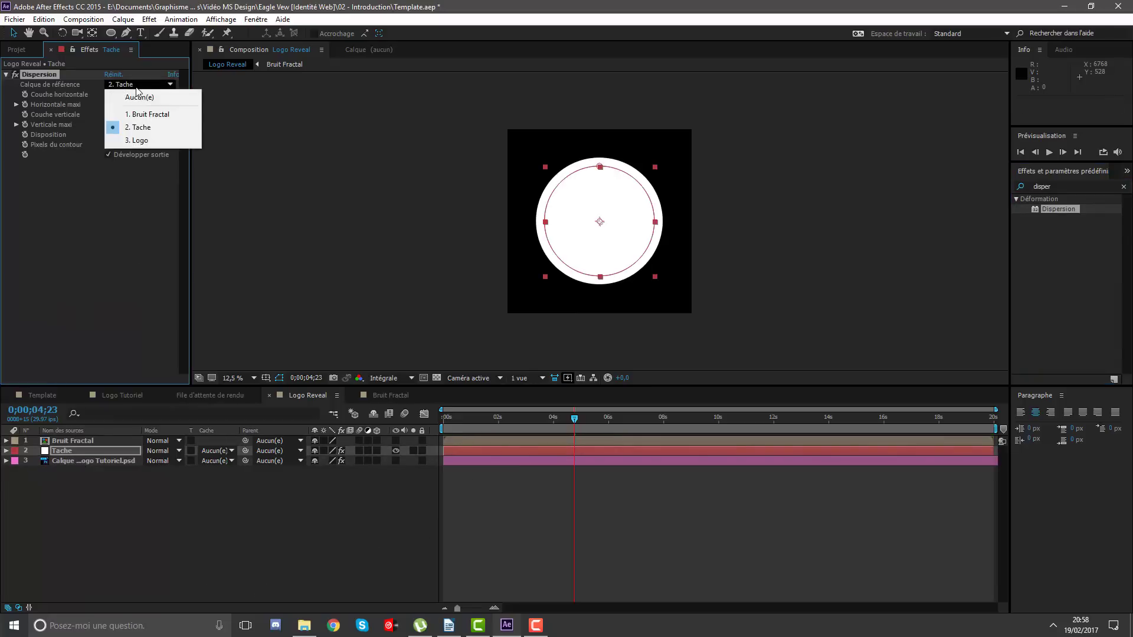
click(148, 114)
Try and undo a larger horizontal displacement, keep Bruit Fractal as source, and inspect the precomp.
scroll(599, 213, up, 1)
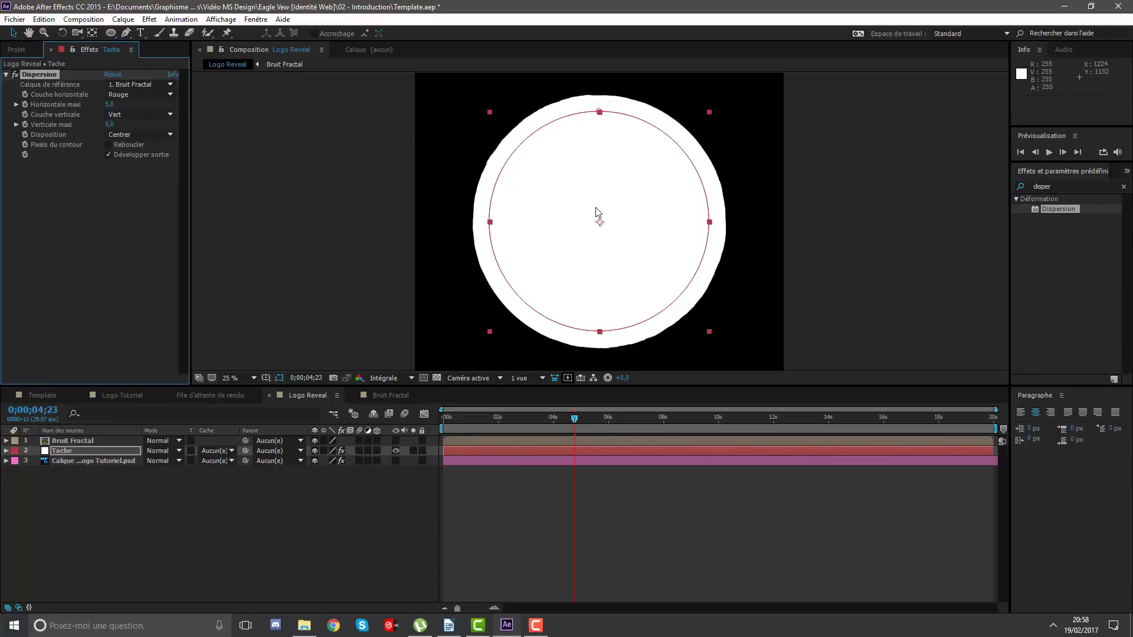
mouse_move(110, 104)
mouse_down()
mouse_move(169, 104)
mouse_move(148, 107)
mouse_up()
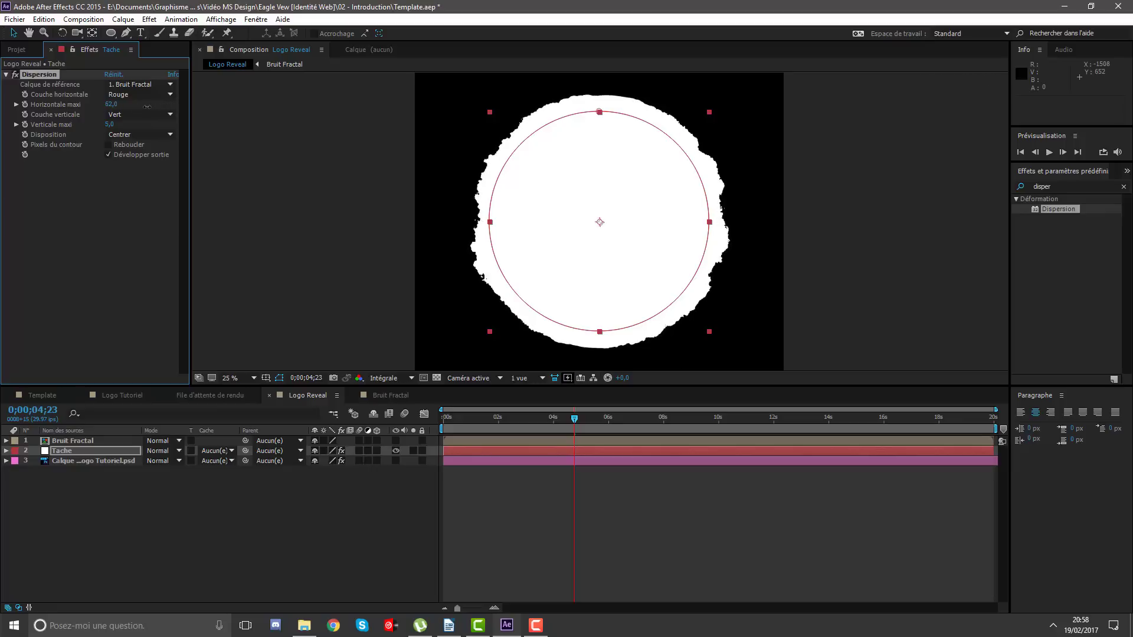
key(ctrl+z)
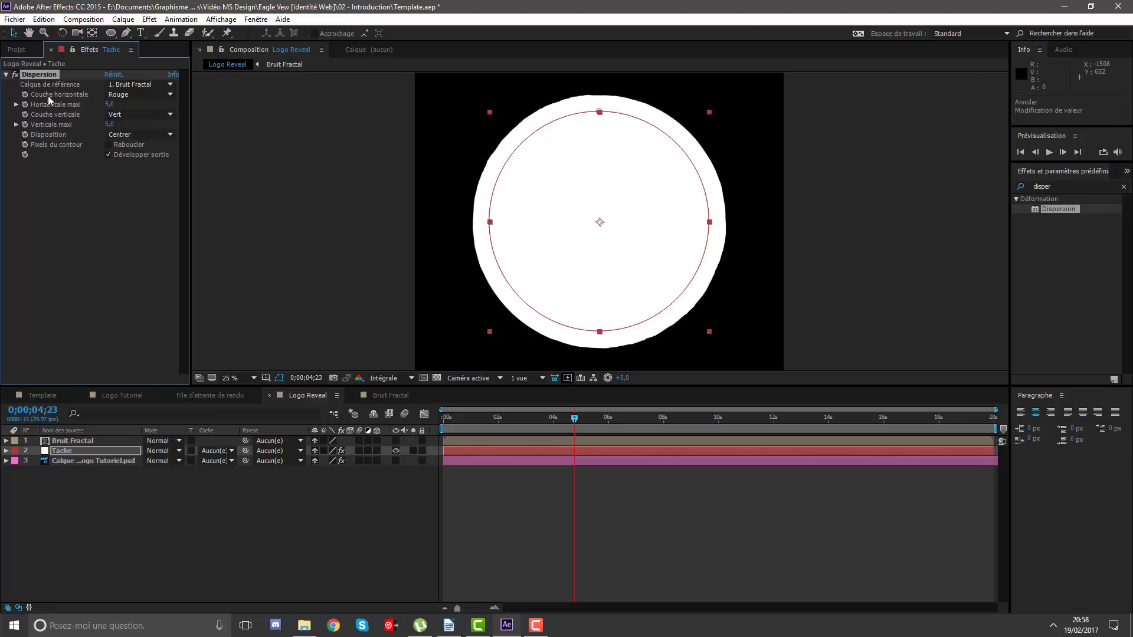
click(48, 80)
click(46, 76)
click(136, 85)
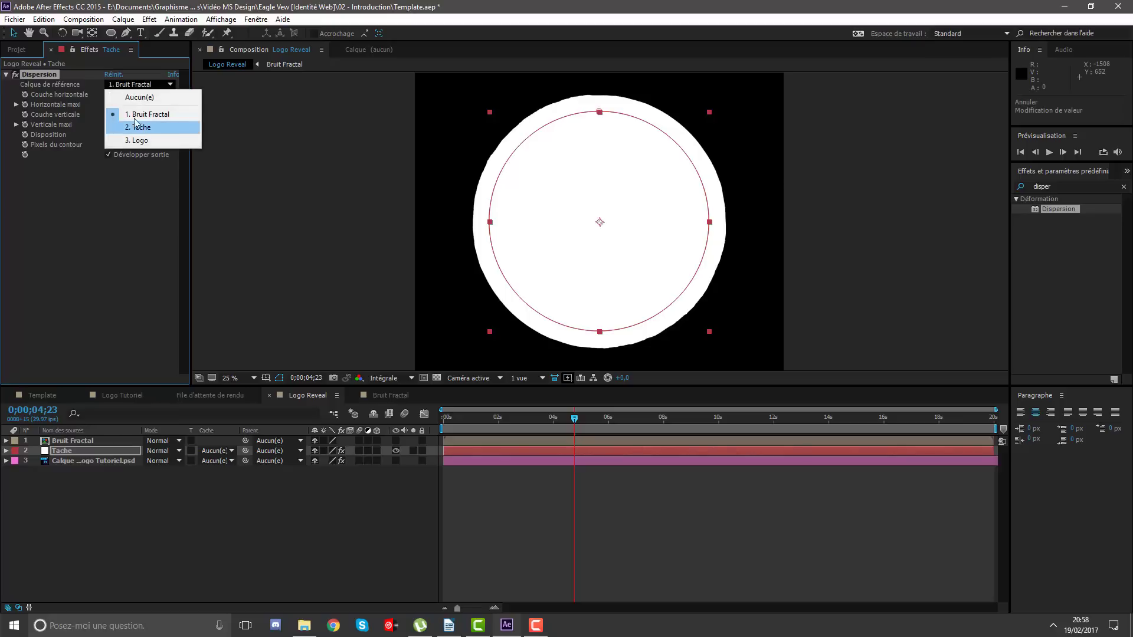
click(52, 85)
click(121, 85)
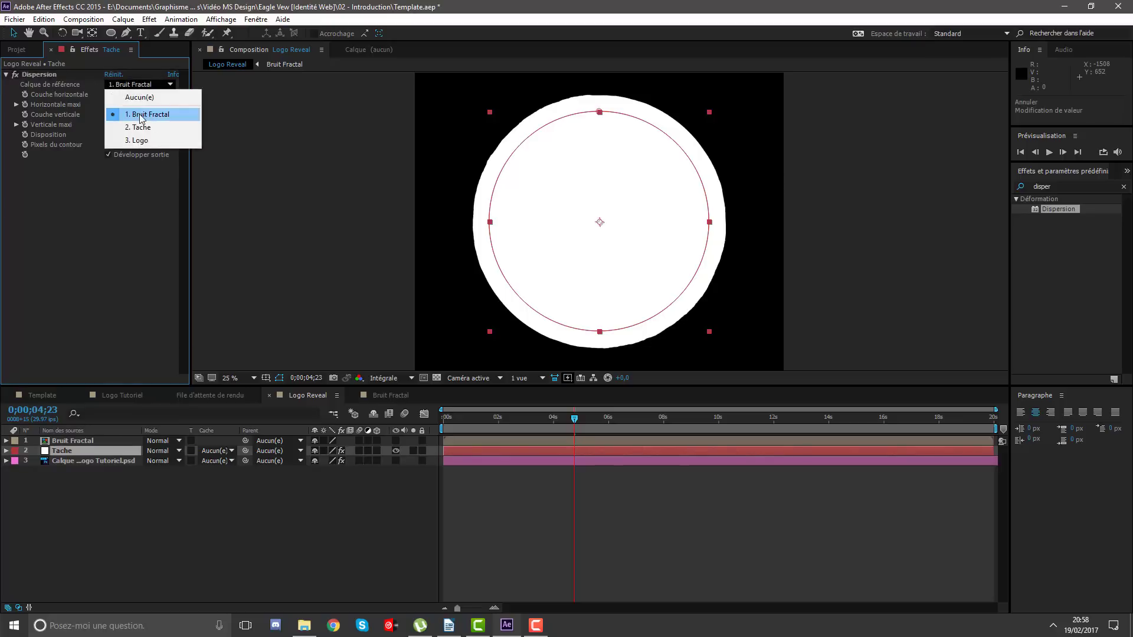
click(138, 115)
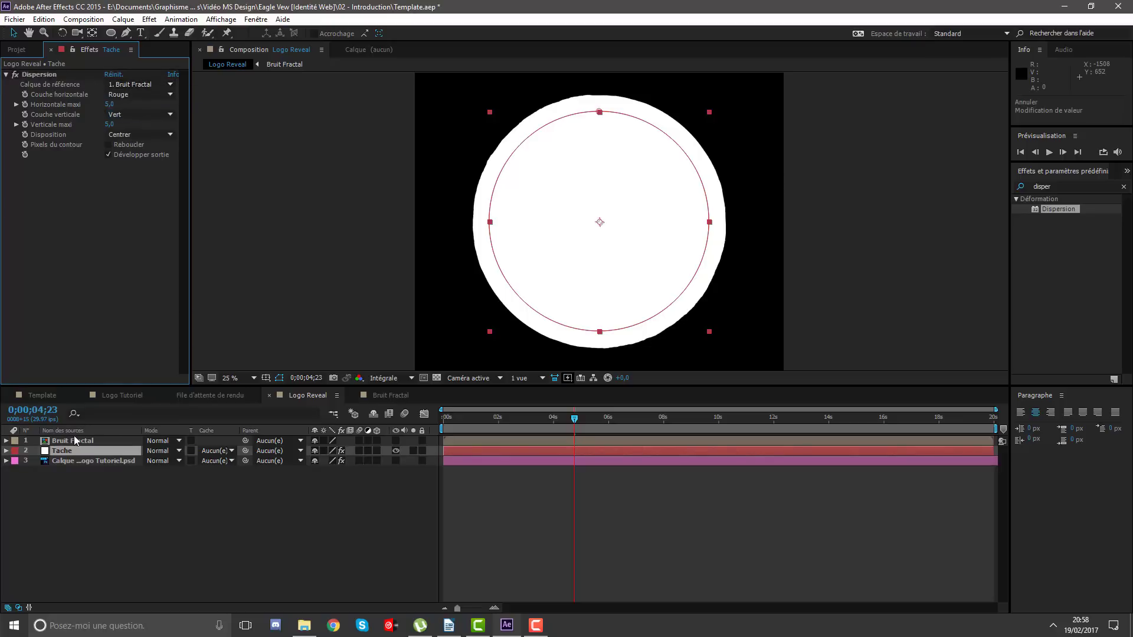
double_click(73, 440)
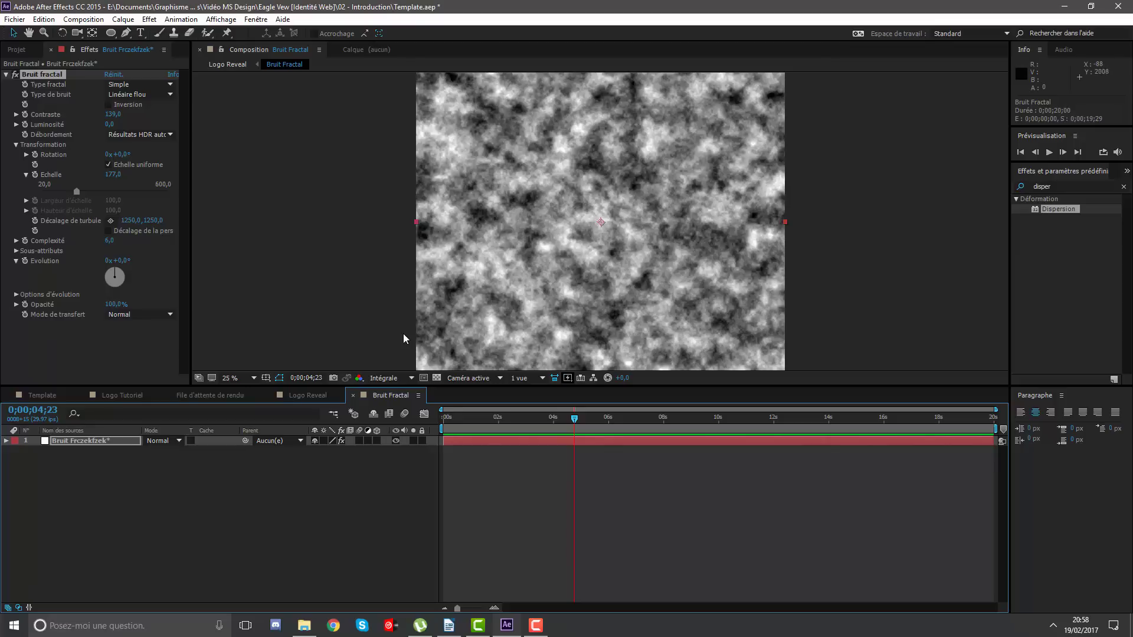
click(307, 394)
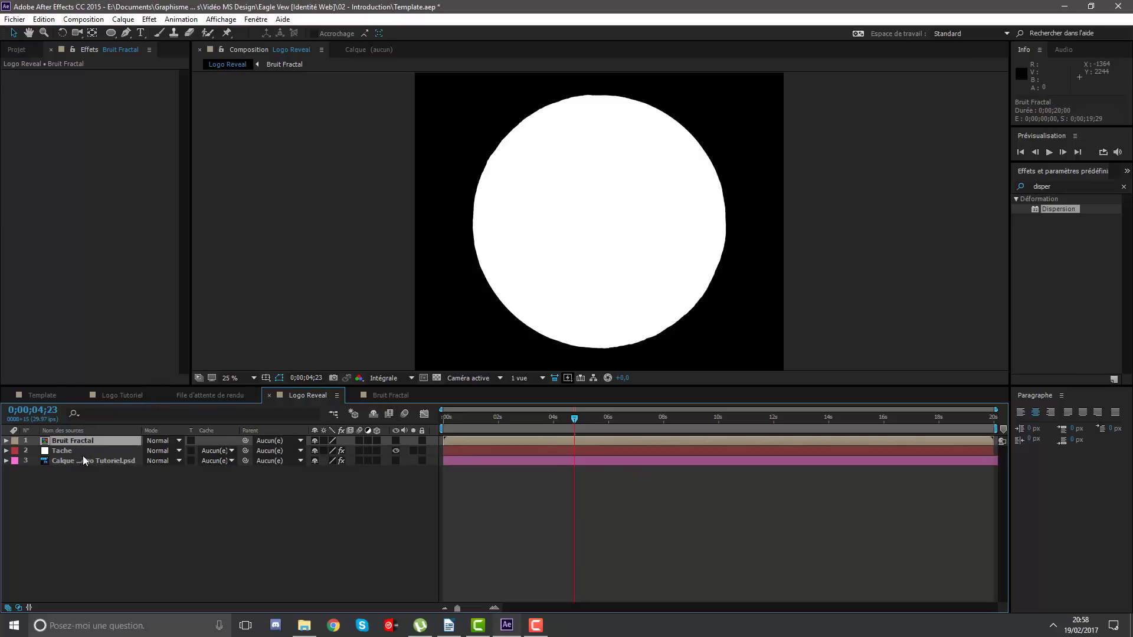
On the Tache layer's Dispersion, use Bruit Fractal as the displacement layer with the Vert vertical channel.
click(61, 451)
click(138, 85)
click(124, 88)
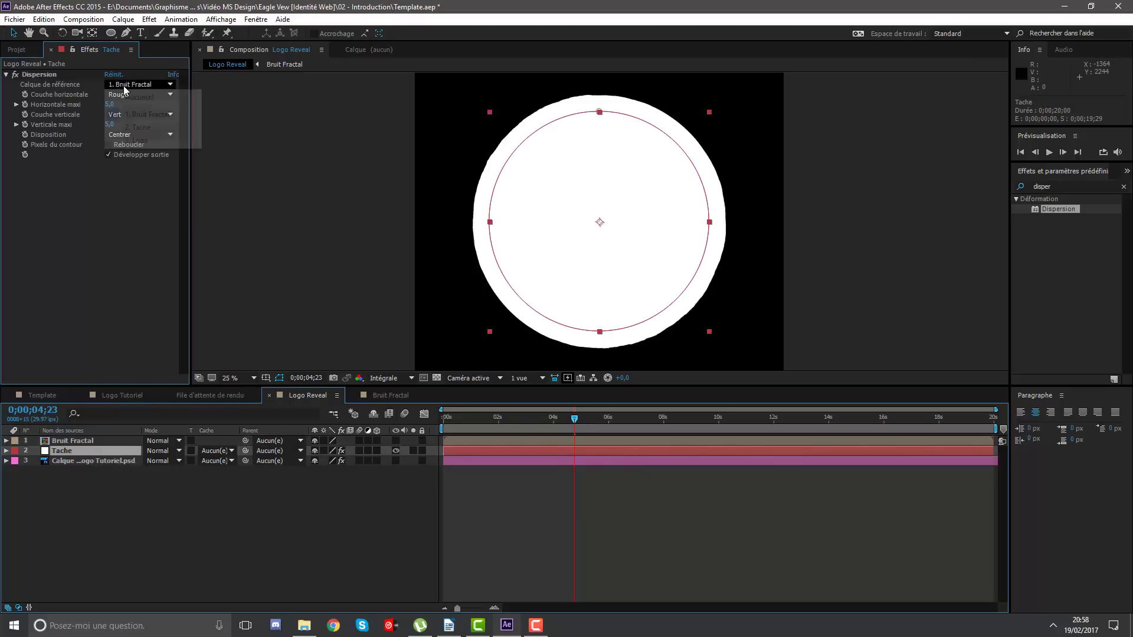
click(136, 114)
click(134, 114)
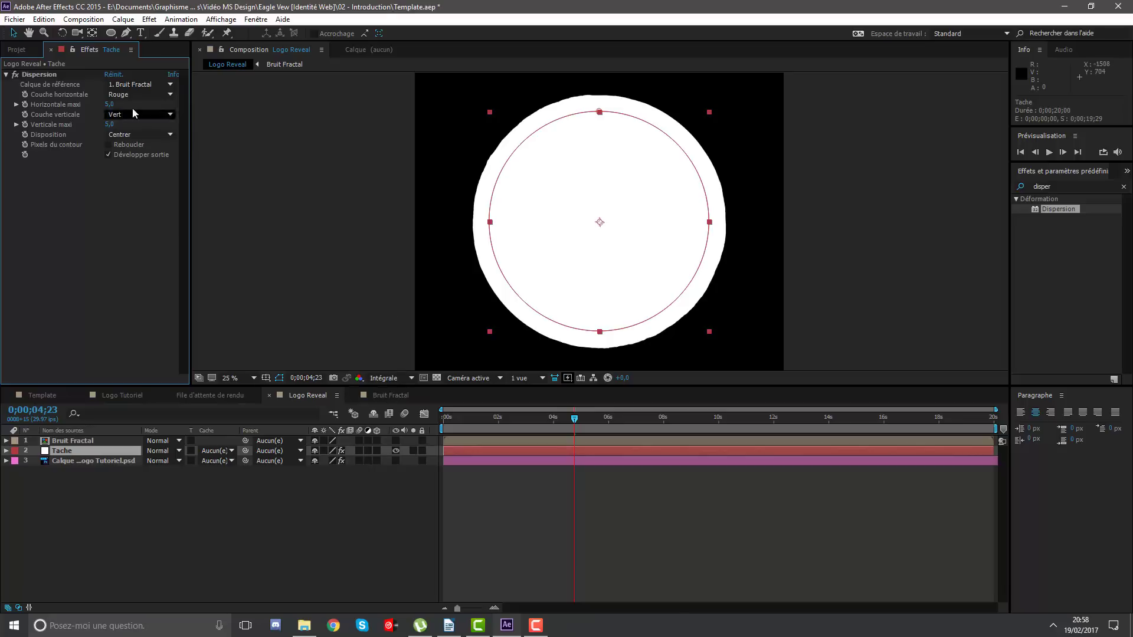
Set both horizontal and vertical maximum displacement to 150.
drag(117, 103, 141, 104)
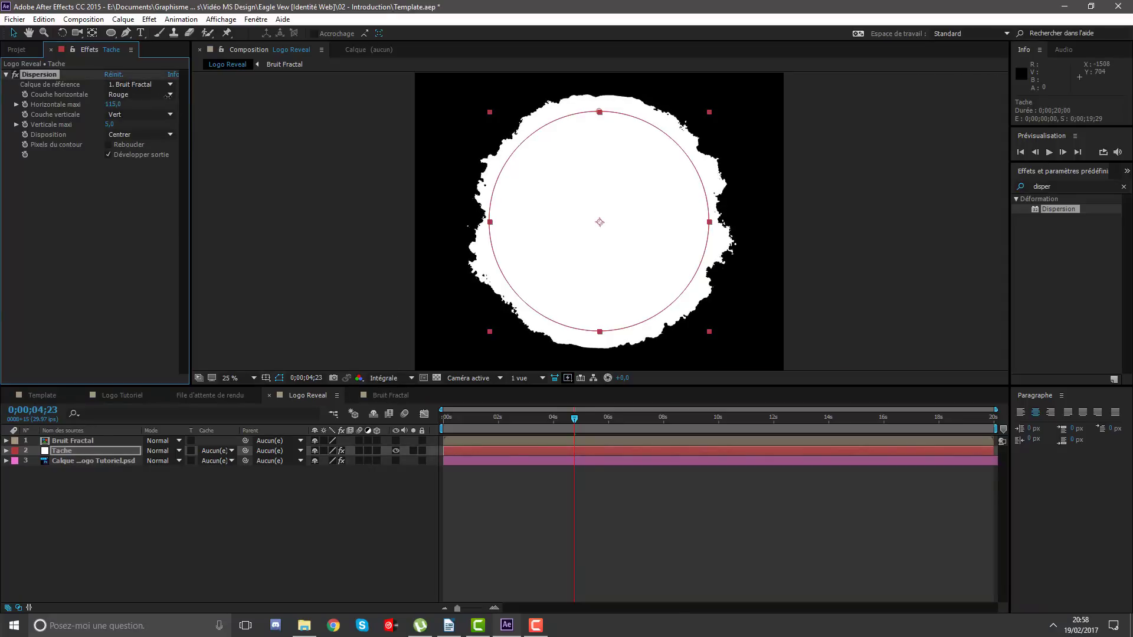
click(113, 105)
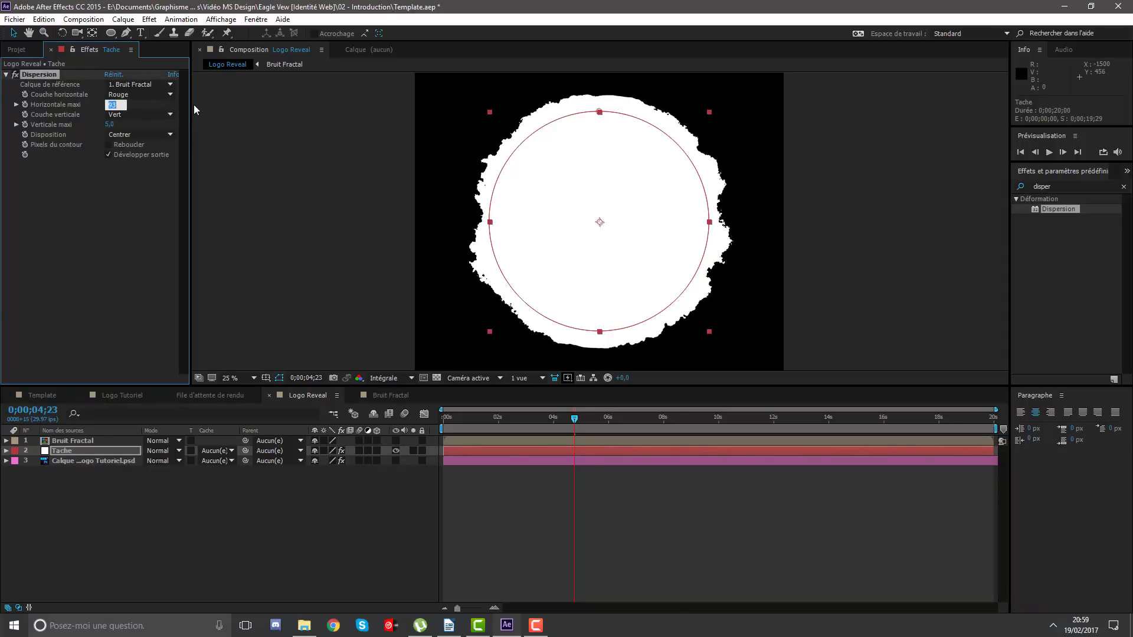
text(150)
key(Return)
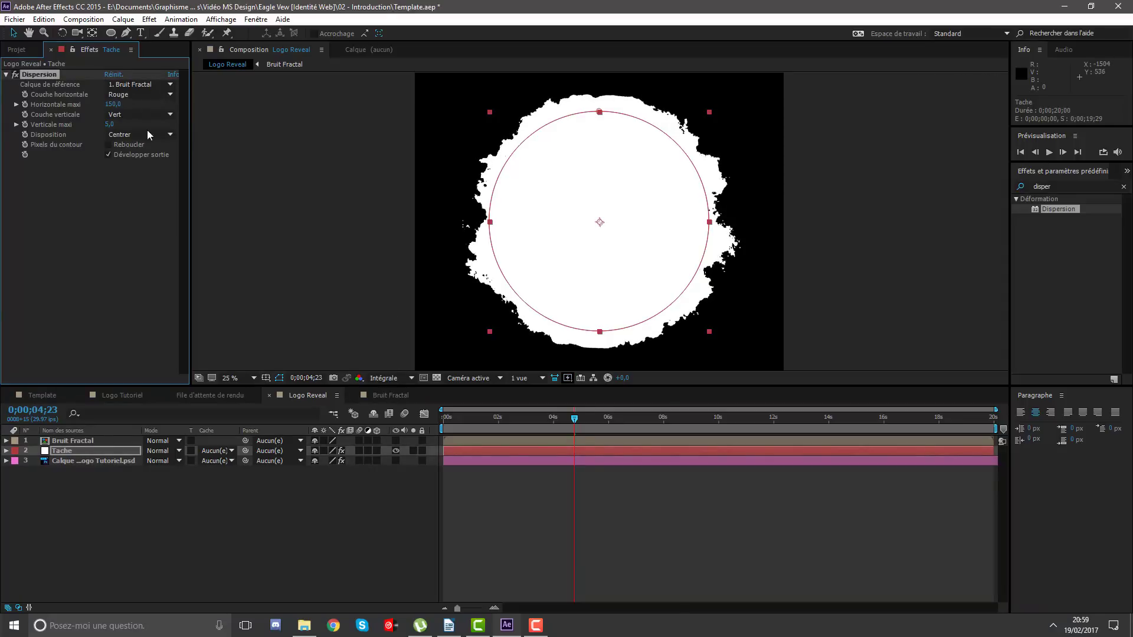
click(115, 124)
text(150)
key(Return)
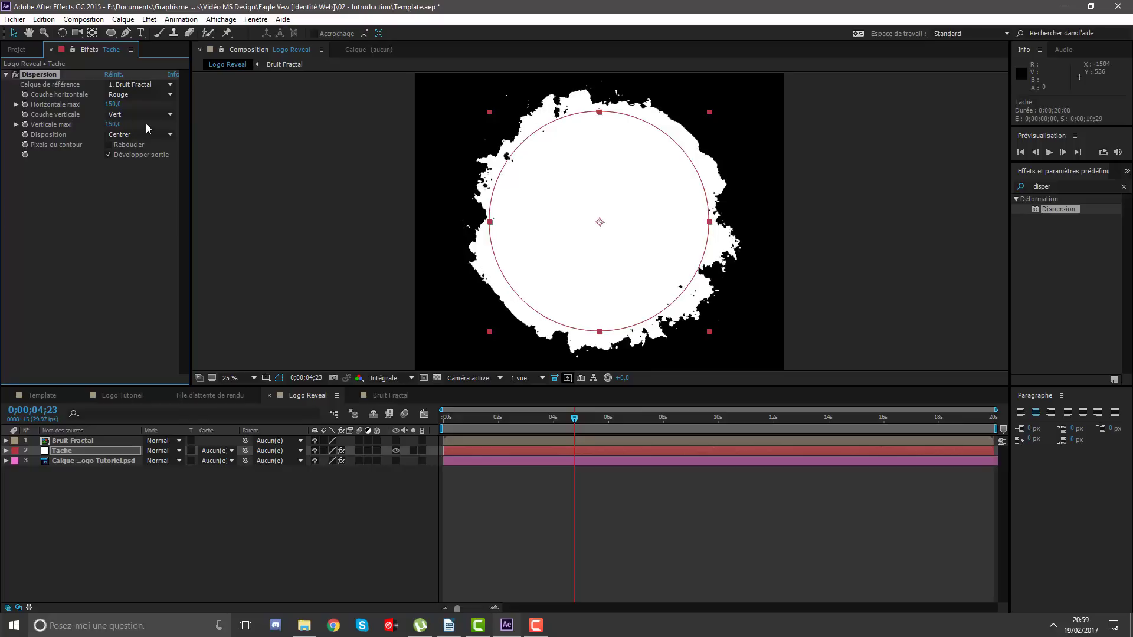
Zoom the view out, deselect Tache, and scrub back to watch the blob shrink.
key(comma)
key(comma)
key(period)
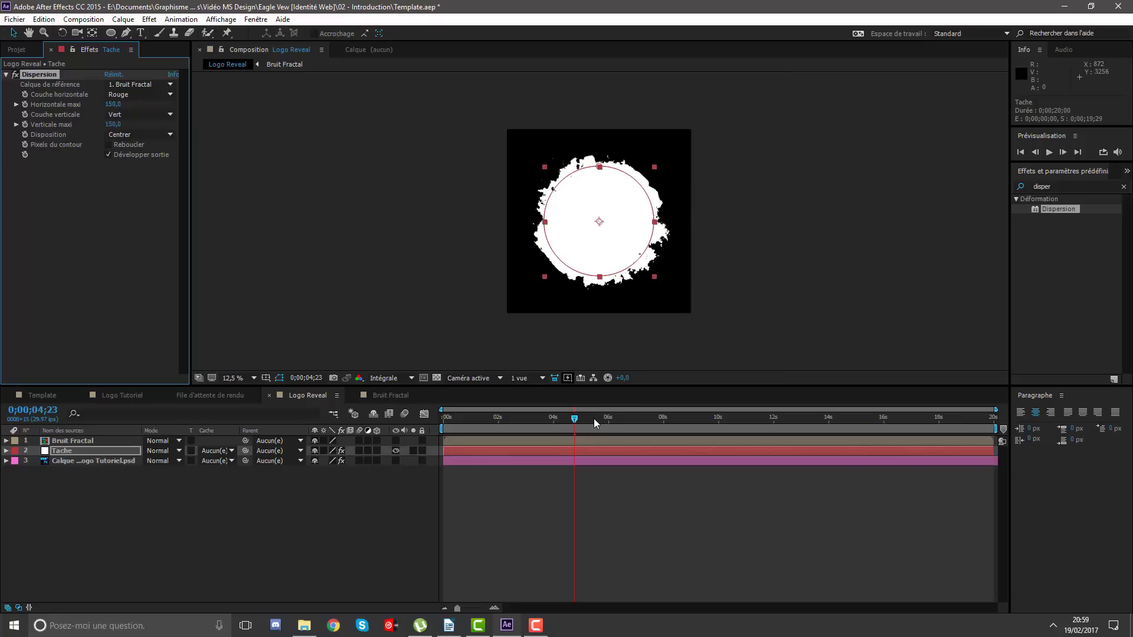
click(628, 549)
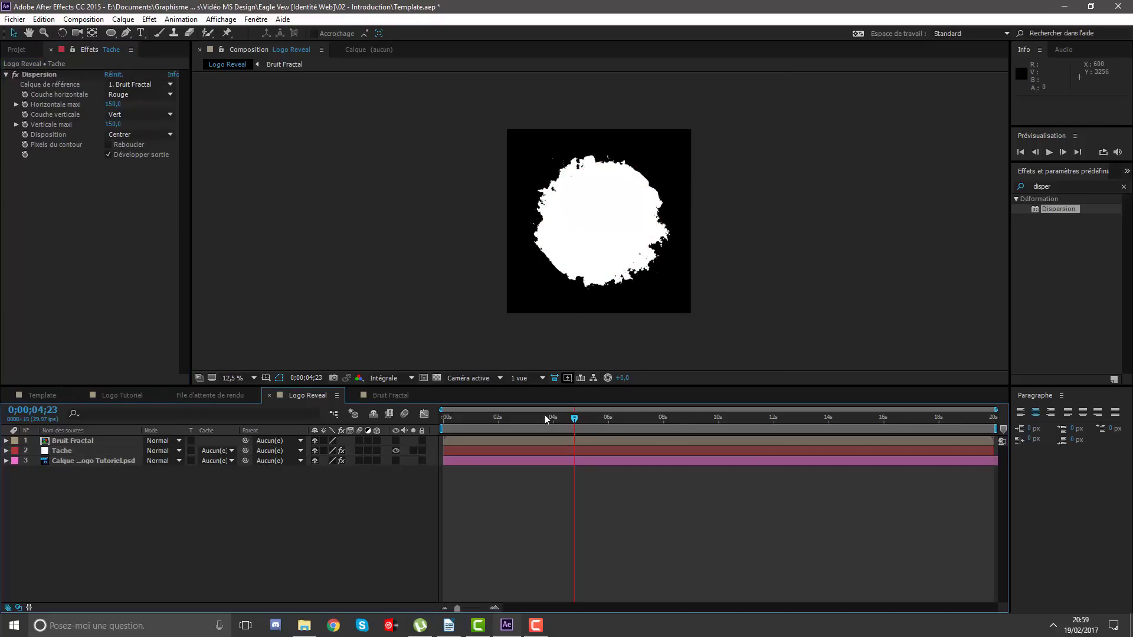
drag(572, 426, 395, 423)
Preview the growing blob from the start, stopping around 4 seconds.
key(period)
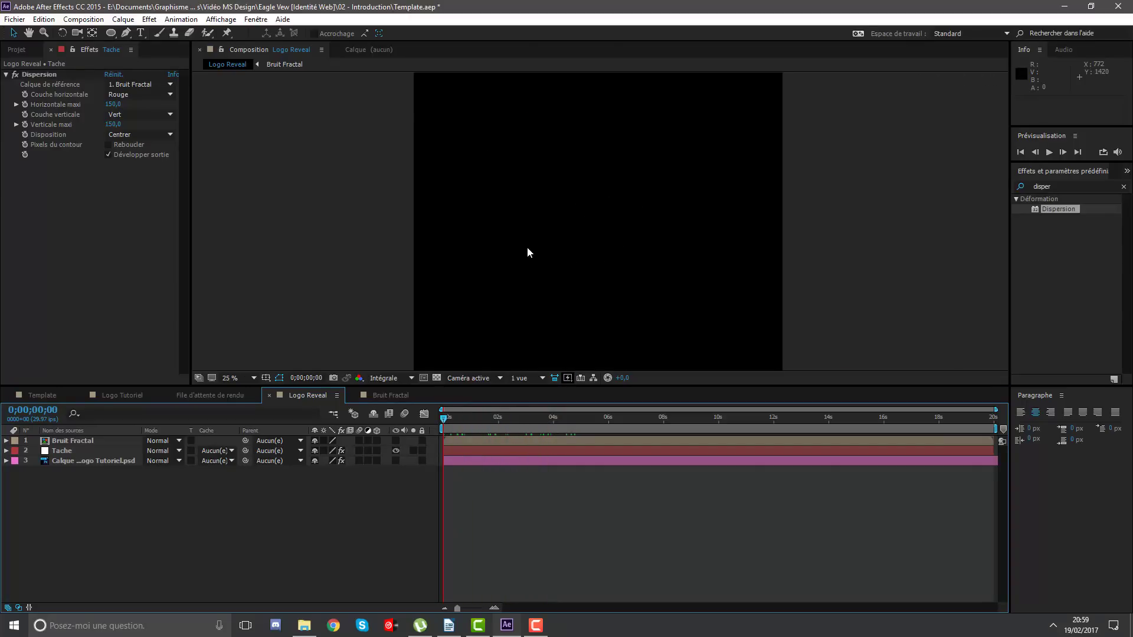
key(space)
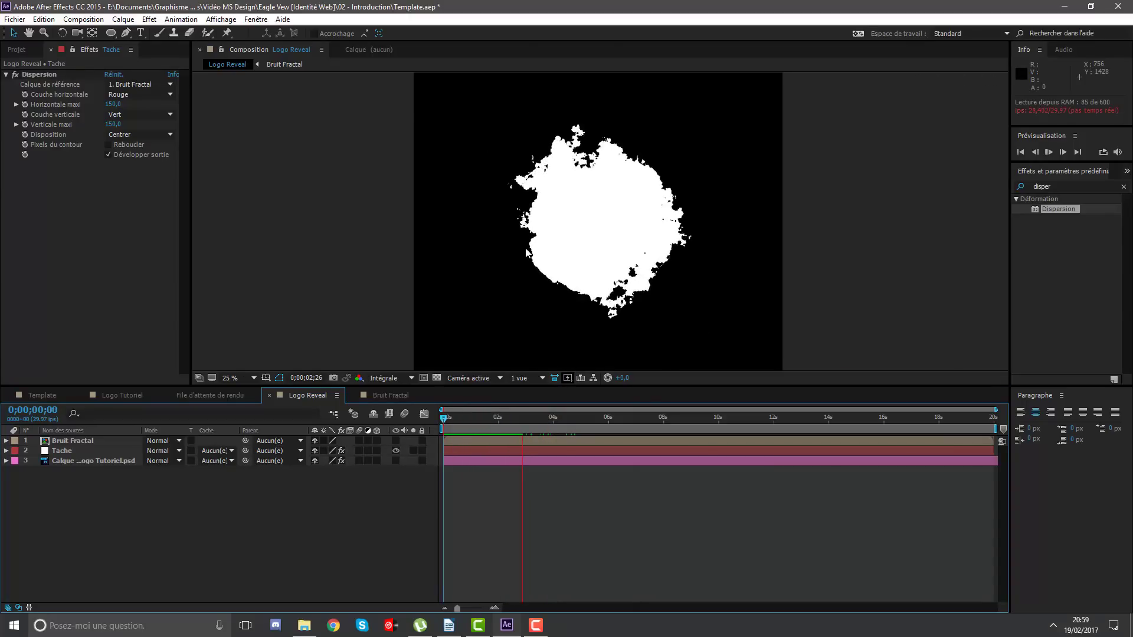
mouse_move(506, 424)
mouse_down()
mouse_move(565, 435)
mouse_move(467, 423)
mouse_up()
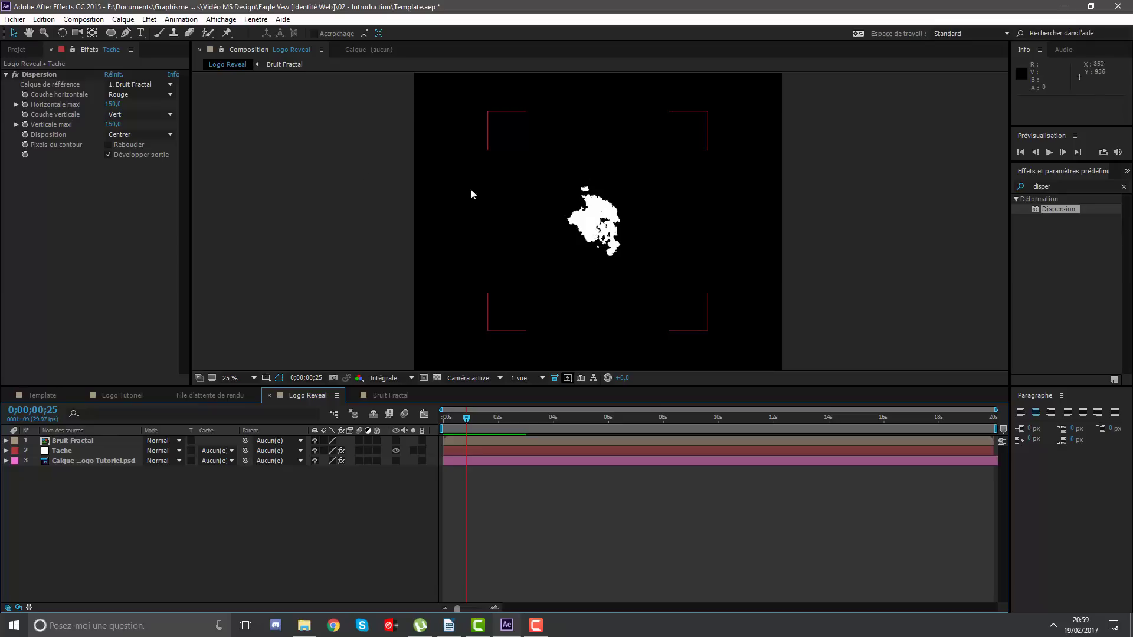
Lower the horizontal and vertical maximum displacement to 100.
click(113, 104)
text(100)
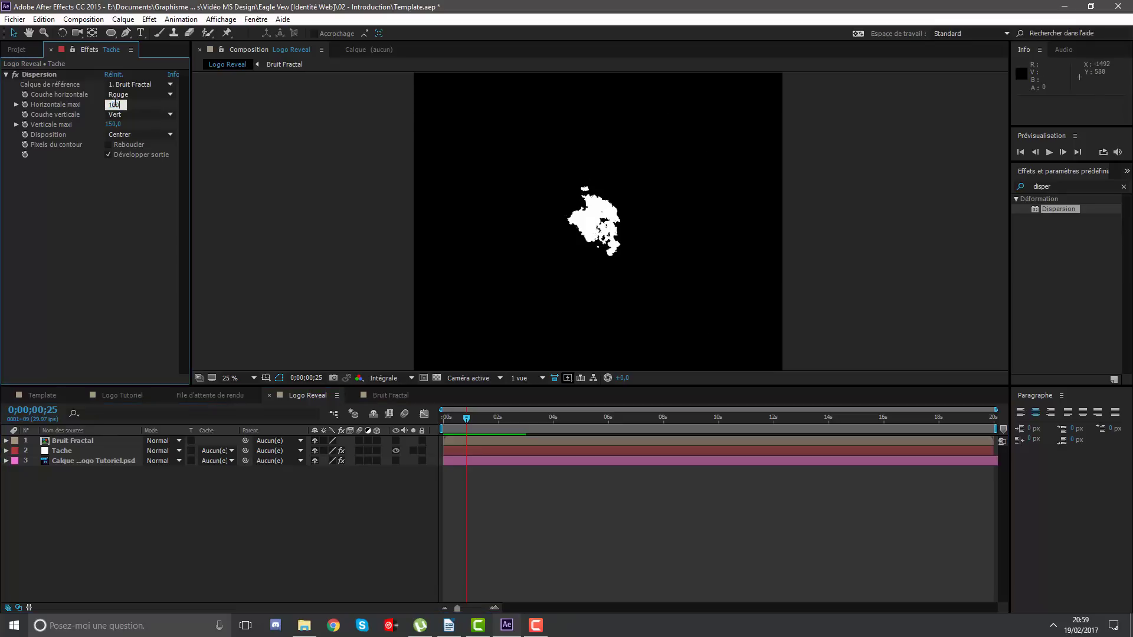
key(Return)
click(112, 124)
text(100)
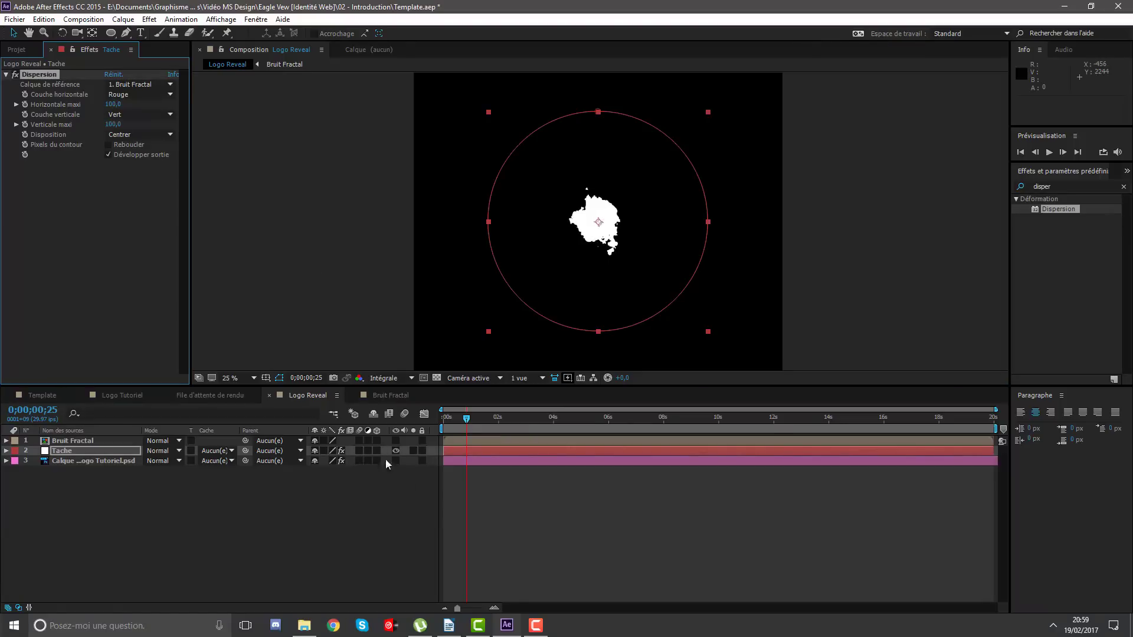
mouse_move(468, 419)
mouse_down()
mouse_move(576, 437)
mouse_move(483, 437)
mouse_move(423, 413)
mouse_up()
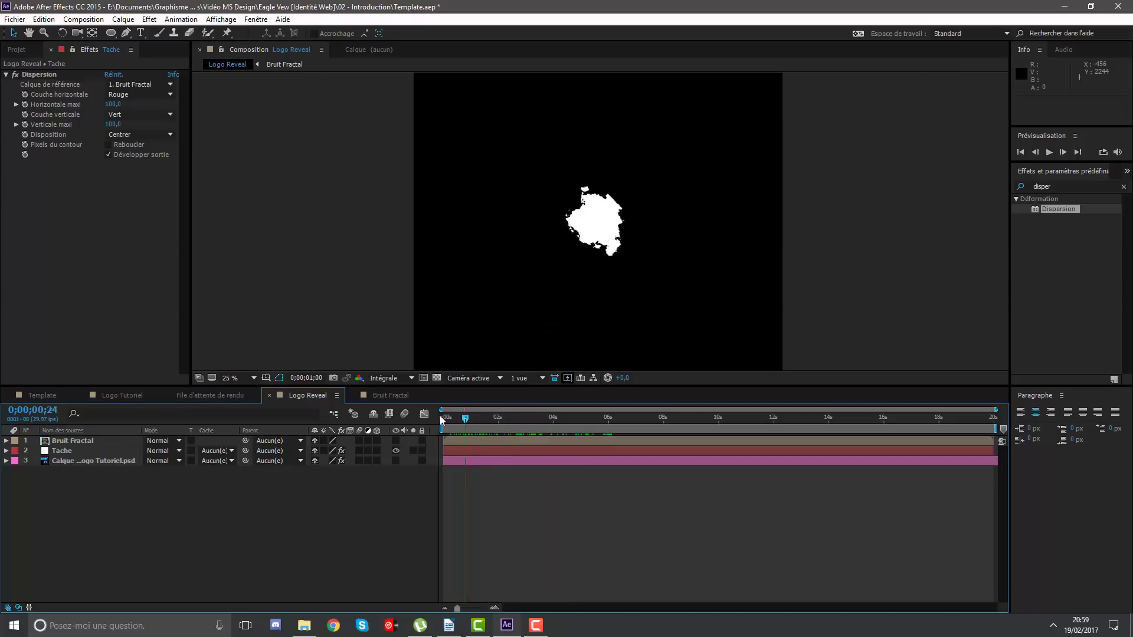
Select Tache and Bruit Fractal and precompose them into a new comp named 'Alpha'.
click(71, 454)
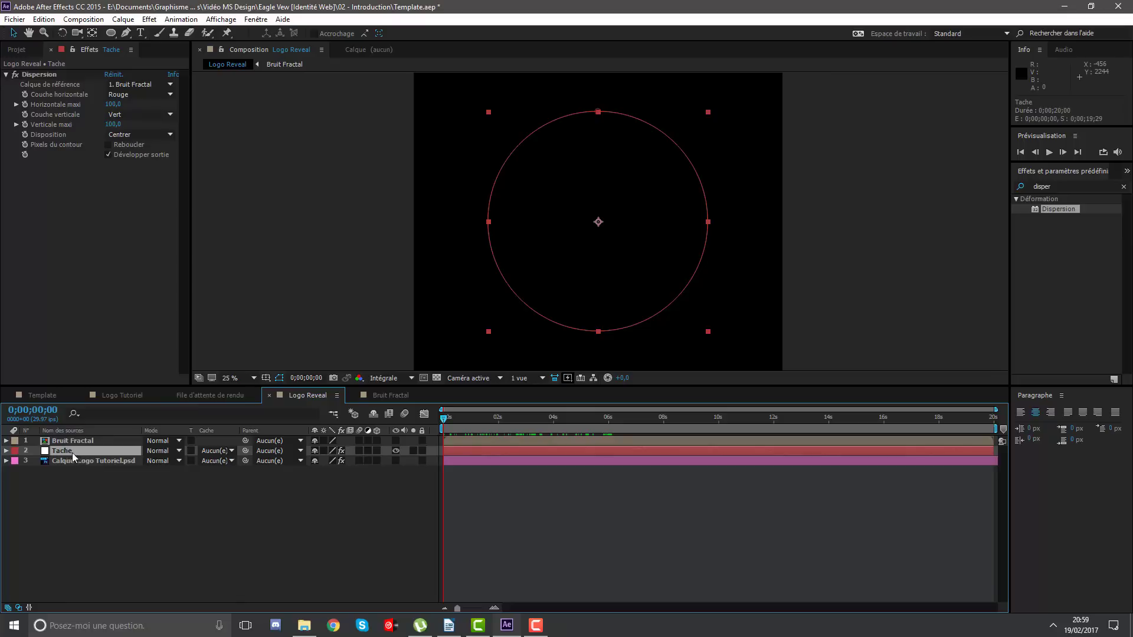
ctrl+click(66, 441)
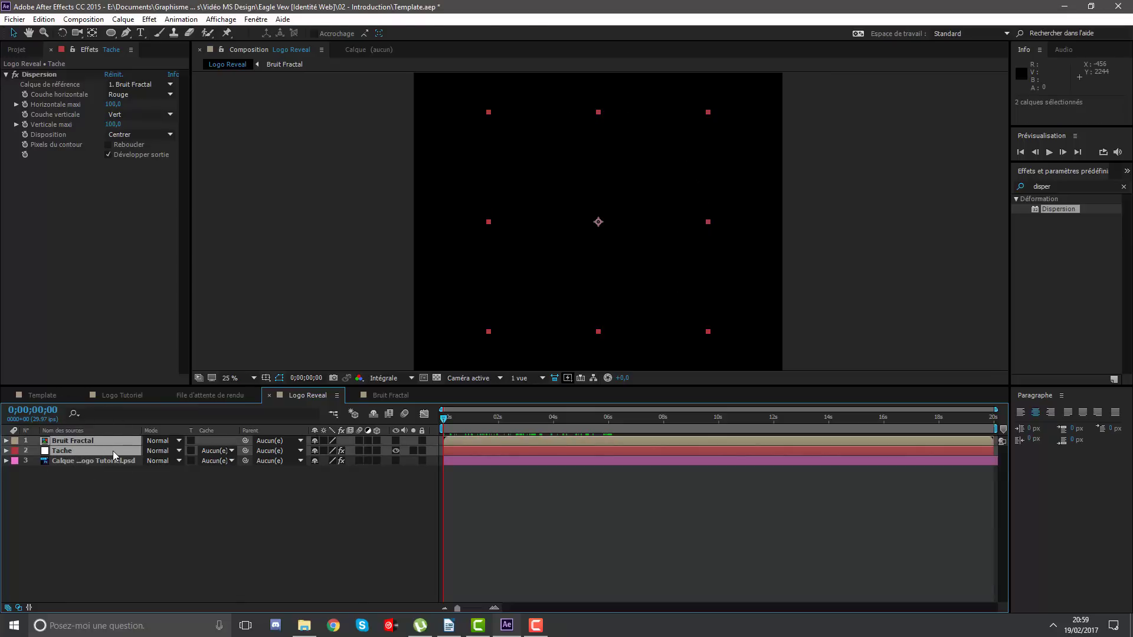
key(ctrl+shift+c)
drag(473, 203, 194, 137)
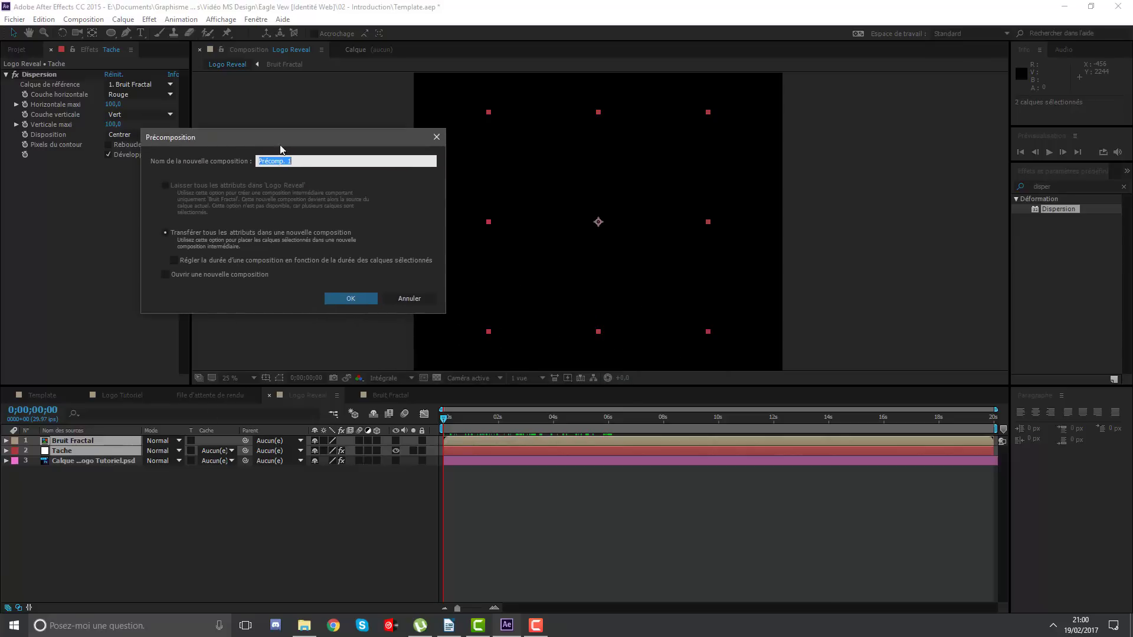
click(407, 298)
click(86, 21)
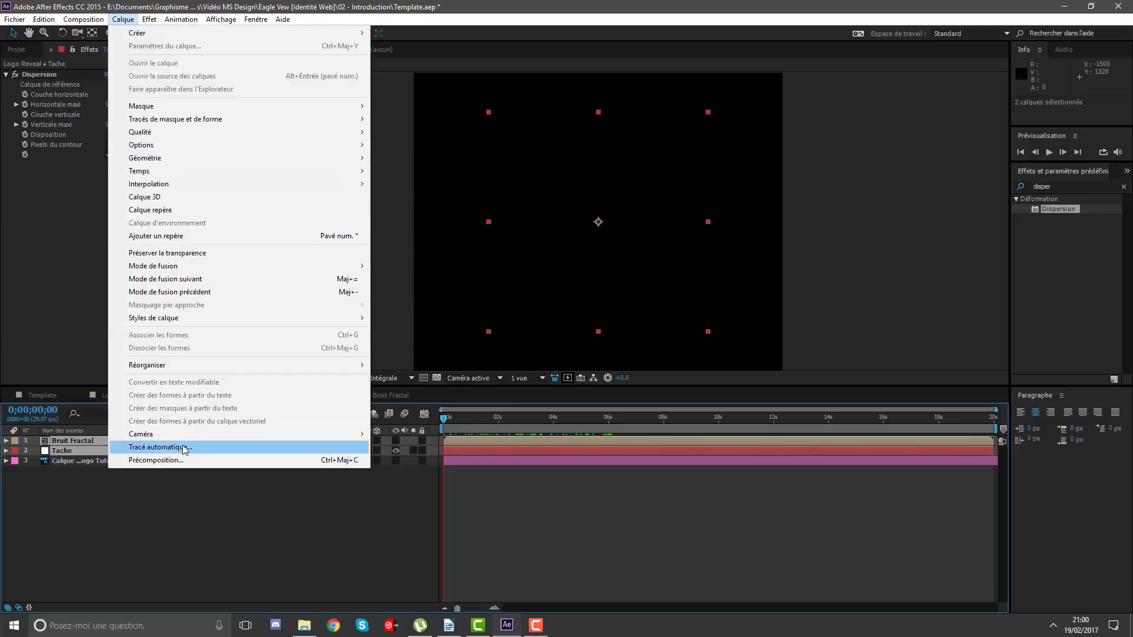
click(185, 461)
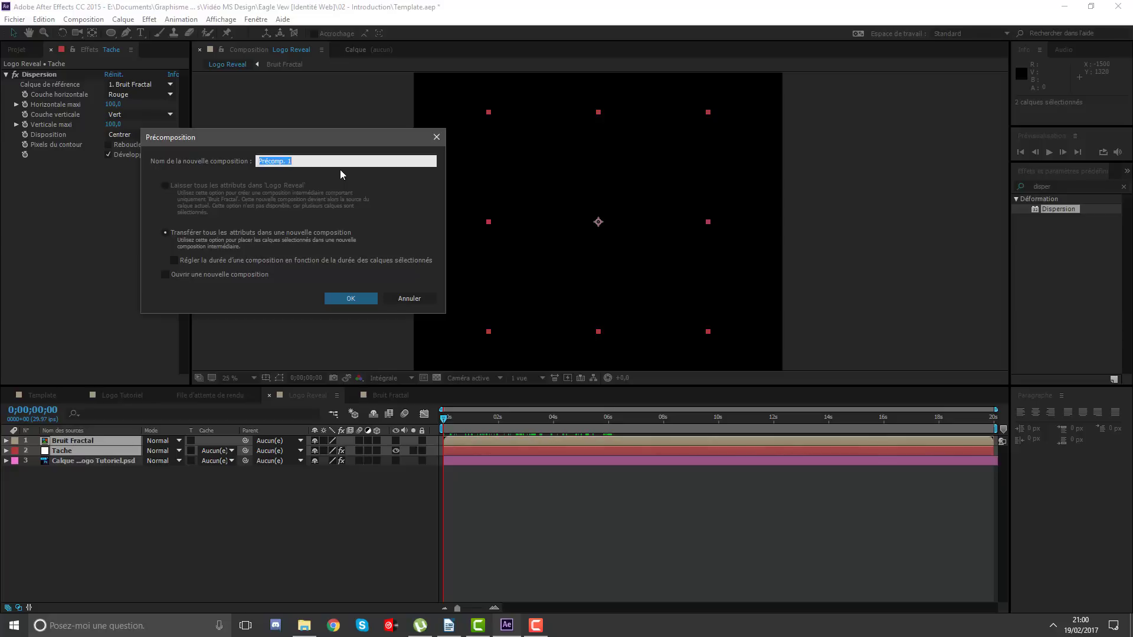
text(Alpha)
key(Return)
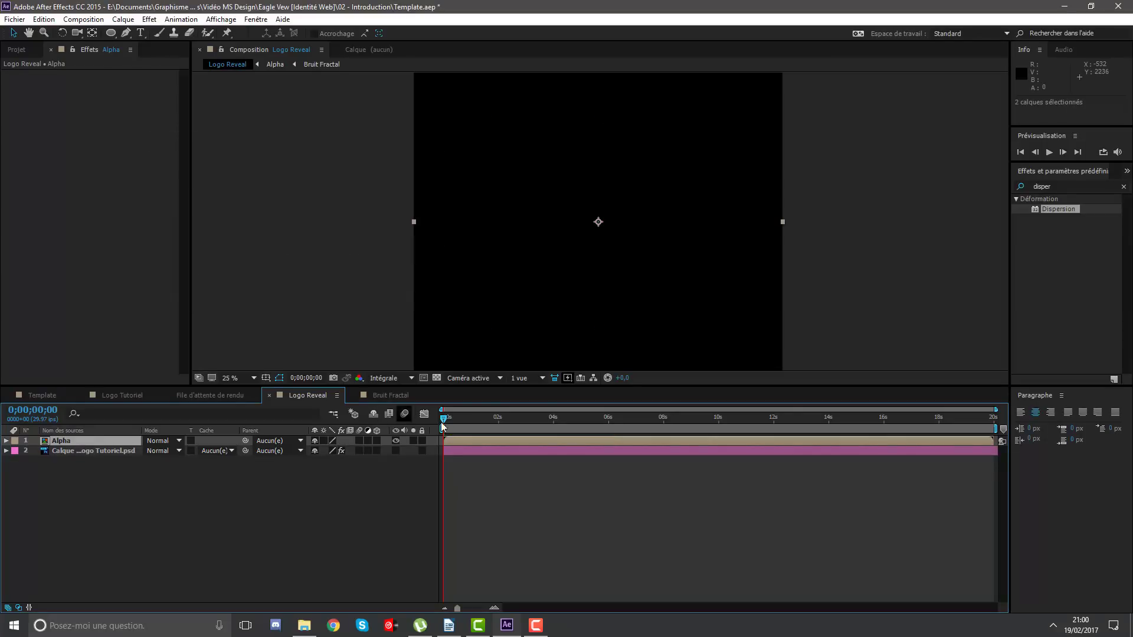
Reorder the logo and Alpha layers at 2 seconds, hiding Alpha to see the logo outline.
mouse_move(463, 417)
mouse_down()
mouse_move(506, 417)
mouse_move(491, 417)
mouse_up()
click(93, 451)
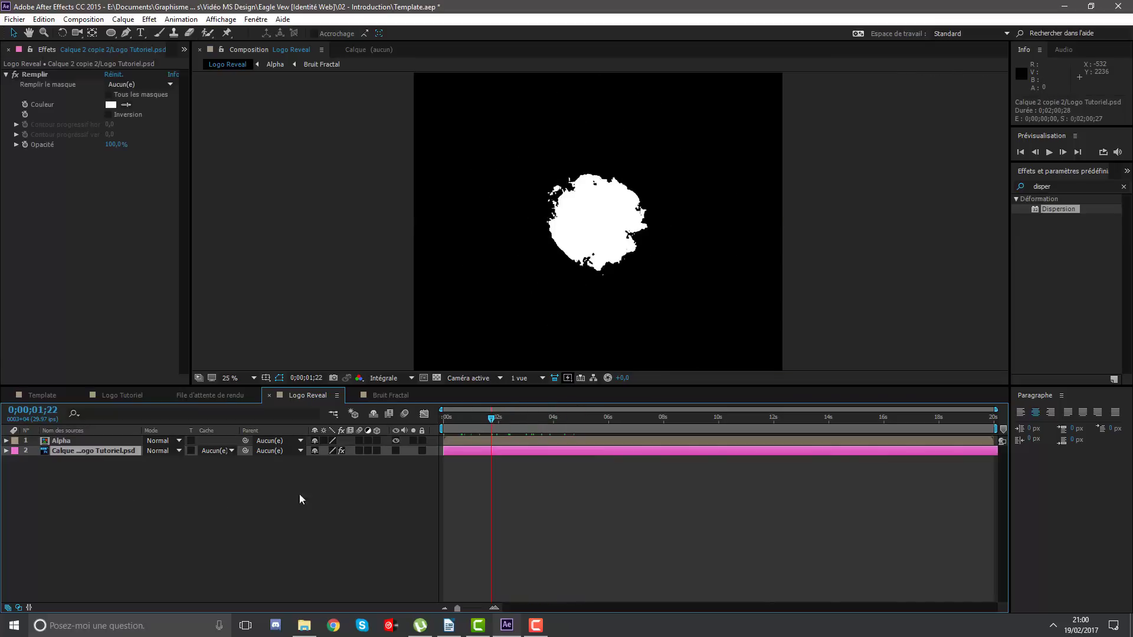
click(396, 450)
click(395, 441)
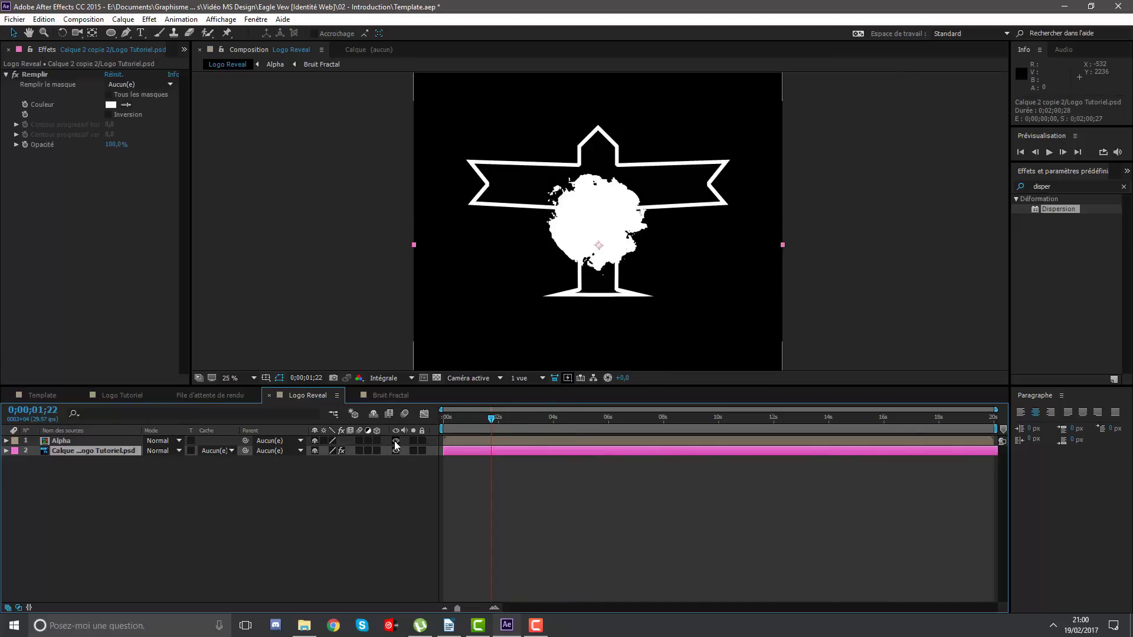
drag(98, 453, 80, 437)
click(481, 505)
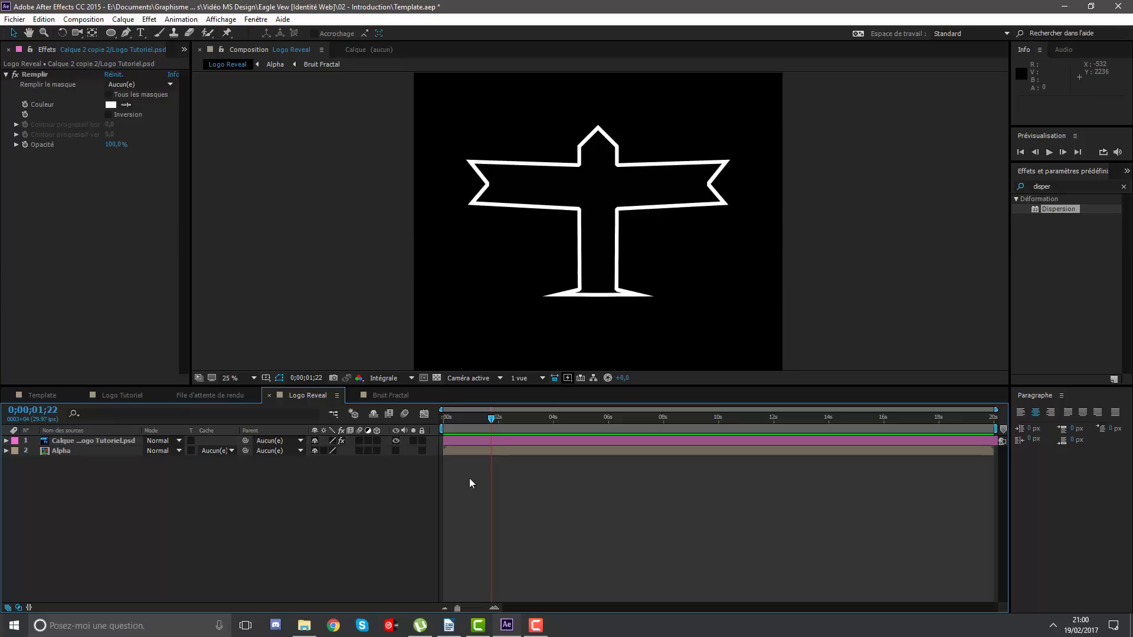
Try an alpha track matte on the Alpha layer, then remove it again.
click(94, 441)
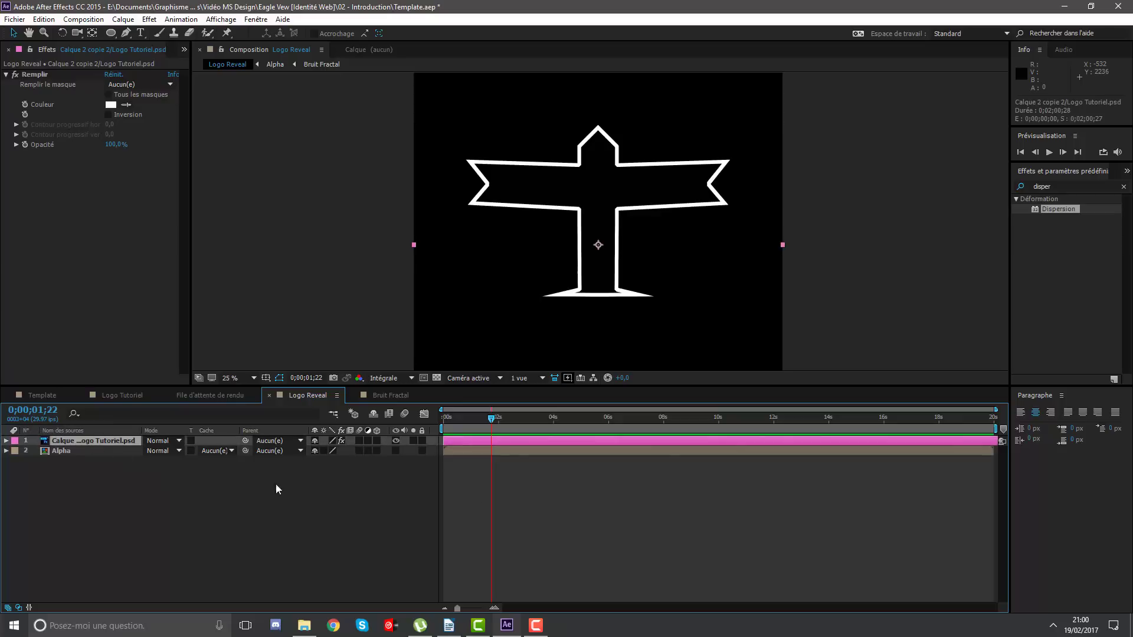
click(71, 451)
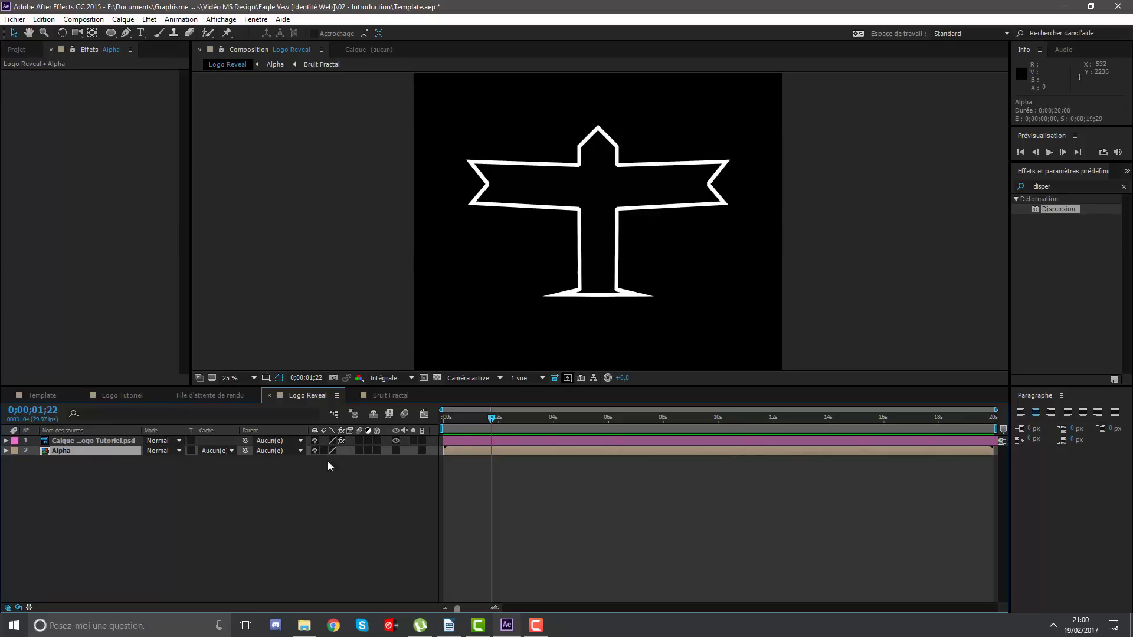
click(394, 451)
click(395, 451)
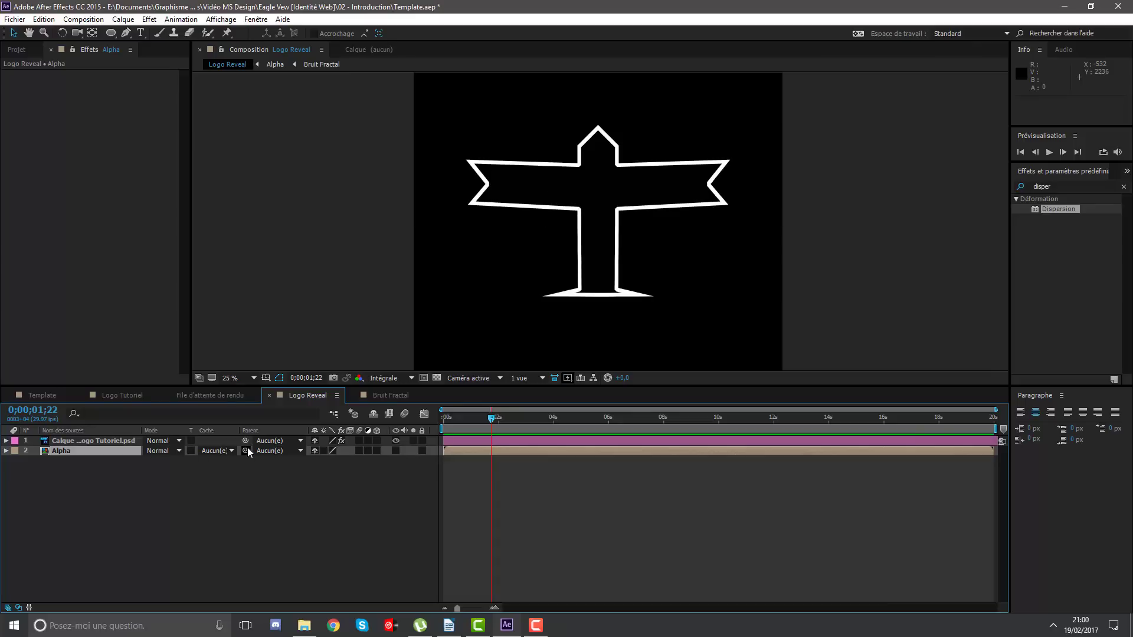
click(216, 450)
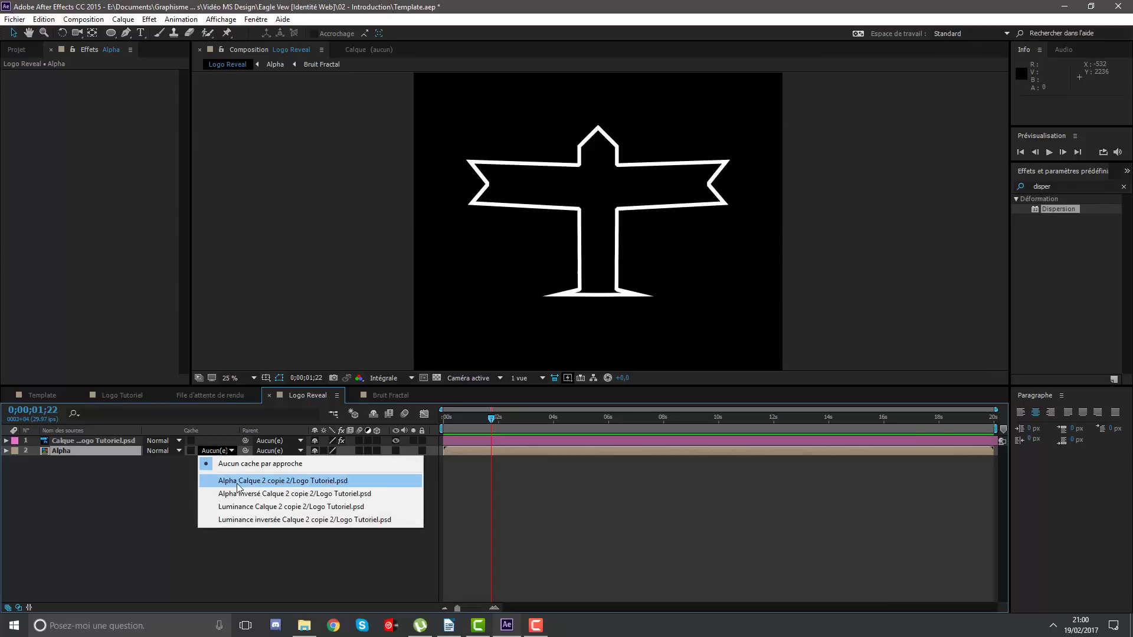
click(237, 481)
click(216, 452)
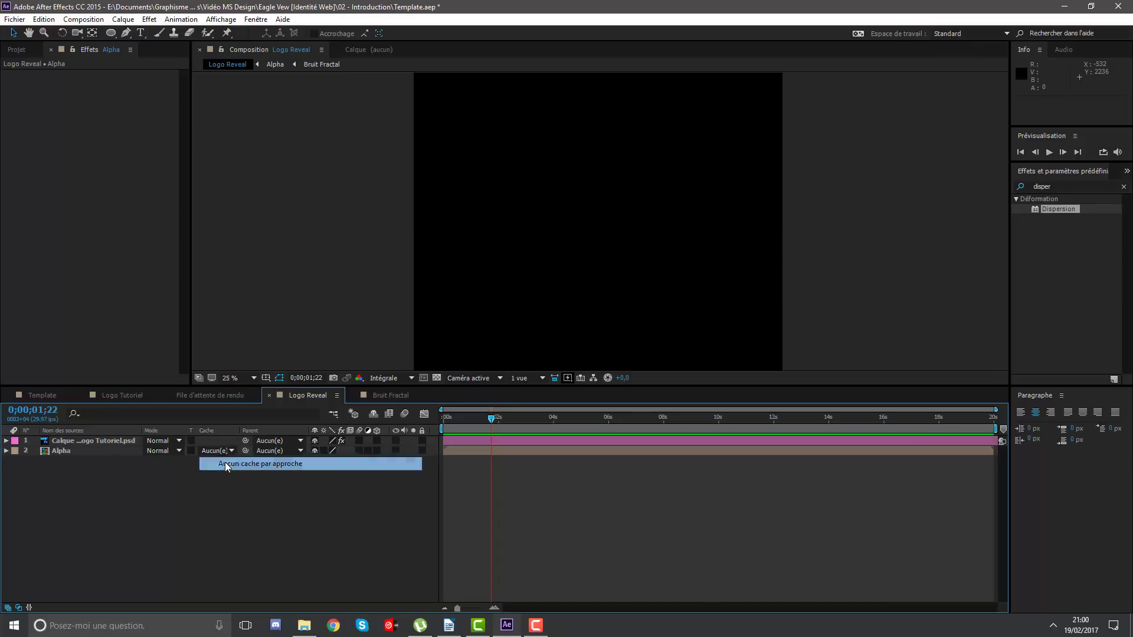
click(225, 462)
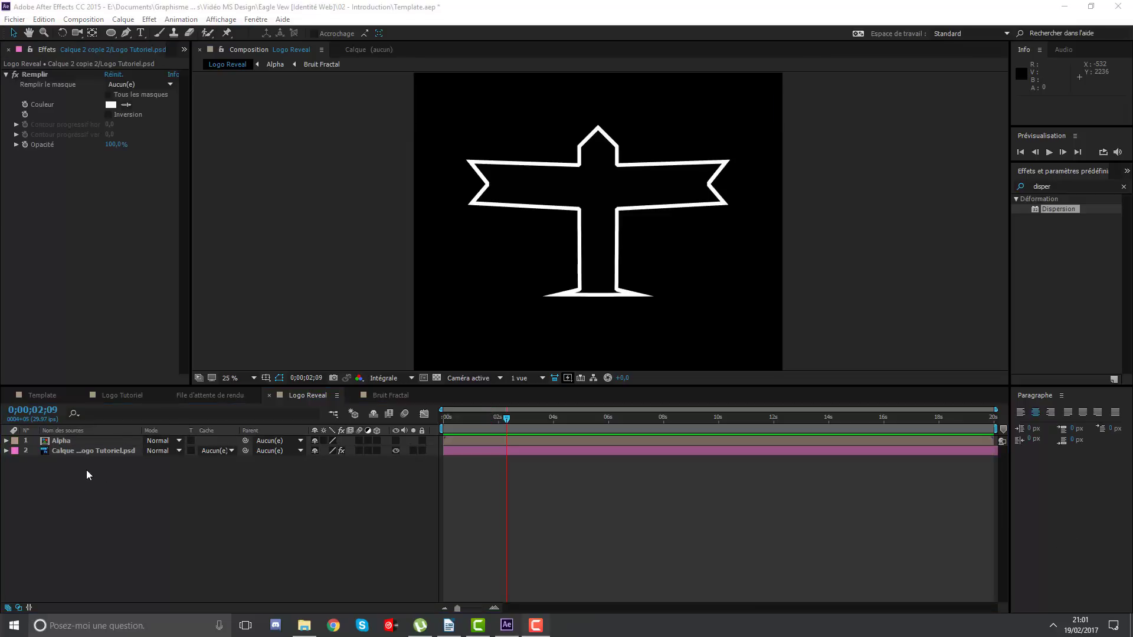
Set the logo layer's track matte to use the Alpha layer as an alpha matte.
click(77, 456)
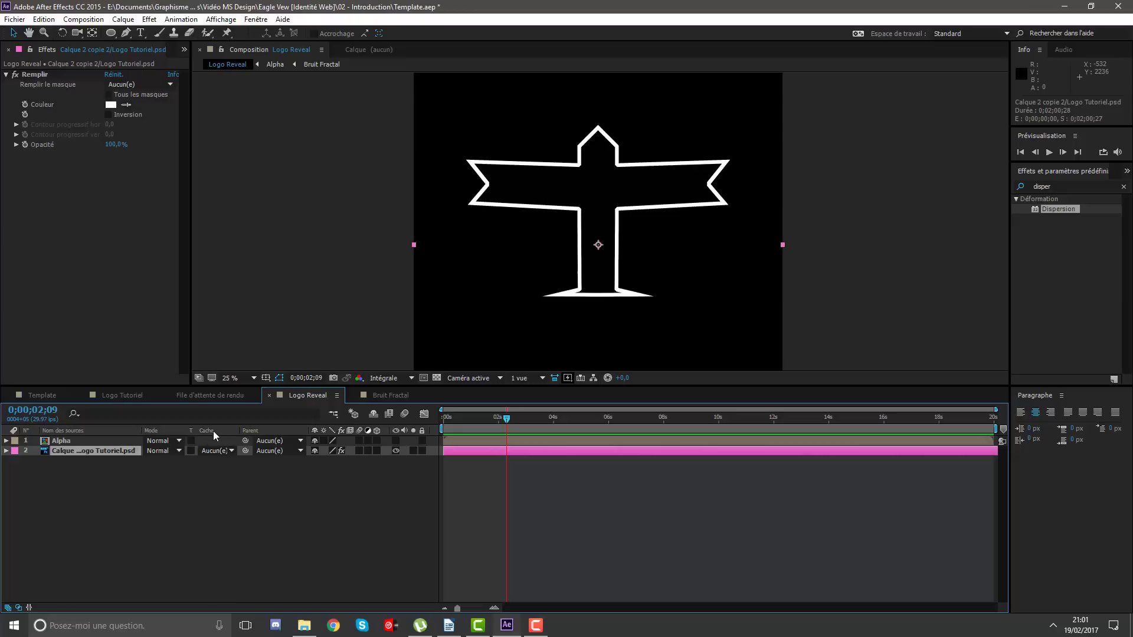
click(212, 451)
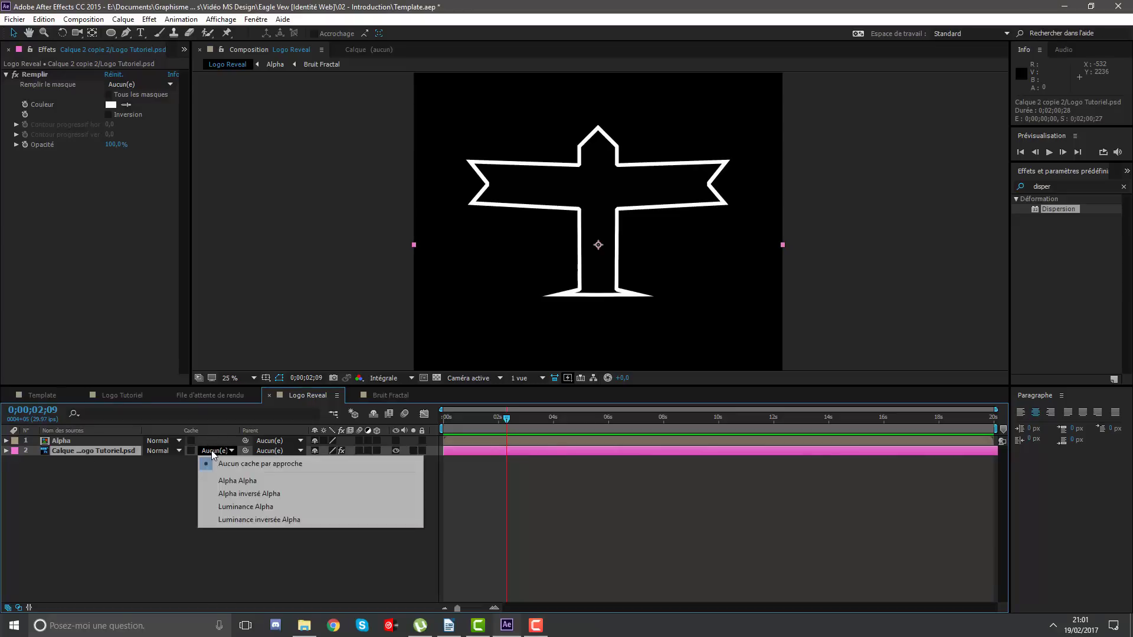
click(232, 480)
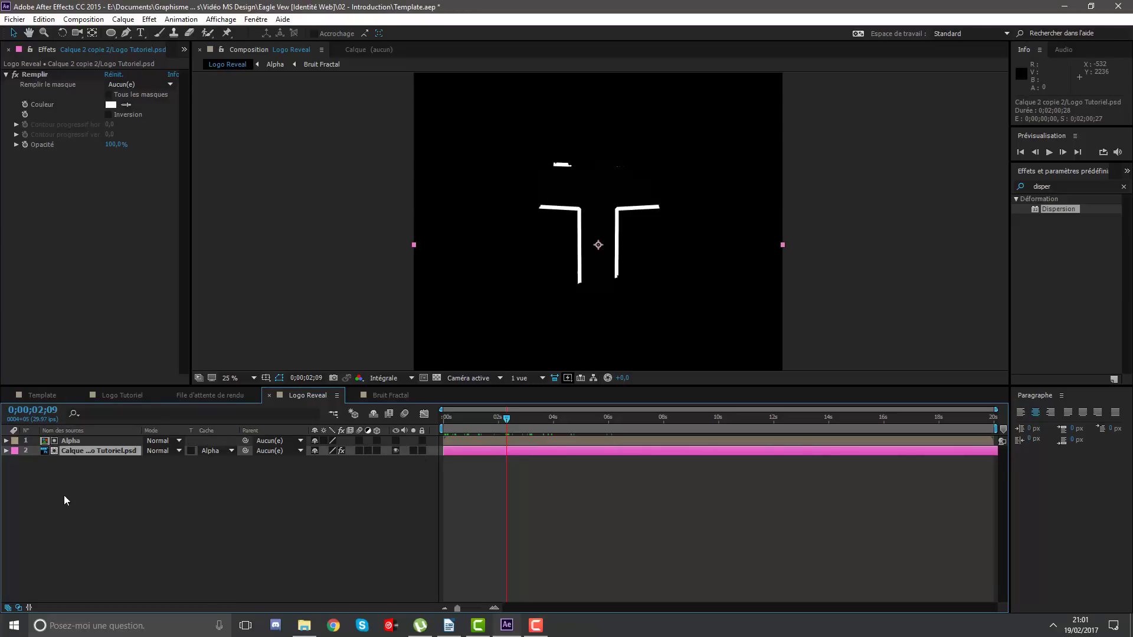
click(211, 451)
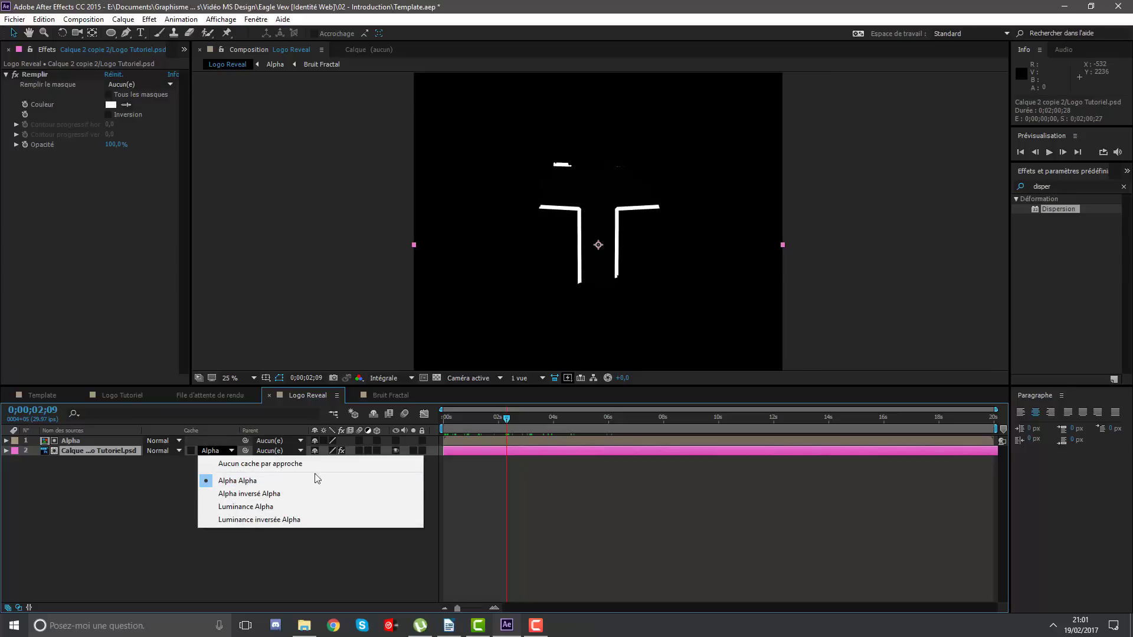
click(561, 515)
Scrub back and forth through the timeline to inspect the matte reveal.
mouse_move(518, 418)
mouse_down()
mouse_move(471, 413)
mouse_move(552, 396)
mouse_up()
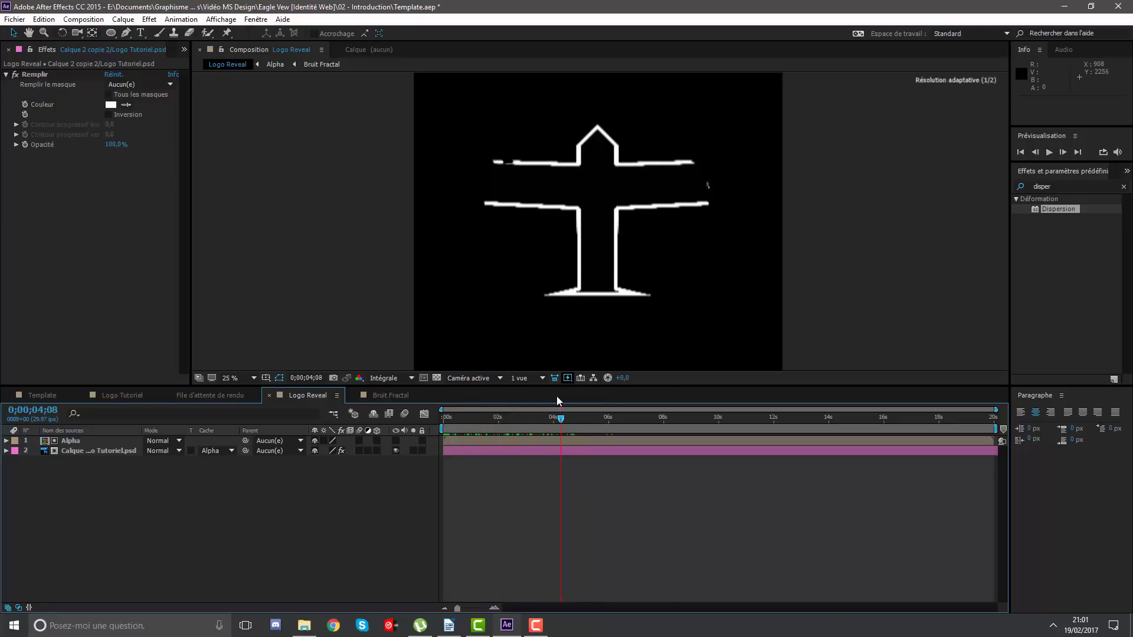
scroll(501, 160, up, 3)
scroll(533, 229, down, 1)
scroll(533, 229, up, 4)
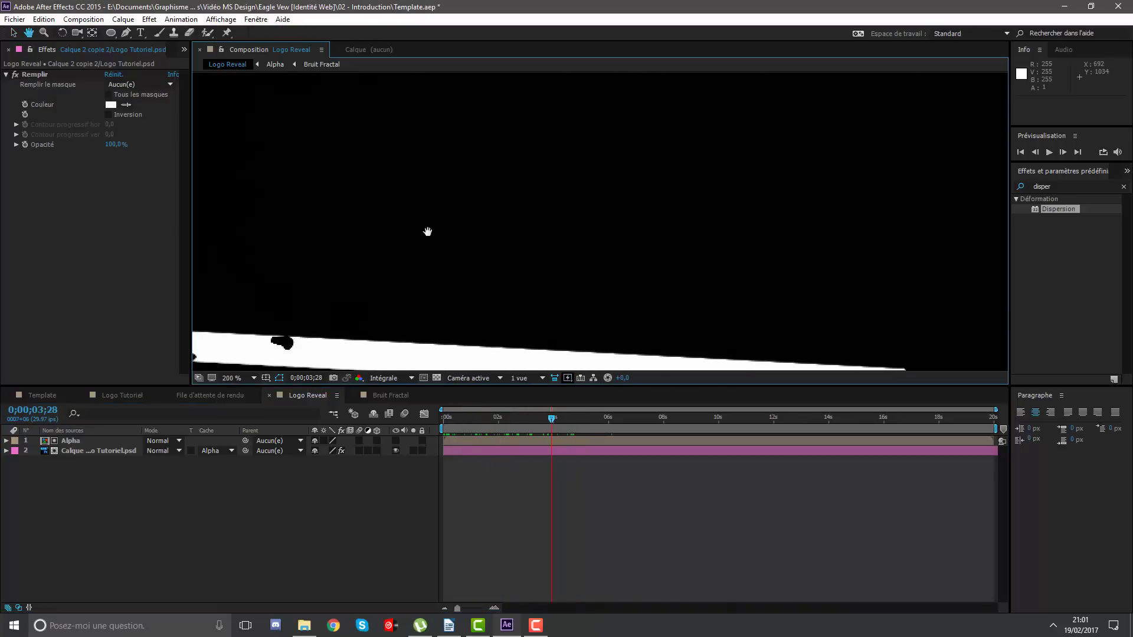
drag(553, 422, 523, 419)
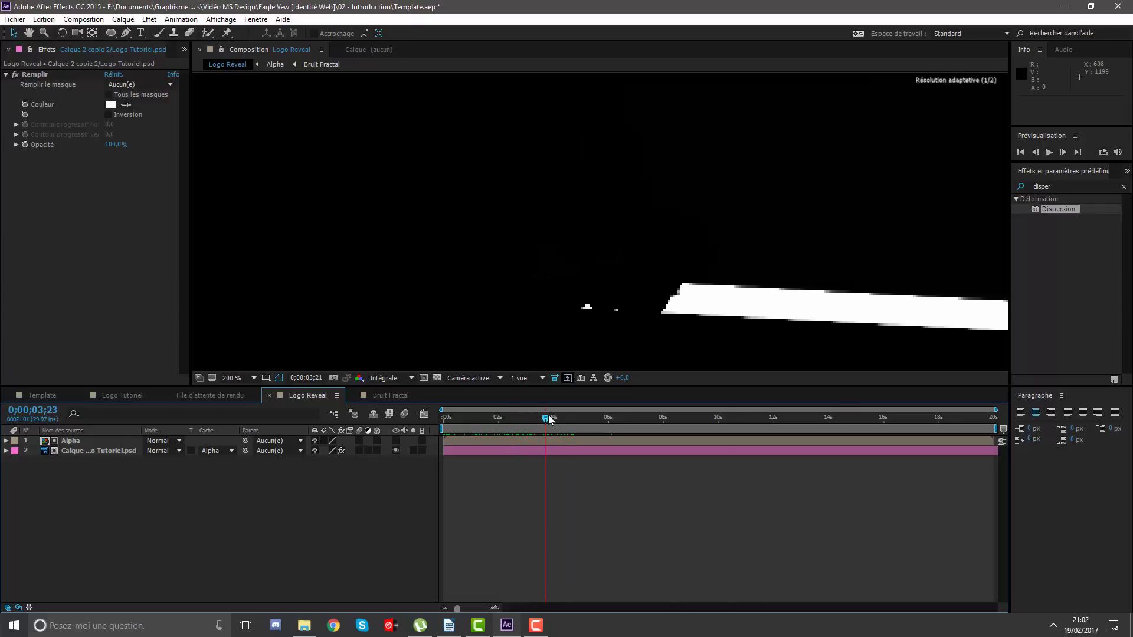
drag(523, 419, 554, 418)
scroll(620, 248, down, 2)
scroll(620, 248, down, 2)
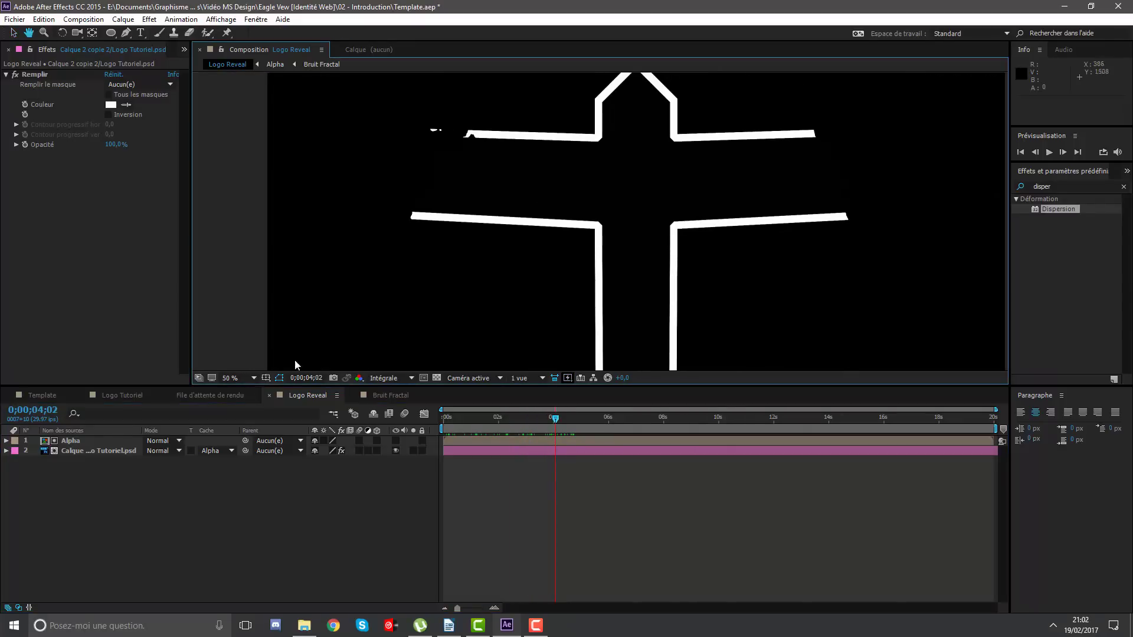
Fit the whole composition in the viewer and move to a partly drawn logo frame.
click(230, 378)
click(249, 407)
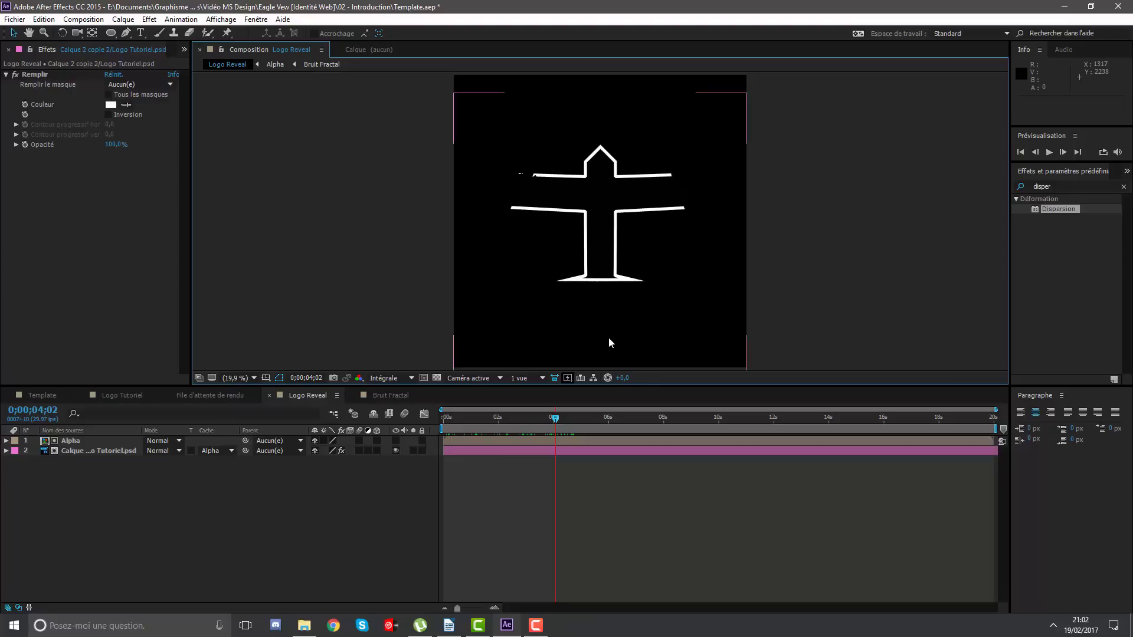
drag(551, 413, 493, 427)
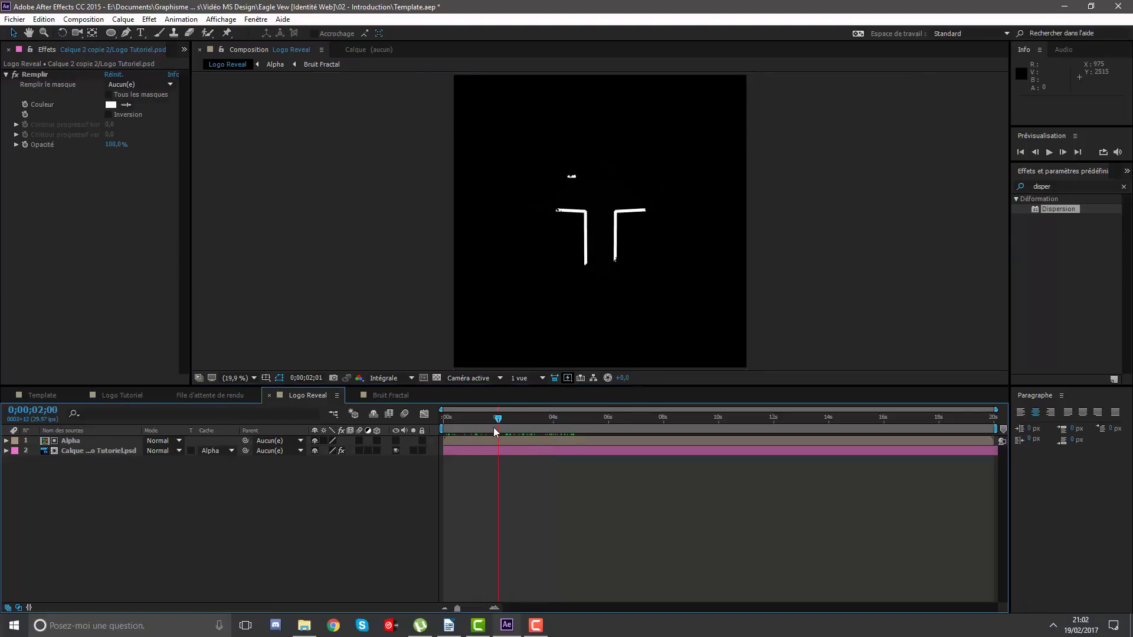
scroll(621, 245, up, 2)
scroll(600, 227, up, 3)
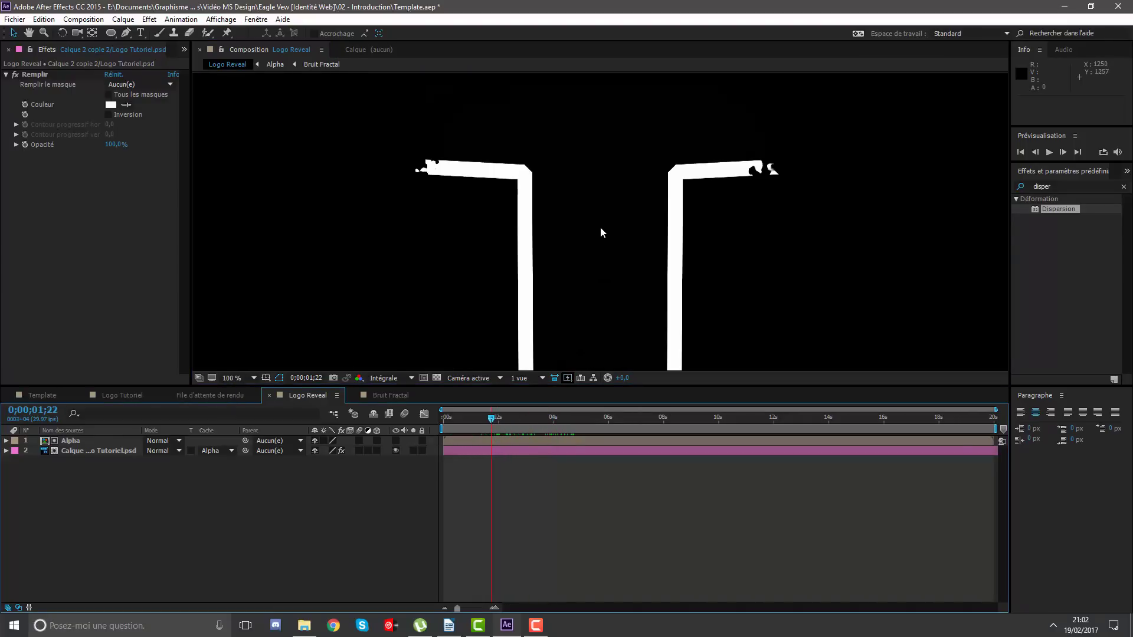
scroll(590, 224, down, 2)
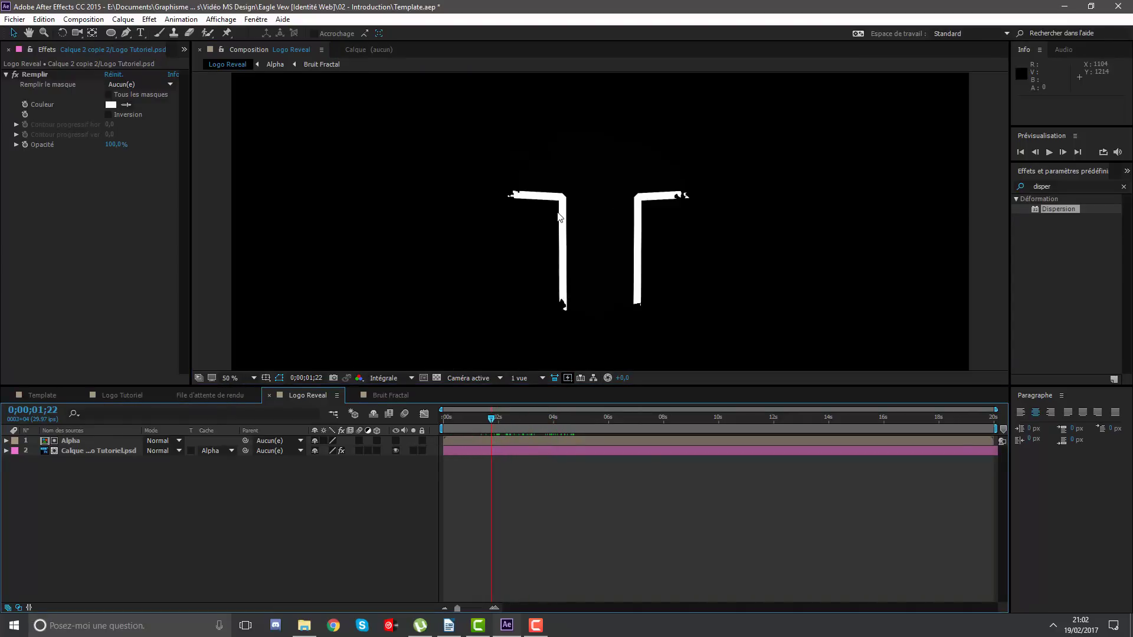
scroll(564, 211, down, 2)
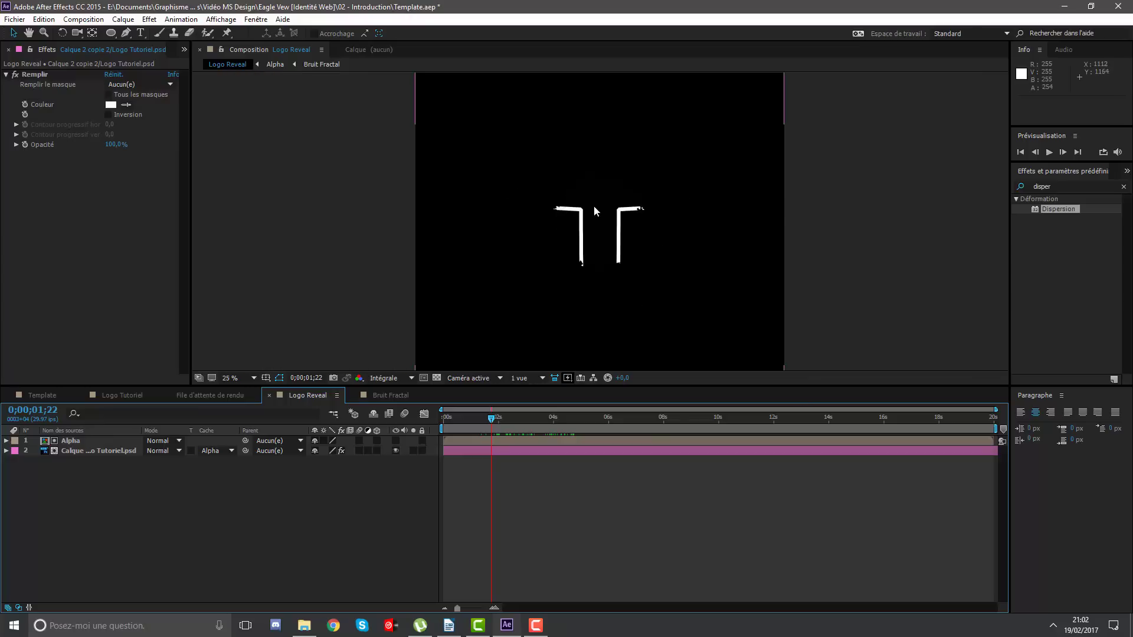
drag(496, 418, 529, 420)
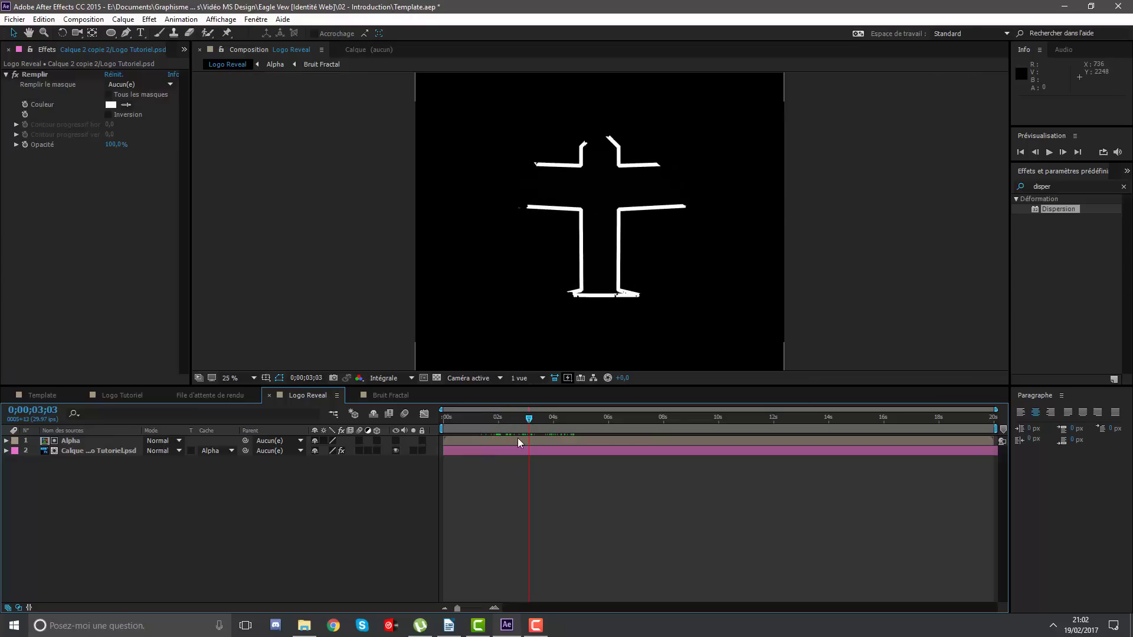
Nudge the Alpha matte layer upward to position Y 1026.
click(518, 440)
scroll(597, 265, down, 1)
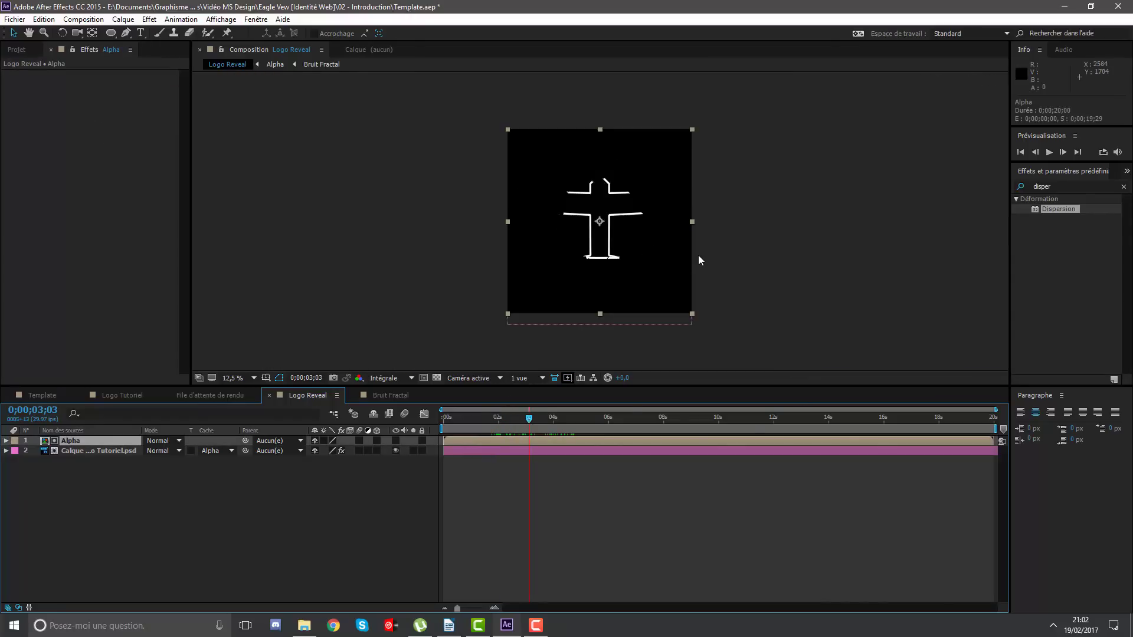
key(shift+Up)
key(shift+Up)
key(shift+Up)
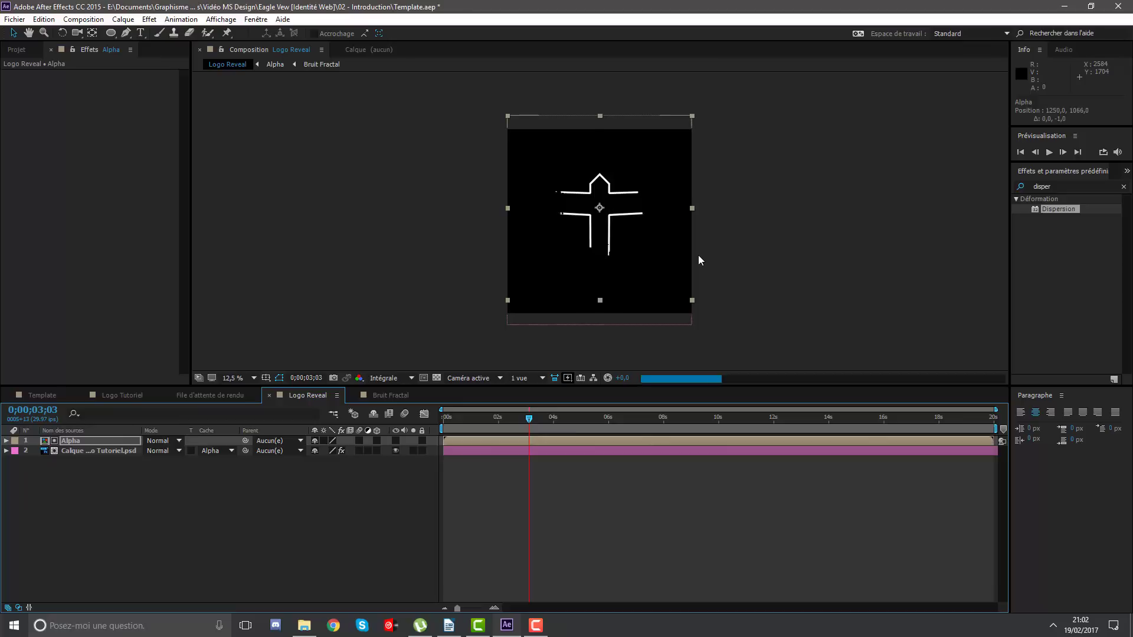
key(shift+Up)
key(shift+Up)
key(shift+Up)
key(shift+Up)
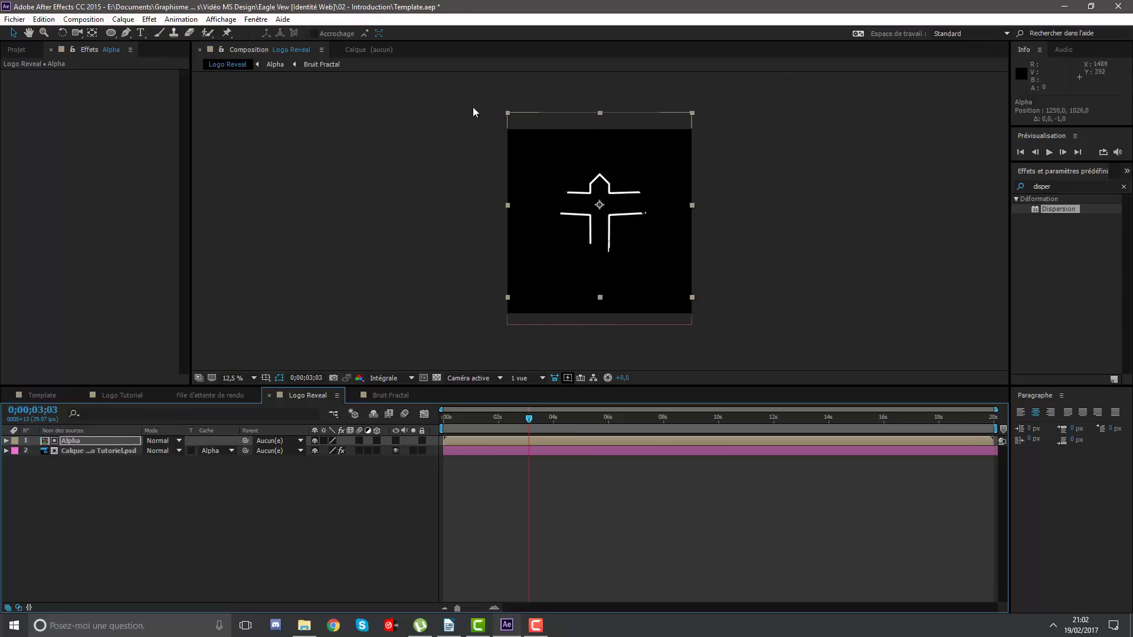
Play through the reveal around five seconds to check the outline dissolving.
key(period)
mouse_move(529, 419)
mouse_down()
mouse_move(463, 423)
mouse_move(642, 414)
mouse_up()
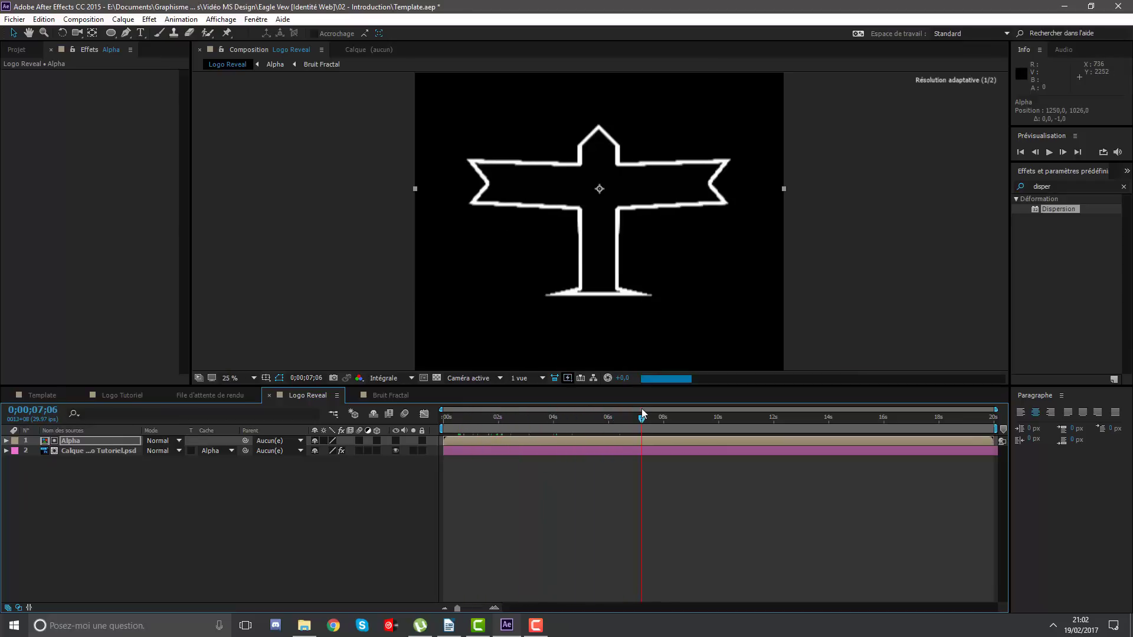
click(601, 417)
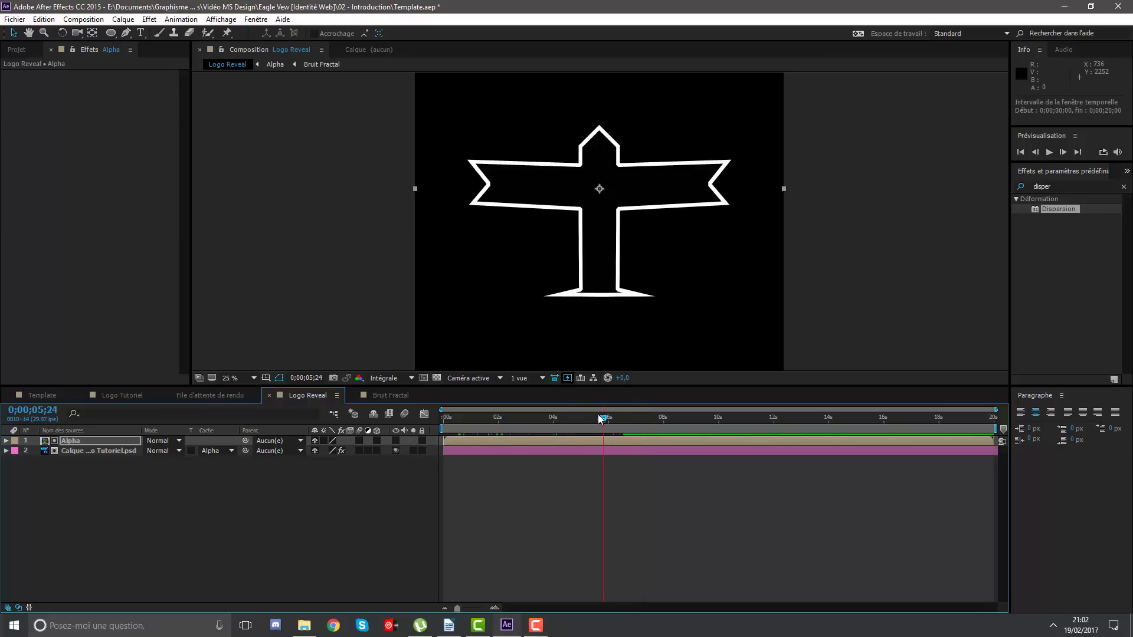
mouse_move(600, 418)
mouse_down()
mouse_move(464, 416)
mouse_move(478, 409)
mouse_up()
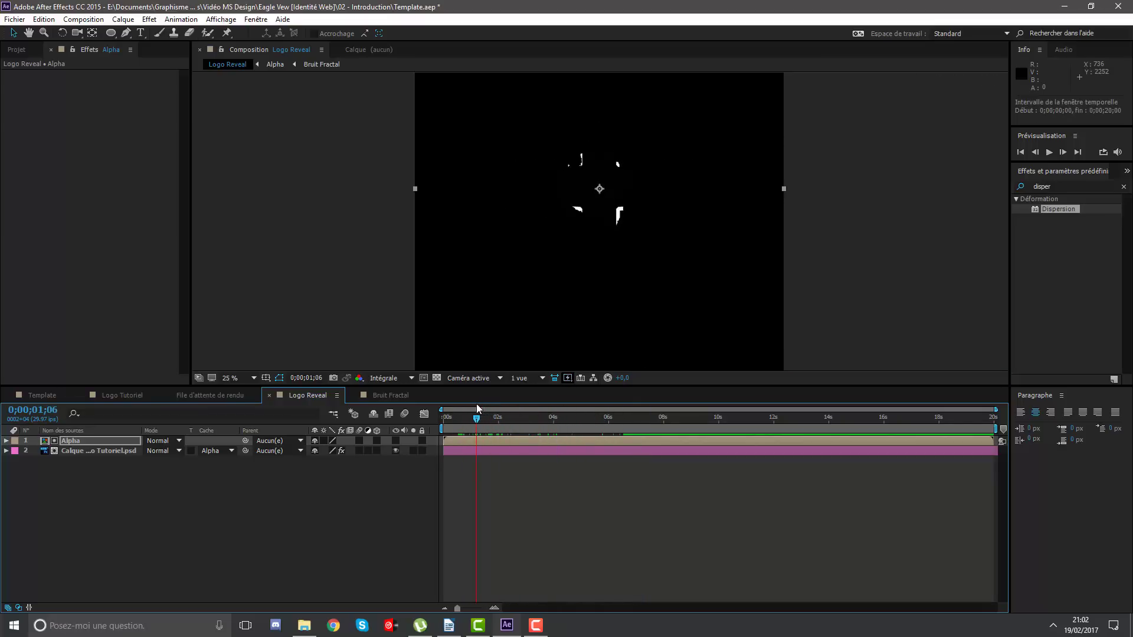
click(96, 490)
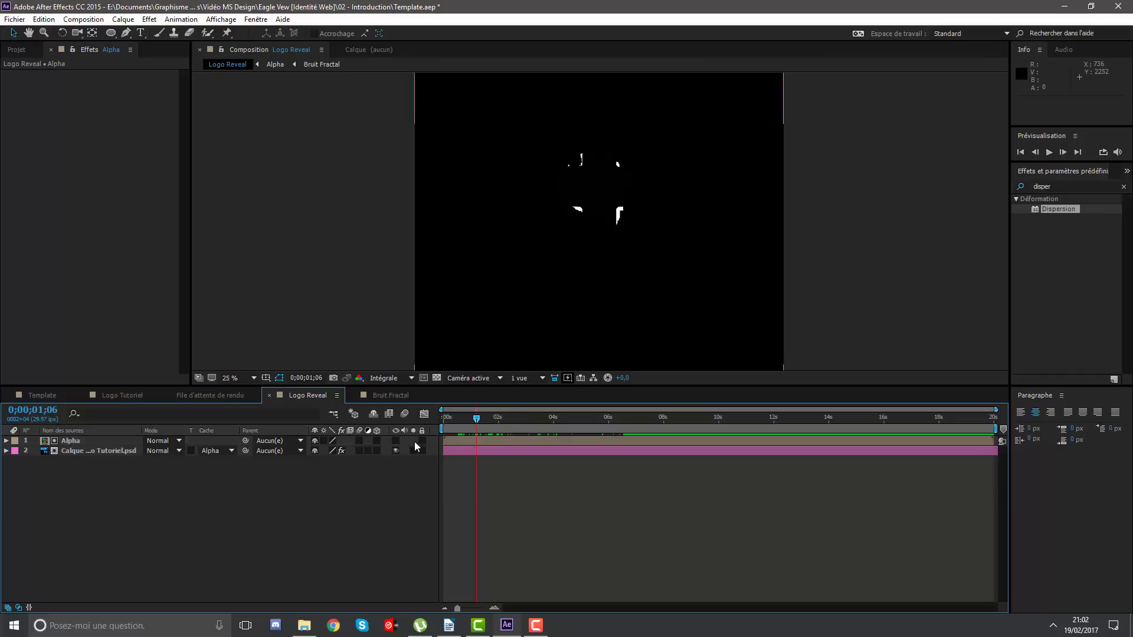
click(473, 418)
In the Template comp at 25% zoom, make the Bruit fractal layer 3D.
click(30, 396)
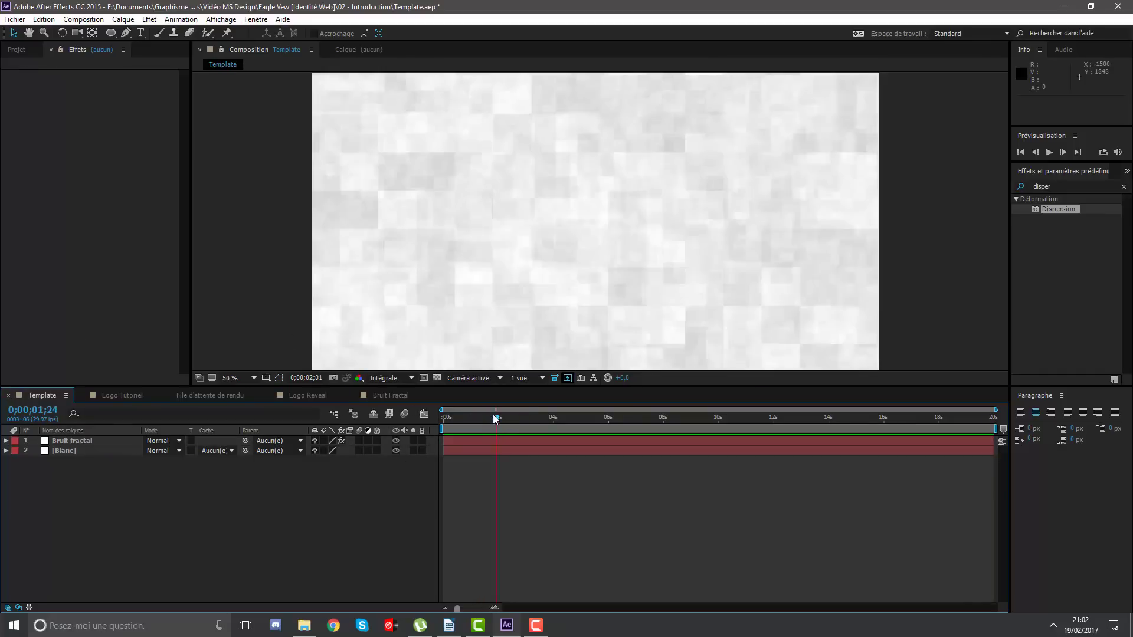
key(comma)
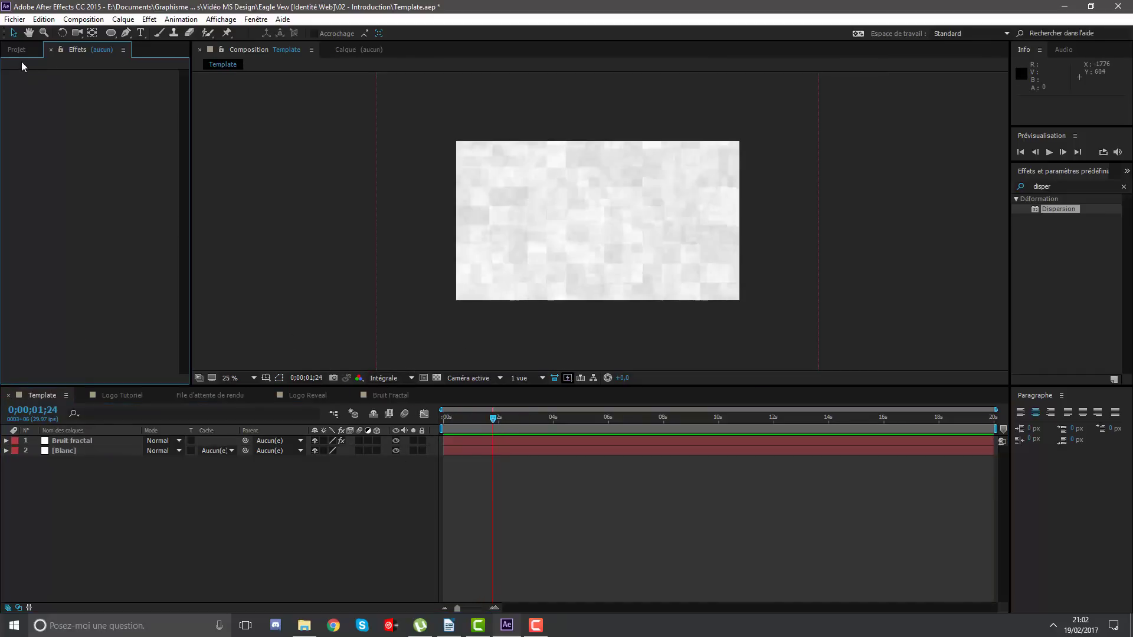
click(18, 50)
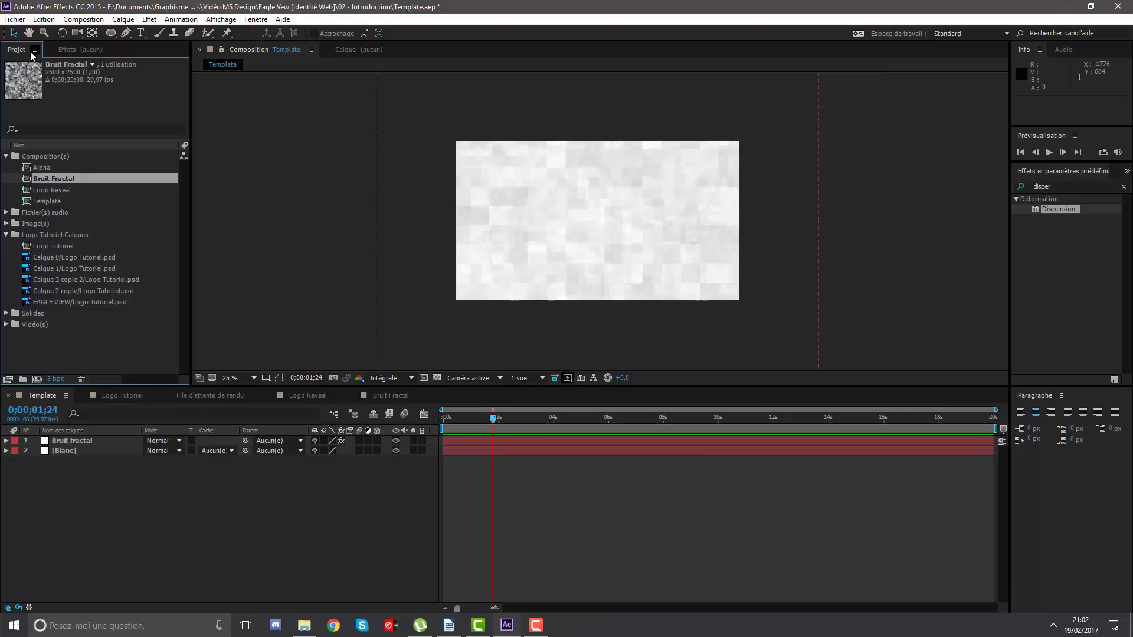
click(78, 450)
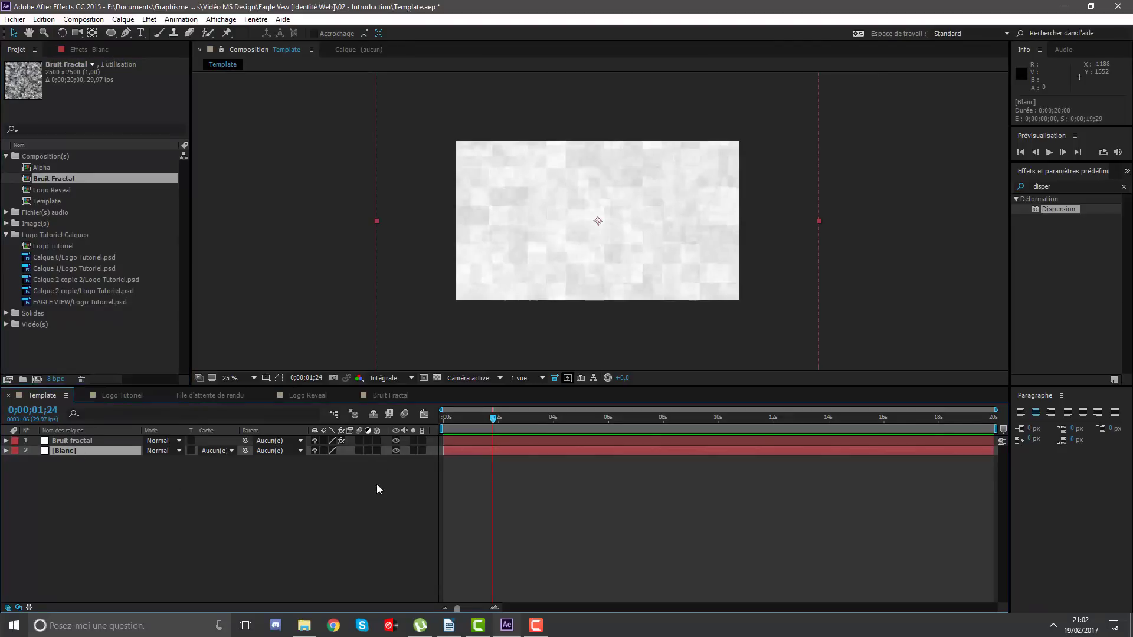
click(379, 441)
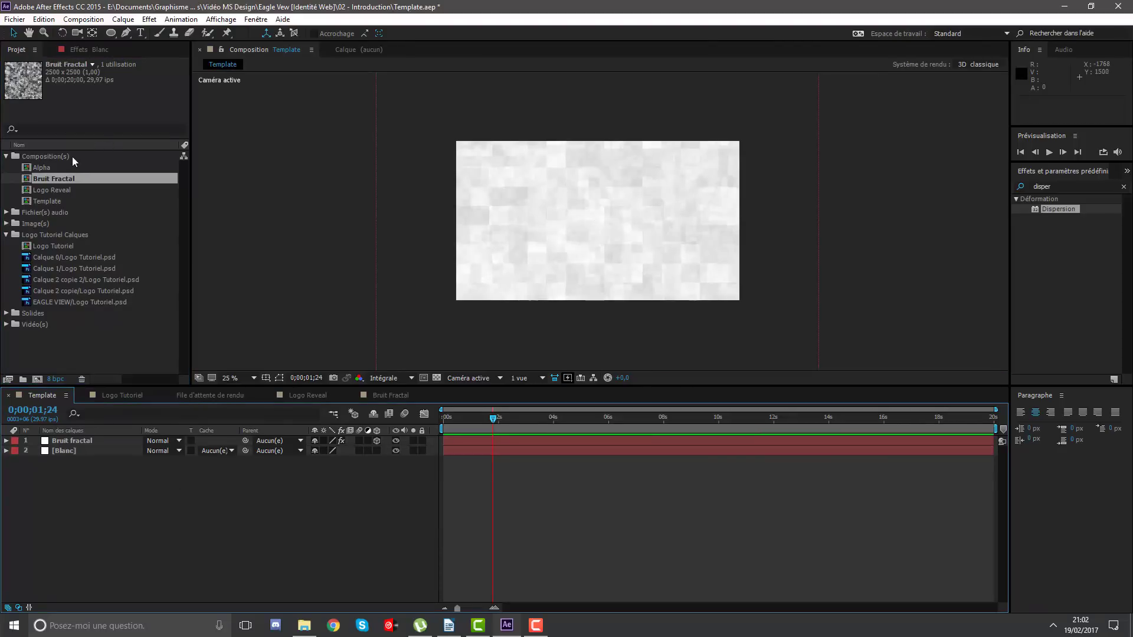
Add the Logo Reveal composition from the project list into the Template comp.
click(54, 168)
click(53, 190)
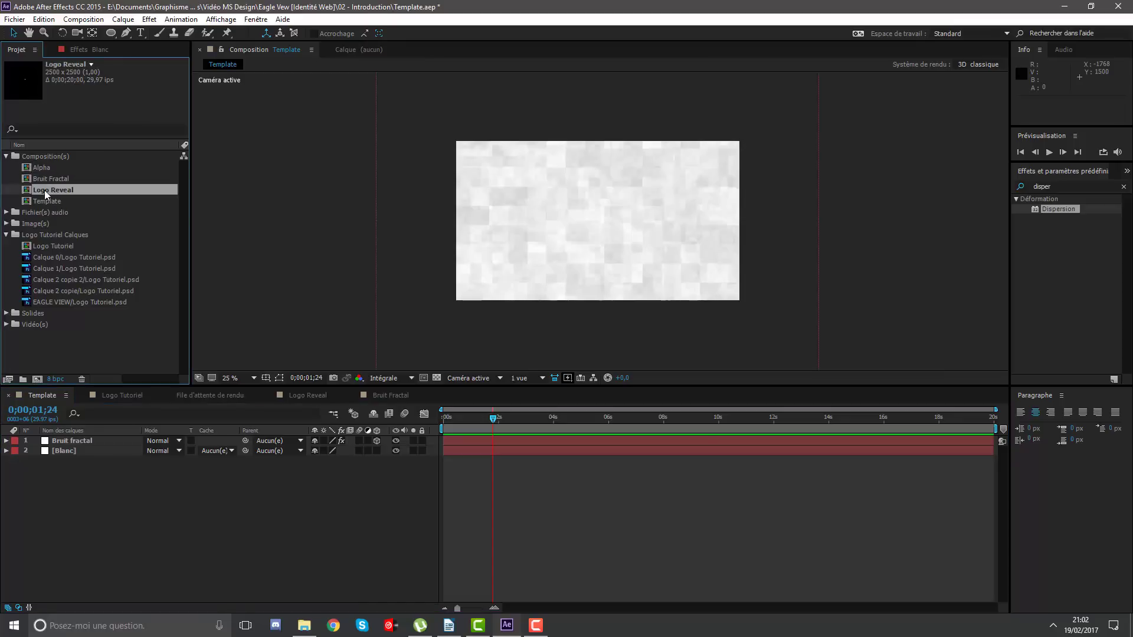
drag(44, 191, 419, 437)
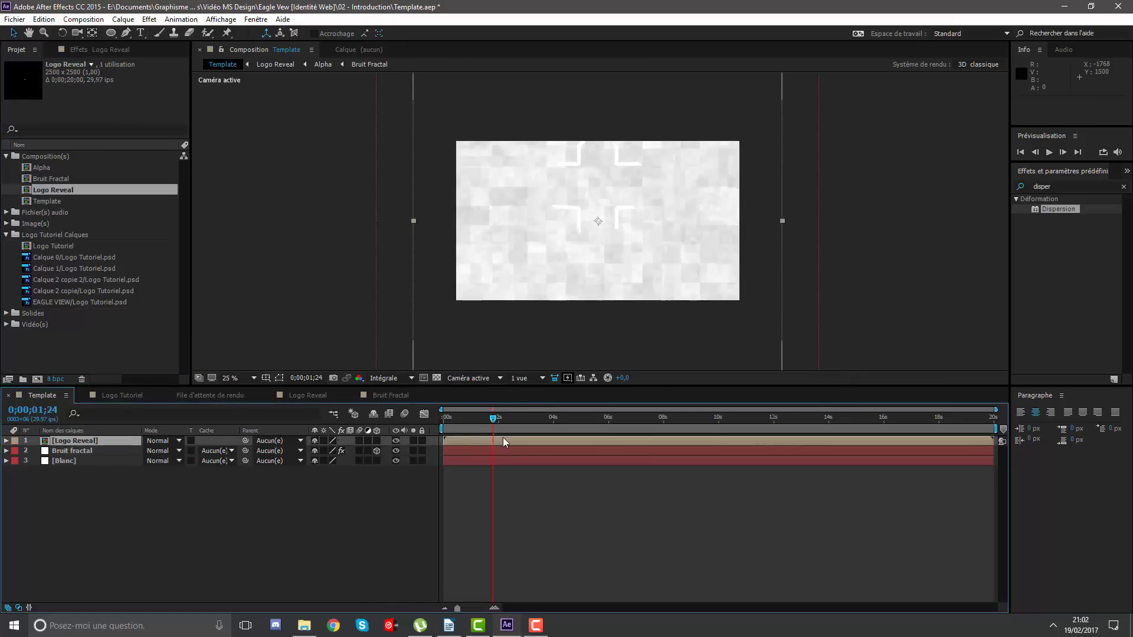
scroll(603, 226, down, 2)
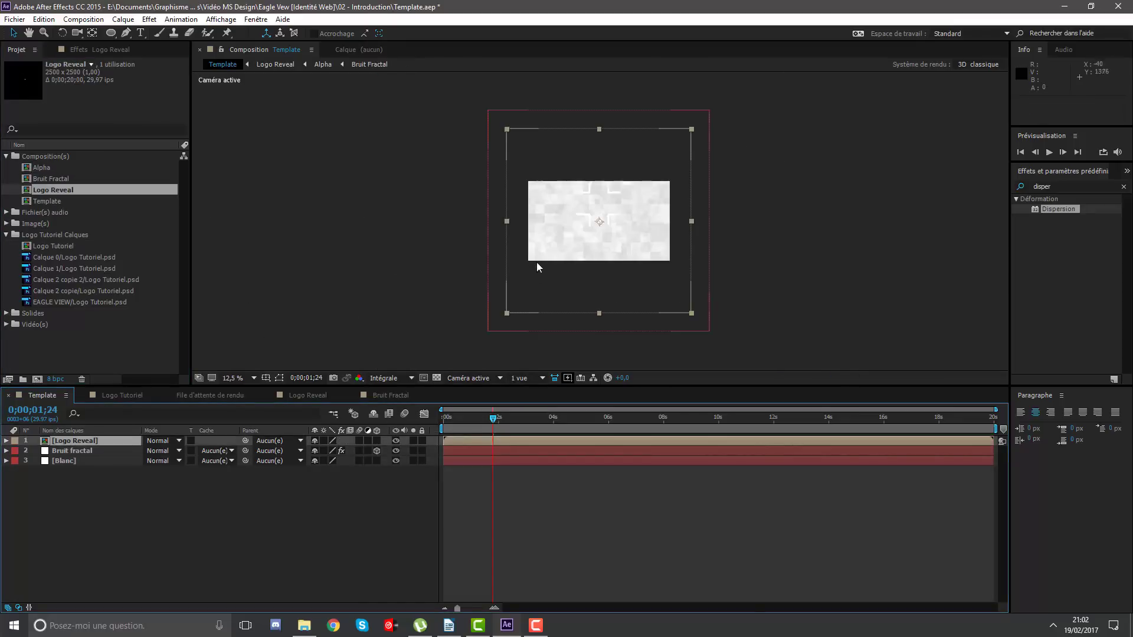
Scale the Logo Reveal layer to 38%, then open the Logo Reveal precomp at 0;00;02;13.
key(s)
drag(332, 450, 326, 441)
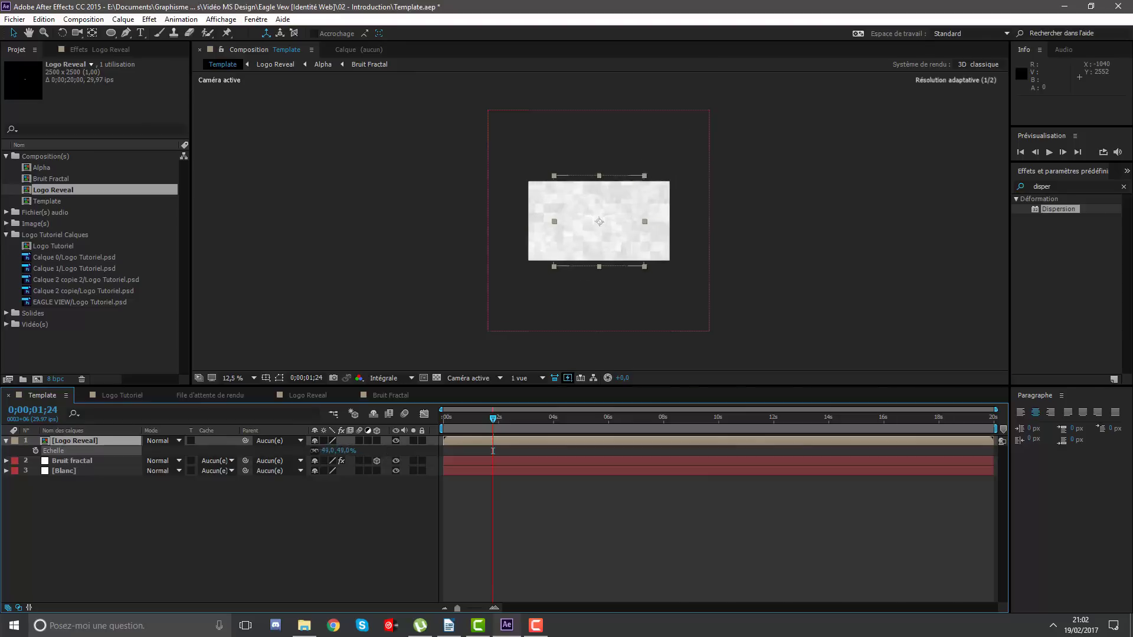
scroll(558, 246, up, 1)
scroll(607, 177, up, 1)
scroll(602, 194, up, 1)
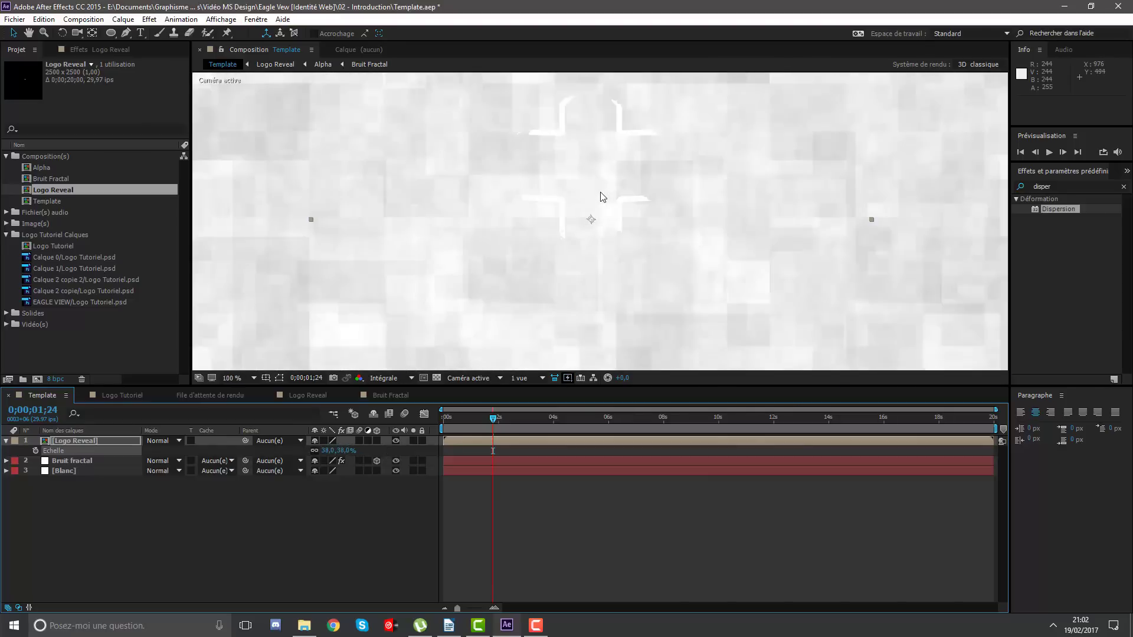
scroll(602, 196, down, 1)
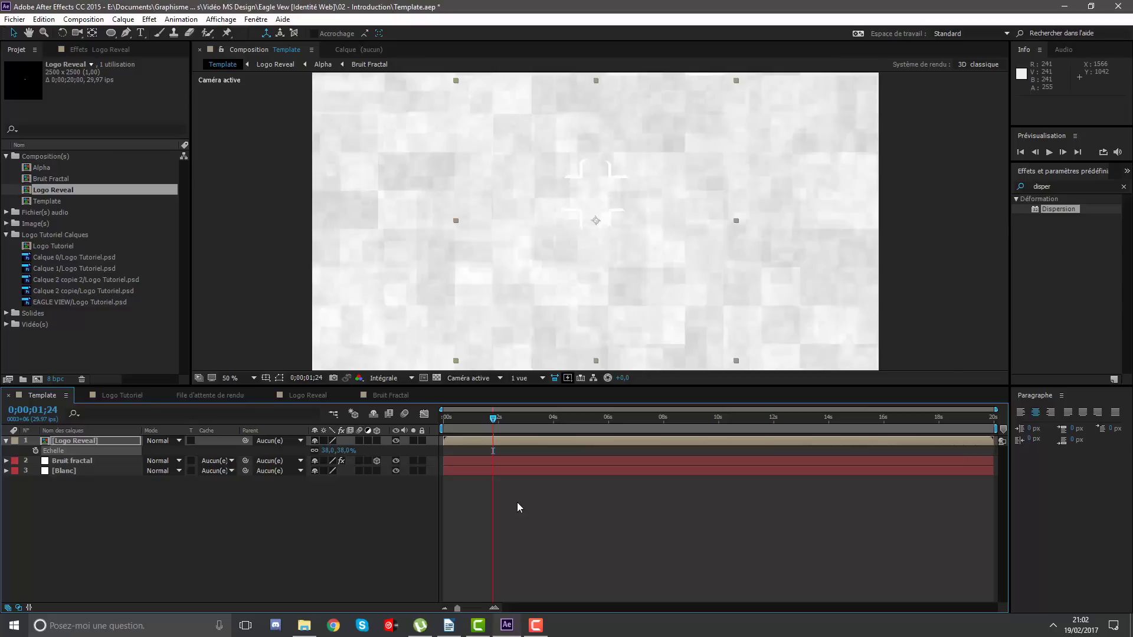
click(510, 418)
double_click(105, 442)
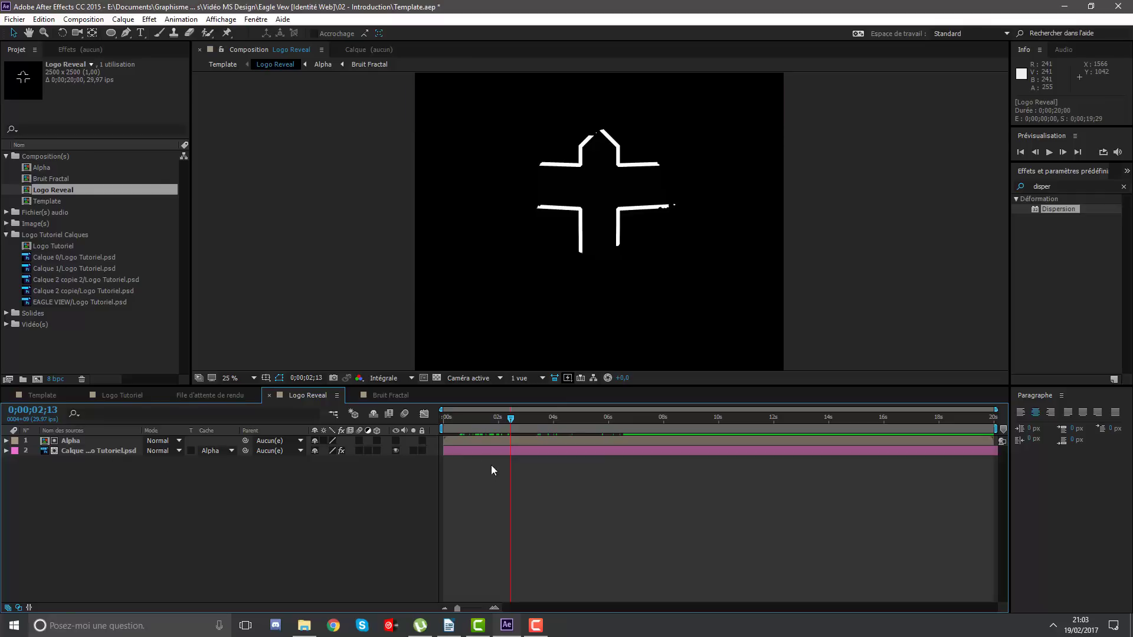
Set the logo layer's Remplir fill colour to black 000000.
click(91, 451)
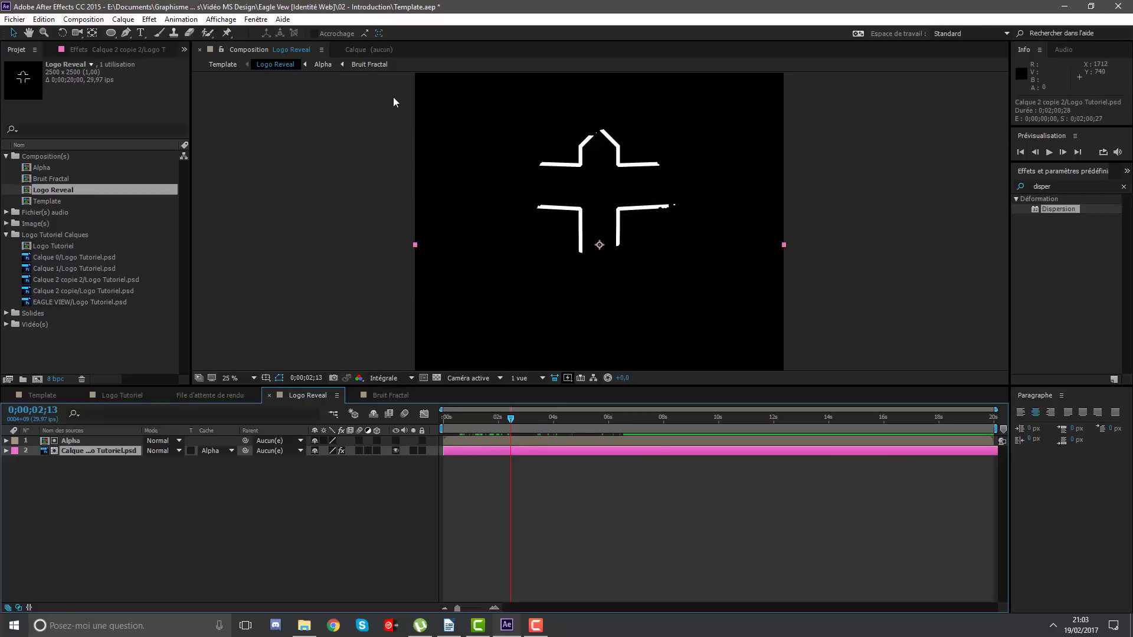
click(115, 50)
click(110, 104)
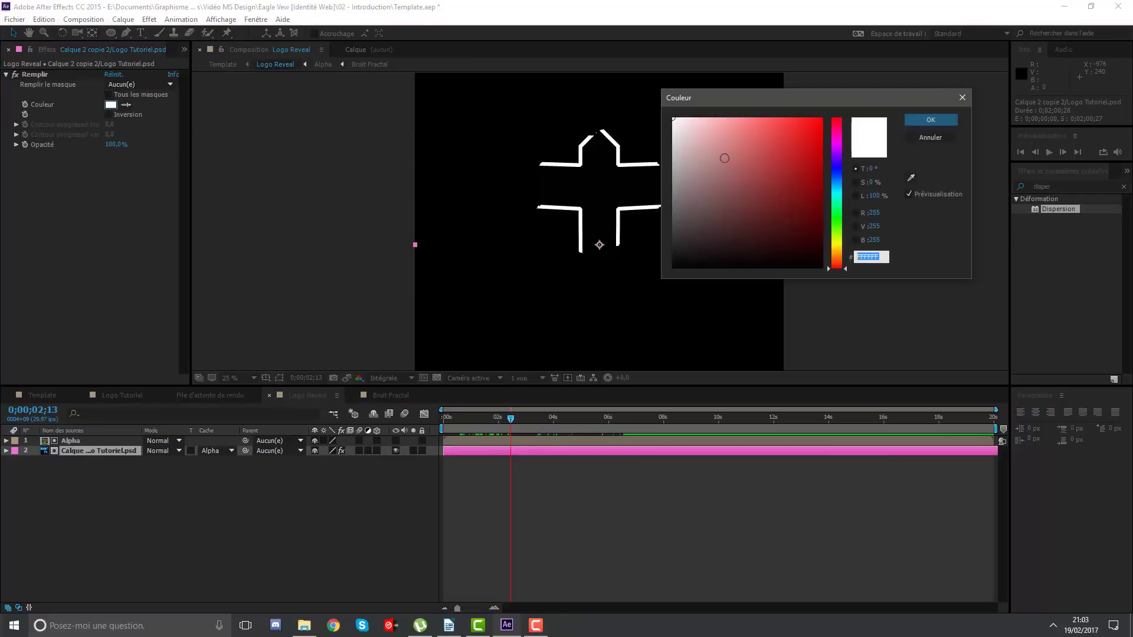
text(000000)
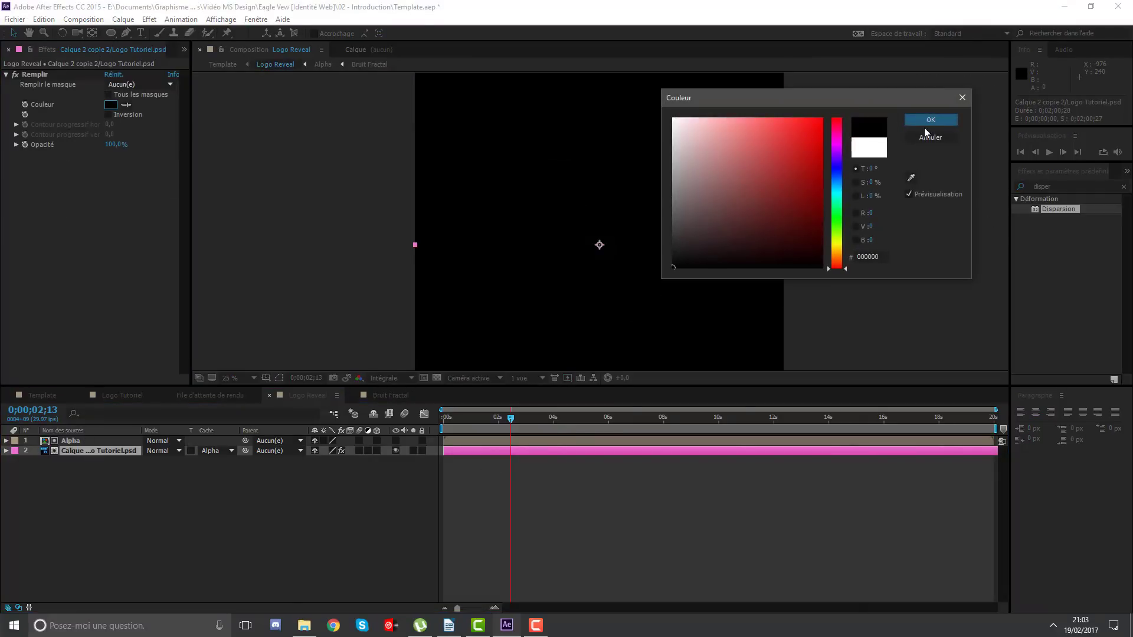
click(926, 121)
Back in the Template comp, preview the logo reveal from the start.
click(42, 395)
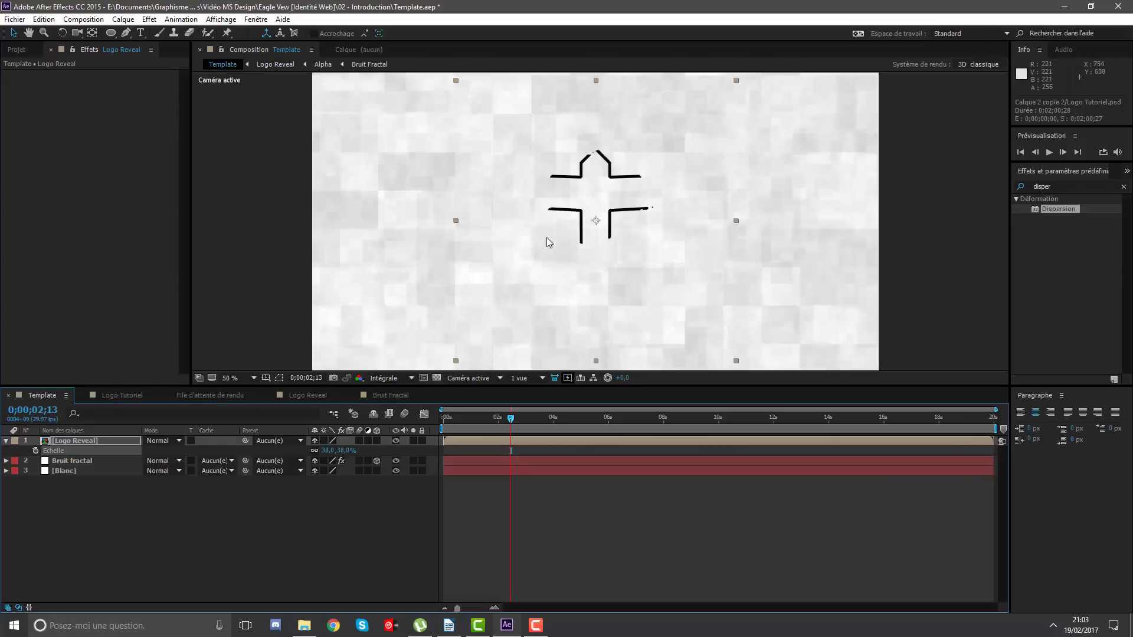
drag(514, 419, 413, 419)
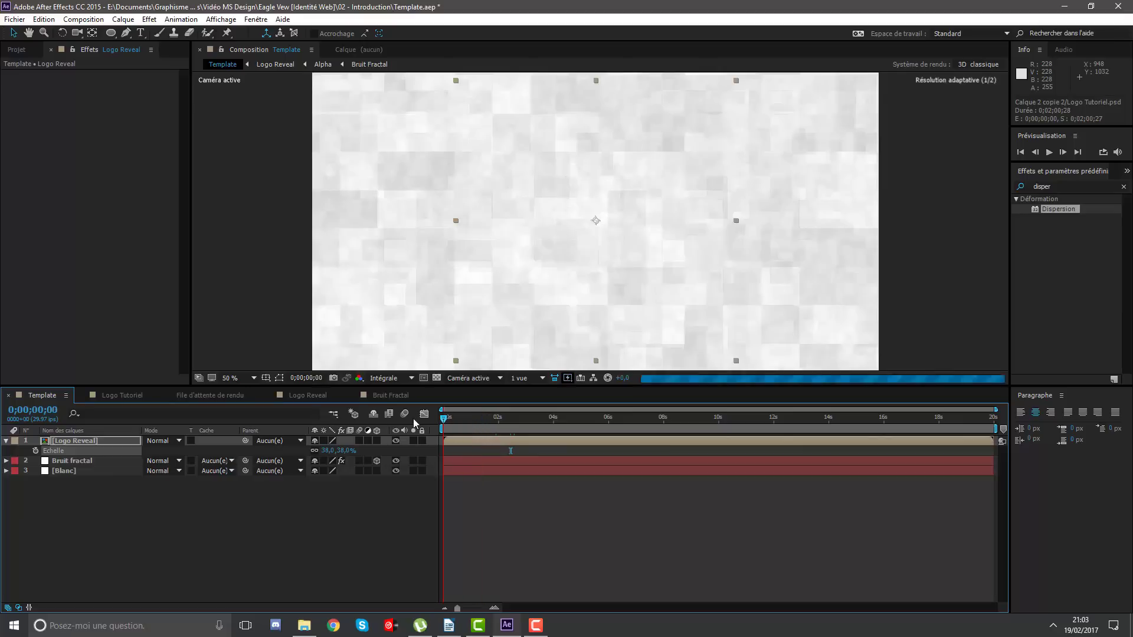
key(space)
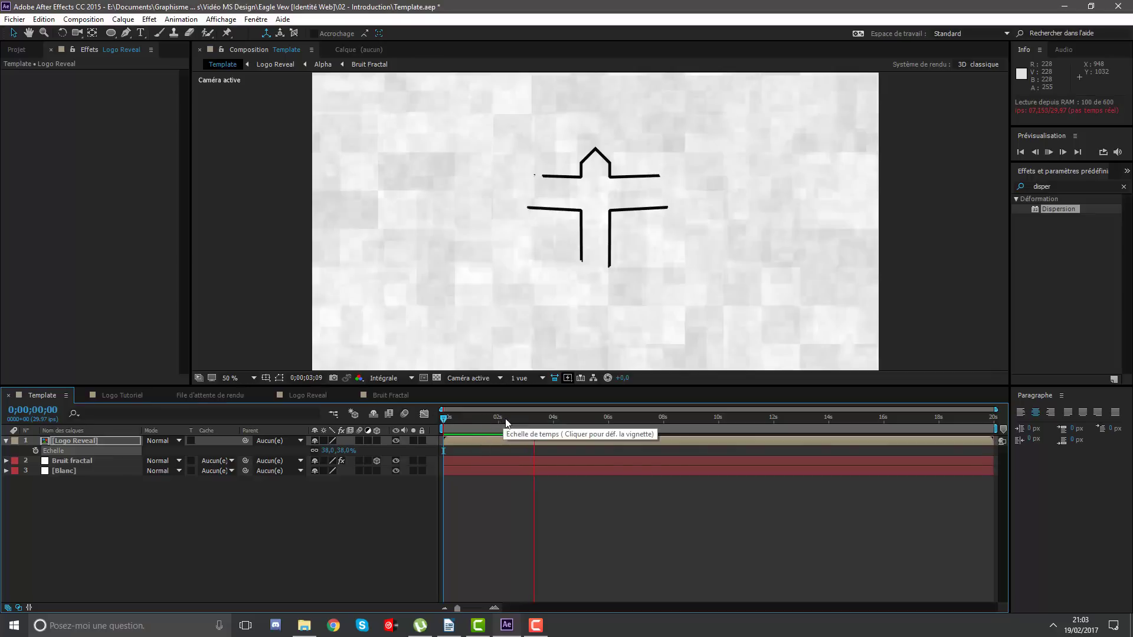
mouse_move(508, 419)
mouse_down()
mouse_move(454, 419)
mouse_move(610, 444)
mouse_up()
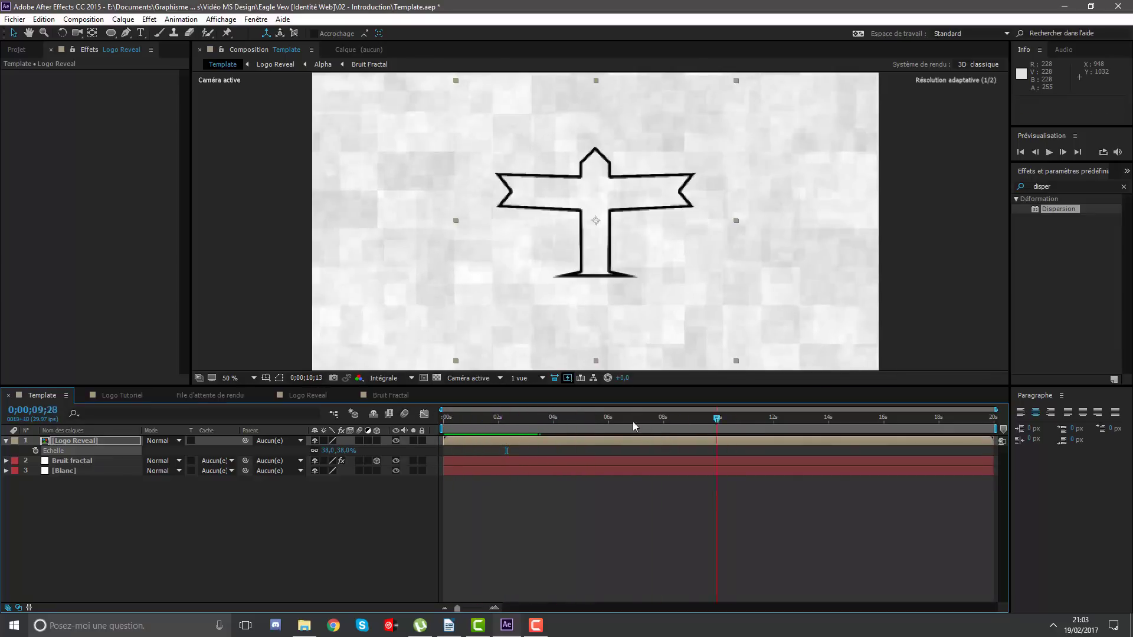
Collapse Logo Reveal, hide safe-zone guides, and select the layer at 0;00;00;29.
click(6, 441)
key(period)
key(comma)
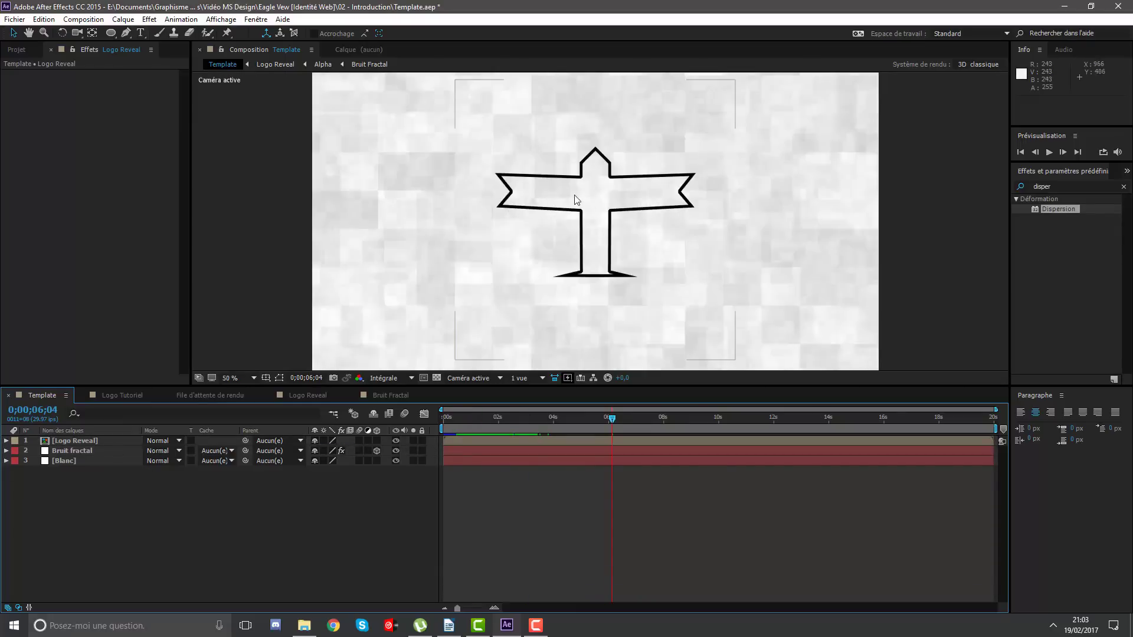
key(apostrophe)
click(111, 444)
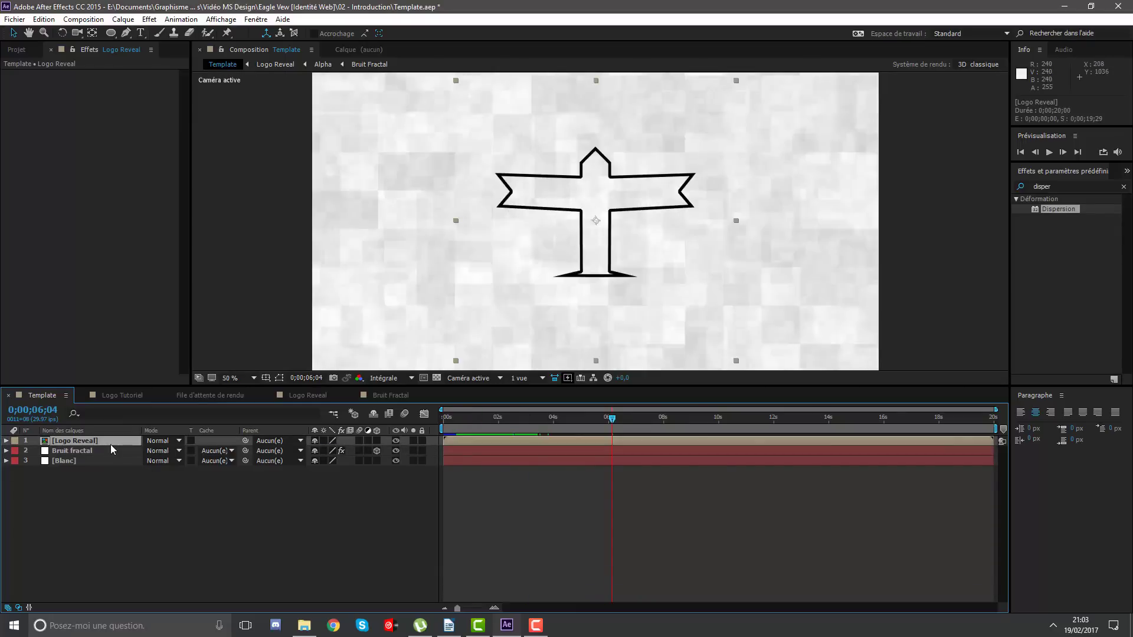
click(471, 419)
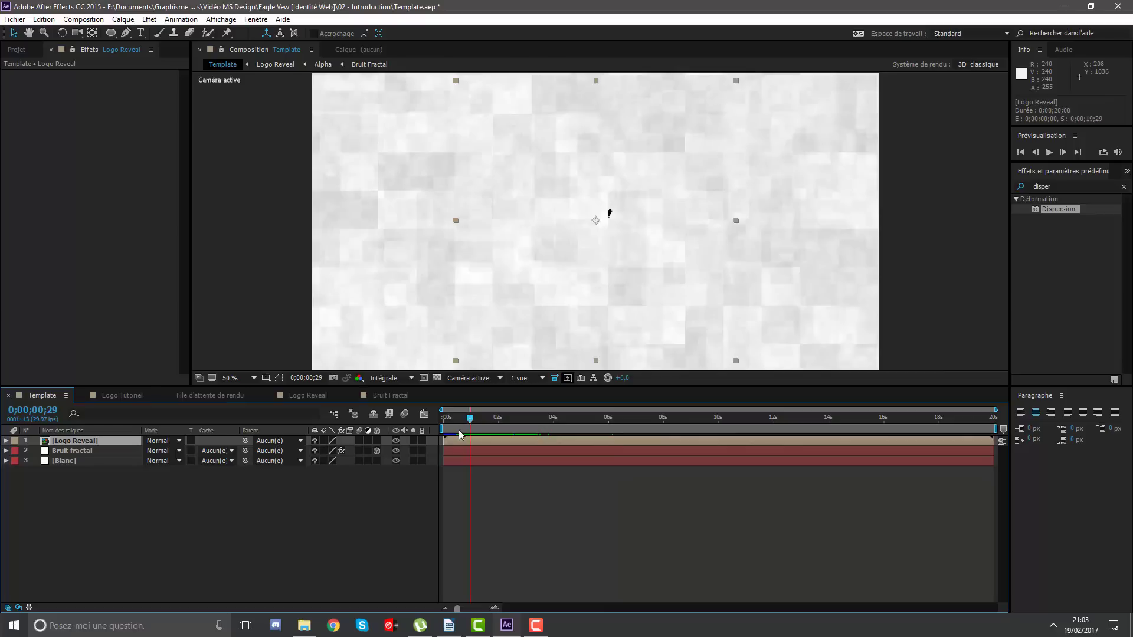
Duplicate Logo Reveal, rename copies 'Logo reveal Noir' and 'Logo Reveal Bleu', placing Bleu below Noir.
key(ctrl+d)
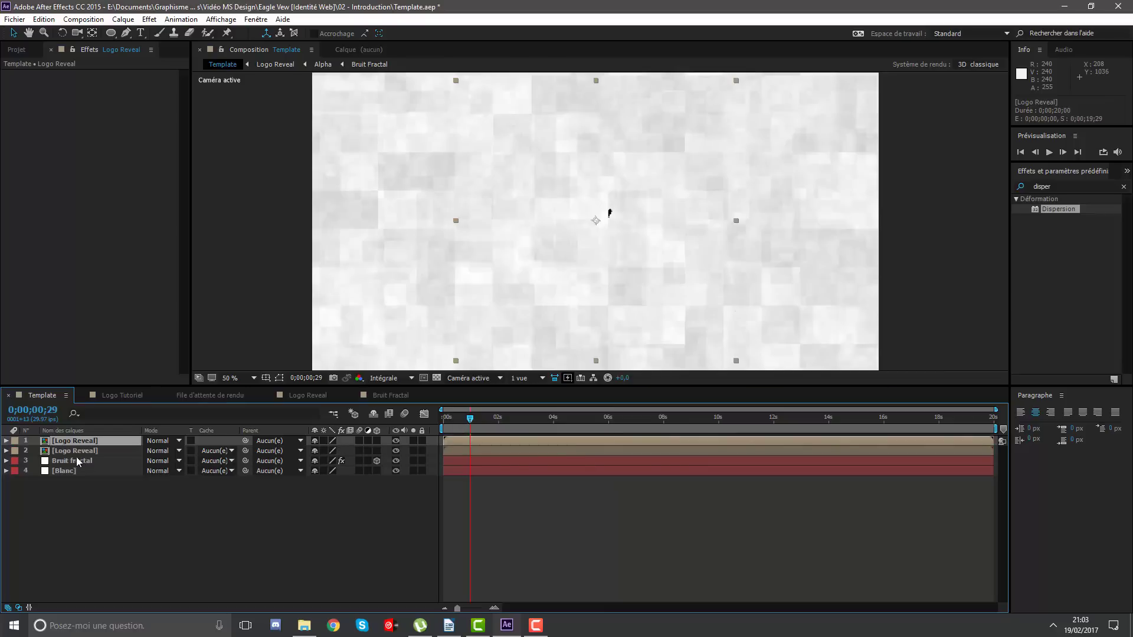
click(74, 452)
key(Return)
text(Log)
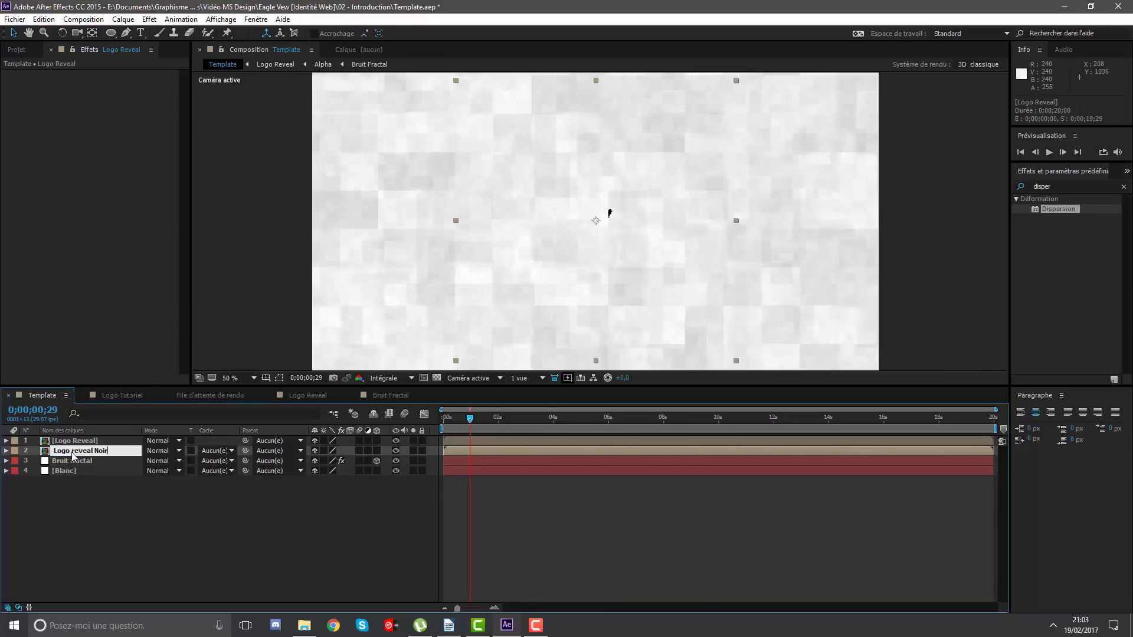
key(Return)
key(ctrl+Up)
key(Return)
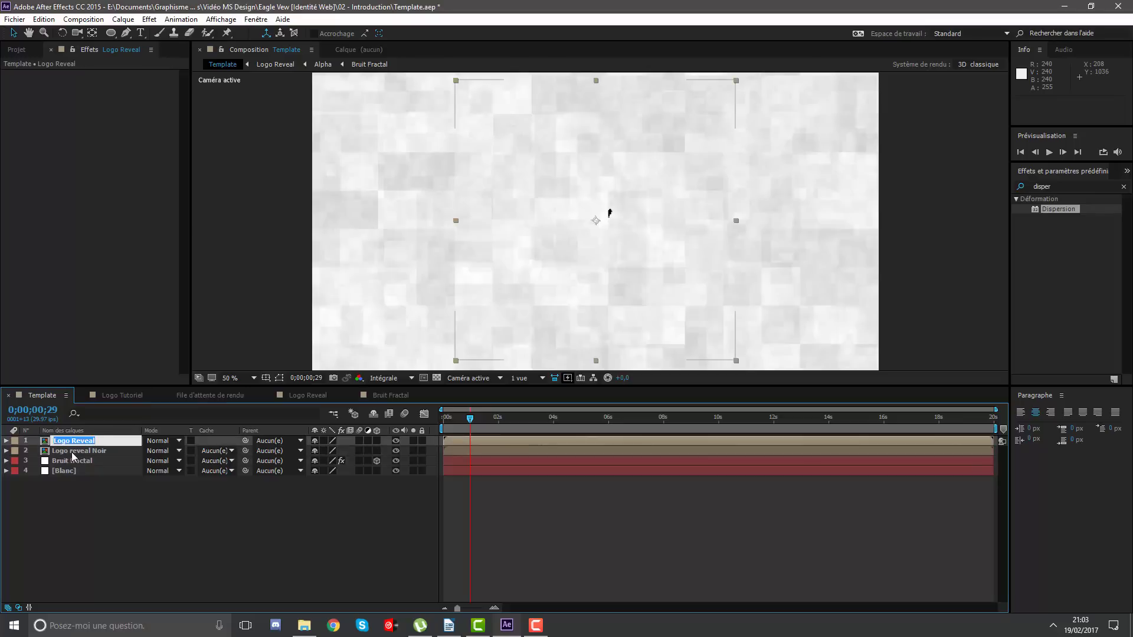
text(Logo)
key(Return)
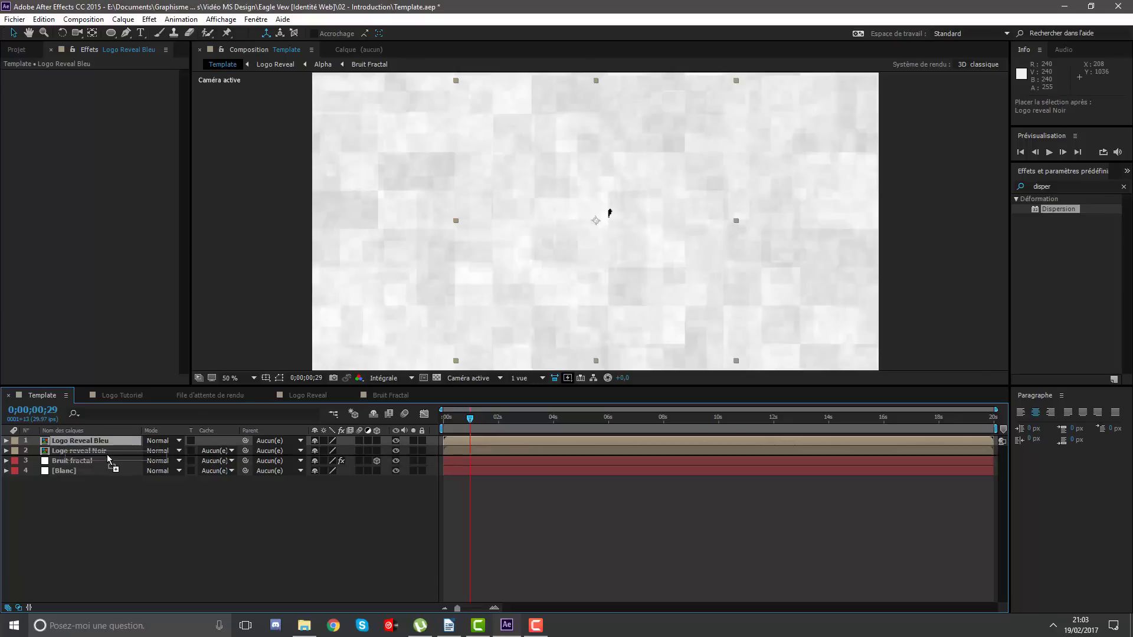
drag(81, 441, 107, 455)
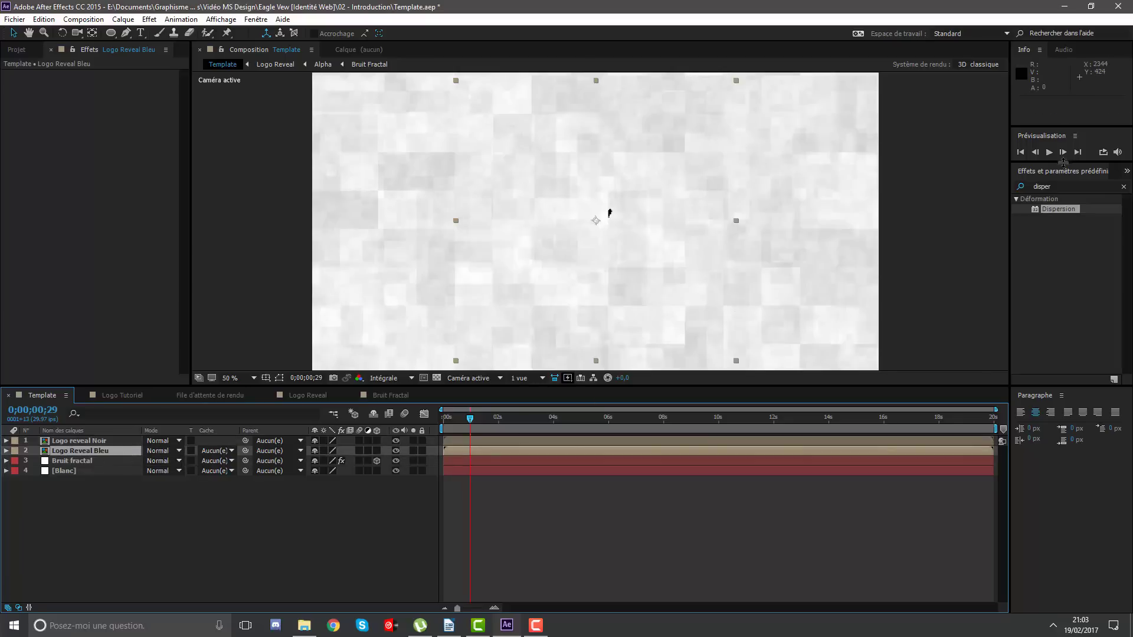
click(1057, 186)
Apply a Remplir effect to Logo Reveal Bleu with a blue 0090FF fill.
text(remplir)
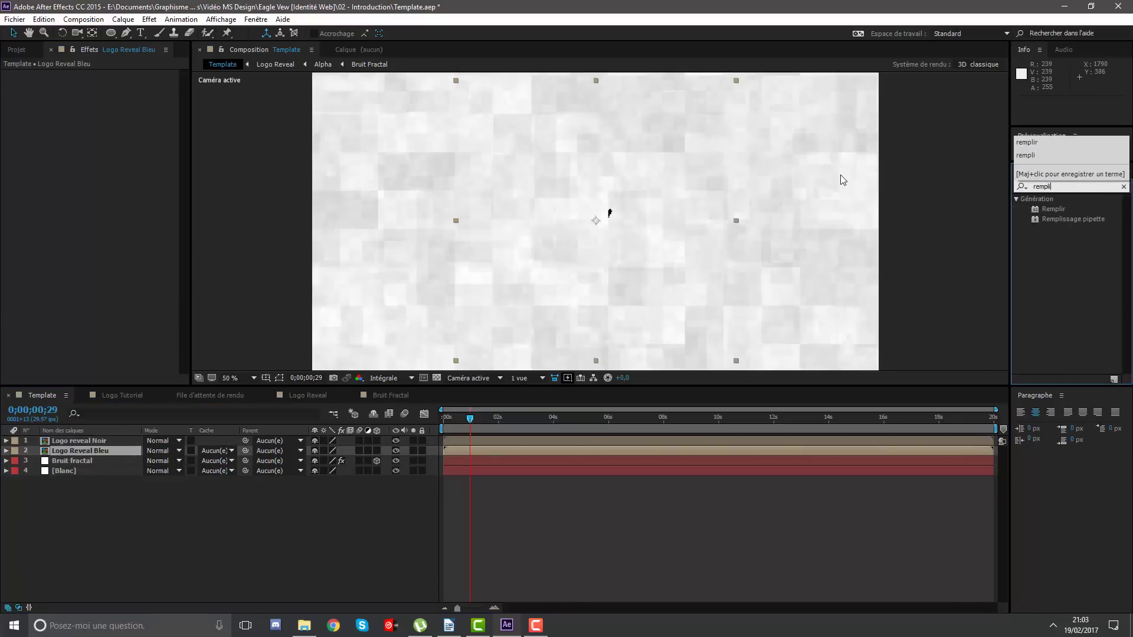
drag(1056, 208, 76, 452)
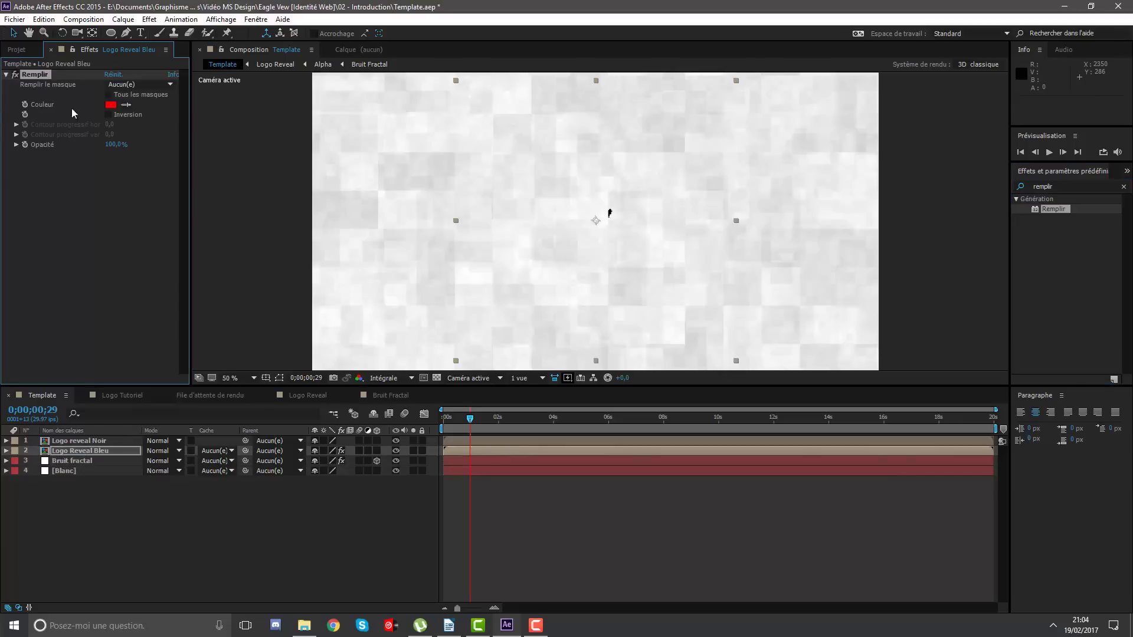
click(110, 106)
click(848, 186)
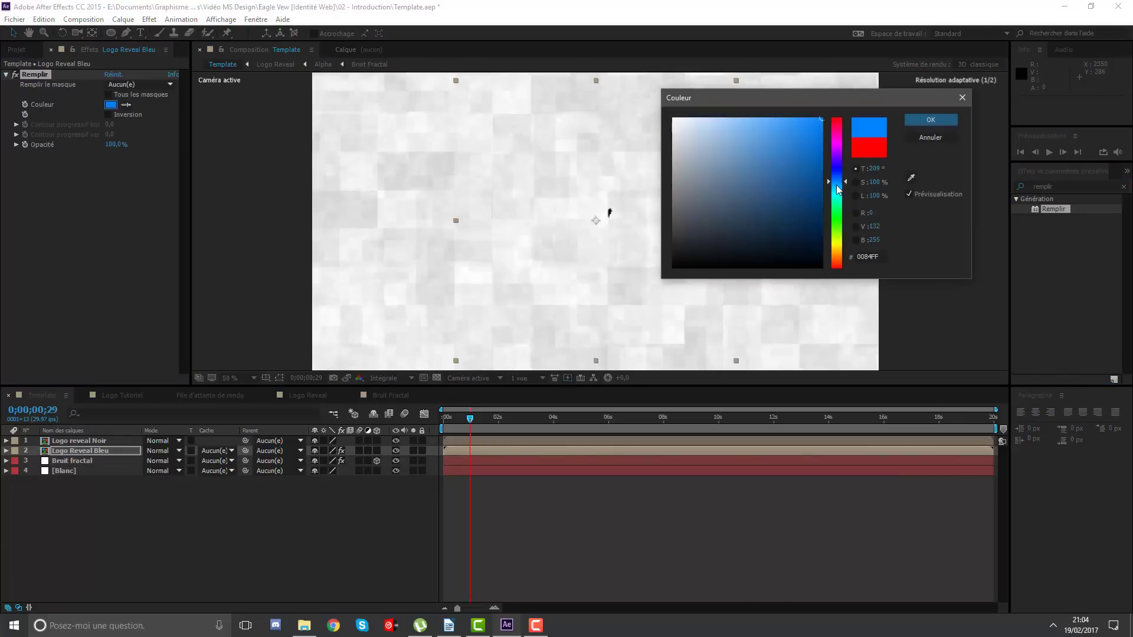
drag(835, 190, 834, 185)
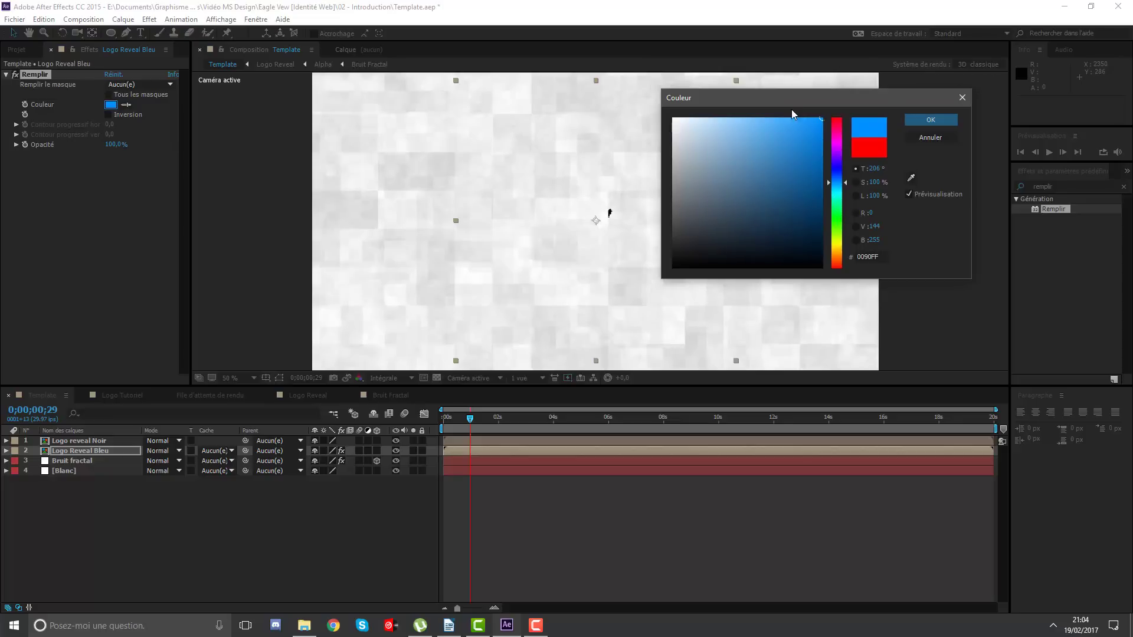
drag(792, 101, 788, 110)
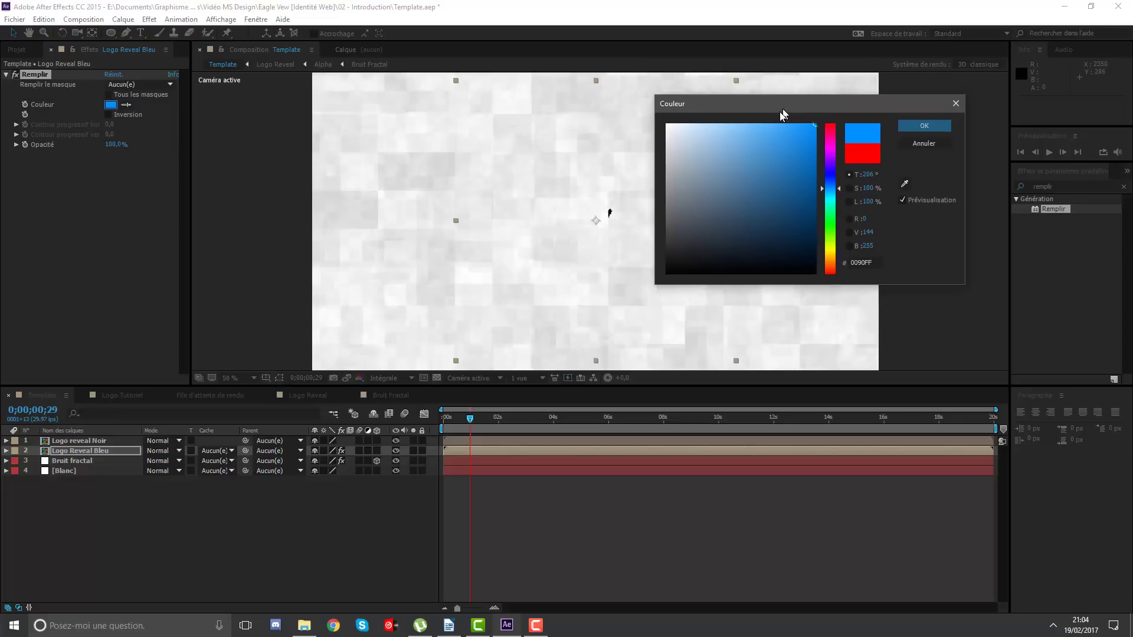
click(919, 129)
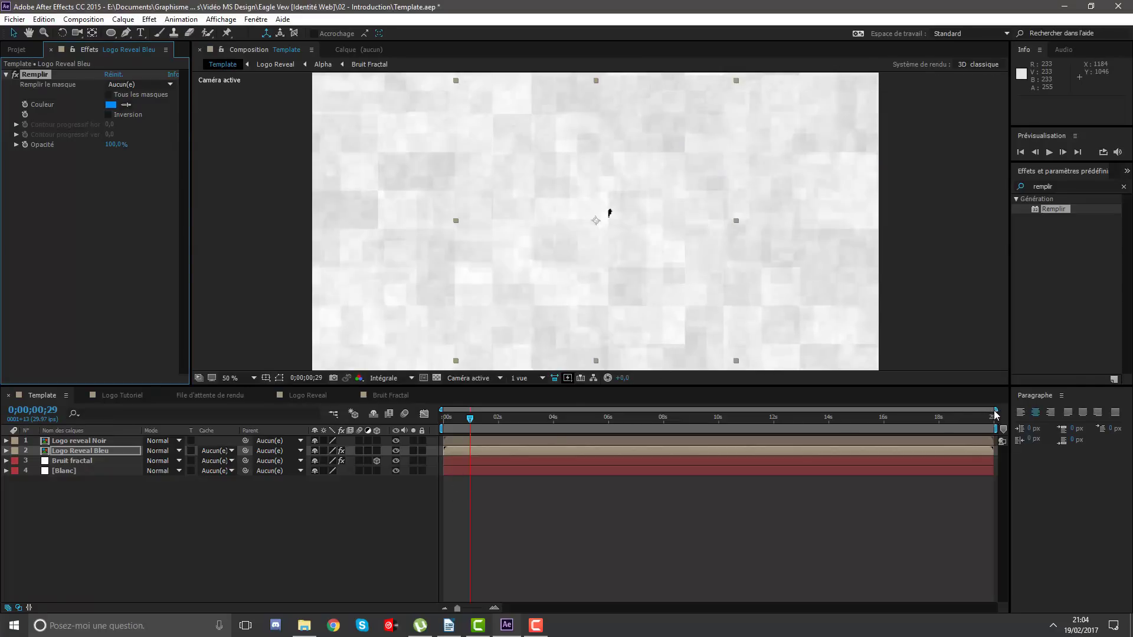
Shift the Logo reveal Noir layer to start one frame later.
key(equal)
key(equal)
key(equal)
key(equal)
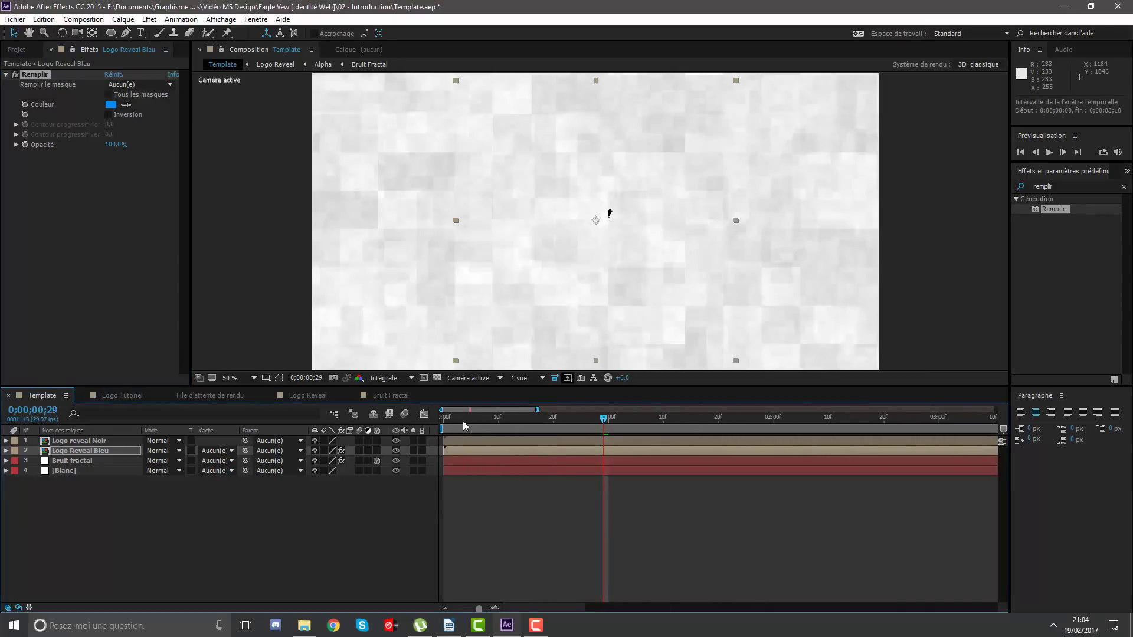
key(Home)
click(461, 441)
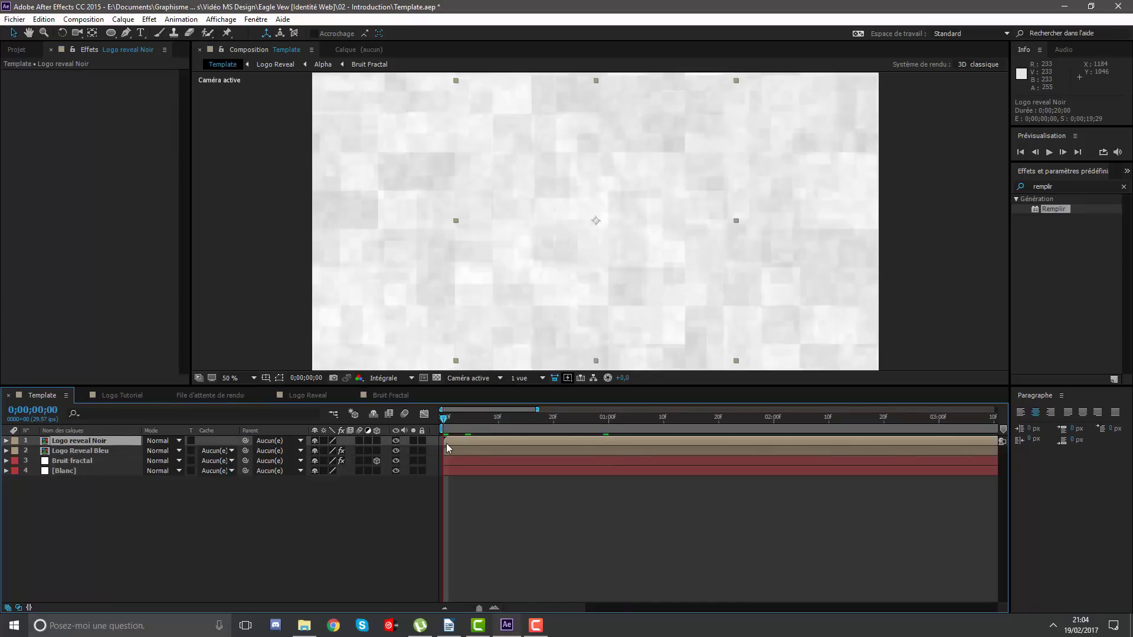
drag(447, 445, 458, 441)
Select the logo reveal layers, push Logo reveal Noir later, and check frame 0;00;00;19.
click(456, 451)
click(448, 418)
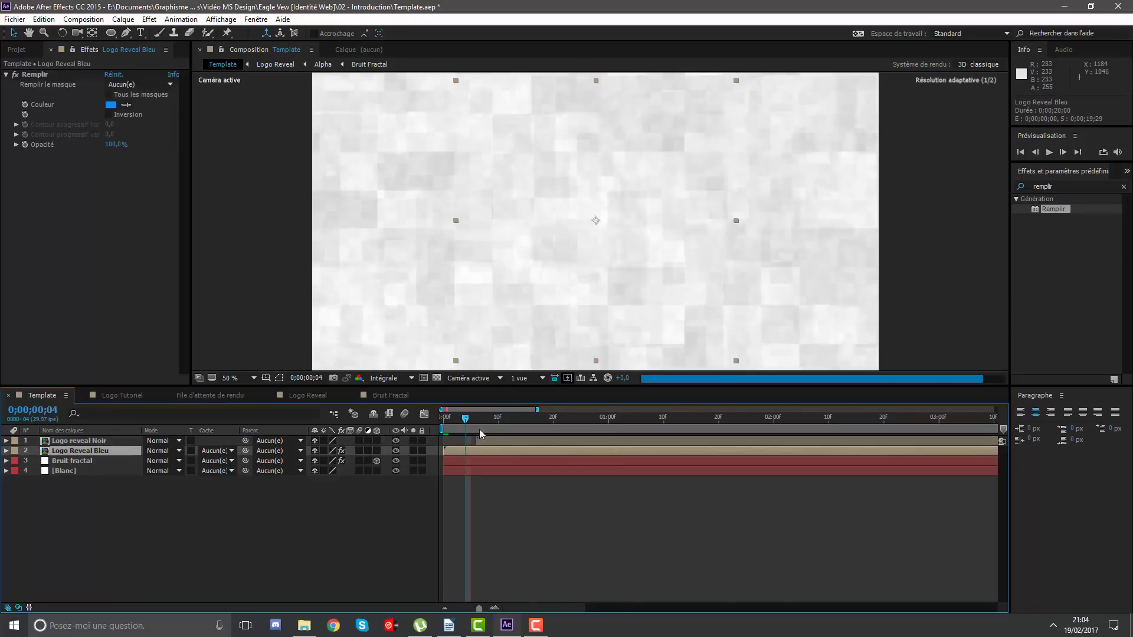
drag(479, 442, 605, 441)
click(515, 419)
drag(522, 420, 587, 419)
scroll(615, 250, up, 2)
scroll(640, 188, up, 1)
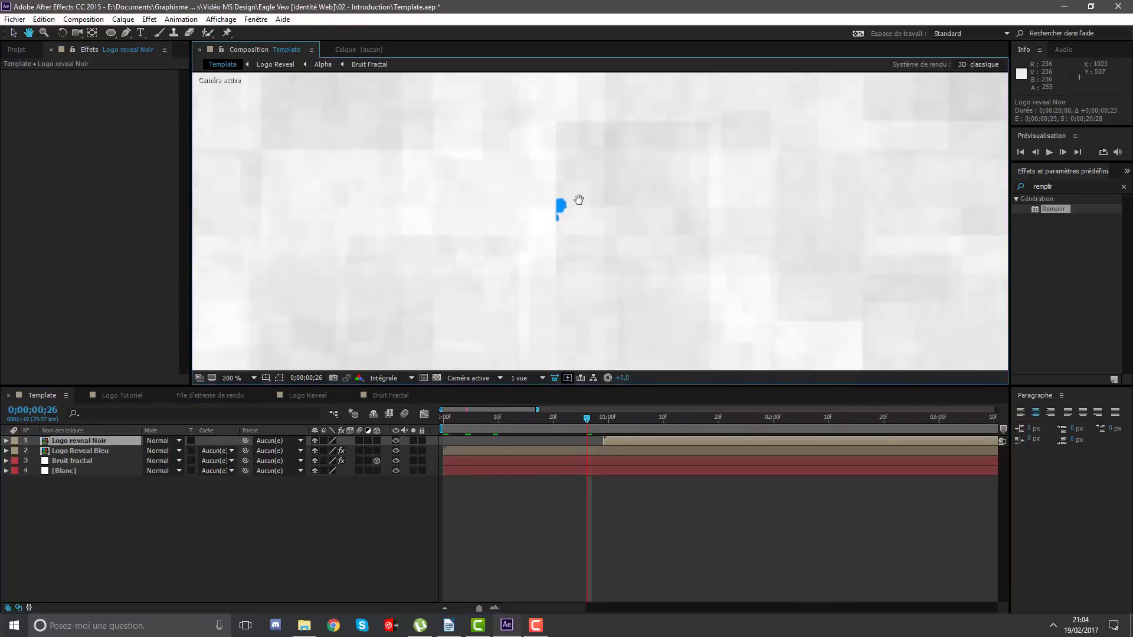
scroll(561, 209, down, 1)
scroll(571, 287, down, 1)
scroll(569, 258, down, 1)
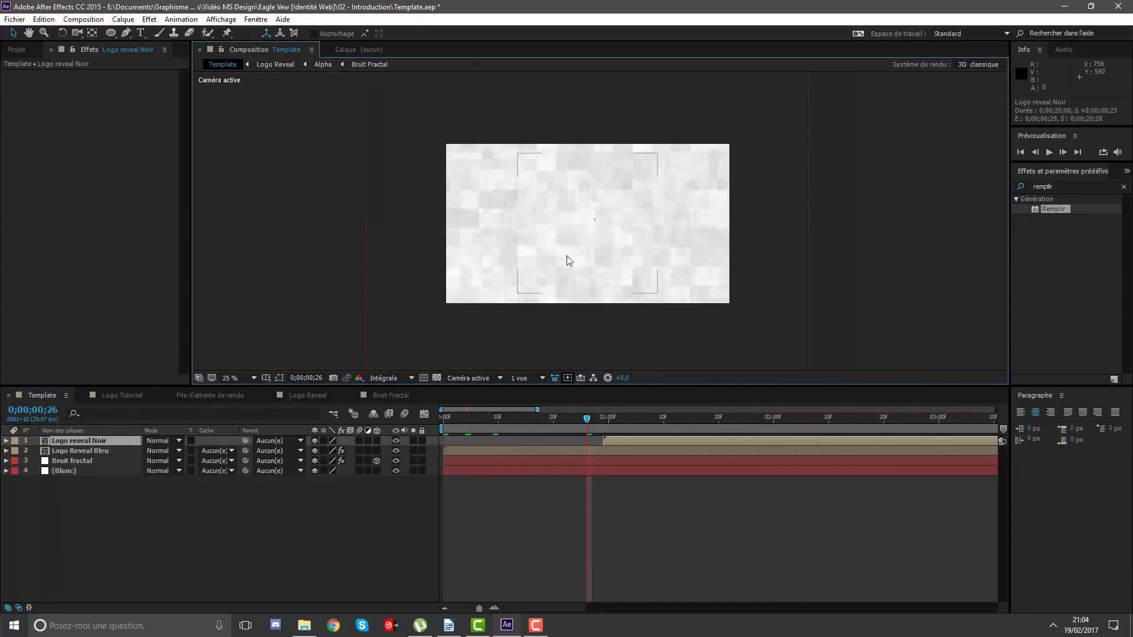
Make Logo reveal Noir start about 17 frames earlier and preview the reveal.
drag(614, 438, 520, 437)
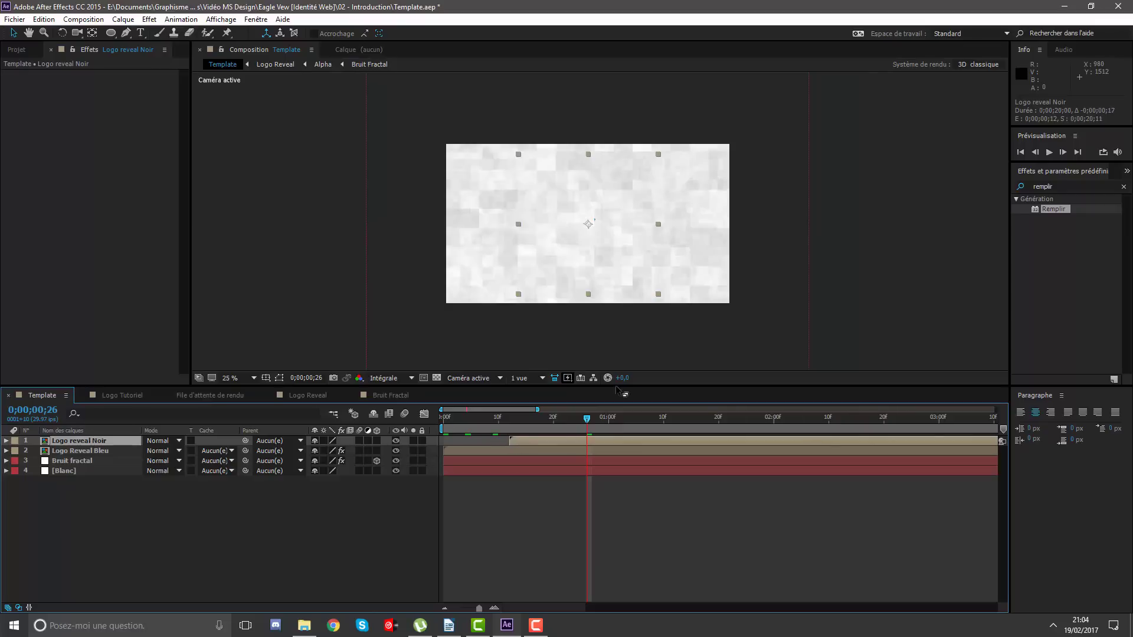
scroll(611, 227, up, 2)
drag(597, 428, 823, 429)
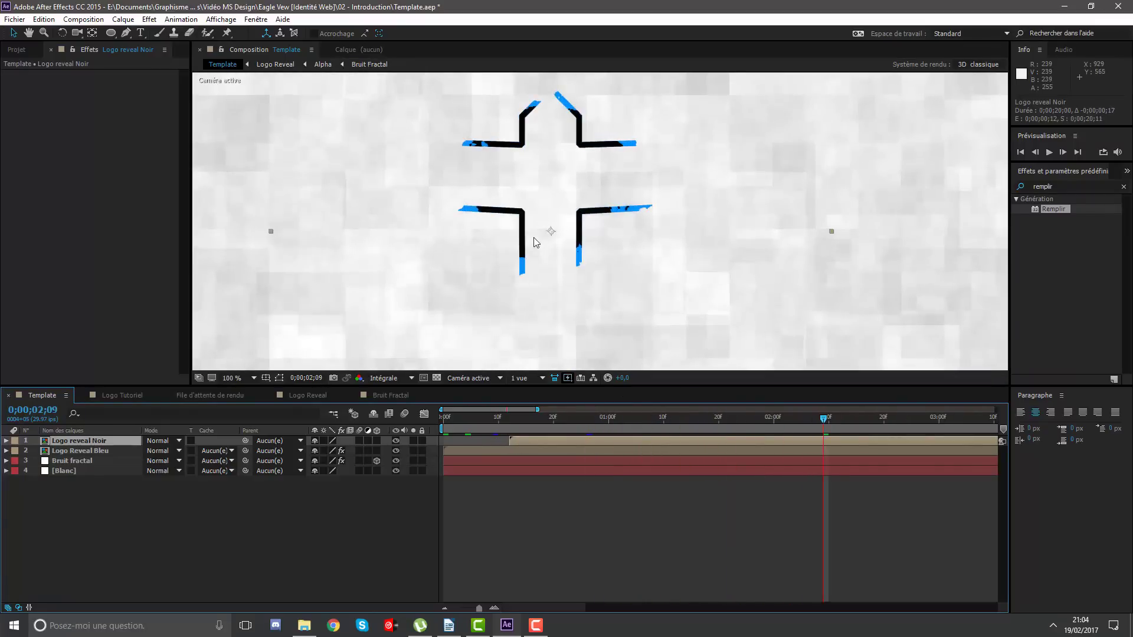
scroll(606, 206, down, 2)
scroll(612, 193, up, 2)
scroll(612, 193, down, 4)
scroll(612, 192, up, 4)
scroll(603, 217, down, 2)
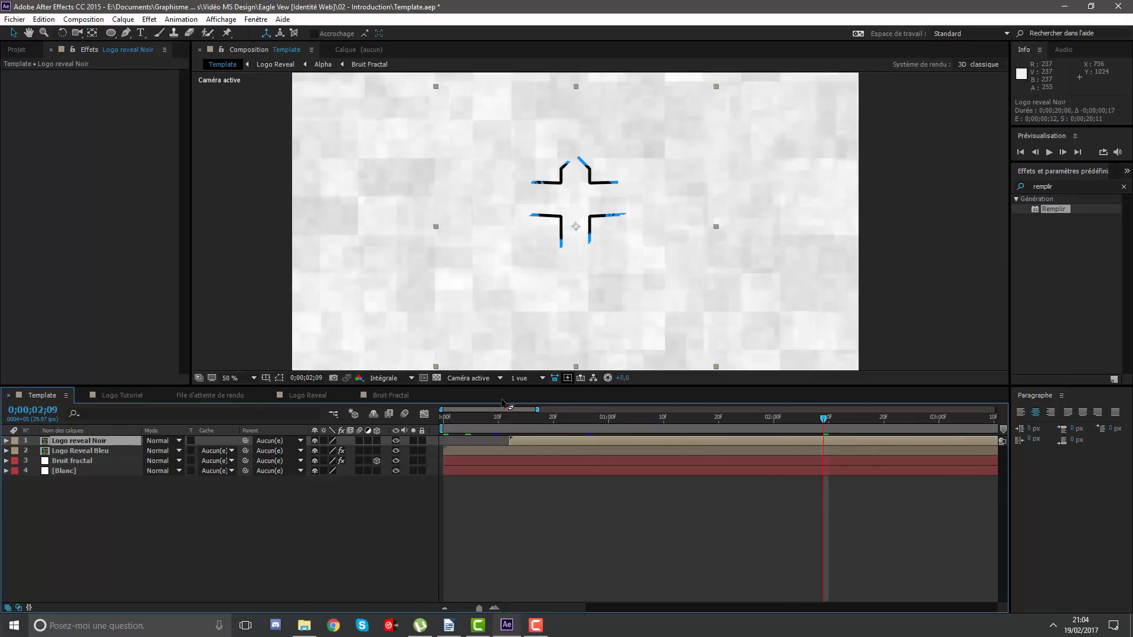
drag(546, 429, 851, 429)
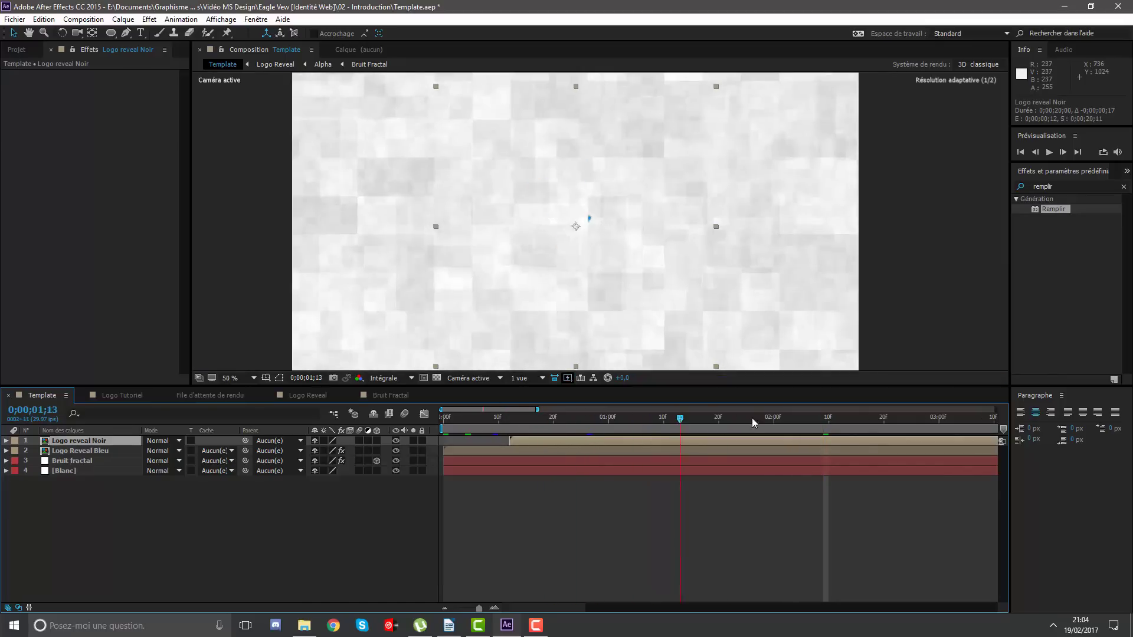
scroll(660, 238, up, 2)
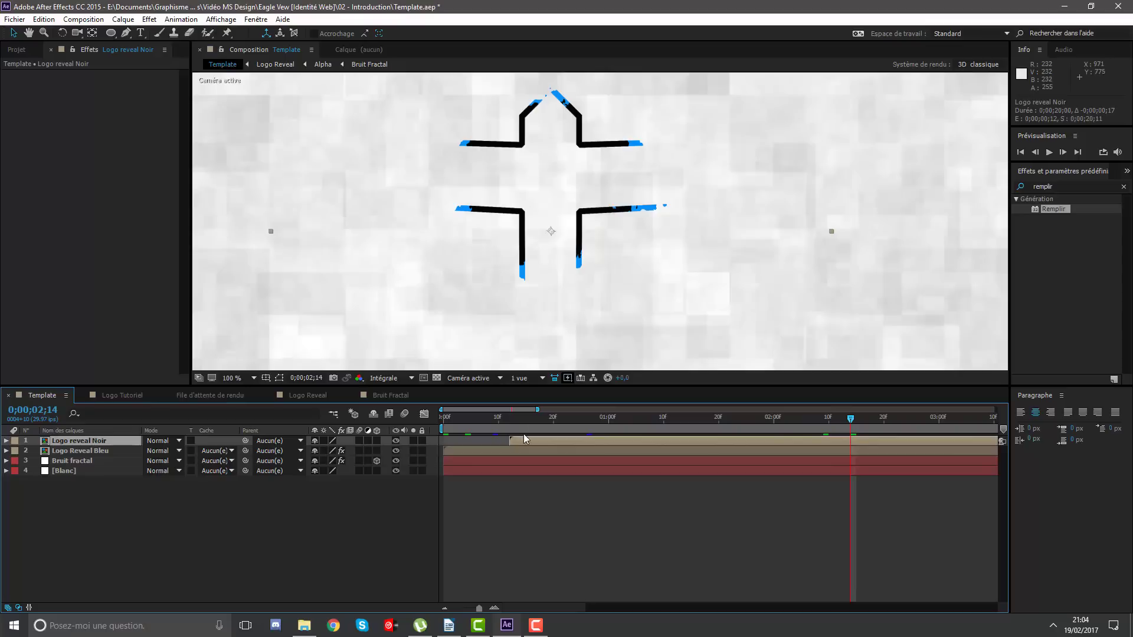
scroll(652, 206, up, 2)
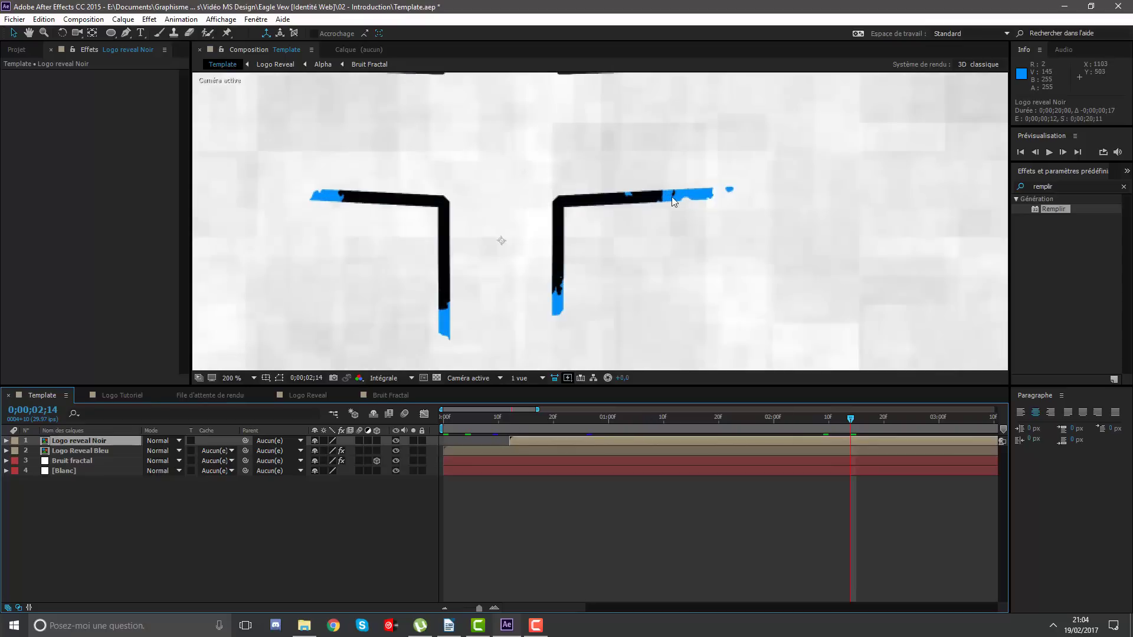
Start Logo reveal Noir a few frames earlier, fit the viewer, and check frame 0;00;02;04.
mouse_move(539, 441)
mouse_down()
mouse_move(518, 441)
mouse_move(529, 443)
mouse_up()
scroll(511, 293, down, 4)
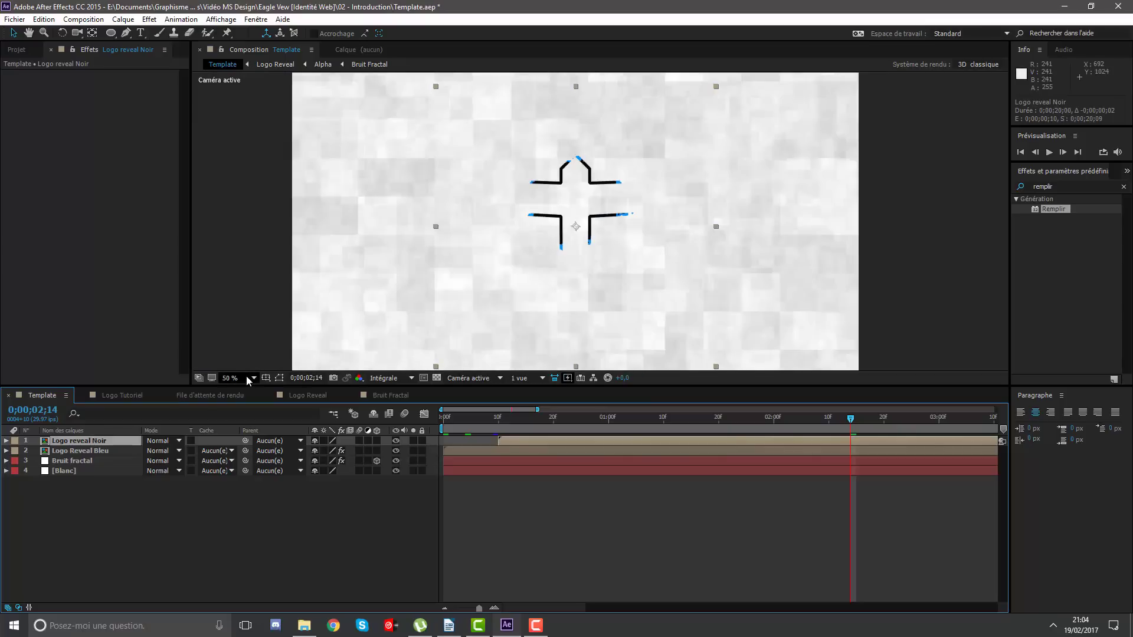
click(254, 378)
click(236, 395)
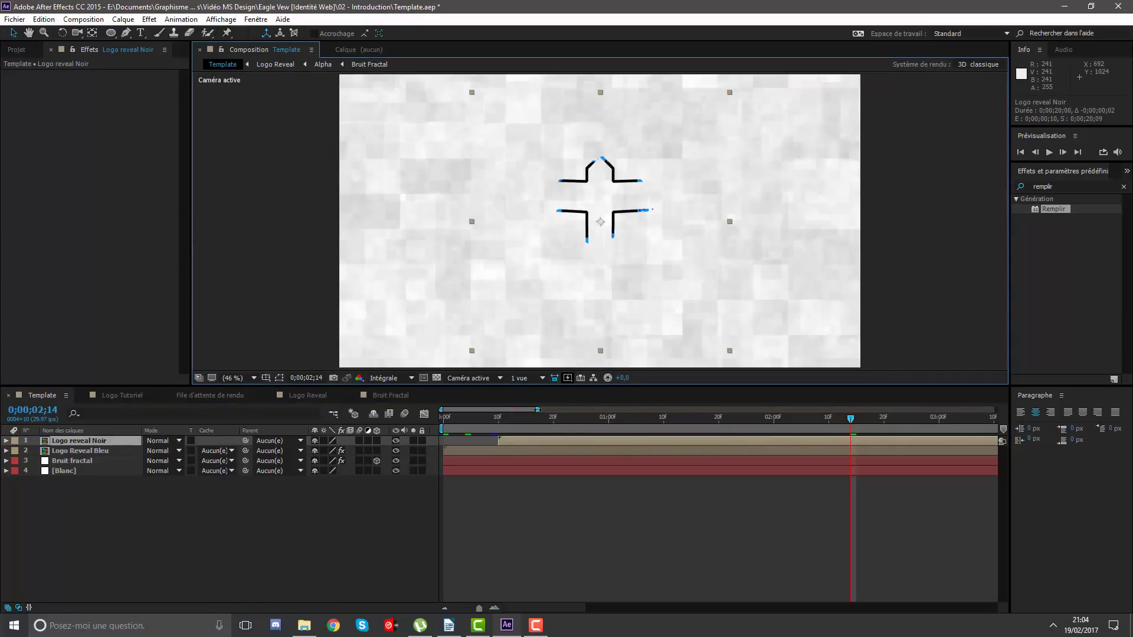
drag(537, 409, 772, 410)
mouse_move(581, 425)
mouse_down()
mouse_move(518, 419)
mouse_move(589, 411)
mouse_up()
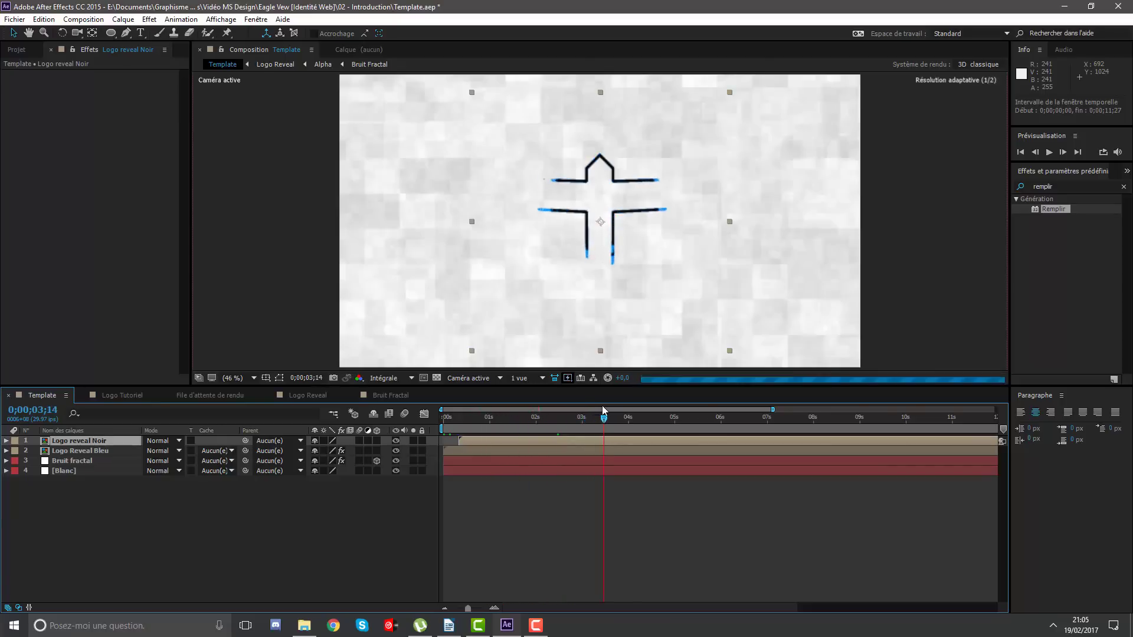
drag(589, 412, 542, 411)
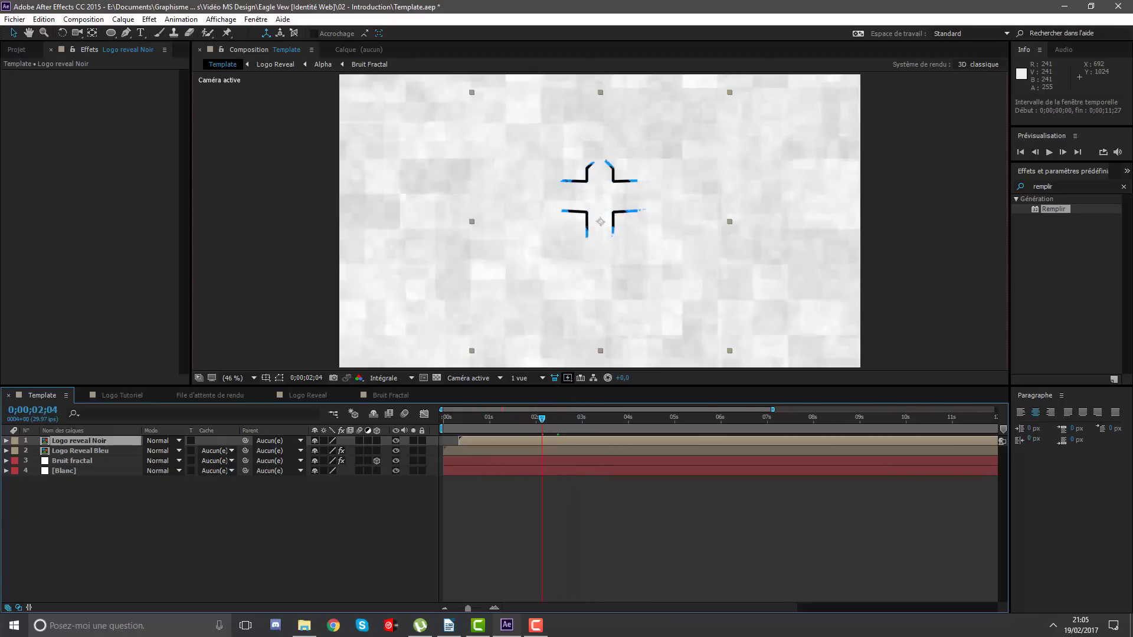
Save the project and apply the Lueur diffuse effect to Logo Reveal Bleu.
click(851, 562)
key(ctrl+s)
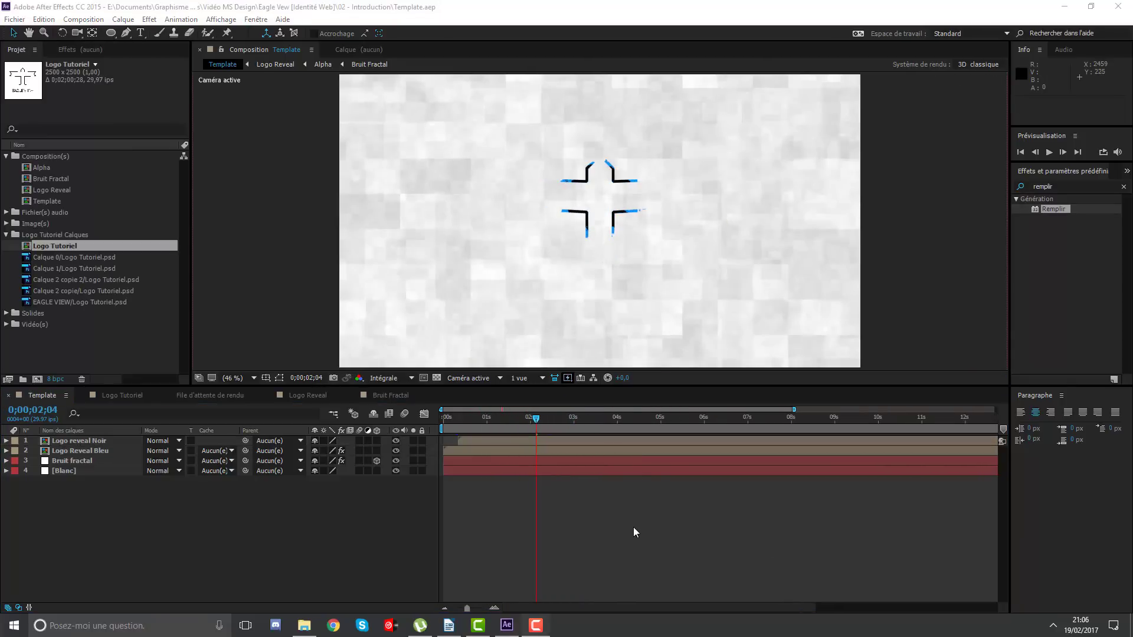
click(1074, 186)
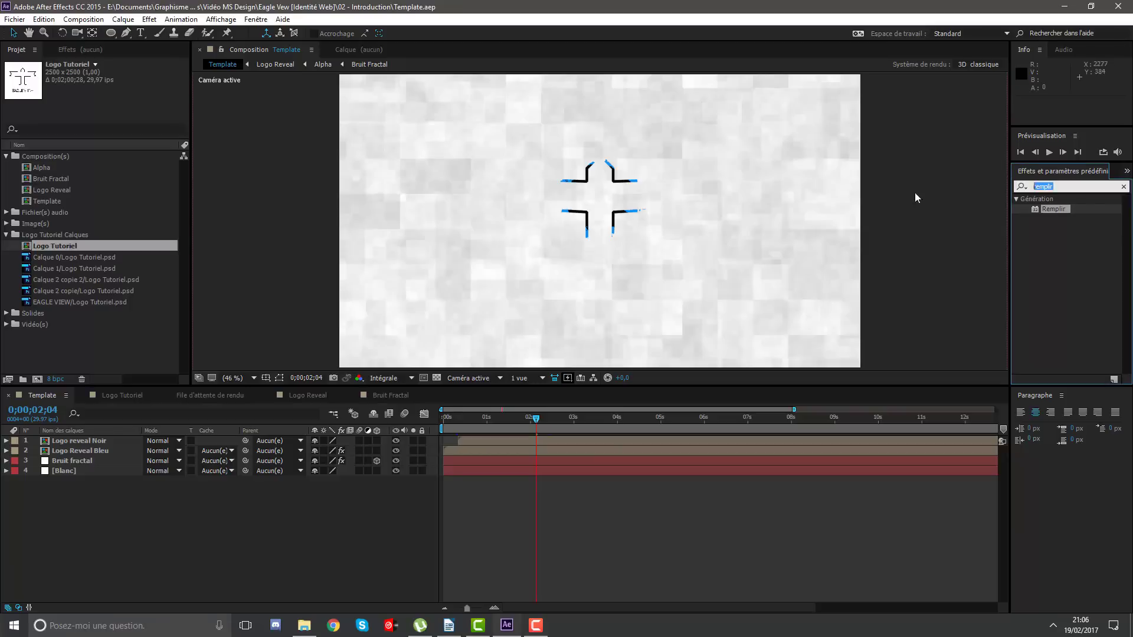
text(lueur)
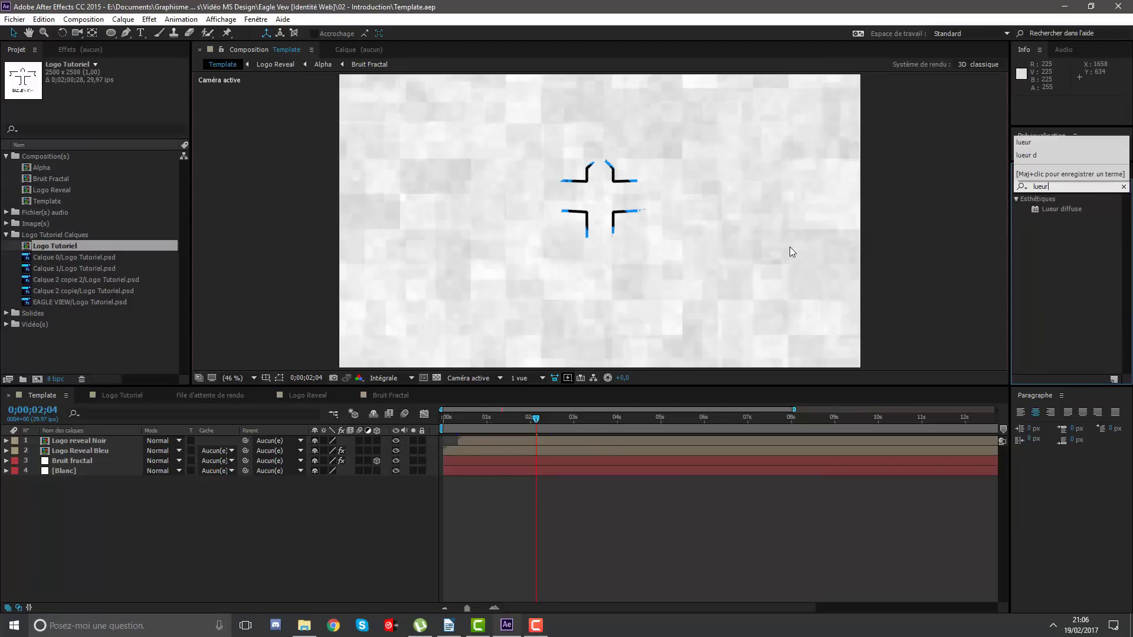
drag(1046, 208, 106, 453)
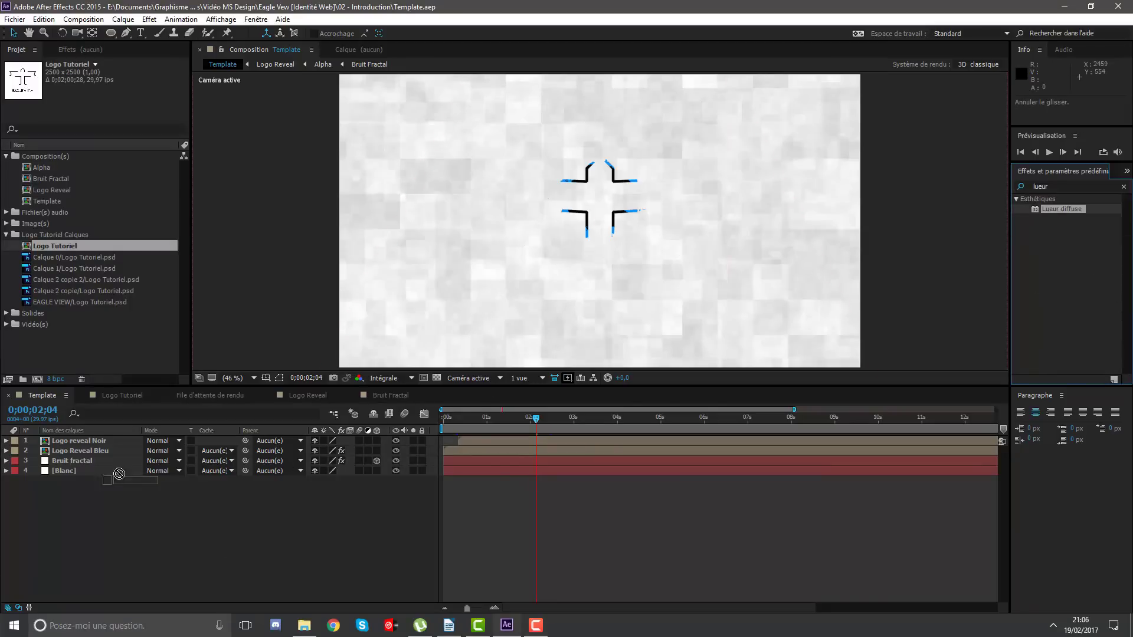
Widen the Lueur diffuse radius to 216 and reselect Logo Reveal Bleu.
scroll(518, 273, up, 1)
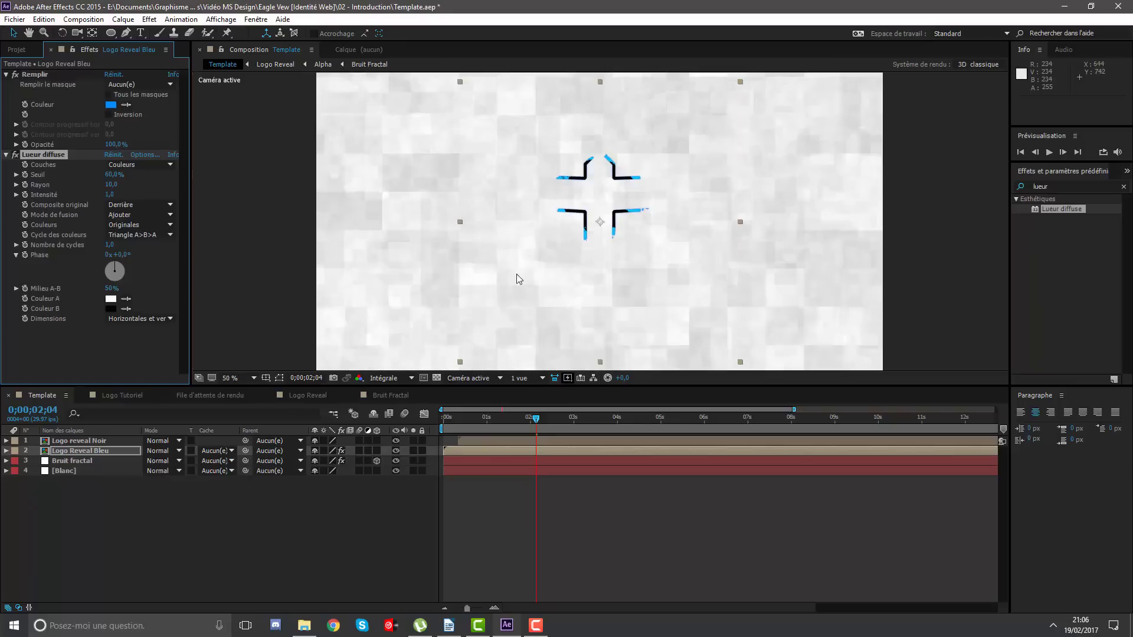
scroll(529, 268, up, 1)
scroll(529, 261, up, 1)
scroll(499, 213, down, 1)
scroll(561, 233, down, 1)
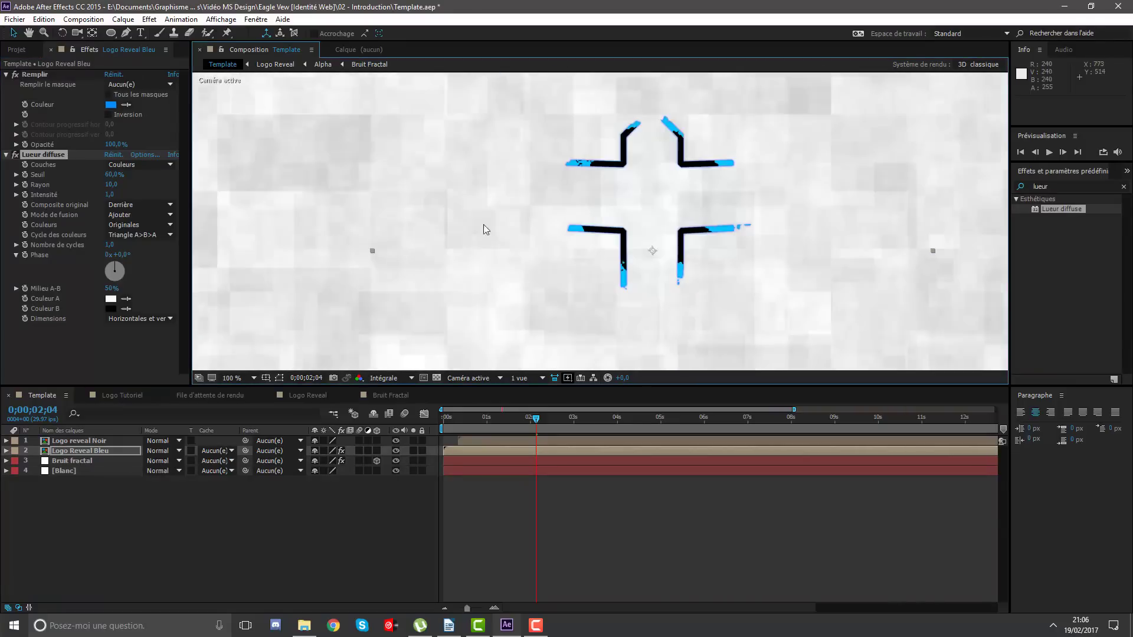
drag(110, 187, 514, 225)
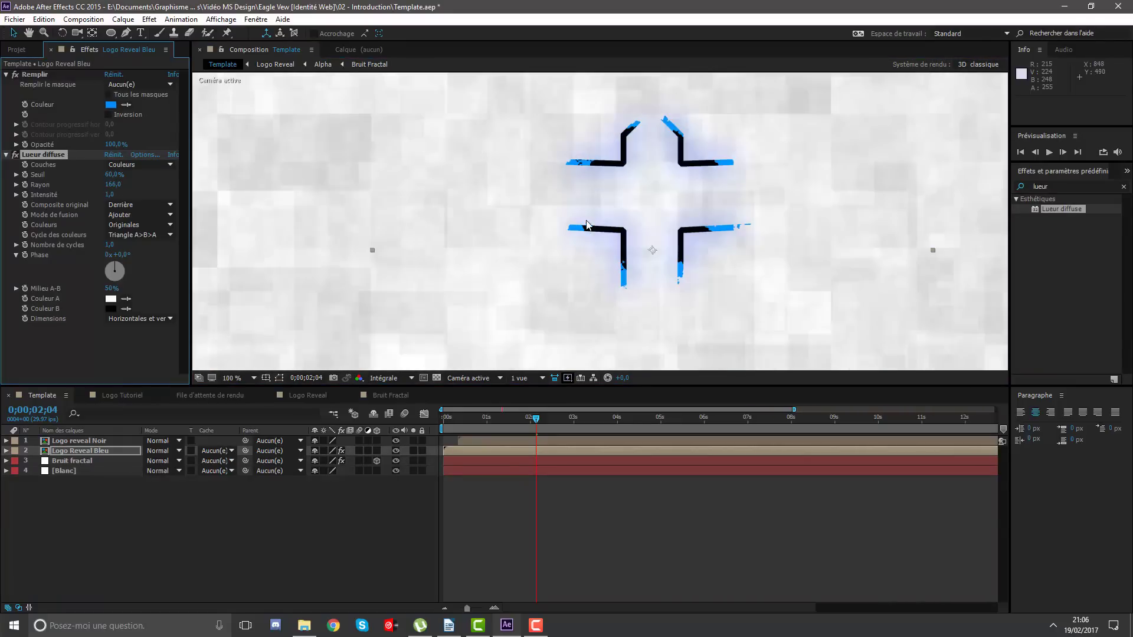
drag(117, 186, 576, 534)
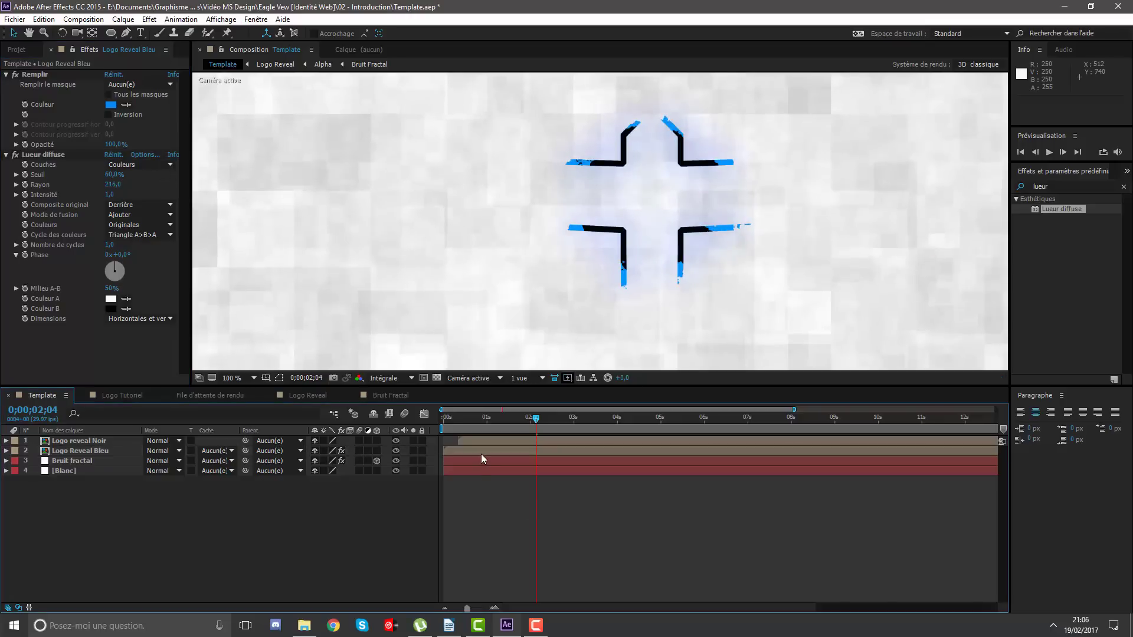
scroll(582, 295, down, 2)
scroll(653, 246, down, 1)
scroll(627, 238, up, 1)
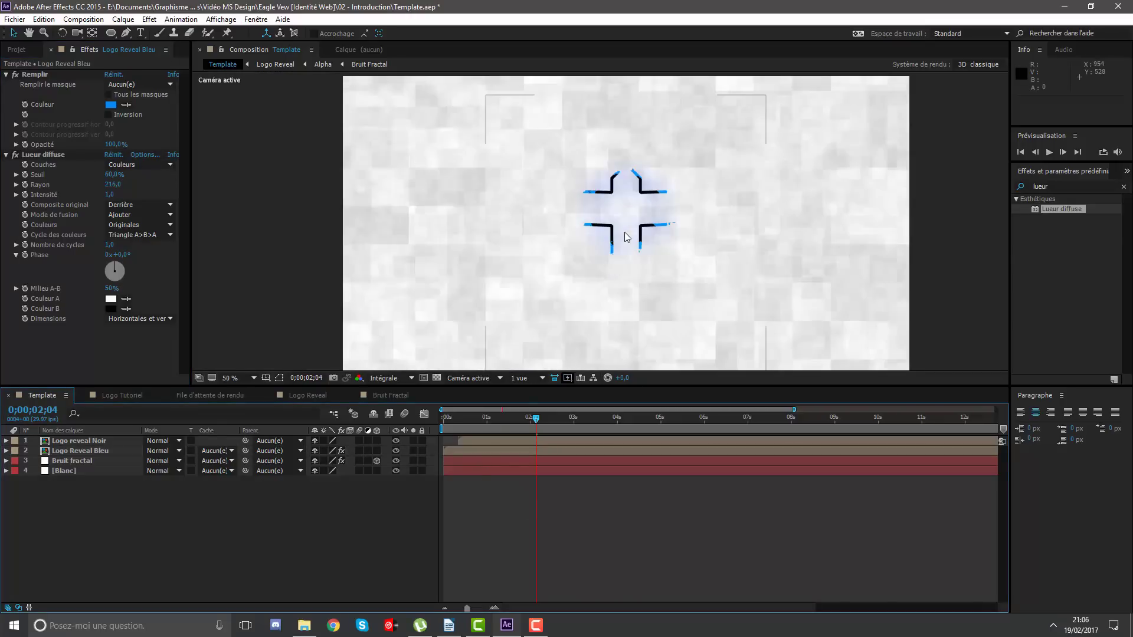
click(479, 450)
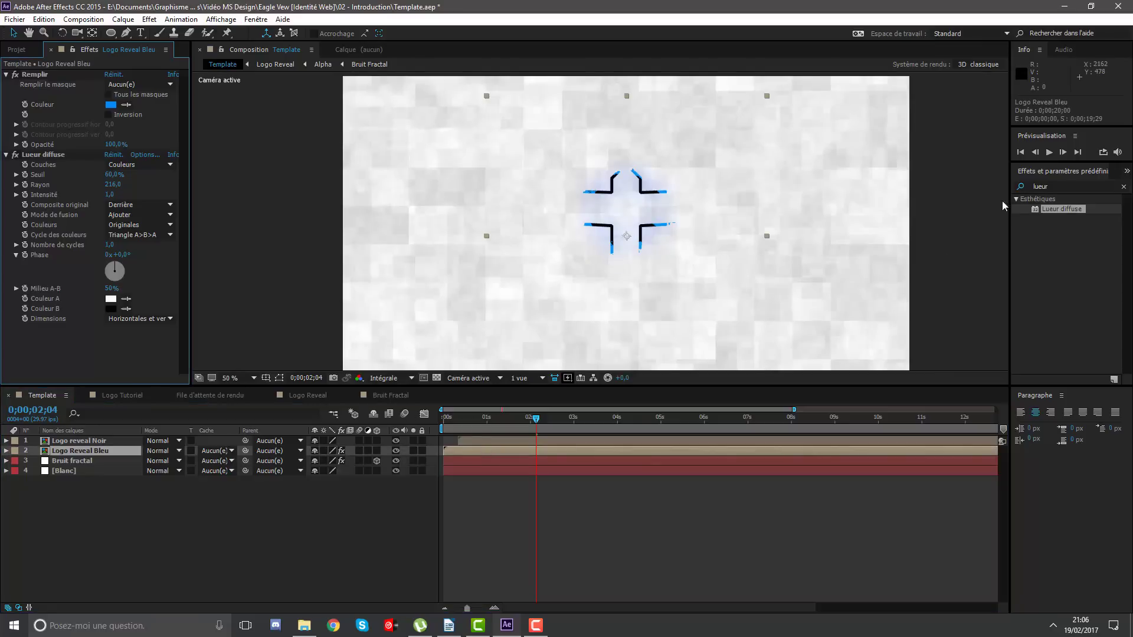
click(1056, 187)
Apply Teinte/Saturation to Logo Reveal Bleu and shift its global hue to magenta.
text(teinte)
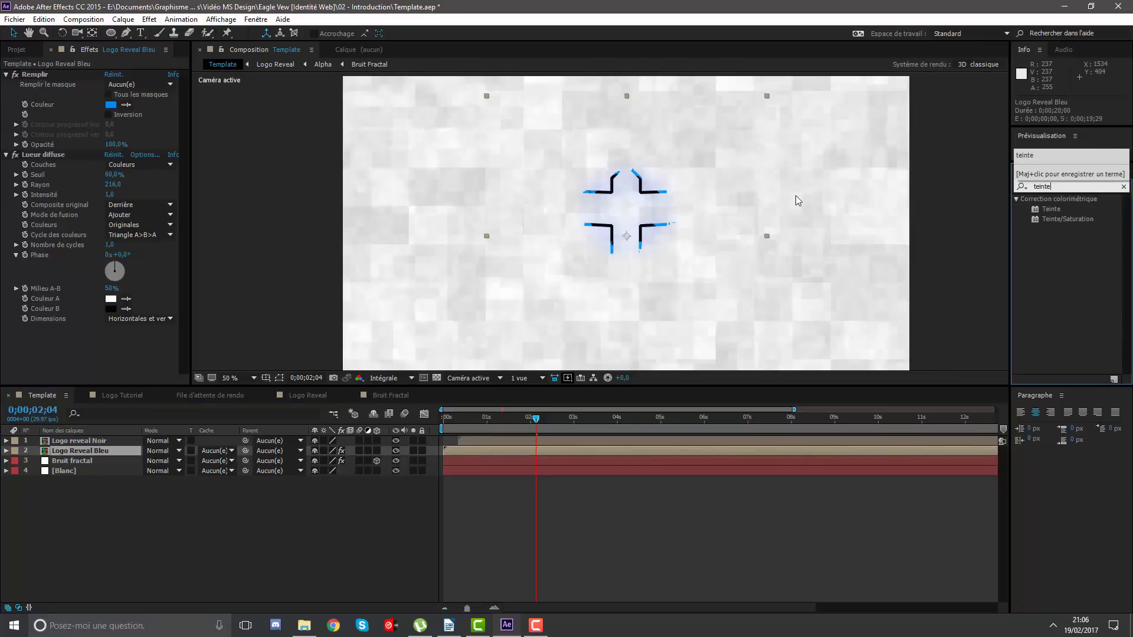
mouse_move(1064, 220)
mouse_down()
mouse_move(953, 219)
mouse_move(100, 396)
mouse_move(118, 342)
mouse_up()
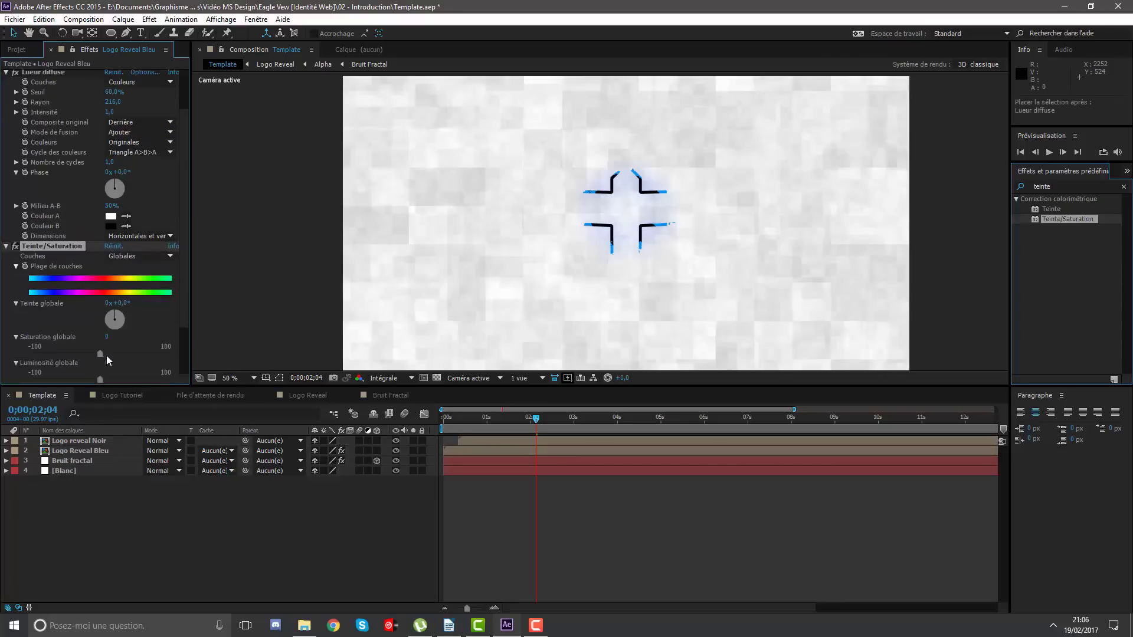
mouse_move(159, 261)
mouse_down()
mouse_move(604, 235)
mouse_move(338, 246)
mouse_move(416, 241)
mouse_up()
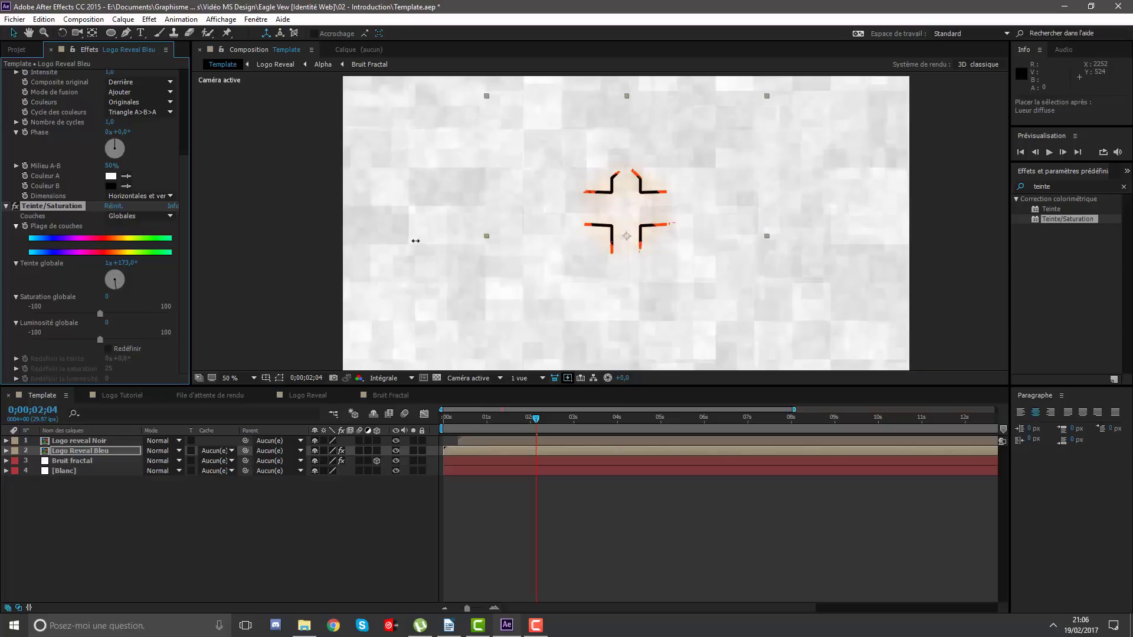
drag(416, 240, 572, 237)
Zoom the viewer to 100% and start Logo reveal Noir about 2 frames earlier.
key(comma)
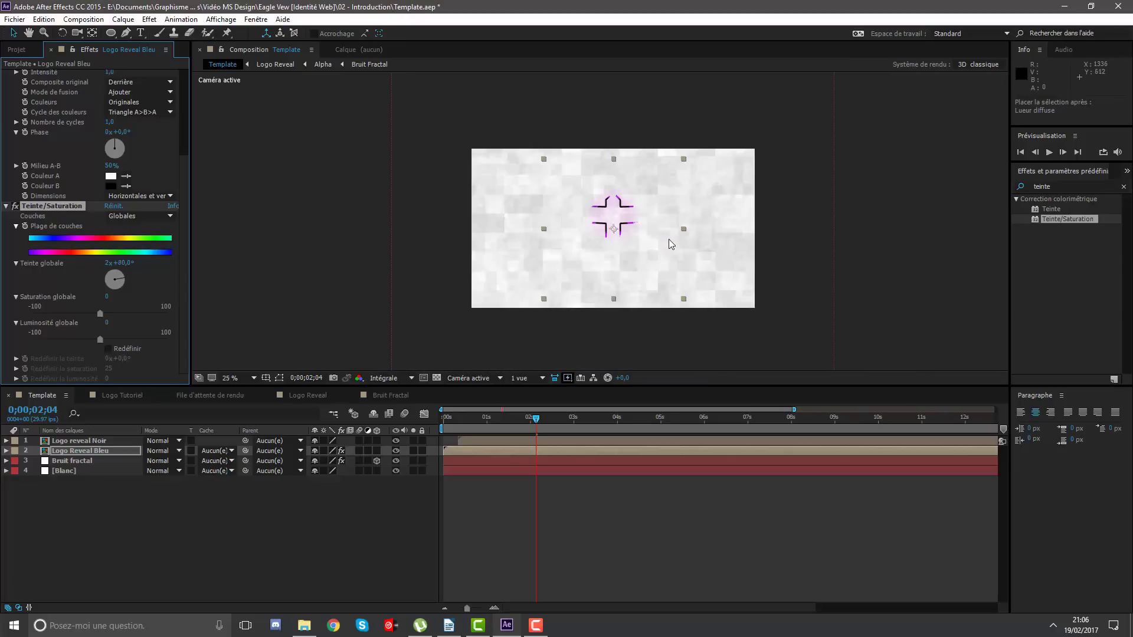
key(period)
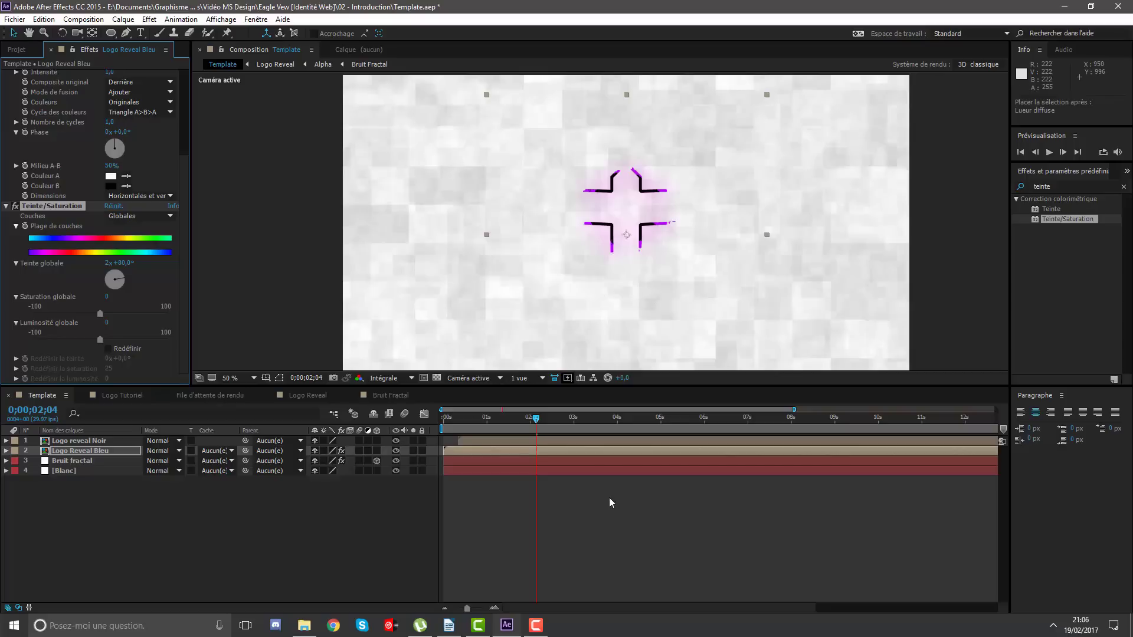
click(609, 498)
key(period)
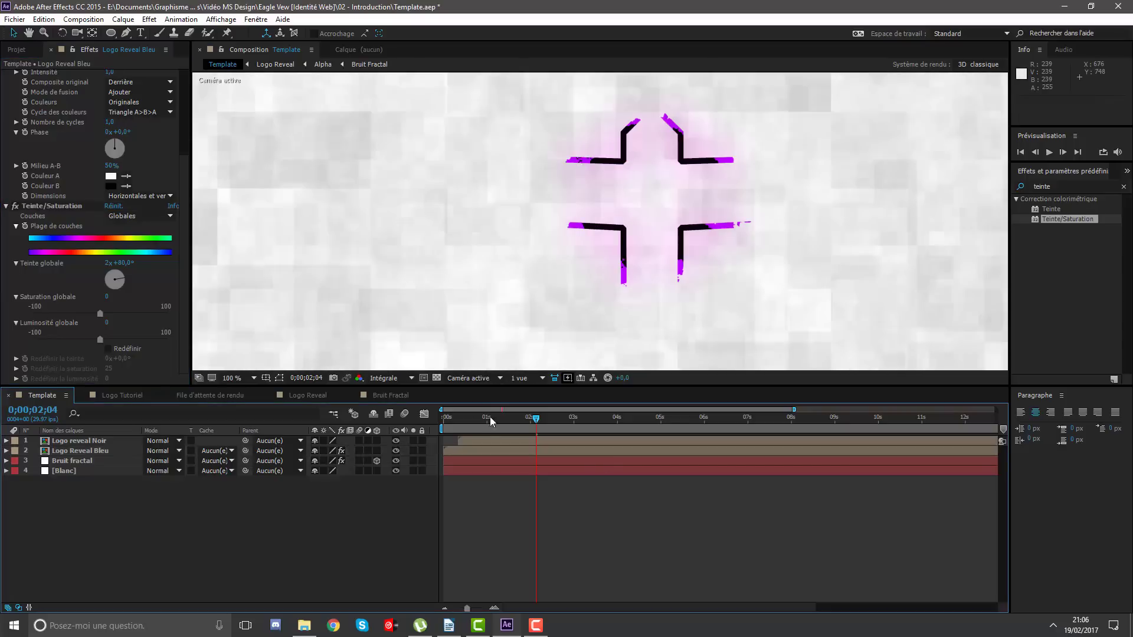
drag(493, 440, 489, 441)
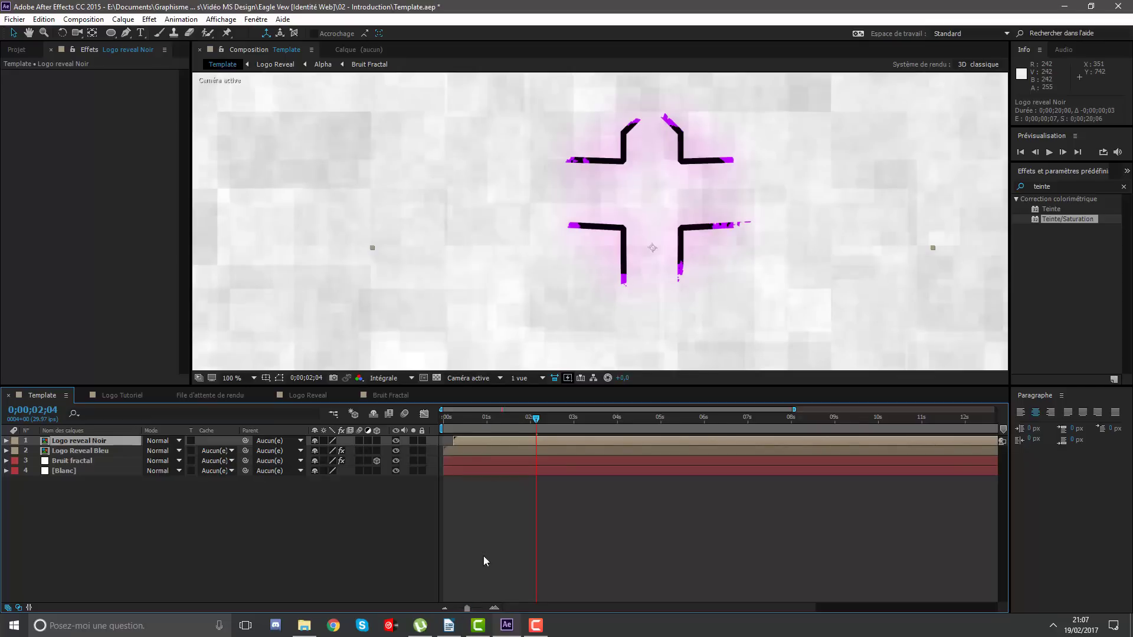
Fit the composition in the viewer and scrub through the logo reveal.
scroll(467, 324, down, 2)
click(232, 378)
click(247, 402)
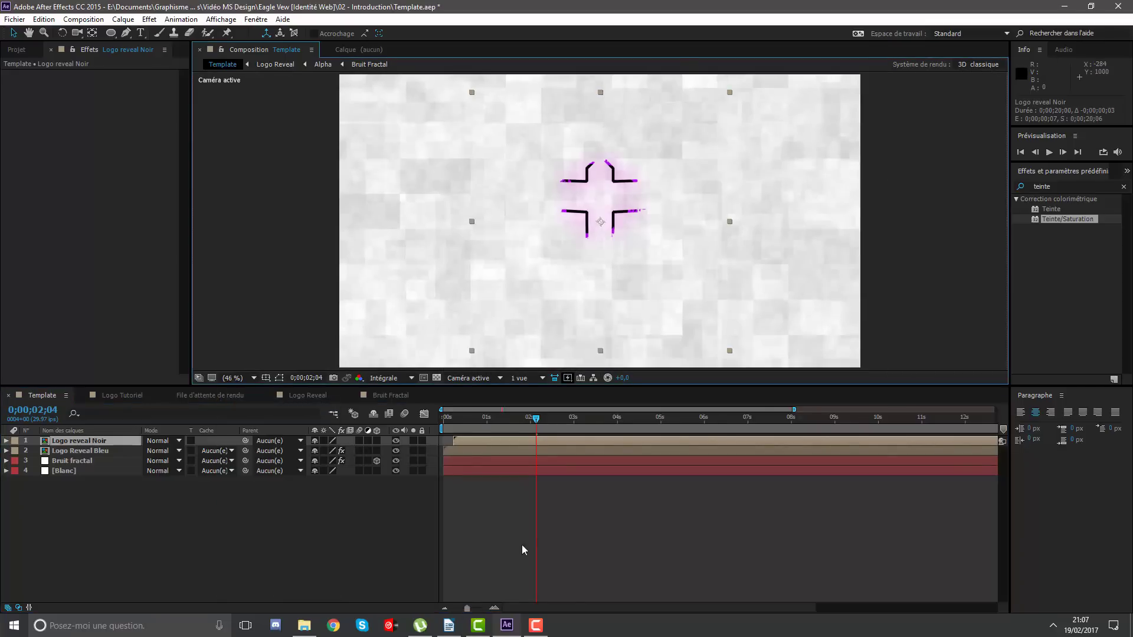
click(521, 545)
key(Tab)
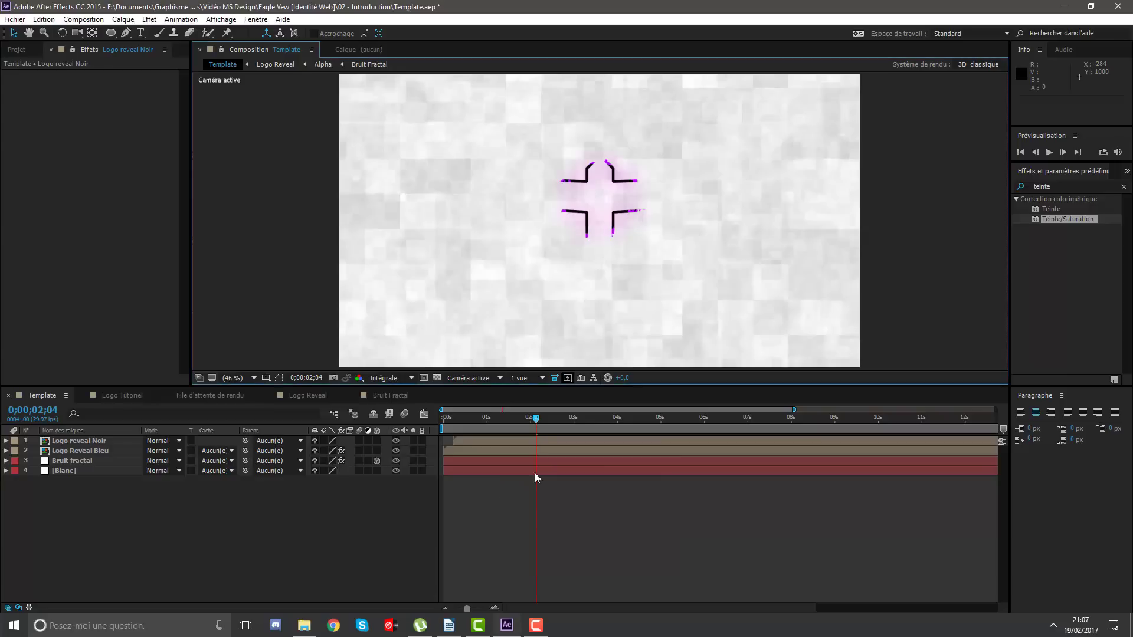
mouse_move(537, 431)
mouse_down()
mouse_move(471, 431)
mouse_move(583, 431)
mouse_up()
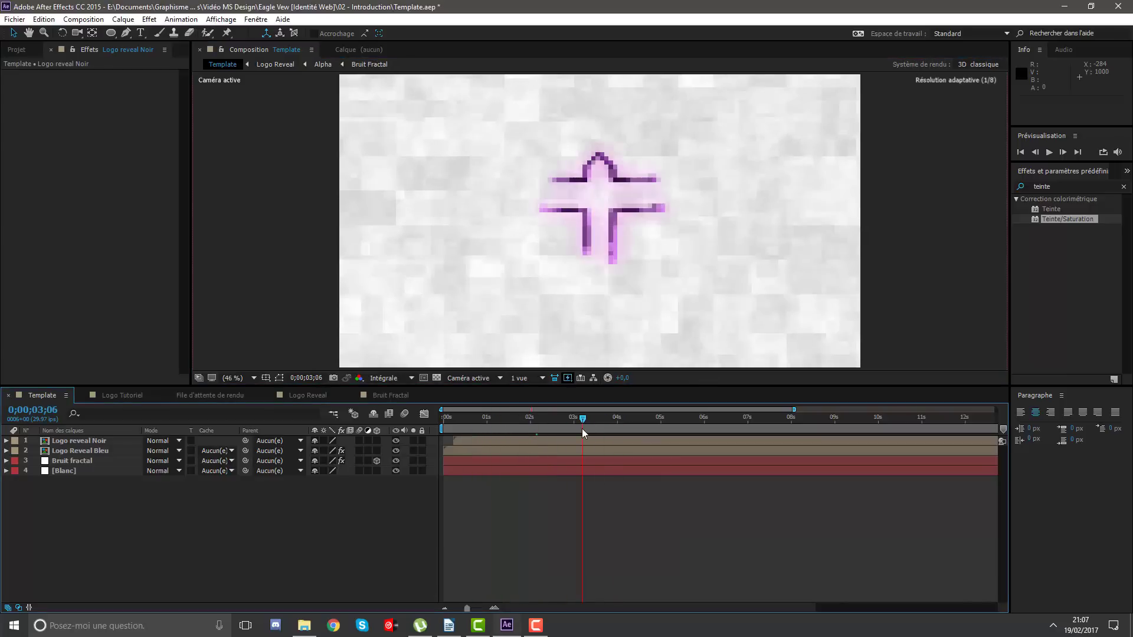
Create a new camera layer named Camera Animation.
right_click(536, 526)
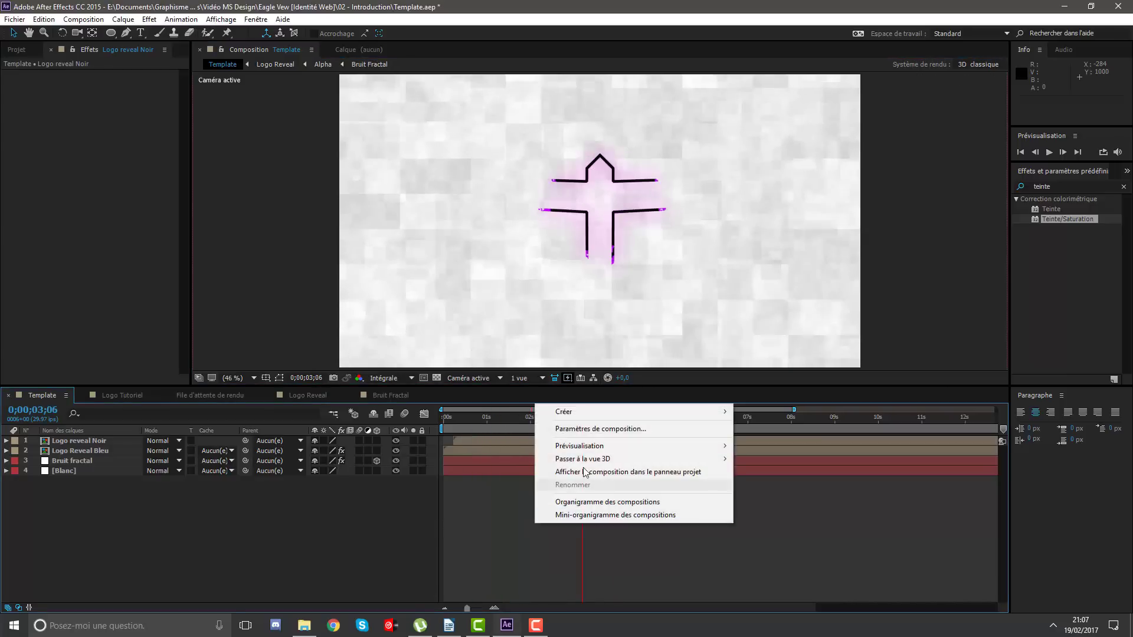
right_click(571, 525)
mouse_move(610, 418)
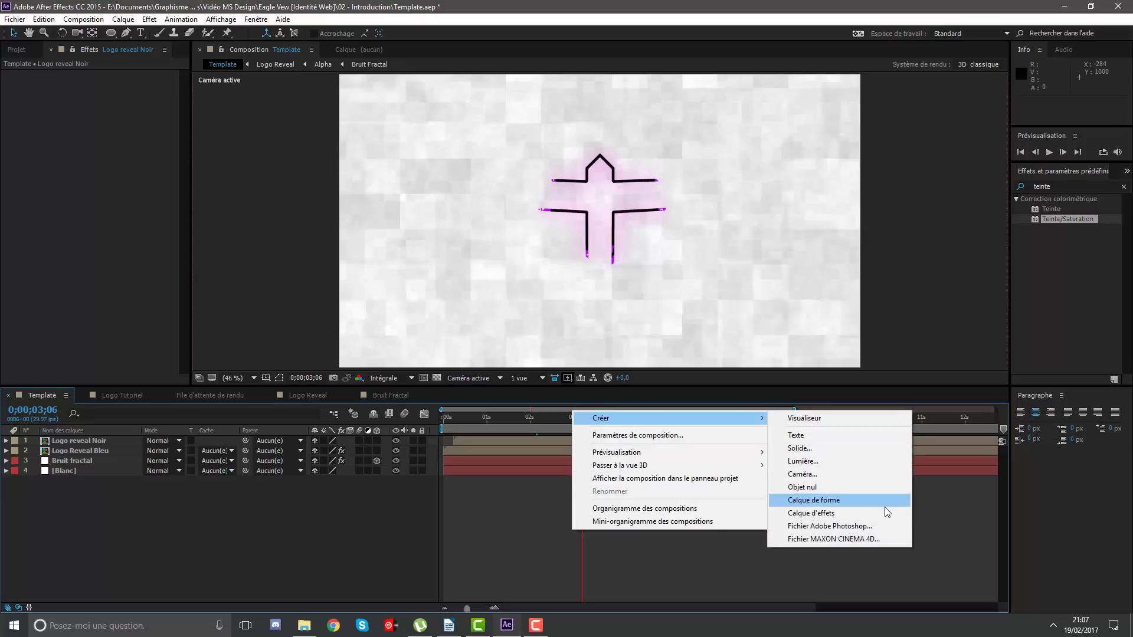
click(834, 474)
text(Camera Animation)
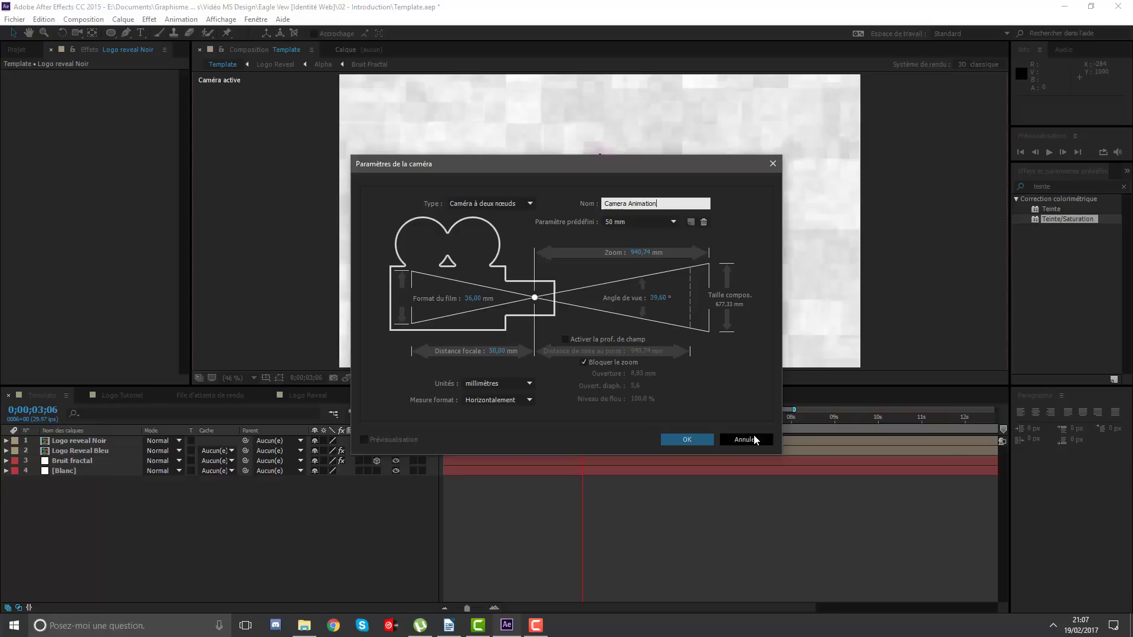
key(Return)
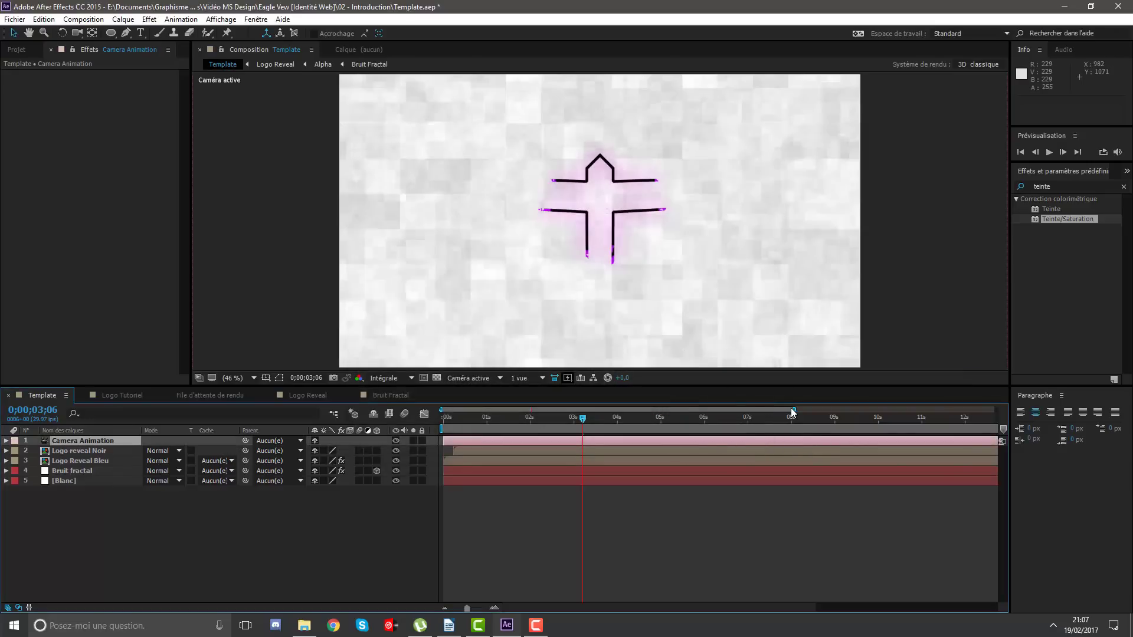
drag(792, 410, 691, 408)
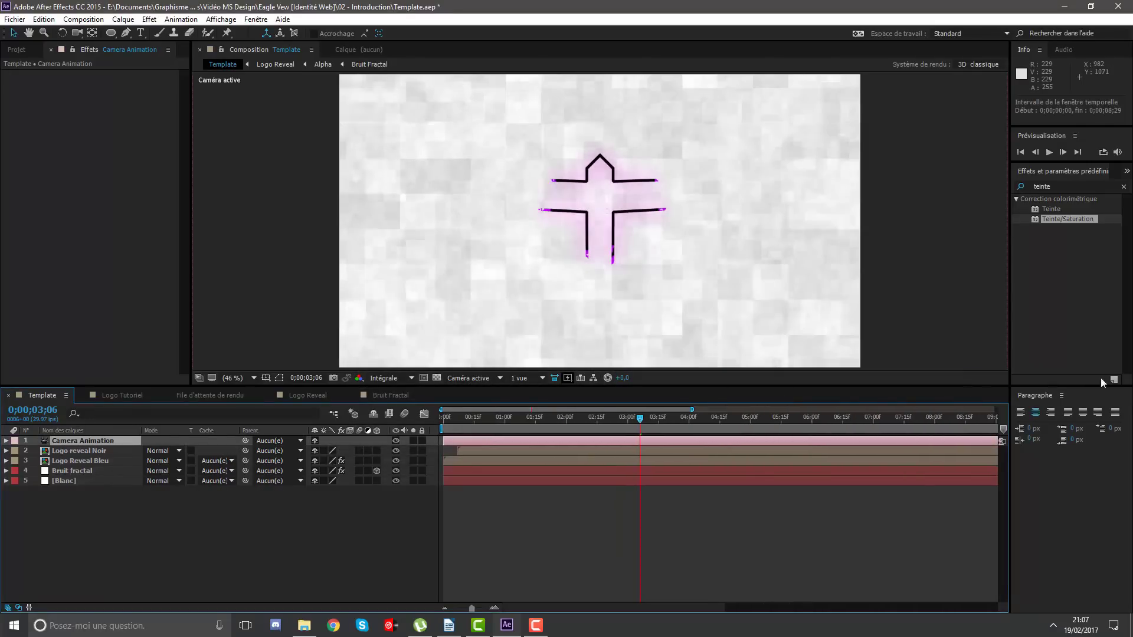
Play Rendu - Introduction.mp4 from the 02 - Introduction project folder.
key(alt+Tab)
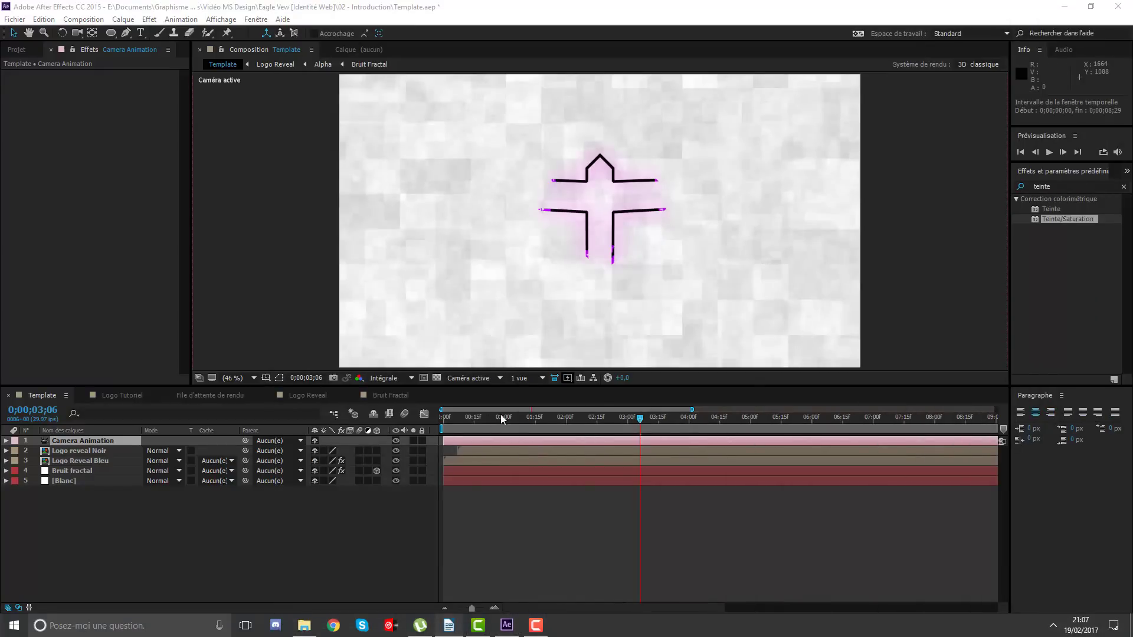
drag(503, 419, 461, 419)
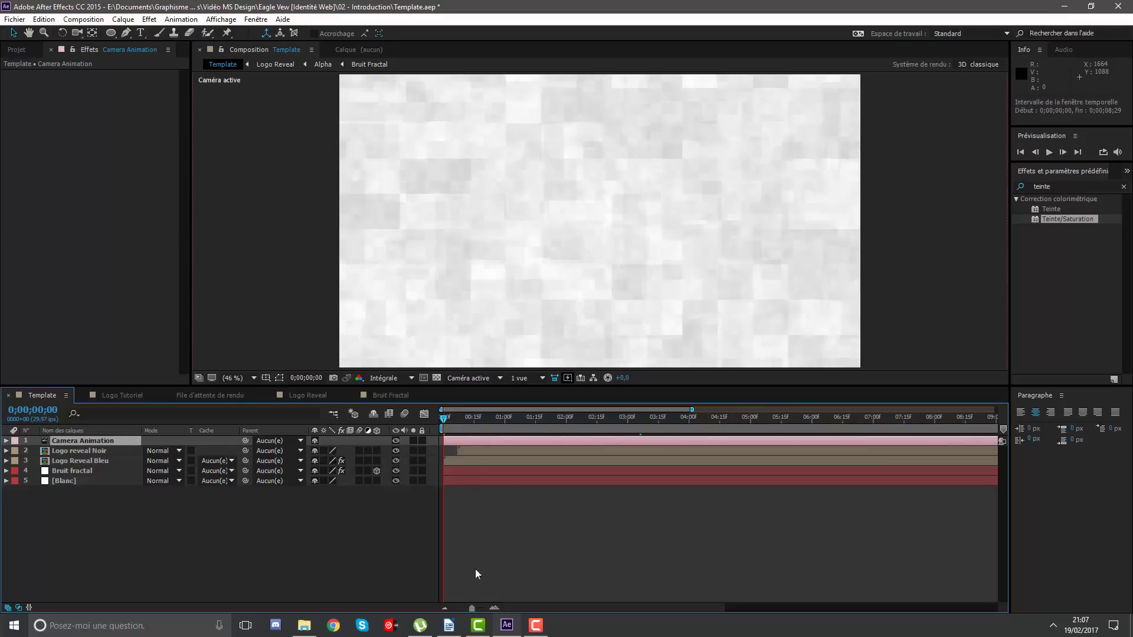
click(304, 625)
click(472, 152)
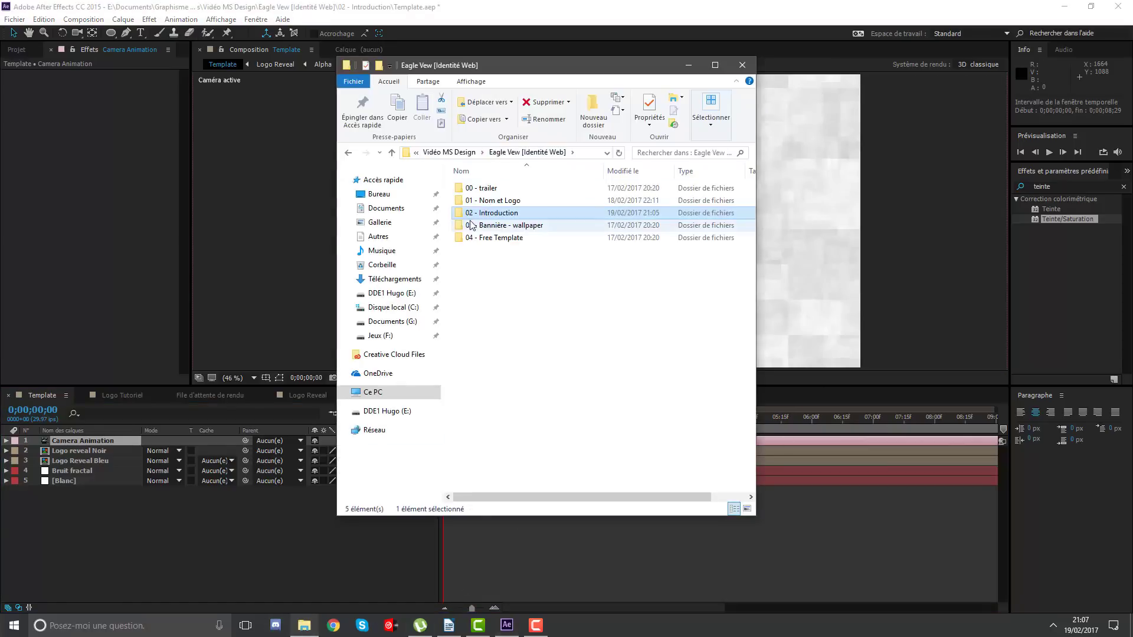
double_click(494, 214)
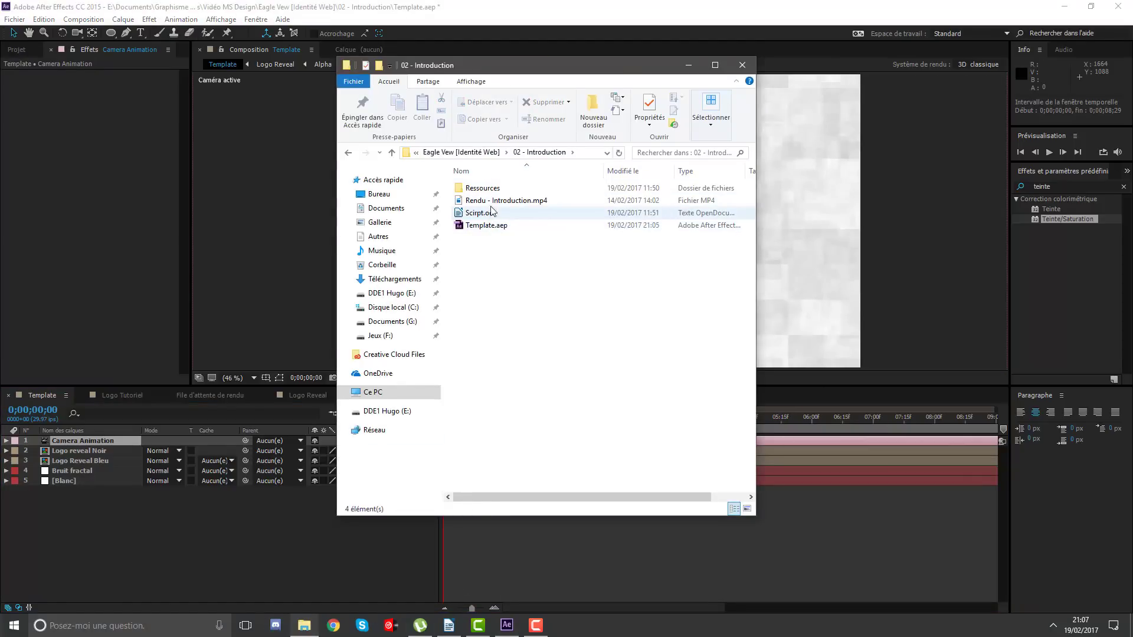
double_click(501, 201)
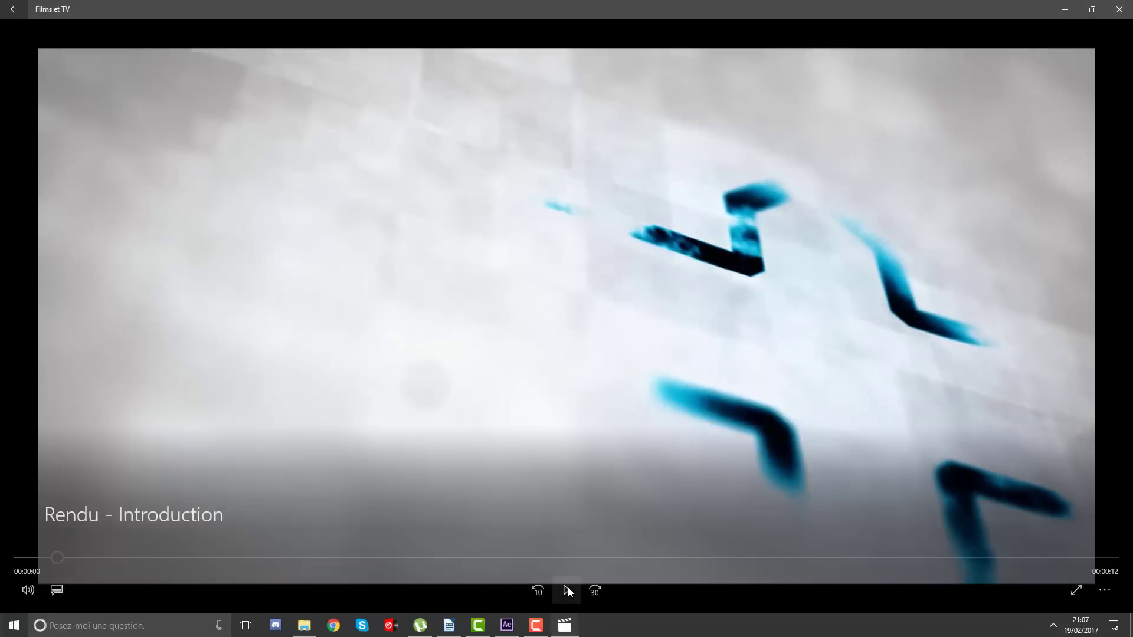
Rewind the Rendu - Introduction video, play and pause it, then close Films et TV.
click(22, 558)
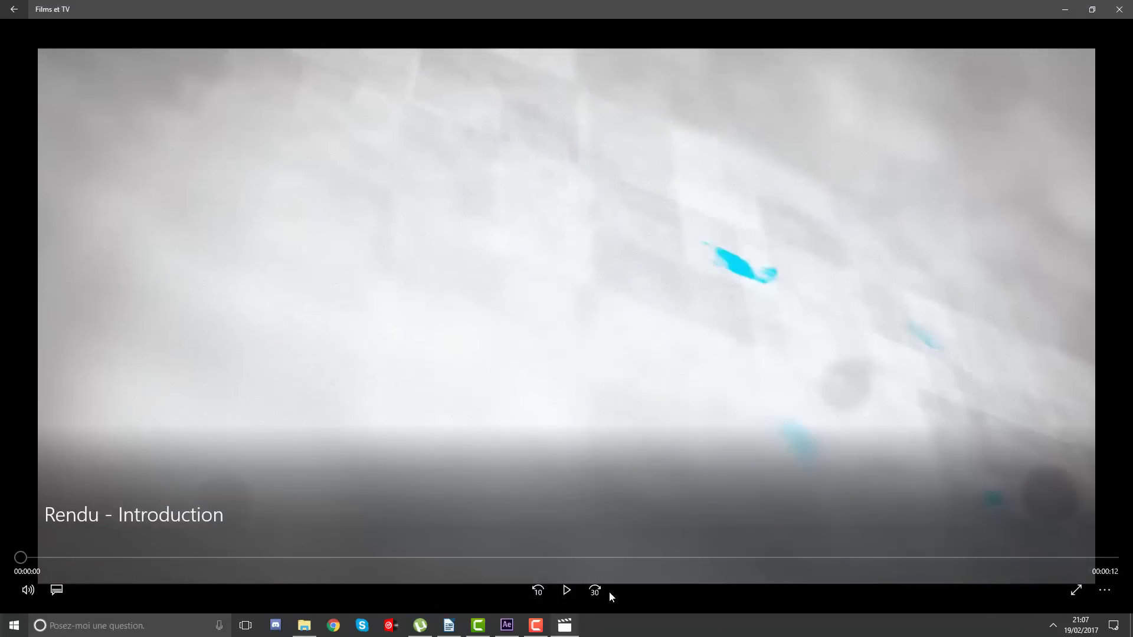
click(575, 593)
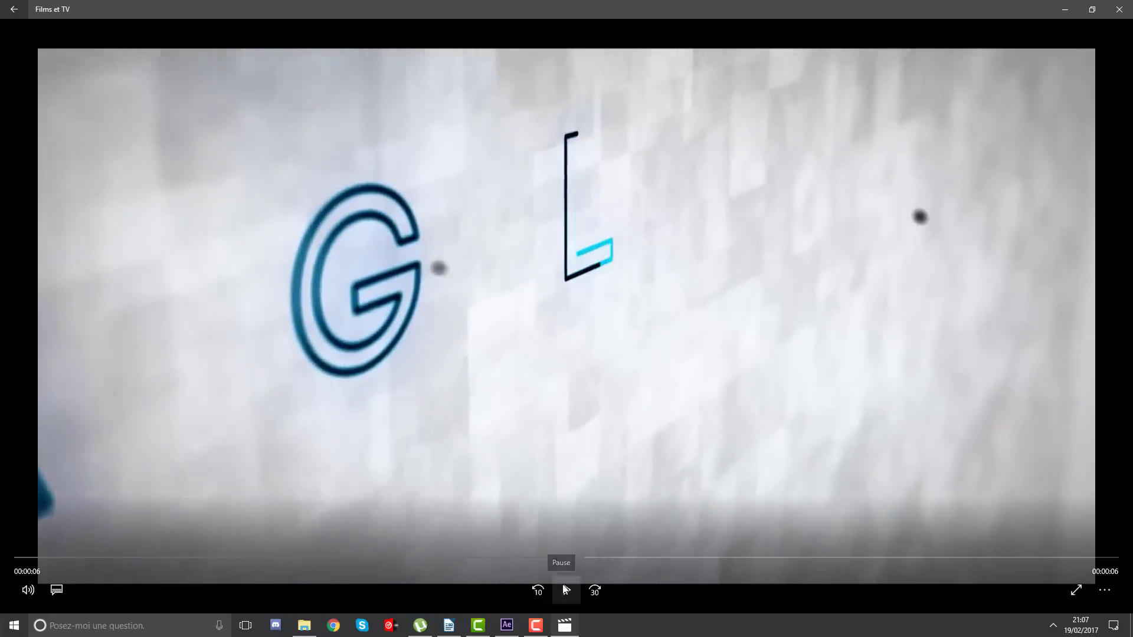
click(564, 589)
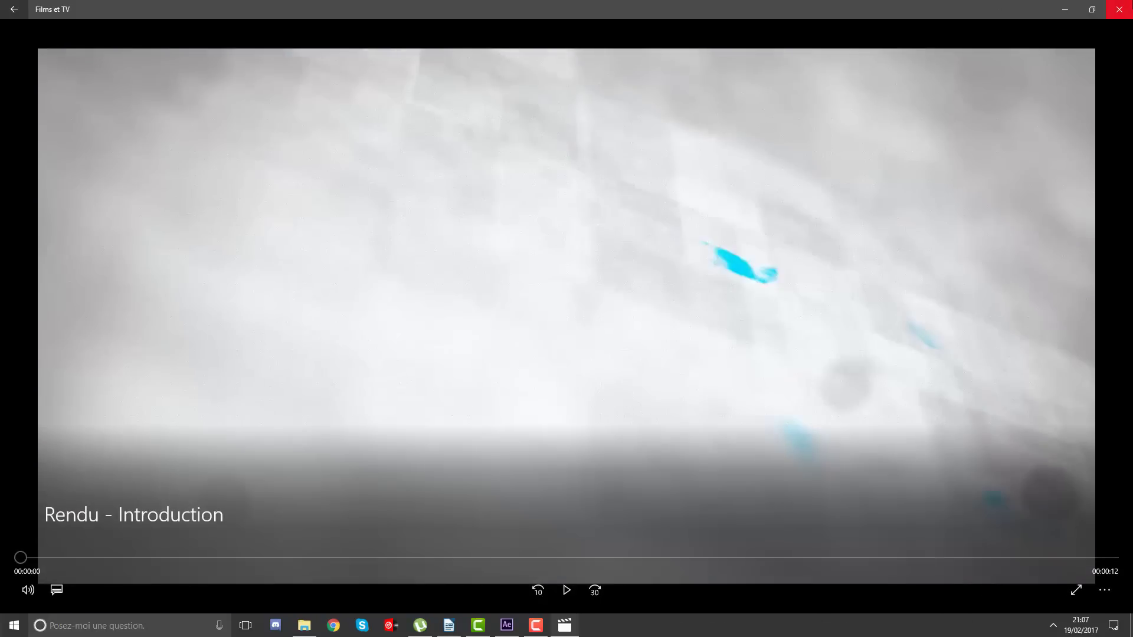
click(1119, 9)
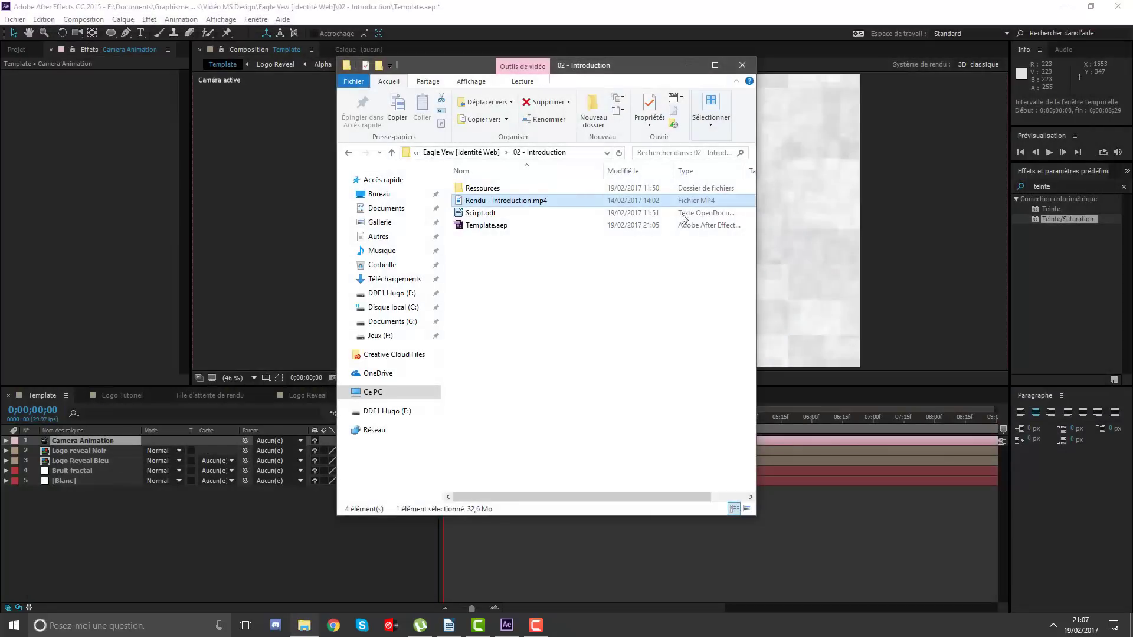
Return to After Effects and scrub through the Template reveal animation.
click(571, 8)
drag(472, 422, 604, 438)
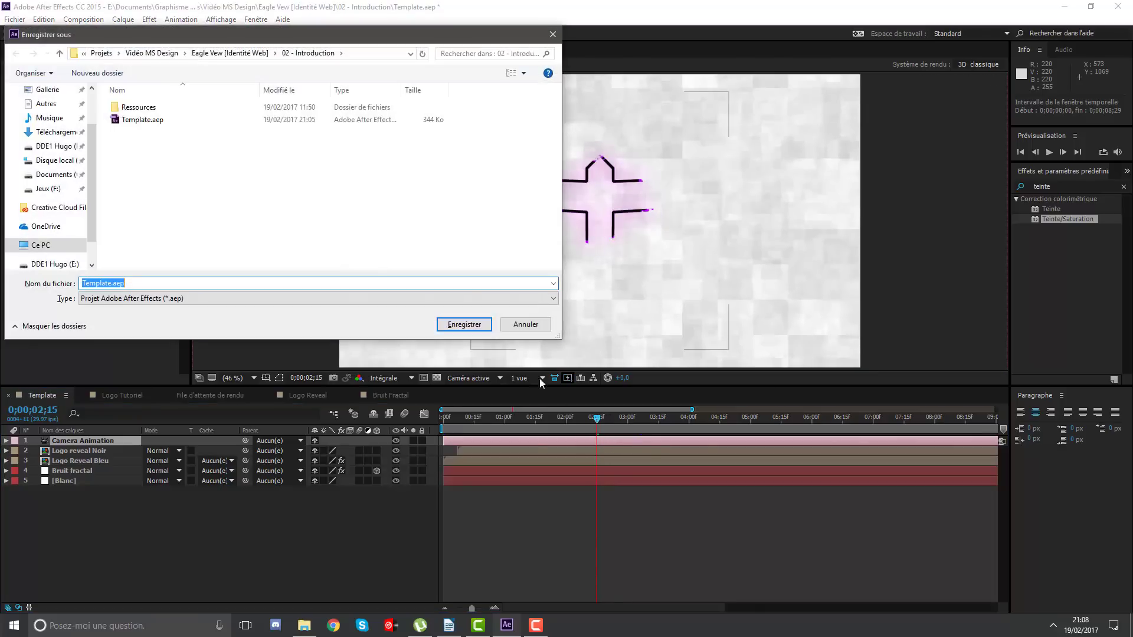
Cancel the Save As dialog and drag across the Composition viewer.
click(518, 324)
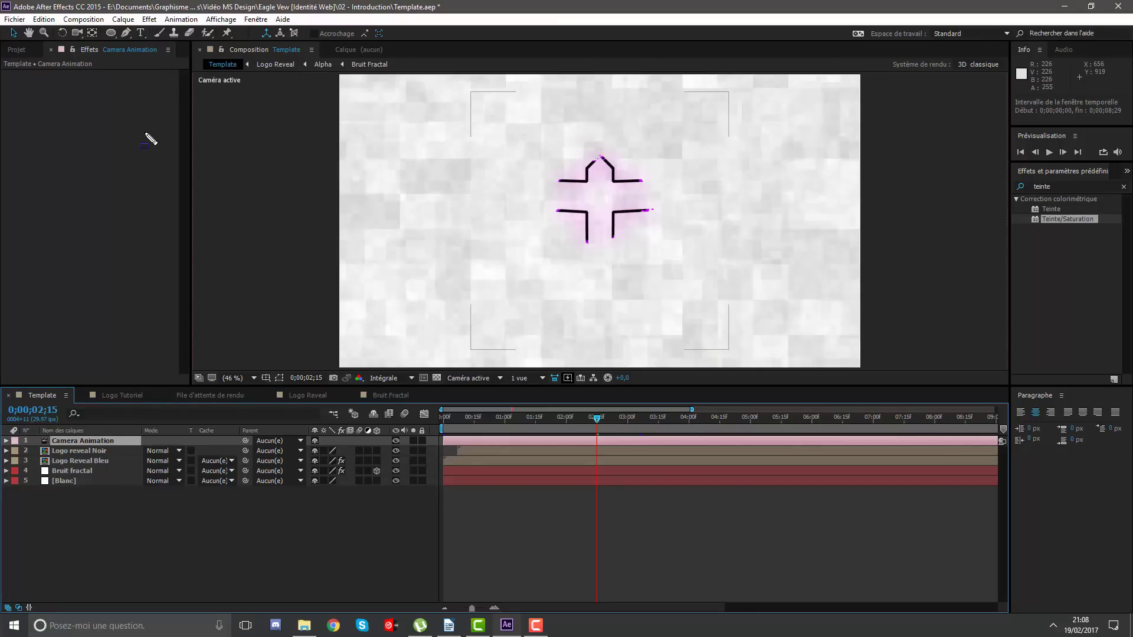
drag(101, 95, 396, 249)
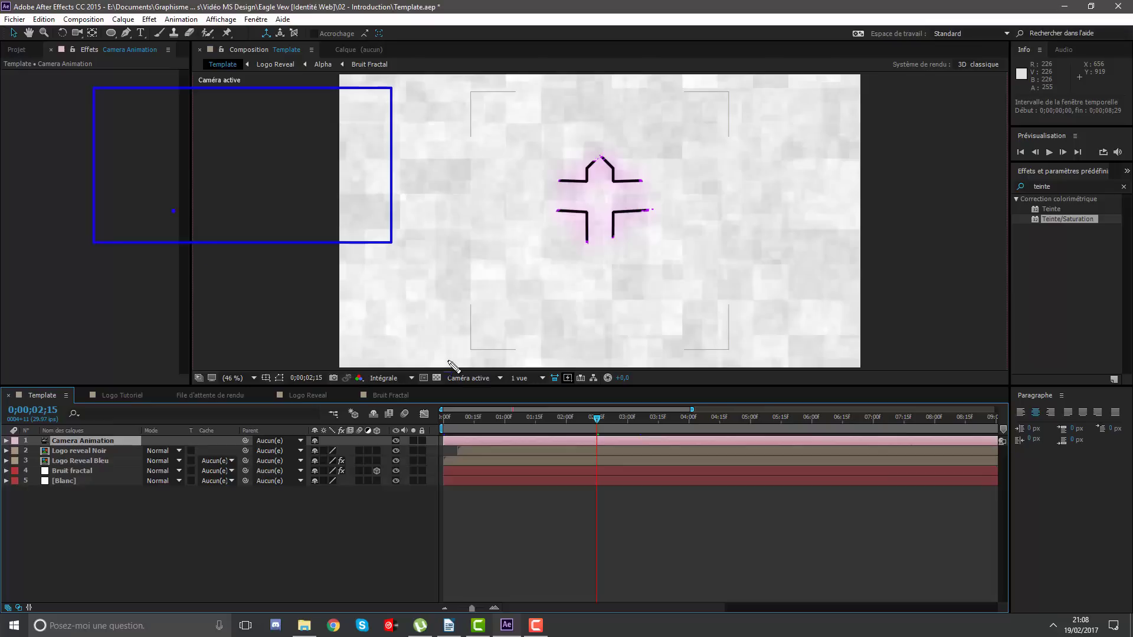
drag(173, 210, 473, 366)
drag(299, 267, 595, 410)
drag(524, 319, 811, 454)
drag(585, 218, 829, 396)
mouse_move(562, 119)
mouse_down()
mouse_move(850, 339)
mouse_move(804, 326)
mouse_up()
drag(607, 155, 829, 300)
drag(733, 167, 902, 339)
Trim Camera Animation to end at 0;00;02;15 with Edition > Prélever la zone de travail.
key(Escape)
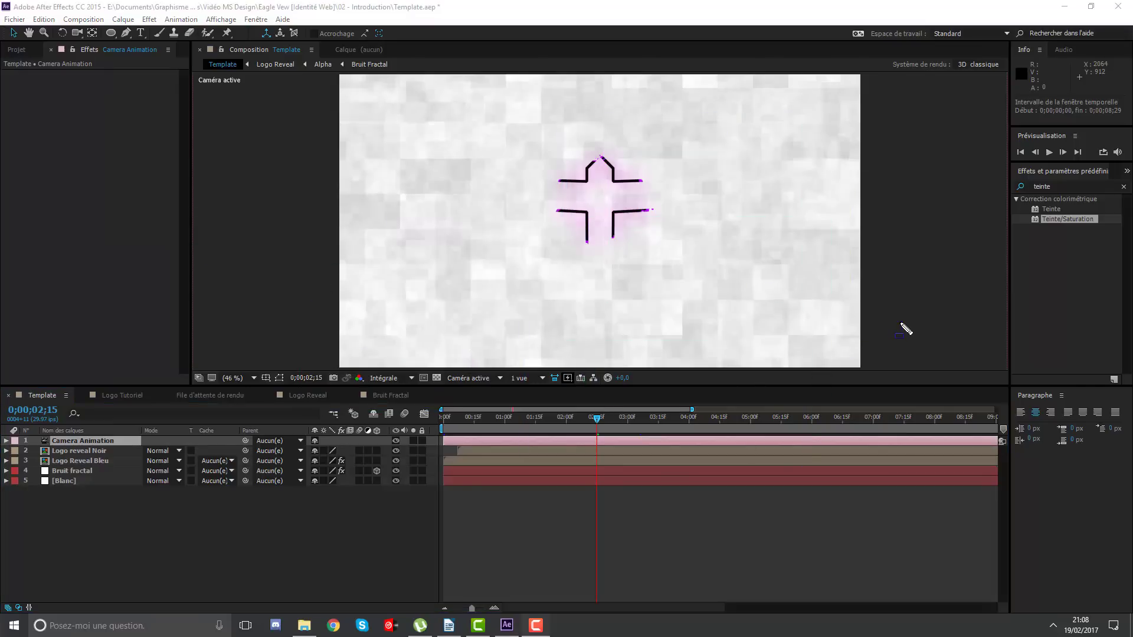
click(44, 19)
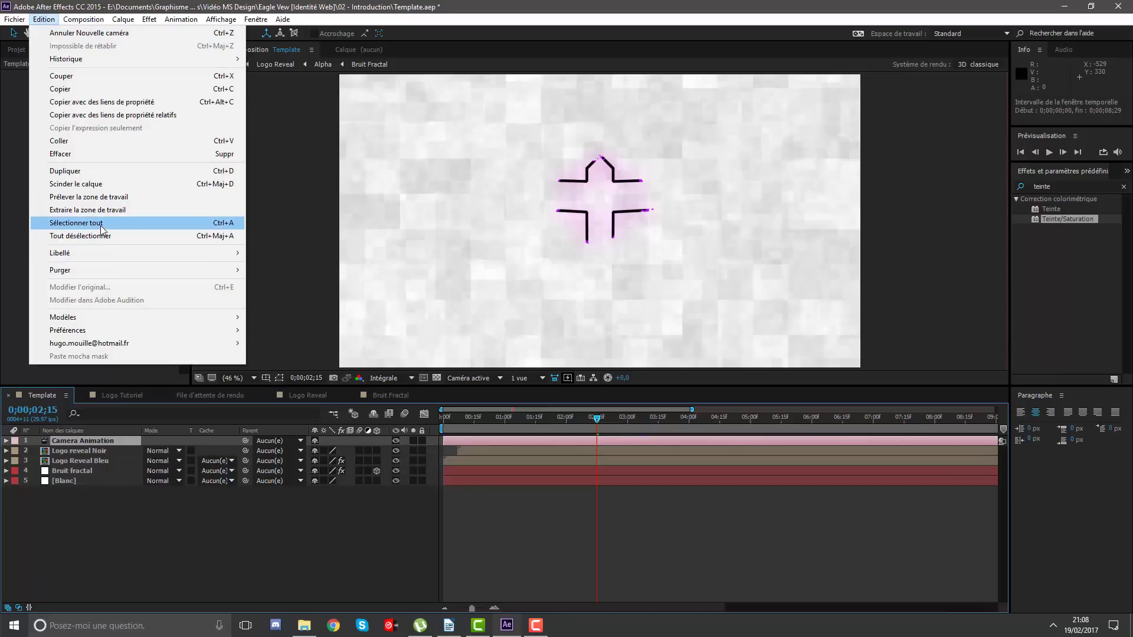
click(108, 198)
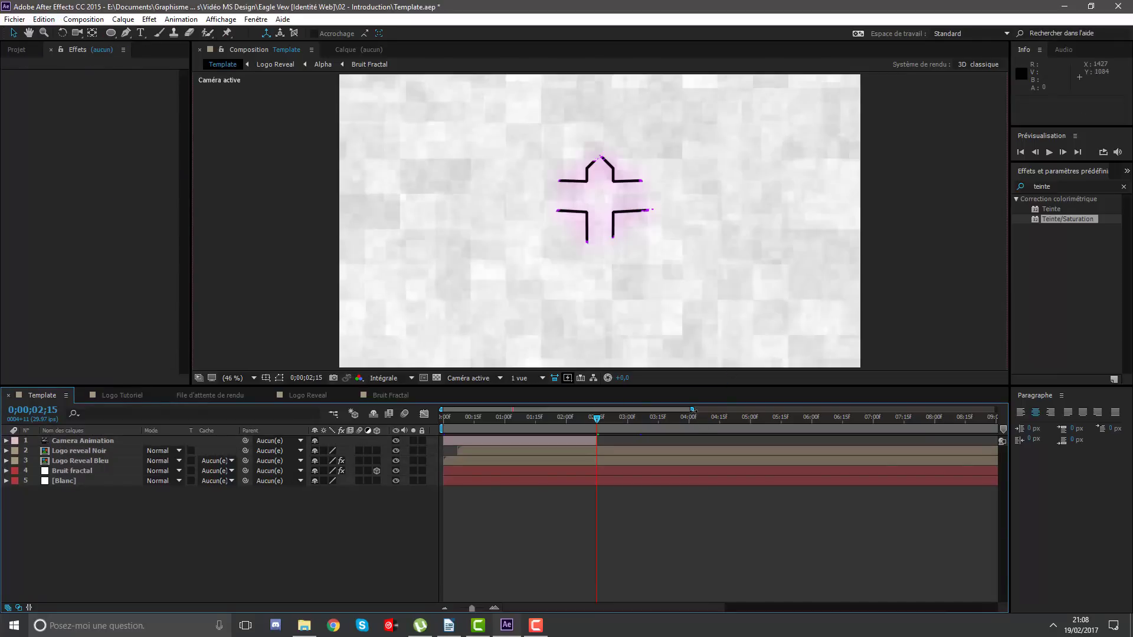
Select the logo reveal layers, make Logo Reveal Bleu 3D, and go to frame zero.
drag(692, 410, 535, 394)
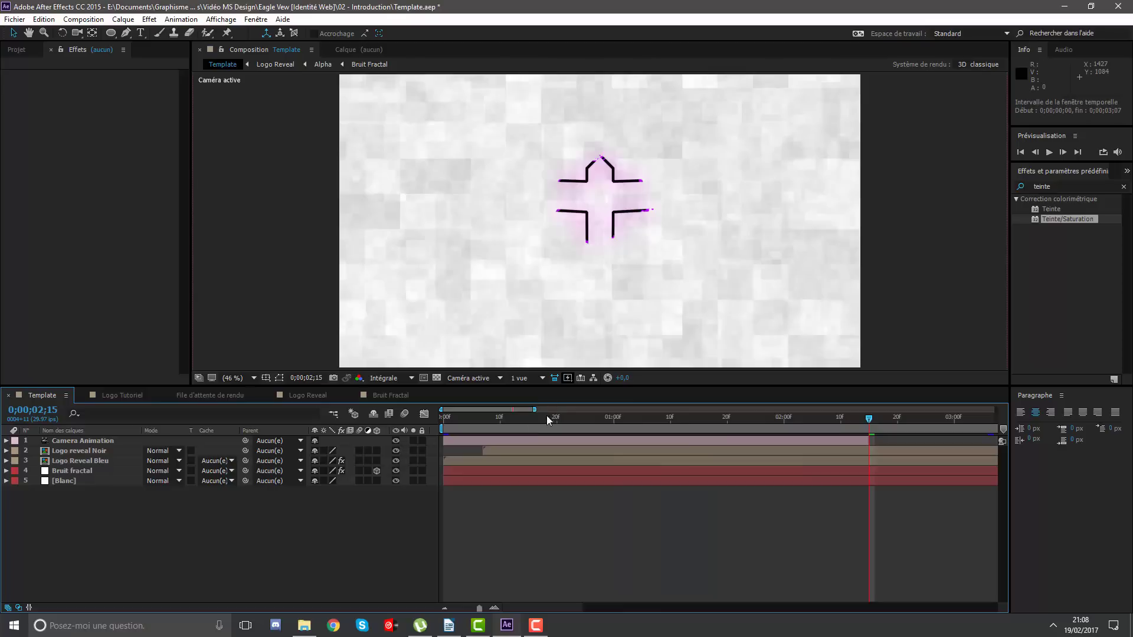
click(75, 451)
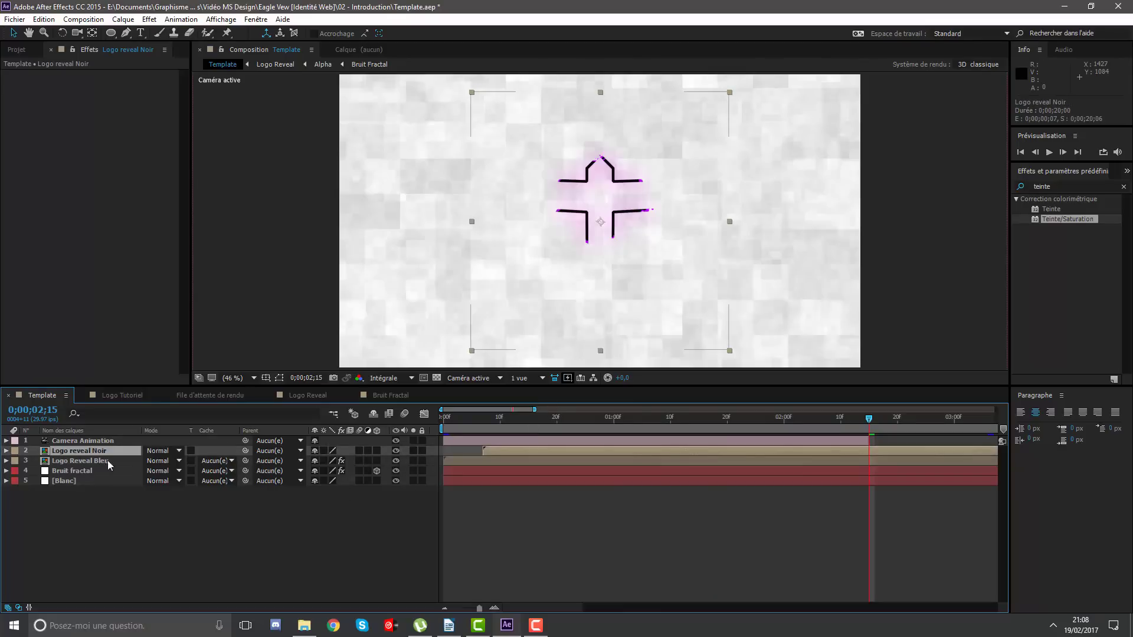
click(107, 461)
click(376, 461)
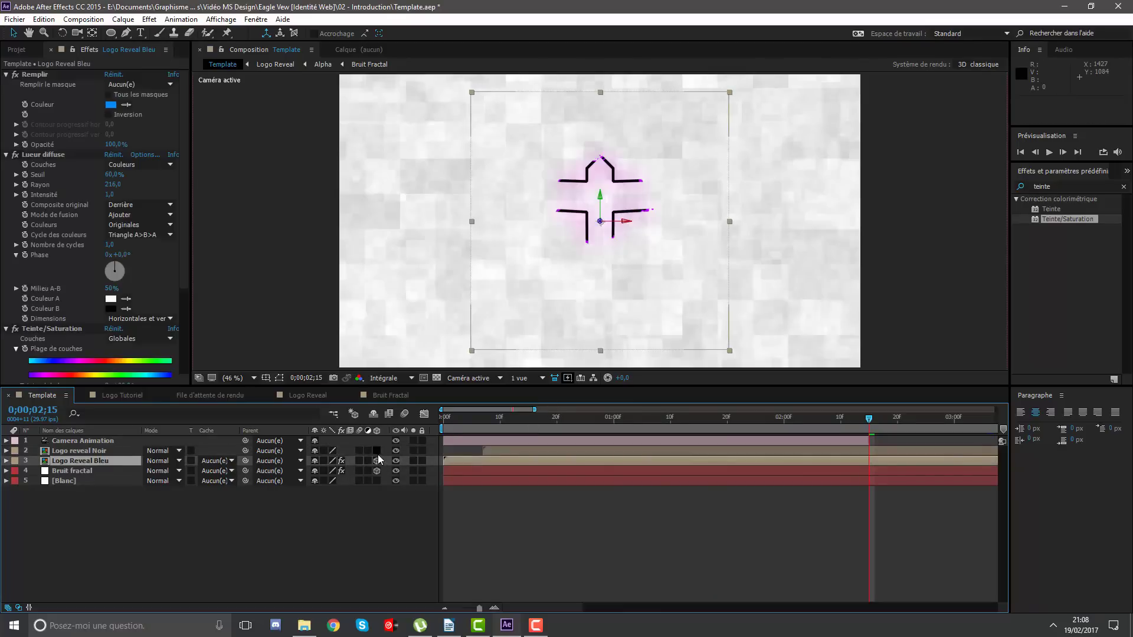
drag(606, 416, 572, 420)
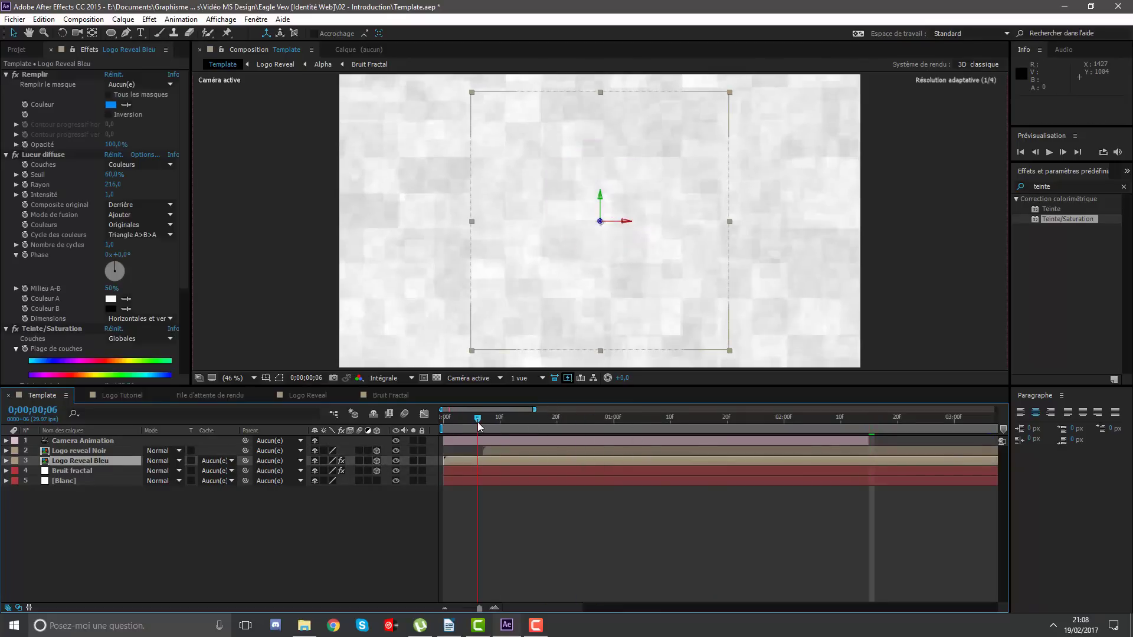
drag(479, 426, 423, 417)
Shift Logo reveal Noir and Logo Reveal Bleu about 15 frames earlier, then select Camera Animation.
shift+click(508, 452)
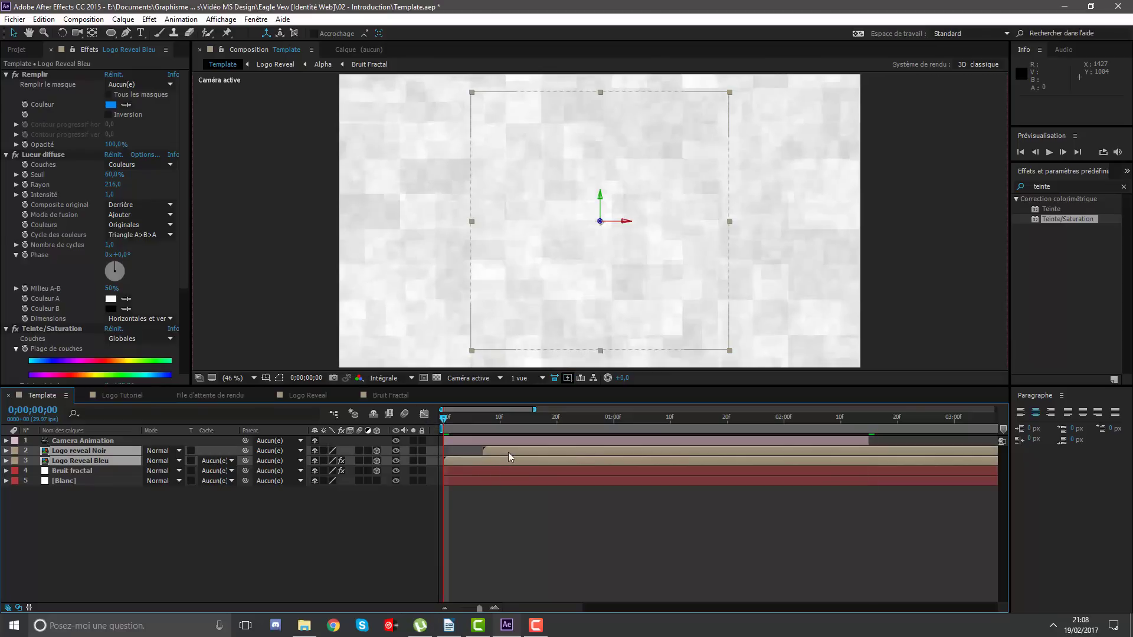
drag(527, 451, 466, 444)
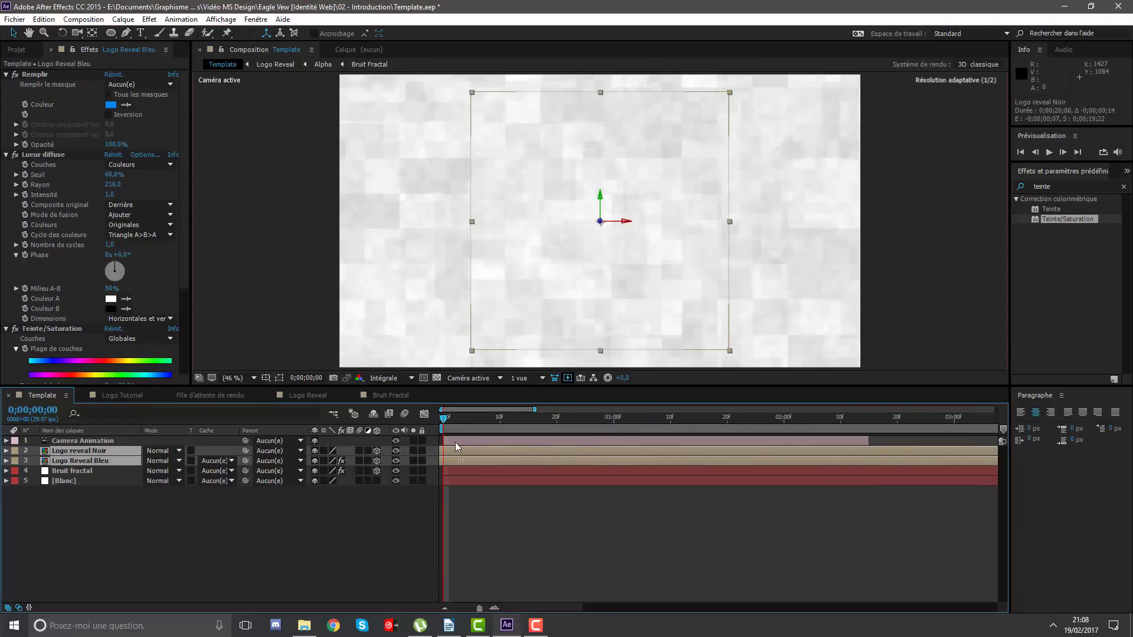
drag(448, 441, 396, 443)
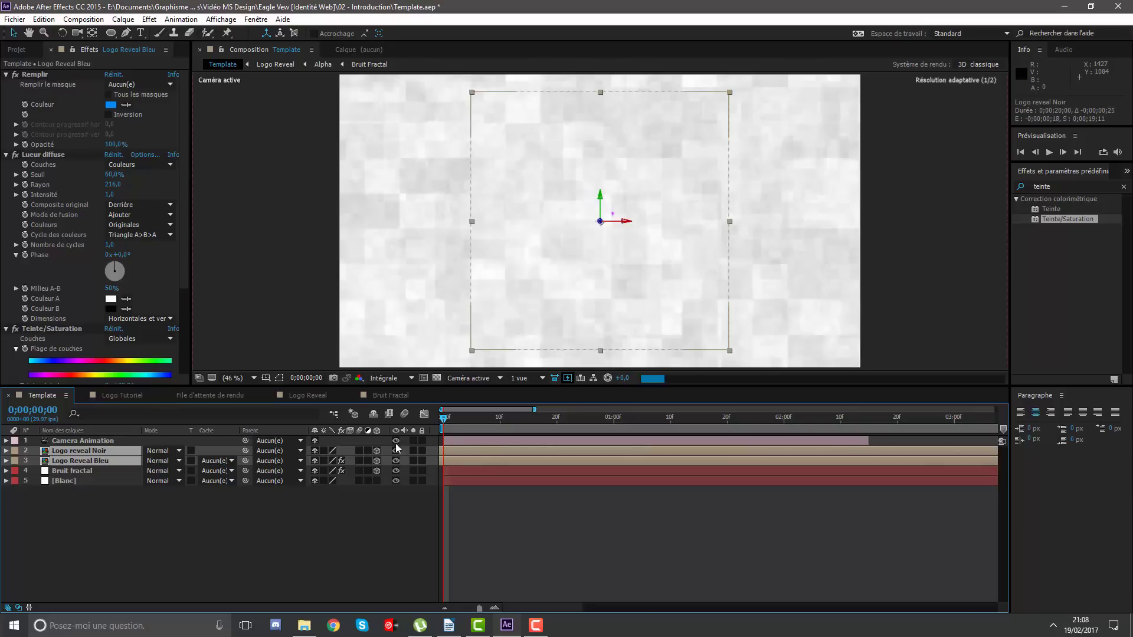
drag(498, 456, 511, 456)
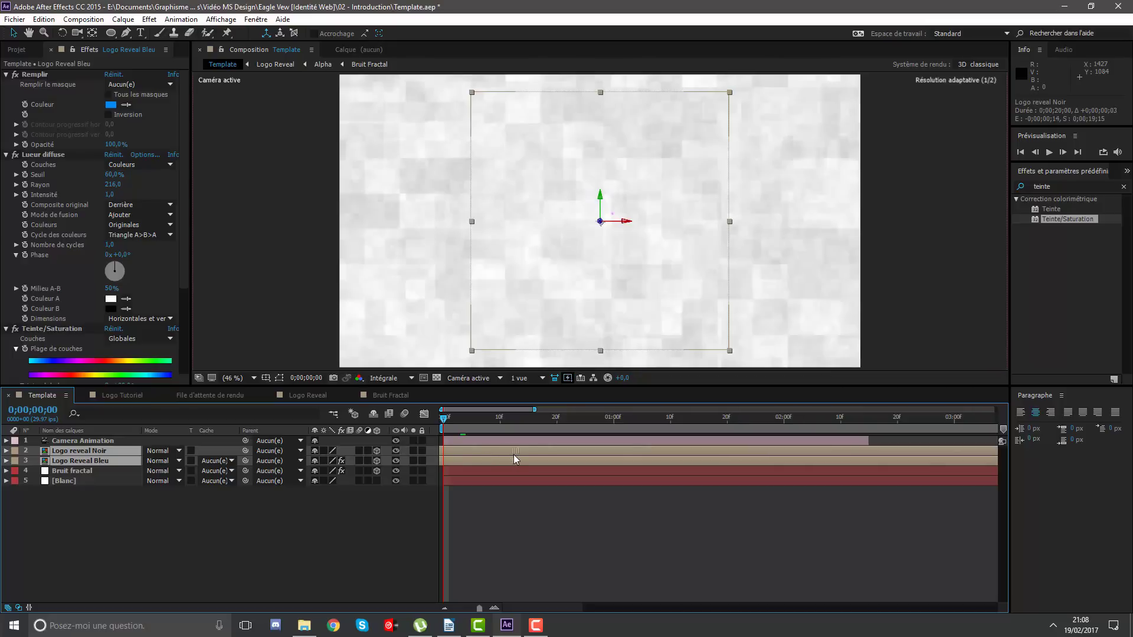
click(590, 557)
click(501, 445)
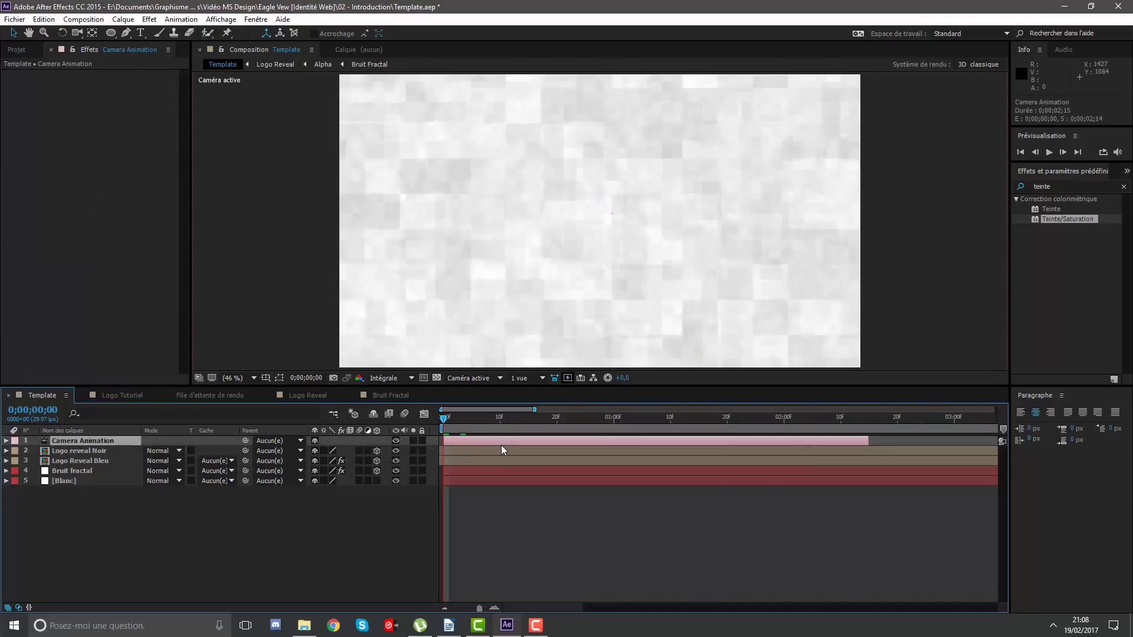
Inspect Camera Animation's options and orbit the camera slightly around the template.
click(6, 441)
click(16, 461)
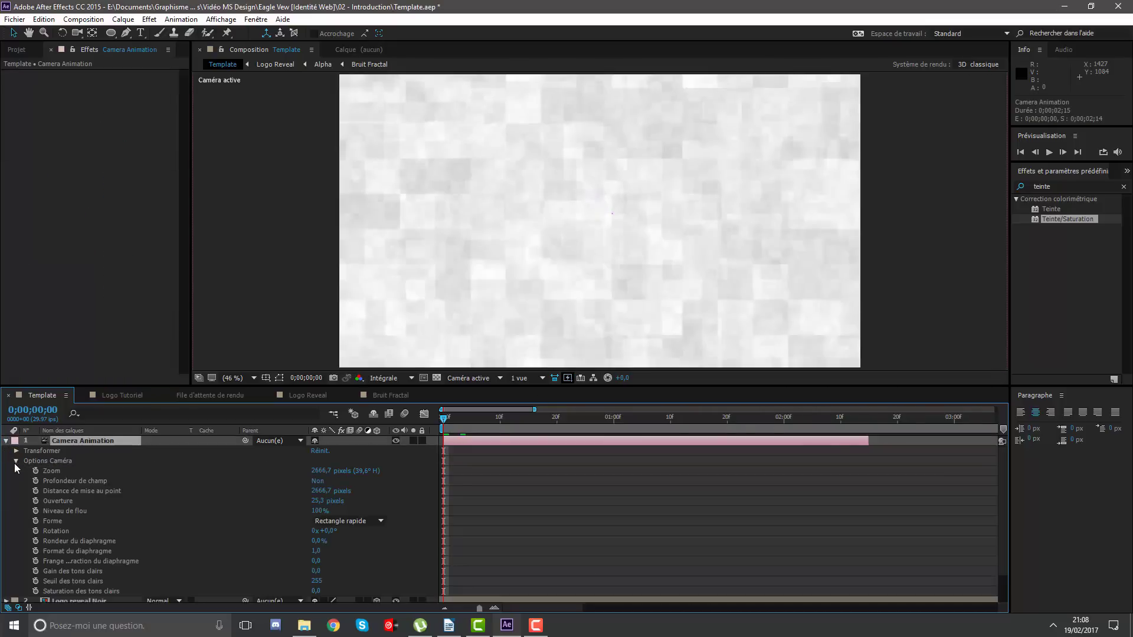
click(77, 34)
drag(537, 214, 556, 243)
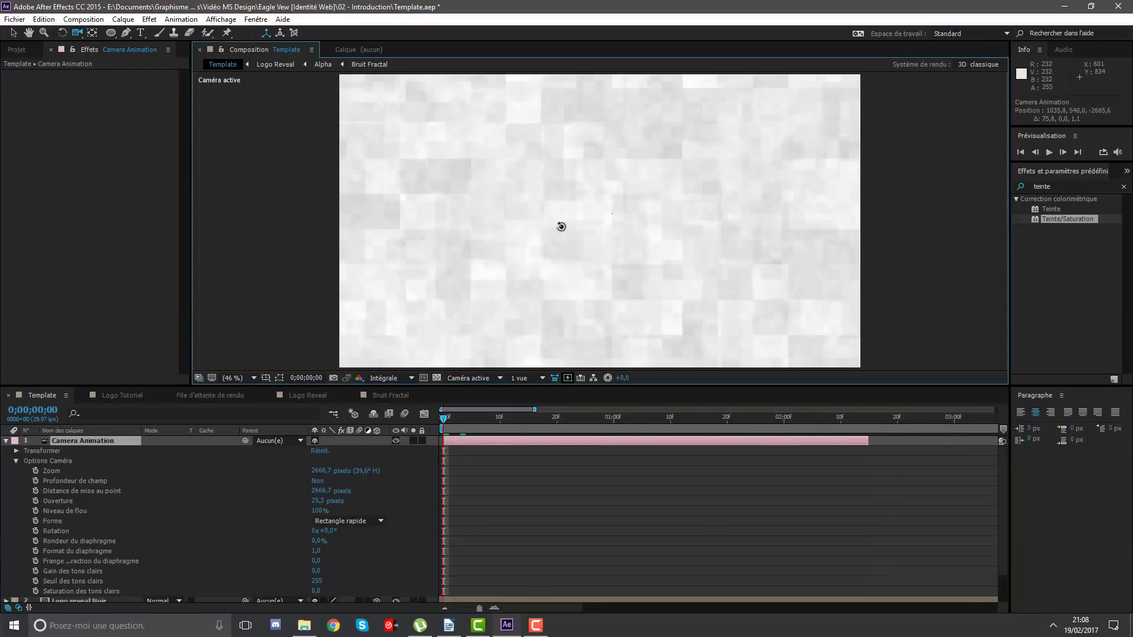
click(25, 467)
click(6, 442)
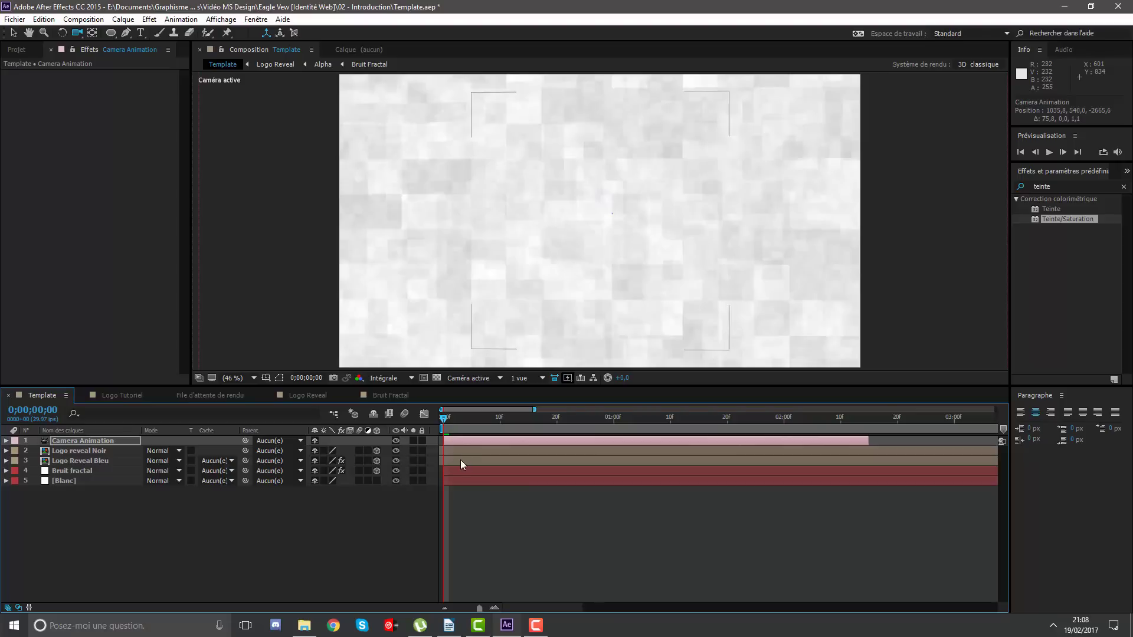
click(88, 461)
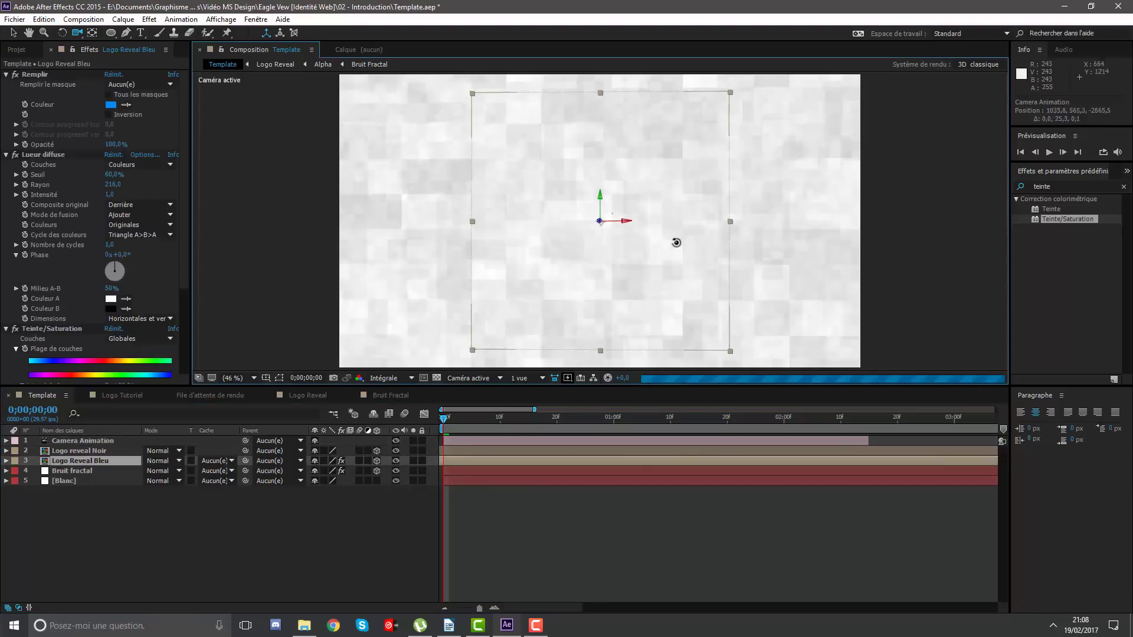
Orbit the camera to a steep tilted view of the logo and preview from the start.
mouse_move(675, 242)
mouse_down()
mouse_move(682, 216)
mouse_move(518, 349)
mouse_up()
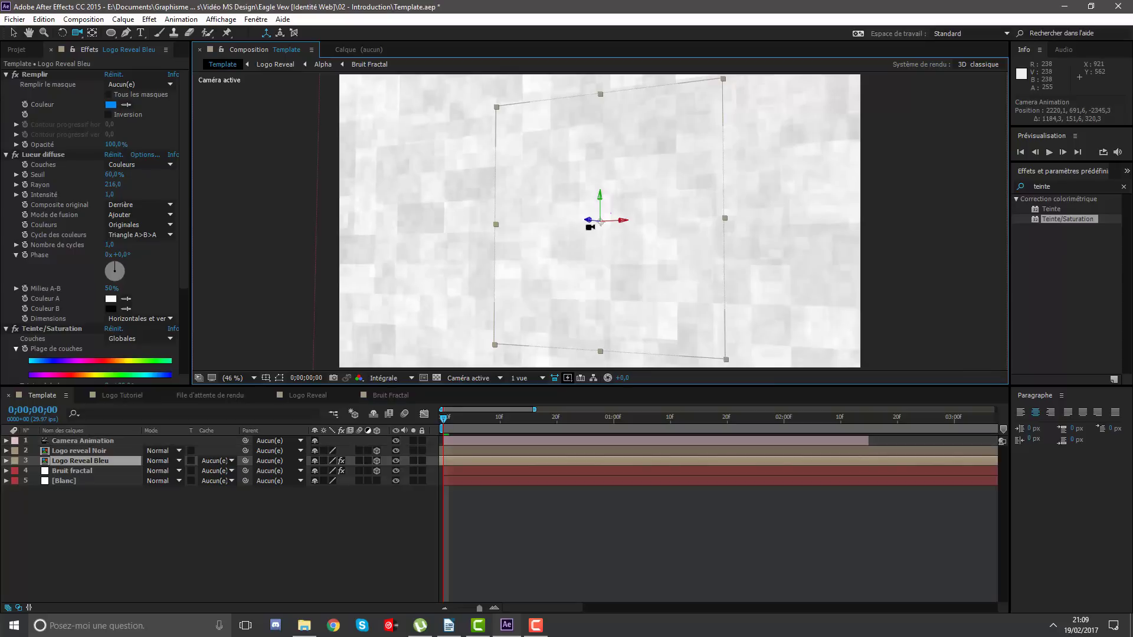
mouse_move(620, 197)
mouse_down()
mouse_move(531, 379)
mouse_move(603, 215)
mouse_up()
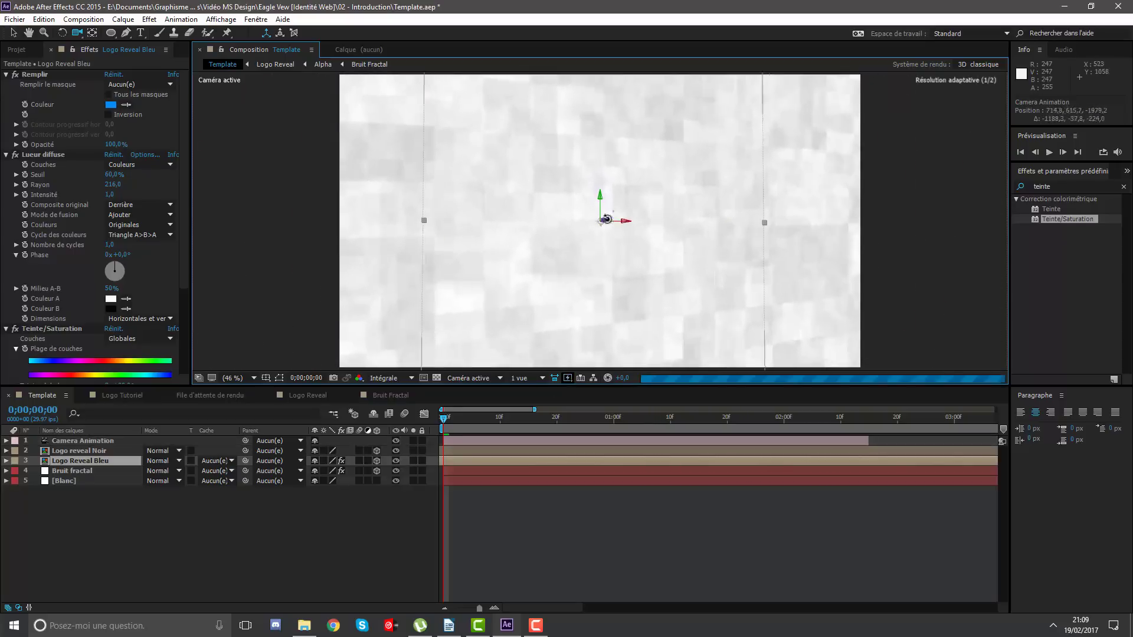
mouse_move(572, 245)
mouse_down()
mouse_move(633, 209)
mouse_move(636, 235)
mouse_up()
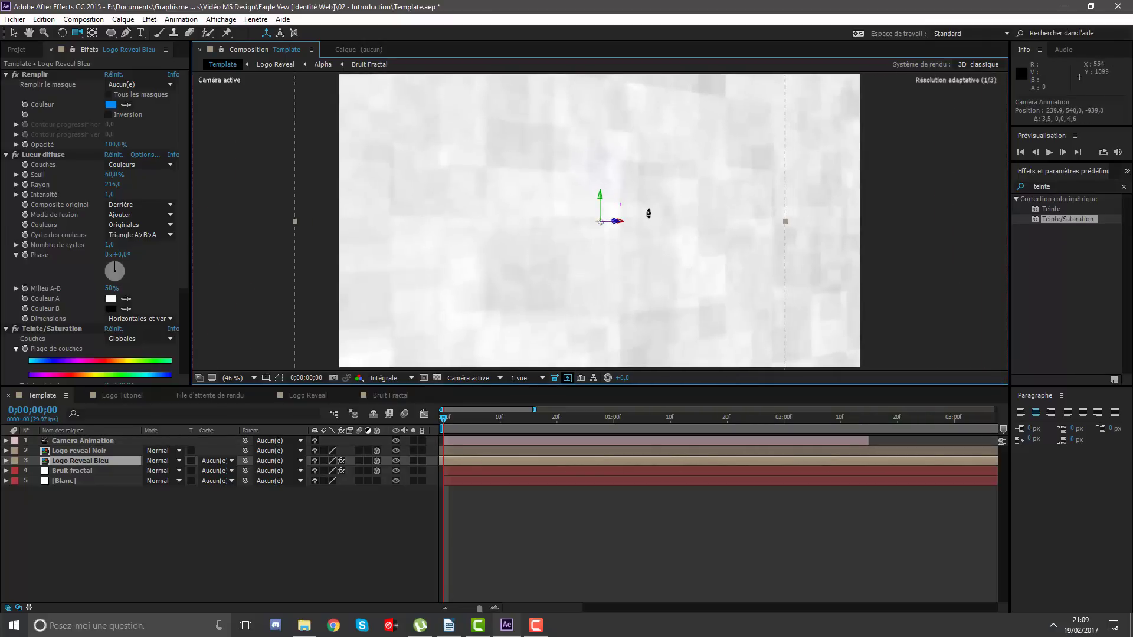
drag(637, 236, 639, 189)
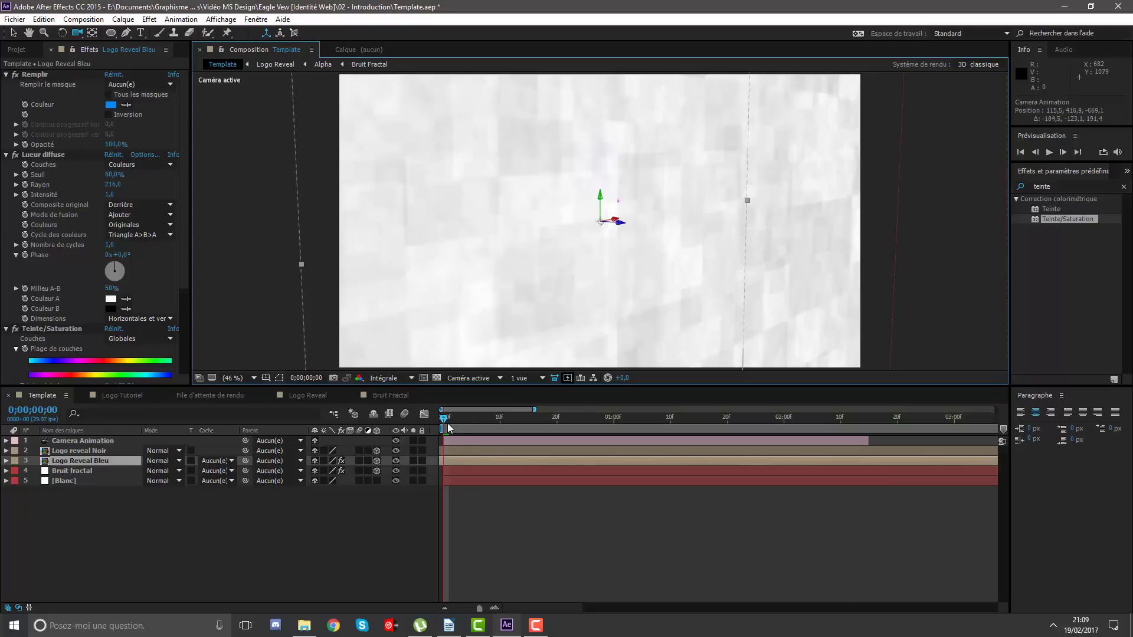
drag(448, 421, 597, 417)
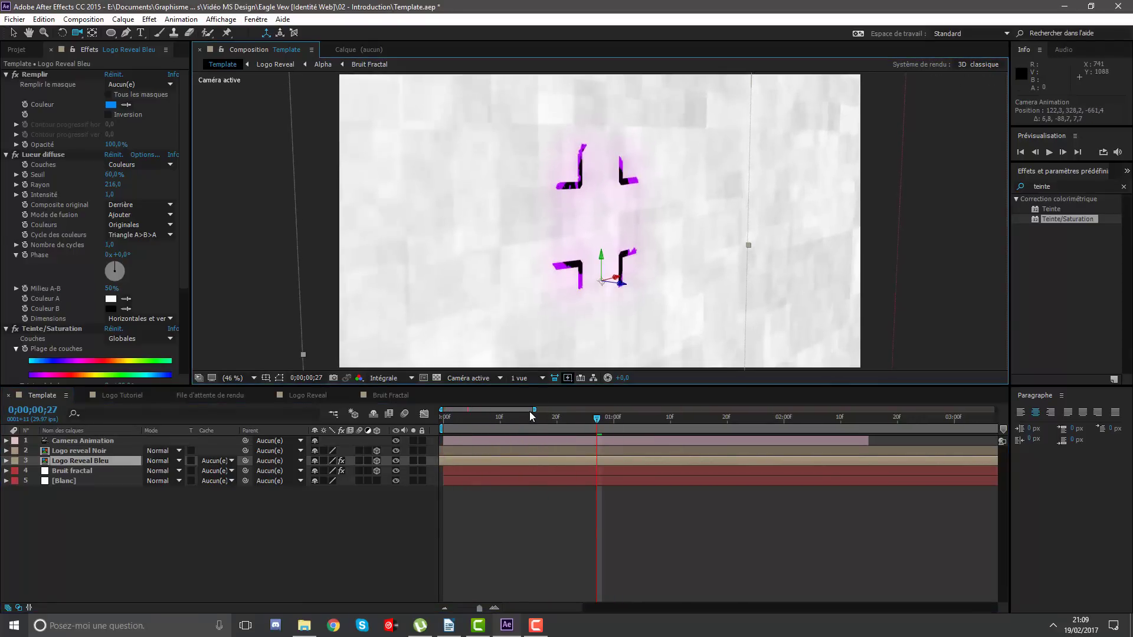
key(Home)
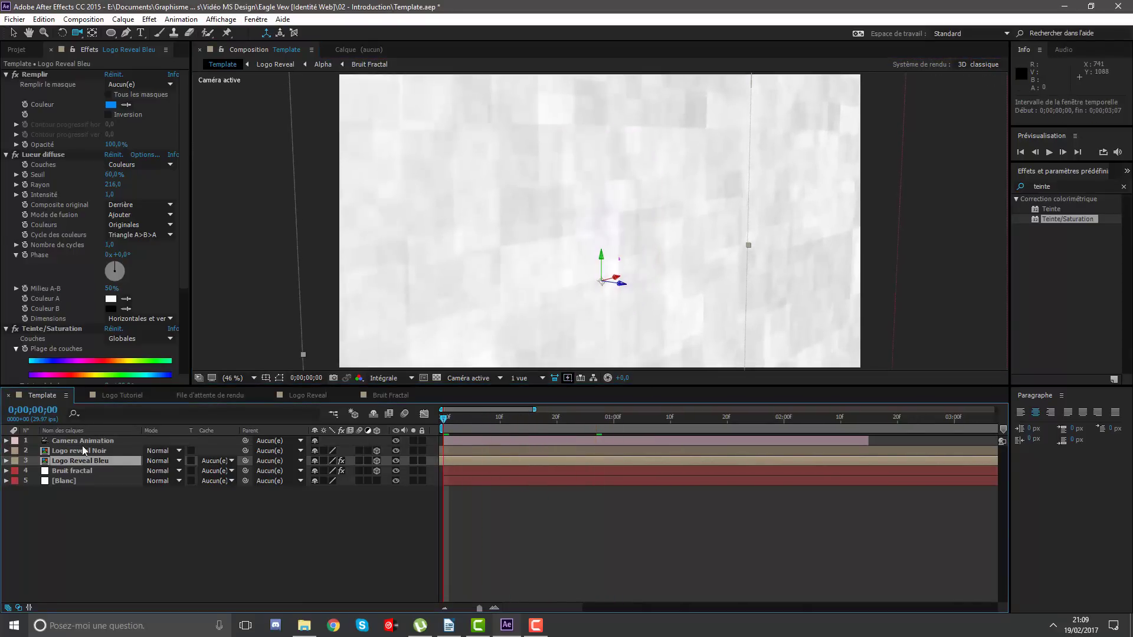
click(28, 444)
click(6, 441)
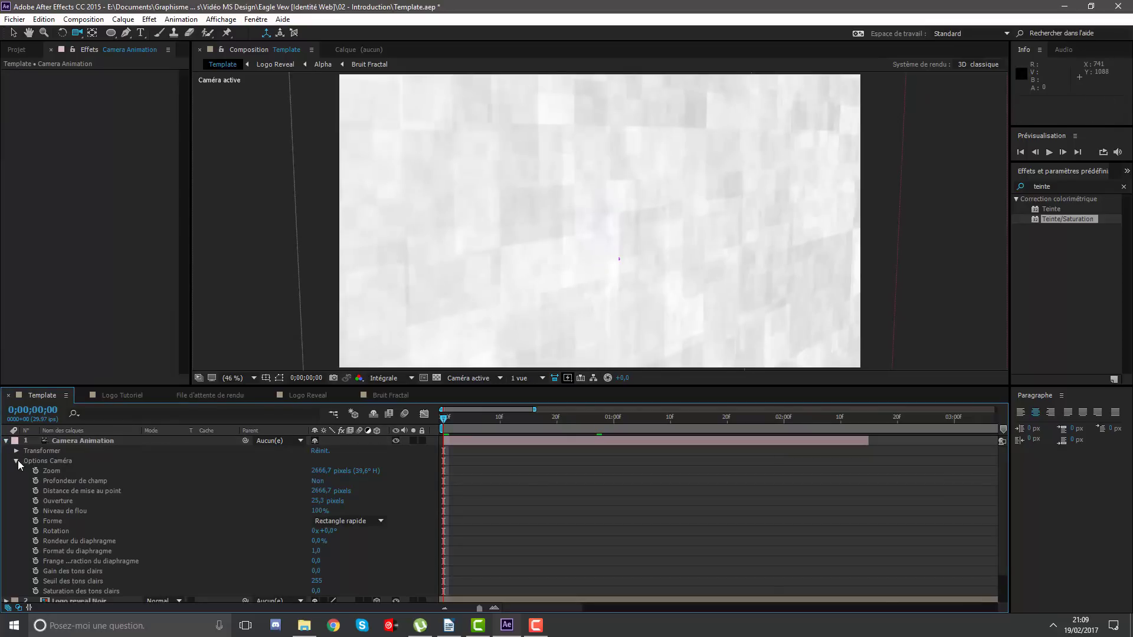
Turn on Point ciblé and Position keyframes for Camera Animation and go to 0;00;02;15.
click(17, 461)
click(16, 451)
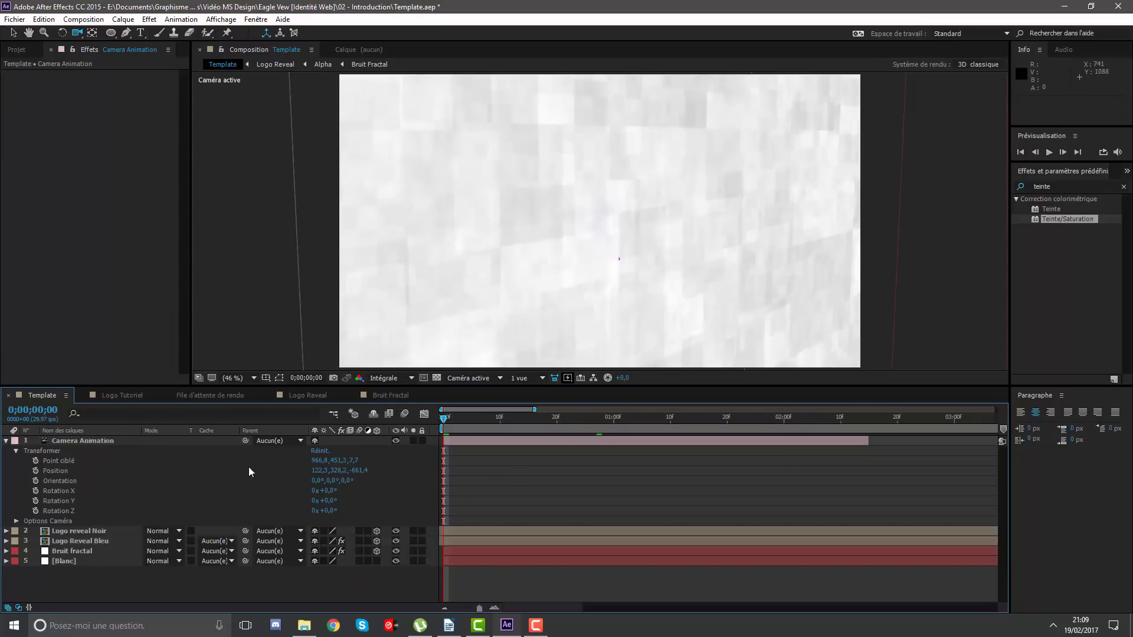
click(35, 461)
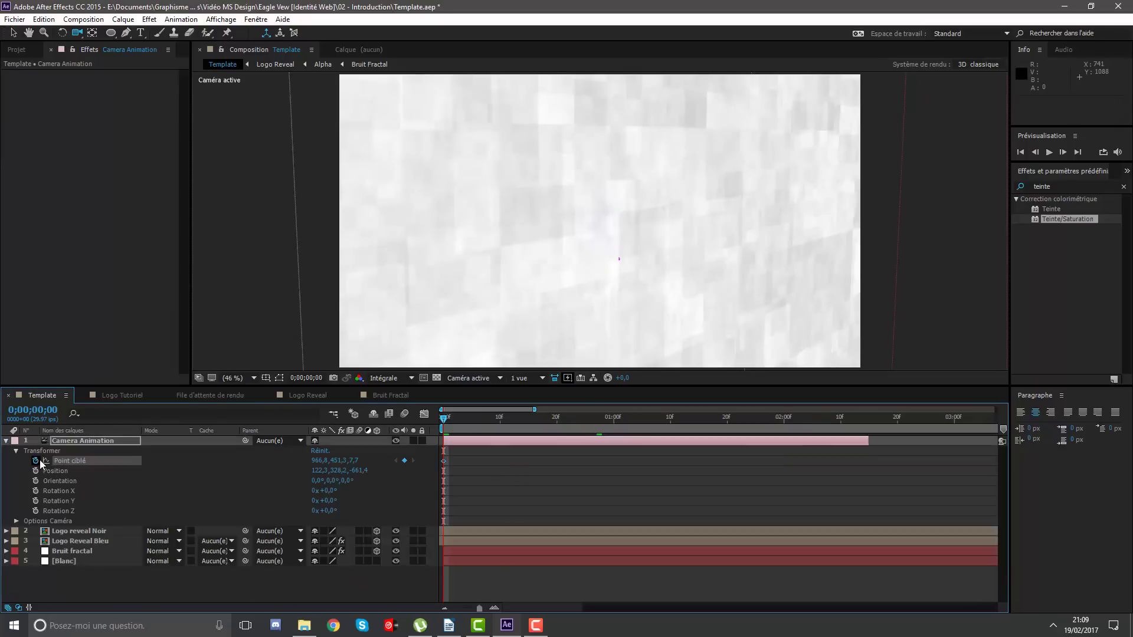
click(35, 471)
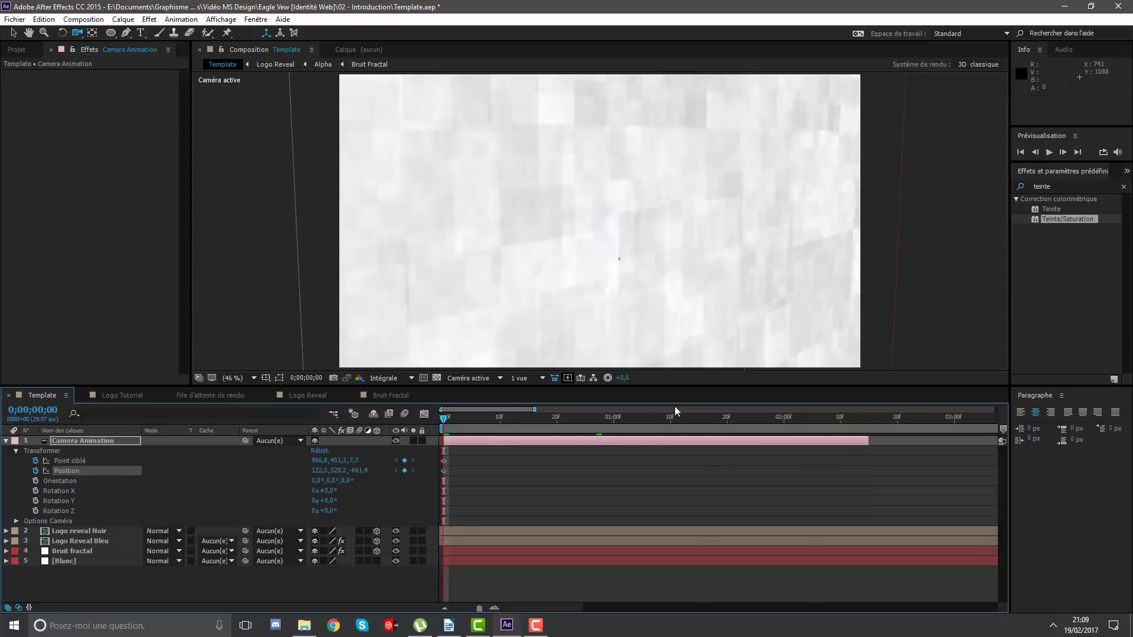
drag(534, 410, 644, 410)
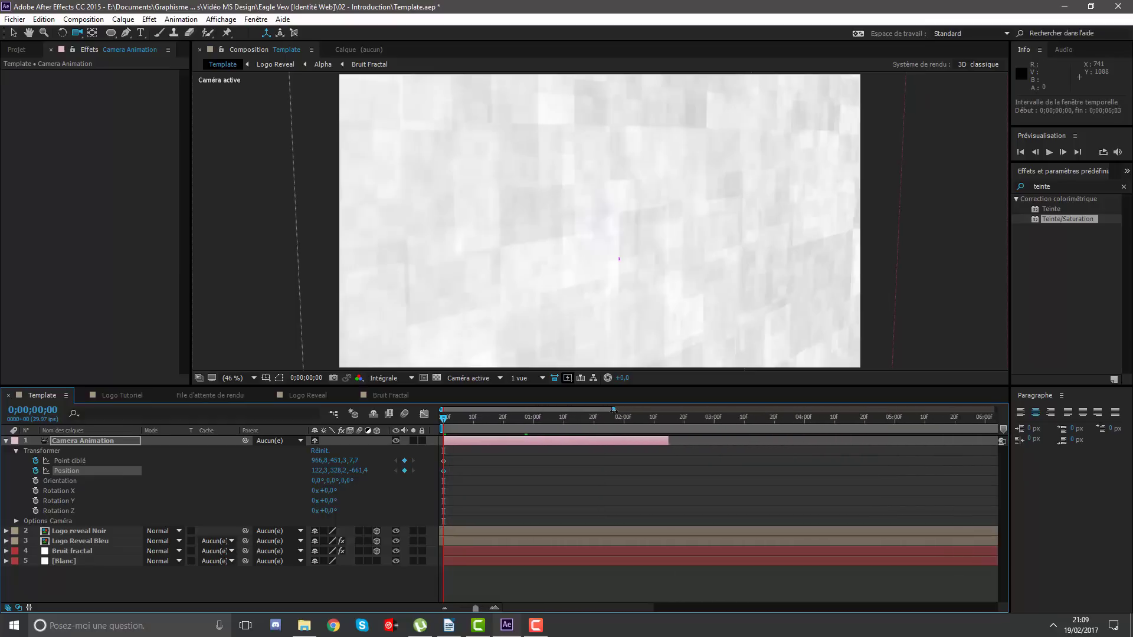
click(633, 422)
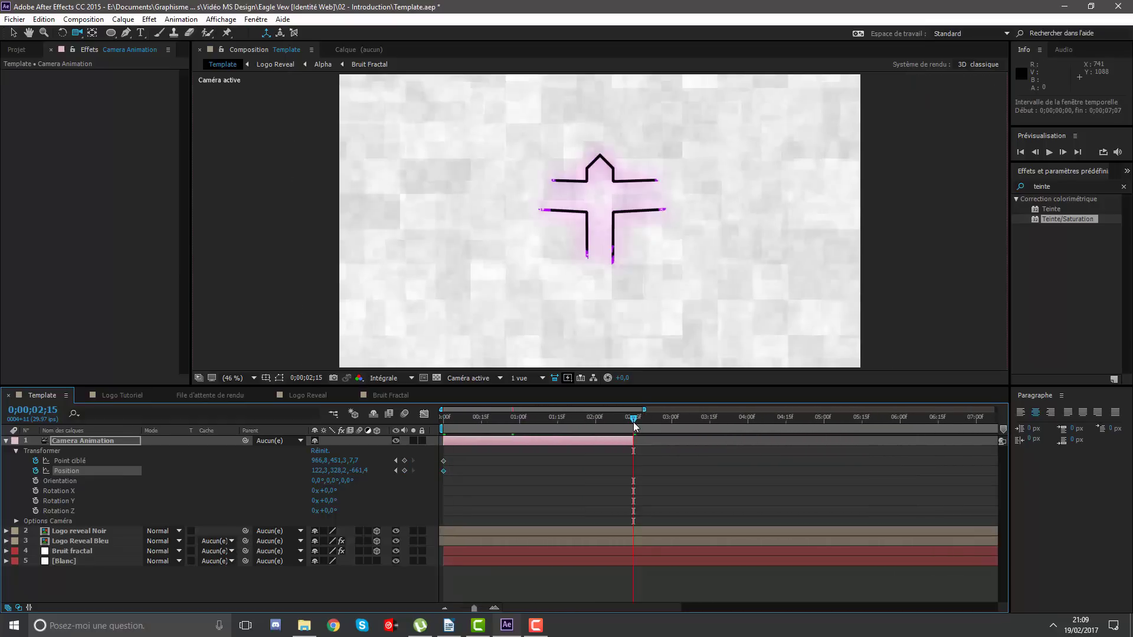
Extend the camera layer one frame and frame the cross logo at 2:15.
click(589, 245)
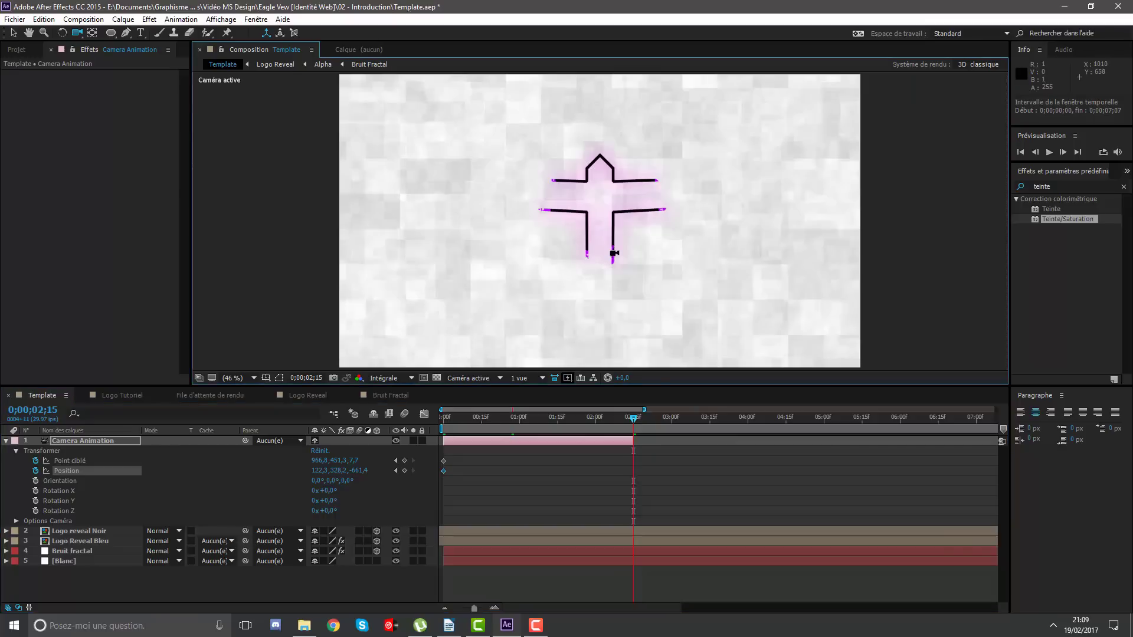
drag(629, 441, 634, 440)
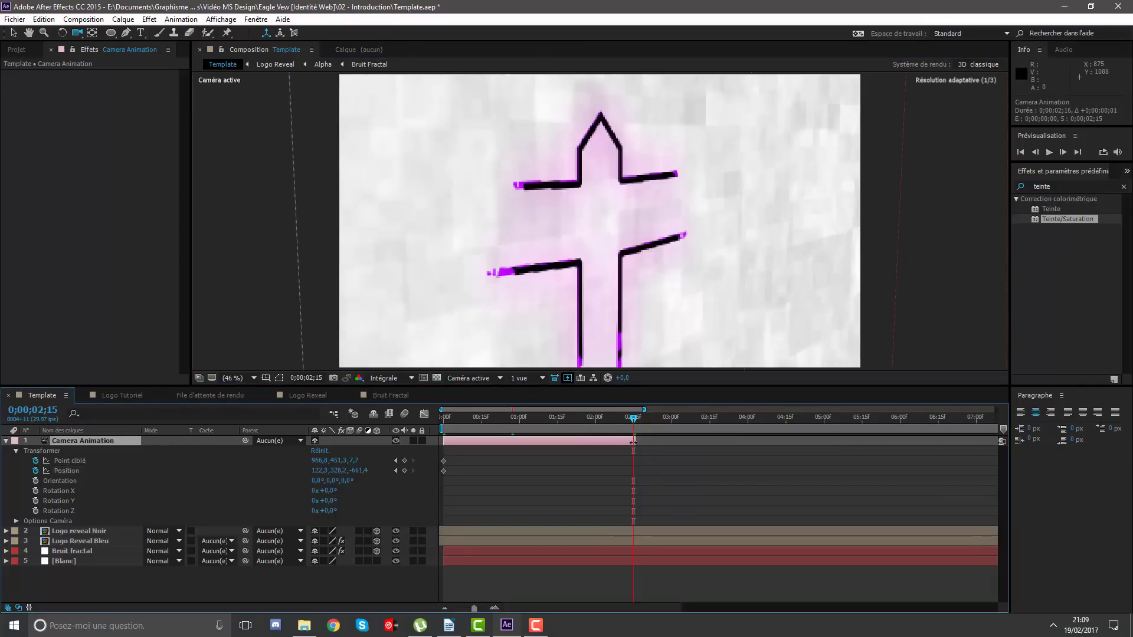
mouse_move(606, 295)
mouse_down()
mouse_move(597, 277)
mouse_move(685, 277)
mouse_move(632, 195)
mouse_up()
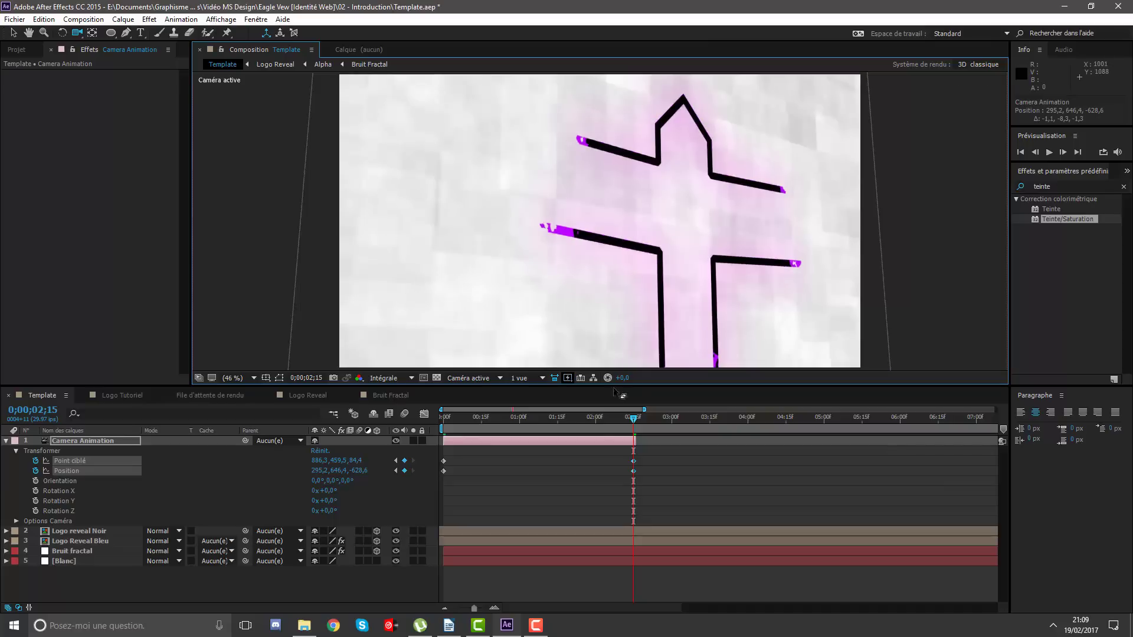
Set the tilted opening view at frame 0 and refine both camera keyframes.
key(Page_Up)
drag(618, 417, 412, 457)
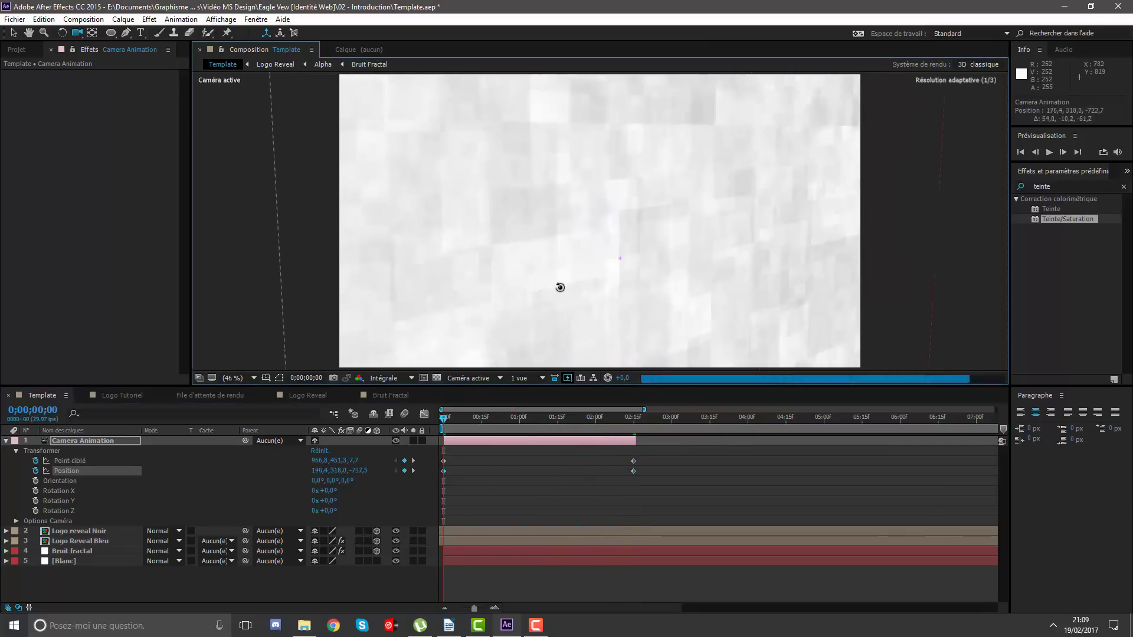
drag(559, 286, 589, 281)
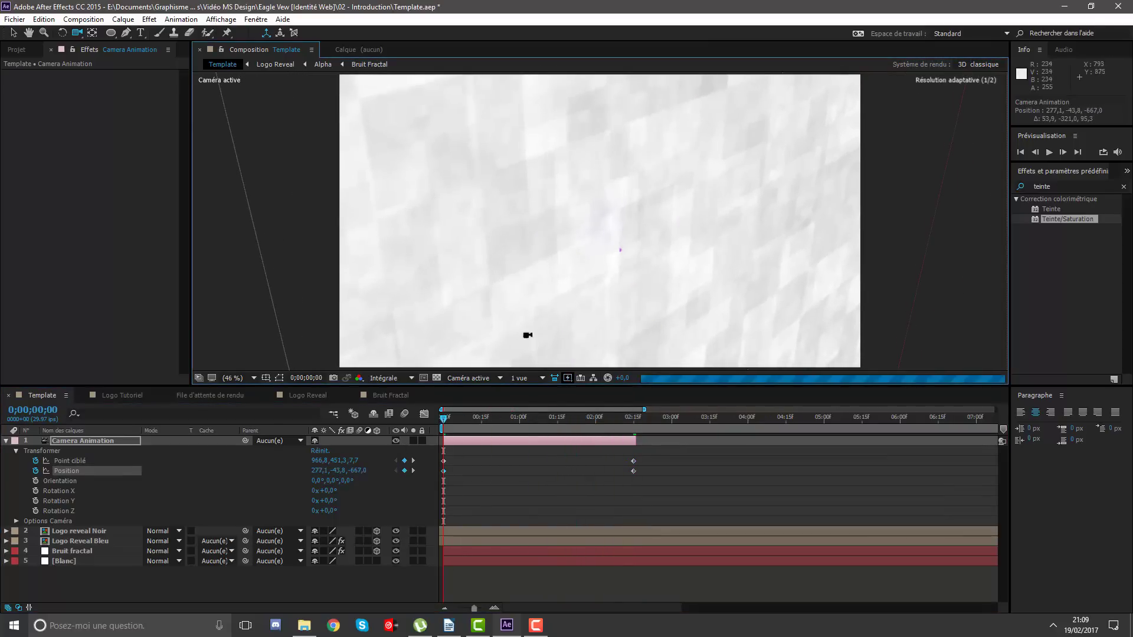
mouse_move(465, 418)
mouse_down()
mouse_move(511, 399)
mouse_move(634, 388)
mouse_up()
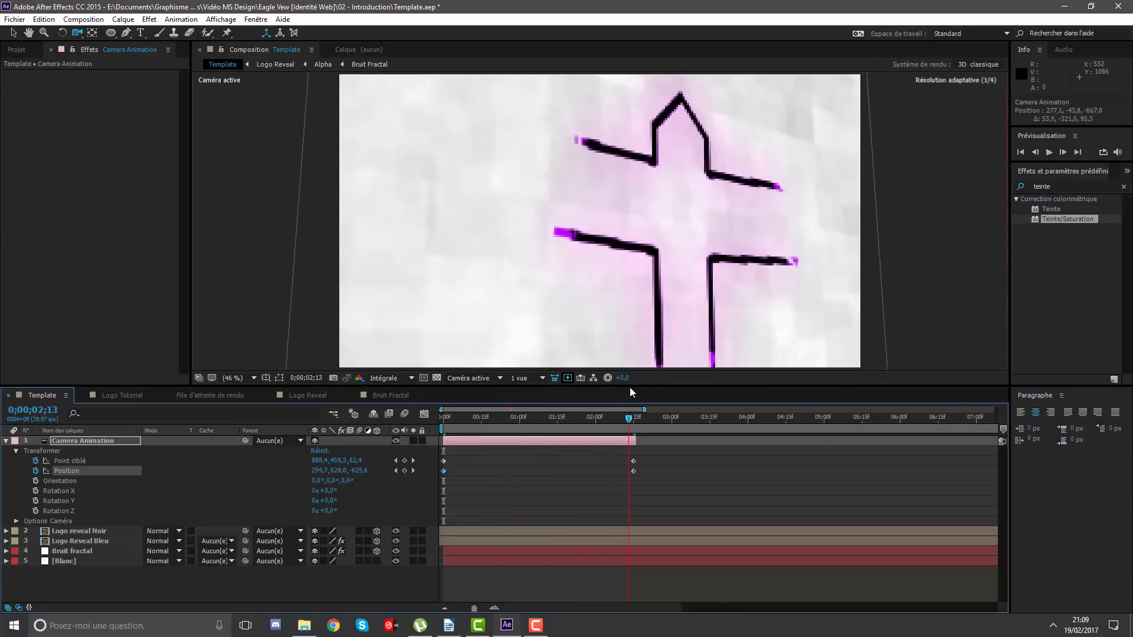
click(638, 227)
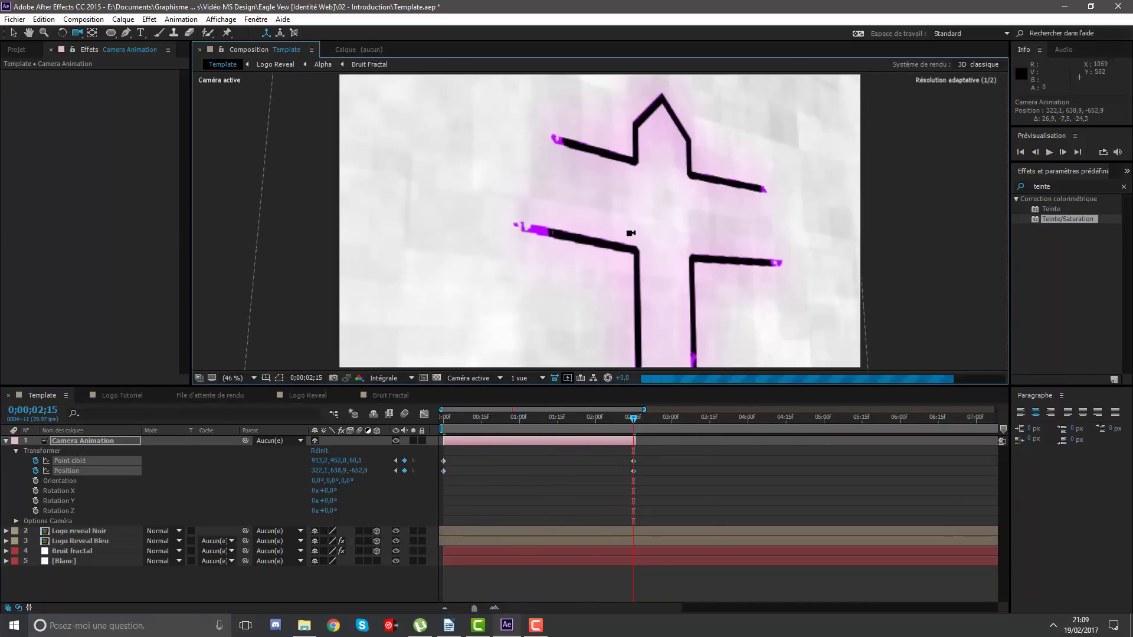
drag(638, 227, 646, 240)
drag(592, 431, 422, 446)
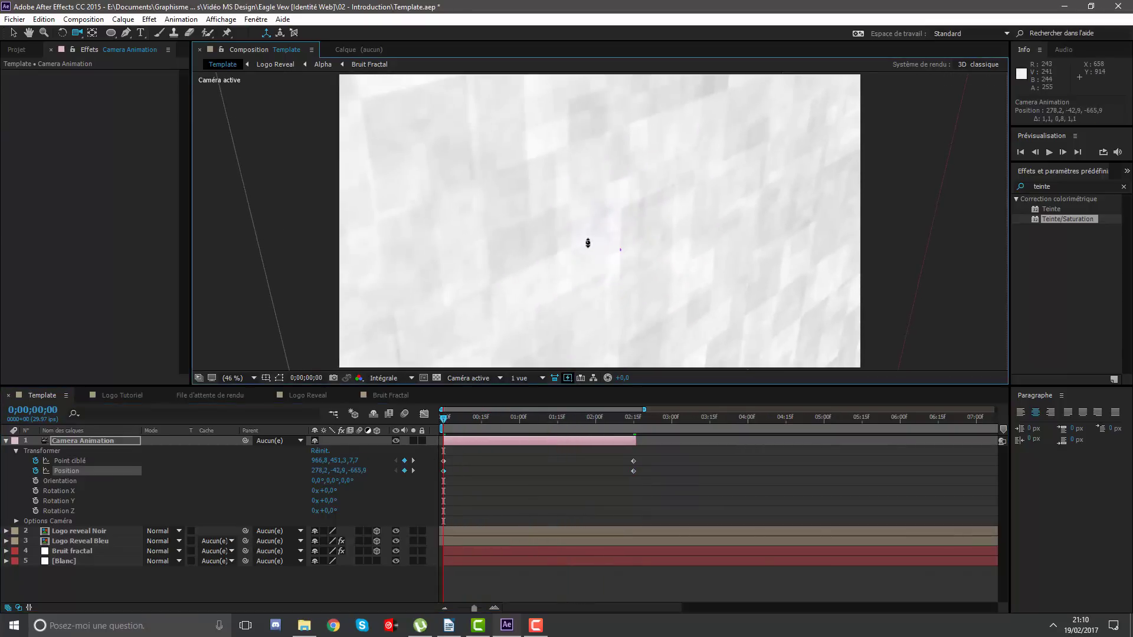
drag(590, 242, 622, 228)
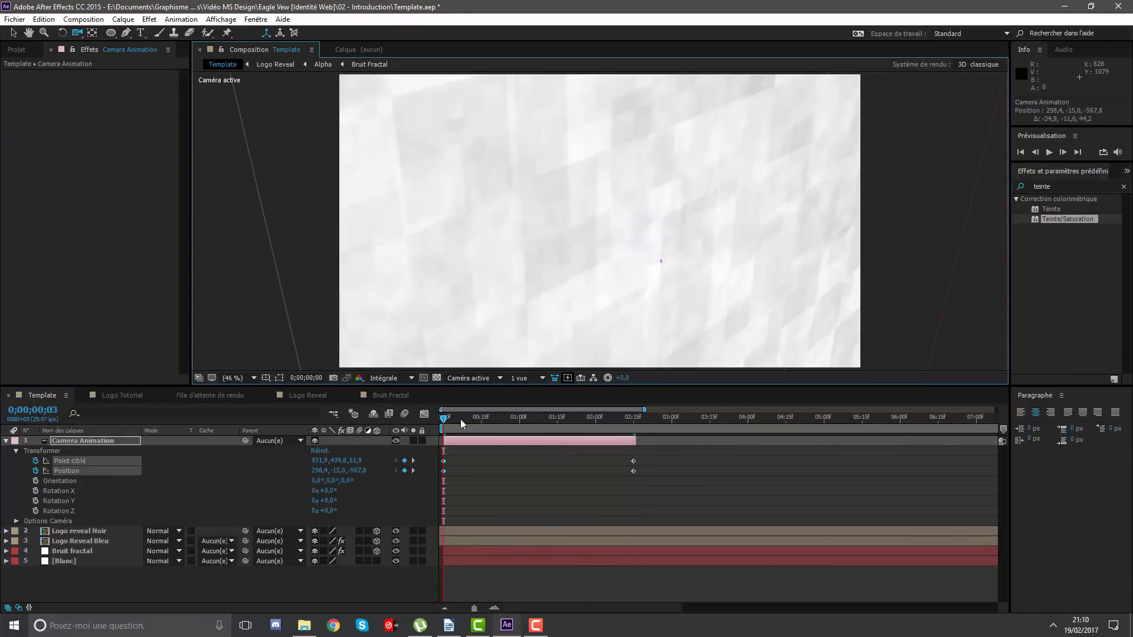
mouse_move(460, 419)
mouse_down()
mouse_move(583, 387)
mouse_move(350, 388)
mouse_up()
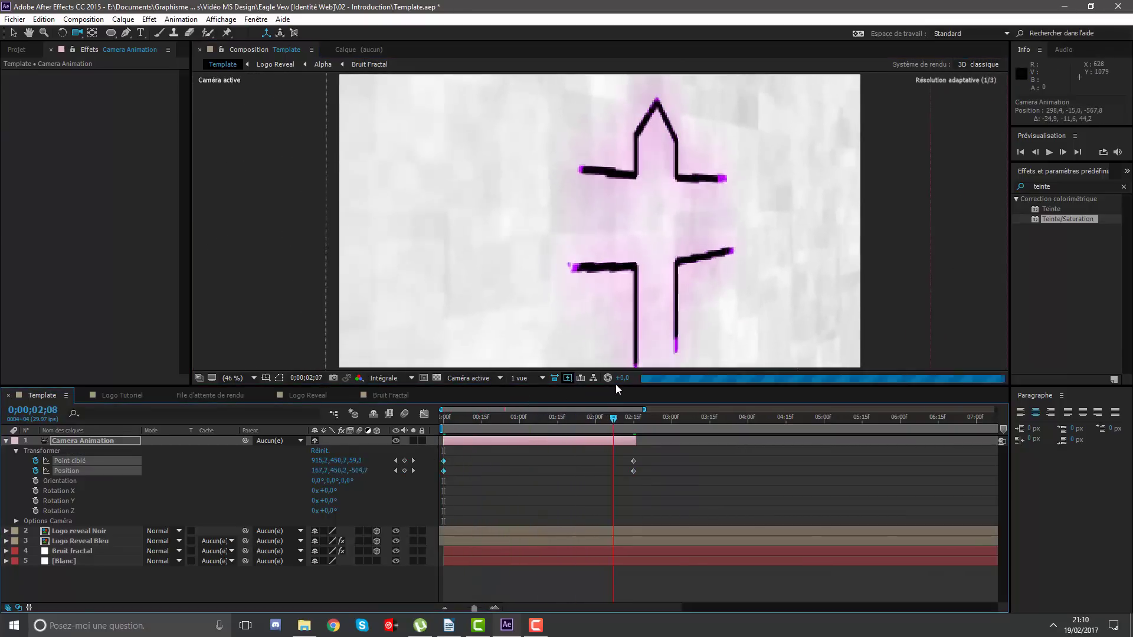
Preview the camera move, scrubbing from 0;00;00;20 to about 2;08.
key(space)
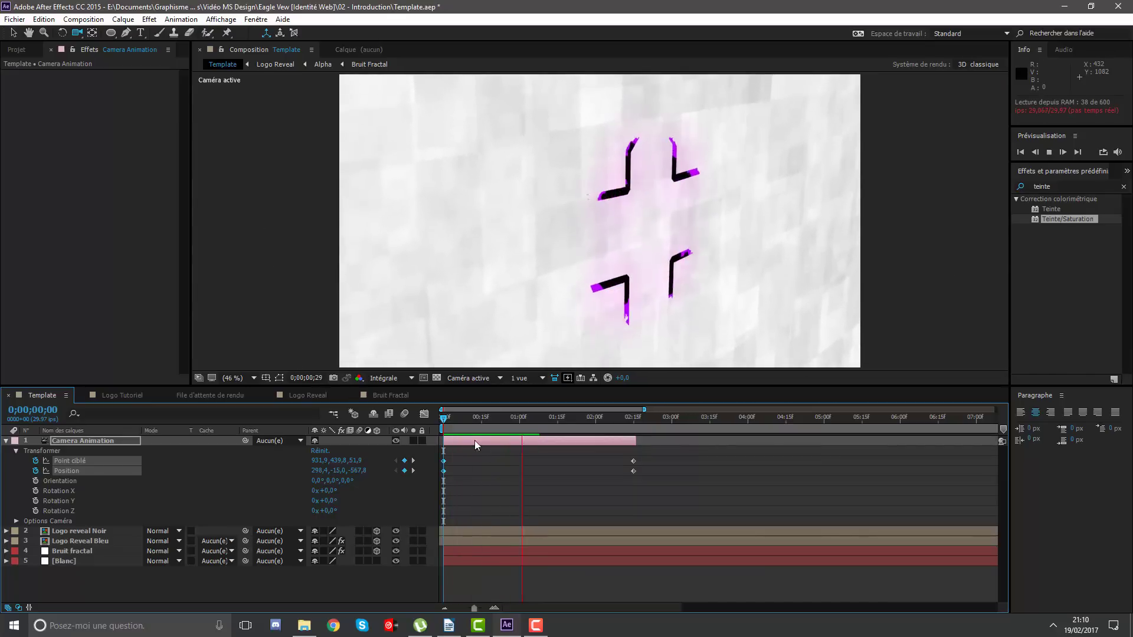
click(489, 417)
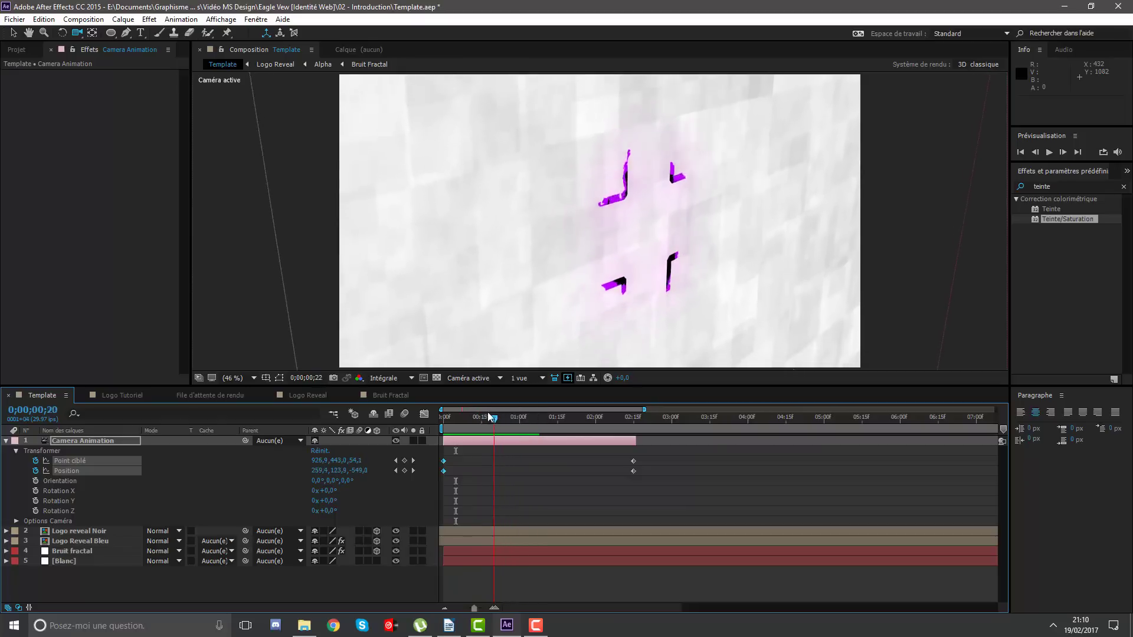
mouse_move(489, 416)
mouse_down()
mouse_move(627, 393)
mouse_move(616, 417)
mouse_up()
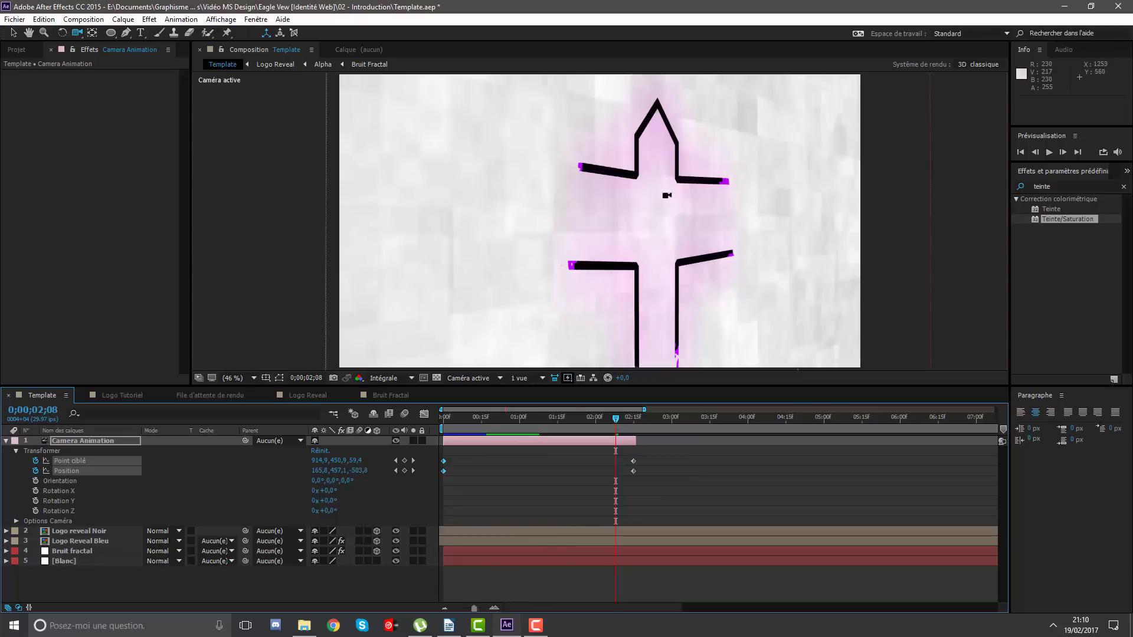
Collapse the Camera Animation layer's properties.
click(5, 441)
click(6, 442)
click(5, 442)
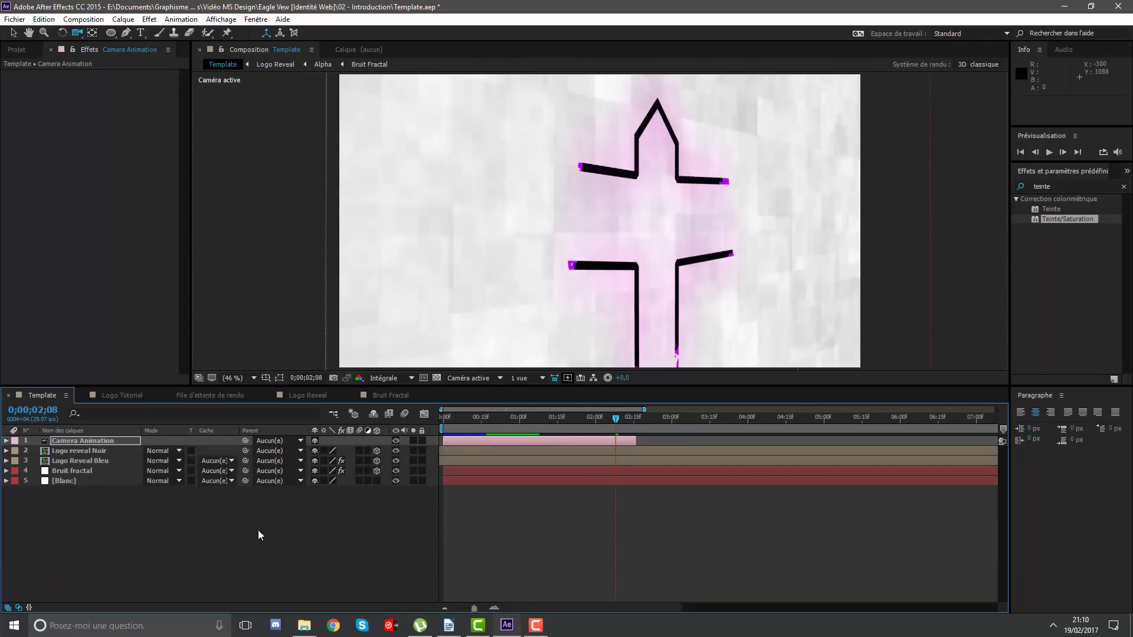
Recheck the reveal, zoom the timeline out to 0–10 s, and select Camera Animation.
drag(530, 435, 517, 422)
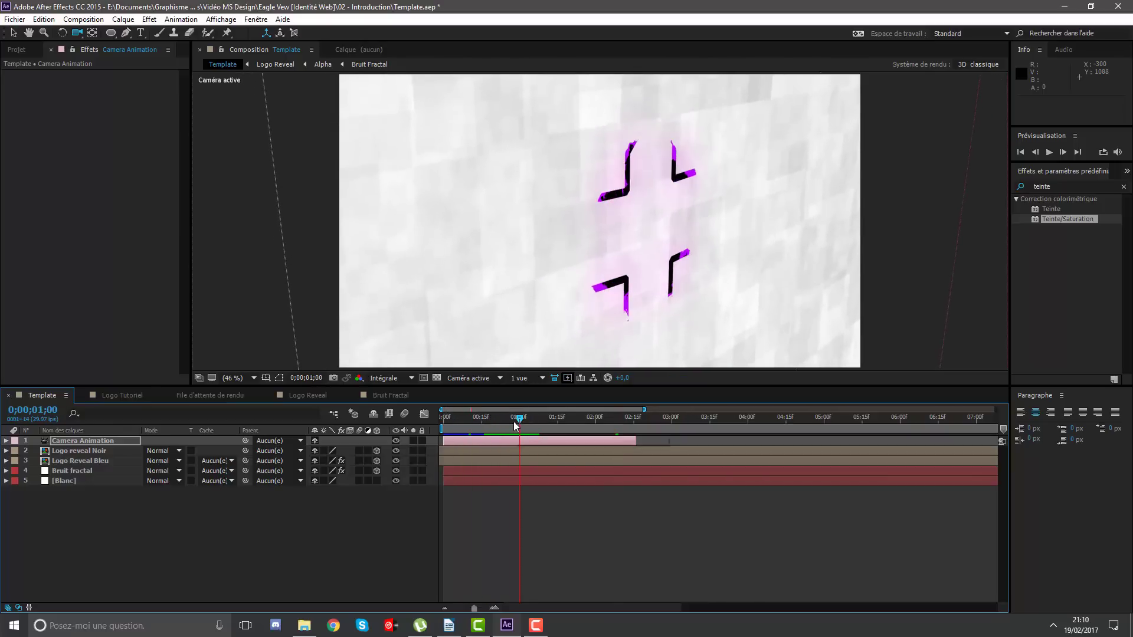
drag(514, 422, 561, 422)
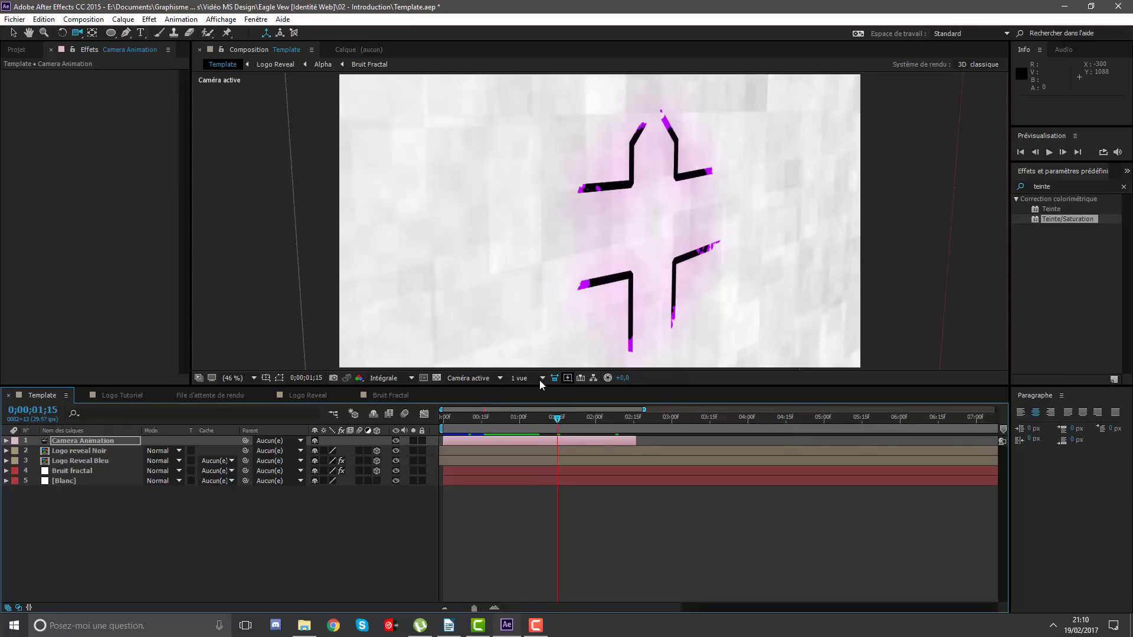
drag(644, 410, 731, 407)
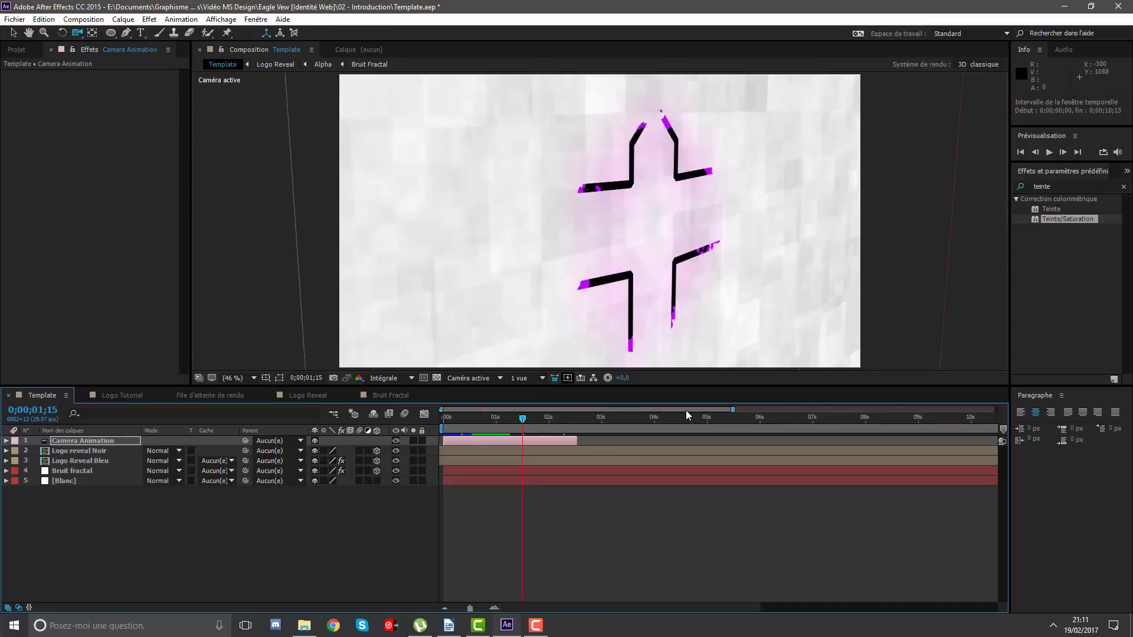
click(481, 446)
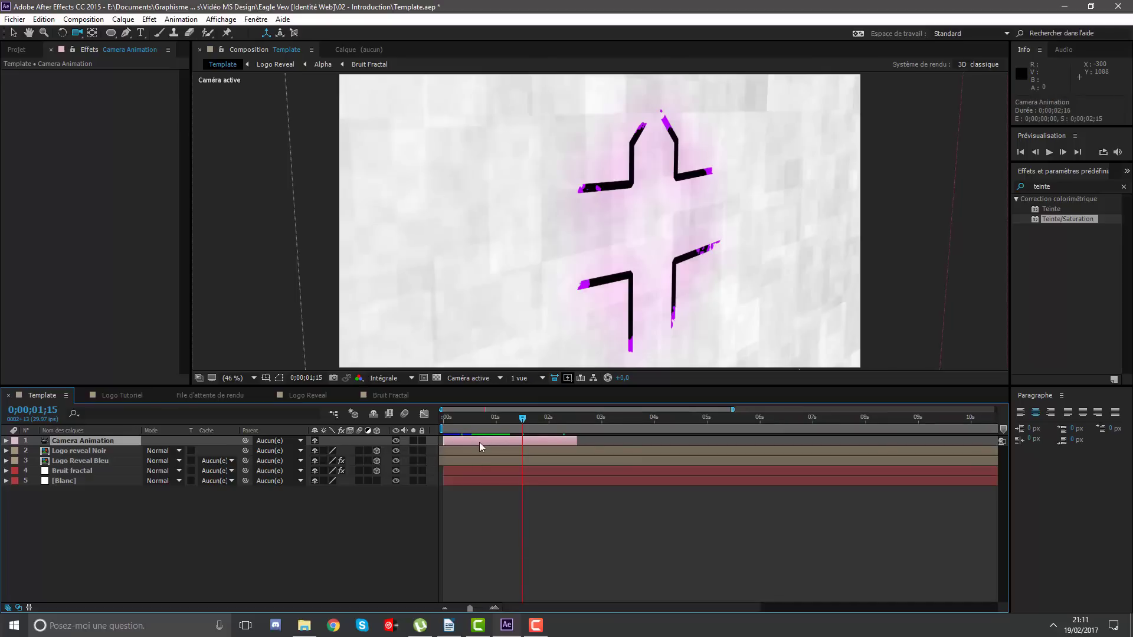
Duplicate the camera as Camera Animation 2 starting at 2;16 and clear its copied keyframes.
key(ctrl+d)
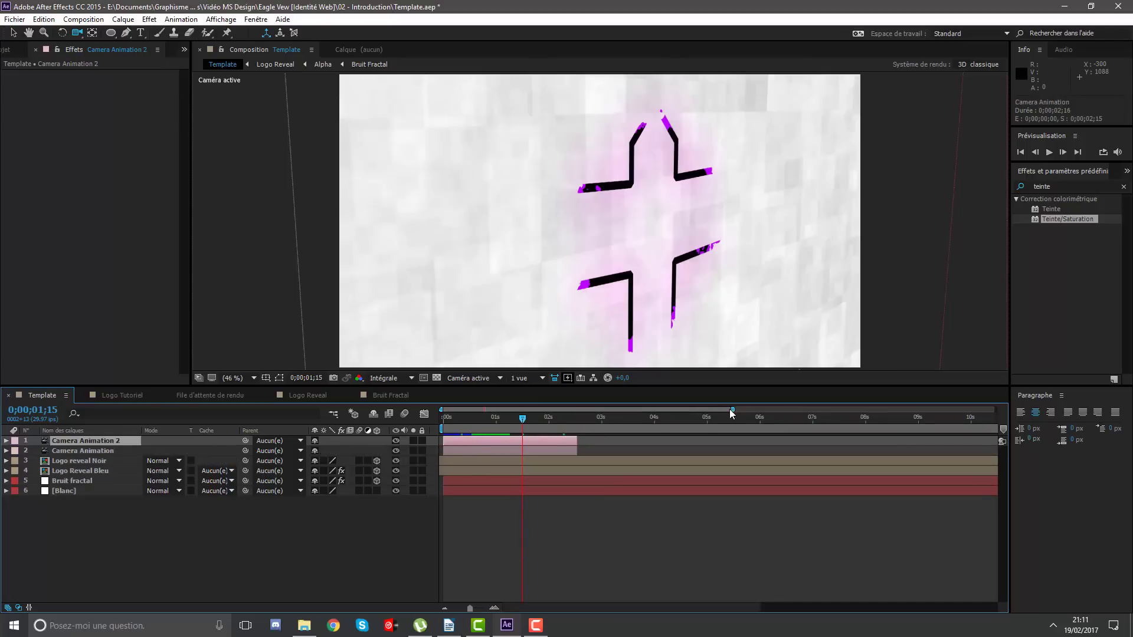
drag(732, 409, 618, 410)
drag(453, 441, 675, 434)
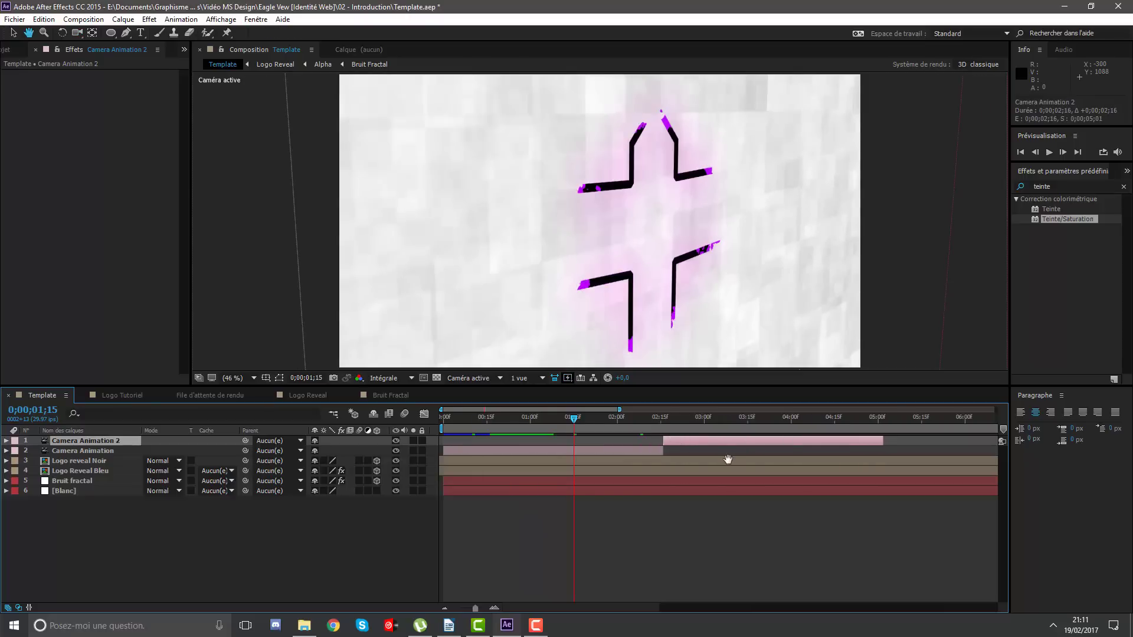
scroll(599, 483, right, 5)
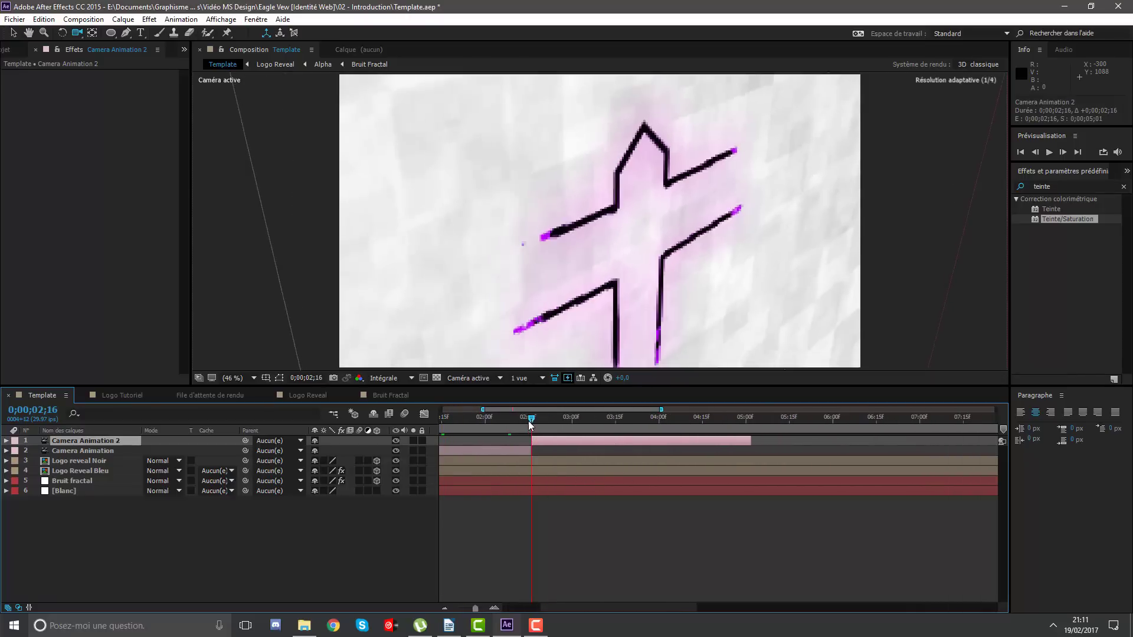
drag(548, 427, 534, 437)
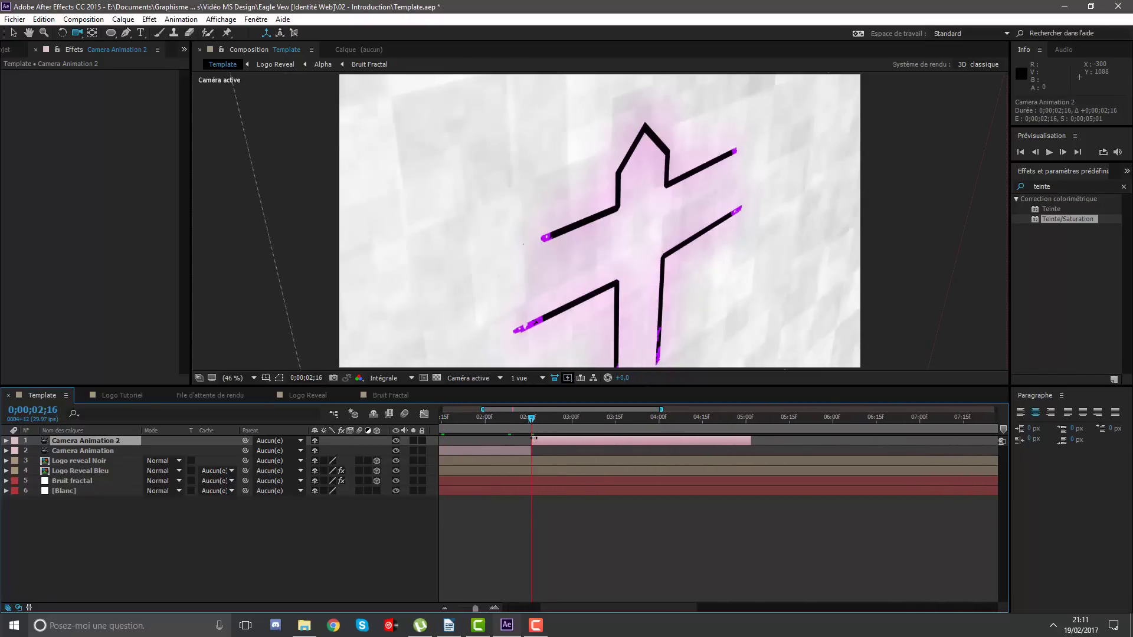
key(u)
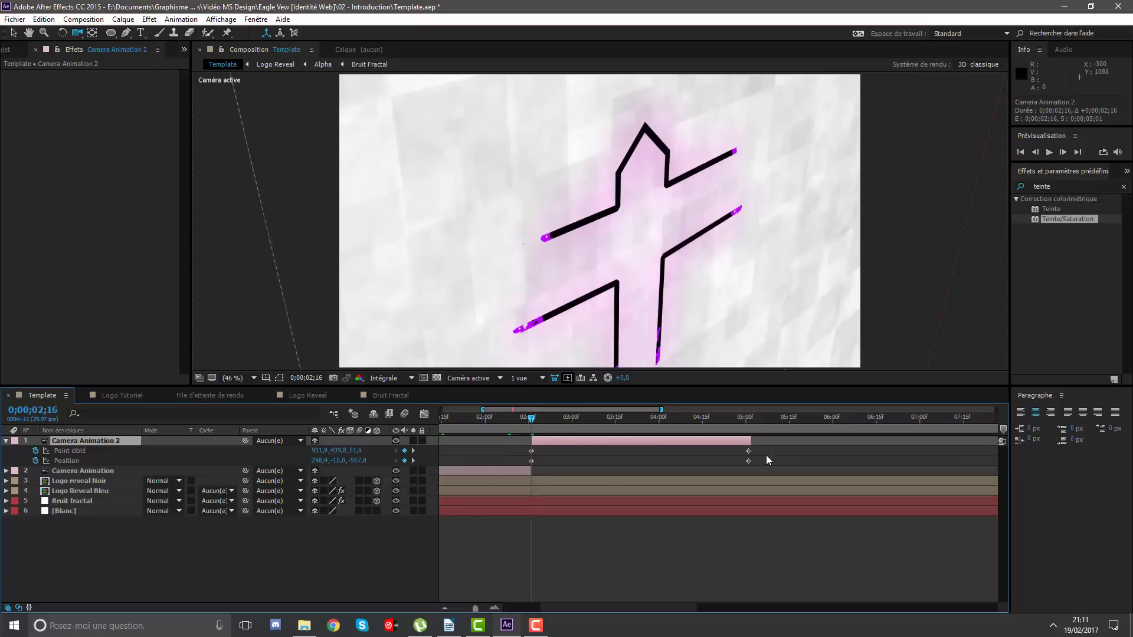
click(36, 450)
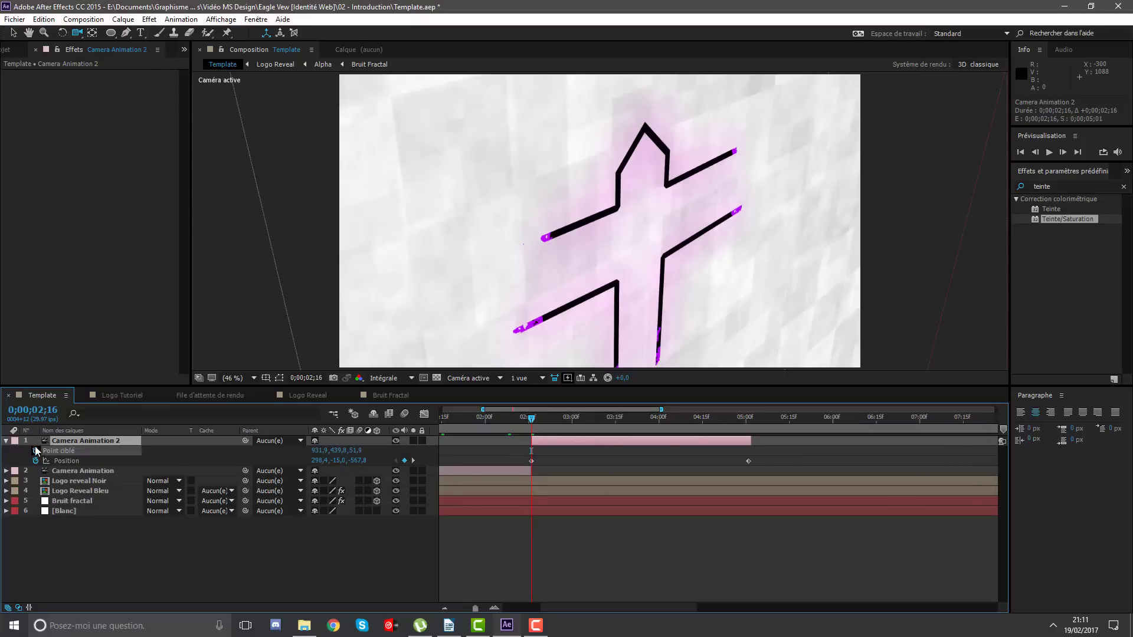
click(36, 460)
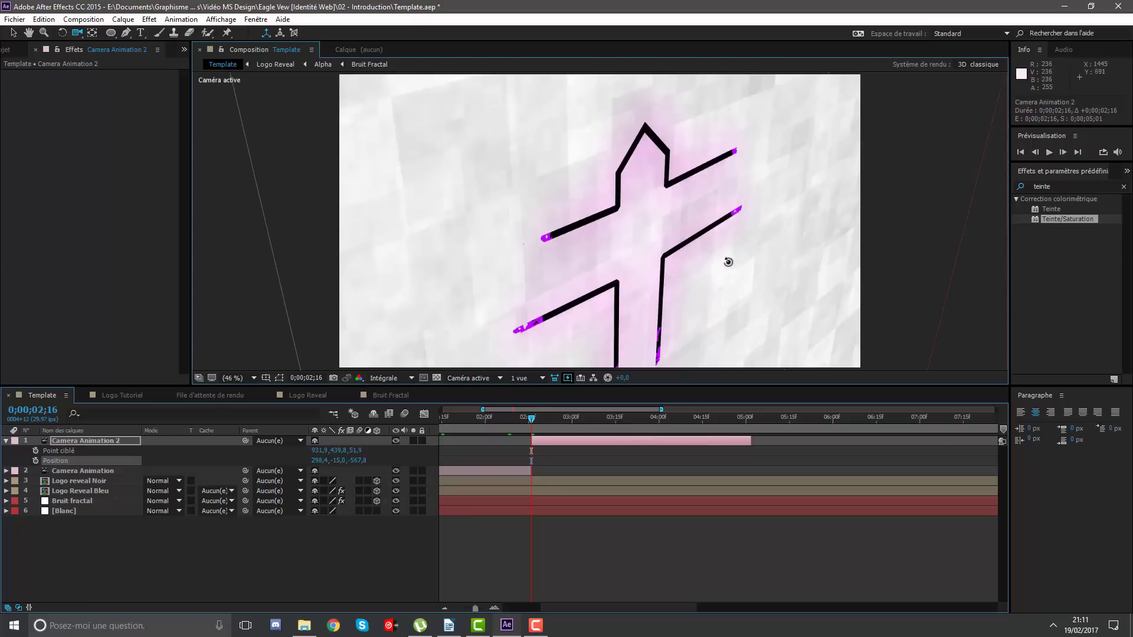
Orbit Camera Animation 2 close on the logo and keyframe Point ciblé and Position at 2;16.
drag(728, 258, 634, 242)
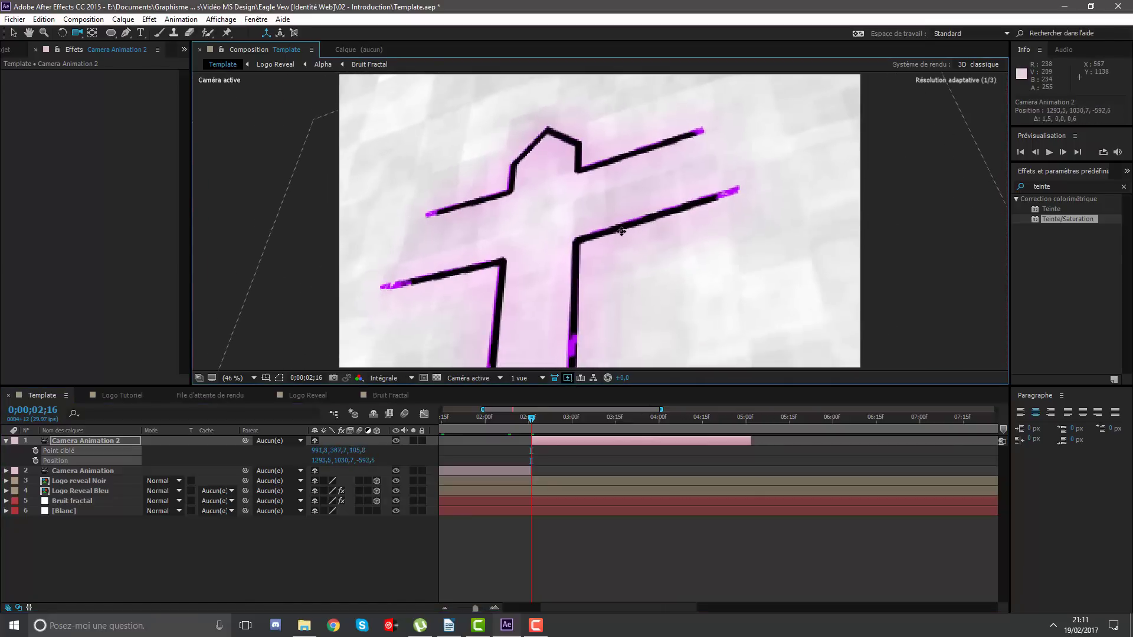
mouse_move(633, 242)
mouse_down()
mouse_move(576, 204)
mouse_move(584, 185)
mouse_move(607, 210)
mouse_up()
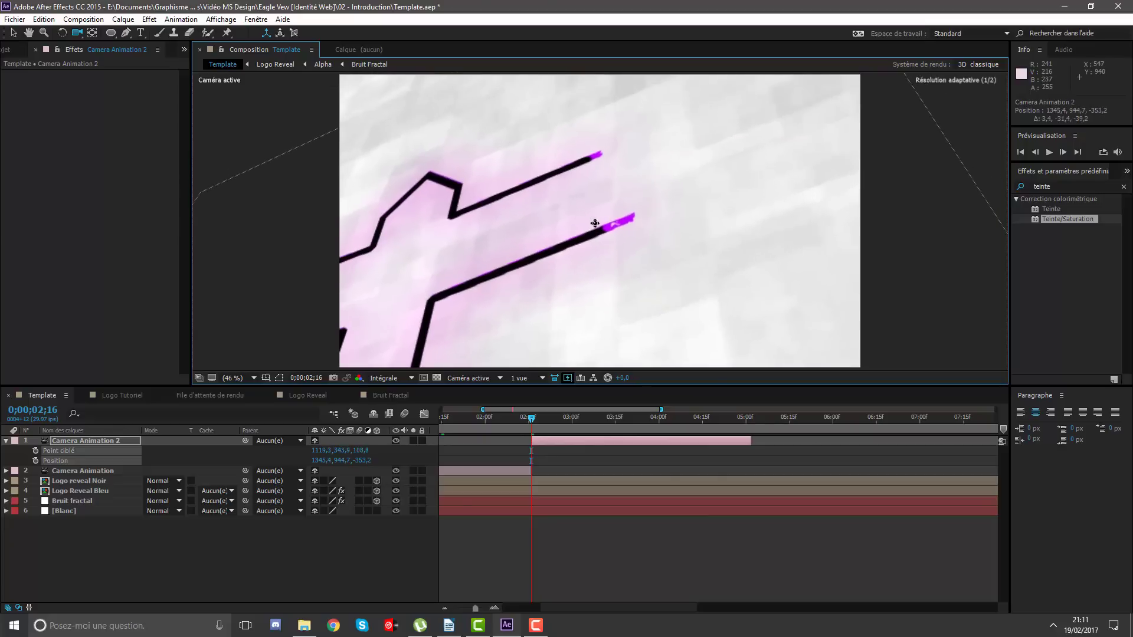
click(36, 461)
Frame the ending close-up at 5;01 and refine the starting view at 2;16.
click(749, 424)
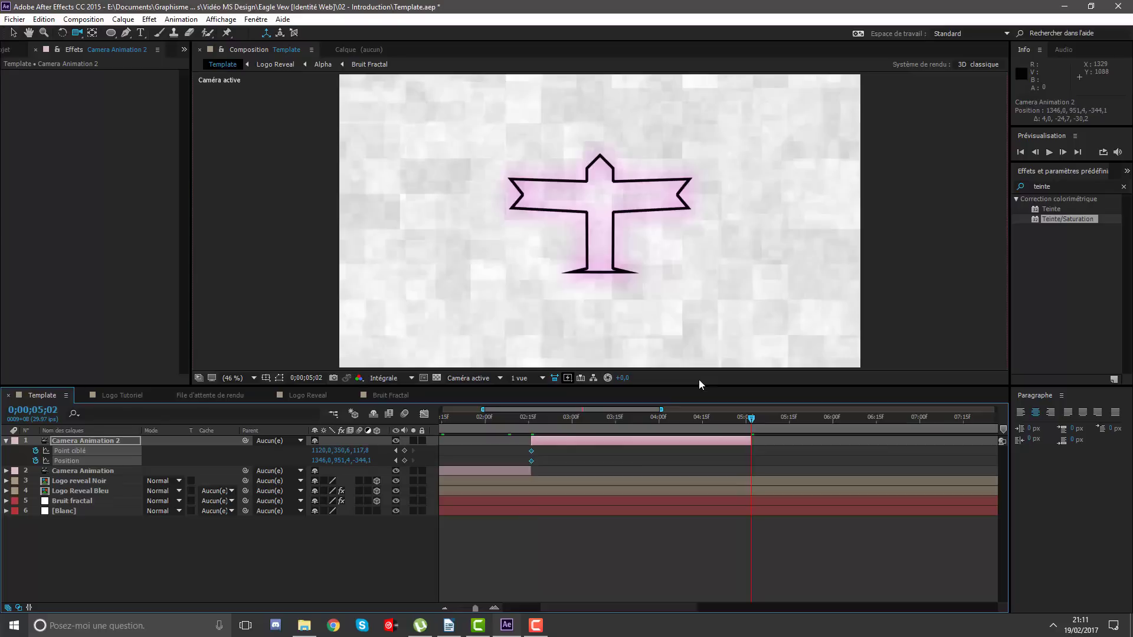
key(Page_Up)
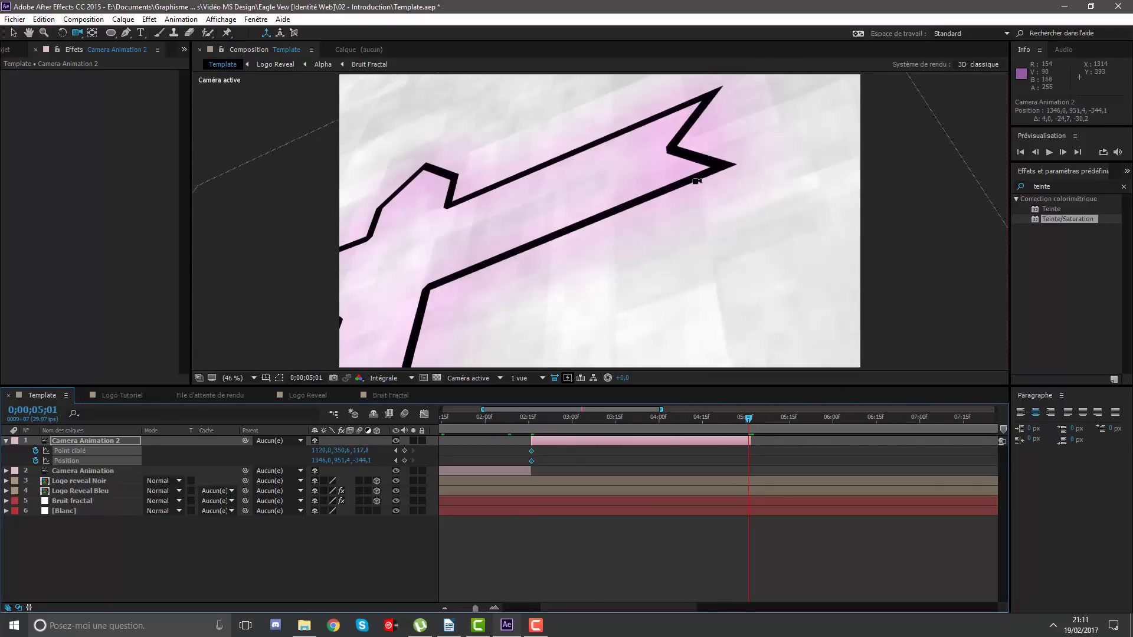
drag(631, 196, 539, 245)
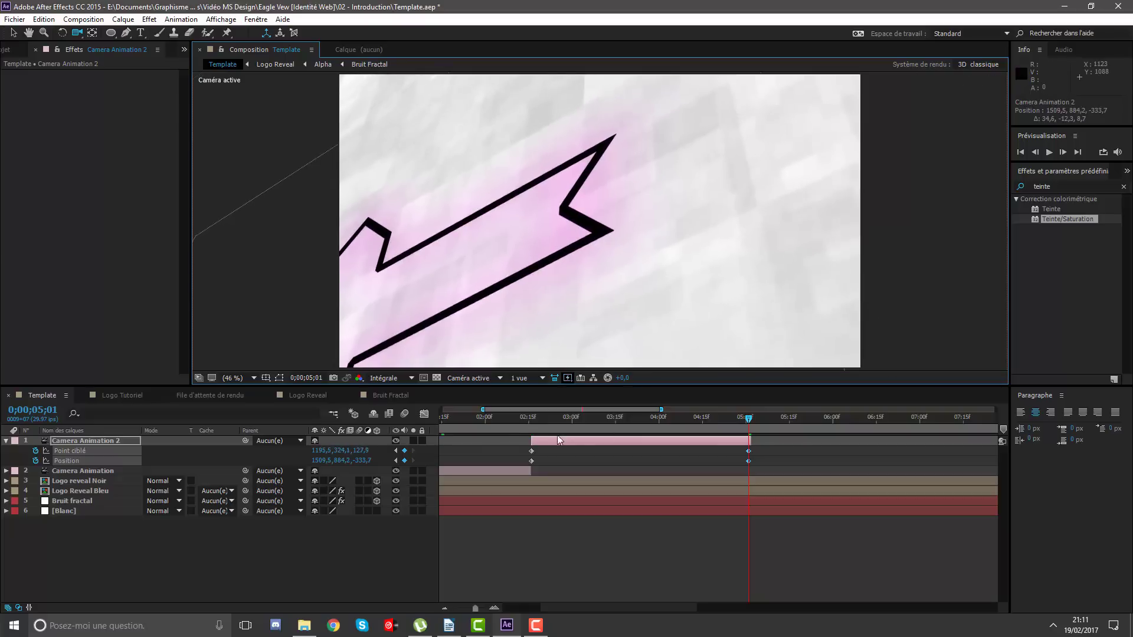
drag(545, 426, 535, 423)
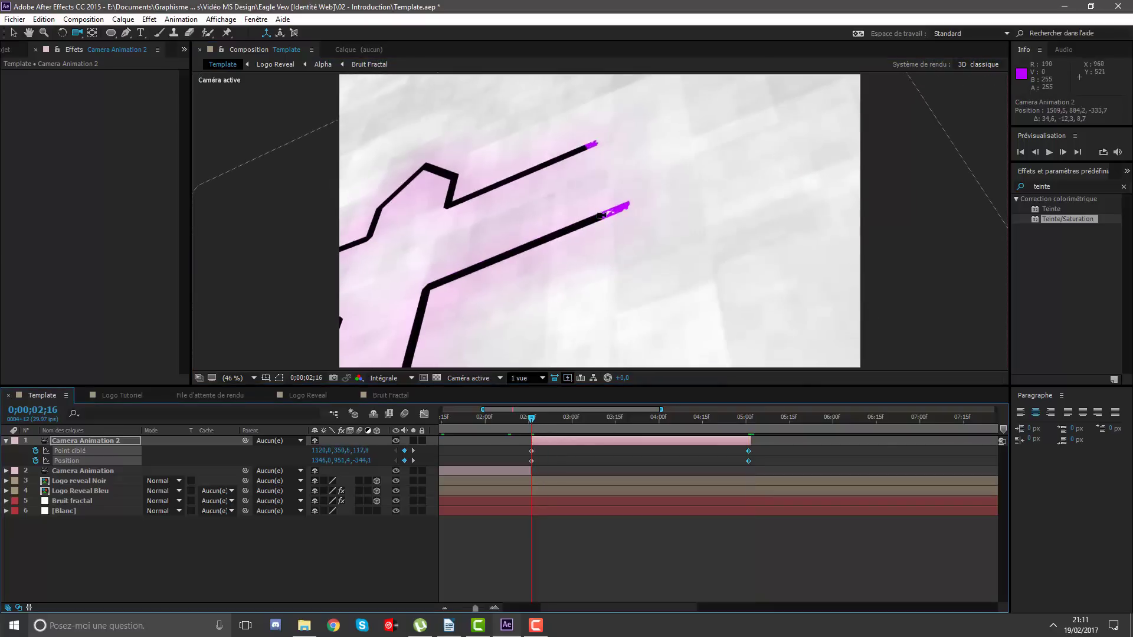
drag(620, 219, 661, 236)
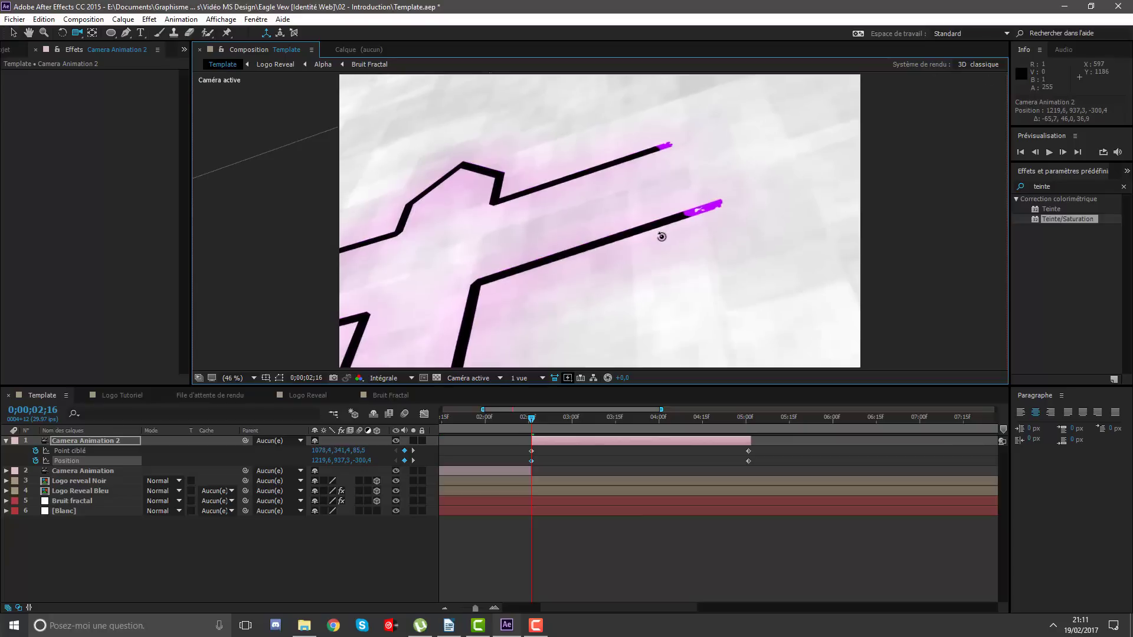
drag(663, 233, 663, 237)
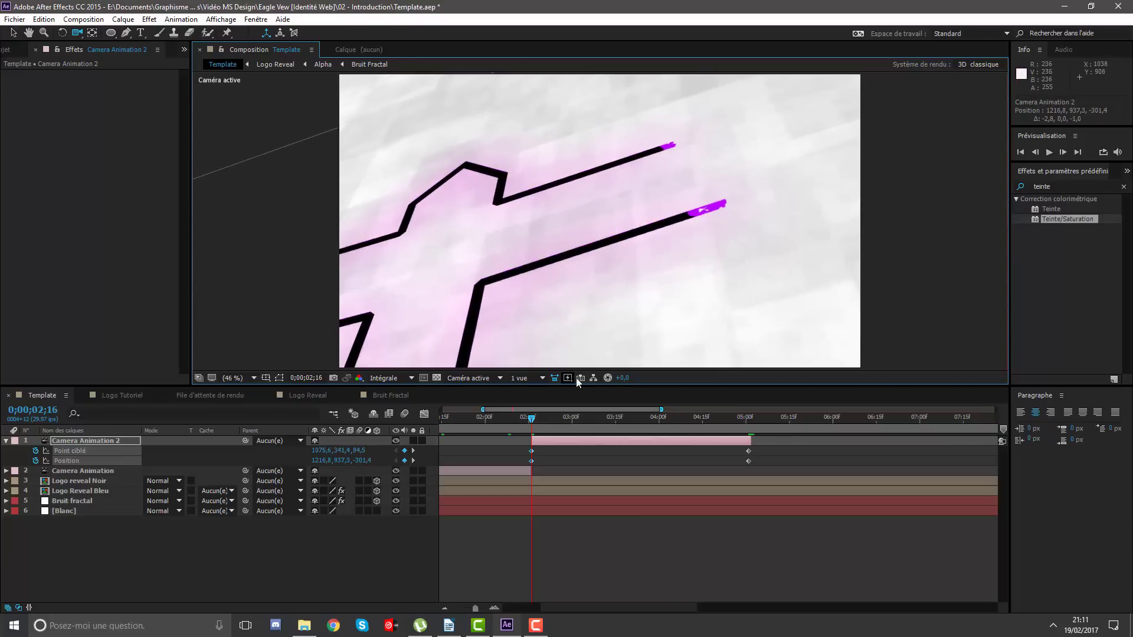
mouse_move(532, 423)
mouse_down()
mouse_move(620, 419)
mouse_move(531, 420)
mouse_up()
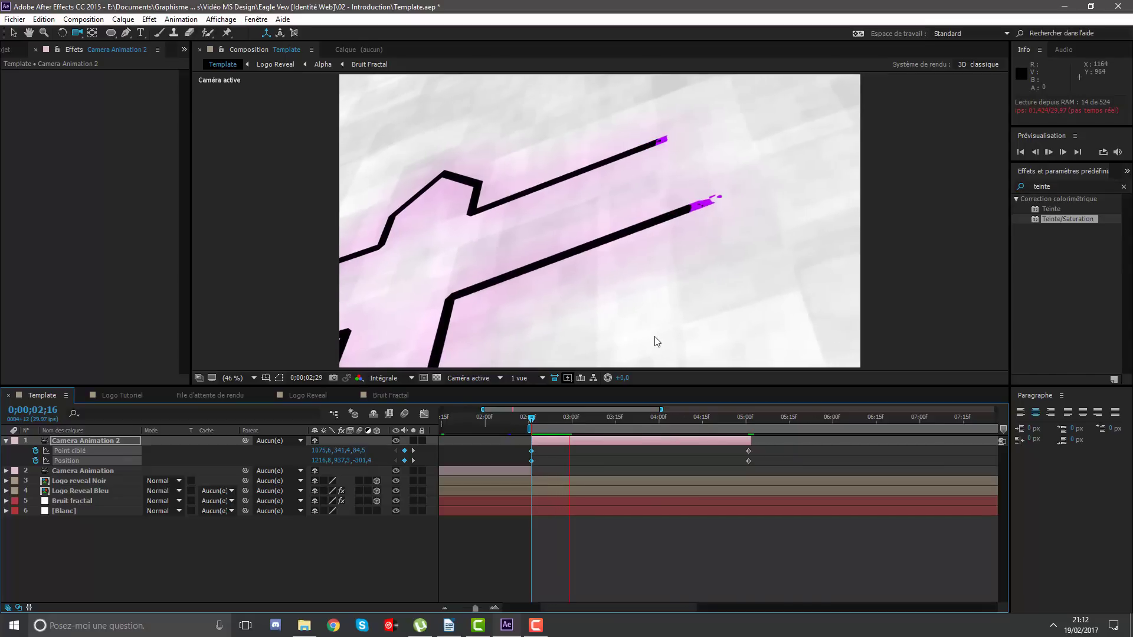
Start the preview range at 2;09 and play the second camera's move from 2;16.
drag(556, 427, 549, 422)
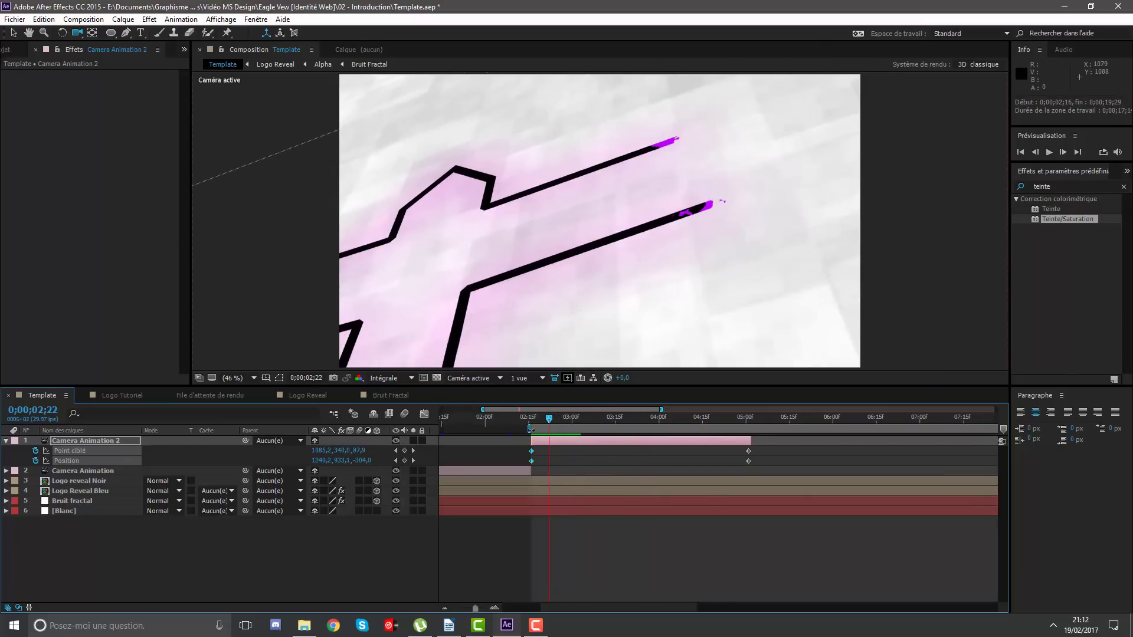
drag(528, 429, 509, 429)
click(532, 421)
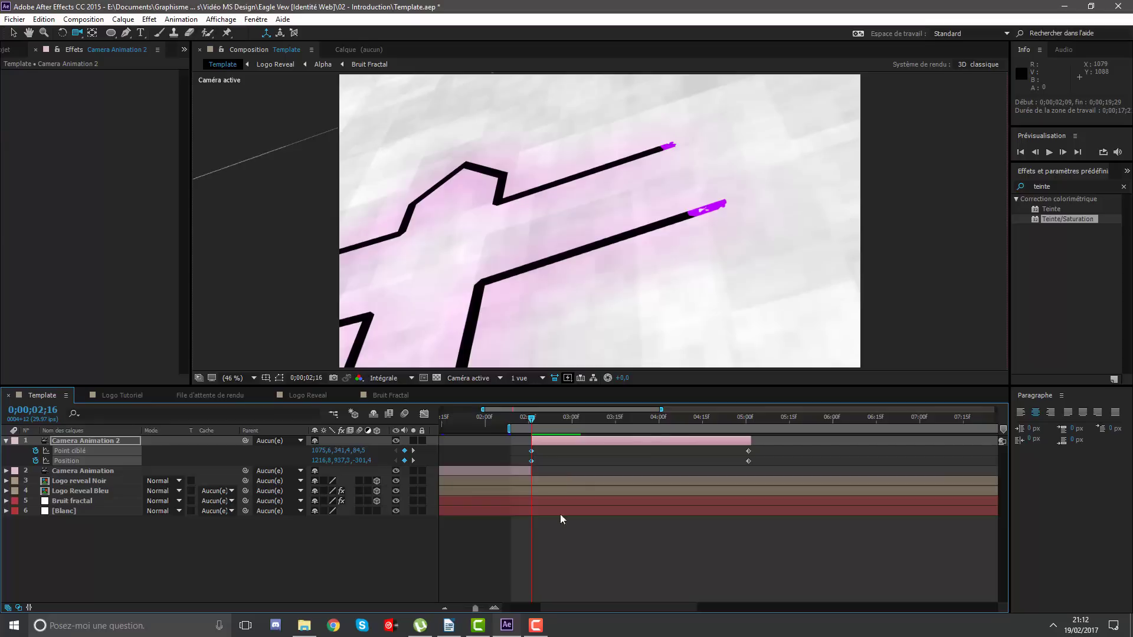
key(space)
click(542, 425)
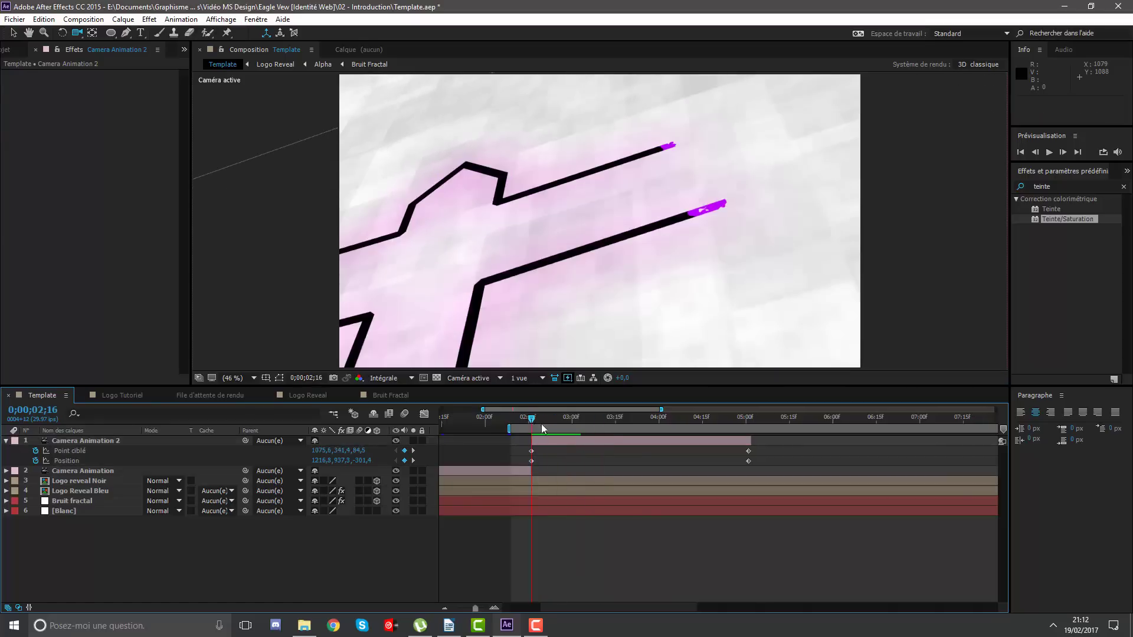
key(space)
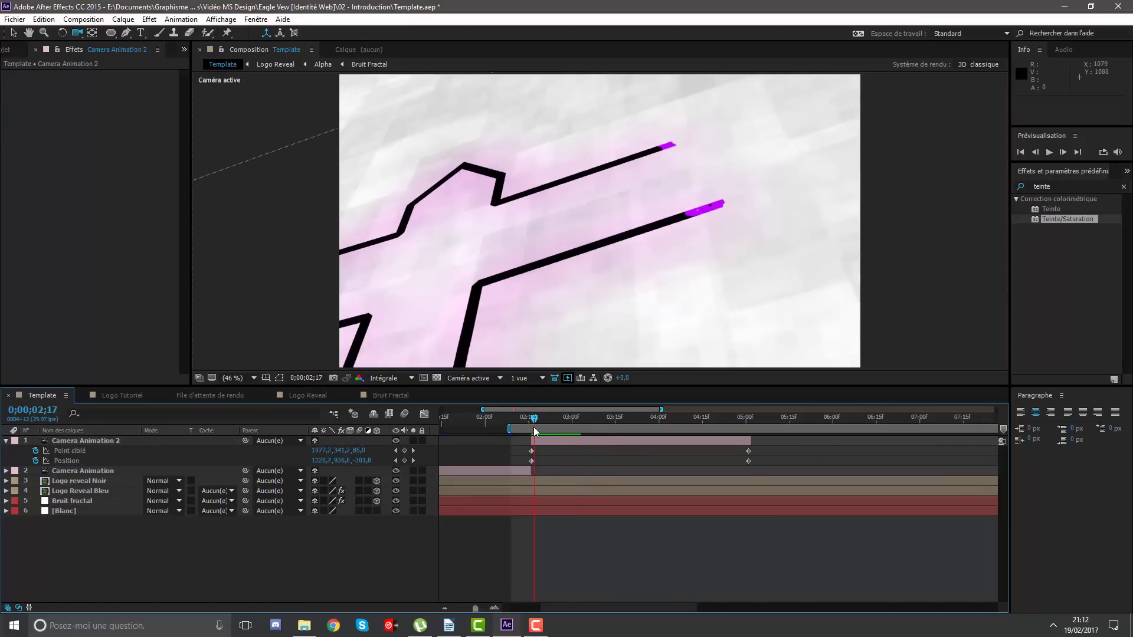
click(538, 426)
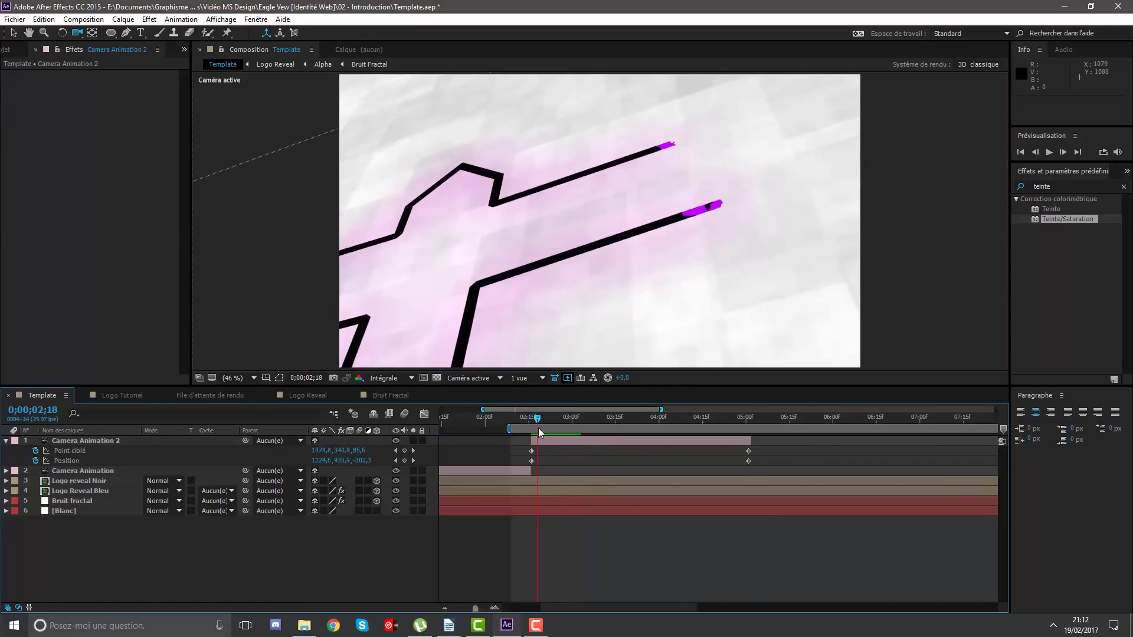
drag(539, 417, 533, 419)
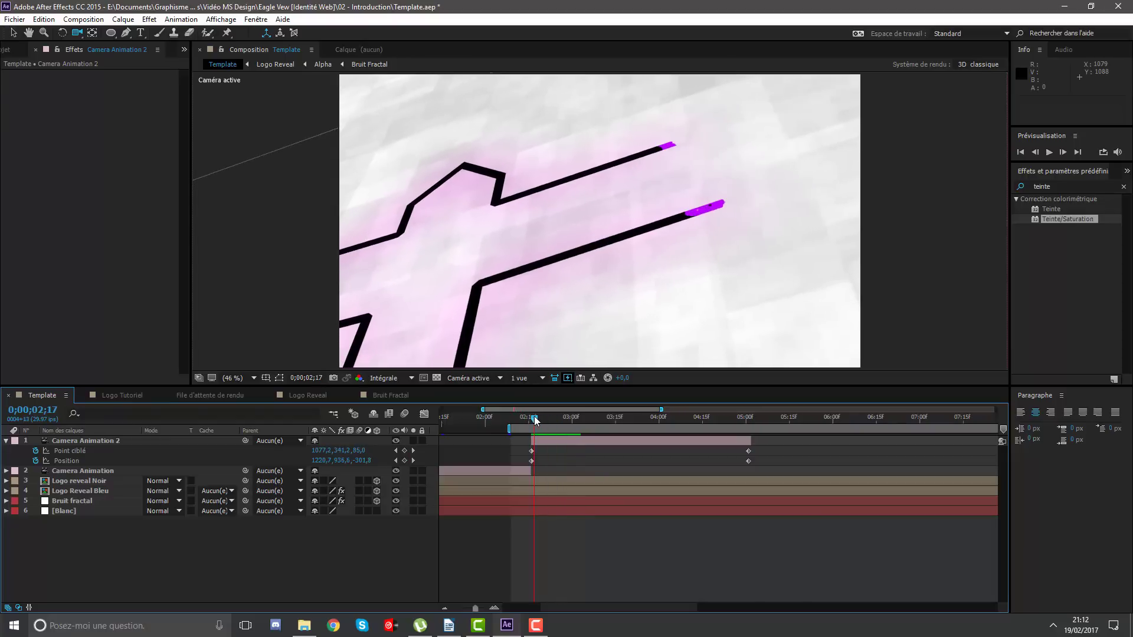
Scrub Camera Animation 2 from 5;01 back to 4;07, collapse it, and widen the timeline to 2–14 s.
click(542, 440)
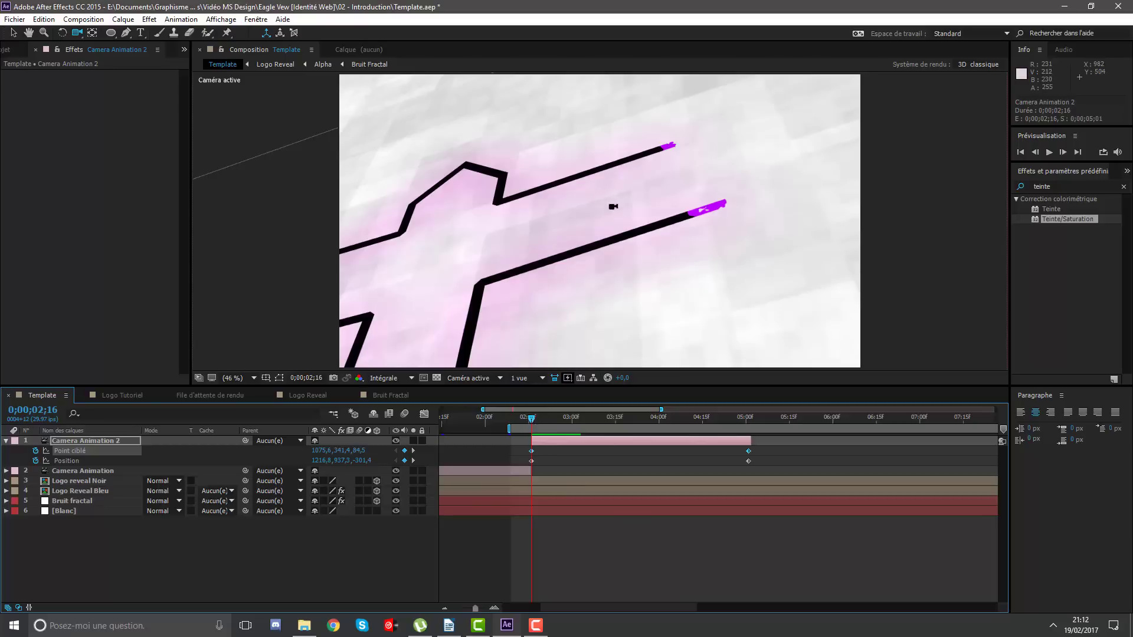
click(745, 419)
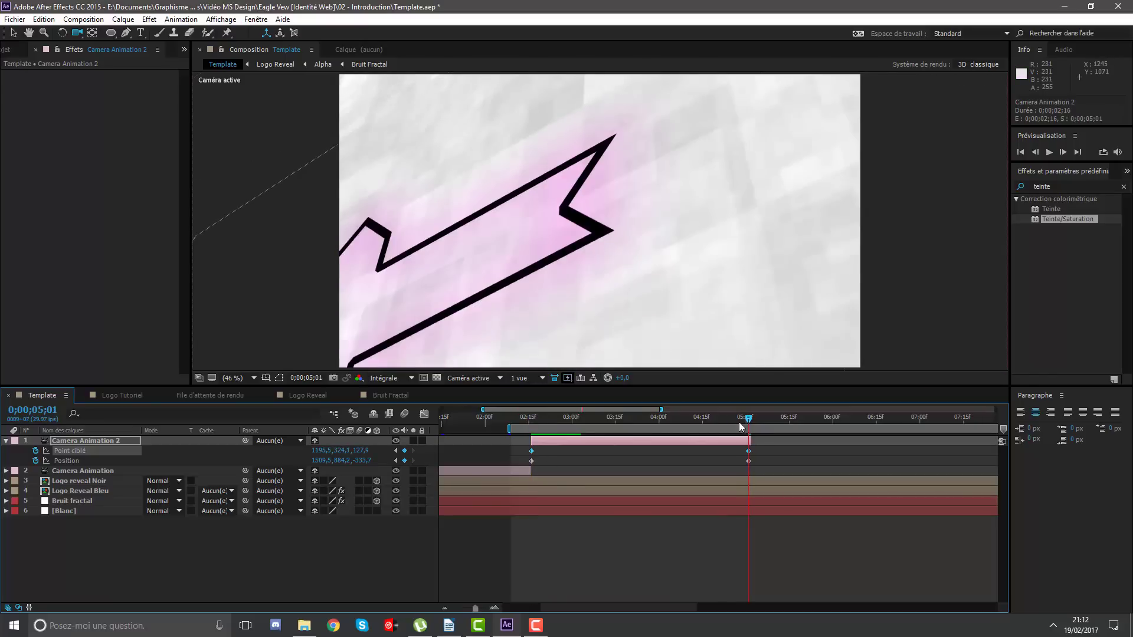
mouse_move(749, 419)
mouse_down()
mouse_move(609, 419)
mouse_move(587, 399)
mouse_move(616, 394)
mouse_up()
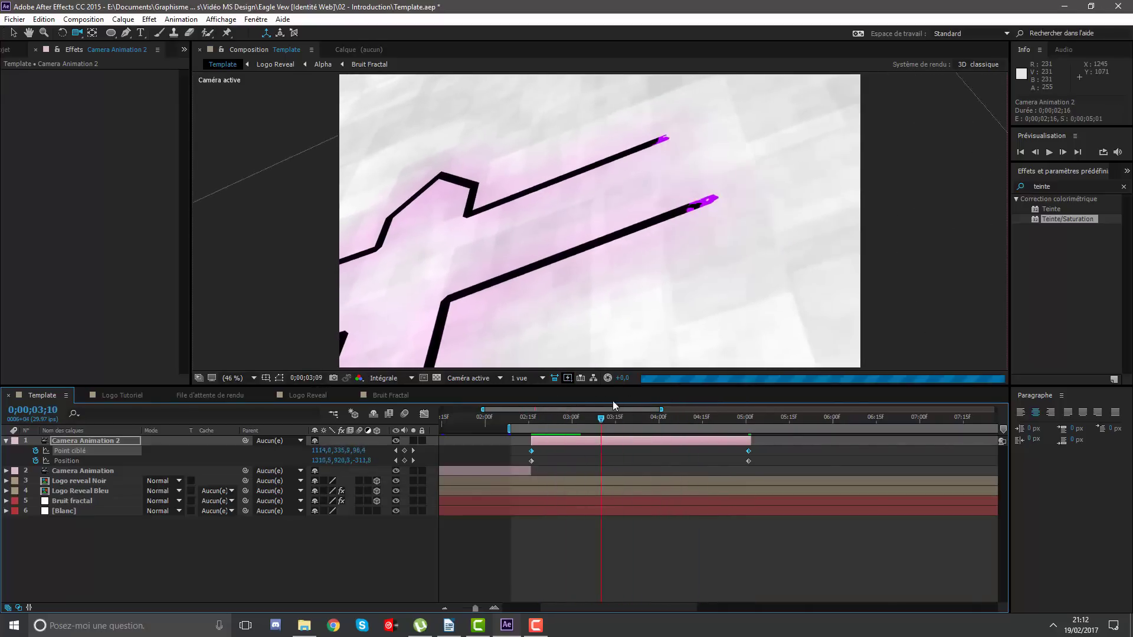
click(680, 418)
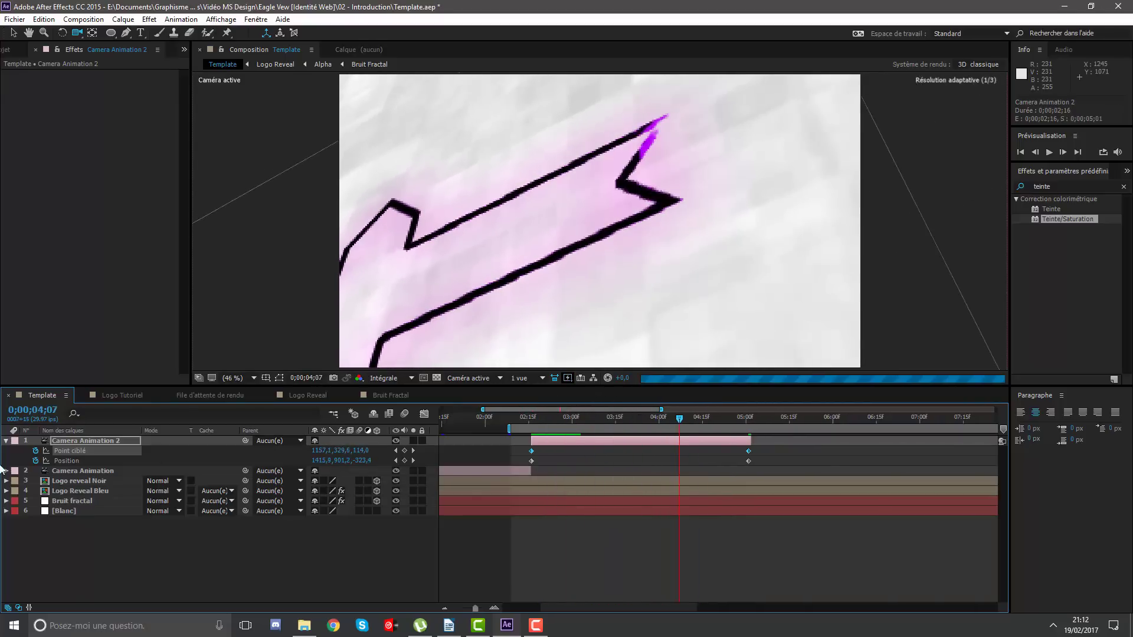
click(7, 441)
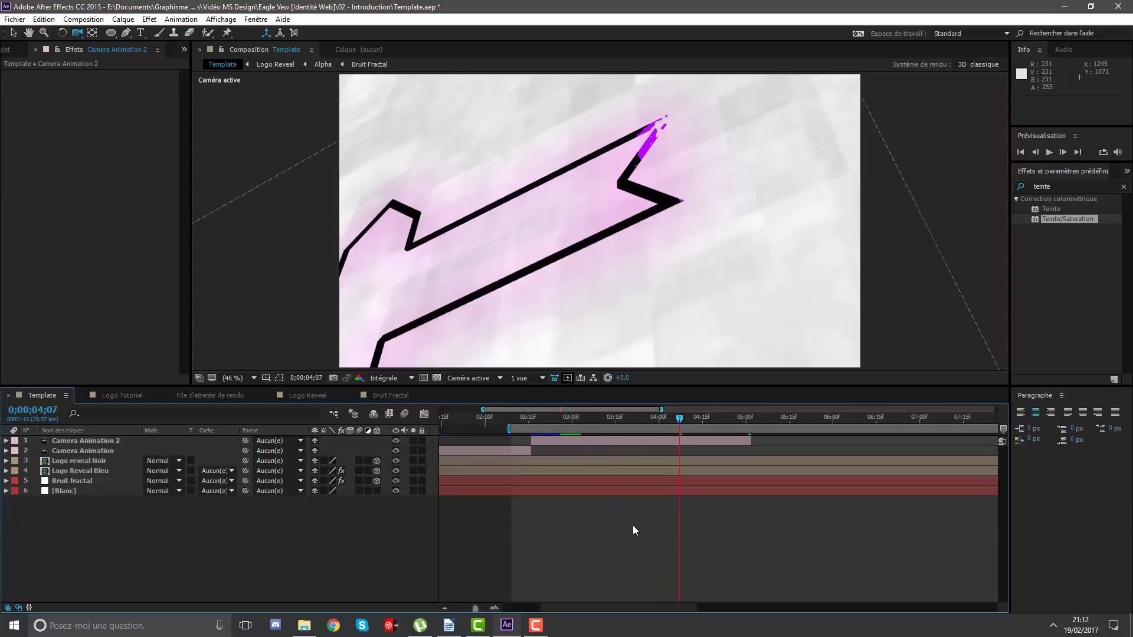
drag(660, 409, 848, 410)
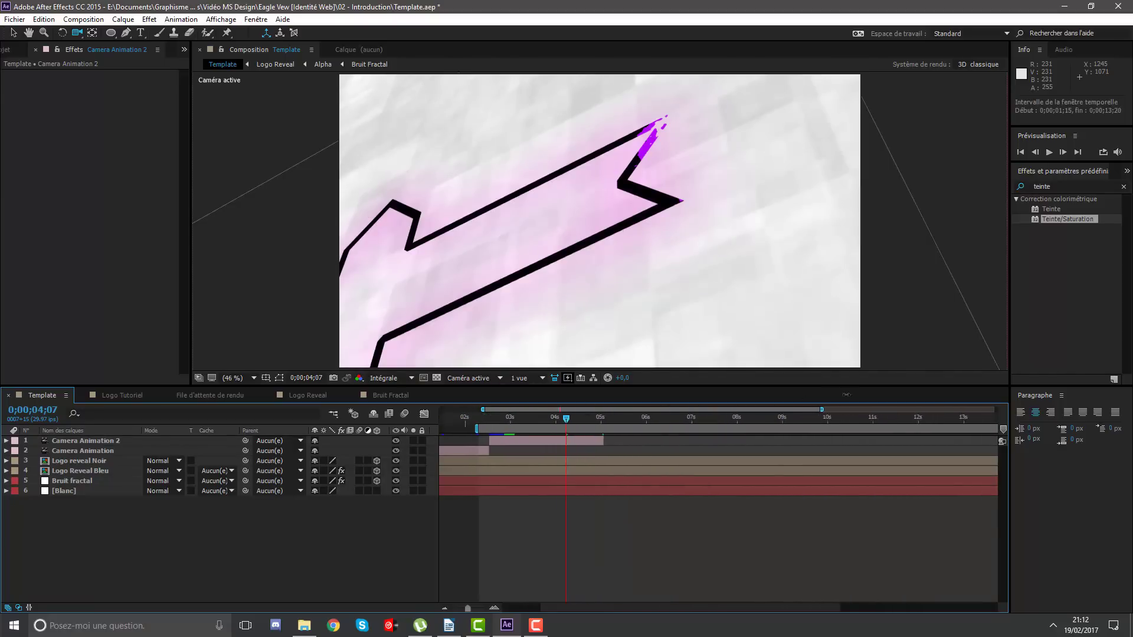
click(556, 439)
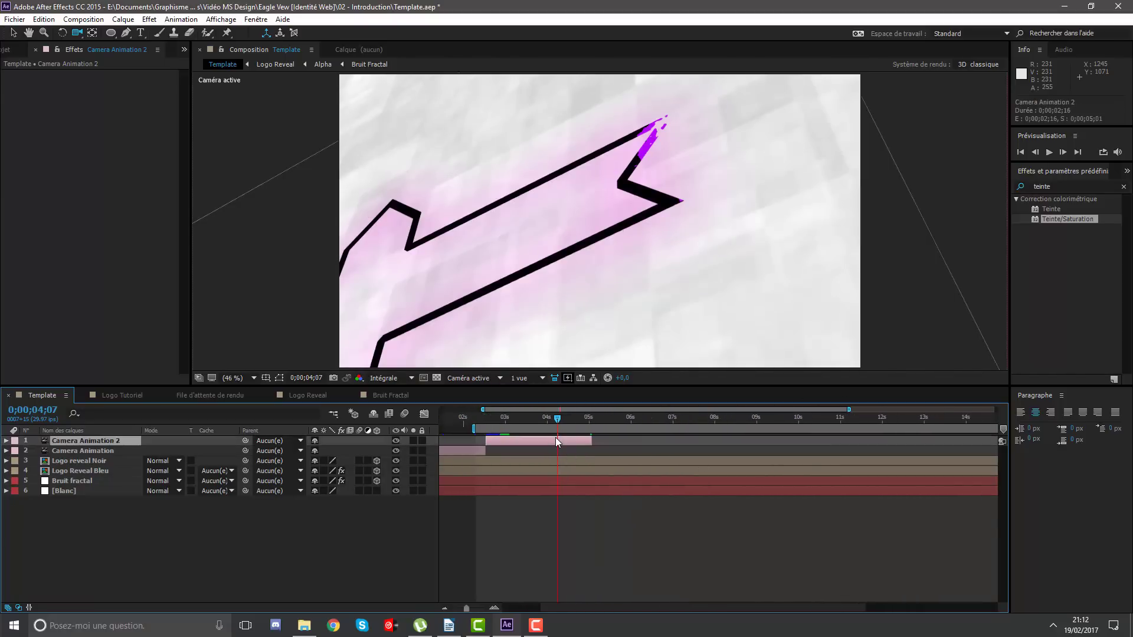
Duplicate Camera Animation 2 as Camera Animation 3 starting near 5;02 and scrub its move.
key(ctrl+d)
drag(543, 441, 648, 444)
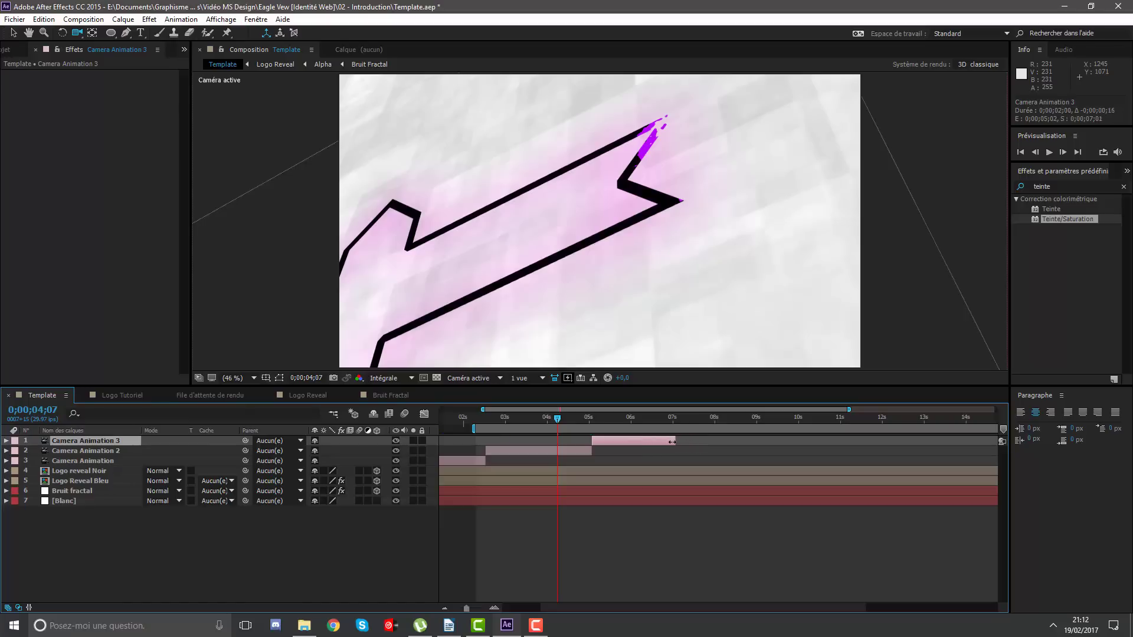
mouse_move(599, 418)
mouse_down()
mouse_move(664, 427)
mouse_move(674, 445)
mouse_up()
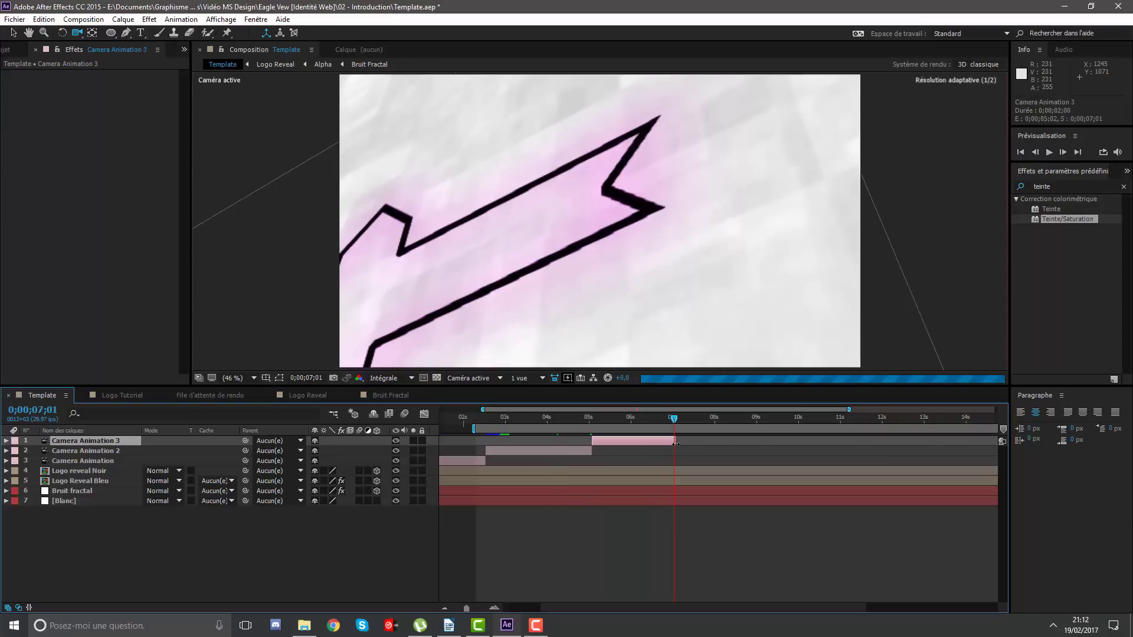
scroll(618, 236, down, 4)
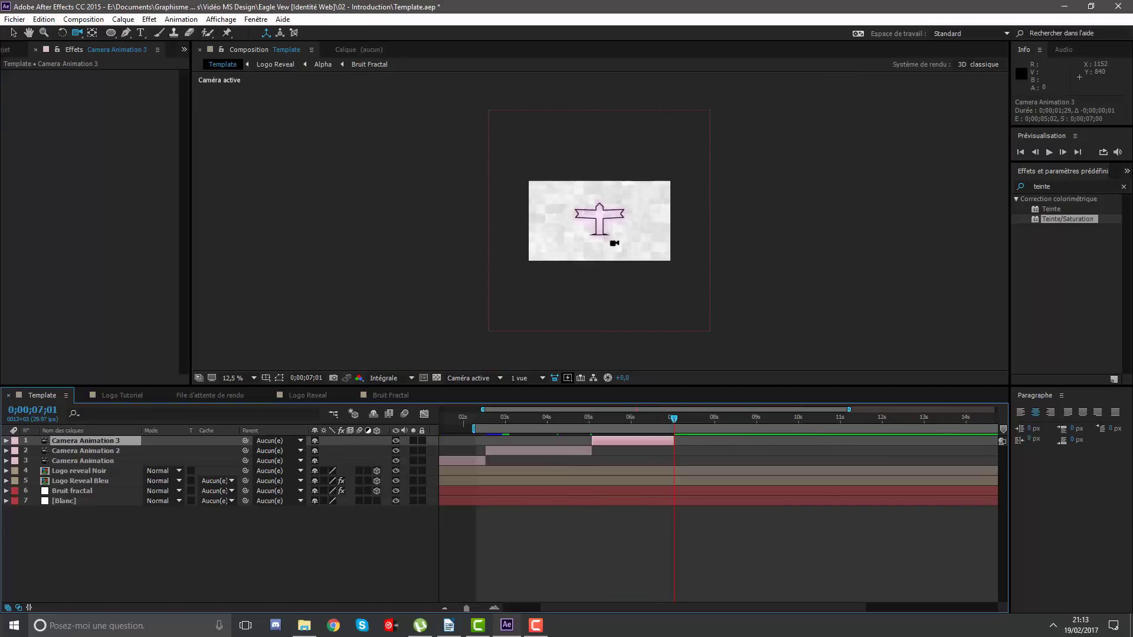
scroll(617, 239, up, 2)
scroll(615, 248, up, 3)
scroll(613, 254, down, 3)
scroll(613, 254, down, 1)
scroll(613, 255, up, 4)
scroll(613, 258, up, 2)
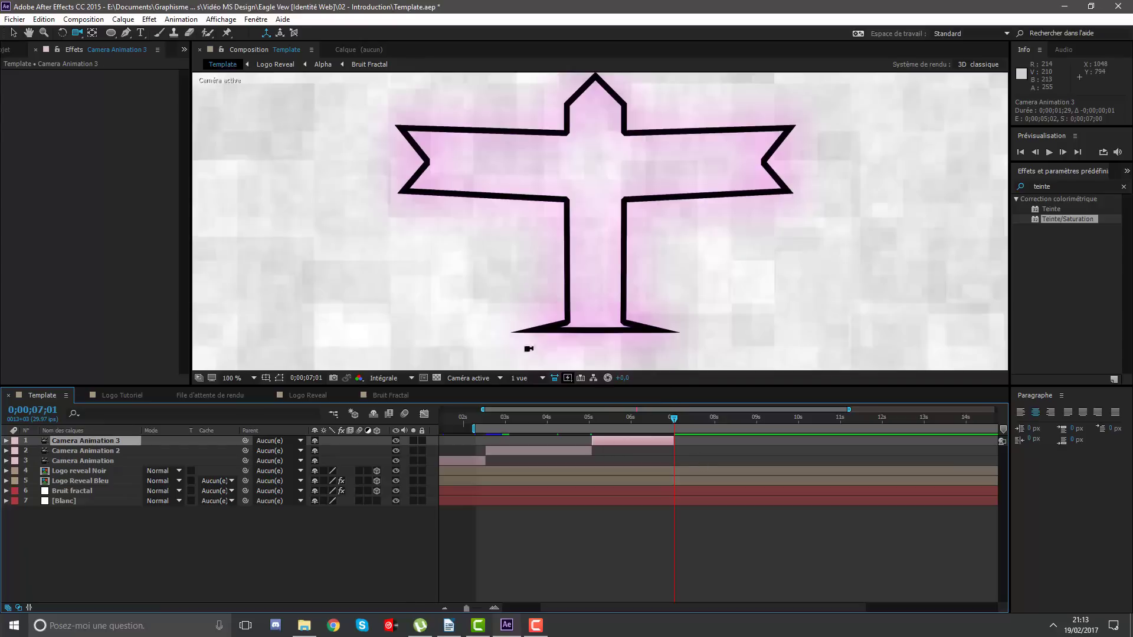
Show the Projet panel and clear the layer and item selection.
click(5, 50)
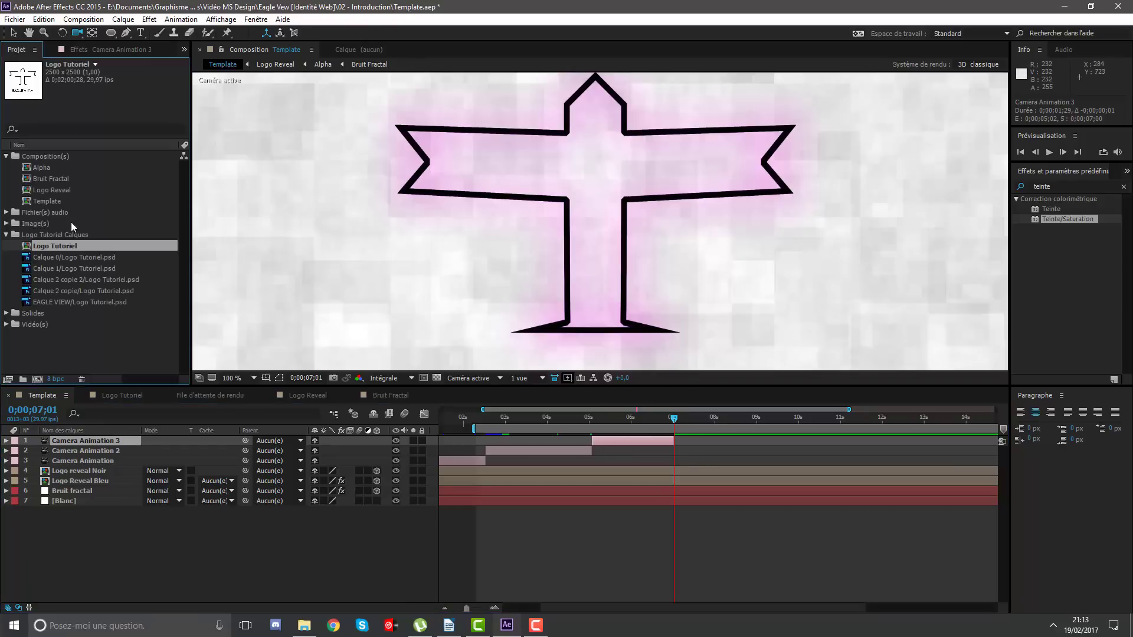
click(569, 526)
click(61, 353)
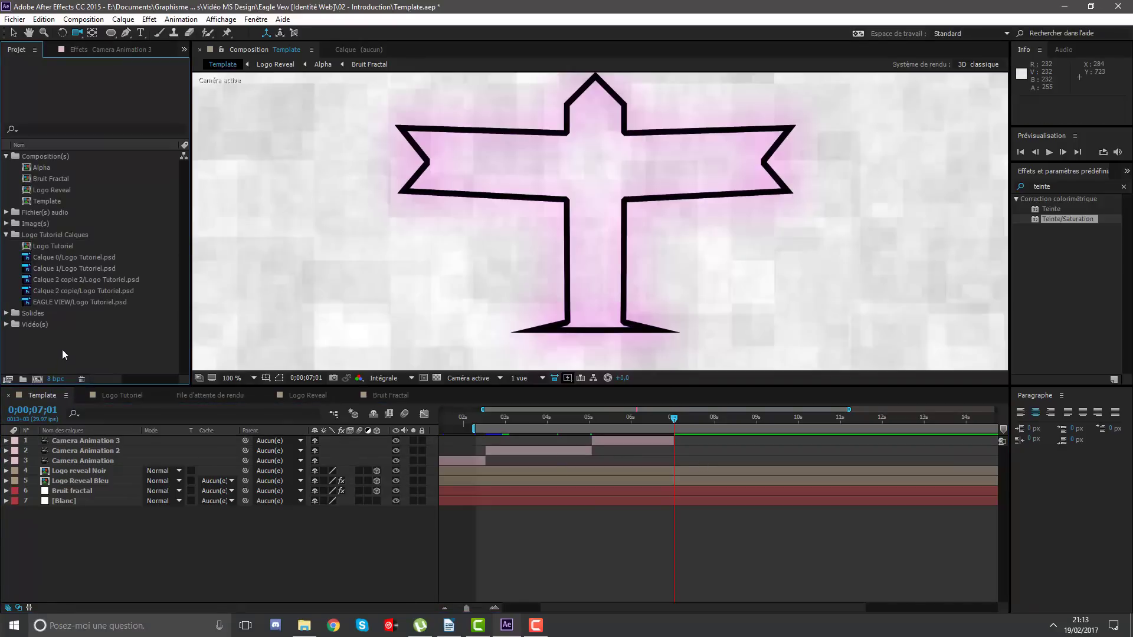
Create the Text reveal composition at 2500×2500 px, 20 s, black background, viewed at 25%.
right_click(62, 350)
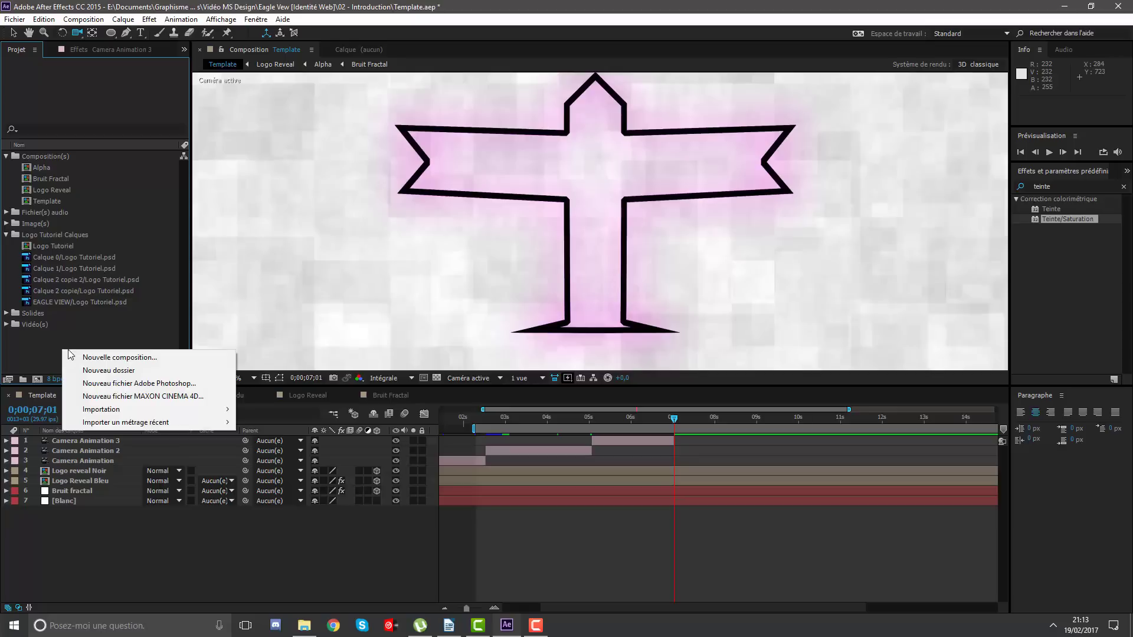
click(71, 356)
text(Text reveal)
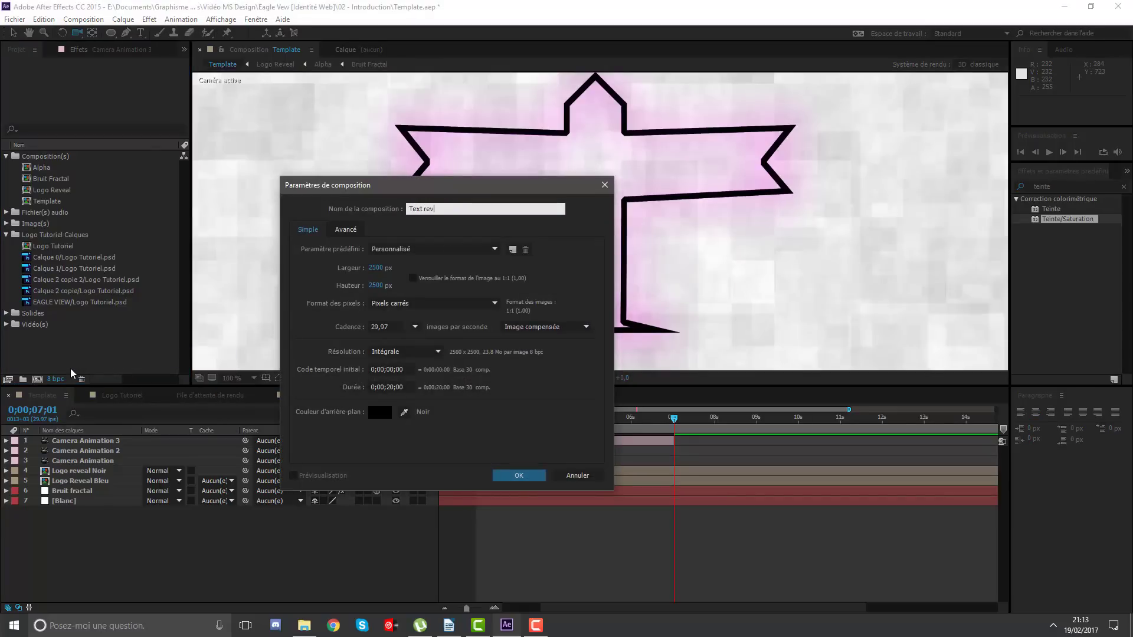
click(525, 475)
key(period)
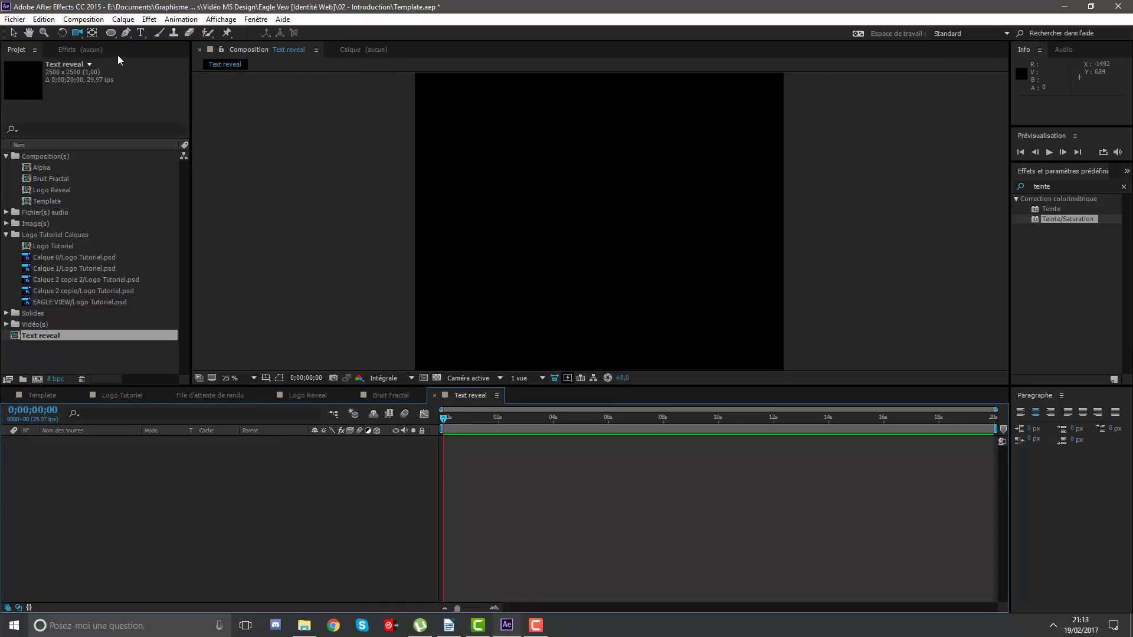
Type EAGLE VIEW as a text layer with a white fill.
click(144, 34)
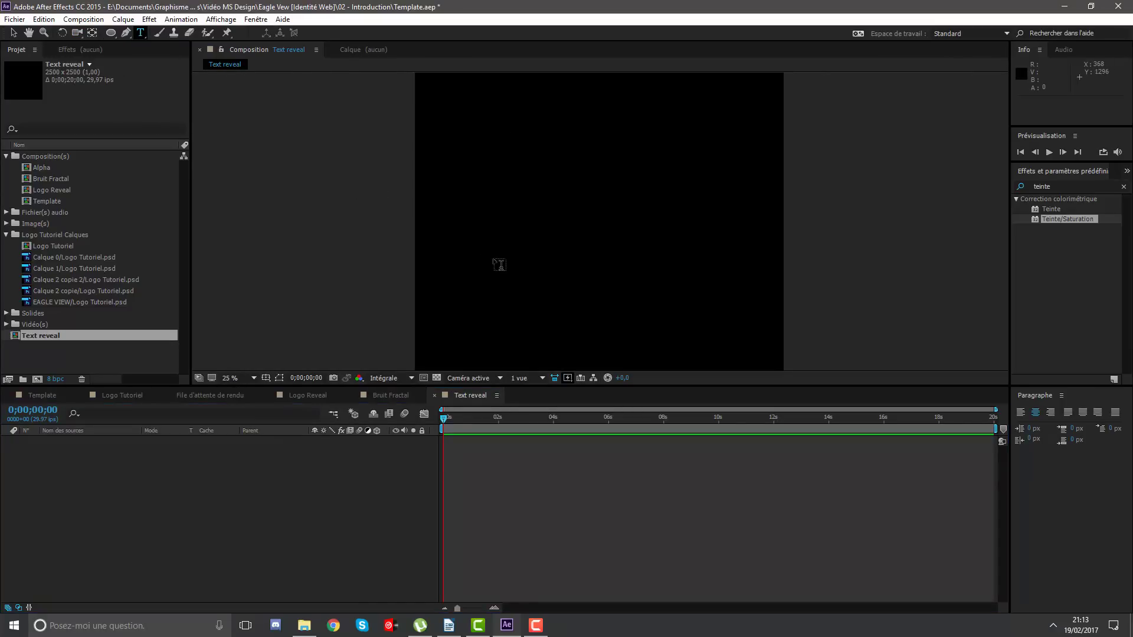
click(477, 243)
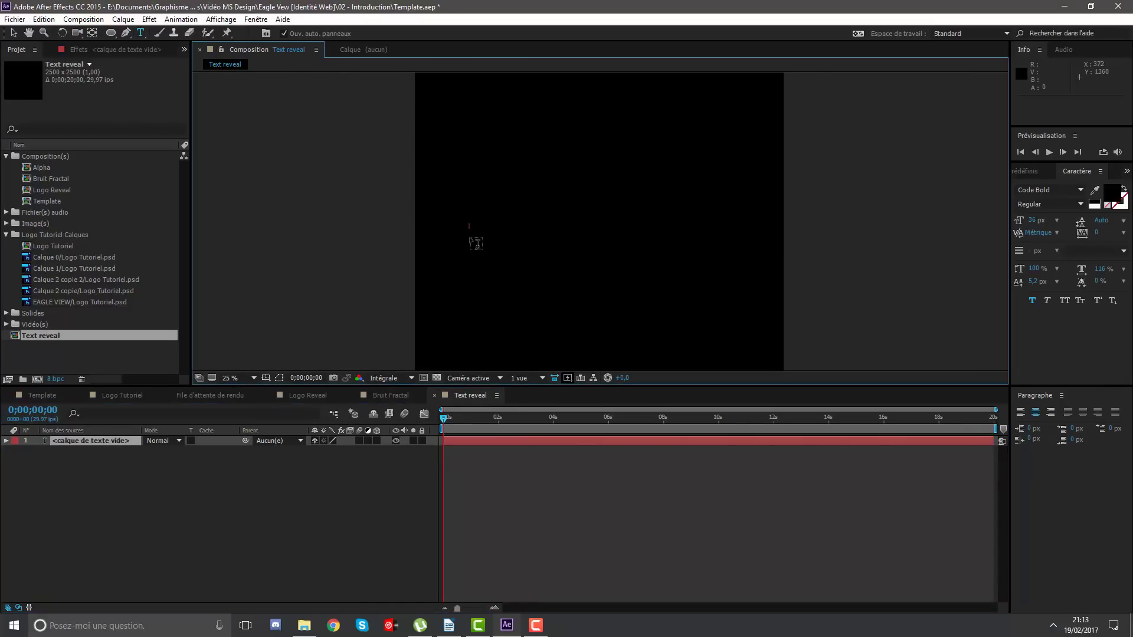
text(EAGLE VIEW)
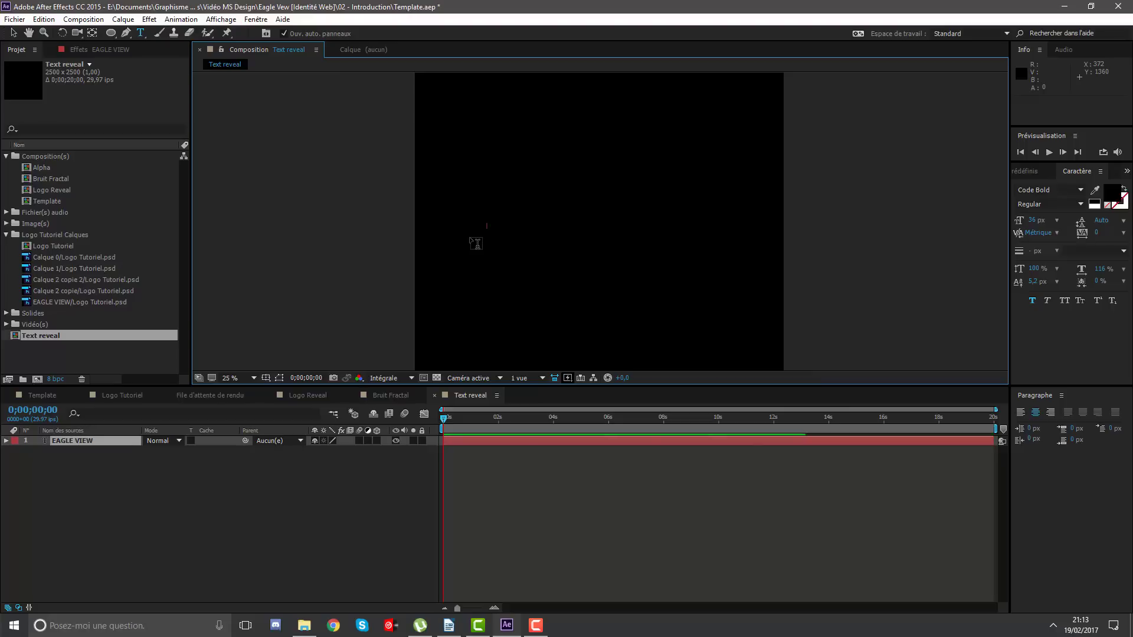
click(1113, 193)
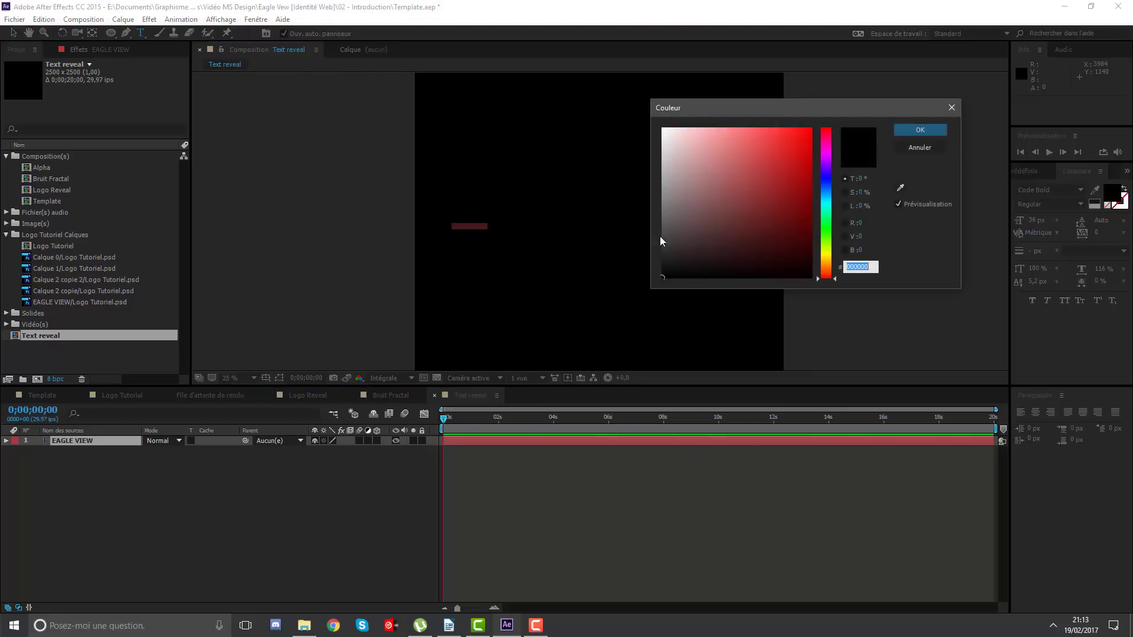
drag(663, 241, 643, 111)
click(920, 129)
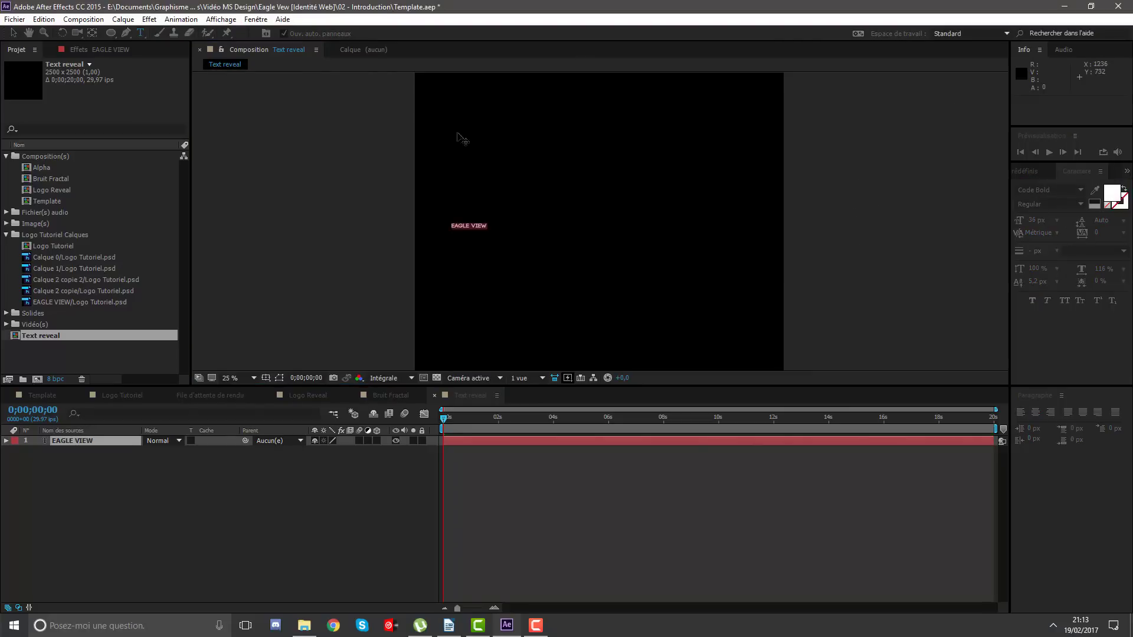
Scale the text to 502% and move it to the composition centre.
click(13, 33)
key(s)
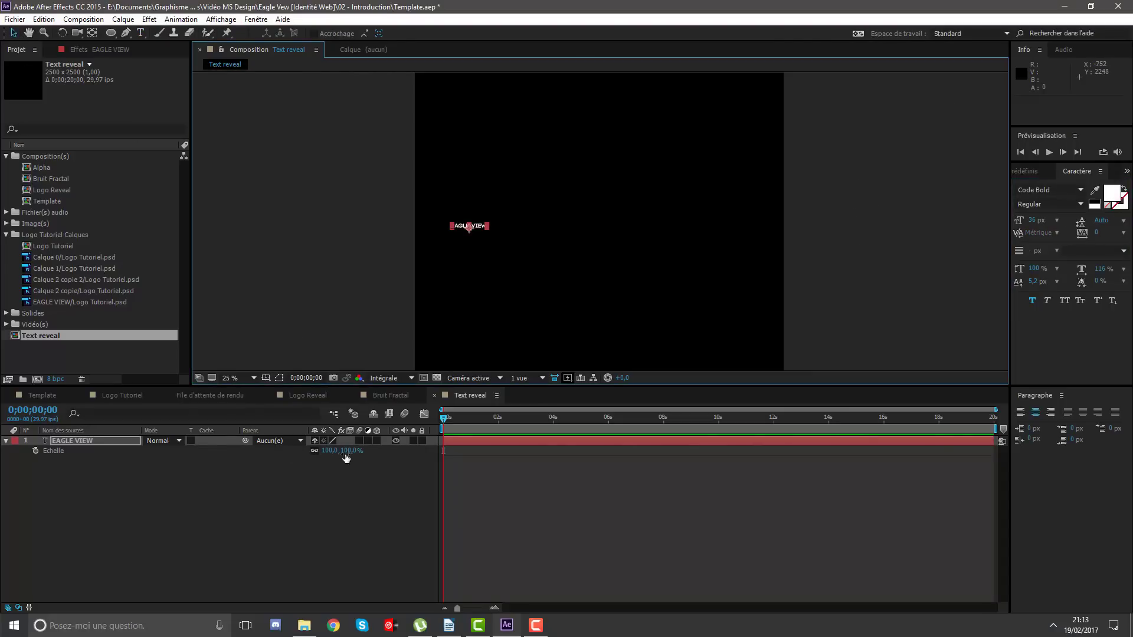
drag(346, 450, 583, 451)
drag(497, 221, 750, 223)
Set VIEW in the Code Light font and break it onto a second line.
double_click(606, 222)
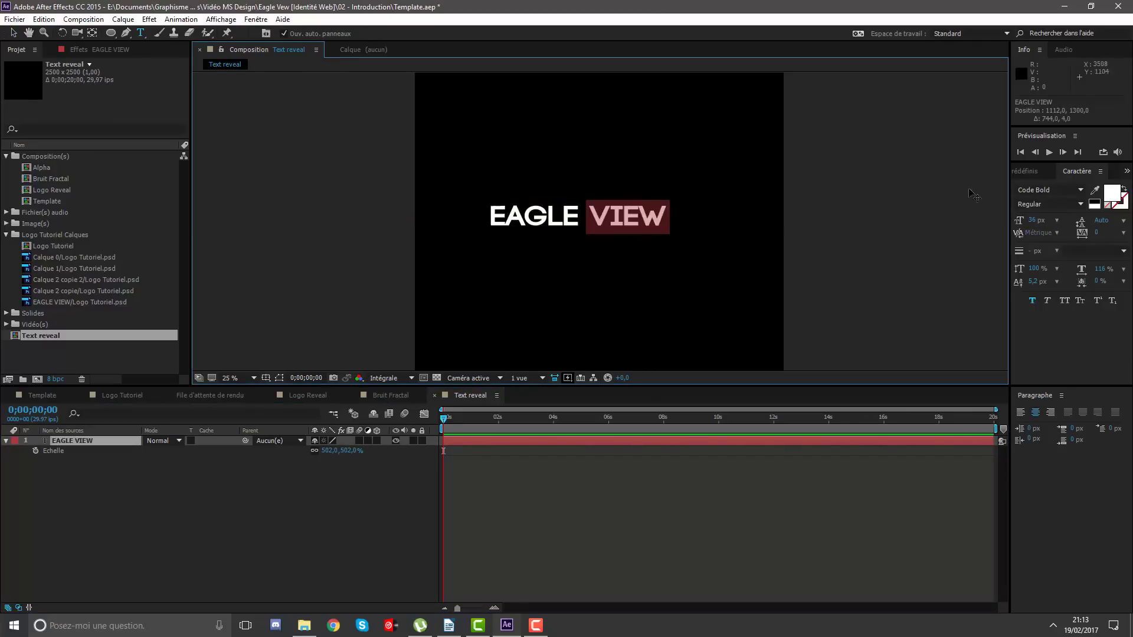
click(1038, 189)
text(ode Light)
key(Return)
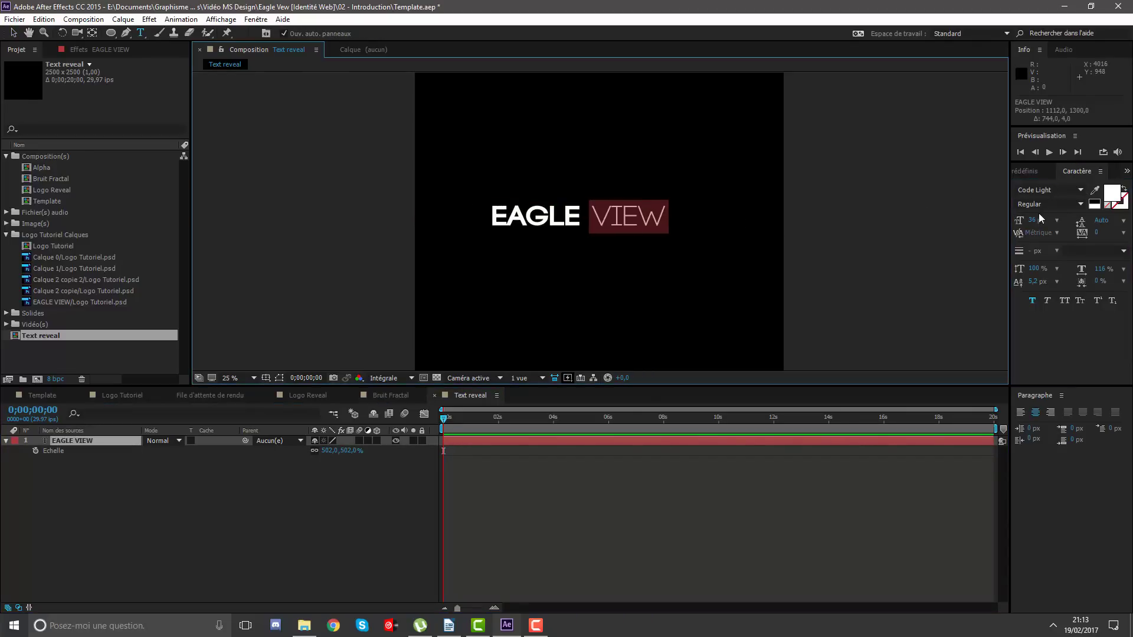
click(587, 216)
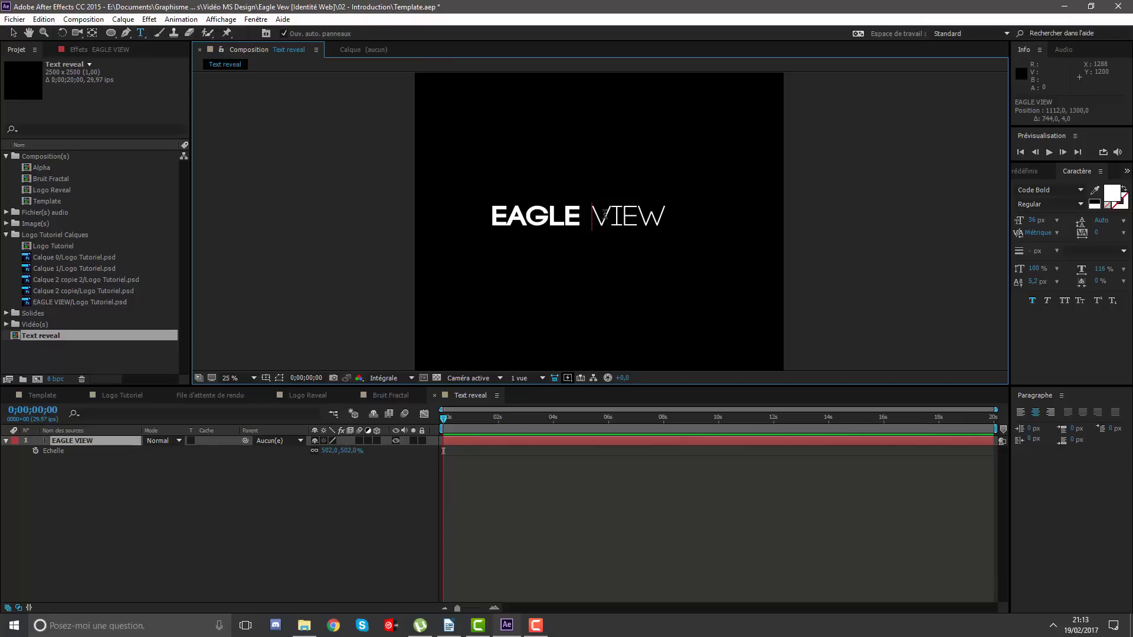
key(Return)
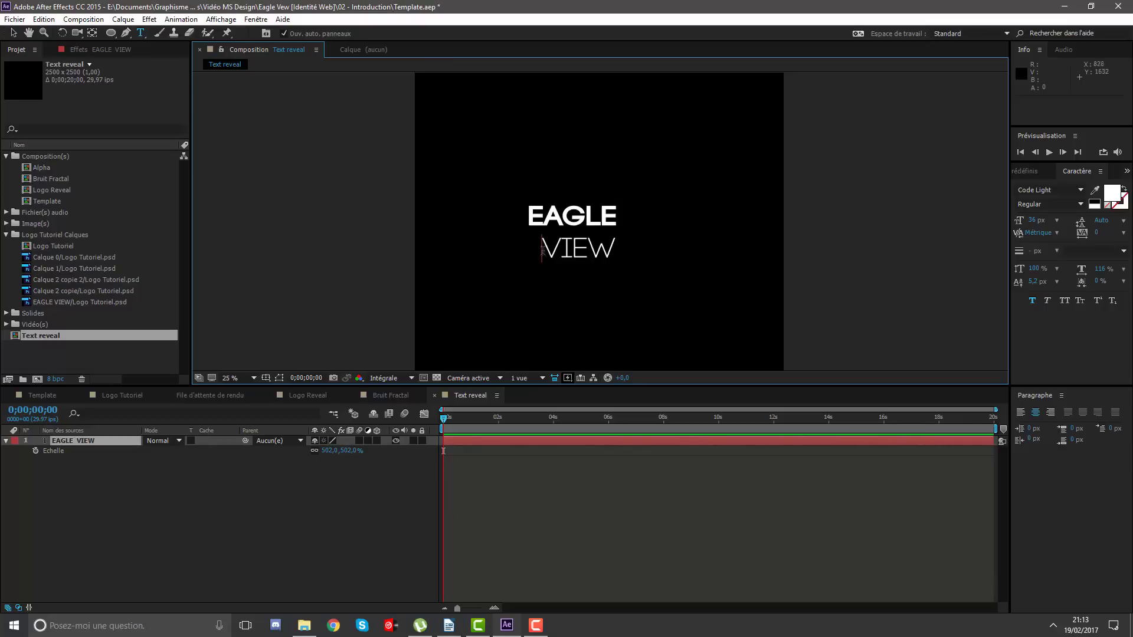
Space out the letters to read E A G L E over V I E W.
click(538, 211)
click(524, 218)
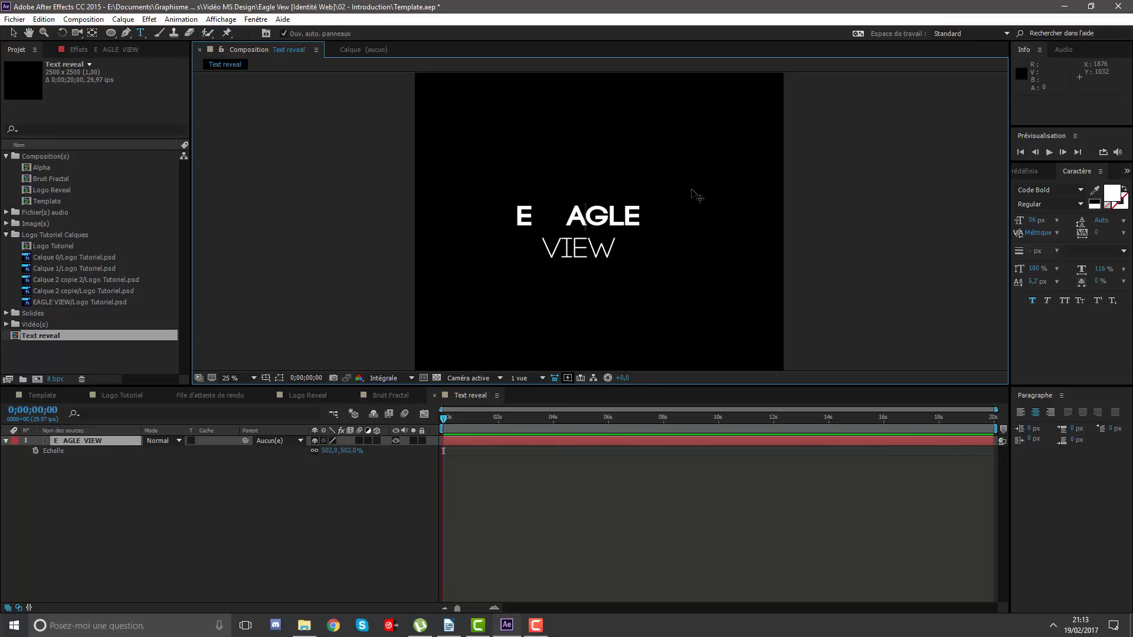
key(Right)
key(Right)
key(Right)
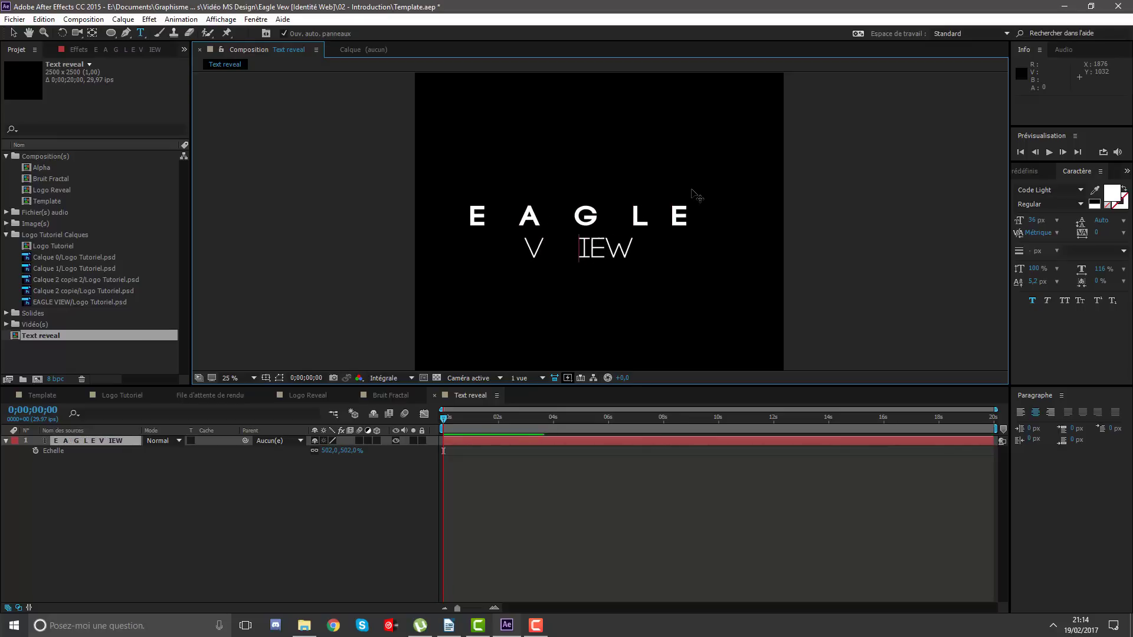
key(Right)
key(Right)
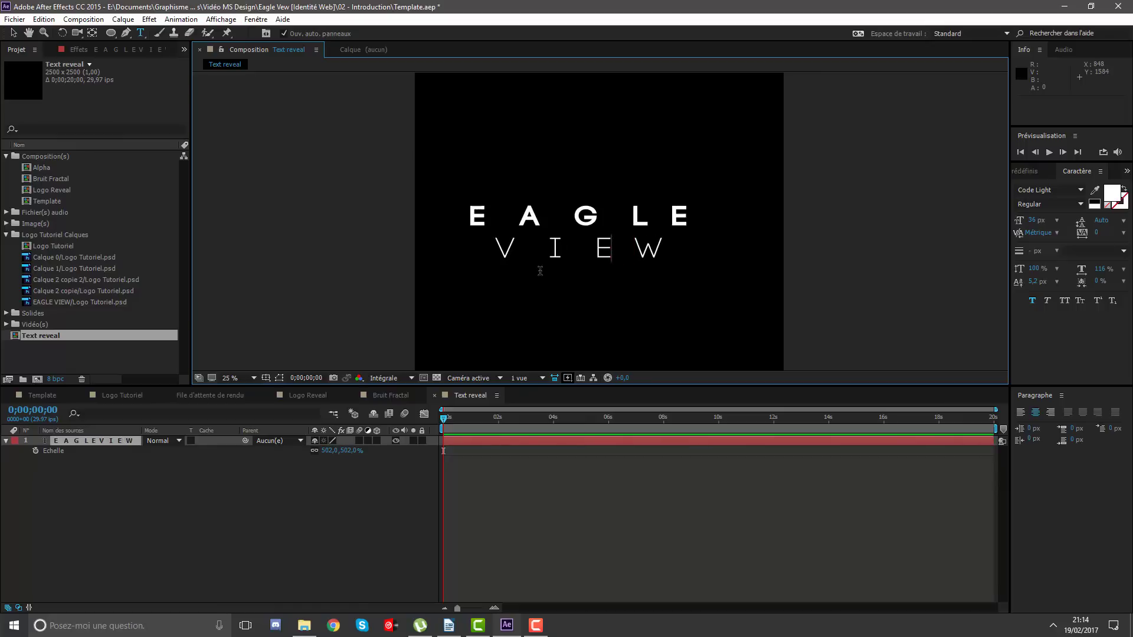
click(13, 32)
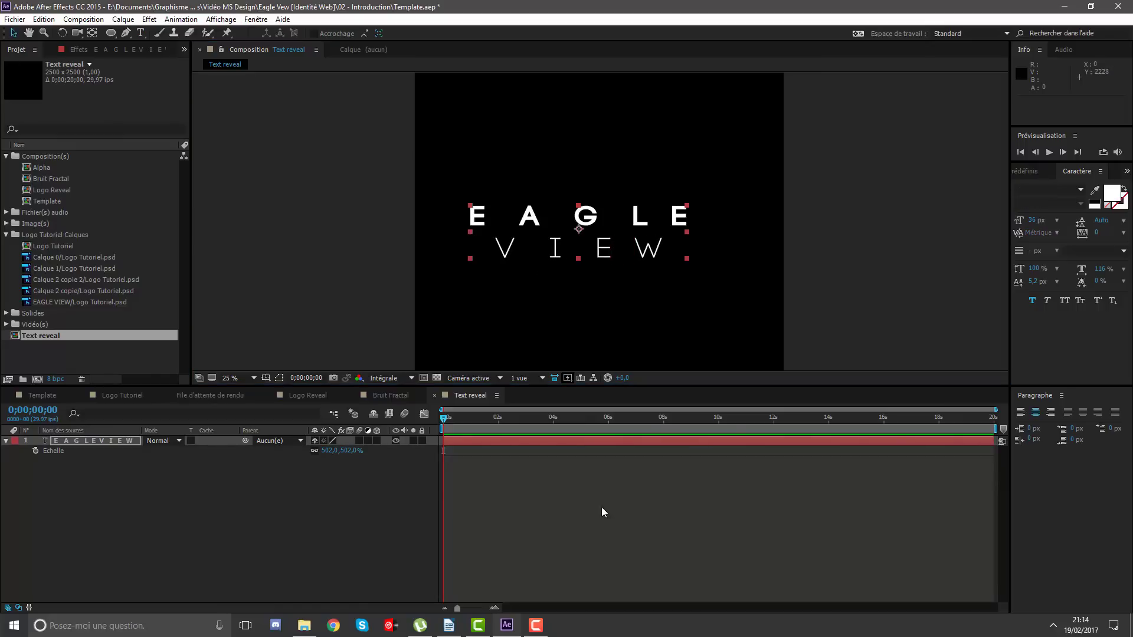
Scale EAGLE VIEW to 755.7%, recentre it, and turn on the title/action safe guides.
click(533, 443)
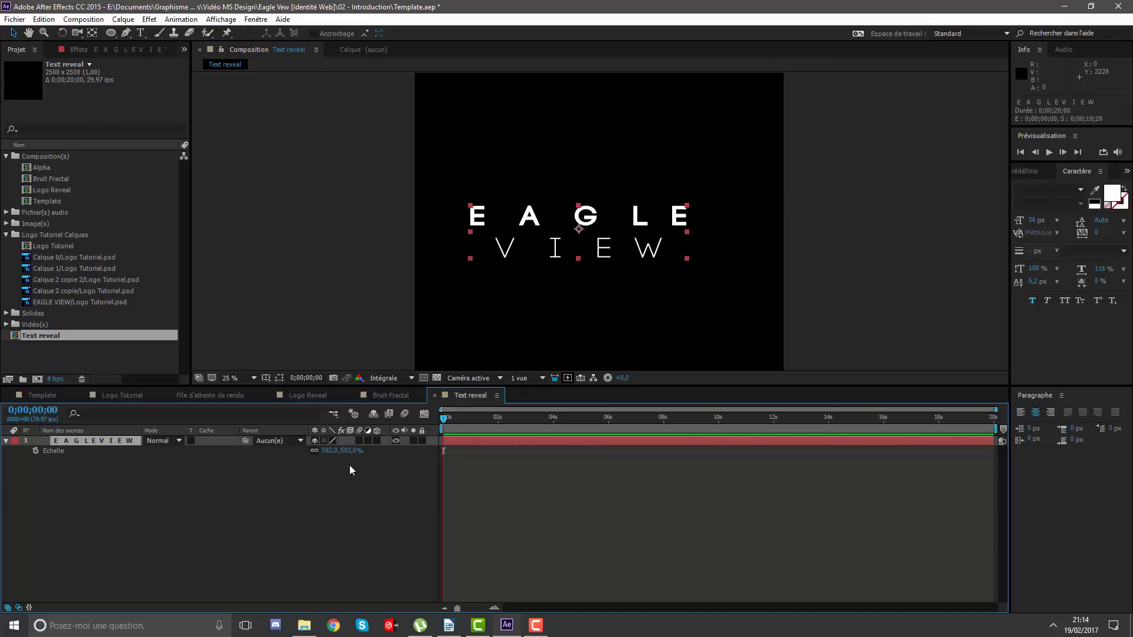
drag(348, 455, 930, 252)
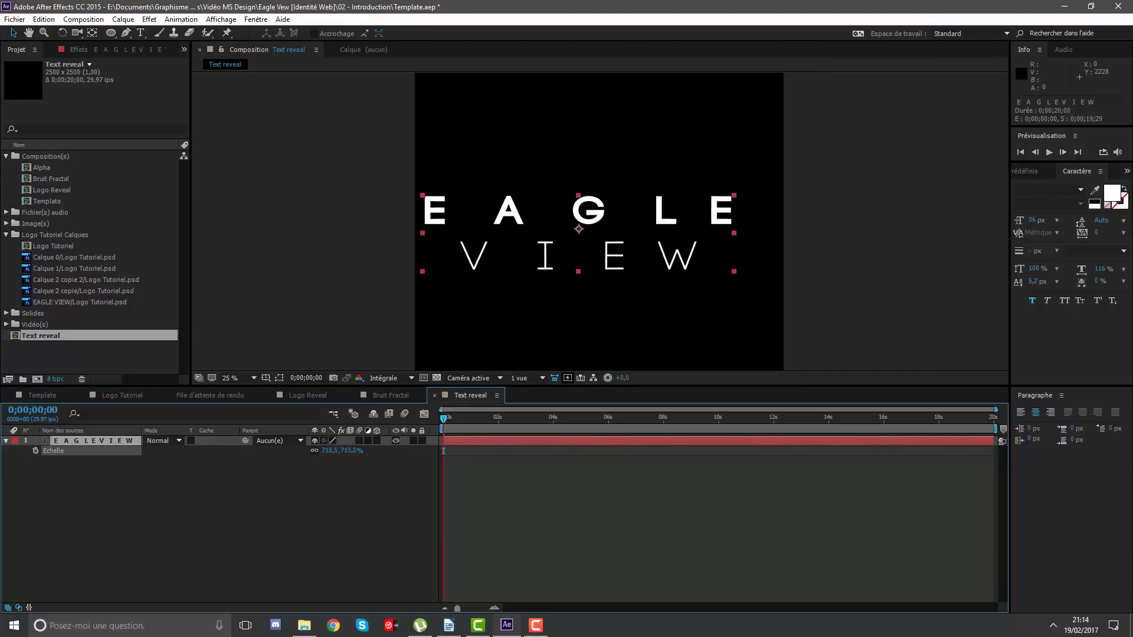
drag(566, 254, 589, 252)
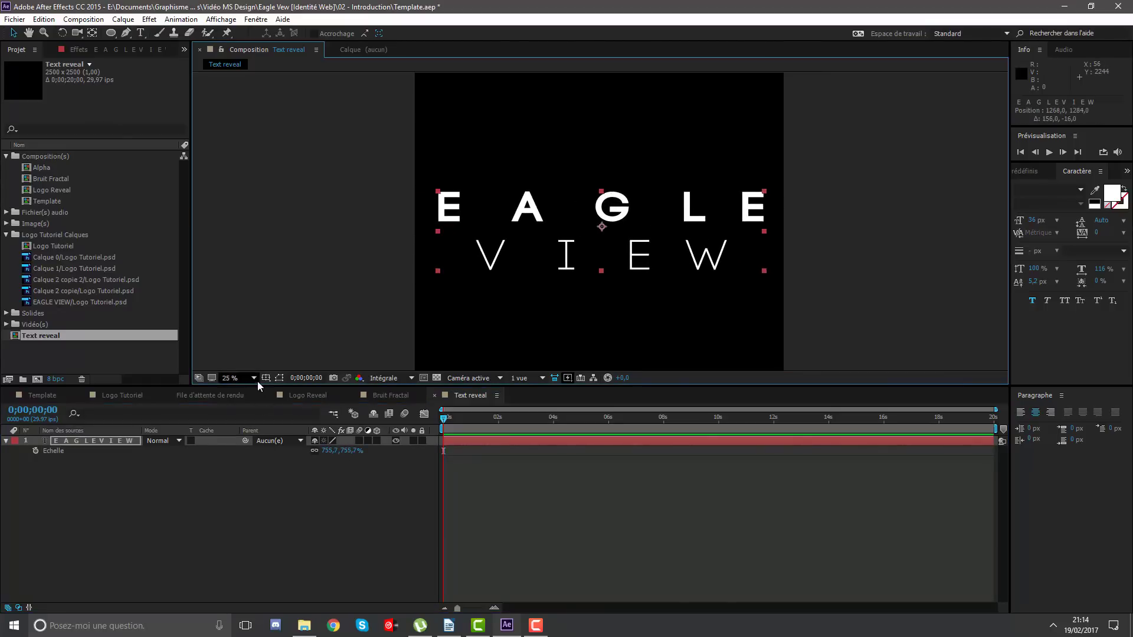
click(266, 378)
click(280, 396)
scroll(638, 275, up, 4)
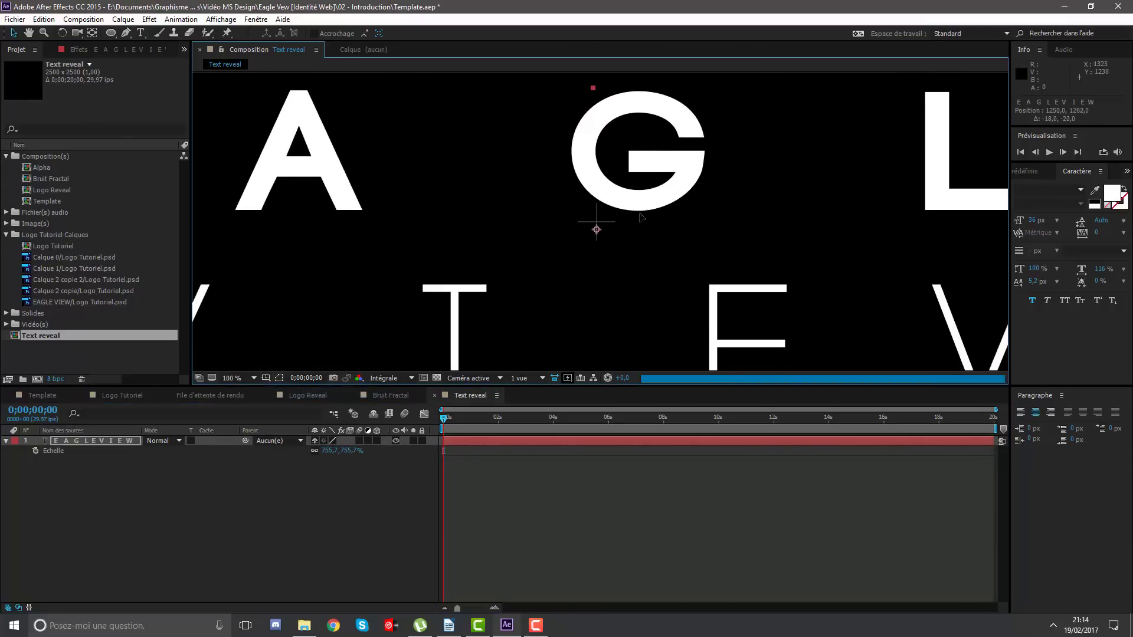
drag(638, 209, 640, 205)
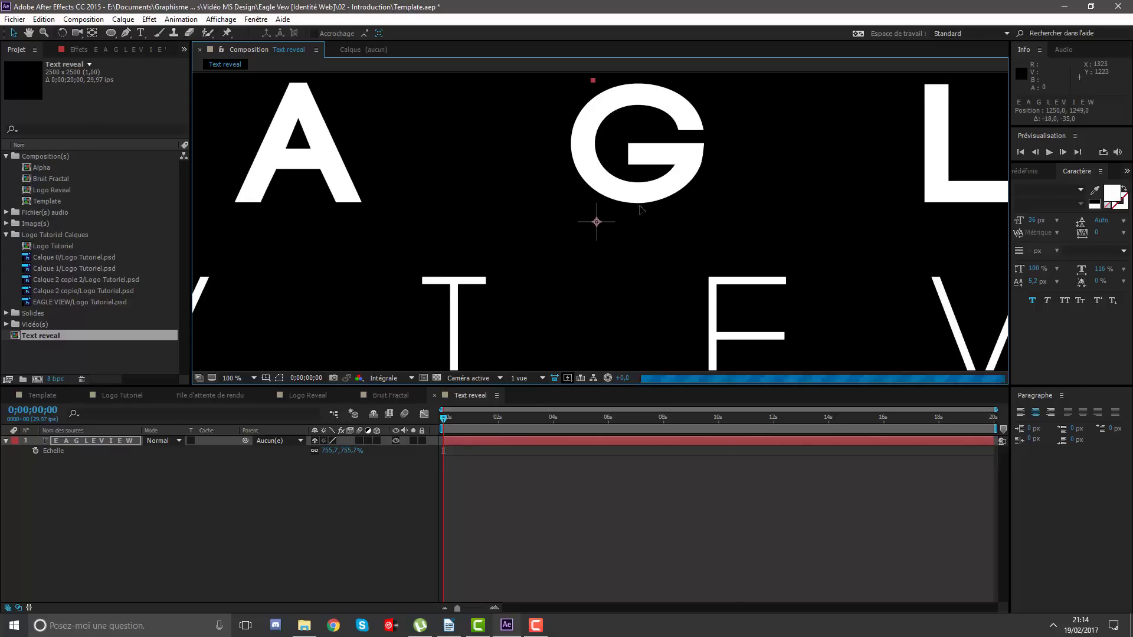
Adjust the viewer zoom, collapse the text layer's properties, and reselect the layer.
key(comma)
key(comma)
key(comma)
key(period)
key(period)
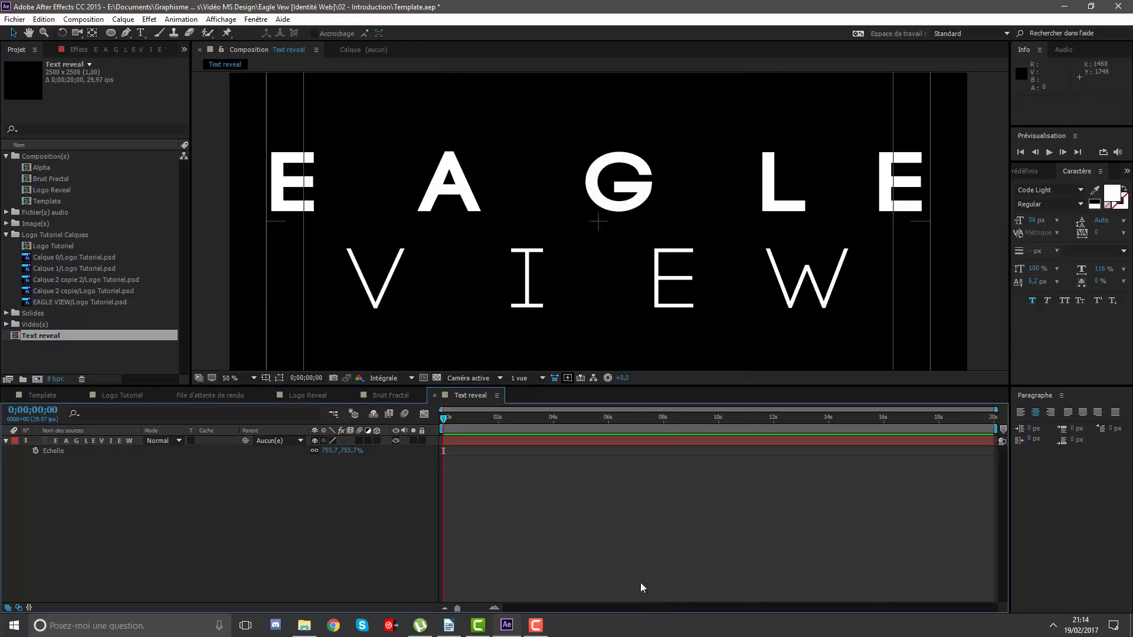
key(comma)
key(comma)
key(comma)
key(period)
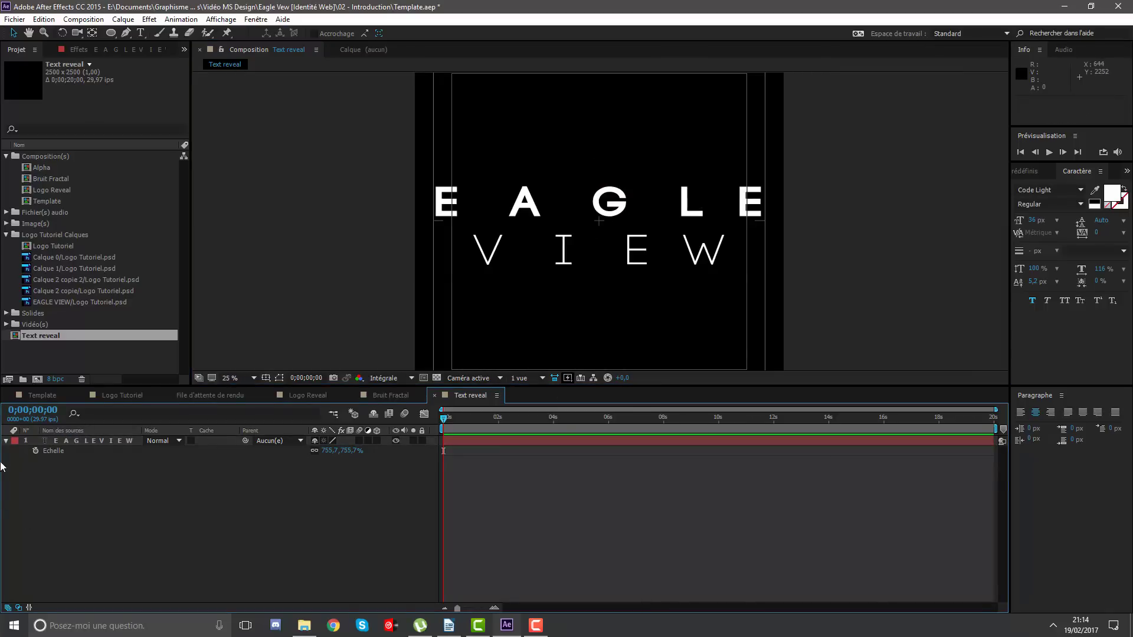
click(7, 441)
click(68, 444)
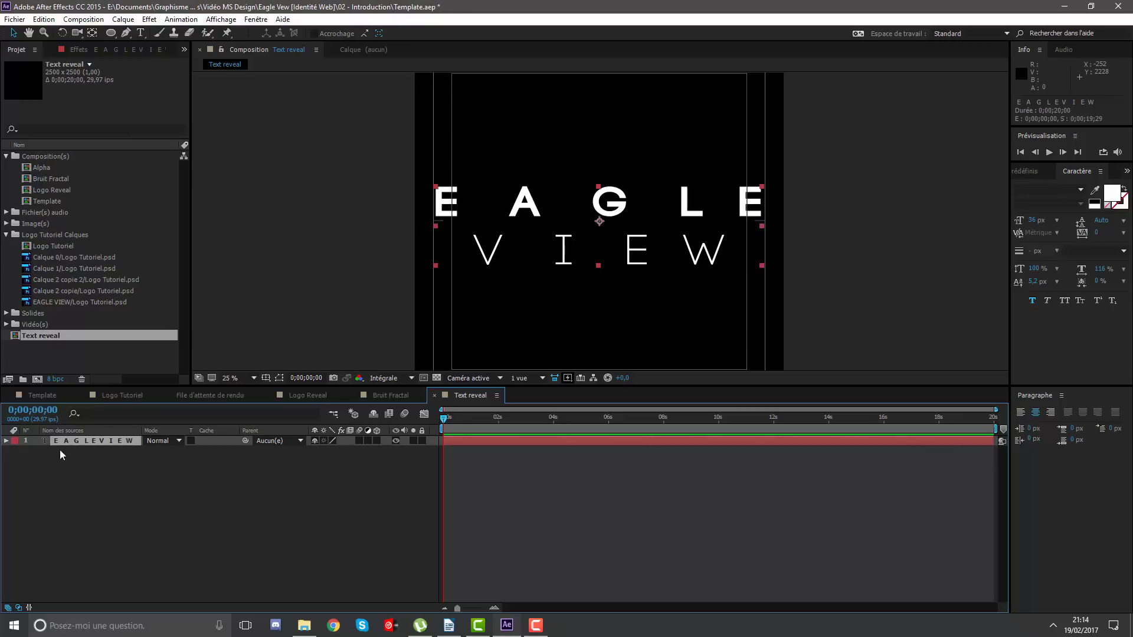
Run Calque > Créer des masques à partir du texte and select the new Silhouettes layer.
click(123, 19)
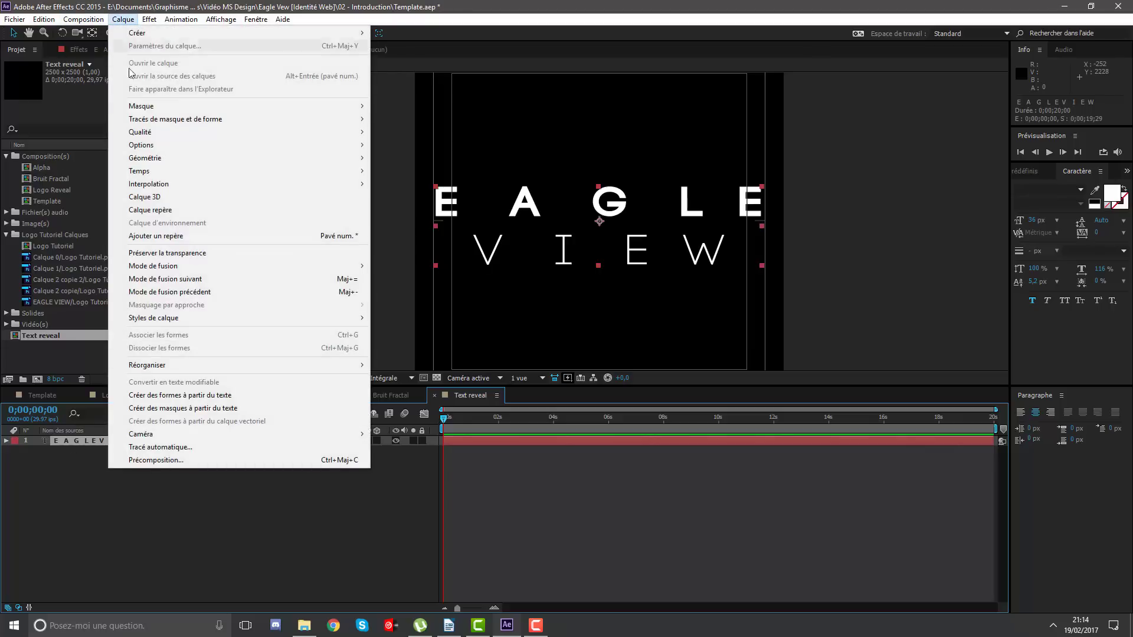
click(178, 413)
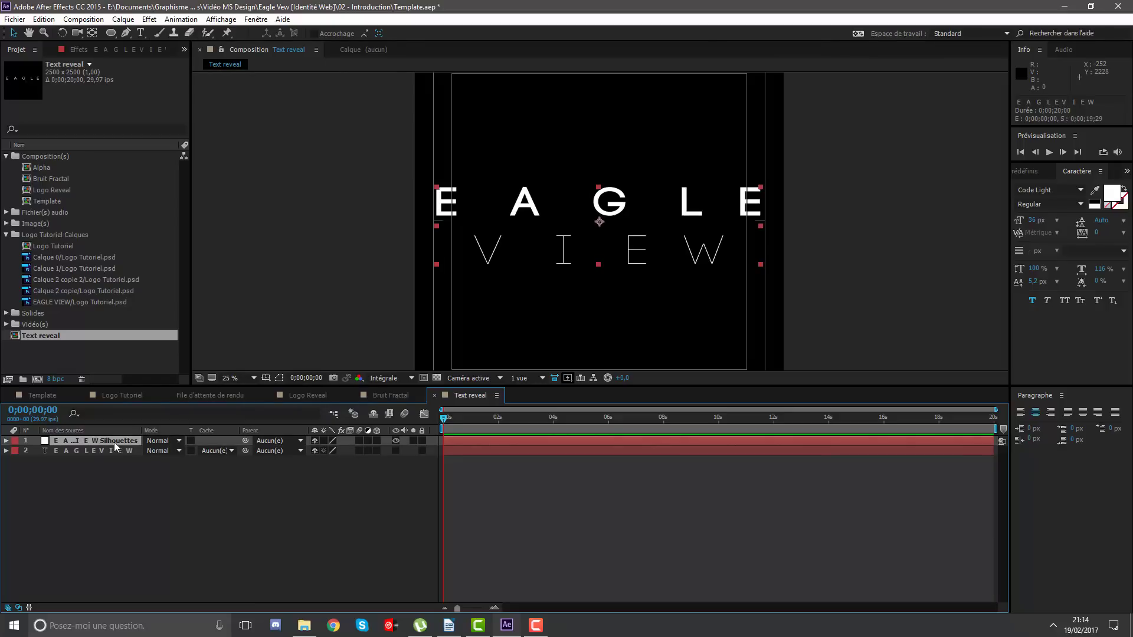
click(80, 451)
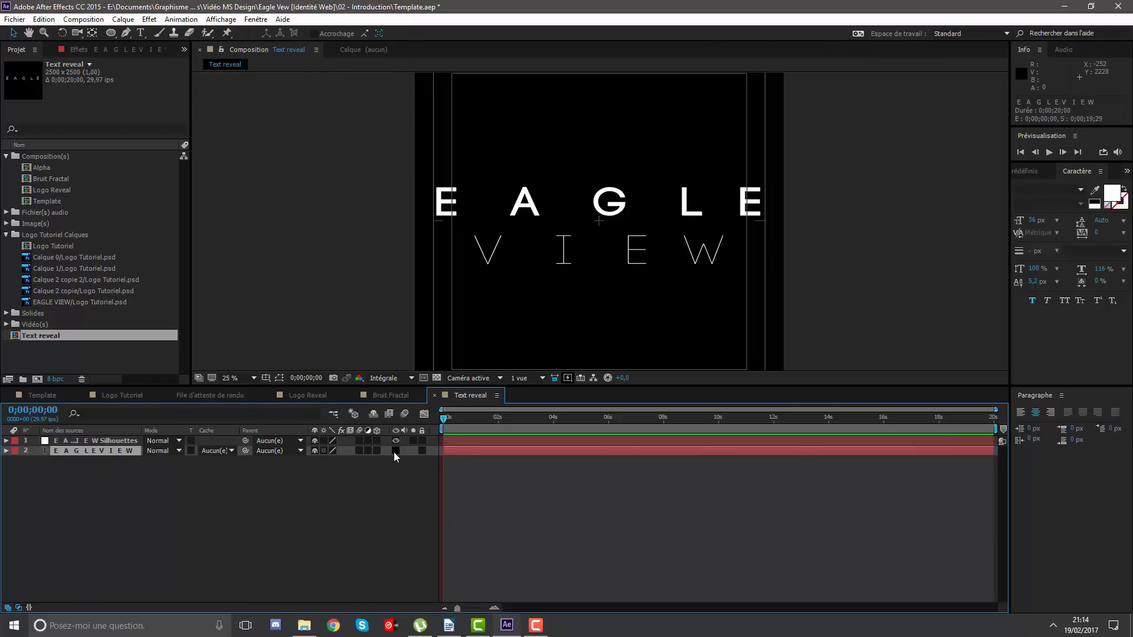
click(494, 494)
click(473, 442)
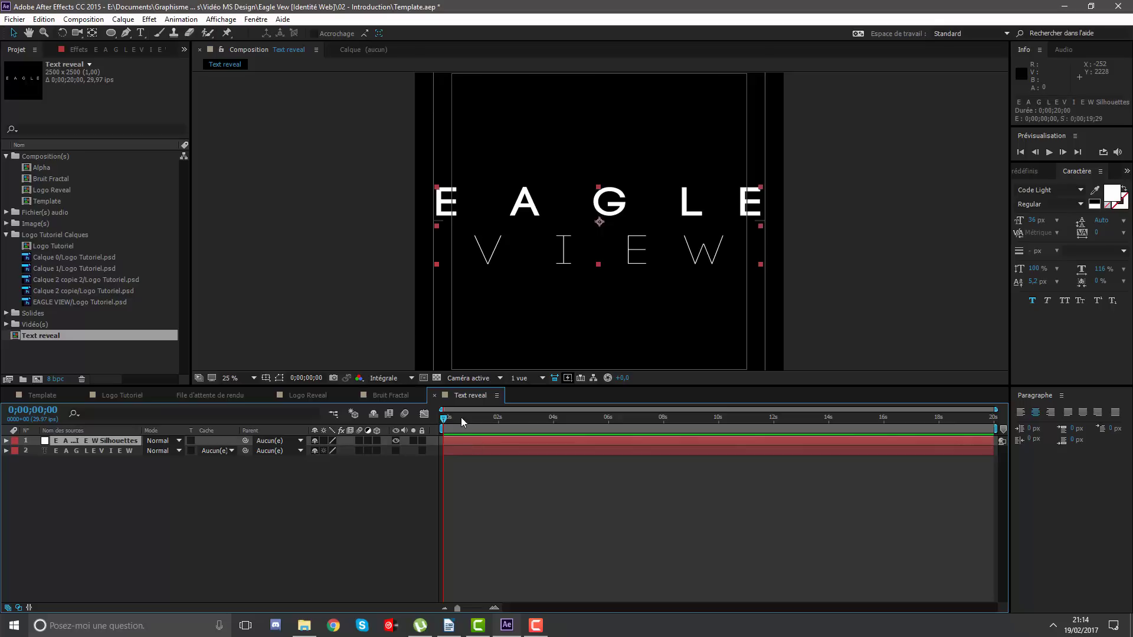
At 0;00;00;28, apply the Trait effect to the Silhouettes layer.
drag(461, 417, 469, 418)
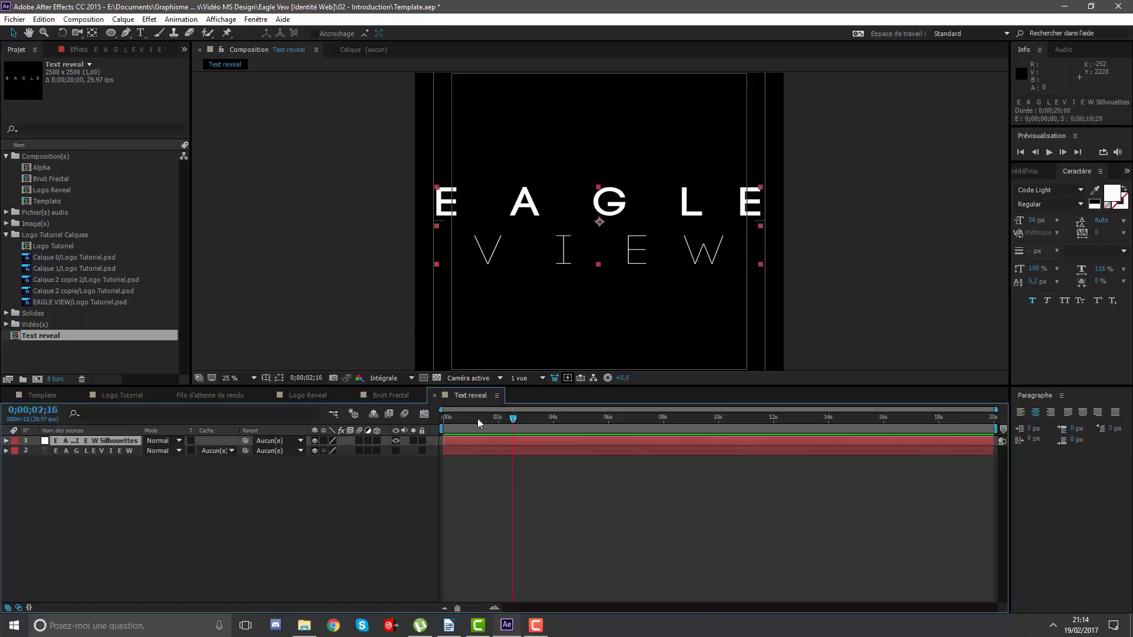
click(1033, 169)
text(tr)
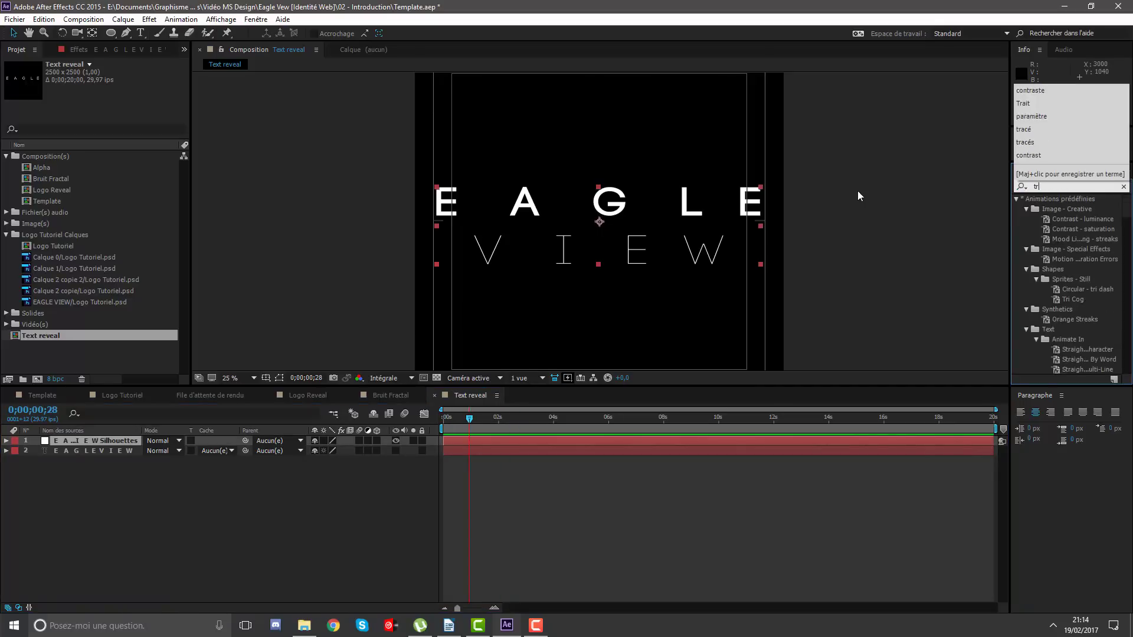
text(ait)
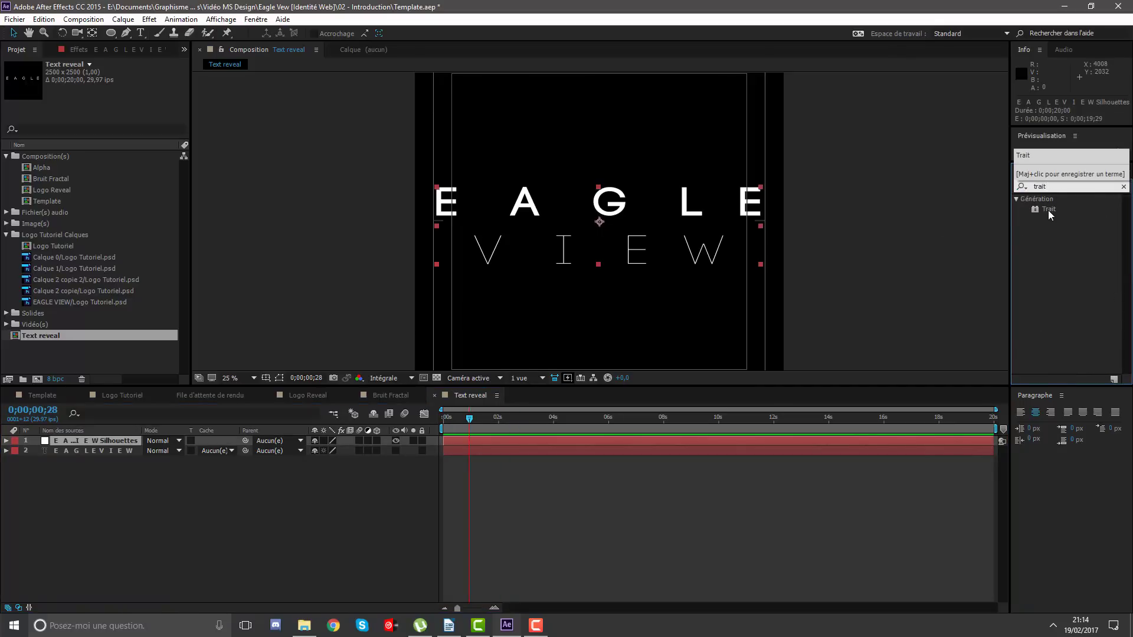
drag(1048, 210, 120, 454)
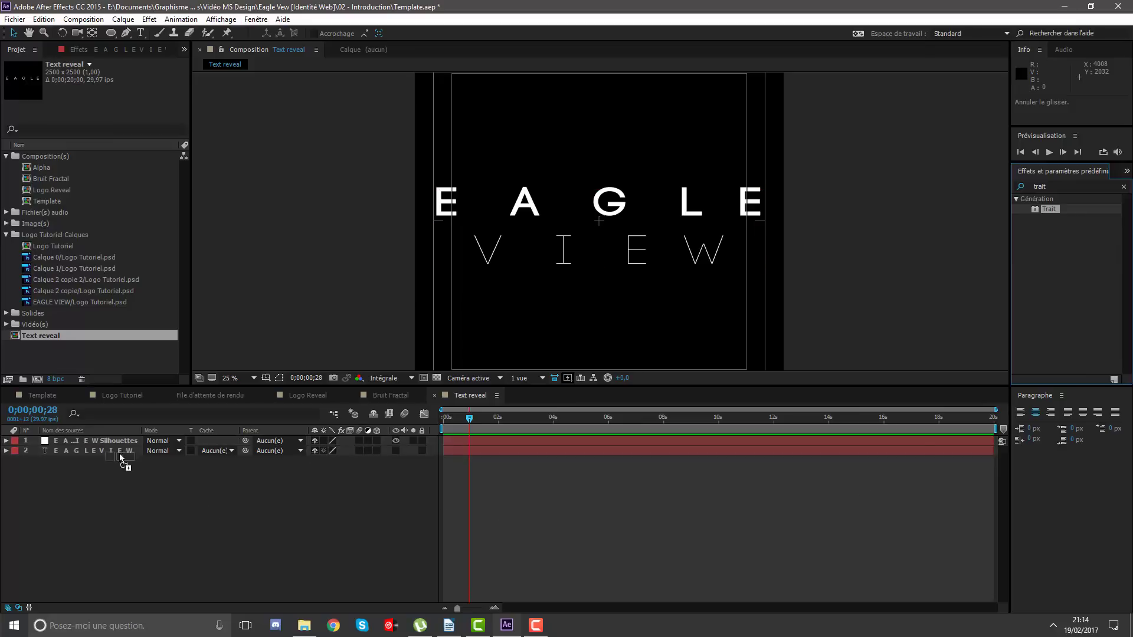
drag(120, 454, 115, 443)
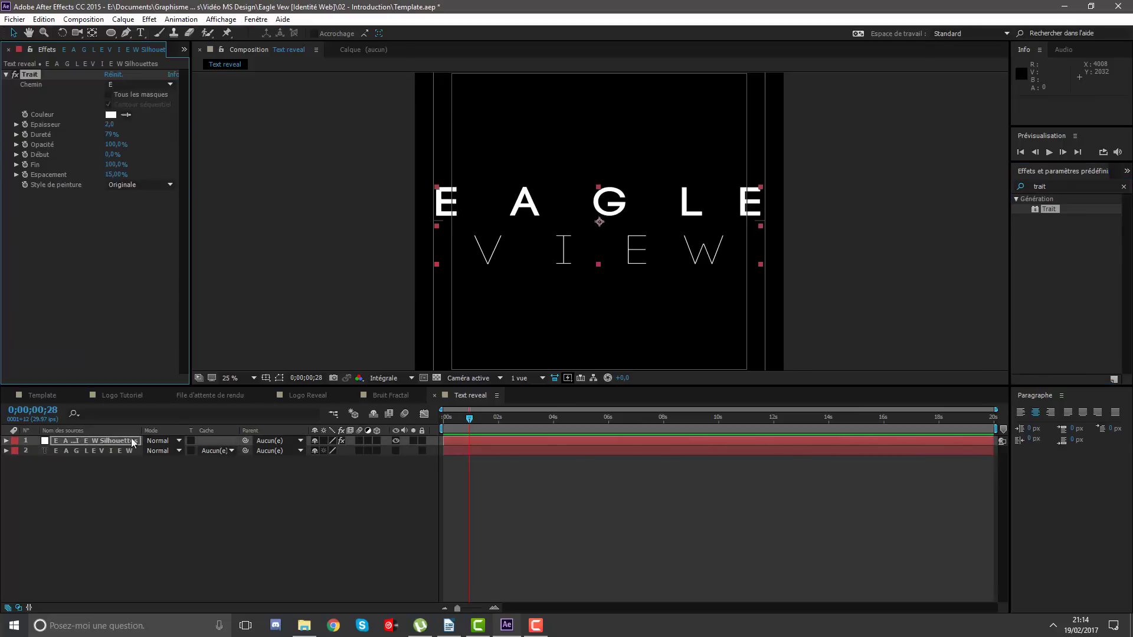
Set Trait to stroke all masks sequentially and test shortening Fin to 73%.
click(87, 296)
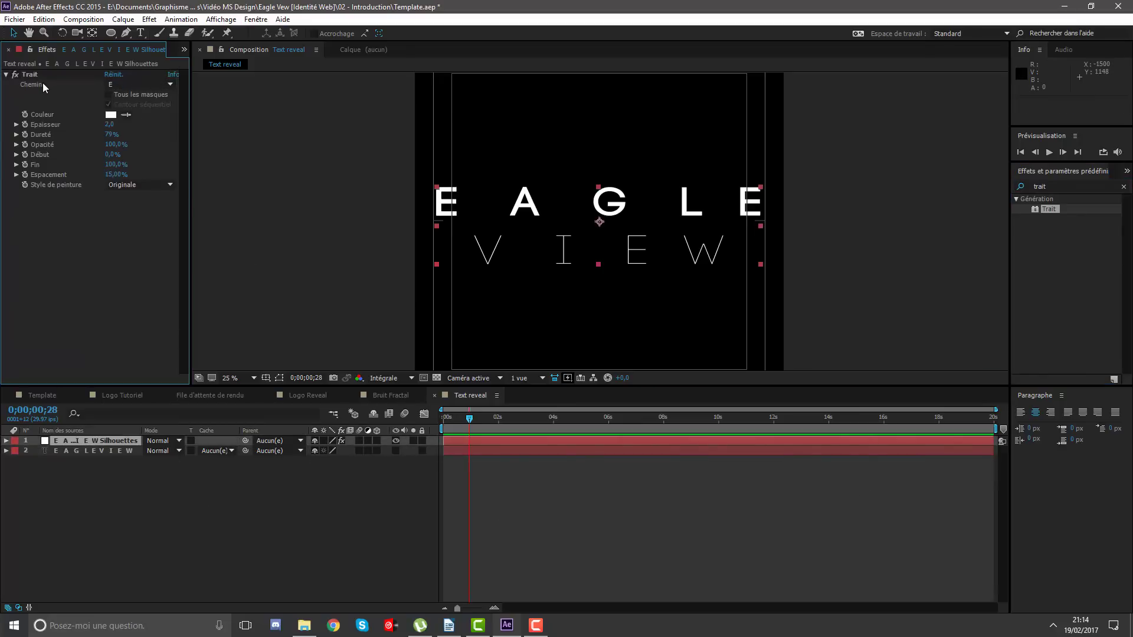
click(126, 84)
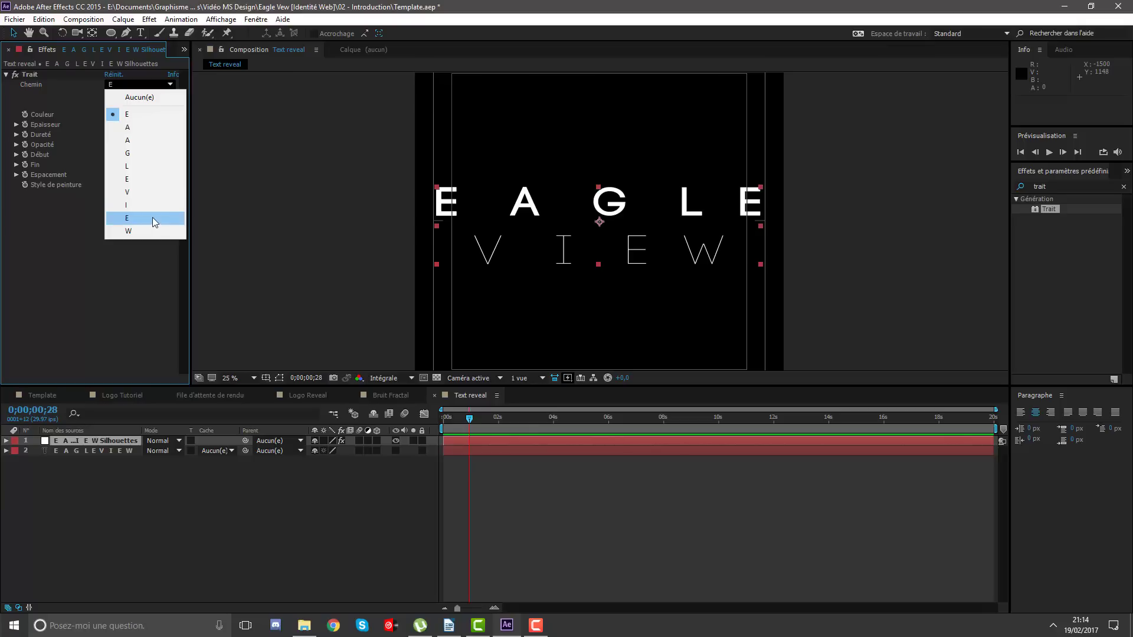
click(132, 278)
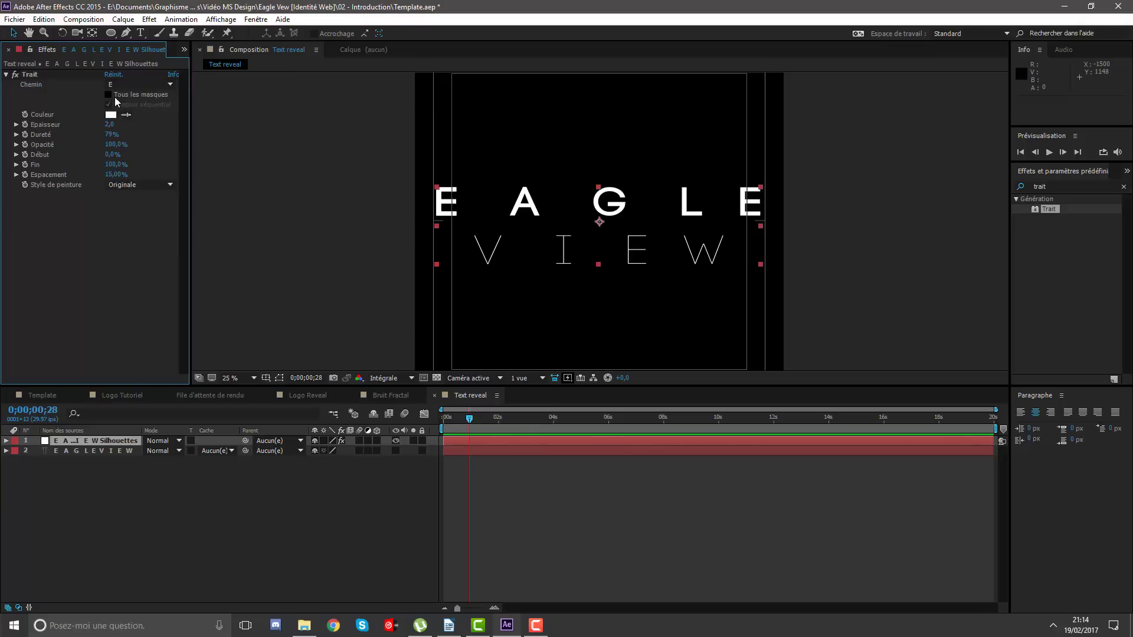
click(145, 85)
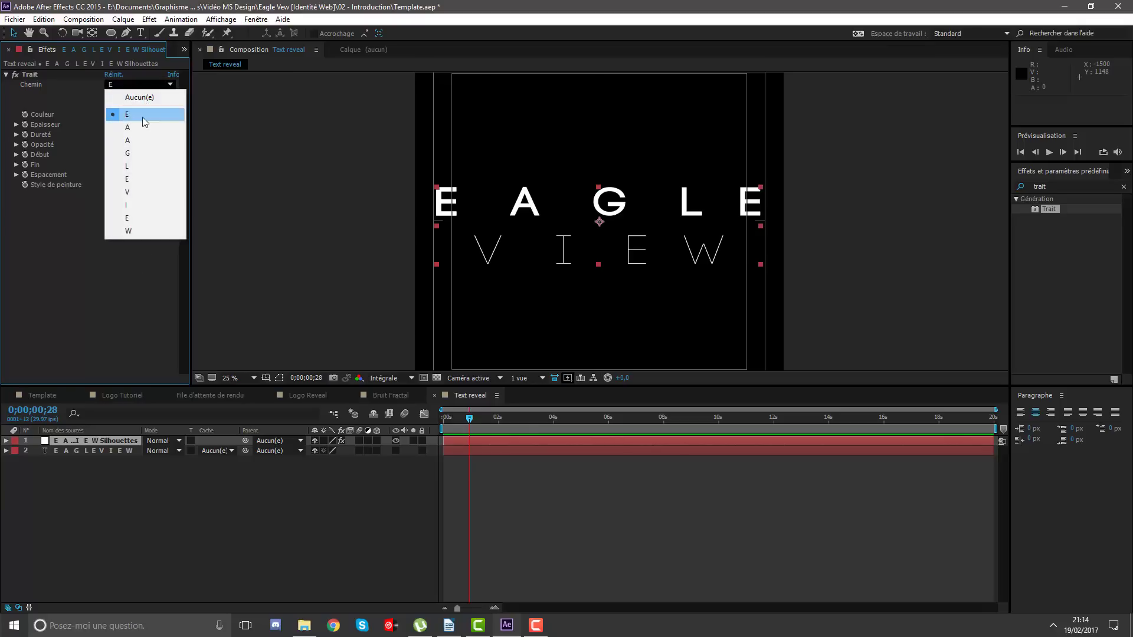
click(51, 124)
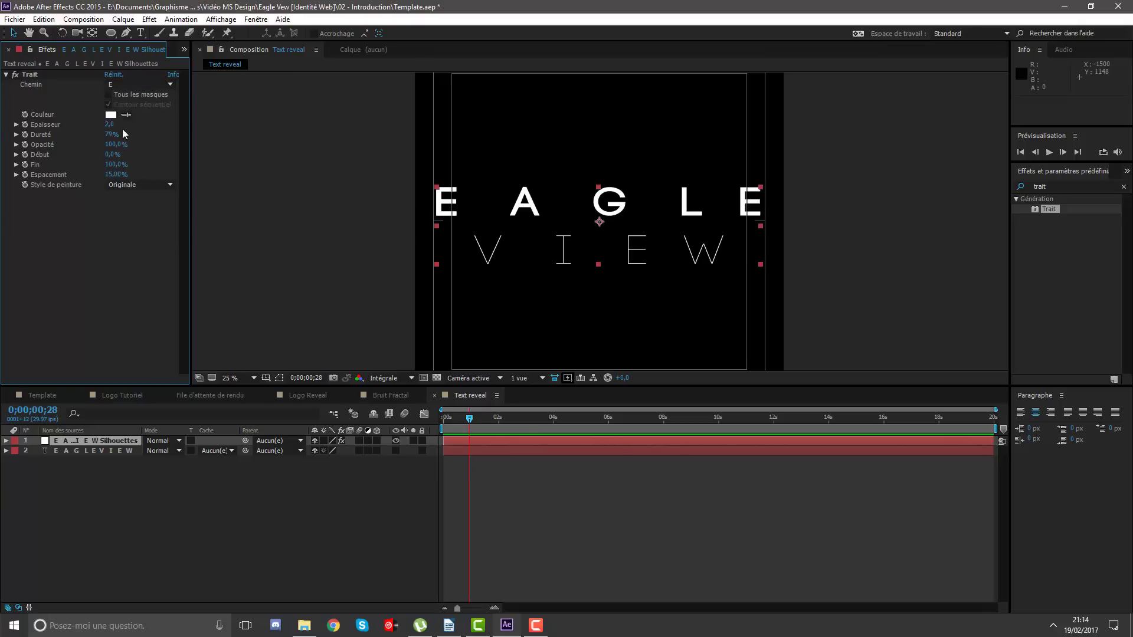
click(124, 95)
key(period)
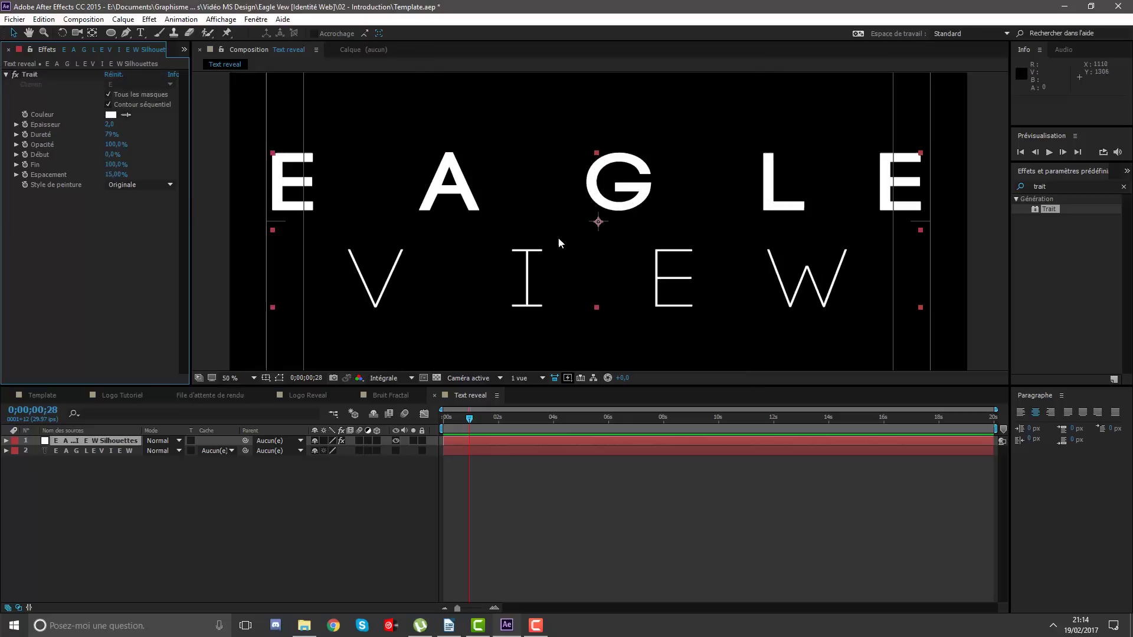
key(comma)
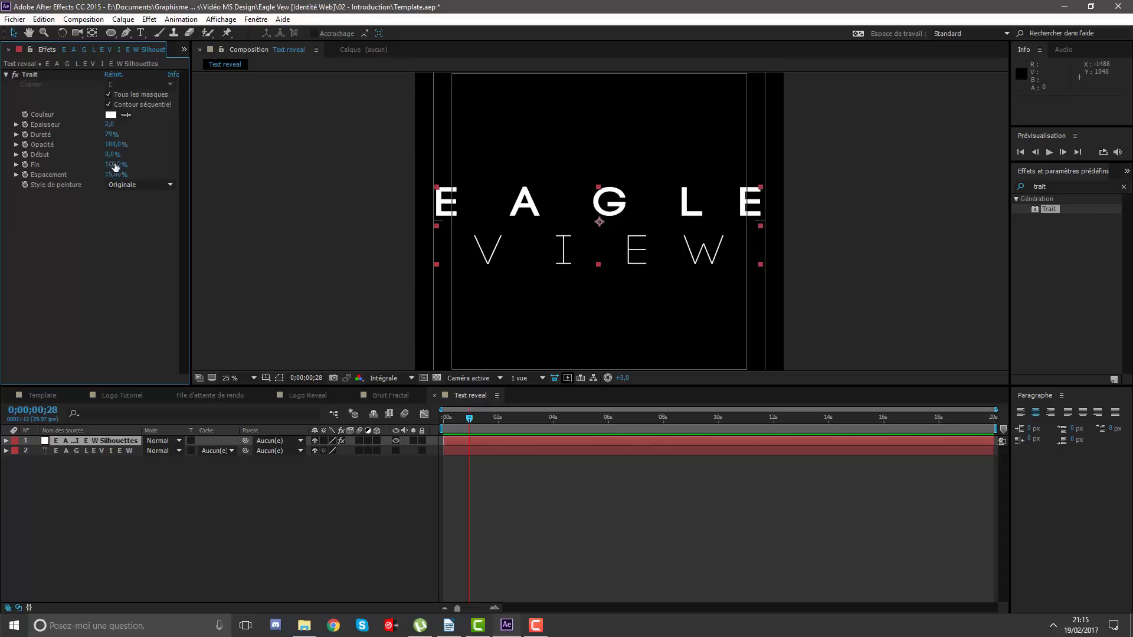
mouse_move(116, 164)
mouse_down()
mouse_move(96, 164)
mouse_move(218, 160)
mouse_move(91, 157)
mouse_move(282, 175)
mouse_up()
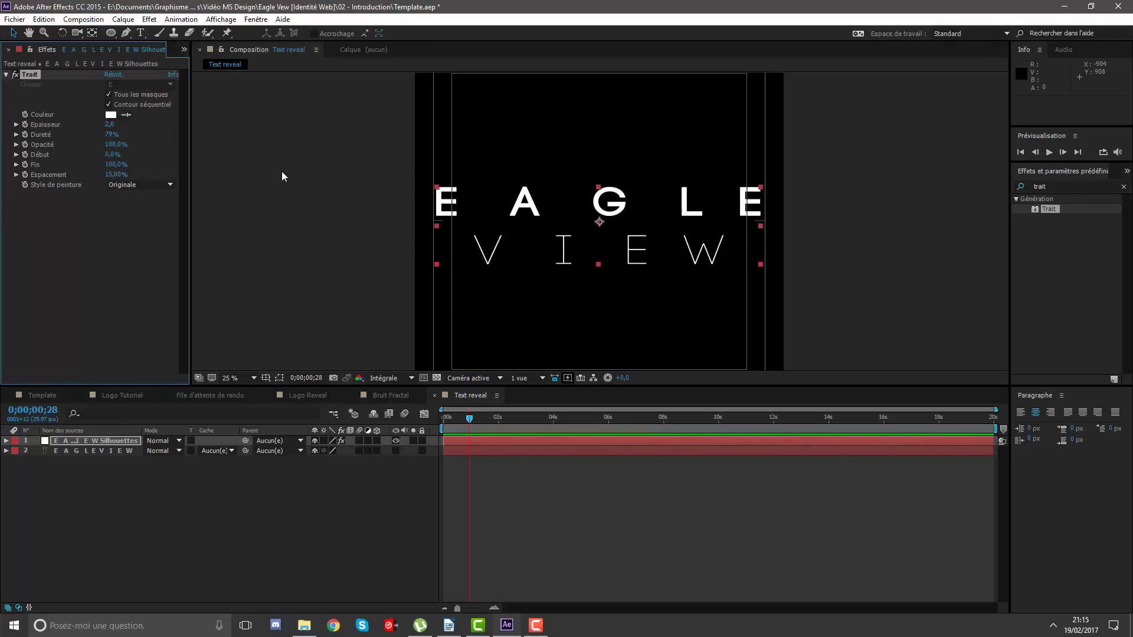
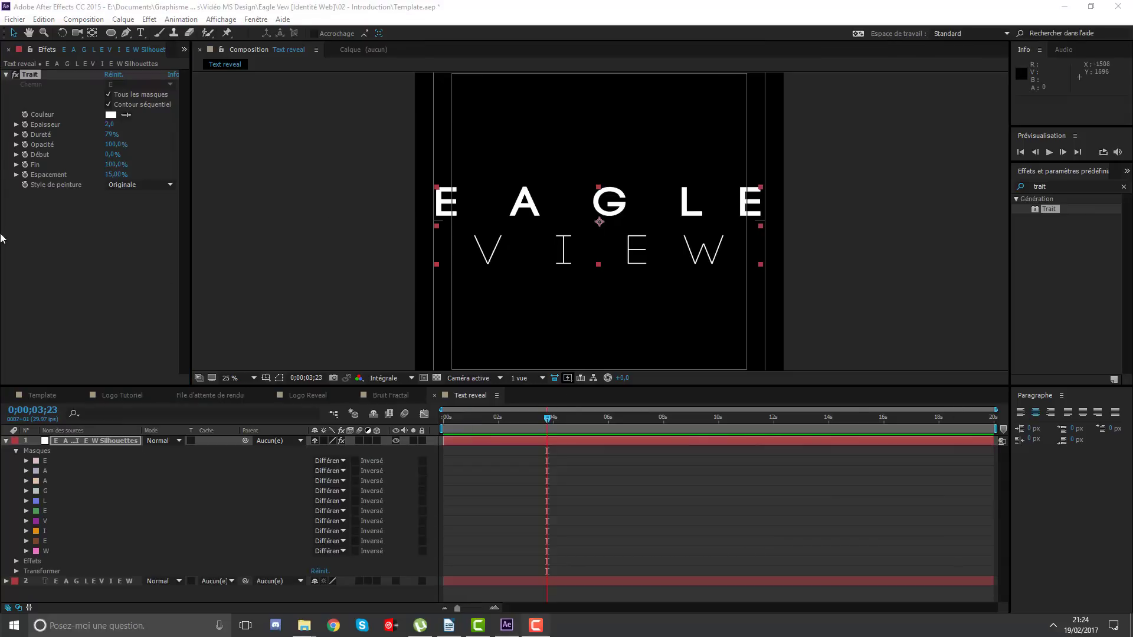
Try a pure red colour on the Stroke effect.
click(109, 116)
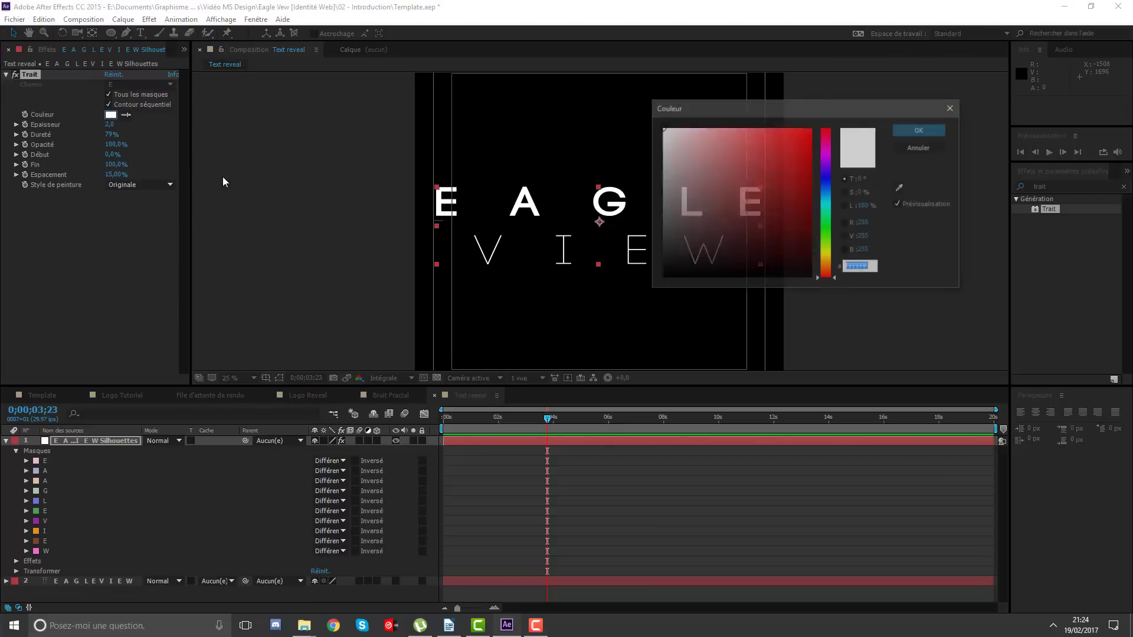
click(811, 128)
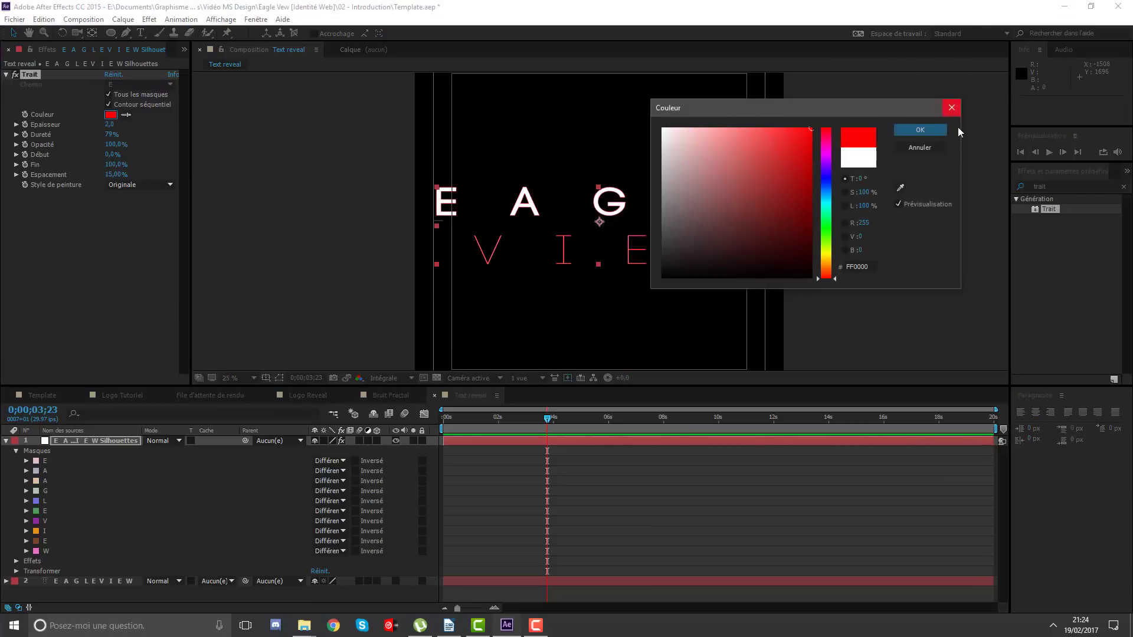
click(920, 130)
key(slash)
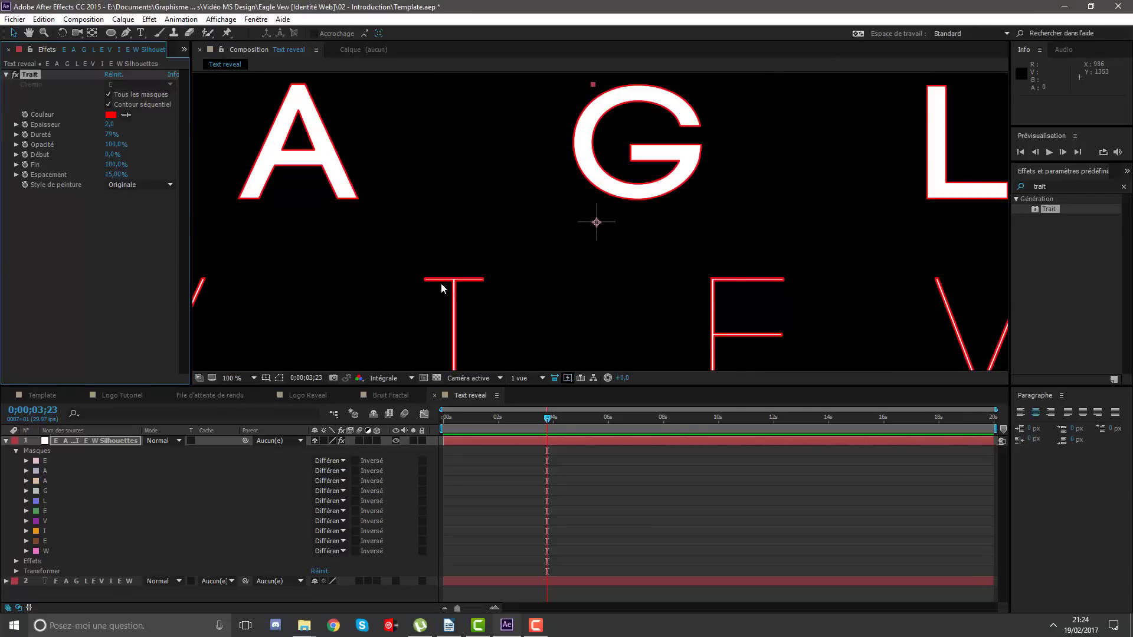
key(comma)
key(comma)
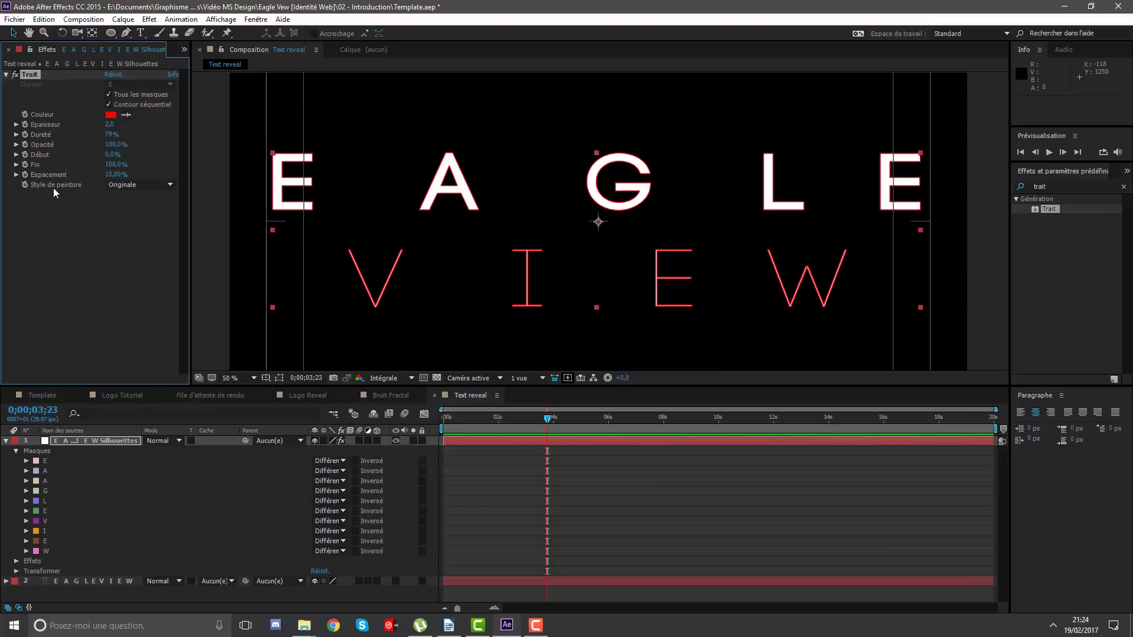
Set the stroke paint style to Transparent so only the letter outlines show.
click(136, 185)
click(137, 211)
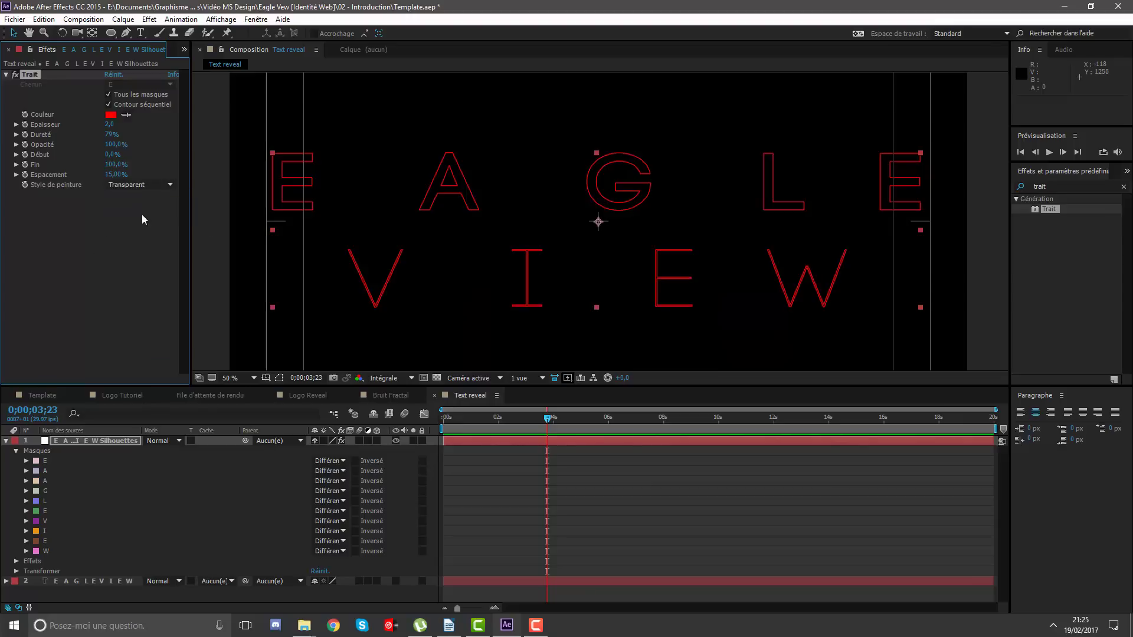
click(146, 186)
click(90, 272)
scroll(608, 224, down, 1)
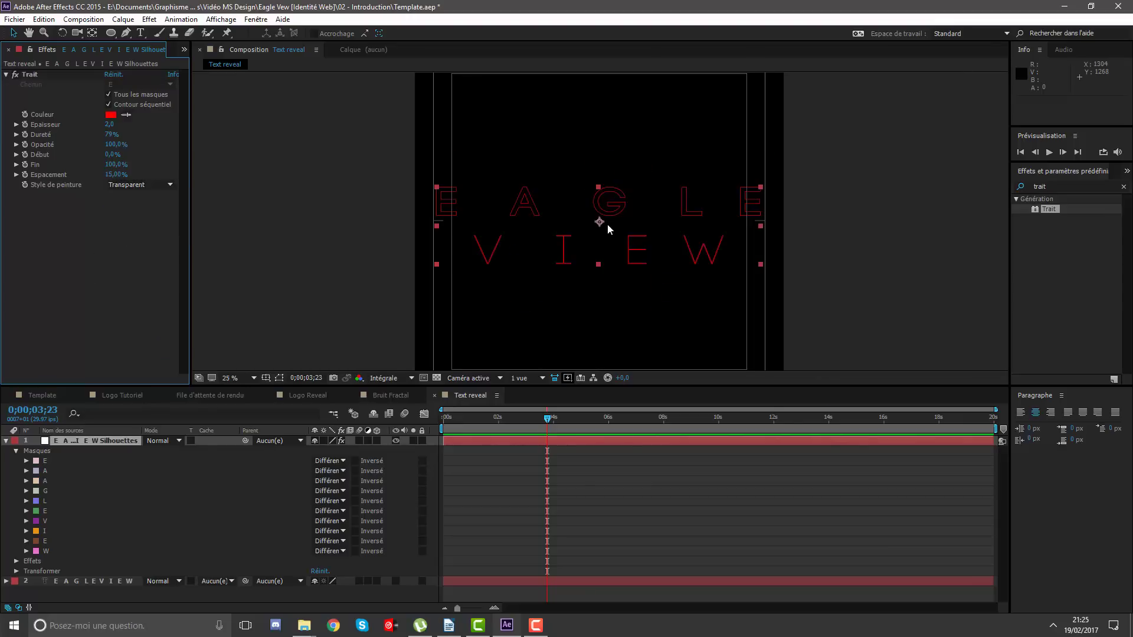
scroll(607, 224, up, 1)
Set the stroke colour back to white.
click(111, 114)
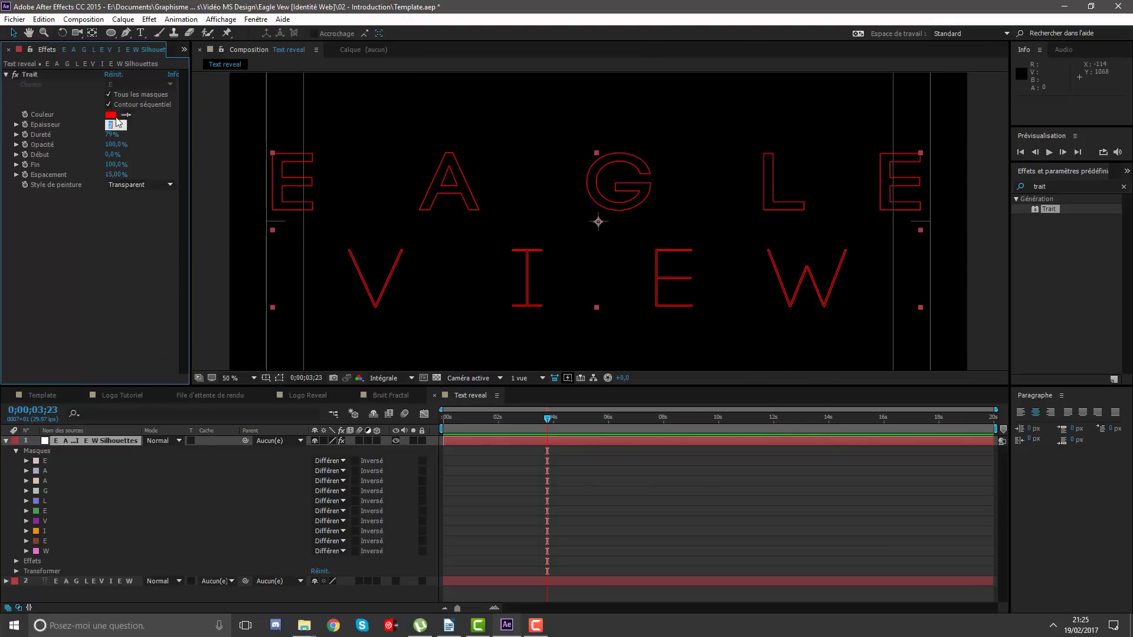
click(664, 130)
key(Return)
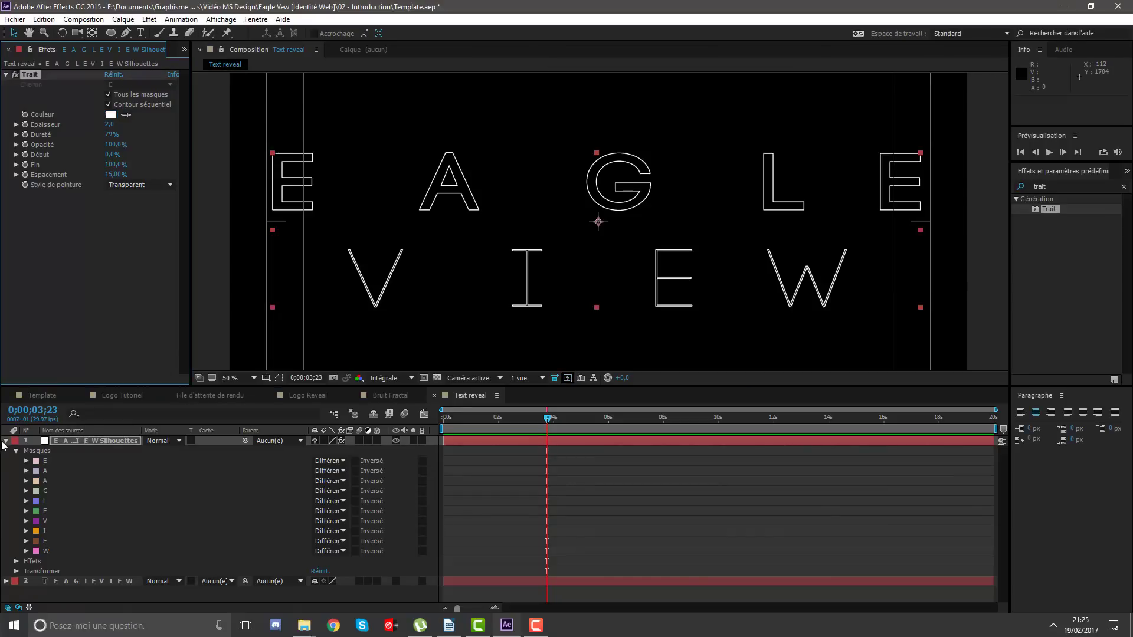
click(7, 442)
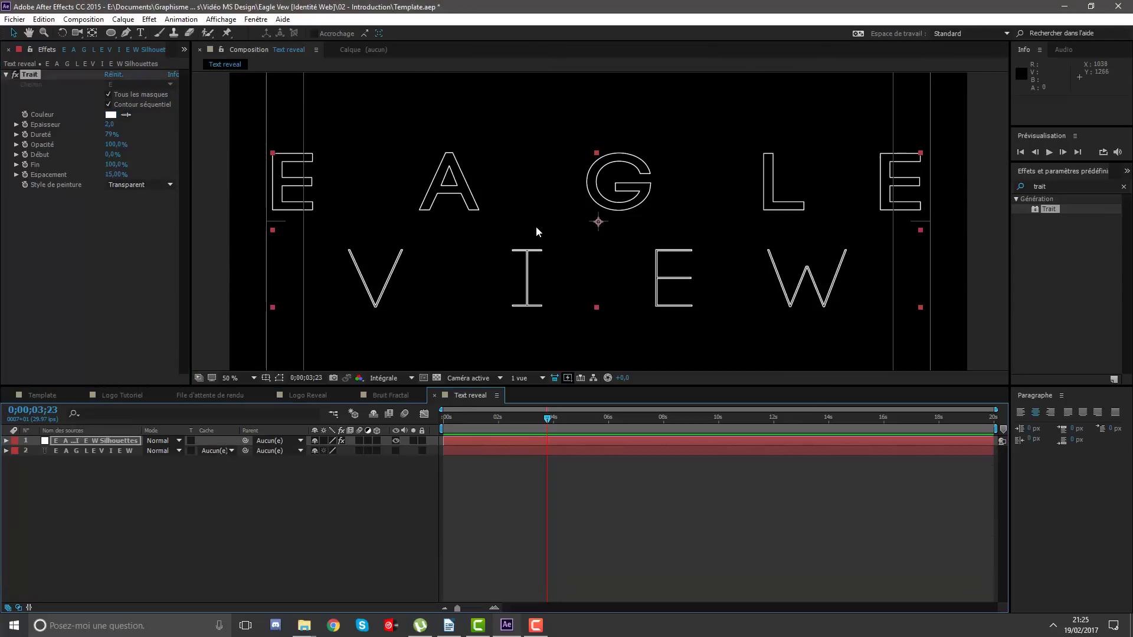
Zoom in on the letter I and thicken the stroke to 4,0.
key(h)
scroll(536, 226, up, 2)
scroll(571, 203, up, 4)
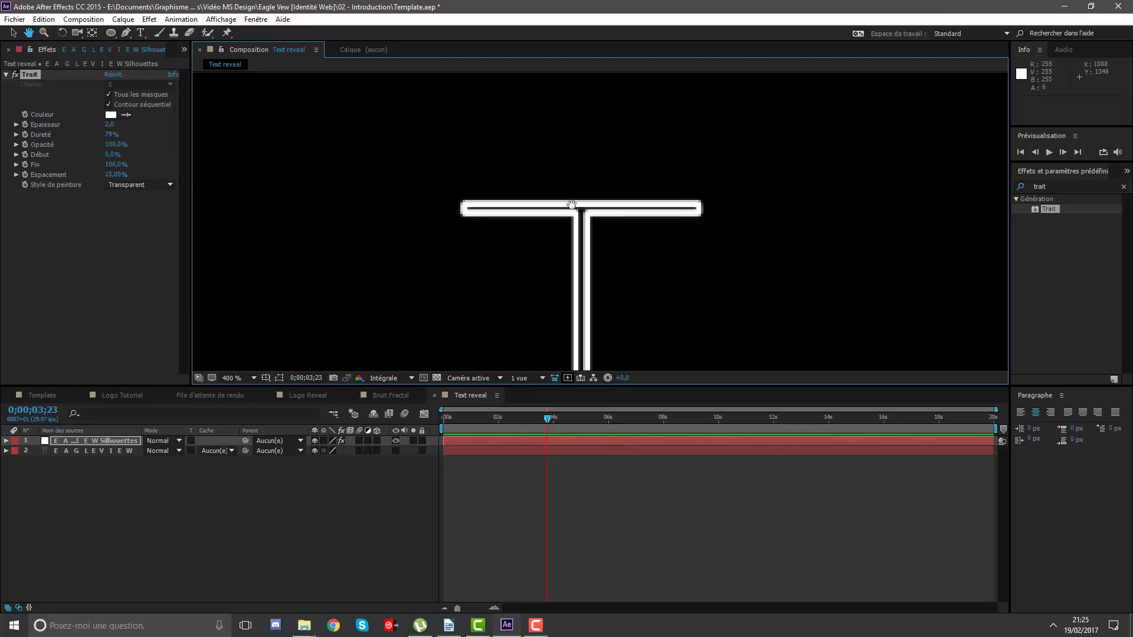
key(v)
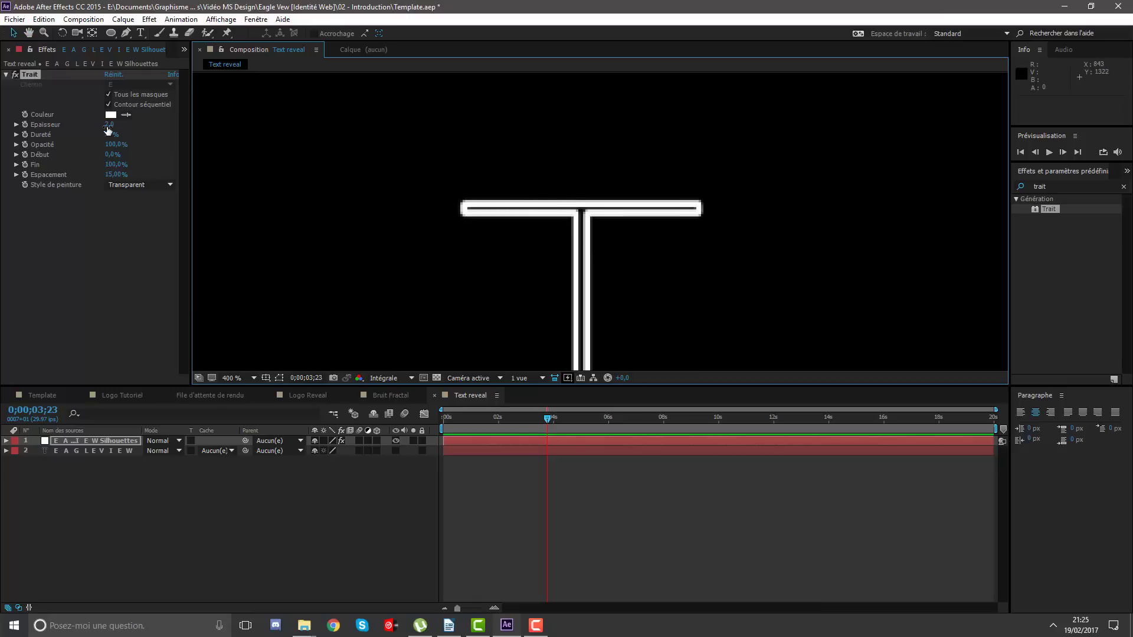
drag(109, 125, 114, 125)
click(107, 124)
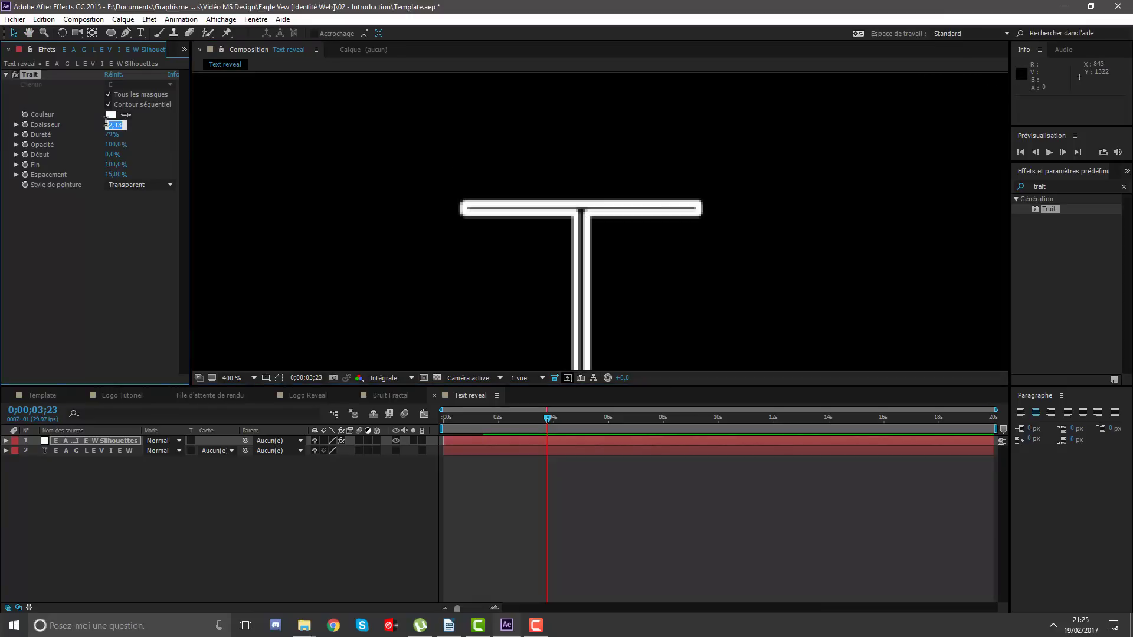
text(5)
key(Return)
scroll(572, 259, down, 2)
scroll(572, 260, down, 3)
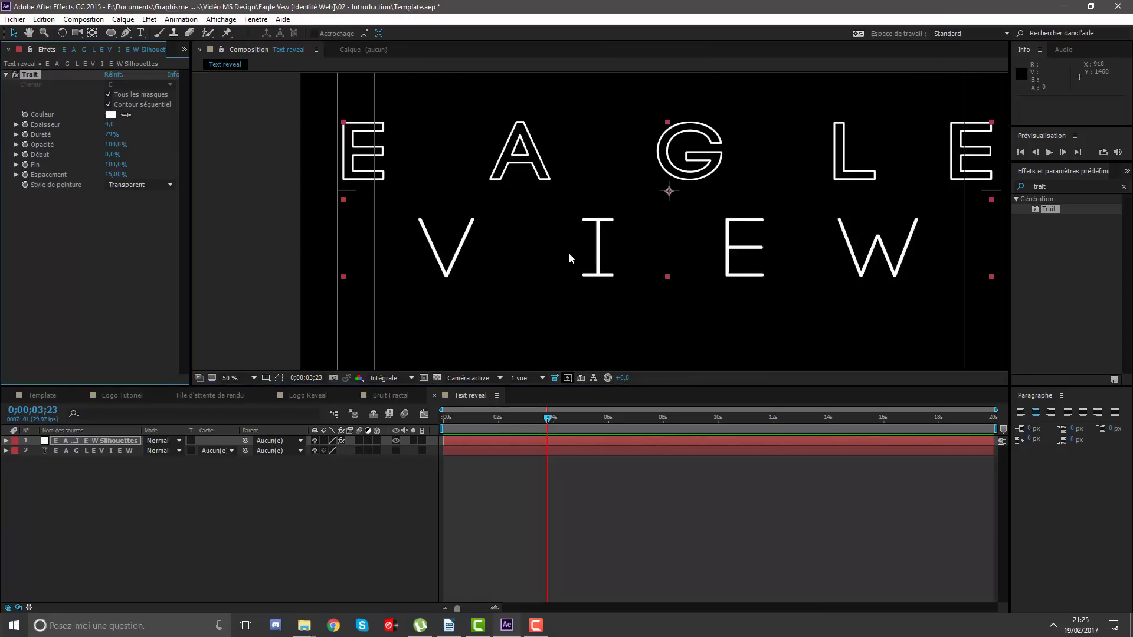
Fit the composition in view and test the Stroke Start and End amounts.
click(228, 381)
click(260, 404)
drag(526, 426, 386, 425)
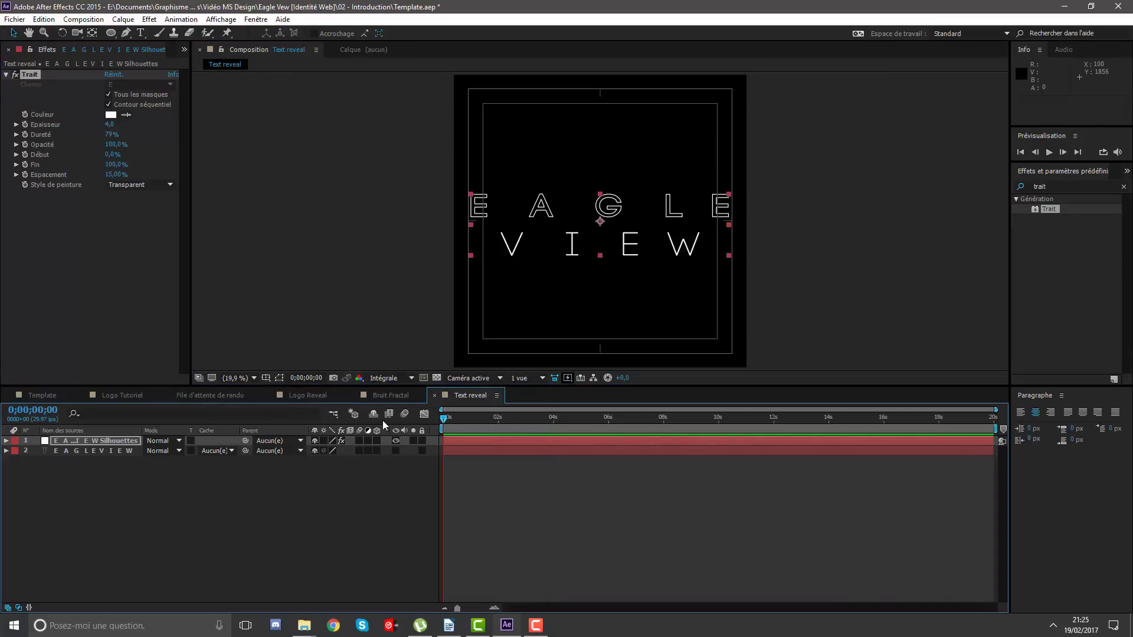
click(549, 425)
drag(112, 154, 121, 156)
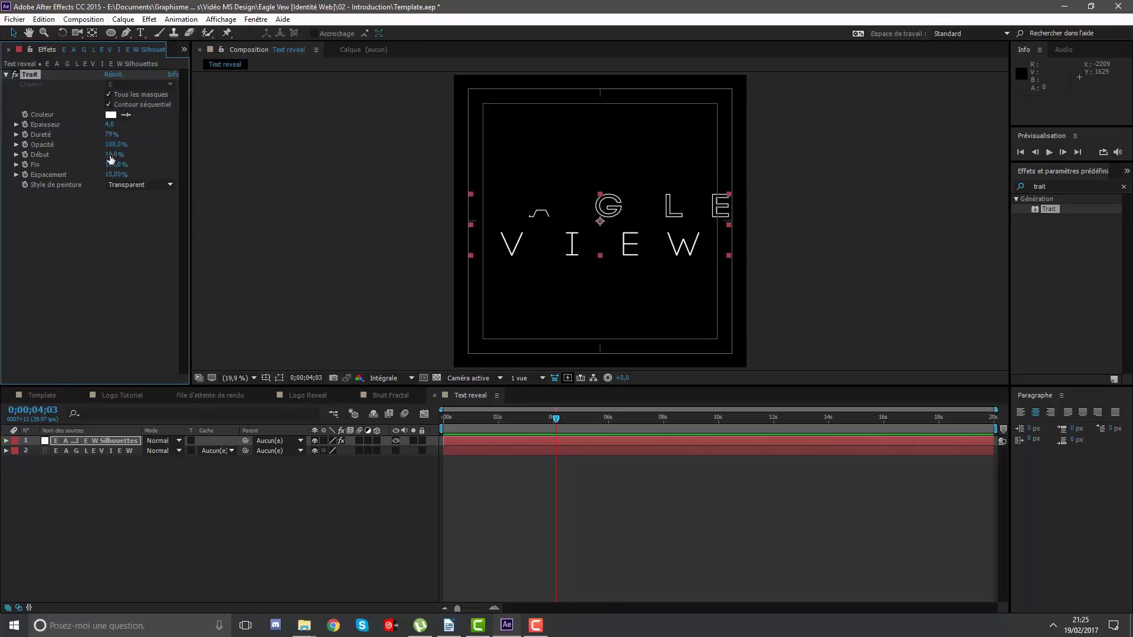
key(ctrl+z)
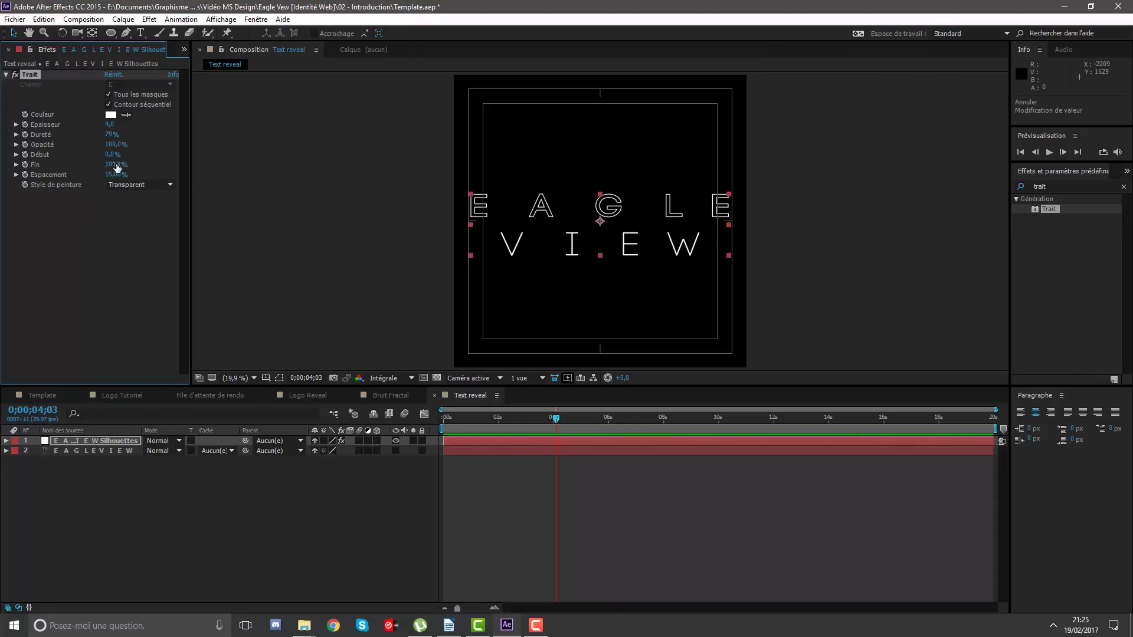
drag(116, 165, 3, 185)
drag(556, 420, 569, 421)
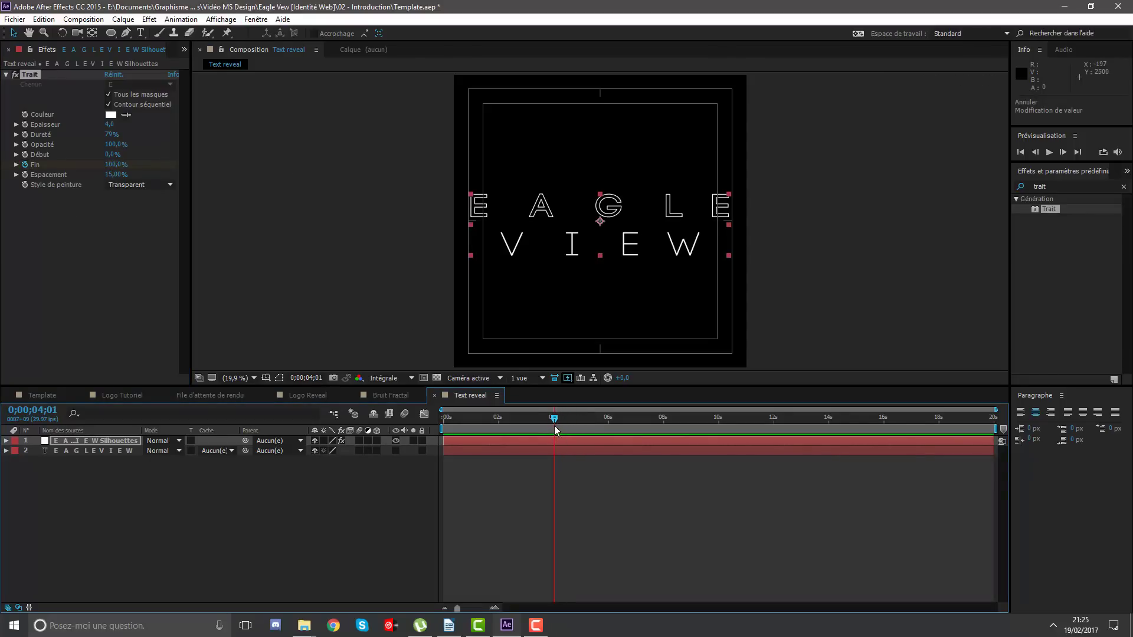
key(Home)
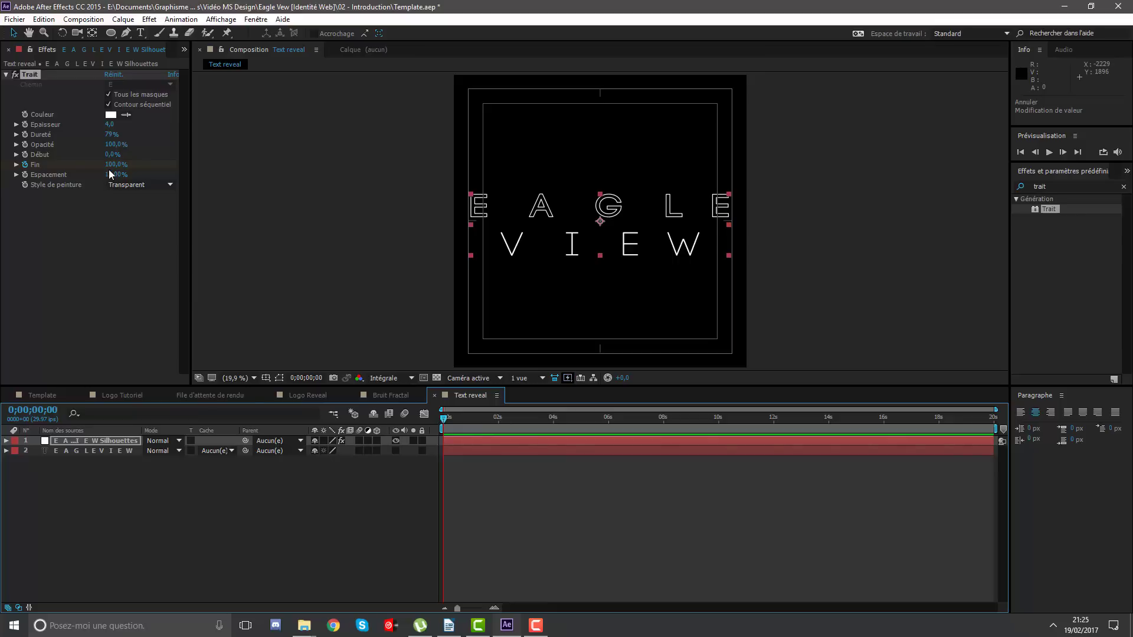
Keyframe Stroke End at 0% at the start and RAM-preview the write-on.
click(111, 170)
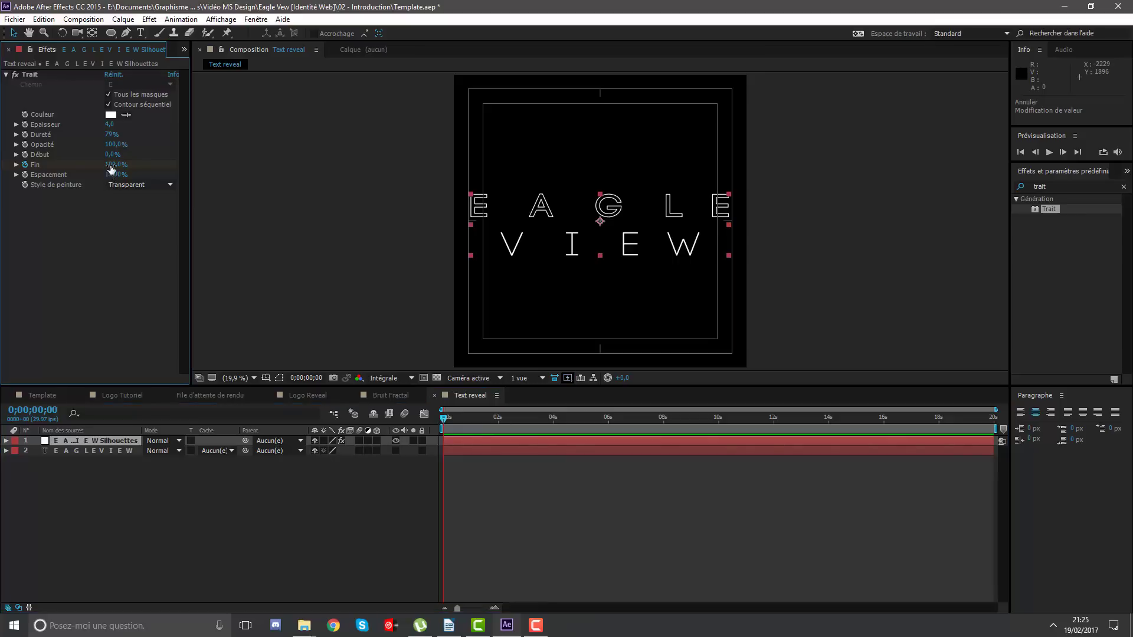
click(111, 167)
text(0)
key(Return)
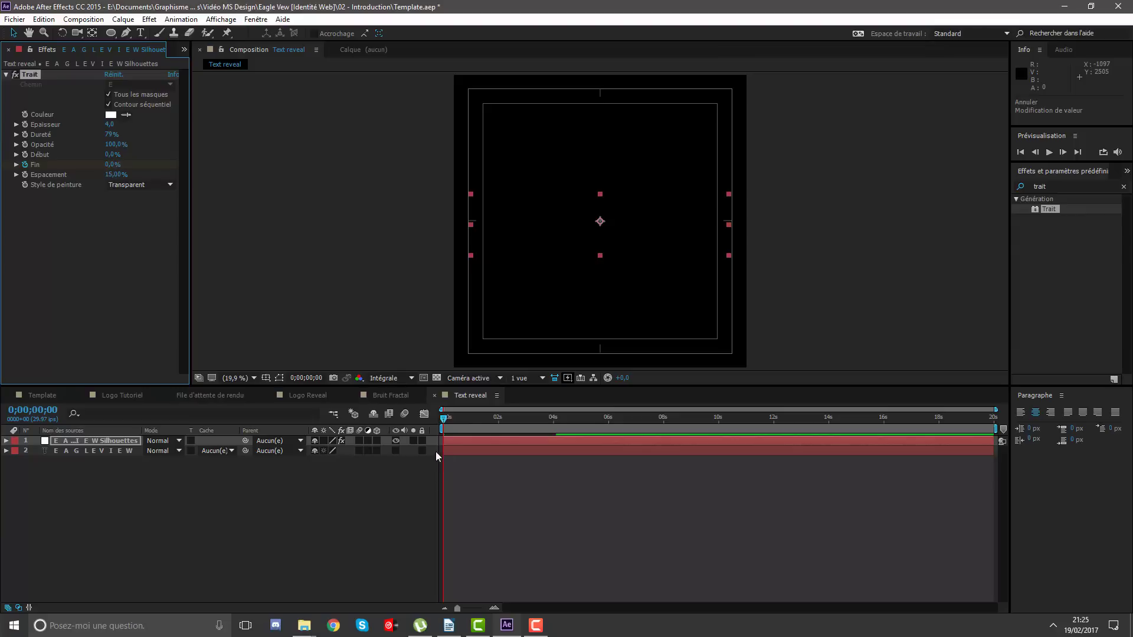
key(space)
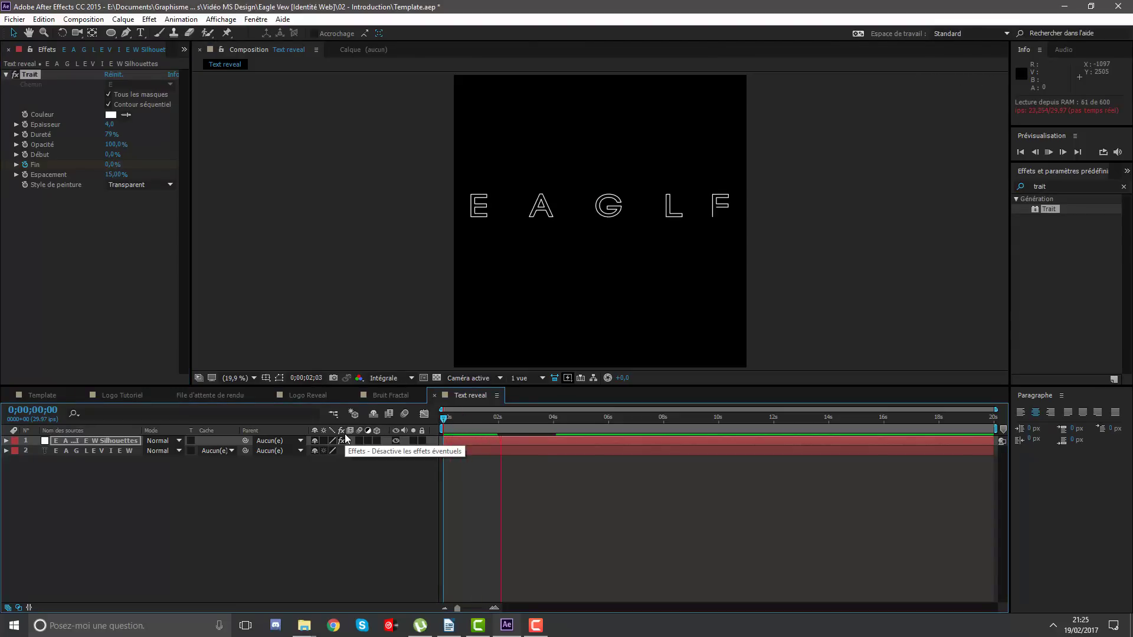
key(space)
key(space)
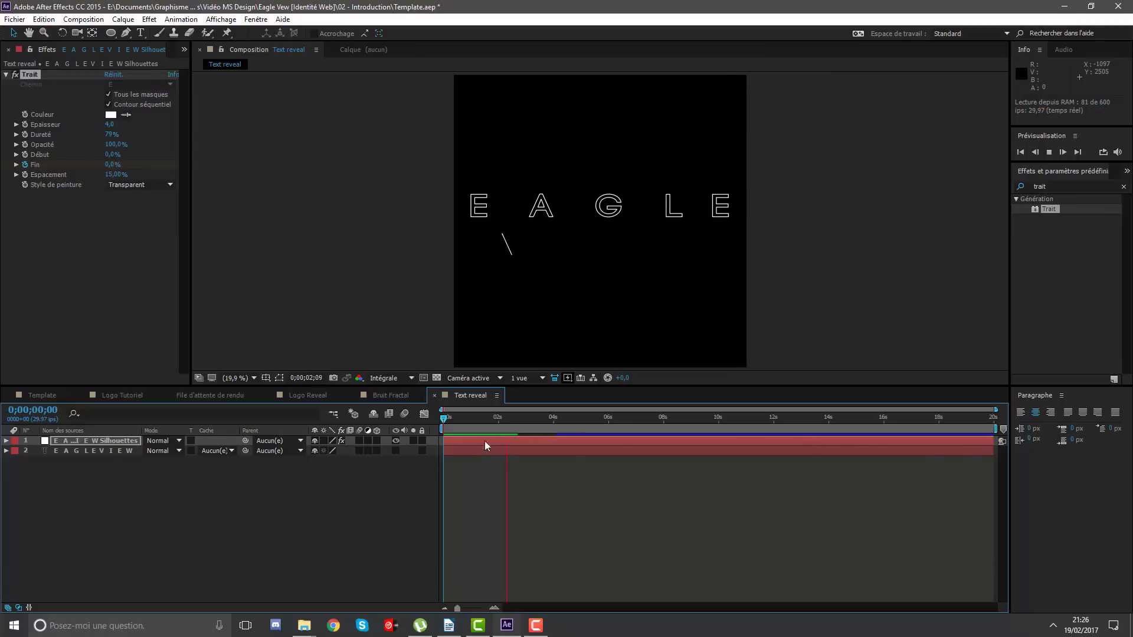
key(space)
Move the final Stroke End keyframe to about 5 seconds to slow the reveal.
click(540, 530)
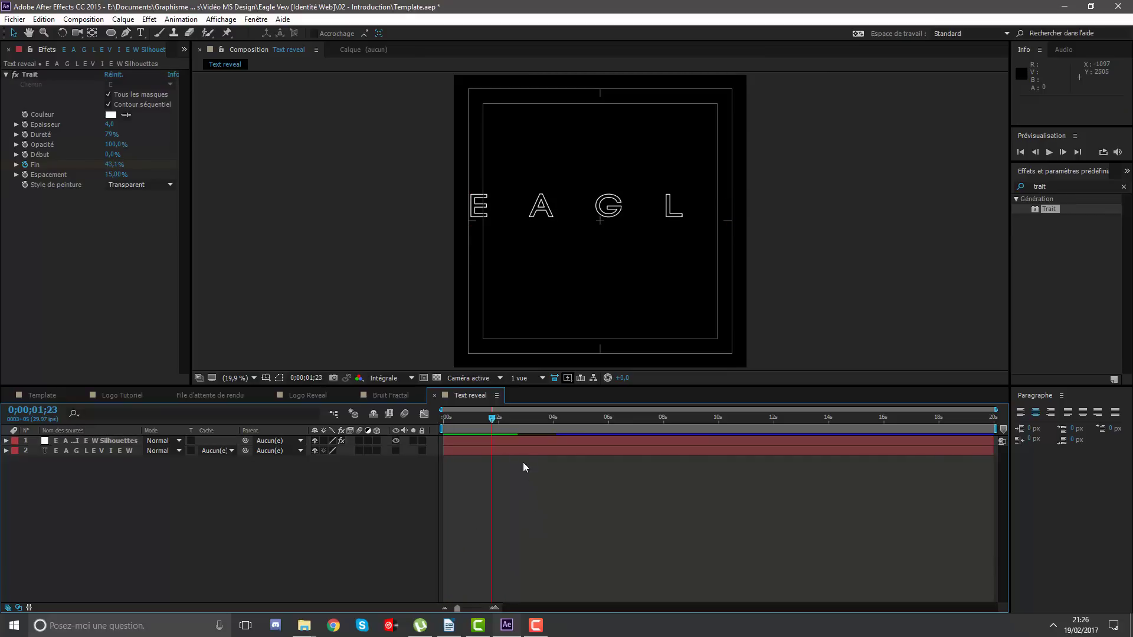
key(u)
drag(556, 461, 590, 461)
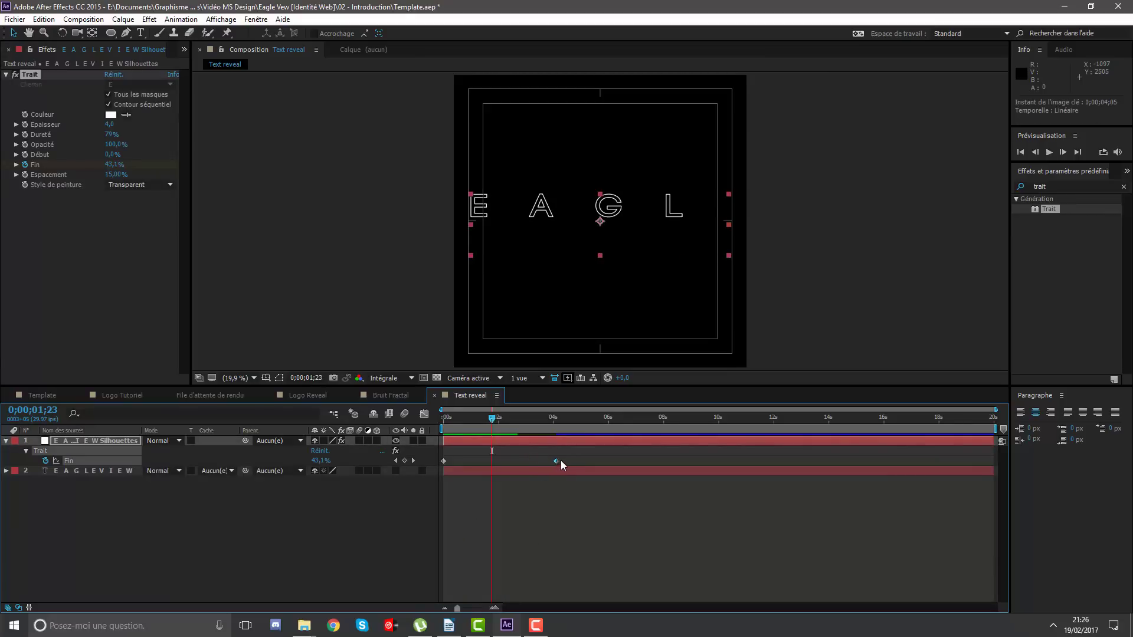
click(588, 491)
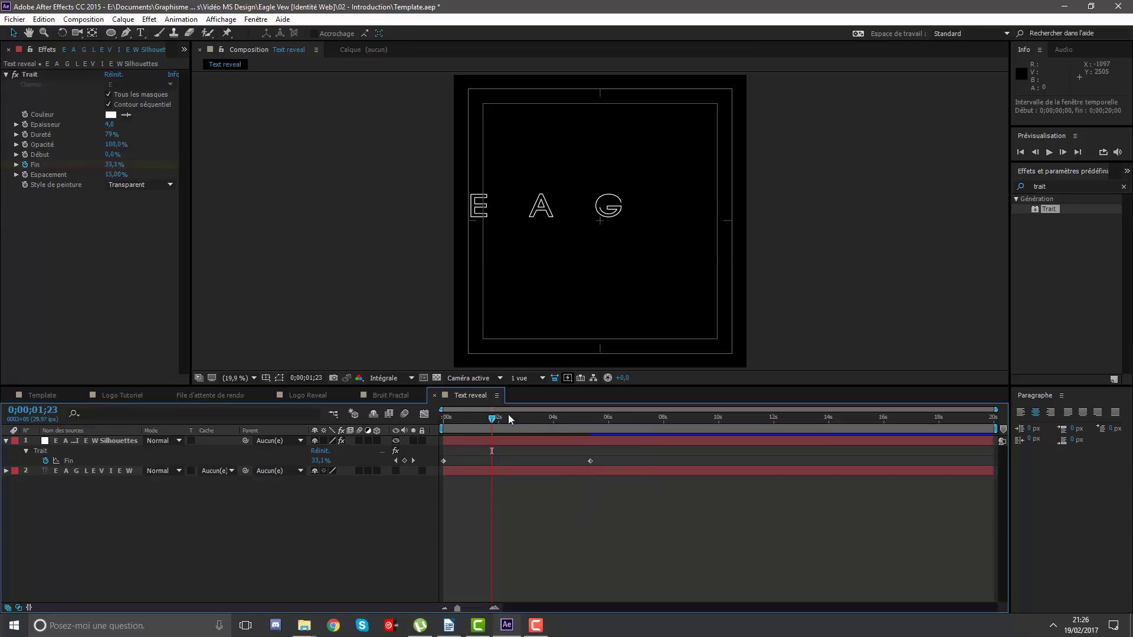
drag(522, 425, 420, 433)
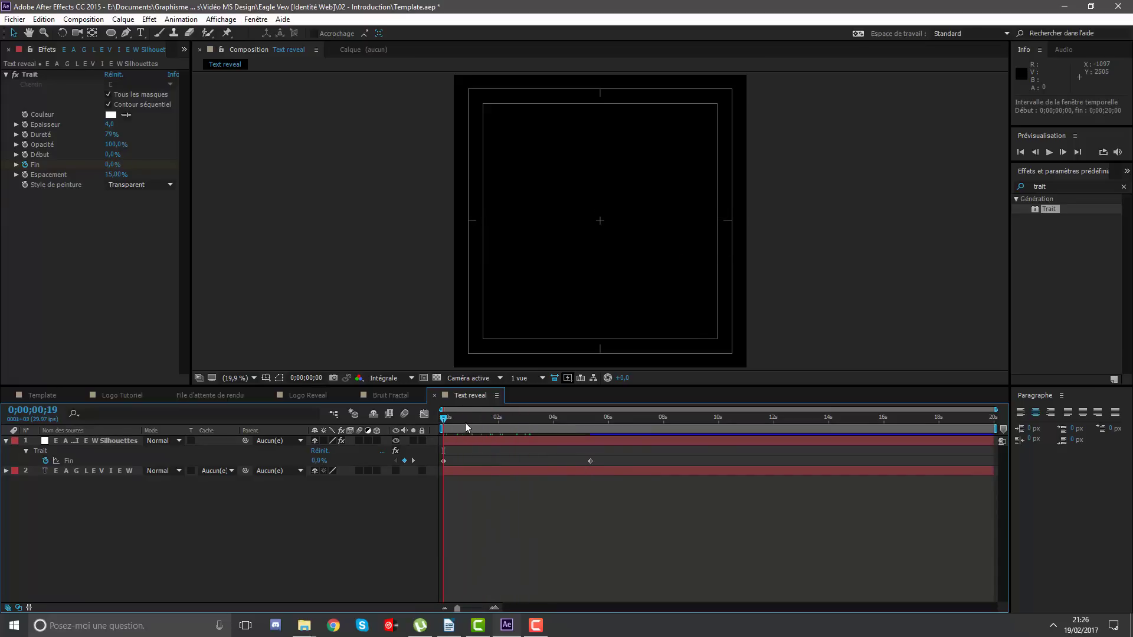
In Template, scrub the camera moves to 7;11 where the full logo shows.
click(53, 393)
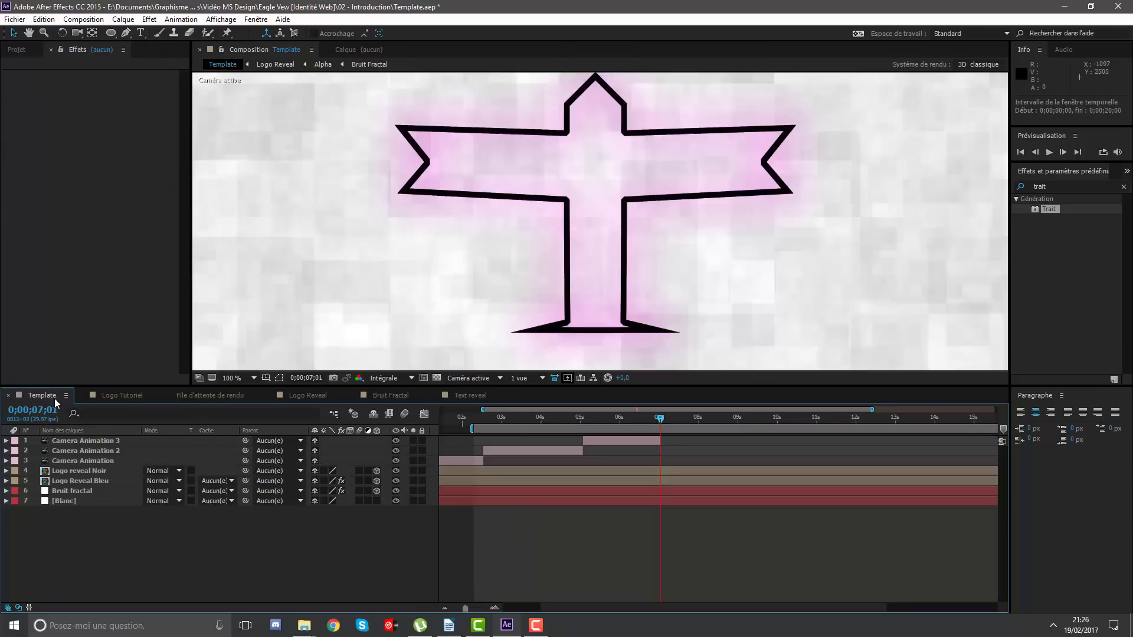
scroll(622, 249, down, 4)
scroll(623, 241, down, 2)
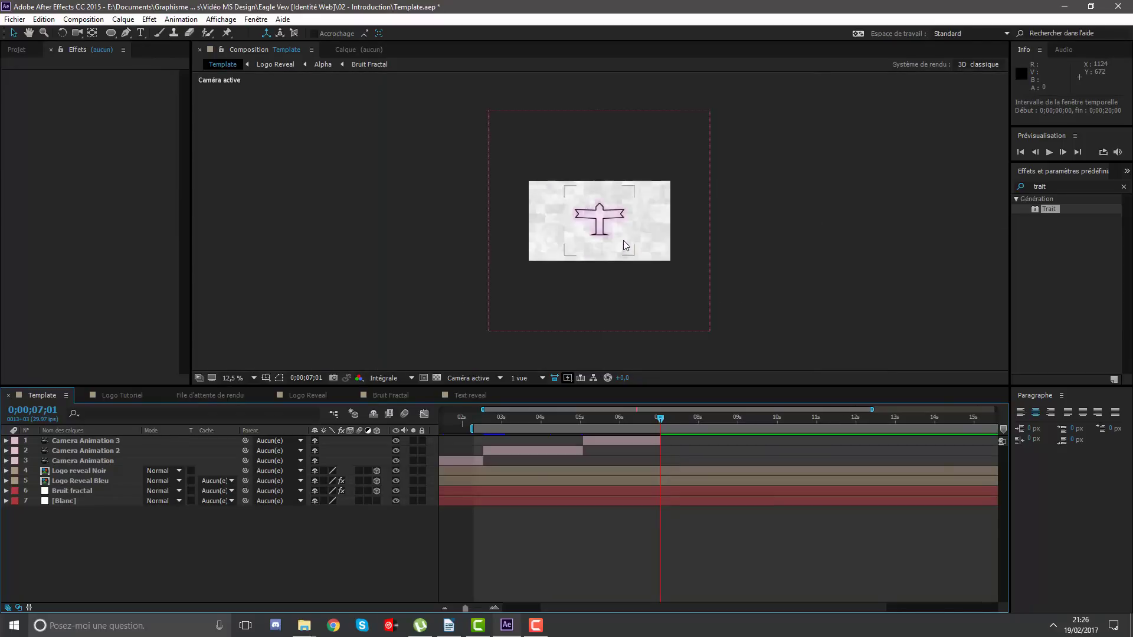
scroll(623, 240, up, 3)
scroll(622, 241, down, 1)
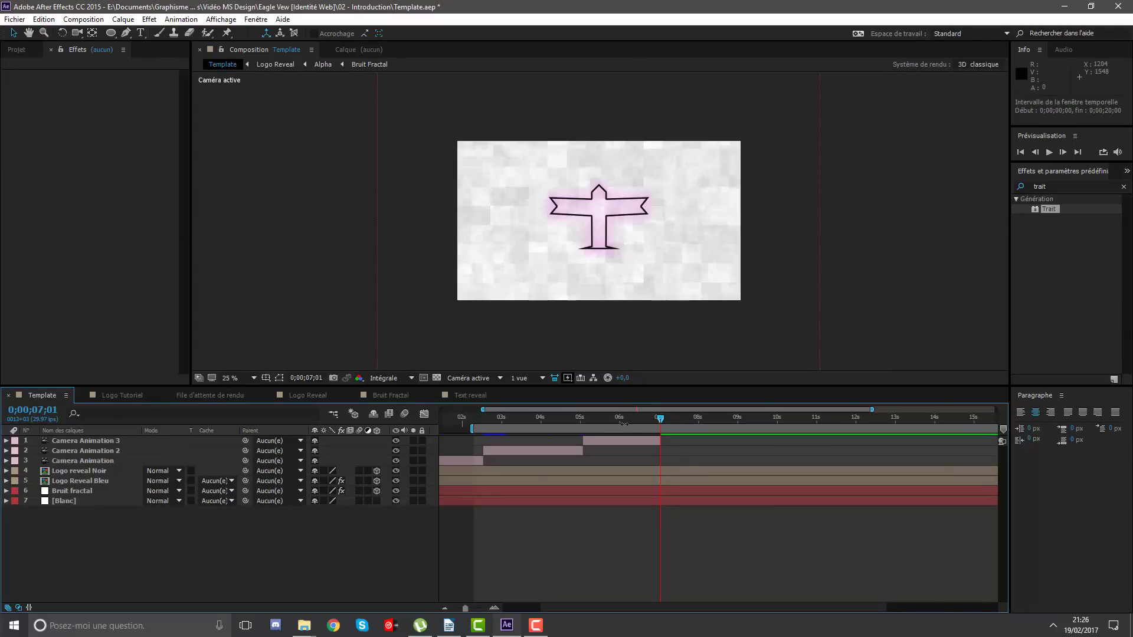
click(603, 419)
mouse_move(603, 419)
mouse_down()
mouse_move(486, 426)
mouse_move(587, 426)
mouse_move(593, 411)
mouse_up()
click(597, 438)
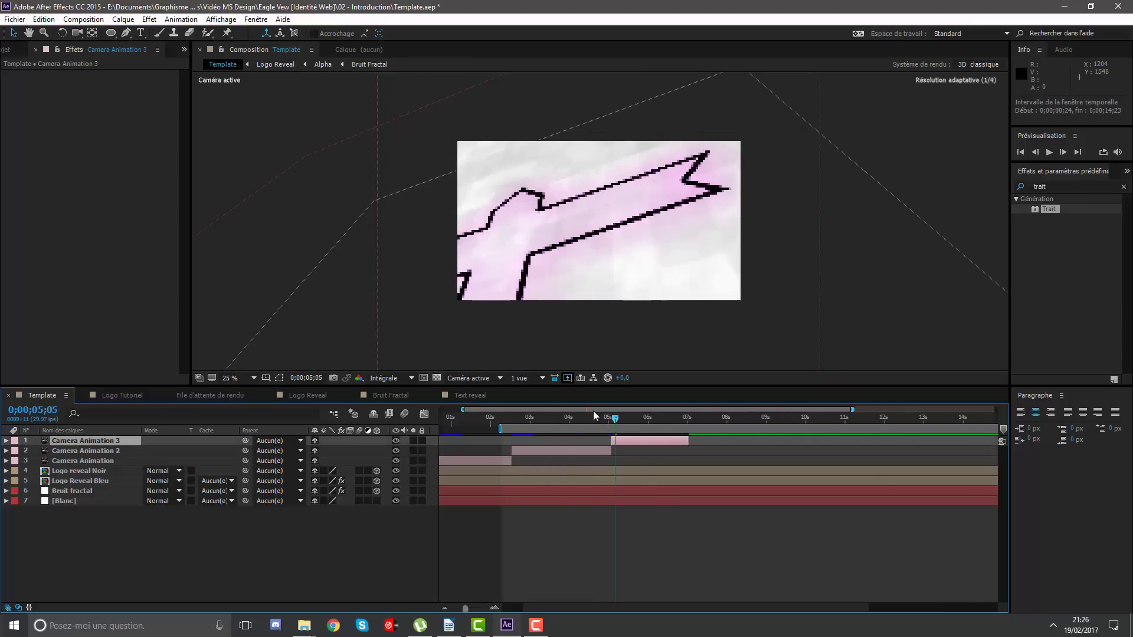
click(701, 421)
File Text reveal into Composition(s) and add it to Template starting at 7;11.
click(10, 49)
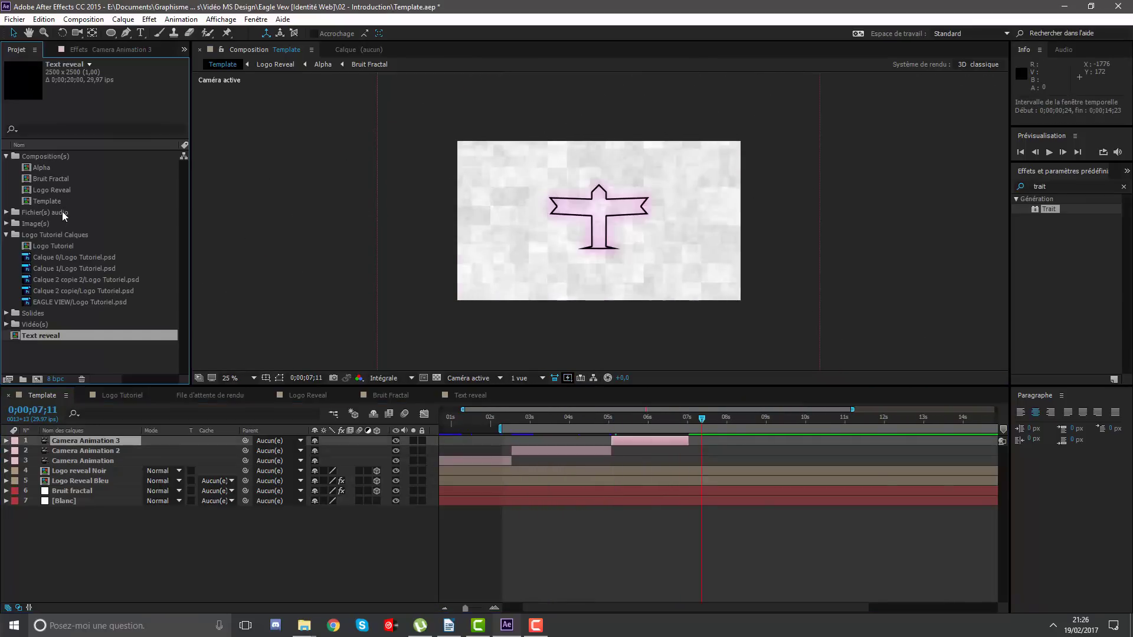
drag(50, 336, 49, 158)
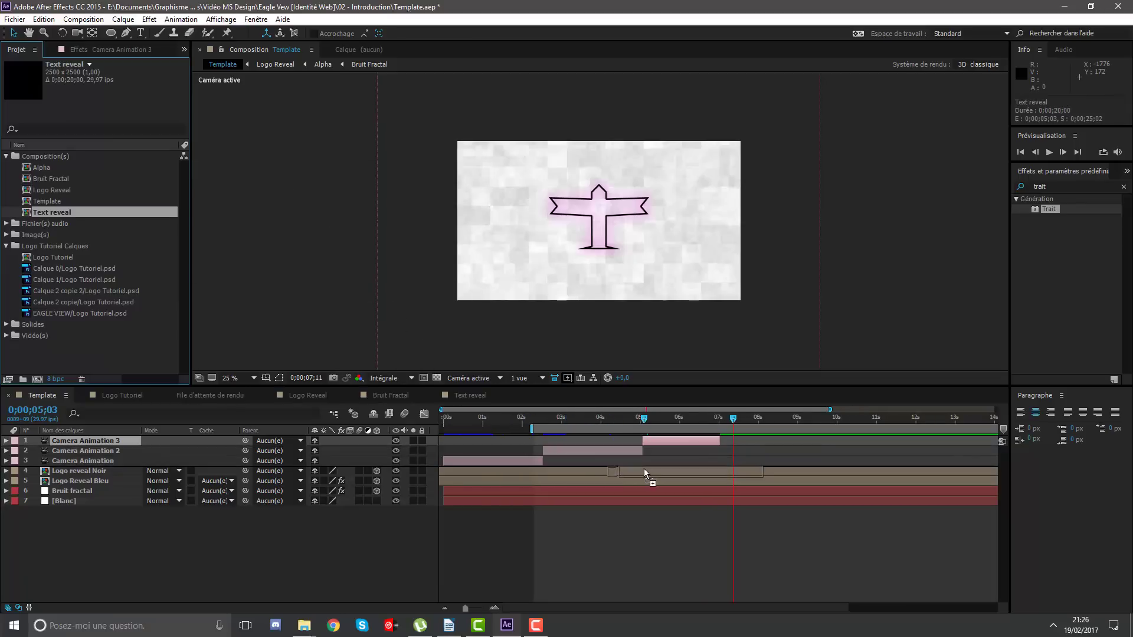
drag(66, 214, 644, 470)
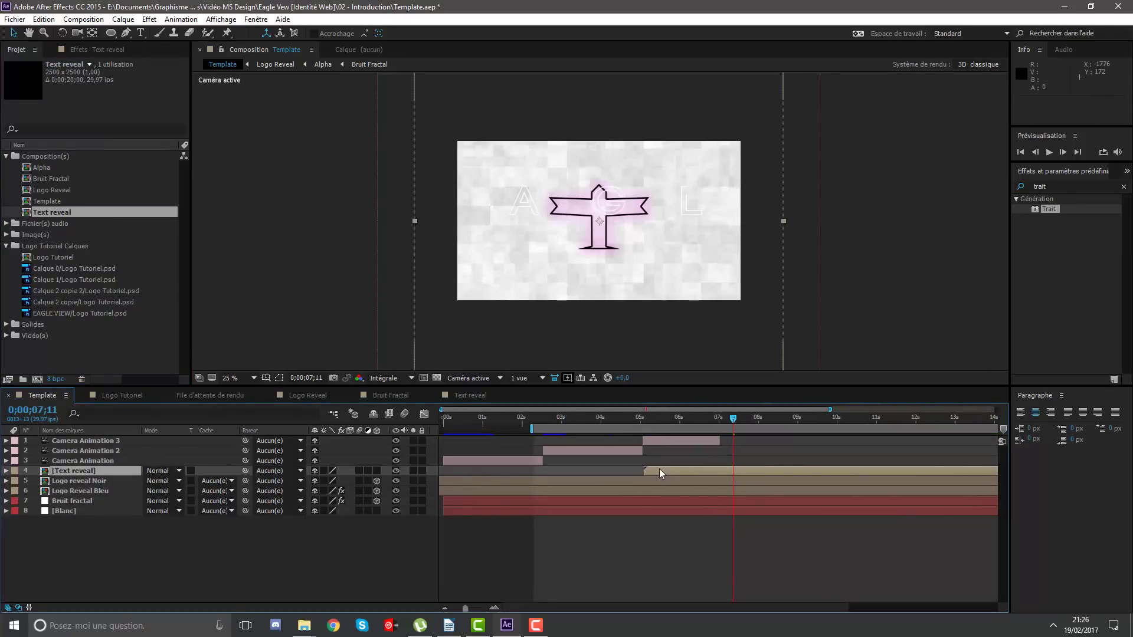
drag(688, 471, 777, 452)
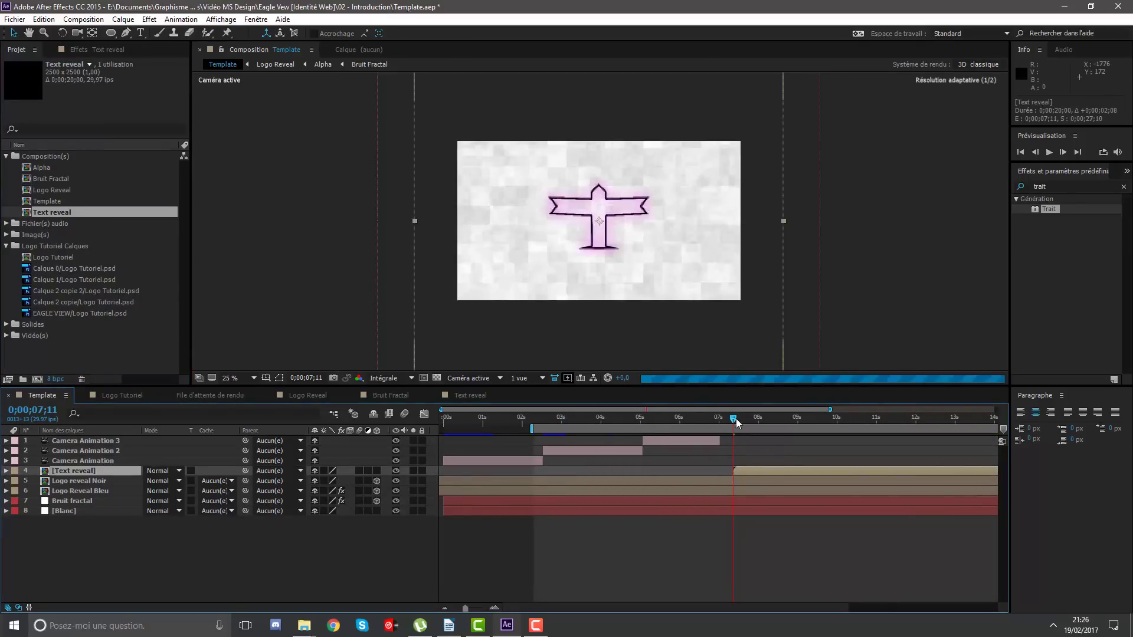
drag(735, 419, 738, 418)
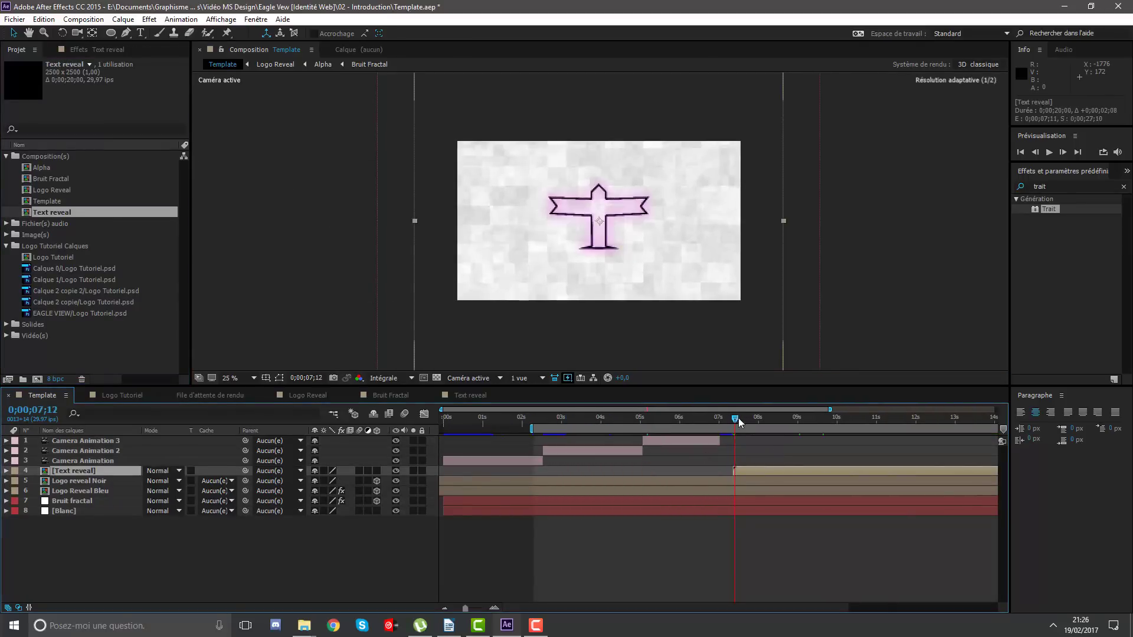
click(461, 399)
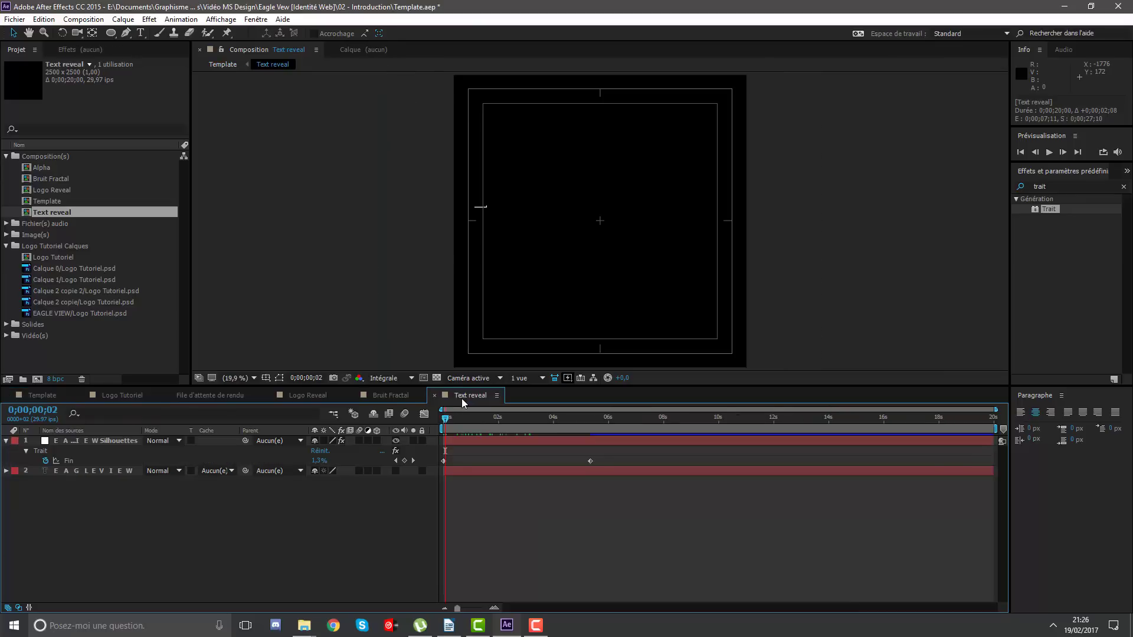
Apply the Remplir fill effect to the letters, then remove it.
drag(483, 425, 499, 426)
click(1056, 186)
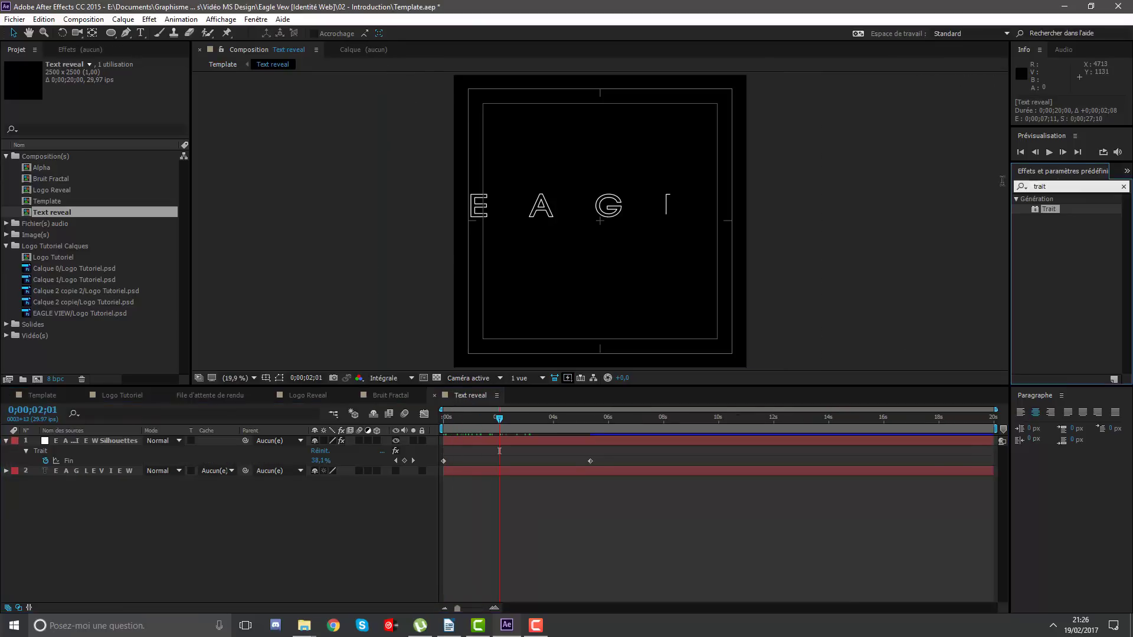
text(remplir)
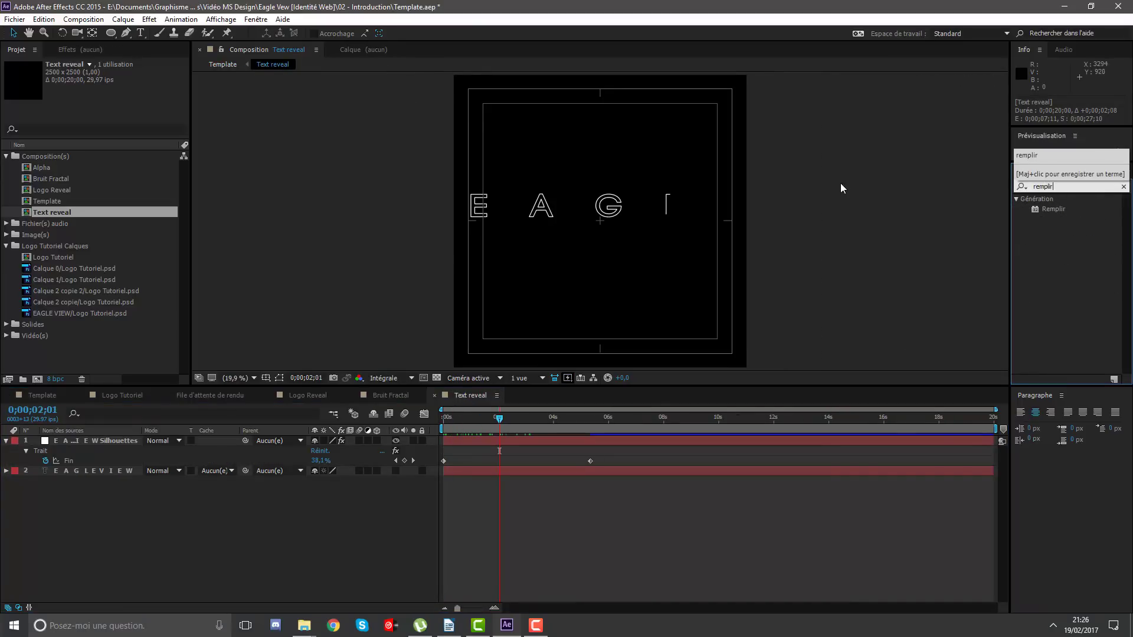
drag(1054, 209, 448, 260)
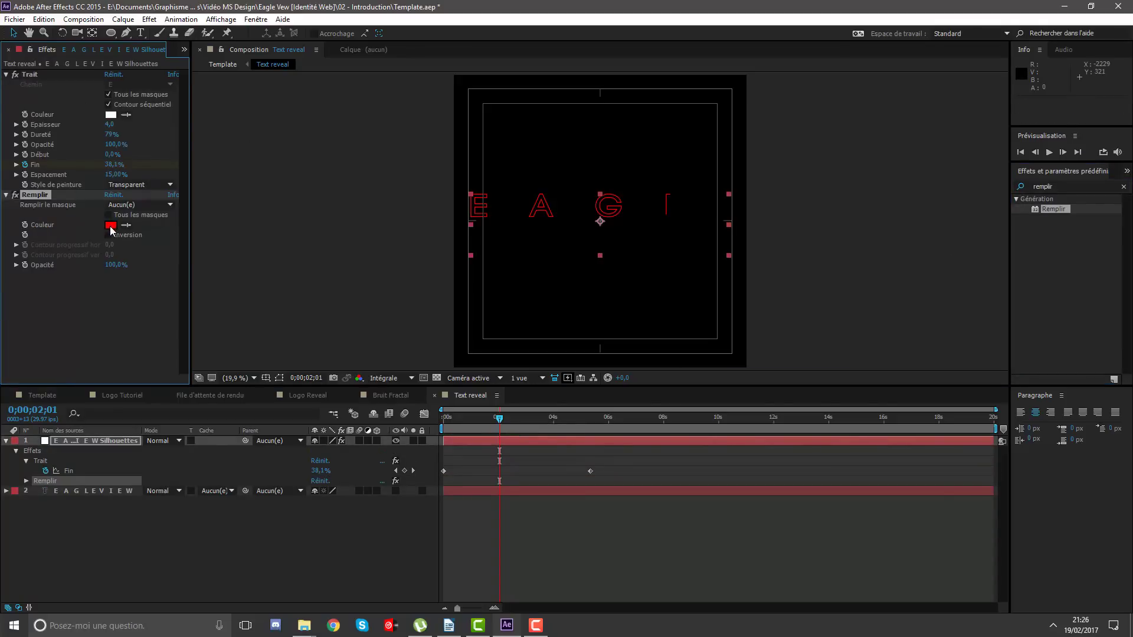
key(Delete)
Set the Stroke colour to black 000000 and return to Template.
click(110, 115)
text(000000)
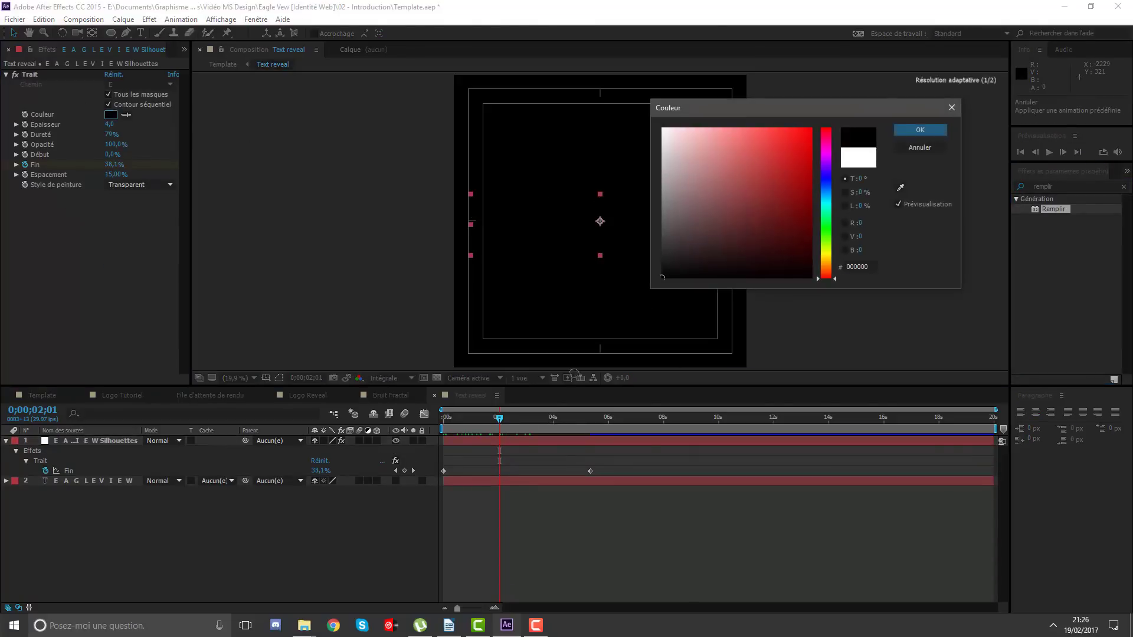
click(909, 130)
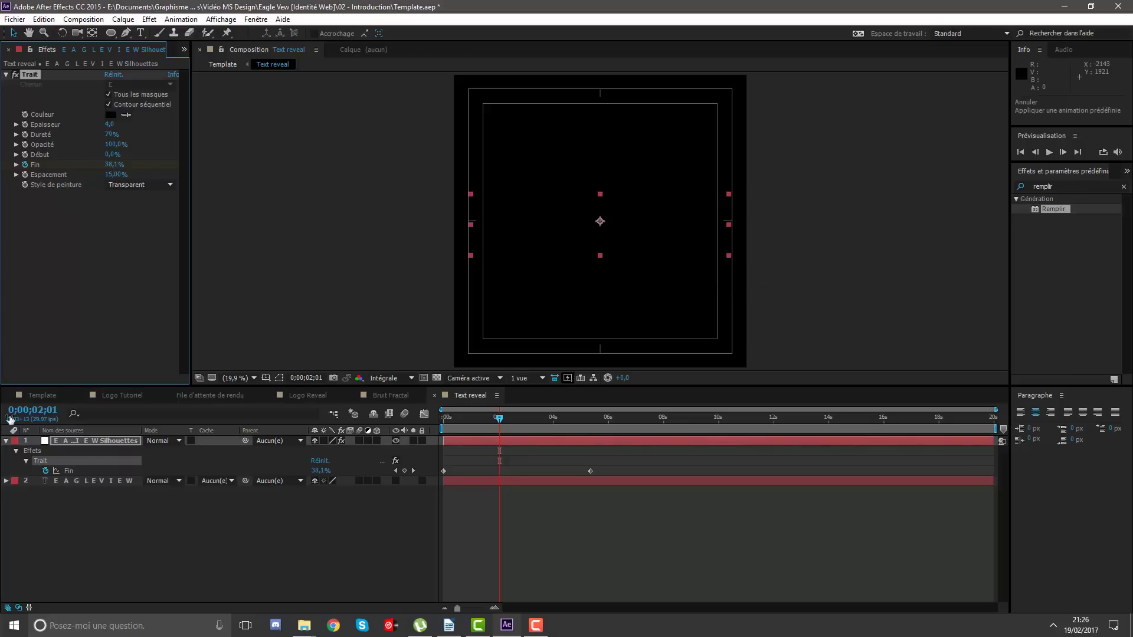
click(36, 397)
Scale the Text reveal layer to 55% and make it 3D.
scroll(594, 221, up, 1)
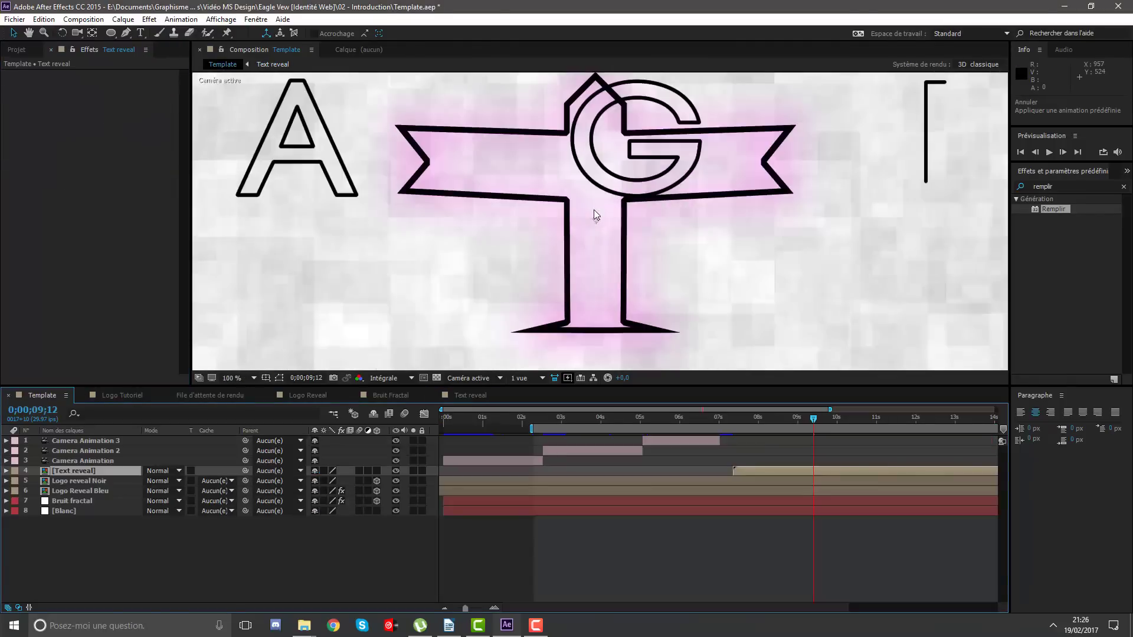
scroll(594, 213, down, 2)
key(s)
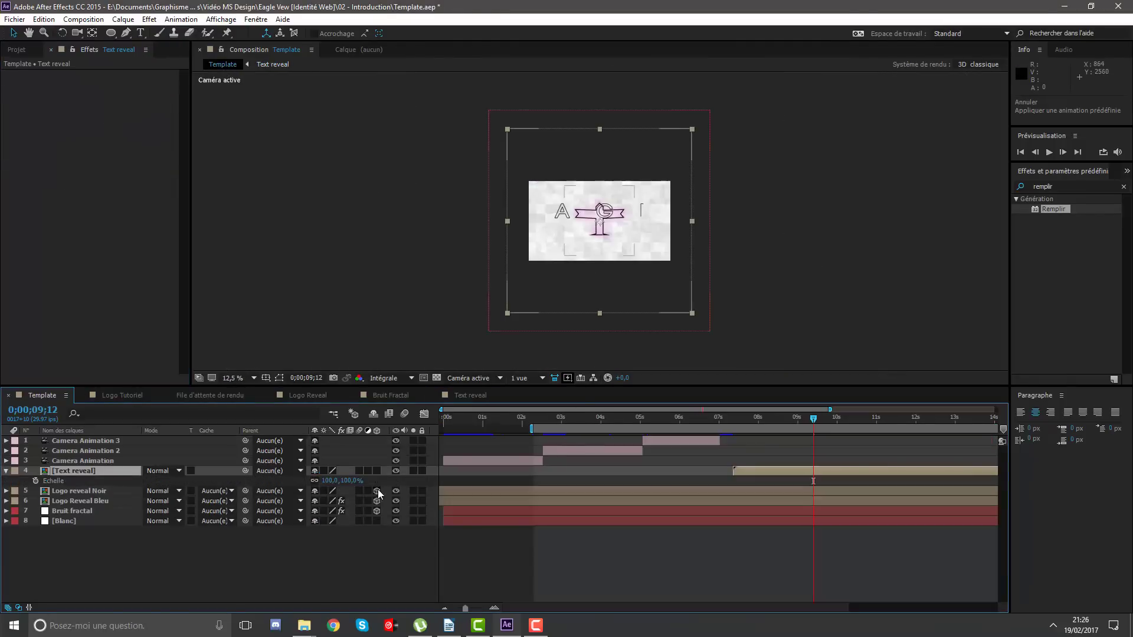
drag(351, 481, 326, 481)
scroll(577, 319, up, 1)
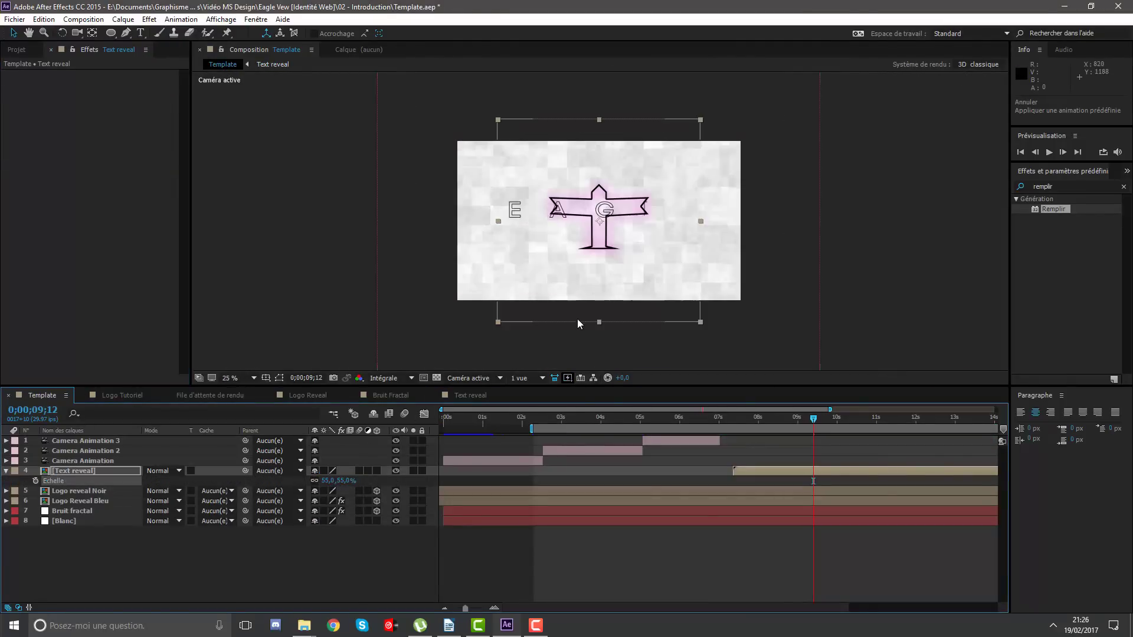
click(378, 471)
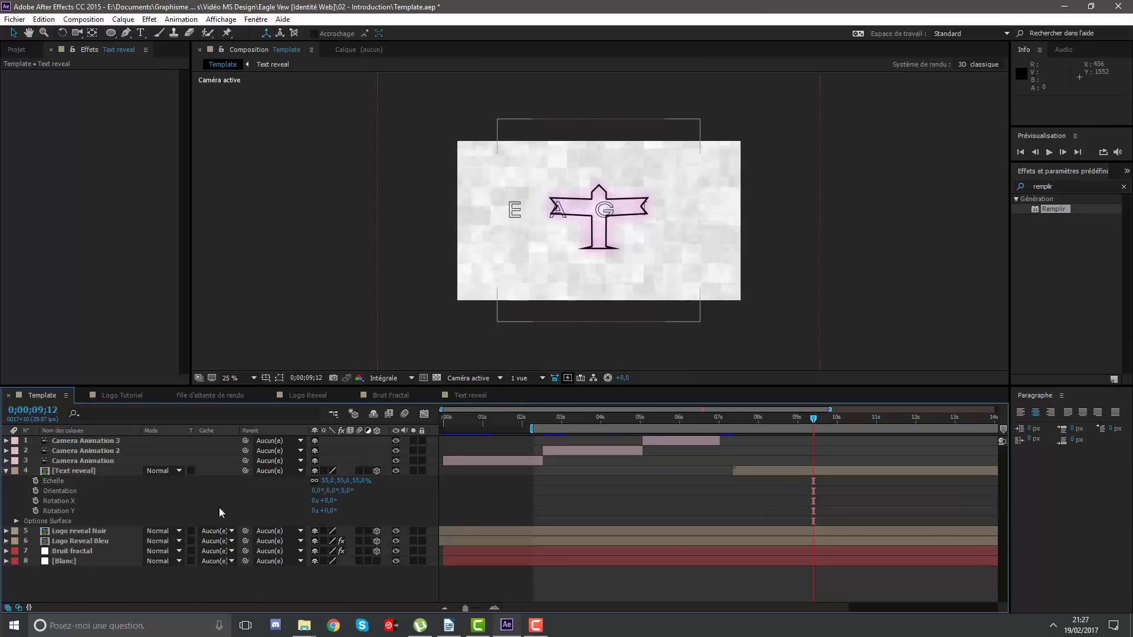
Move the lettering just below the logo and reduce its scale to 45.4%.
click(88, 471)
scroll(557, 226, up, 1)
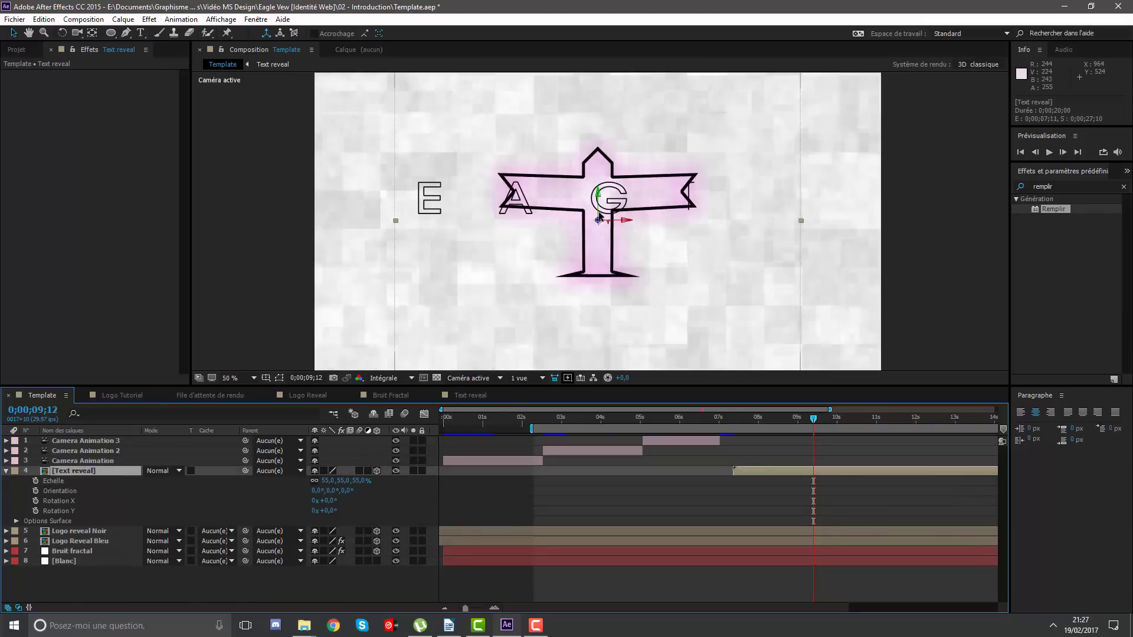
drag(600, 200, 599, 329)
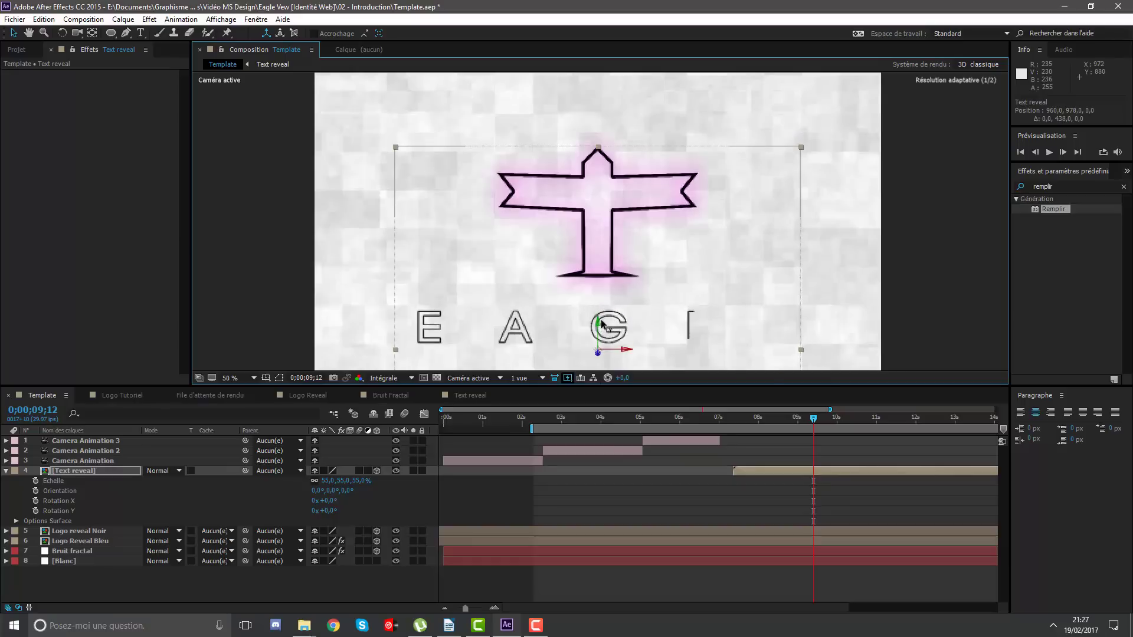
scroll(581, 244, down, 2)
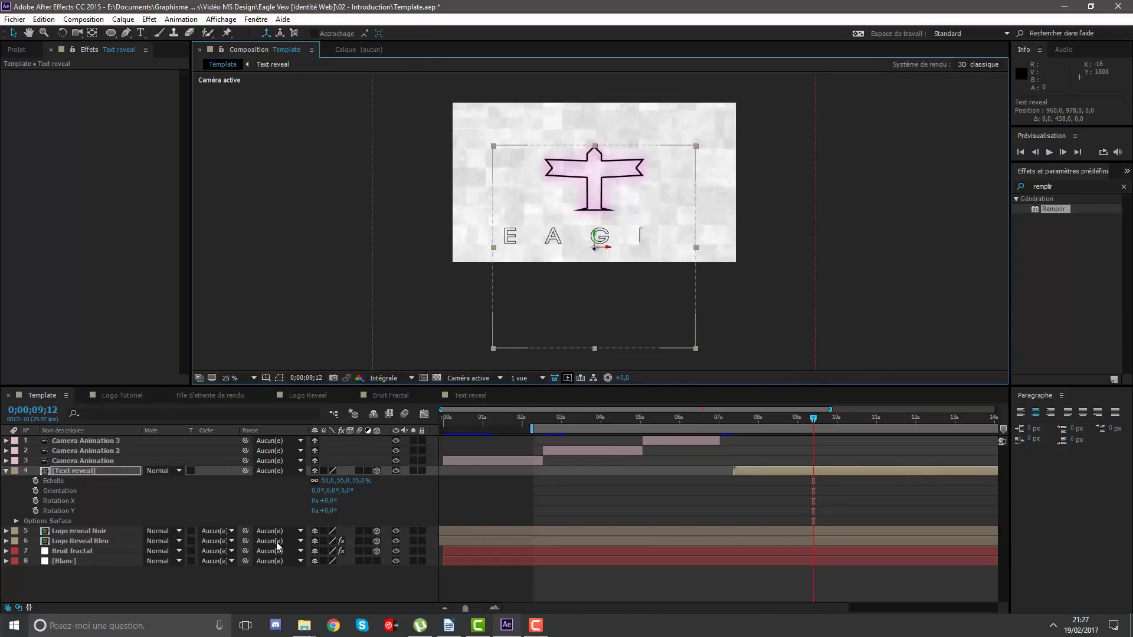
key(s)
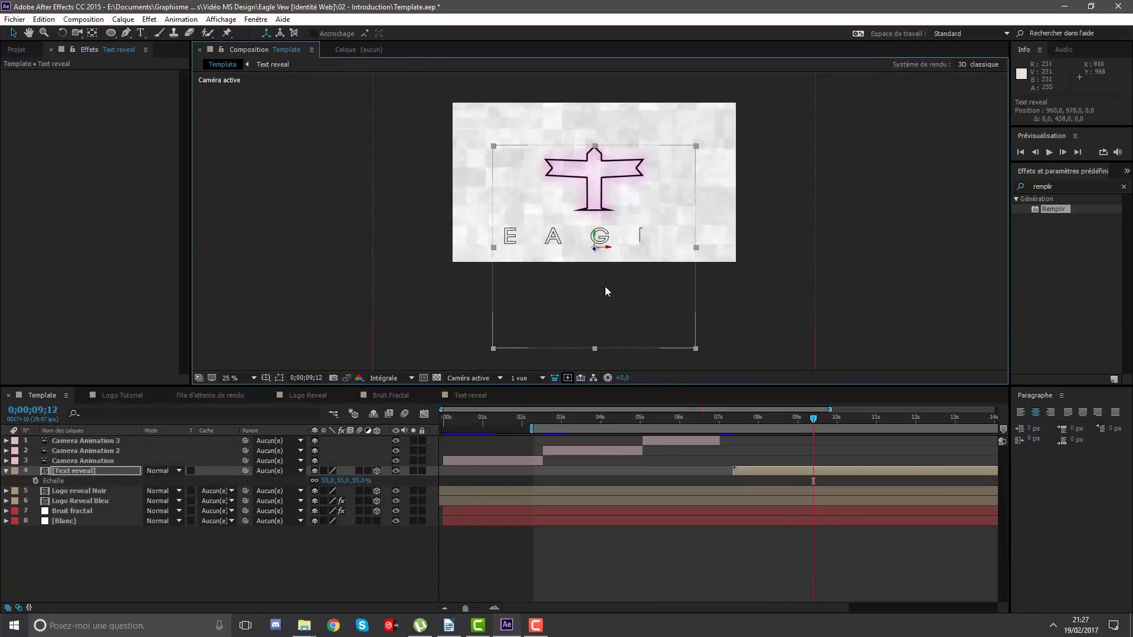
drag(354, 481, 319, 480)
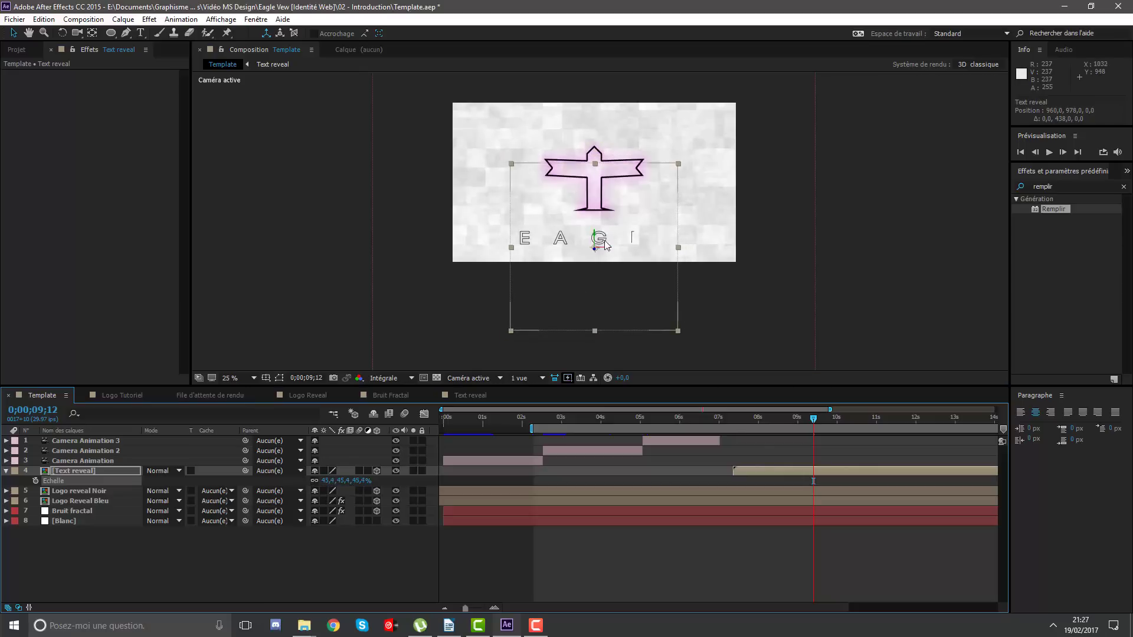
mouse_move(589, 217)
mouse_down()
mouse_move(588, 172)
mouse_move(586, 226)
mouse_up()
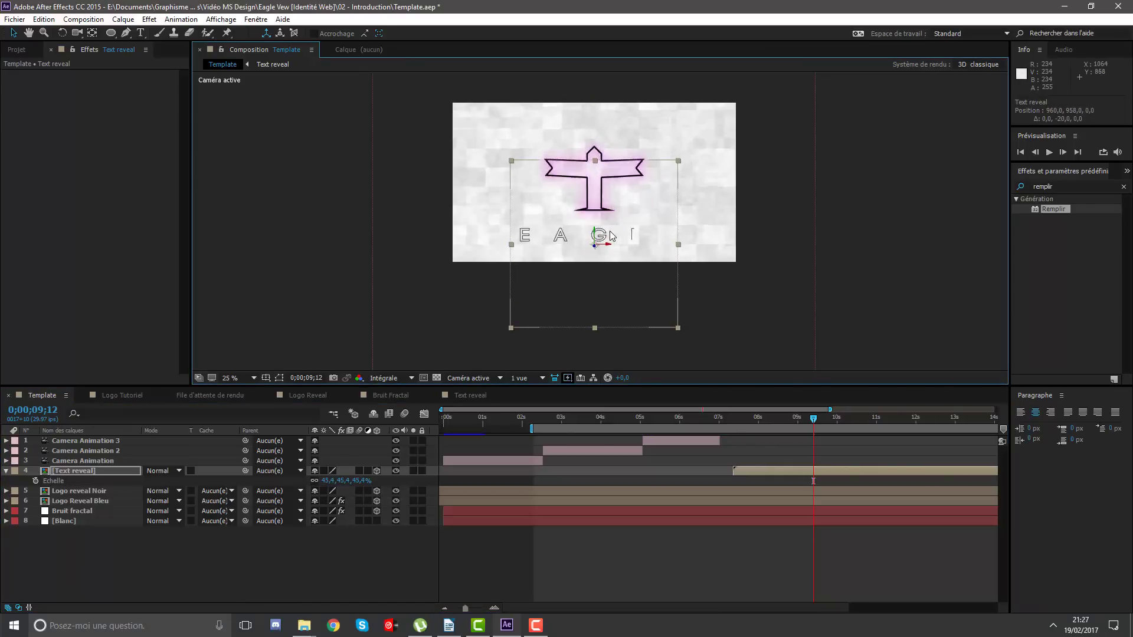
scroll(590, 230, up, 4)
drag(518, 209, 583, 229)
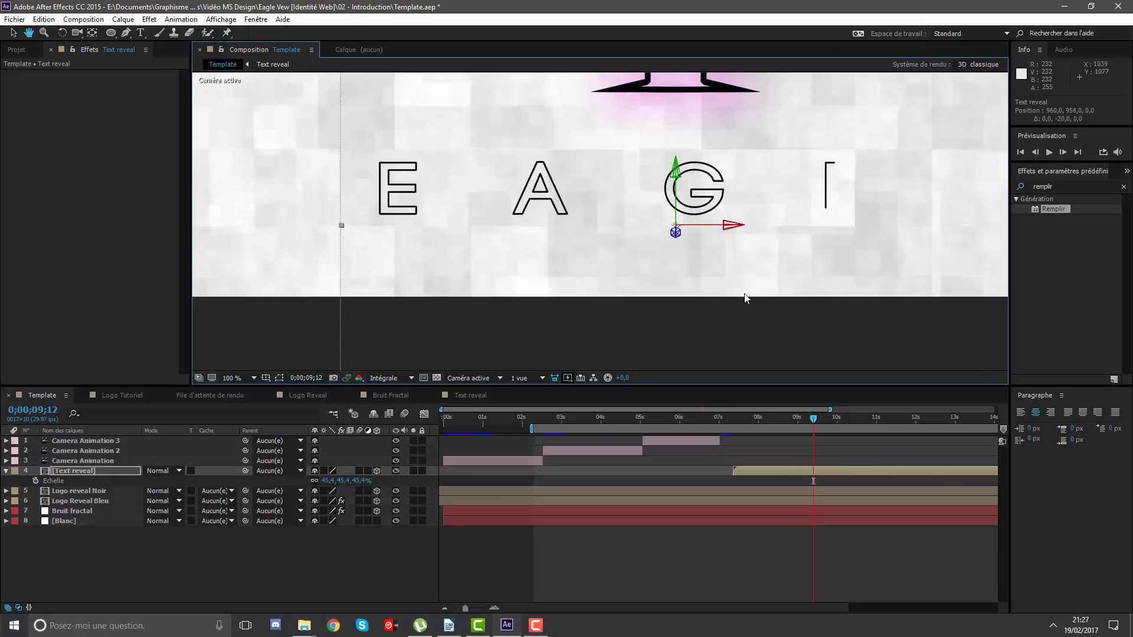
Duplicate Text reveal and name the copies Text reveal Noir and Text reveal Violet.
click(72, 472)
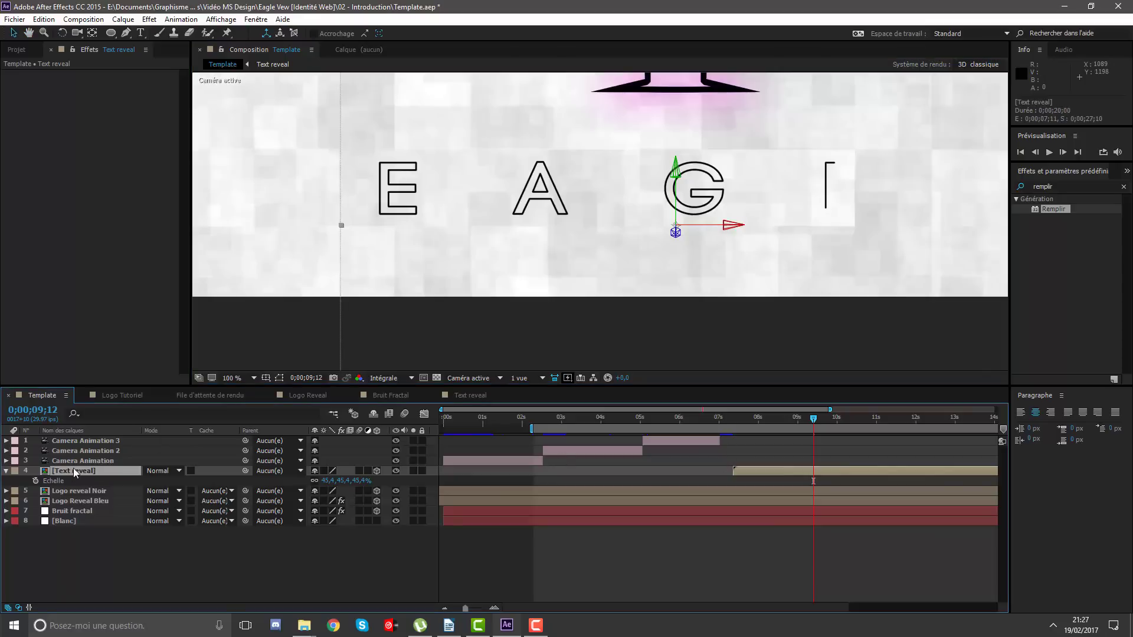
key(Return)
key(ctrl+d)
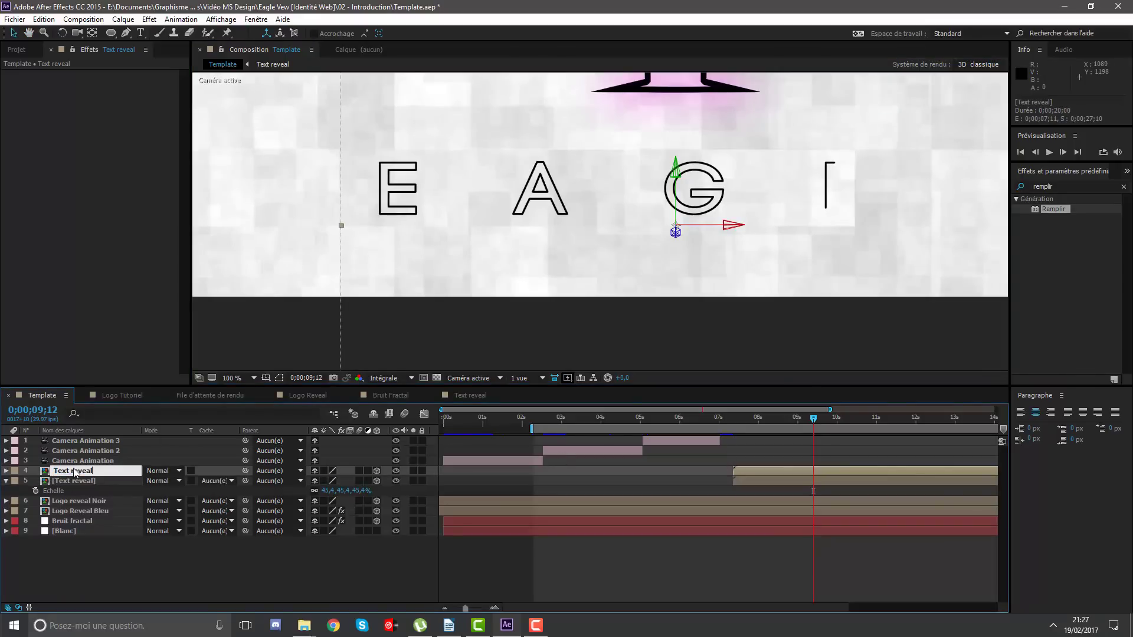
text(Noir)
key(Return)
key(ctrl+Down)
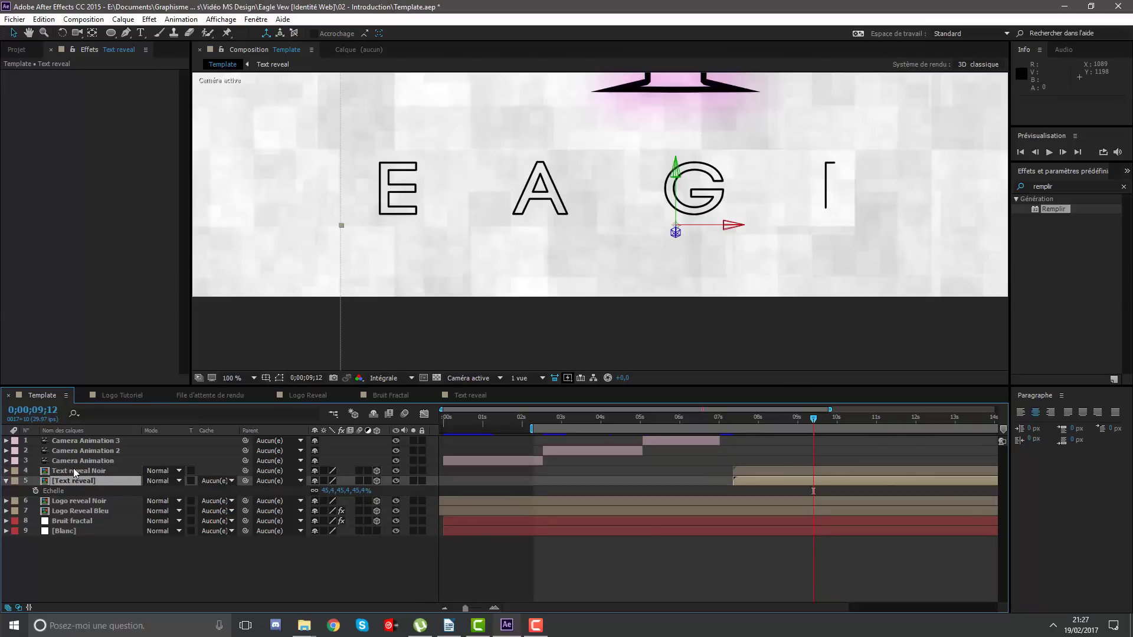
key(Return)
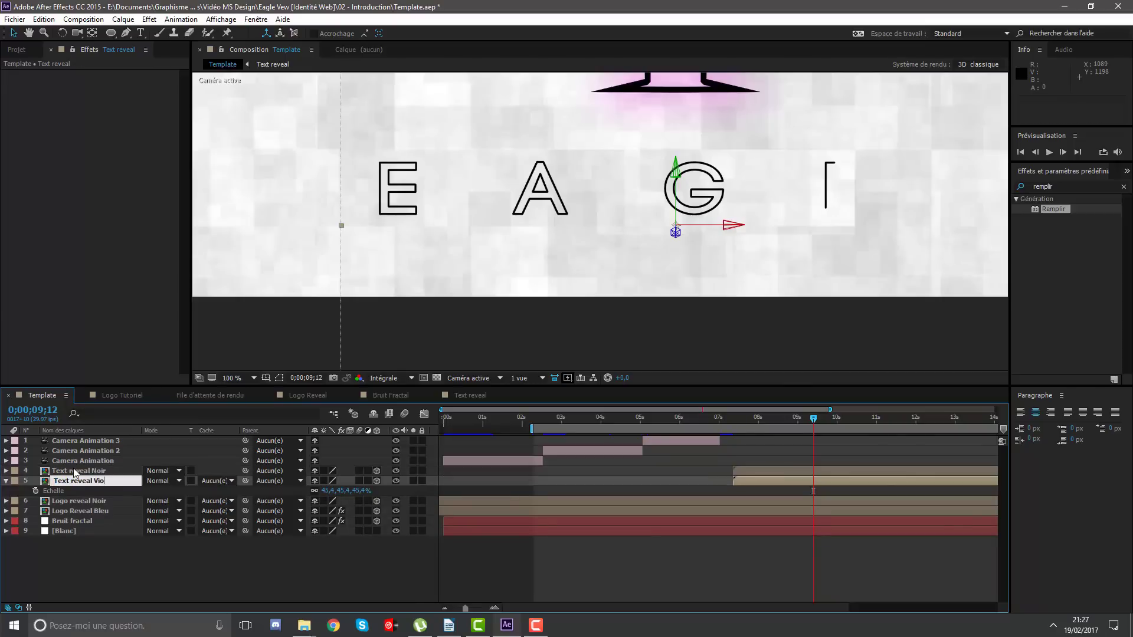
text(let)
key(Return)
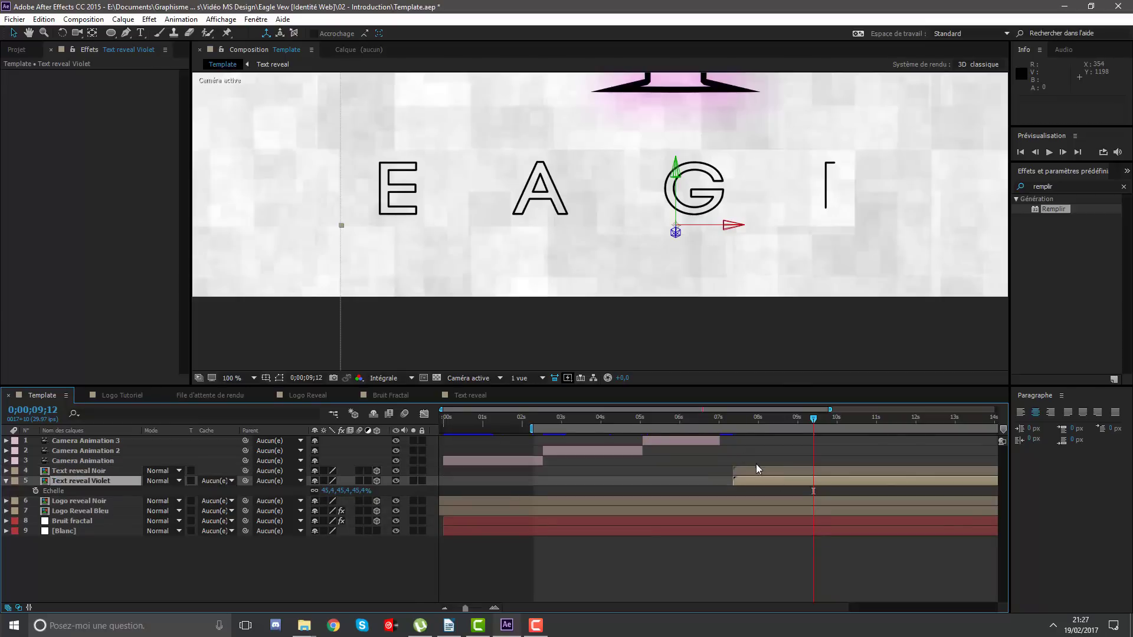
Apply Remplir to Text reveal Violet with a pink FF54E1 fill.
mouse_move(759, 484)
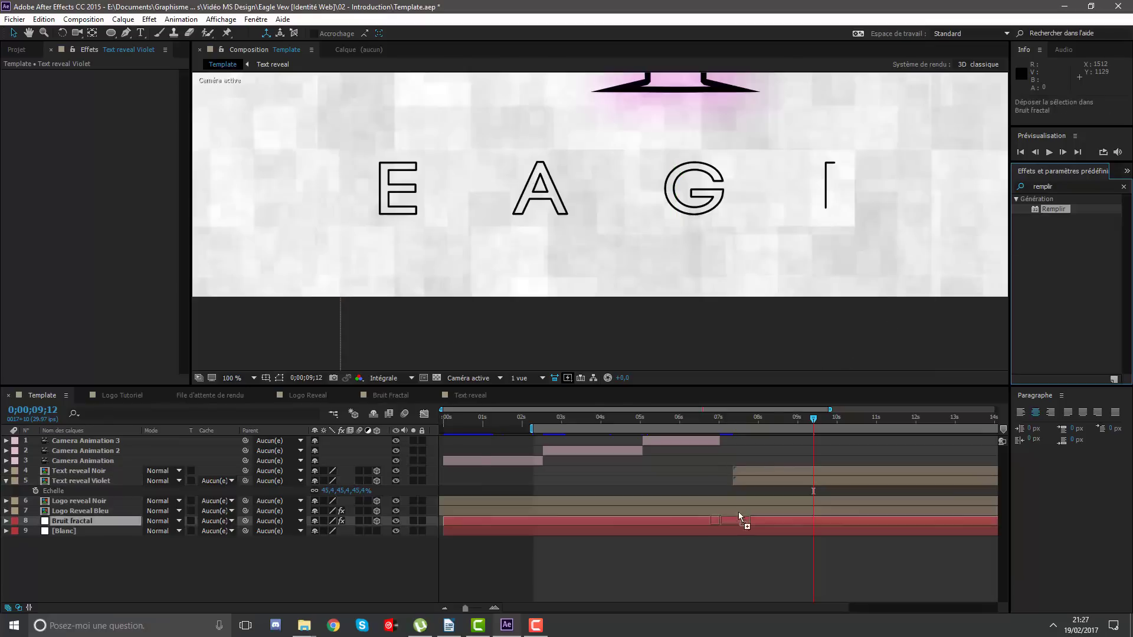
drag(1055, 213, 739, 483)
click(115, 105)
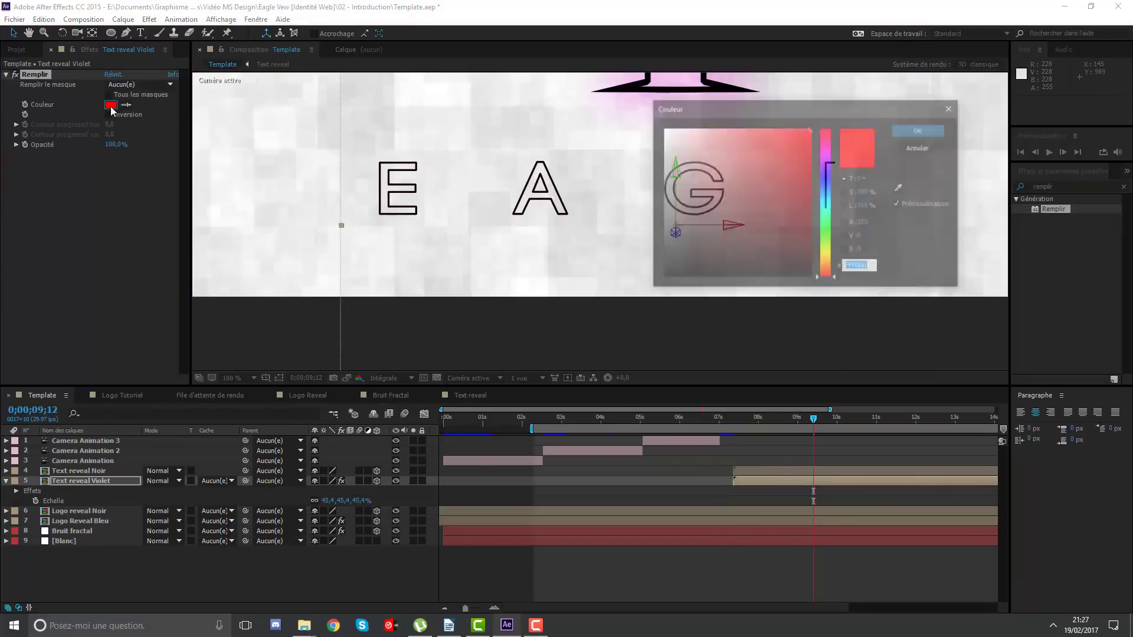
drag(826, 168, 824, 152)
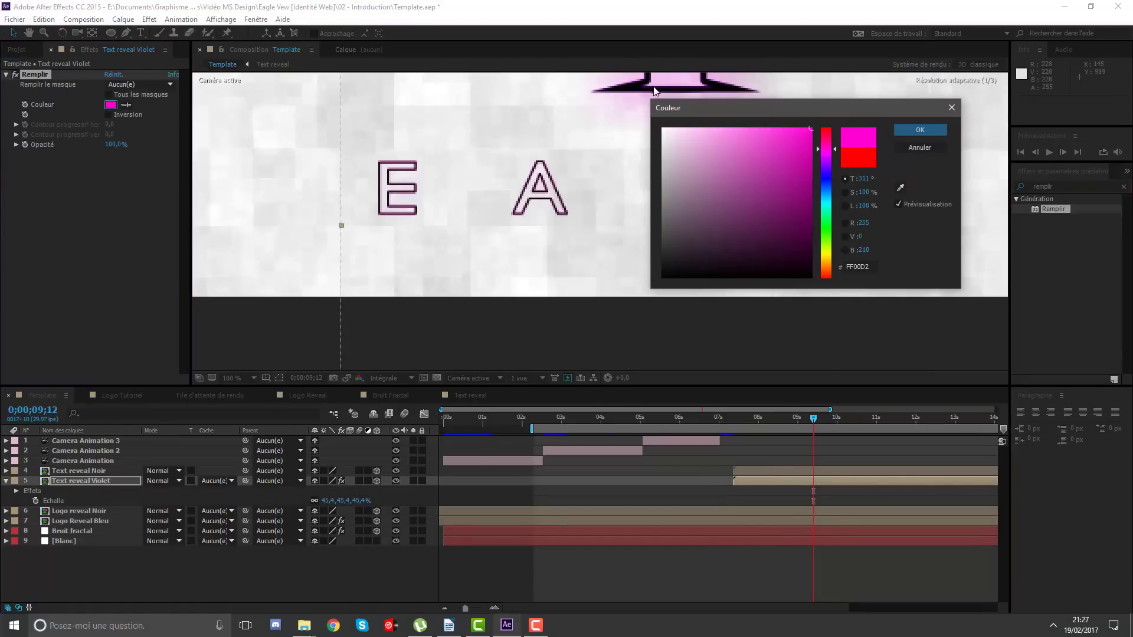
click(763, 127)
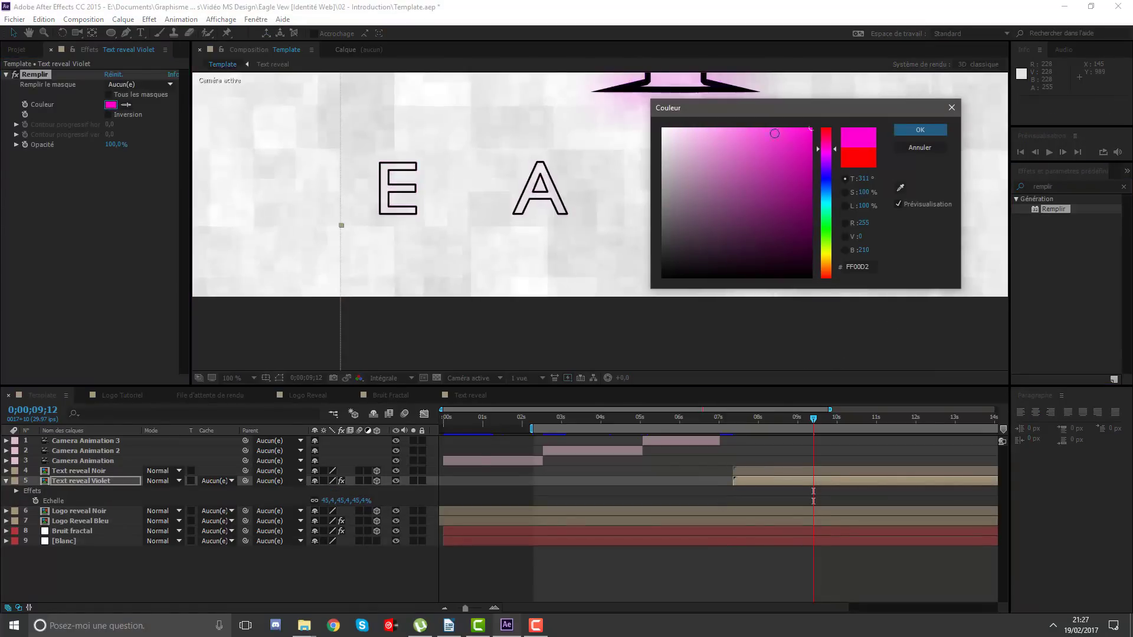
click(908, 128)
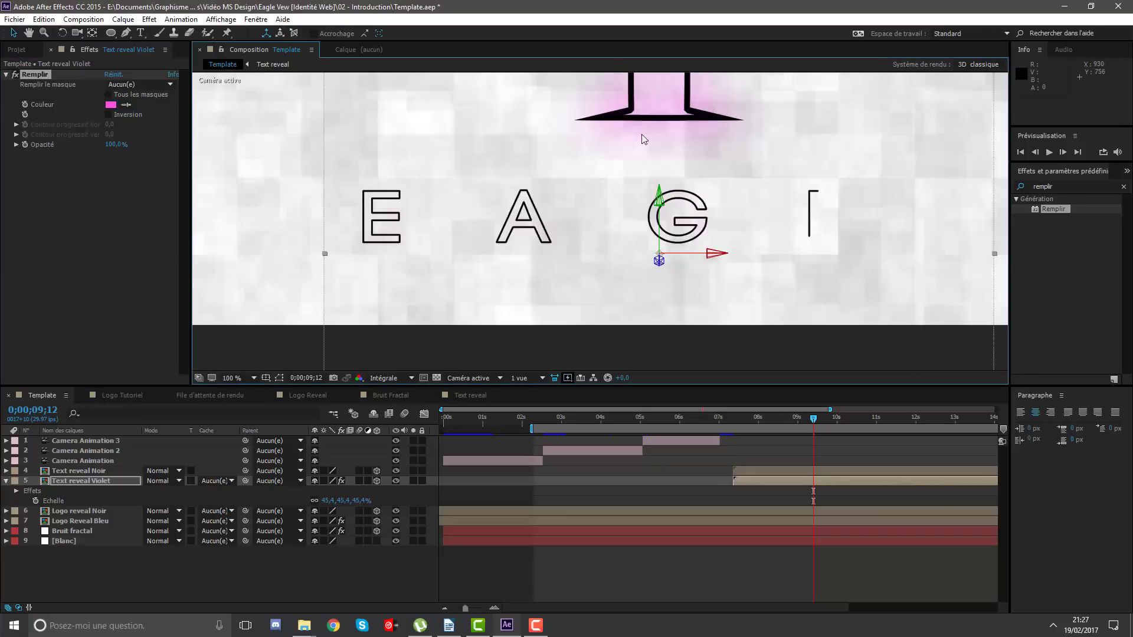
scroll(566, 232, up, 2)
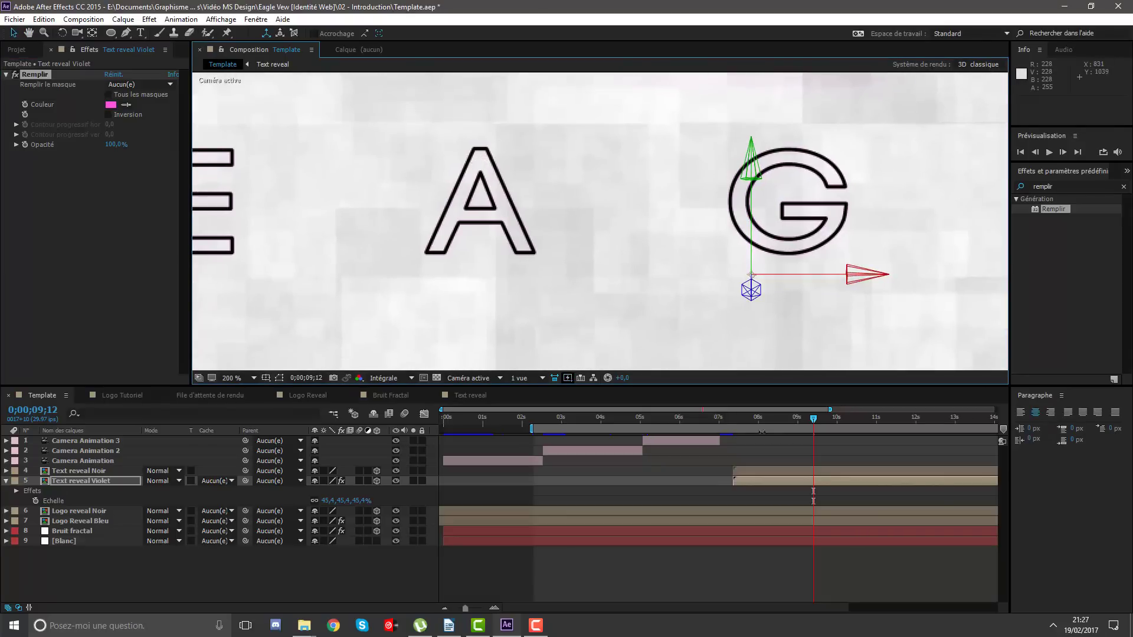
drag(813, 418, 761, 425)
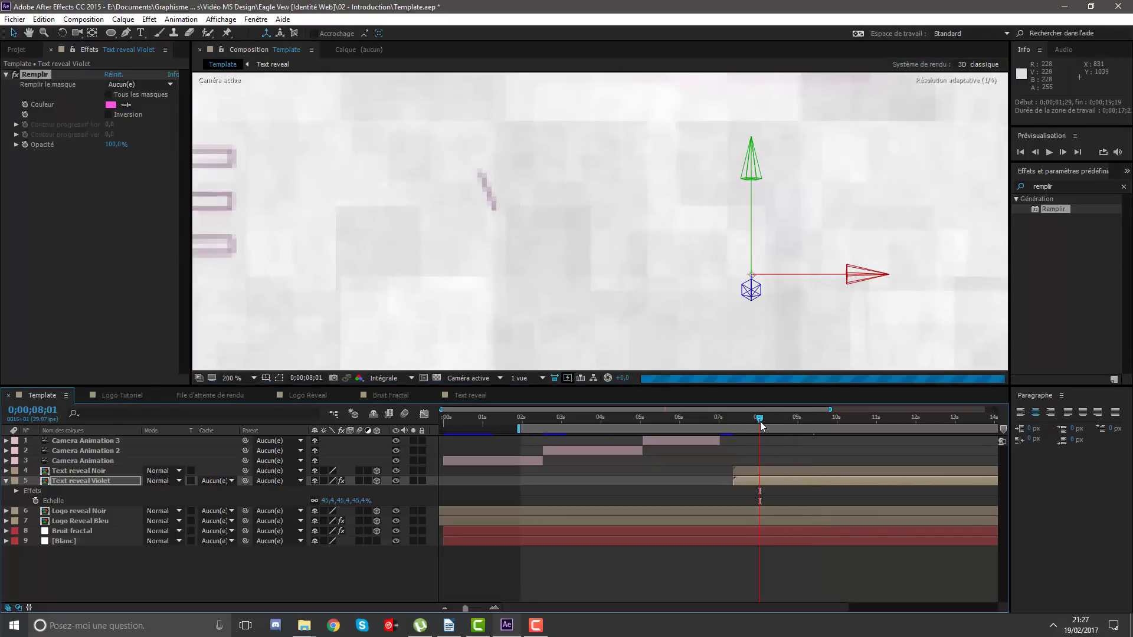
Shift the Text reveal Noir layer's start a few frames later.
click(751, 471)
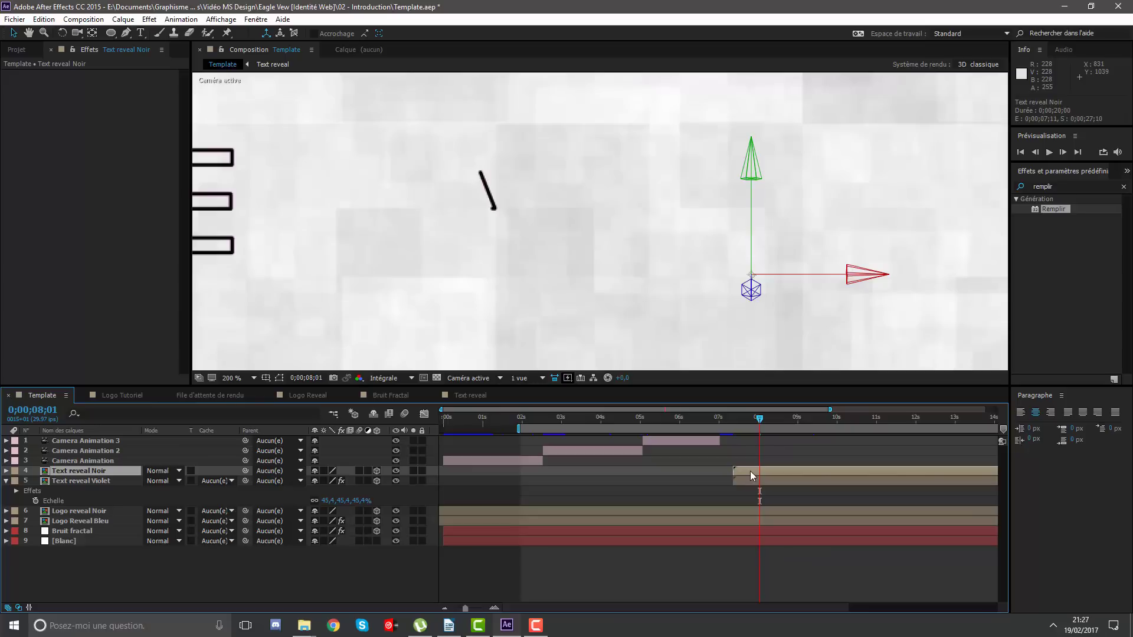
drag(748, 471, 754, 471)
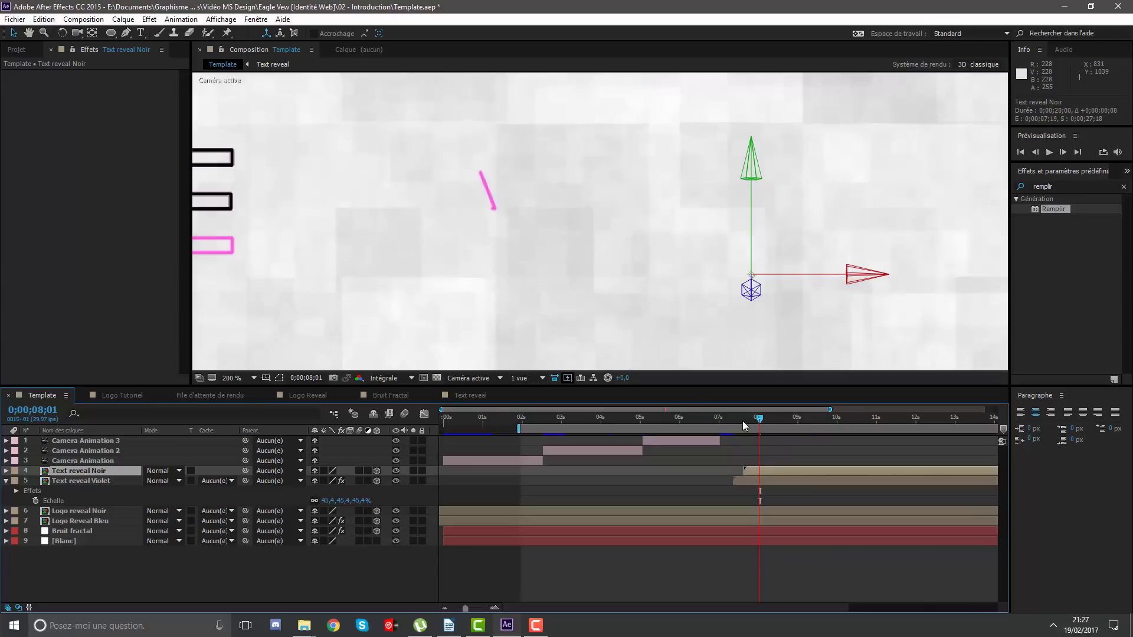
scroll(401, 236, left, 4)
scroll(433, 245, left, 1)
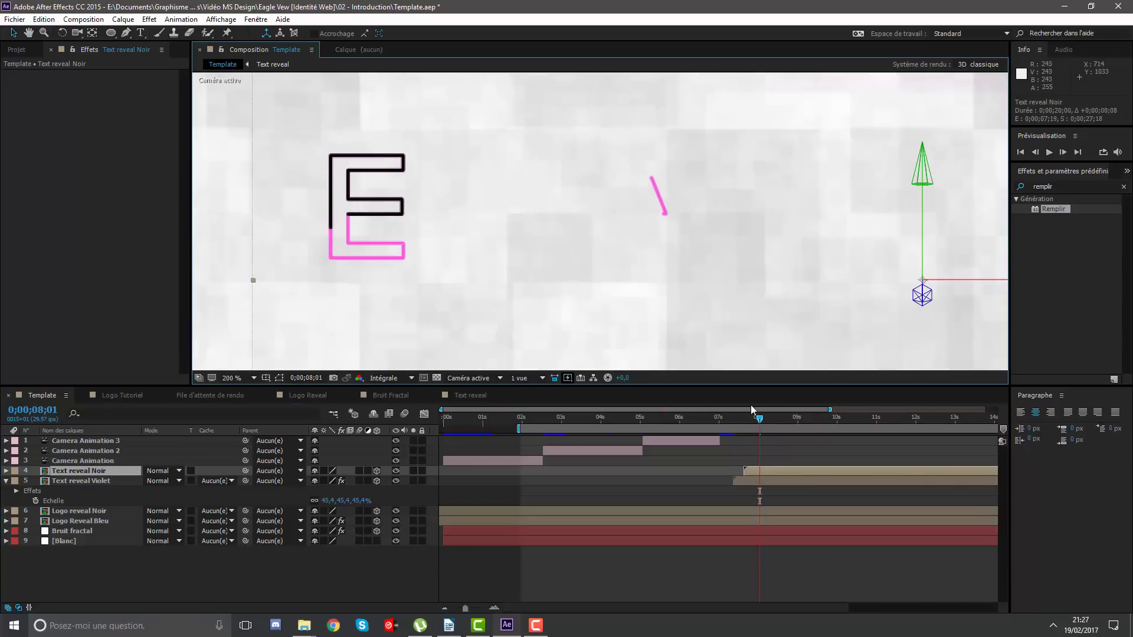
drag(759, 468, 755, 469)
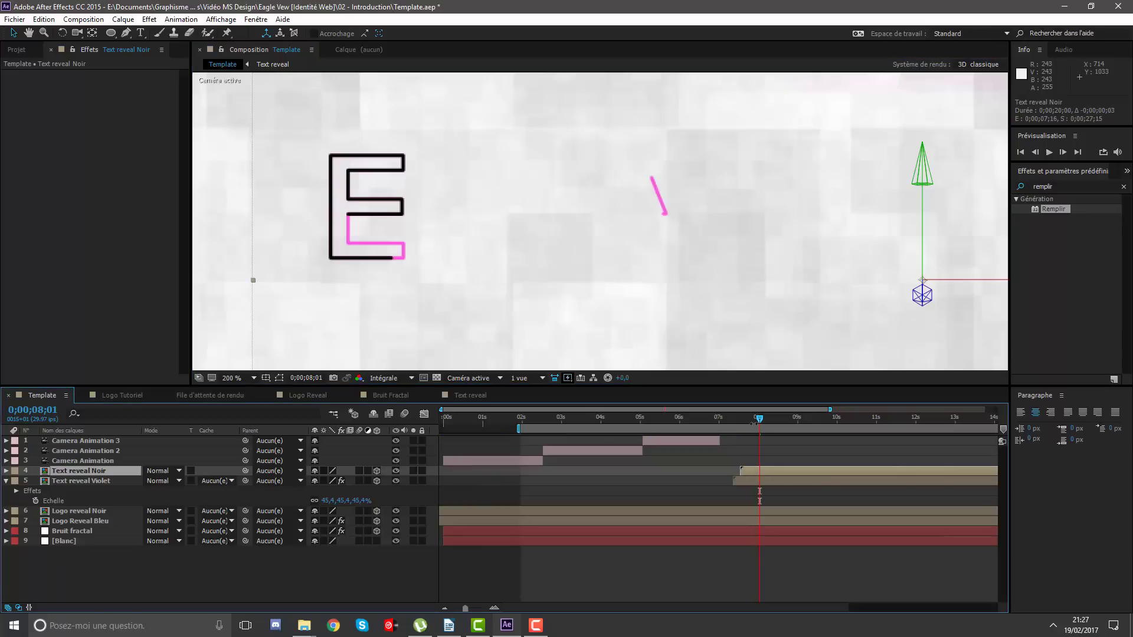
drag(756, 418, 795, 420)
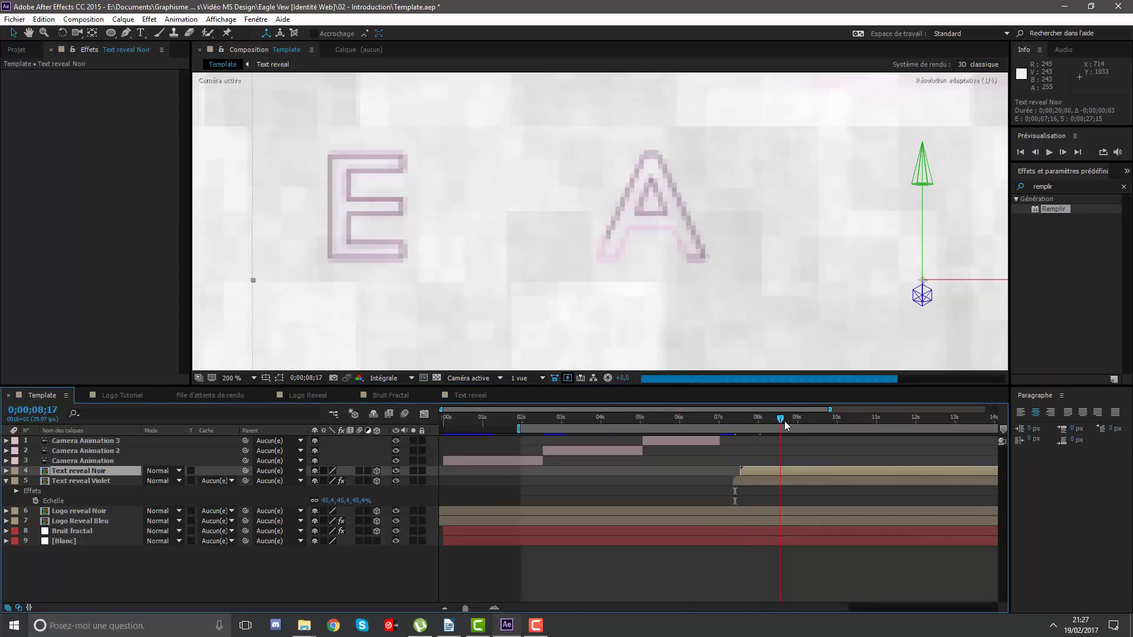
Fit the composition in the viewer and nudge Text reveal Violet slightly later.
scroll(736, 223, down, 1)
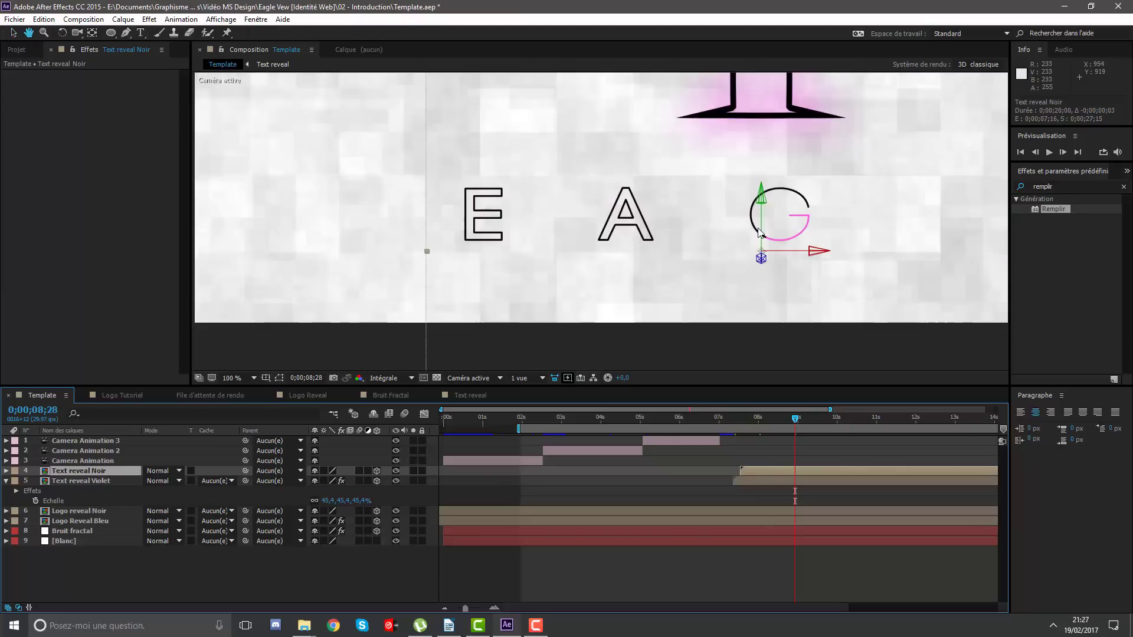
click(233, 378)
click(242, 405)
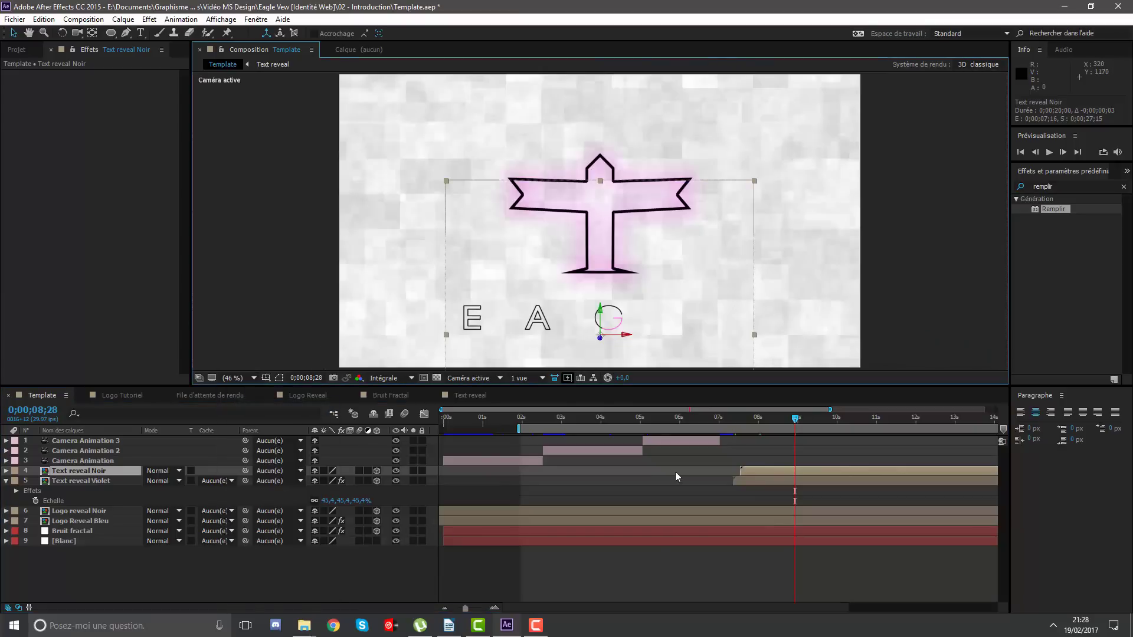
drag(748, 479, 750, 481)
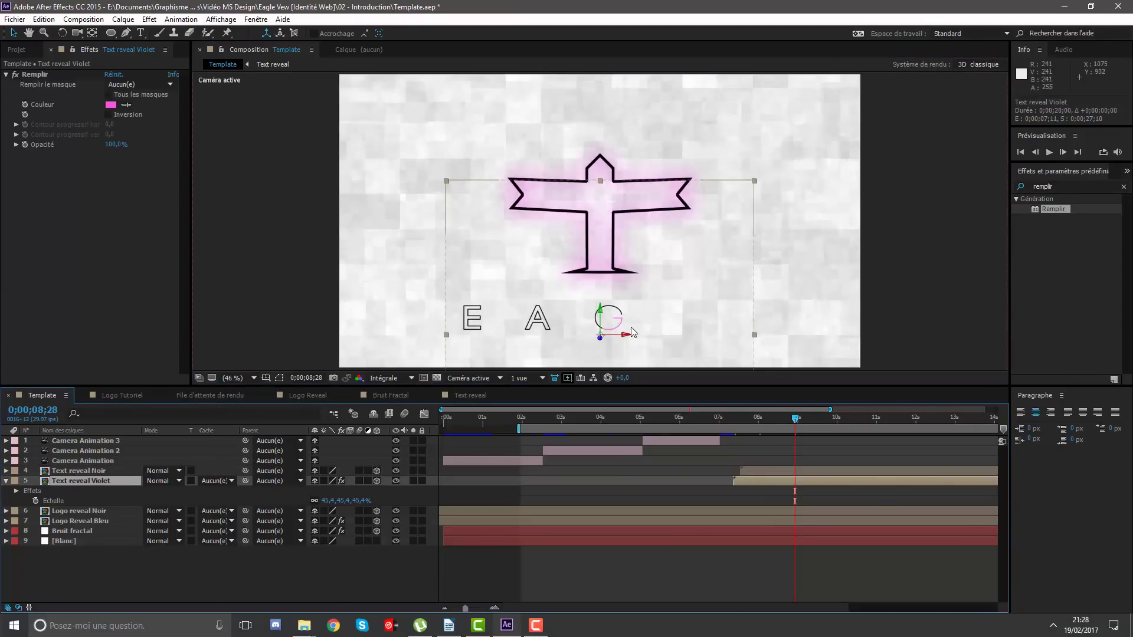
scroll(608, 325, up, 1)
drag(610, 324, 617, 279)
key(v)
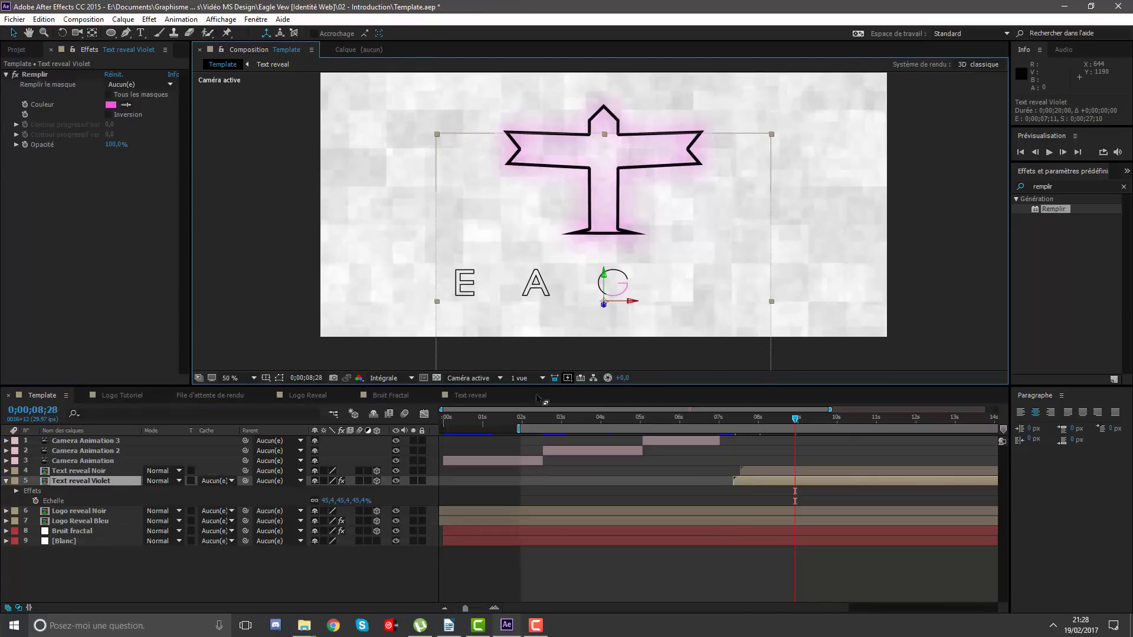
Change the Text reveal Violet fill from pink to a deeper violet.
click(110, 104)
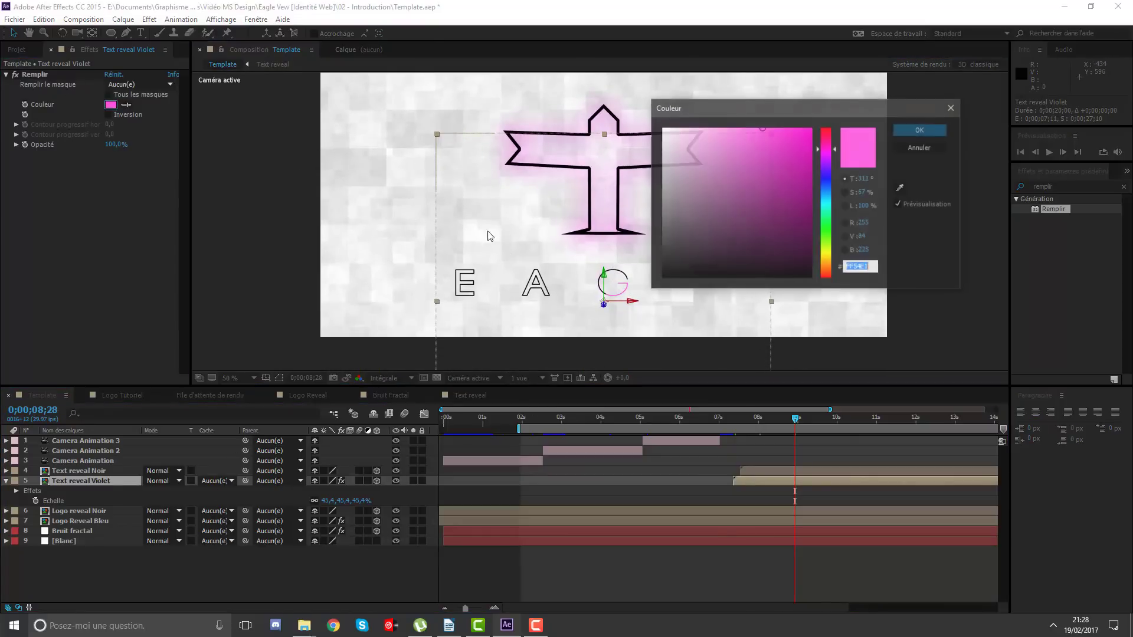
click(828, 157)
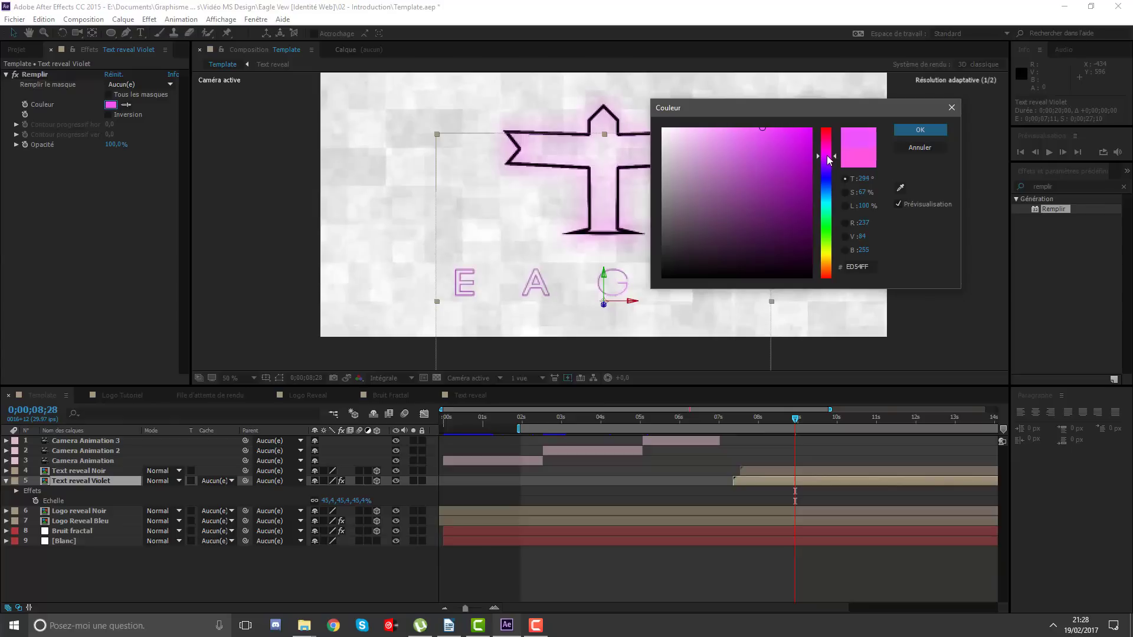
drag(829, 157, 829, 164)
click(903, 131)
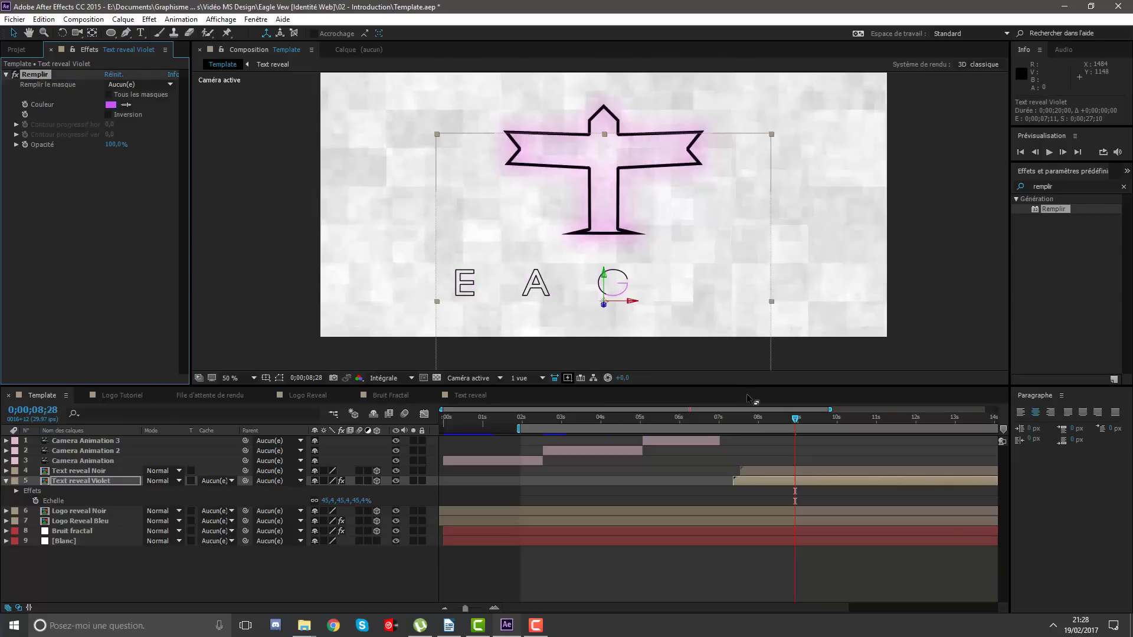
click(83, 523)
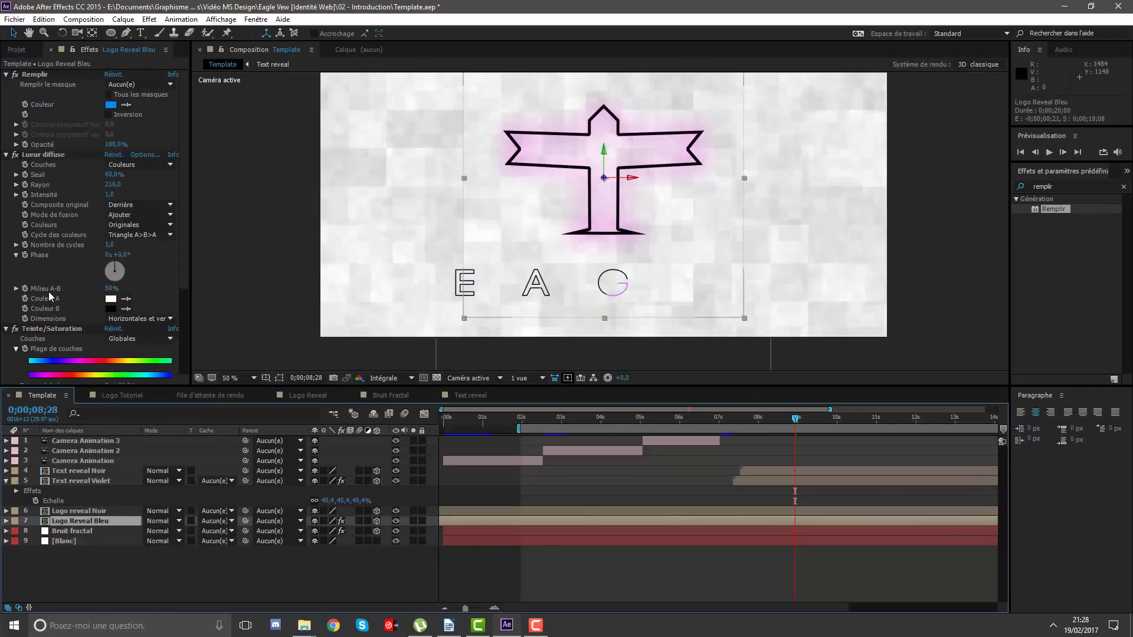
Copy Lueur diffuse from Logo Reveal Bleu and paste it onto Text reveal Violet.
scroll(50, 297, down, 2)
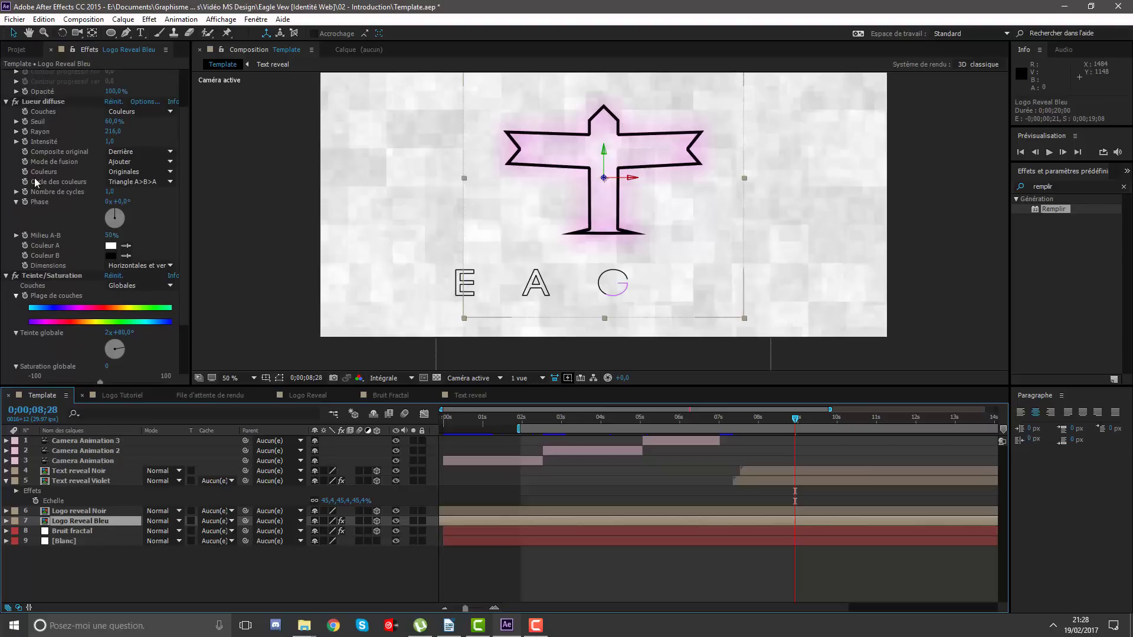
click(50, 111)
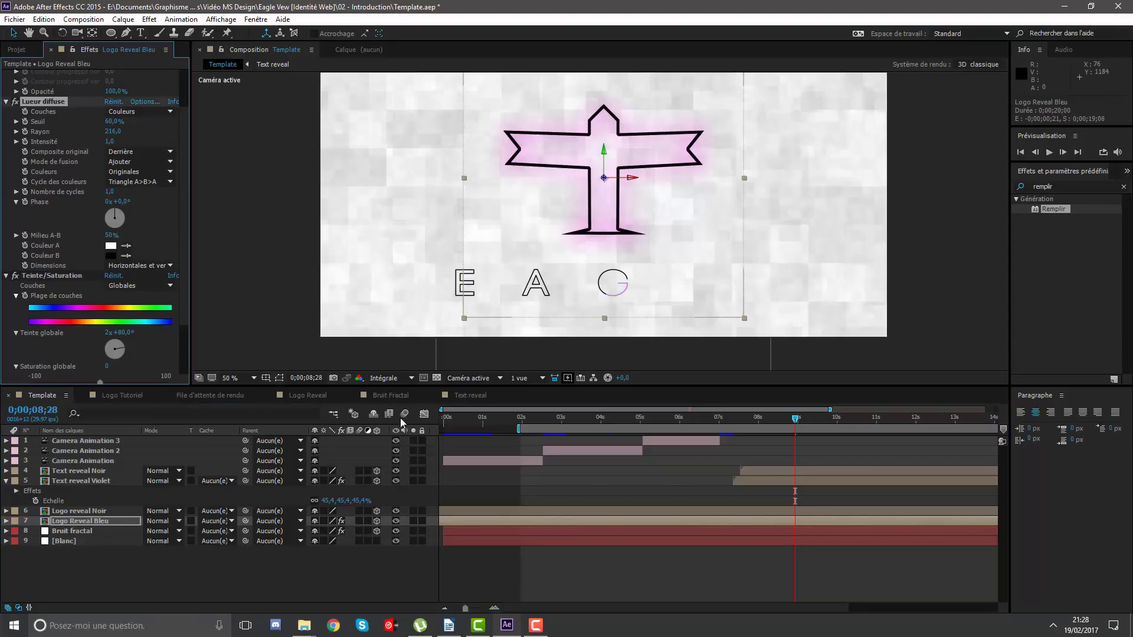
key(ctrl+c)
click(762, 481)
key(ctrl+v)
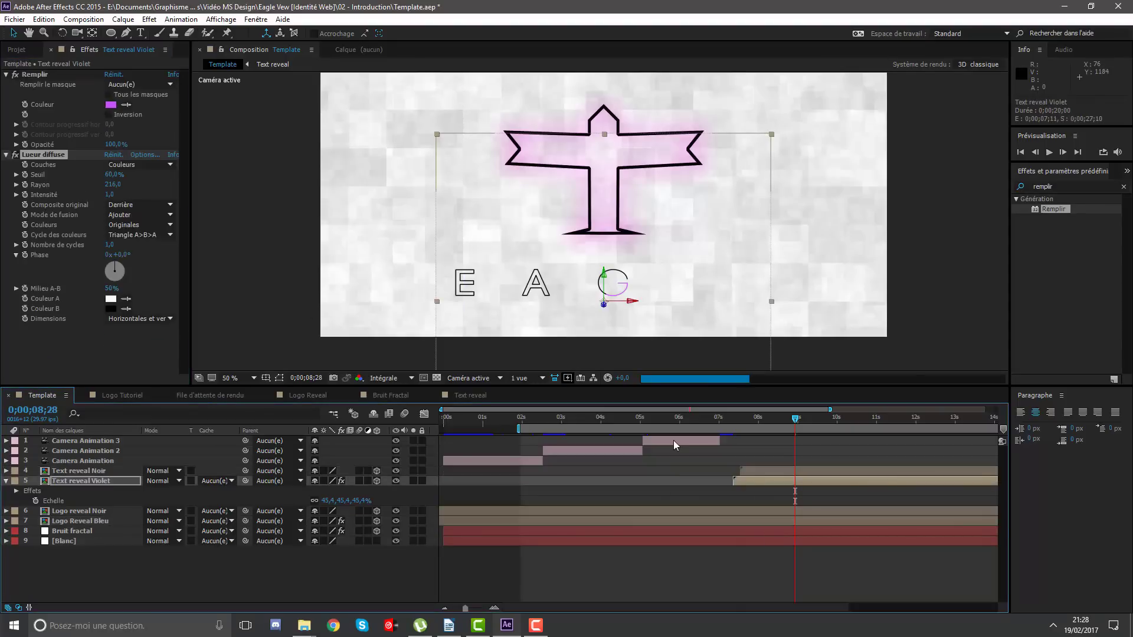
Toggle the pasted glow to compare it, then zoom back out to the full composition.
scroll(501, 271, up, 4)
mouse_move(460, 289)
mouse_down()
mouse_move(555, 156)
mouse_move(624, 97)
mouse_up()
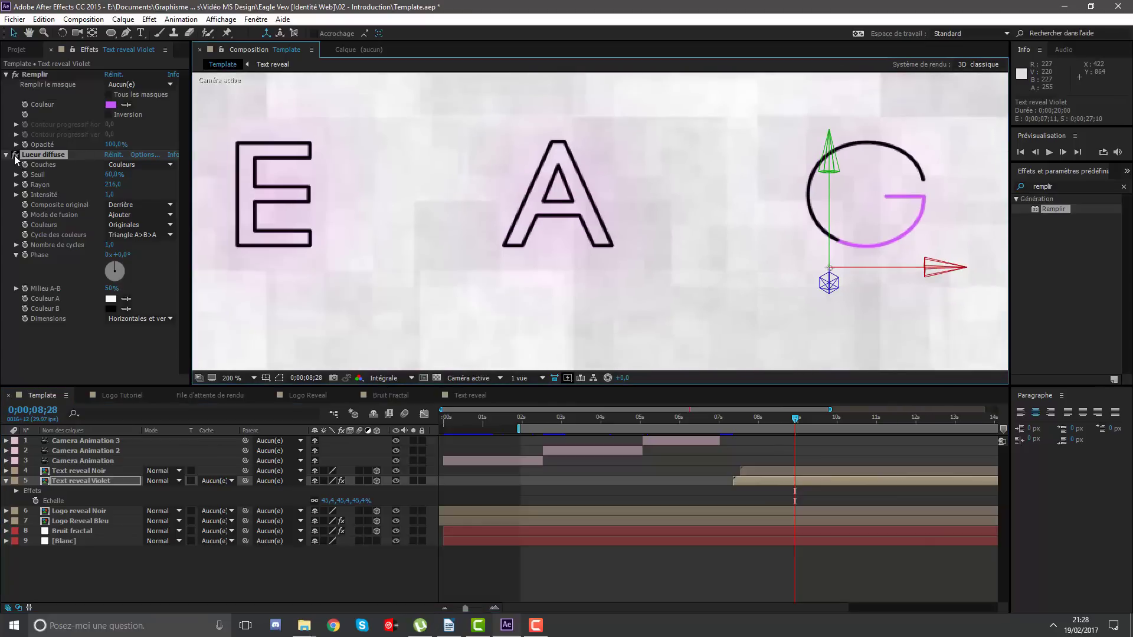
click(15, 156)
scroll(348, 215, down, 1)
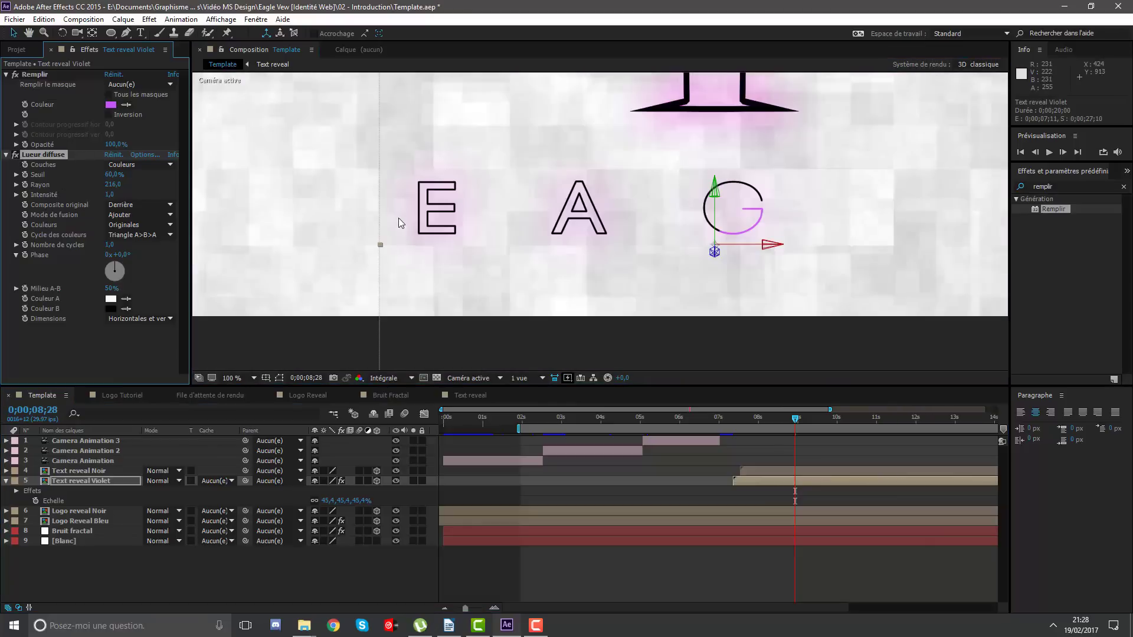
scroll(397, 217, down, 1)
click(230, 378)
click(263, 404)
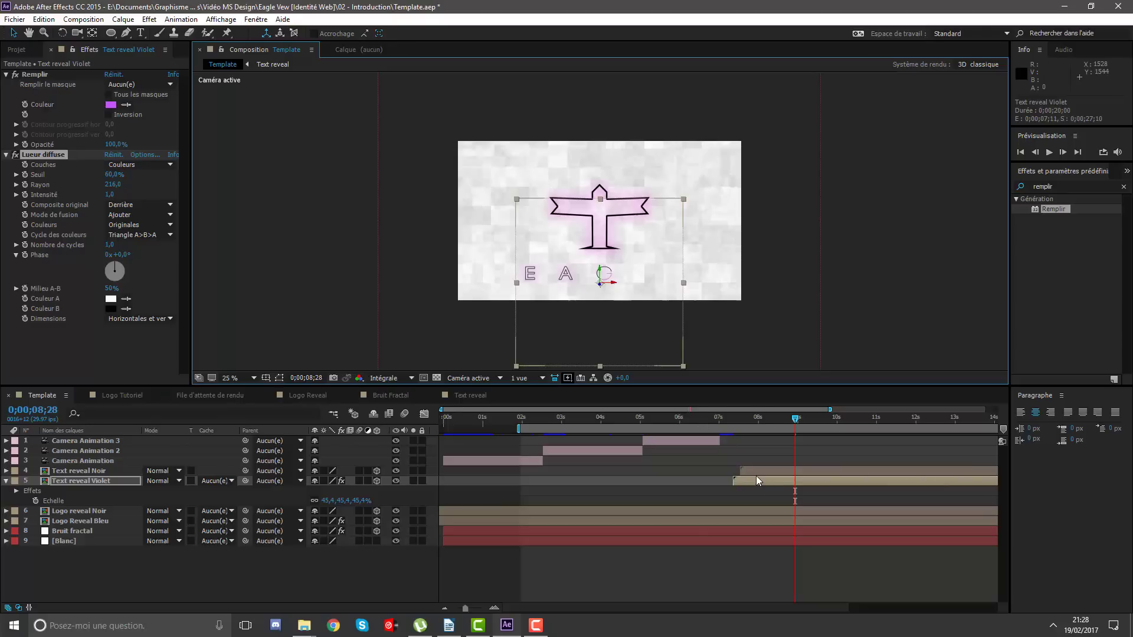
ctrl+click(771, 472)
Shift both Text reveal layers so they start just after 5 seconds.
drag(744, 469, 641, 469)
click(641, 421)
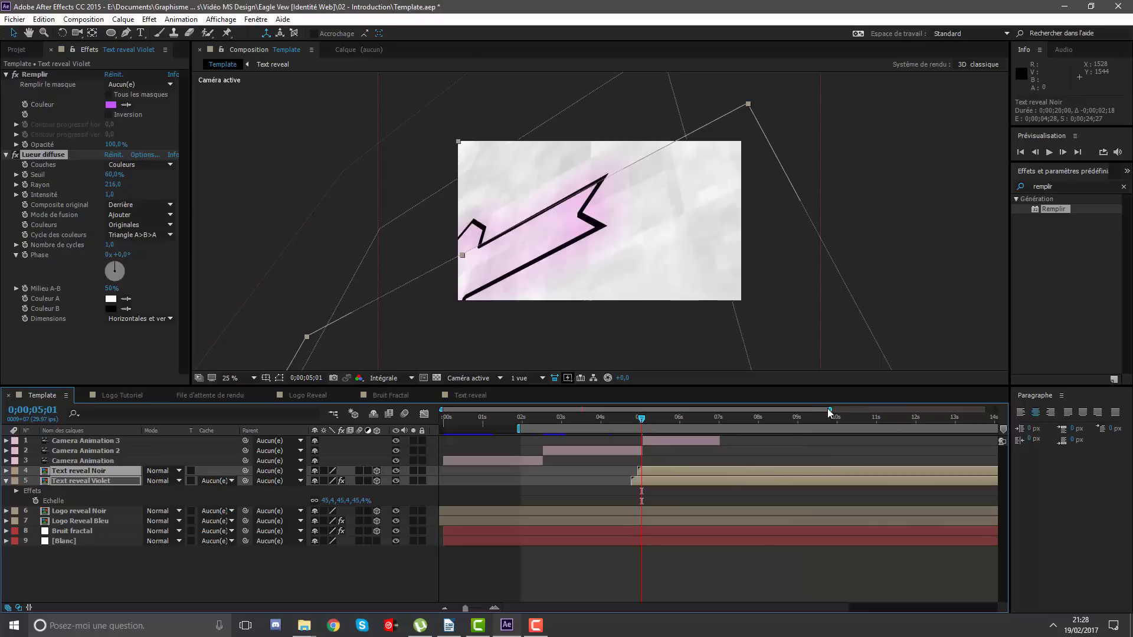
drag(829, 409, 663, 408)
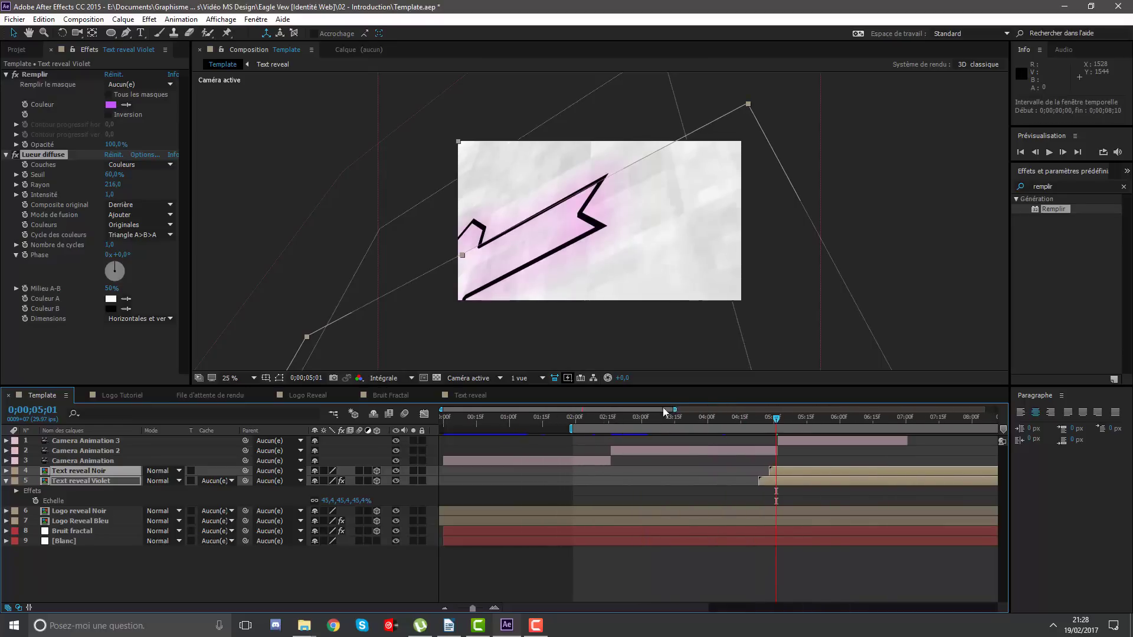
drag(558, 414, 620, 411)
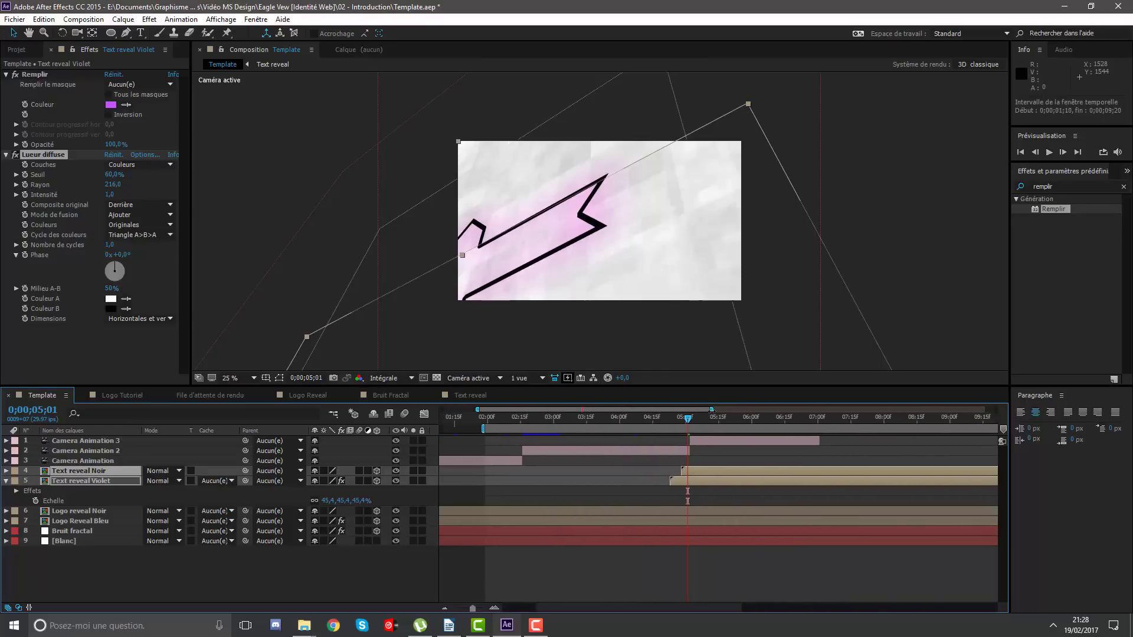
mouse_move(712, 409)
mouse_down()
mouse_move(609, 410)
mouse_move(620, 410)
mouse_up()
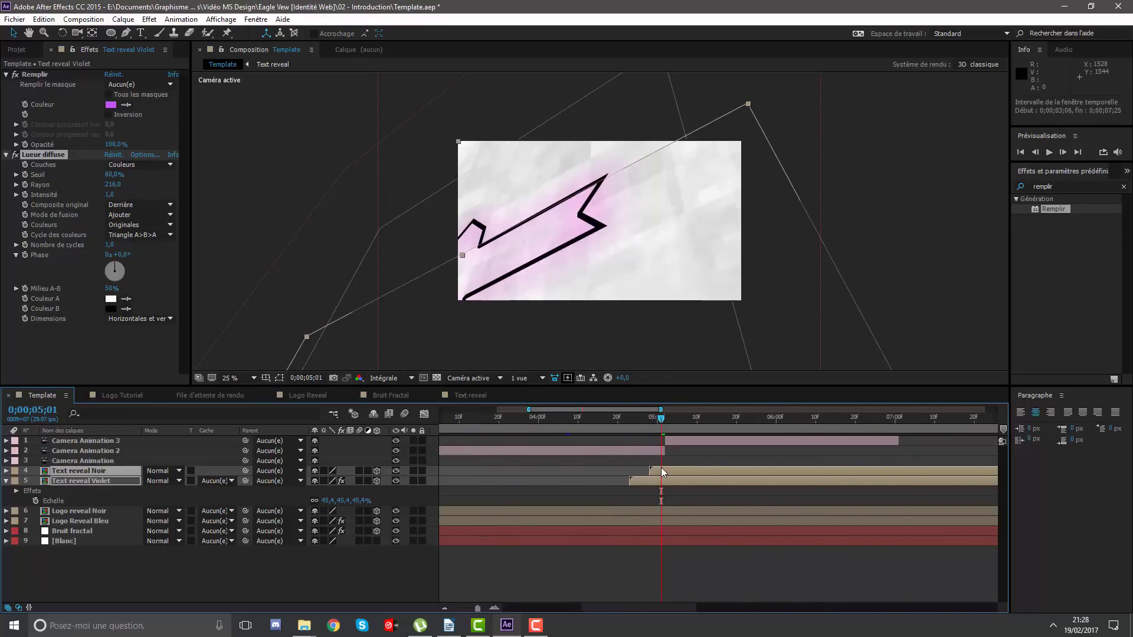
drag(663, 472, 688, 469)
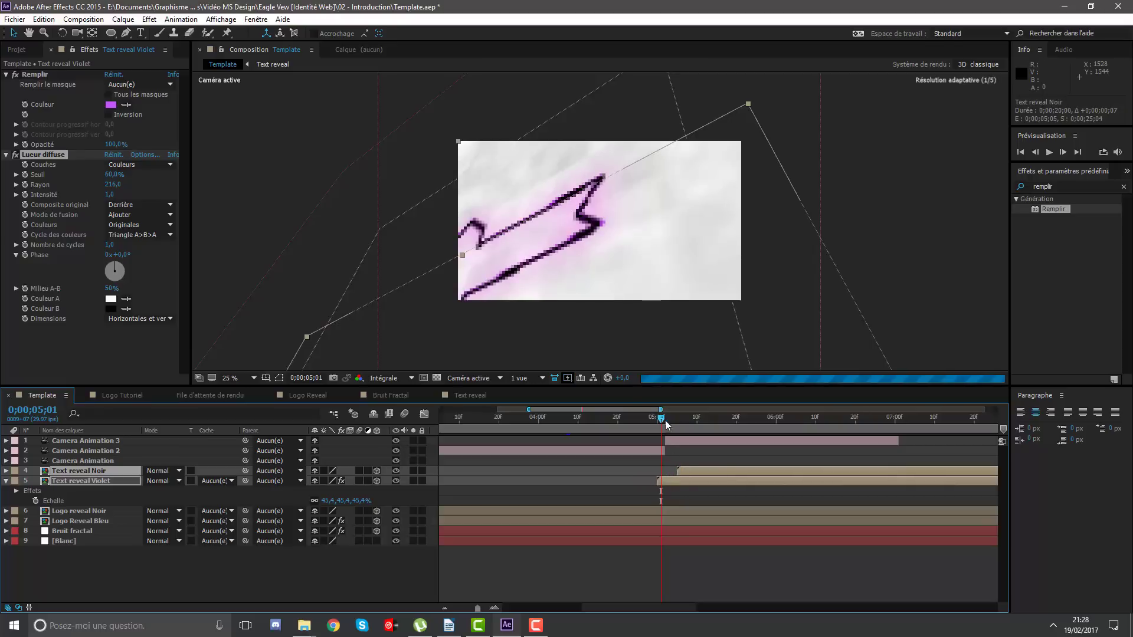
click(665, 419)
Clear Camera Animation 3's Position keyframes and key its Point of Interest at 0;00;05;02.
click(681, 440)
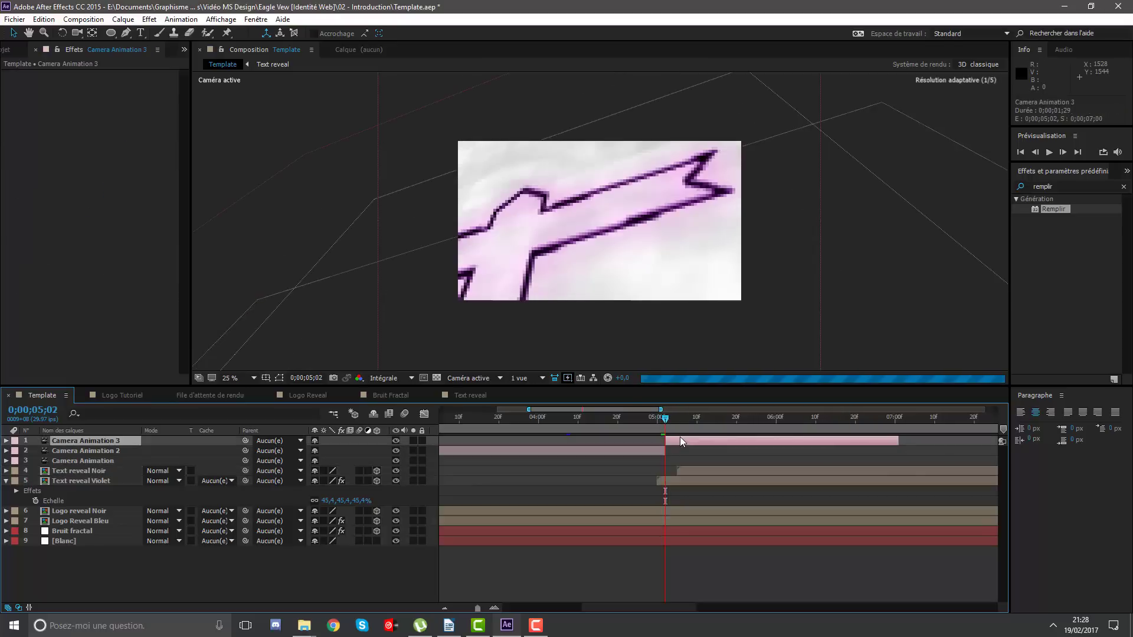
key(u)
key(u)
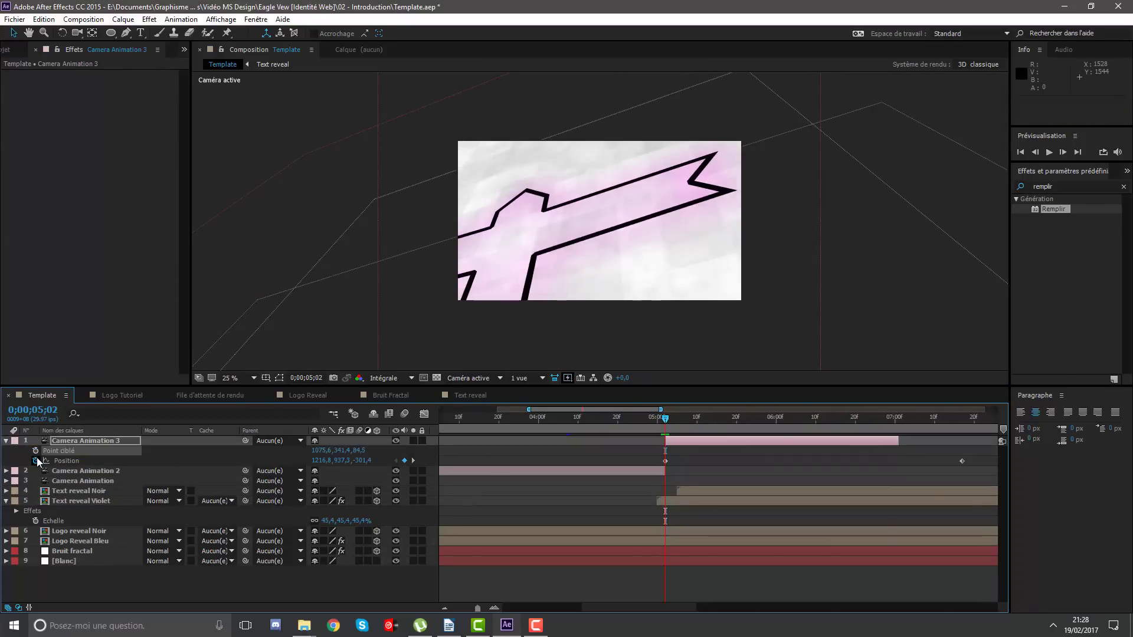
click(37, 460)
click(35, 451)
Key Camera Animation 3's position at 5;02 and orbit the camera to try new angles.
click(36, 461)
click(77, 33)
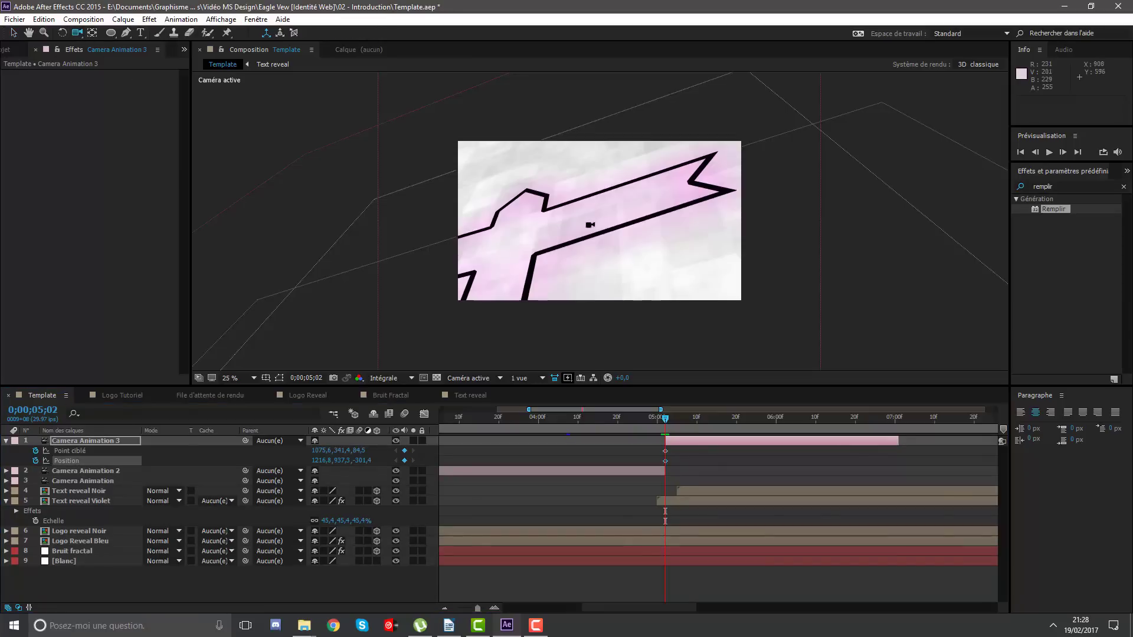
mouse_move(586, 227)
mouse_down()
mouse_move(593, 257)
mouse_move(642, 108)
mouse_move(584, 210)
mouse_move(632, 212)
mouse_up()
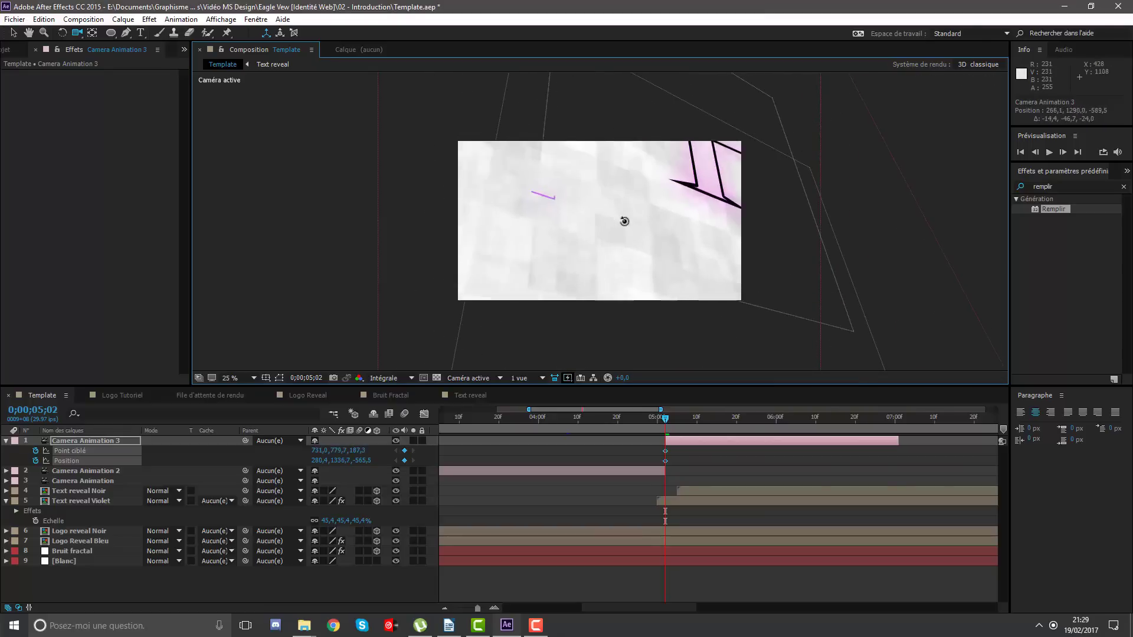
drag(632, 213, 625, 220)
click(234, 379)
click(242, 404)
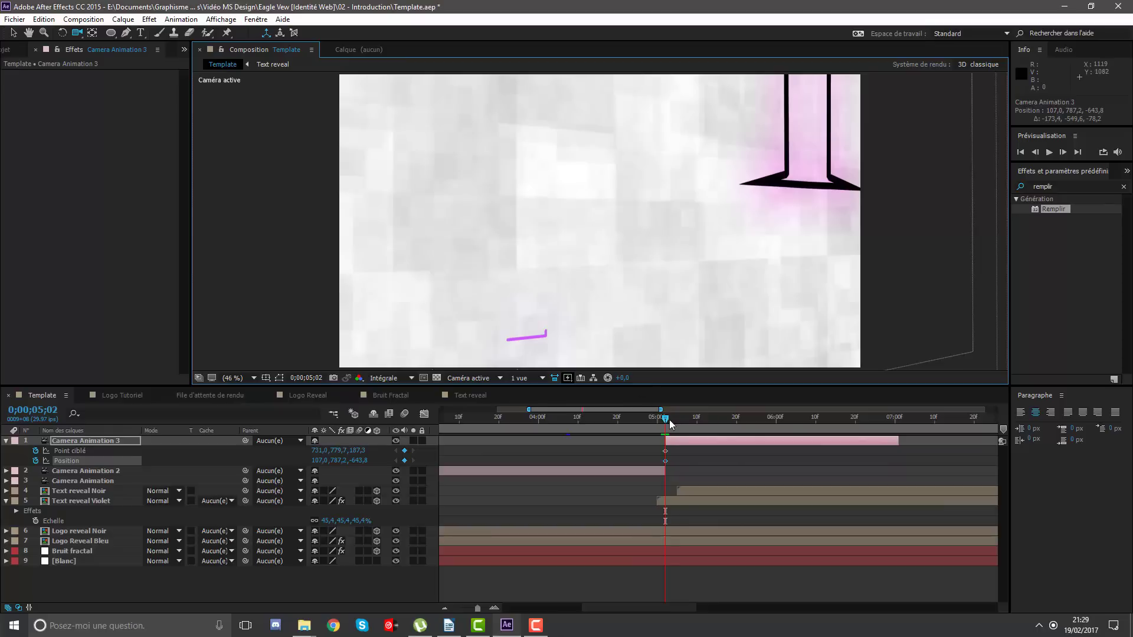
drag(669, 419, 704, 420)
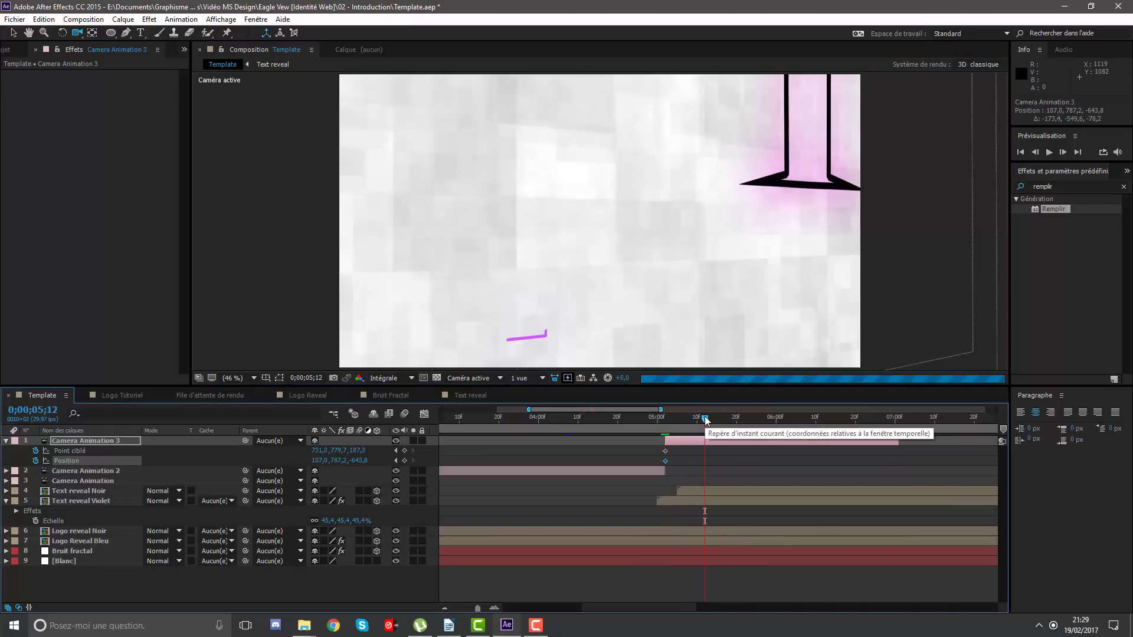
mouse_move(703, 258)
mouse_down()
mouse_move(630, 194)
mouse_move(599, 215)
mouse_up()
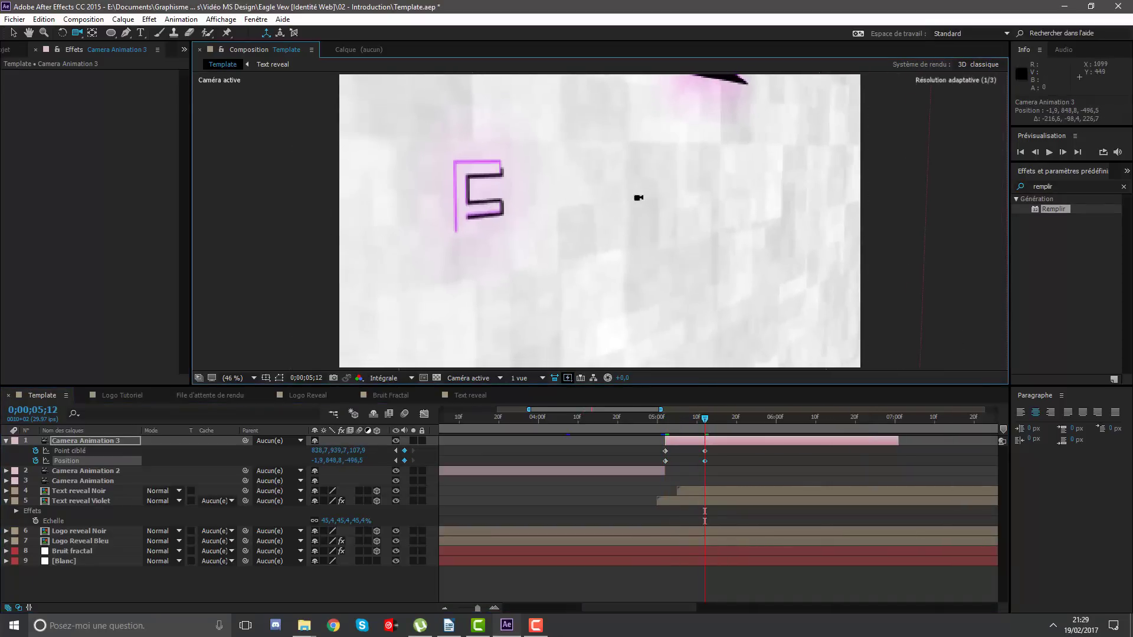
mouse_move(653, 187)
mouse_down()
mouse_move(684, 244)
mouse_move(695, 235)
mouse_up()
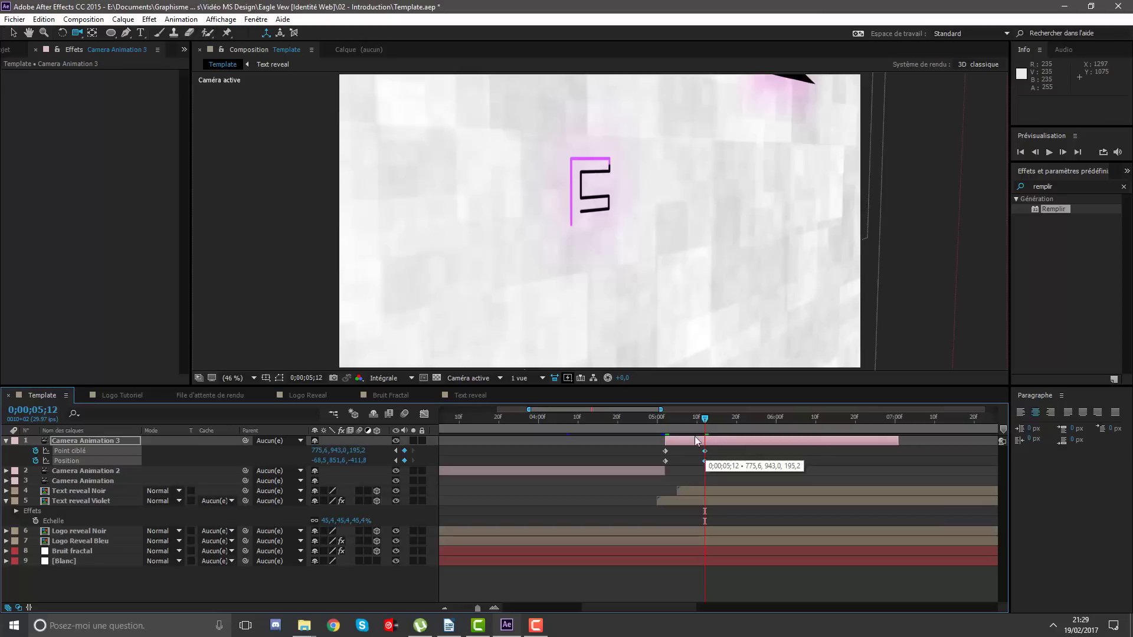
Delete the old camera keyframes, reselect the 5;02 keys, and move to 7;00.
key(Delete)
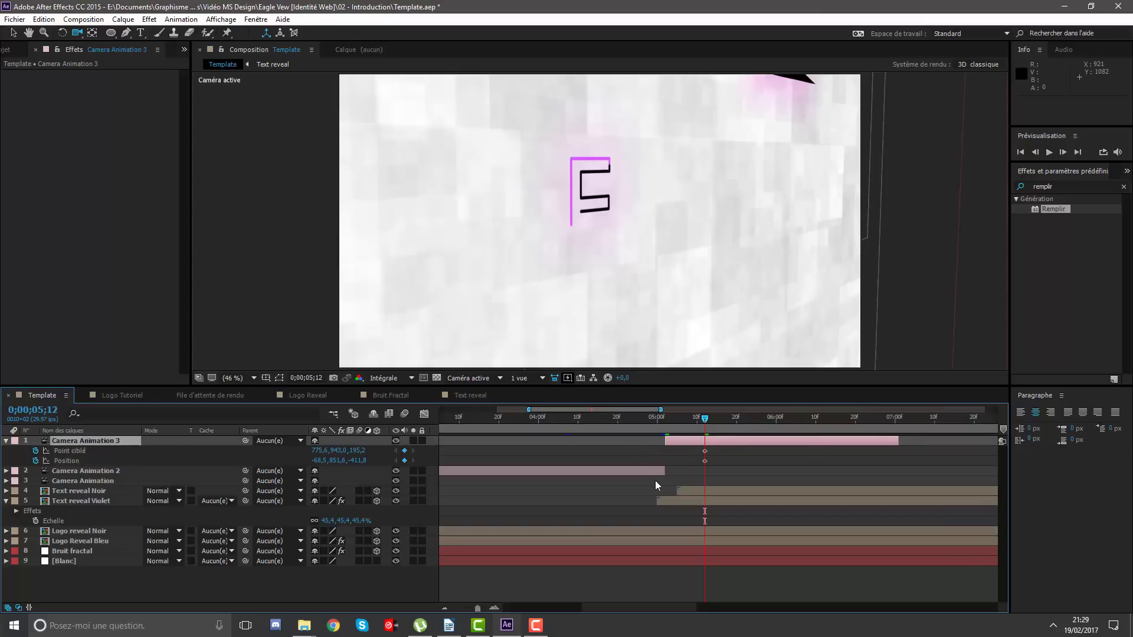
click(670, 420)
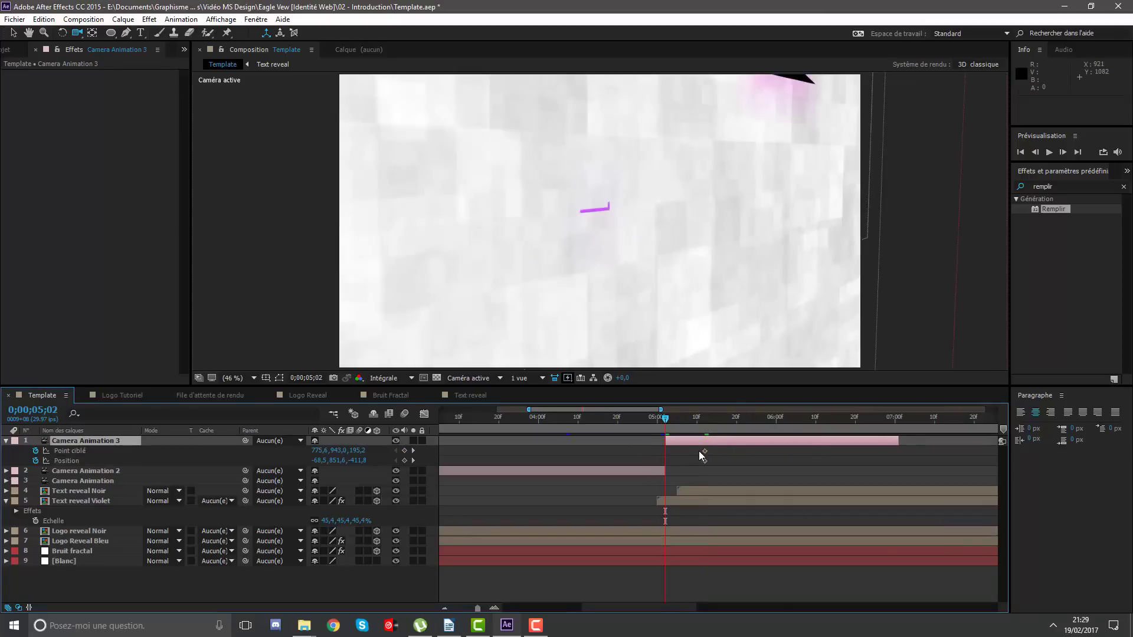
mouse_move(698, 450)
mouse_down()
mouse_move(710, 466)
mouse_move(666, 462)
mouse_up()
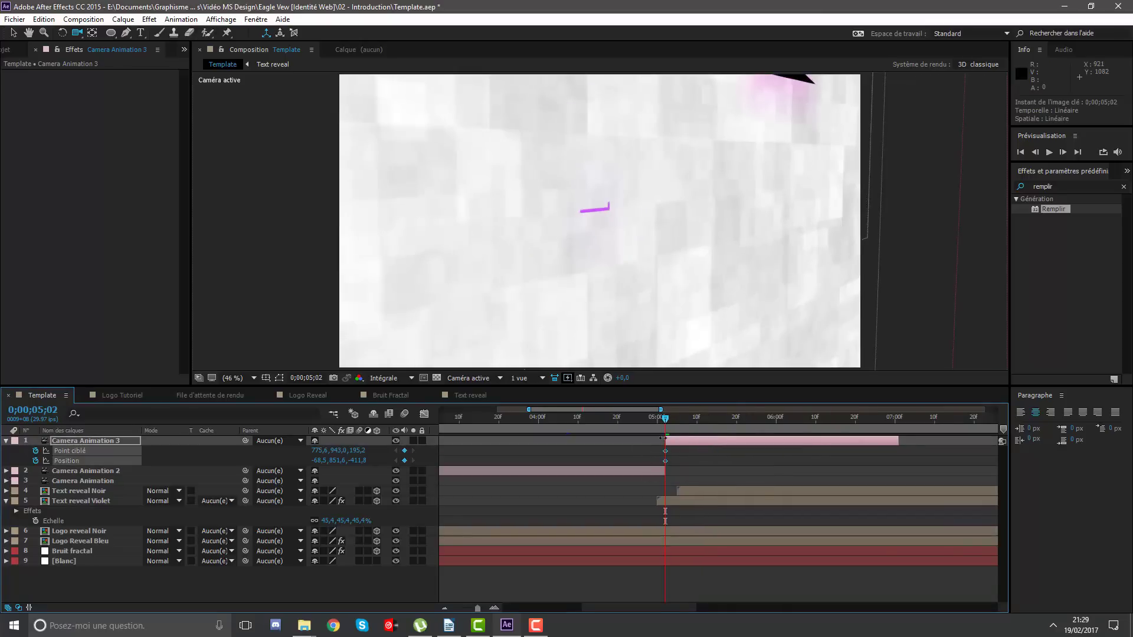
drag(893, 419, 899, 419)
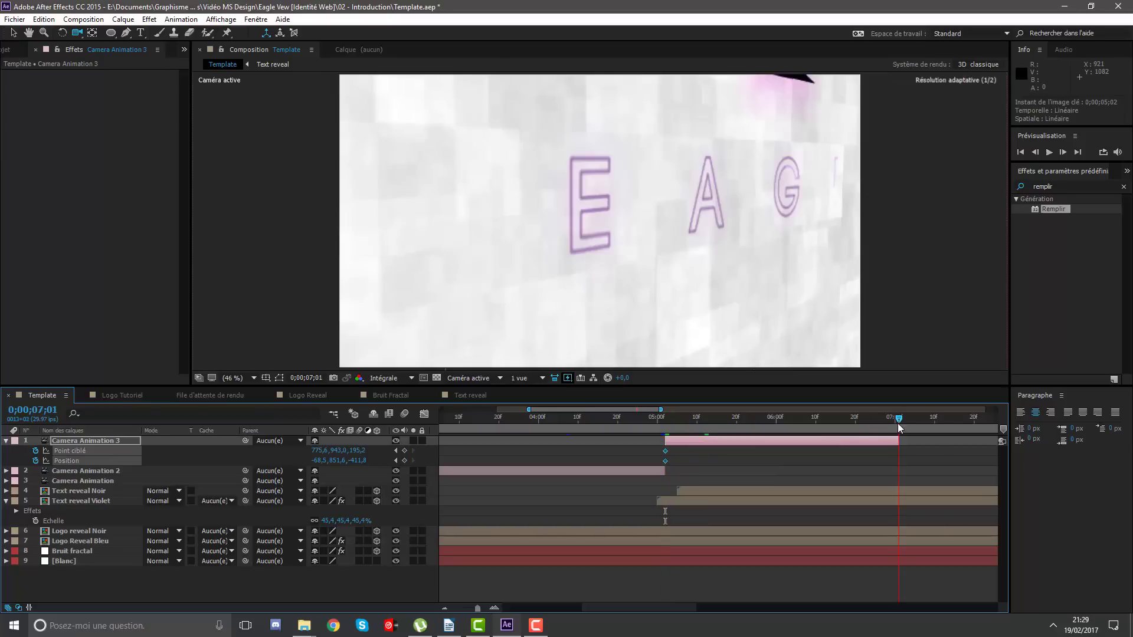
key(Page_Up)
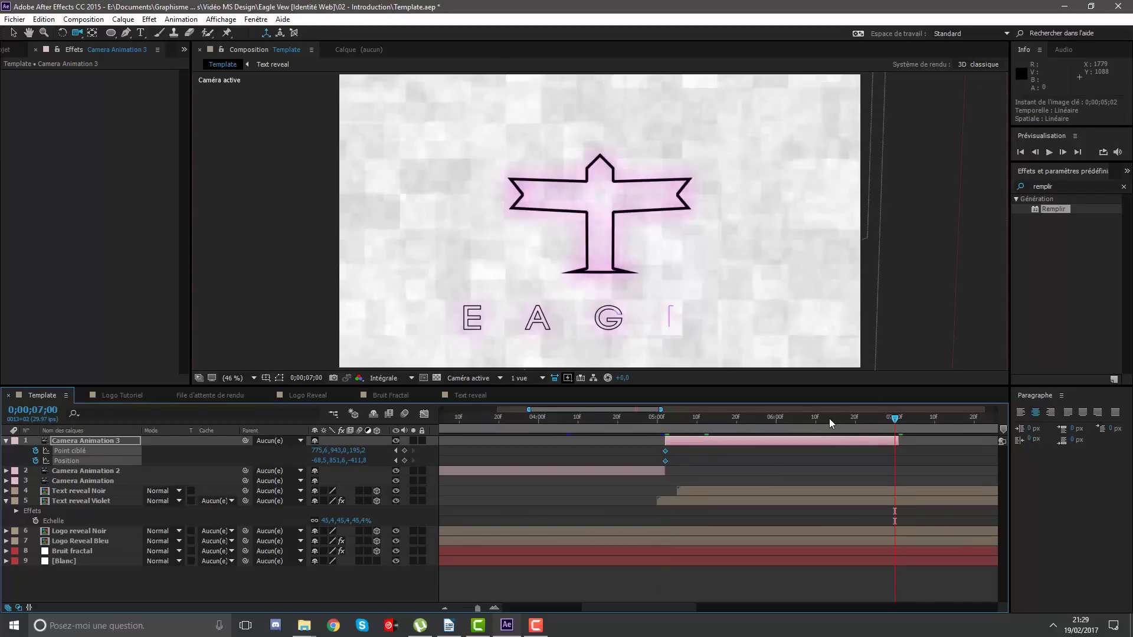
Reframe the camera across the EAGLE letters at 7;00 and preview the sweep.
mouse_move(746, 218)
mouse_down()
mouse_move(556, 246)
mouse_move(680, 151)
mouse_move(534, 207)
mouse_up()
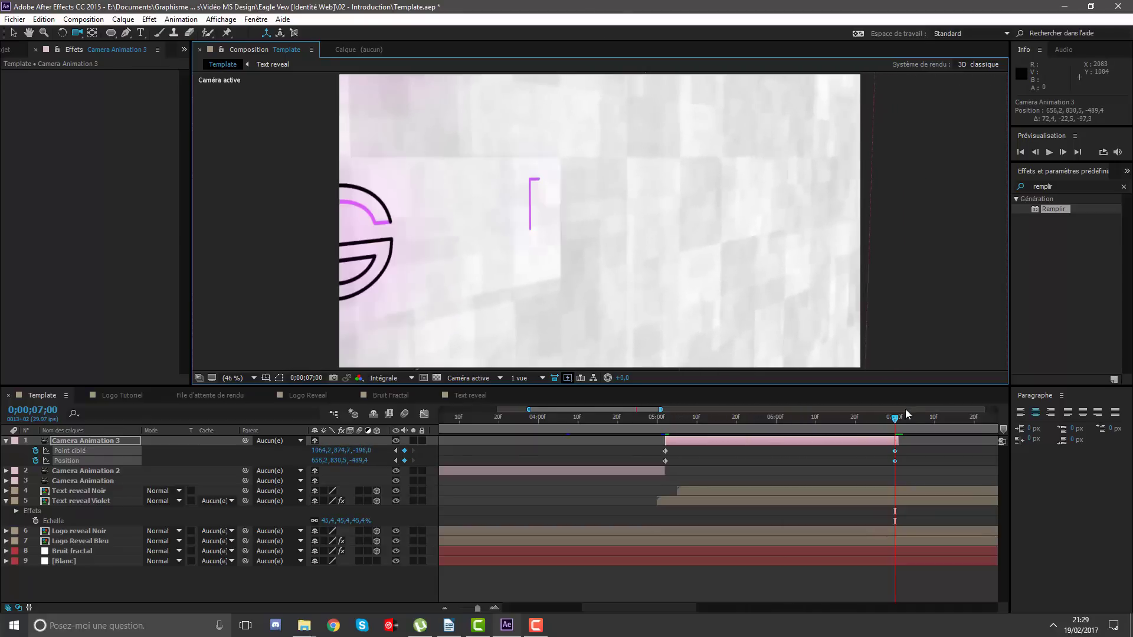
click(887, 417)
mouse_move(886, 418)
mouse_down()
mouse_move(708, 427)
mouse_move(879, 416)
mouse_up()
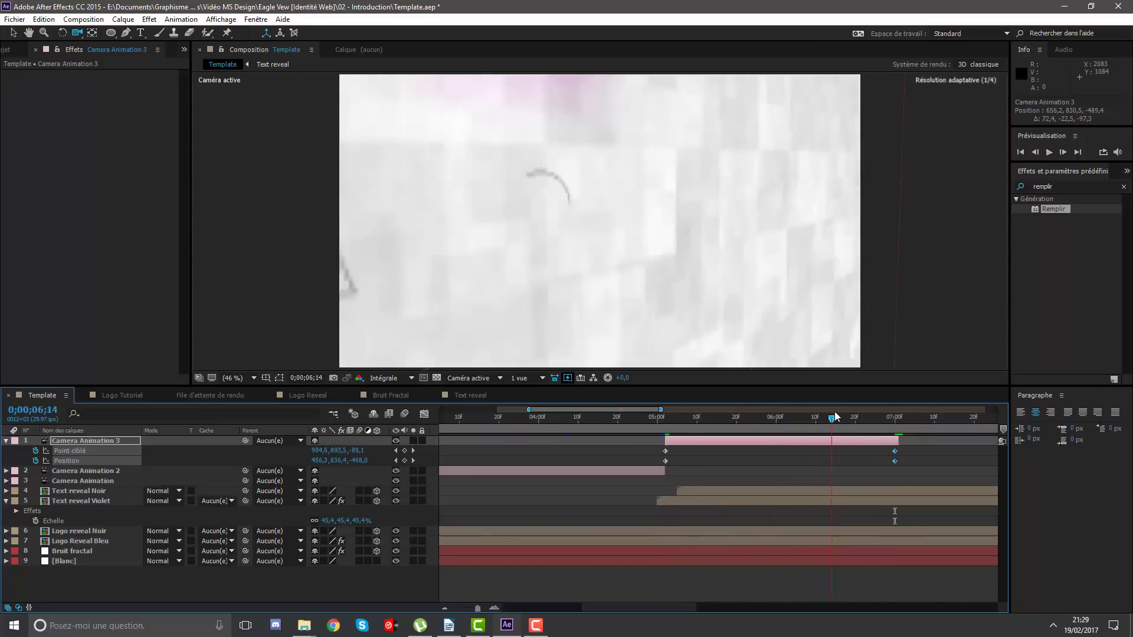
drag(879, 416, 832, 417)
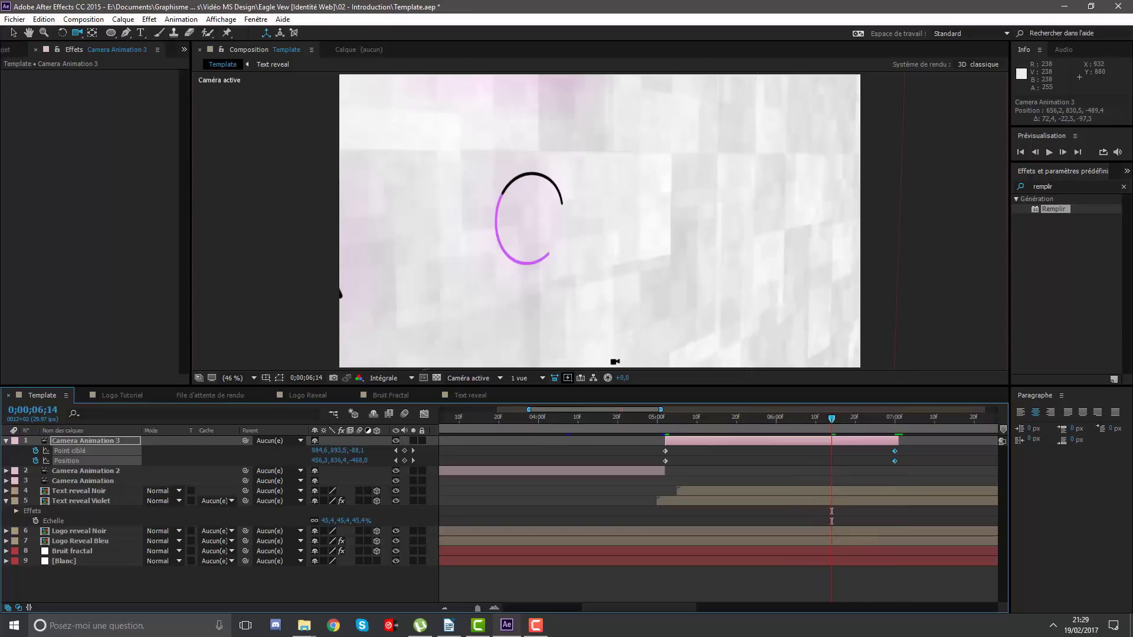
click(694, 492)
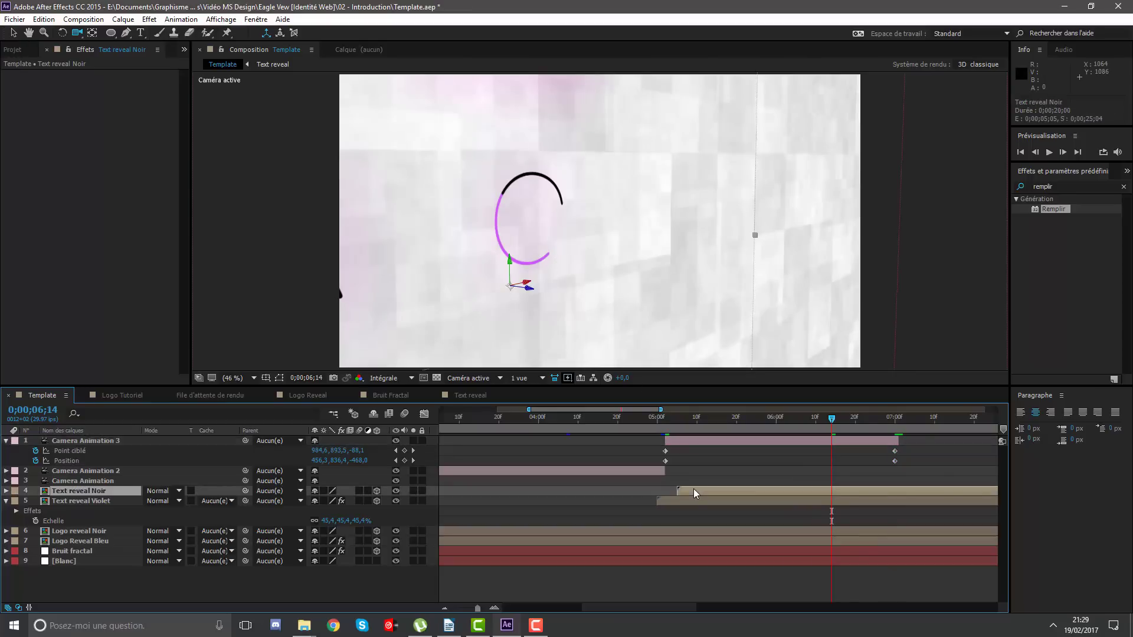
Open the Text reveal precomp and pull the Trait Fin keyframe earlier, checking it in Template.
double_click(694, 491)
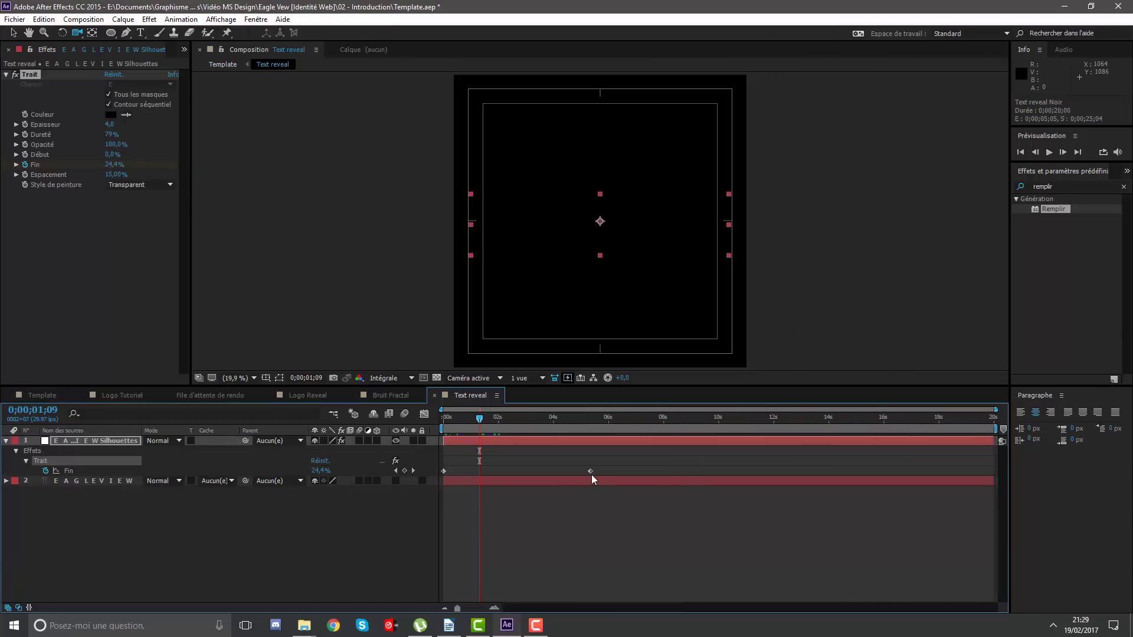
drag(590, 471, 565, 473)
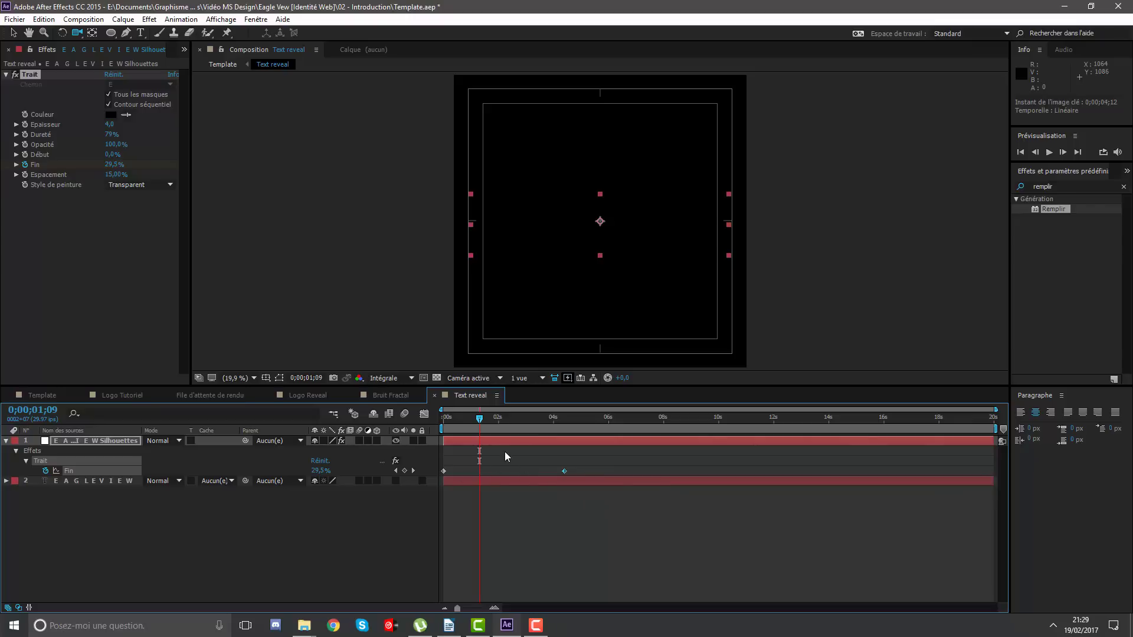
click(39, 395)
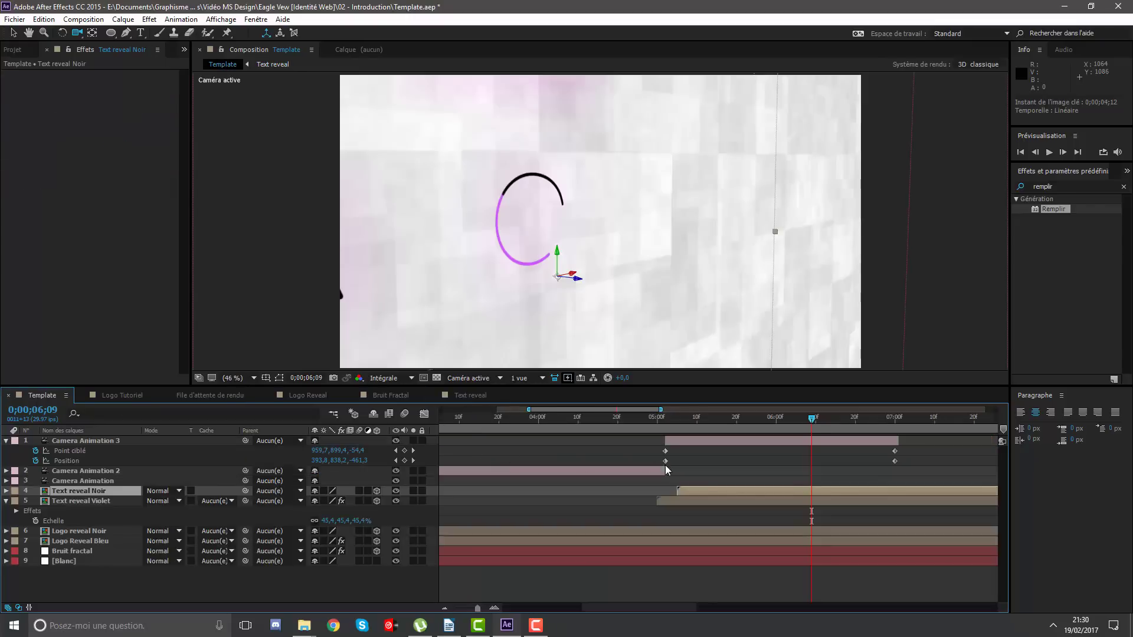
mouse_move(817, 419)
mouse_down()
mouse_move(874, 421)
mouse_move(785, 419)
mouse_up()
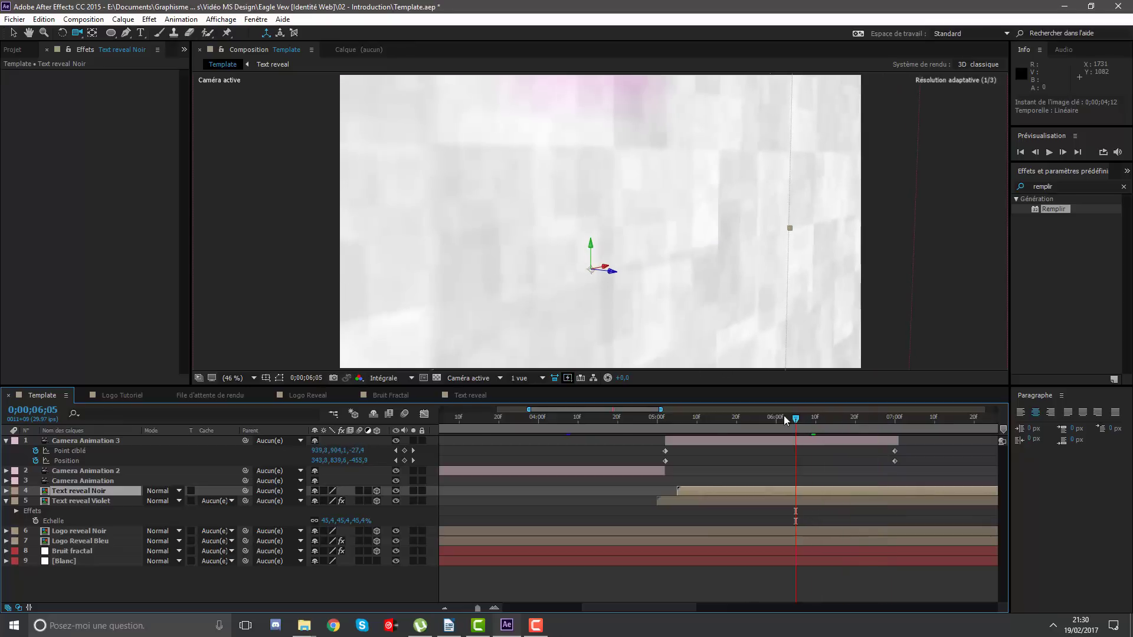
click(470, 395)
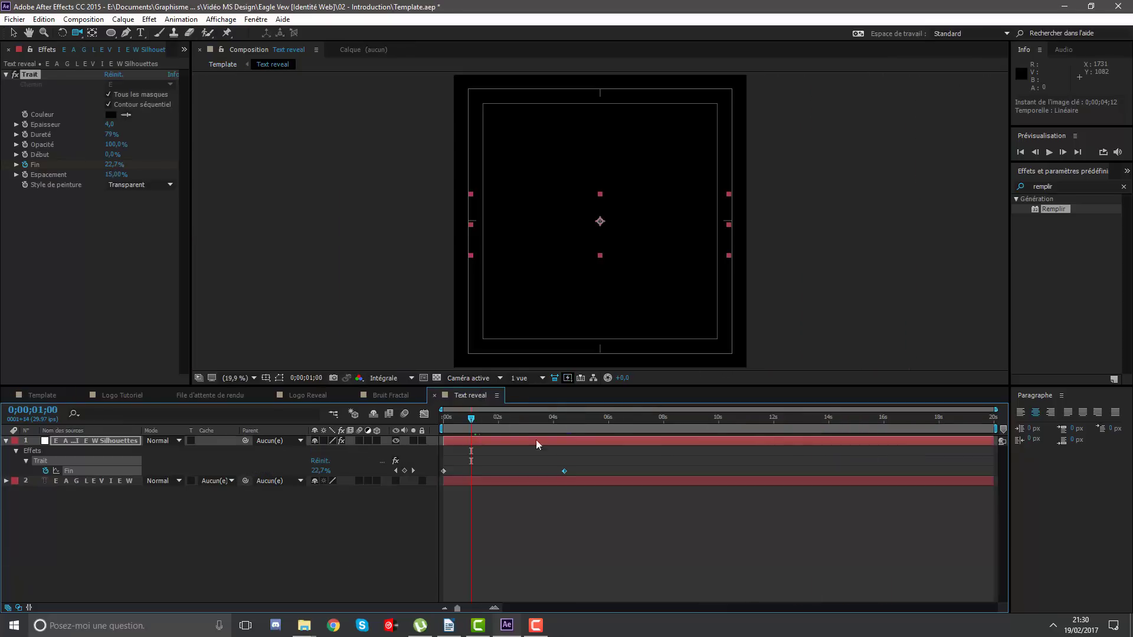
click(555, 471)
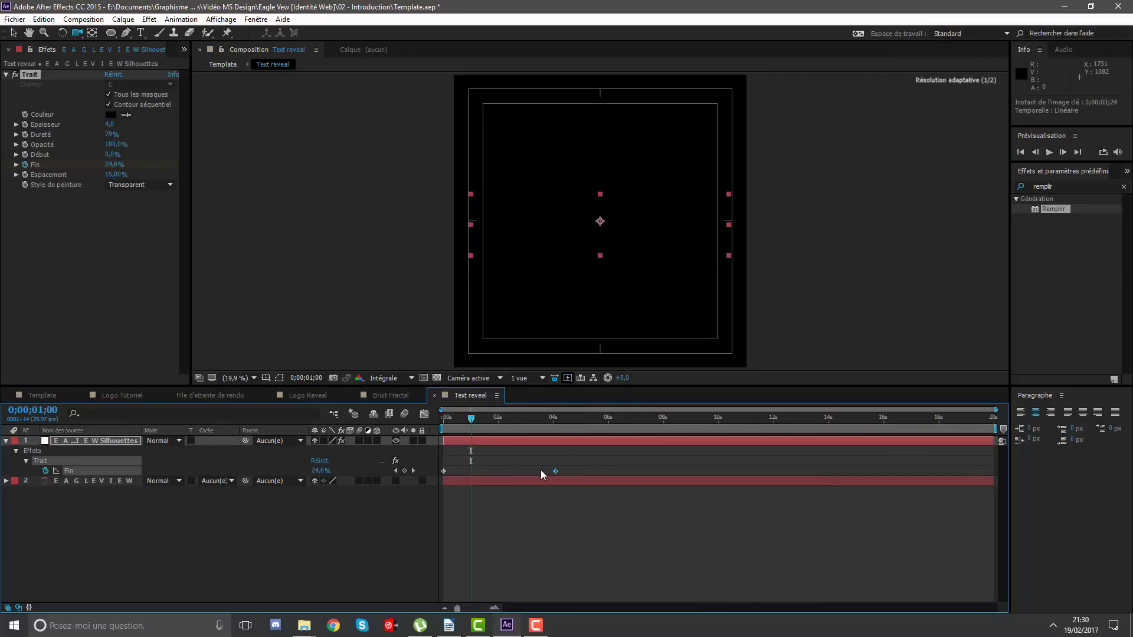
Preview the letter reveal in Template from about 5;08 through 6;28.
click(29, 394)
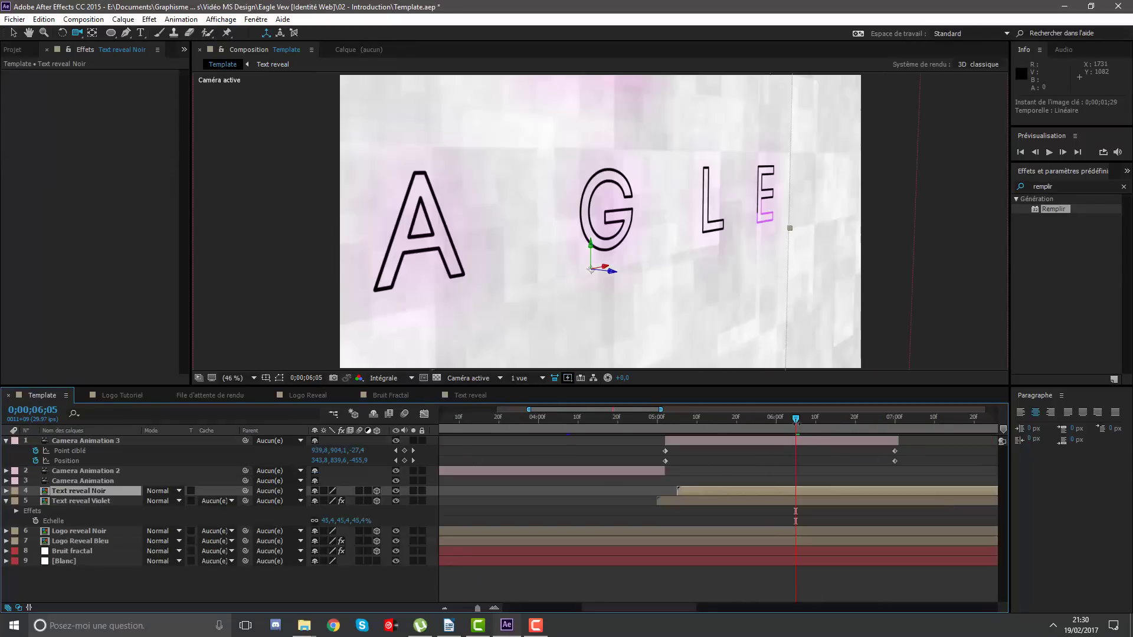
mouse_move(785, 419)
mouse_down()
mouse_move(695, 425)
mouse_move(741, 418)
mouse_up()
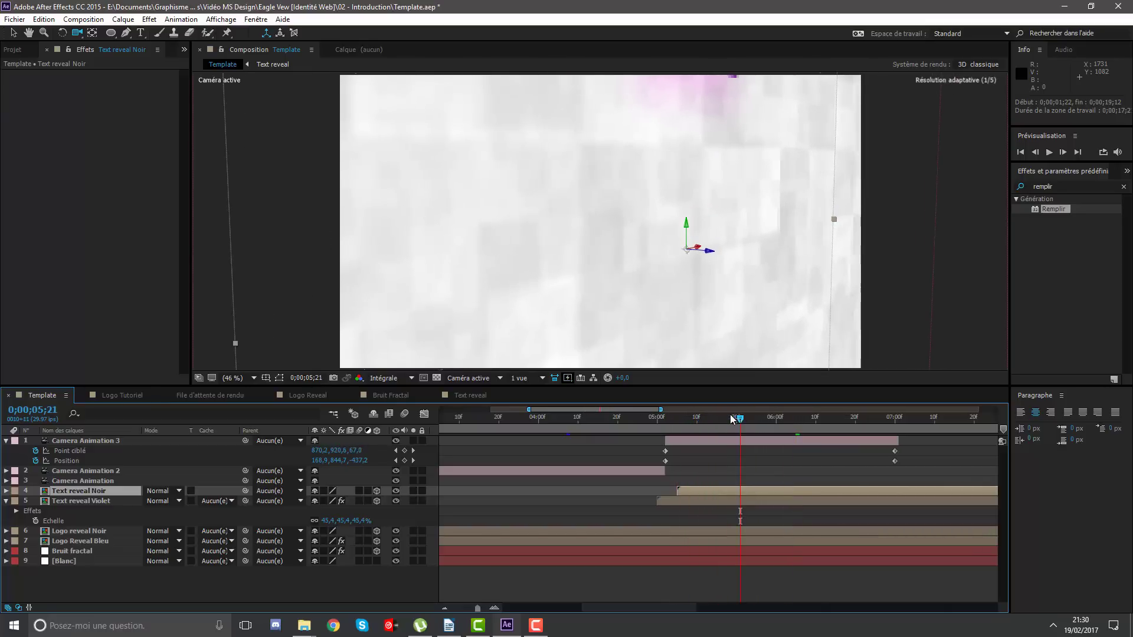
drag(732, 419, 709, 420)
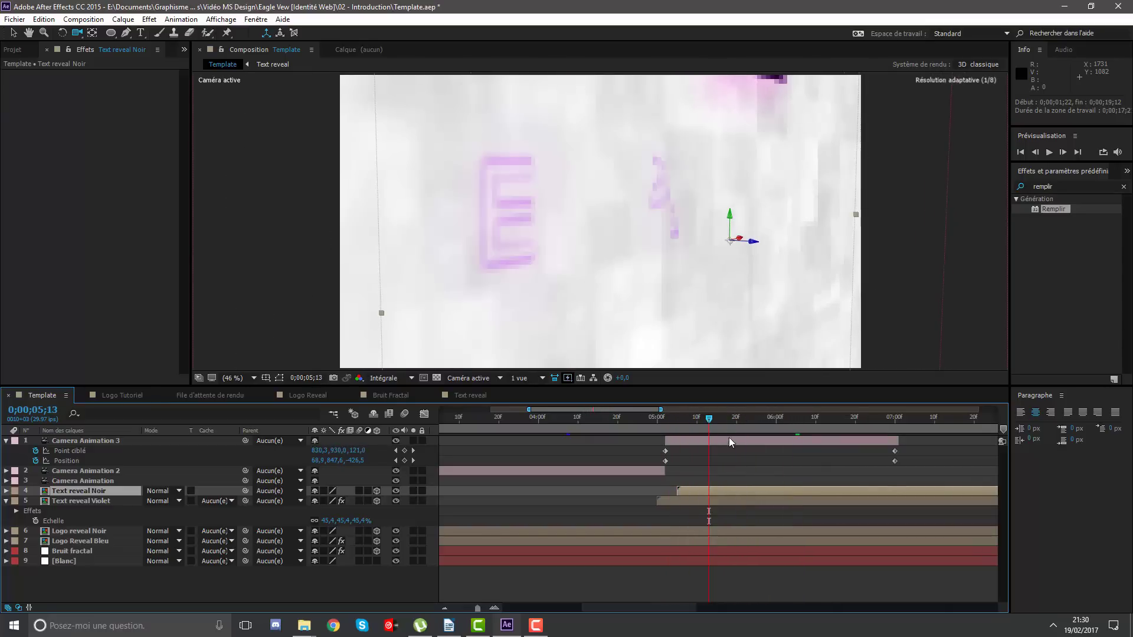
click(738, 458)
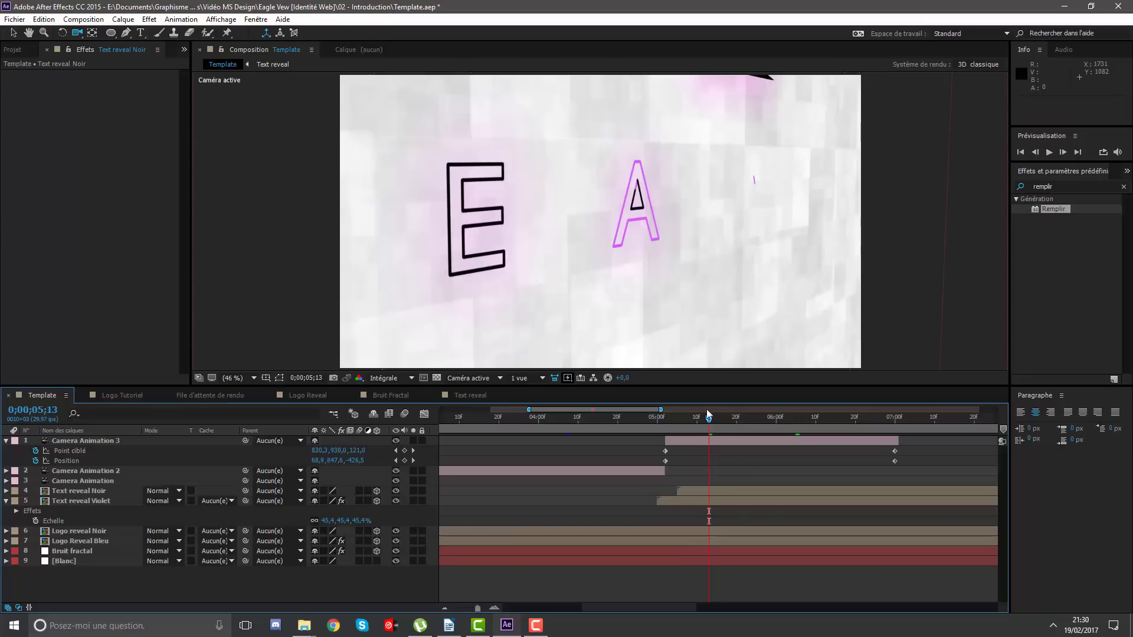
drag(708, 415, 897, 438)
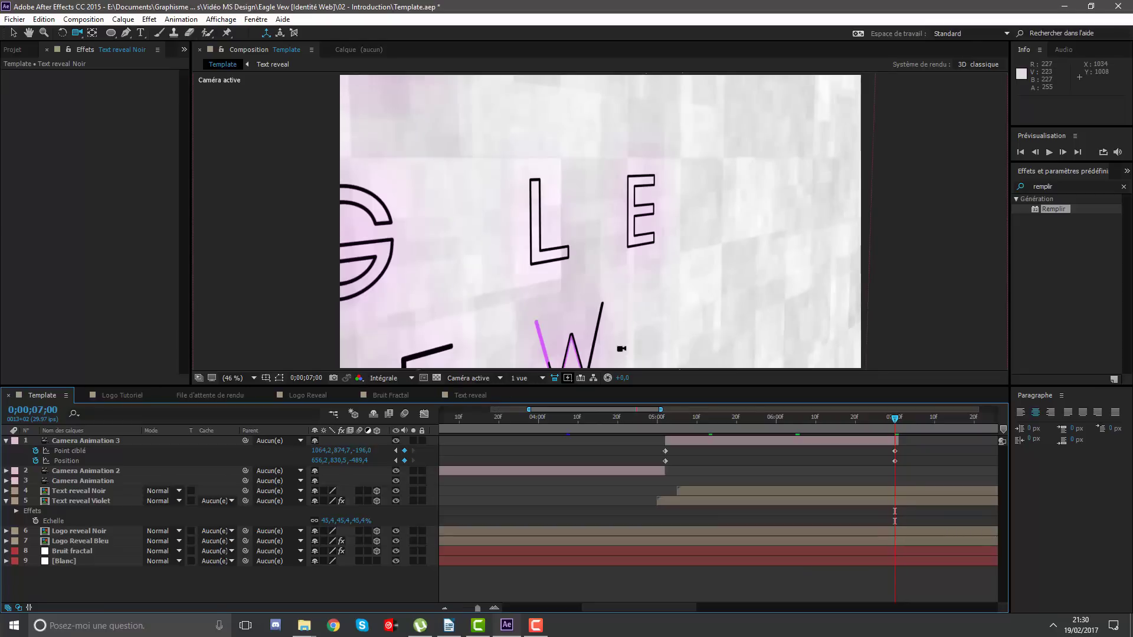
Move the 100% Fin keyframe later to 0;00;01;29 in Text reveal.
click(473, 395)
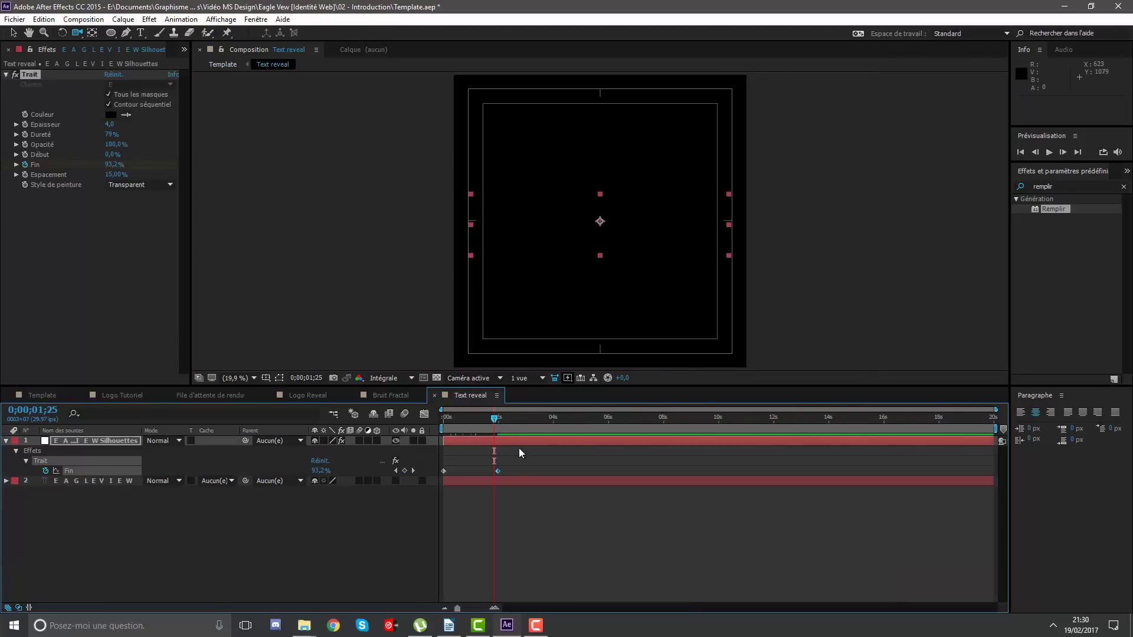
click(499, 471)
drag(506, 472, 521, 472)
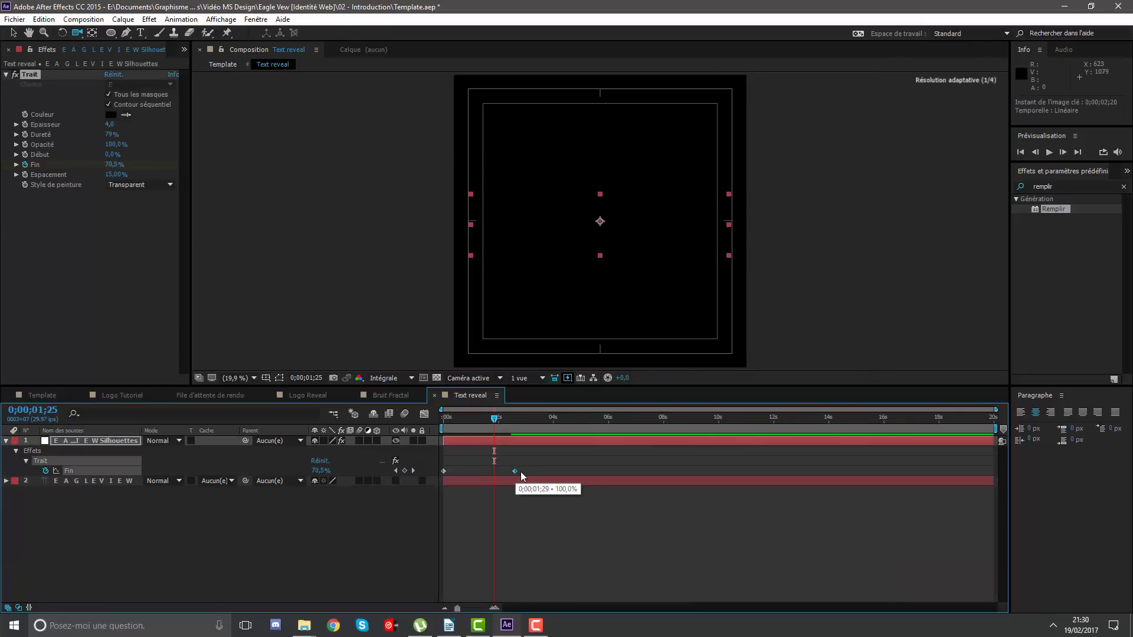
click(38, 397)
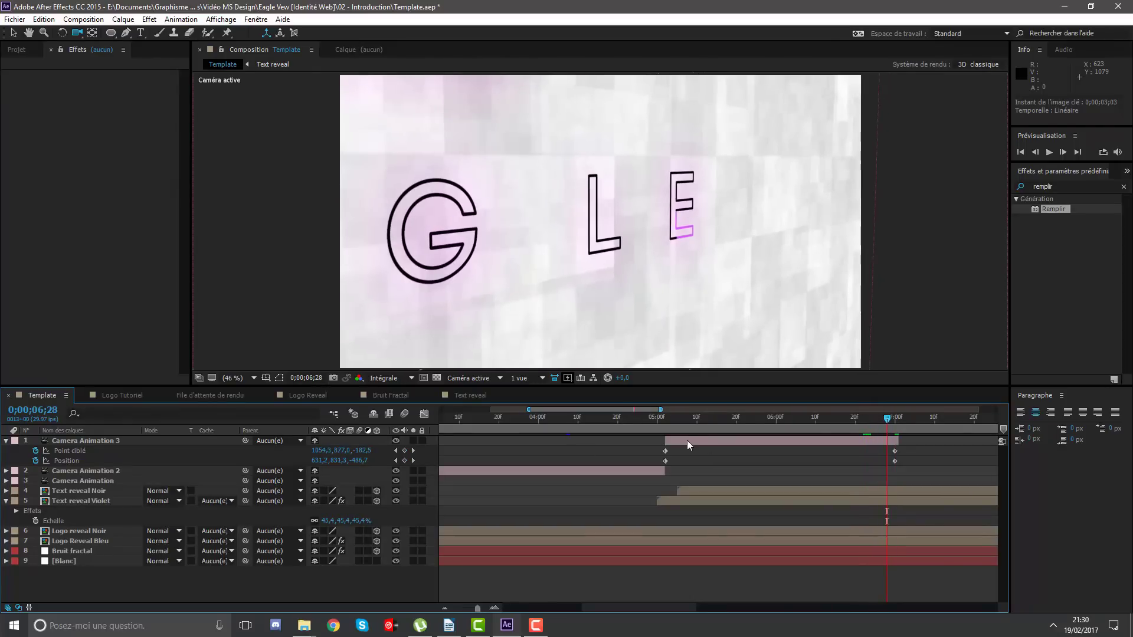
Duplicate Camera Animation 3 and start the copy where the original ends.
click(234, 377)
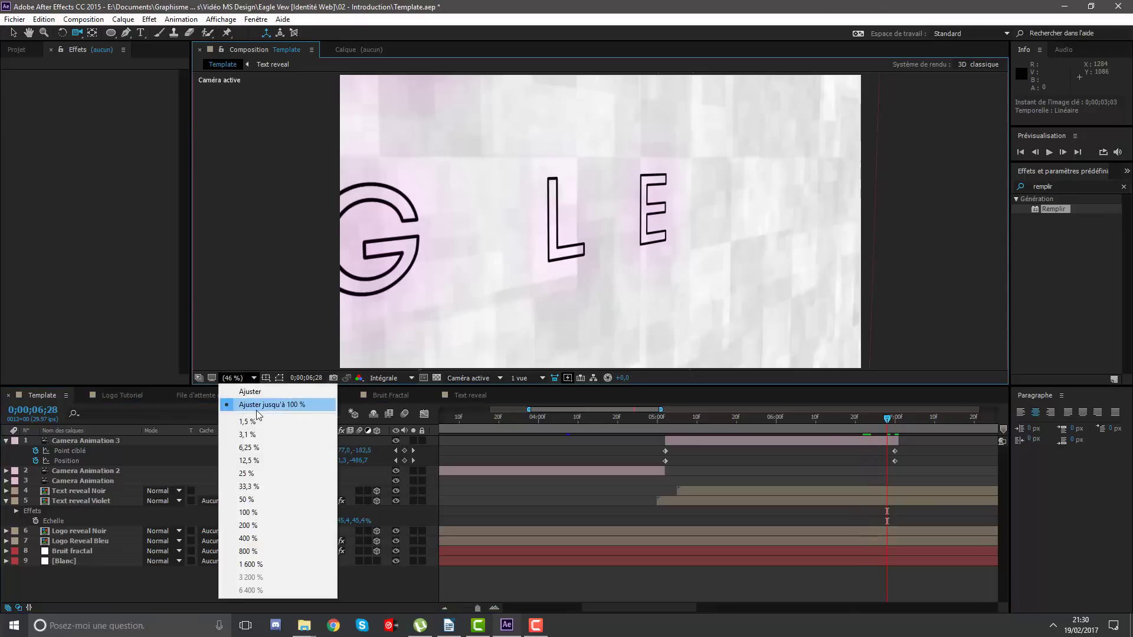
key(Escape)
click(7, 440)
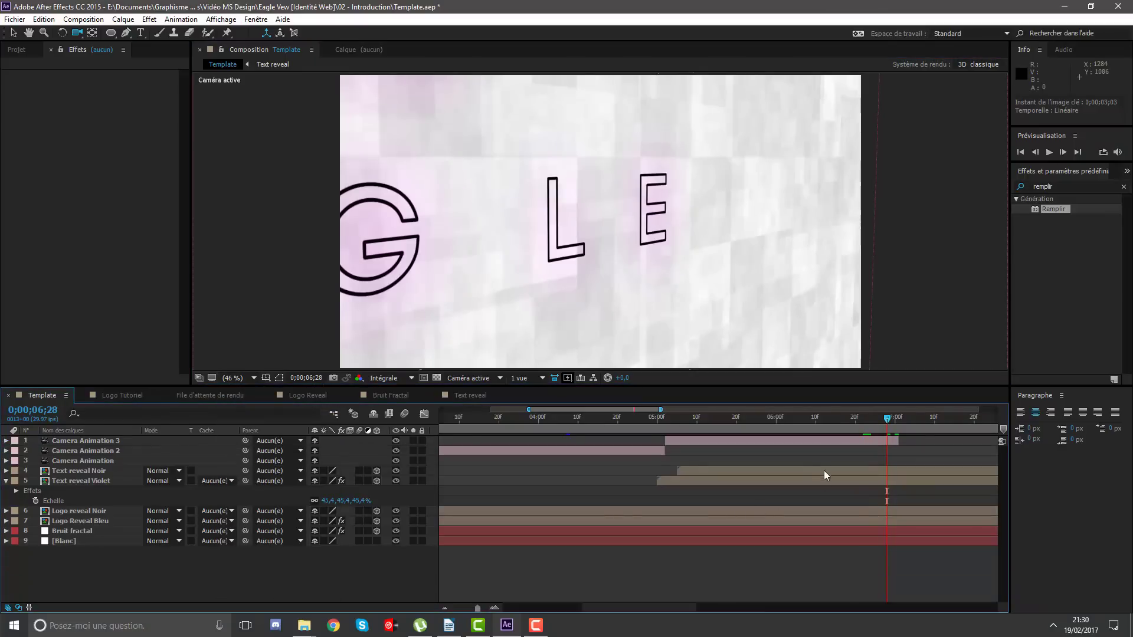
scroll(663, 515, right, 5)
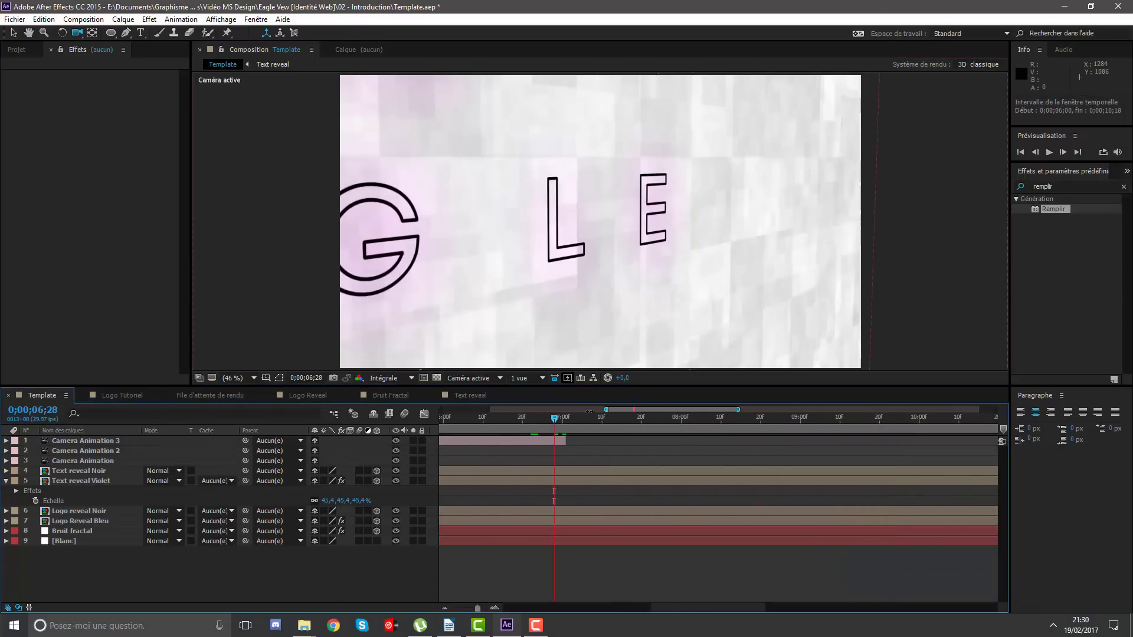
key(semicolon)
click(742, 440)
key(ctrl+d)
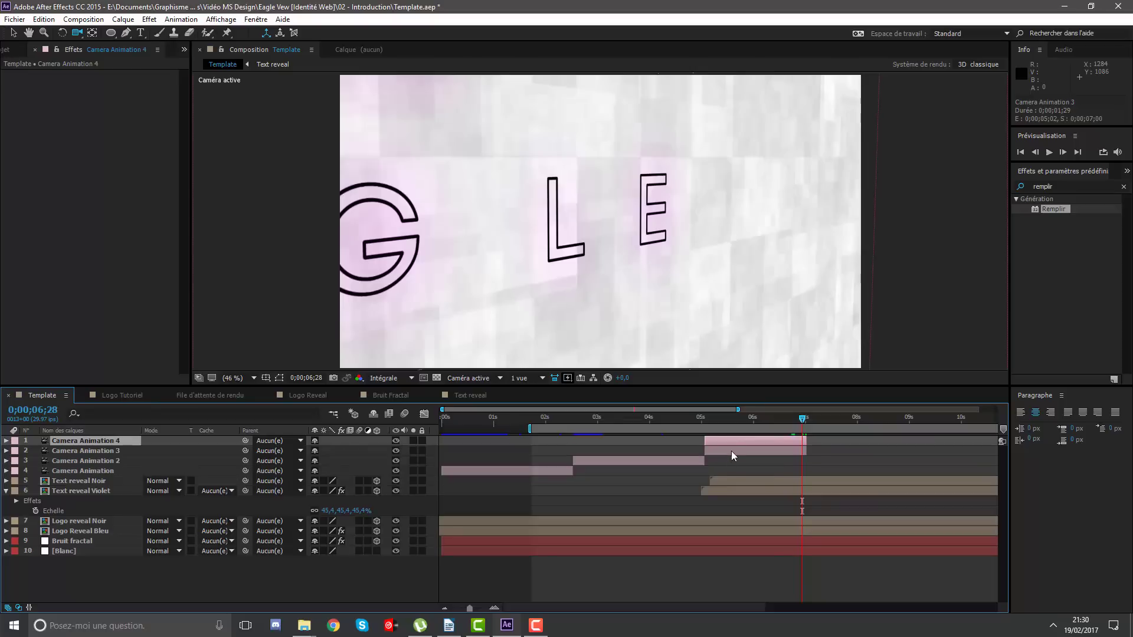
drag(713, 441, 813, 442)
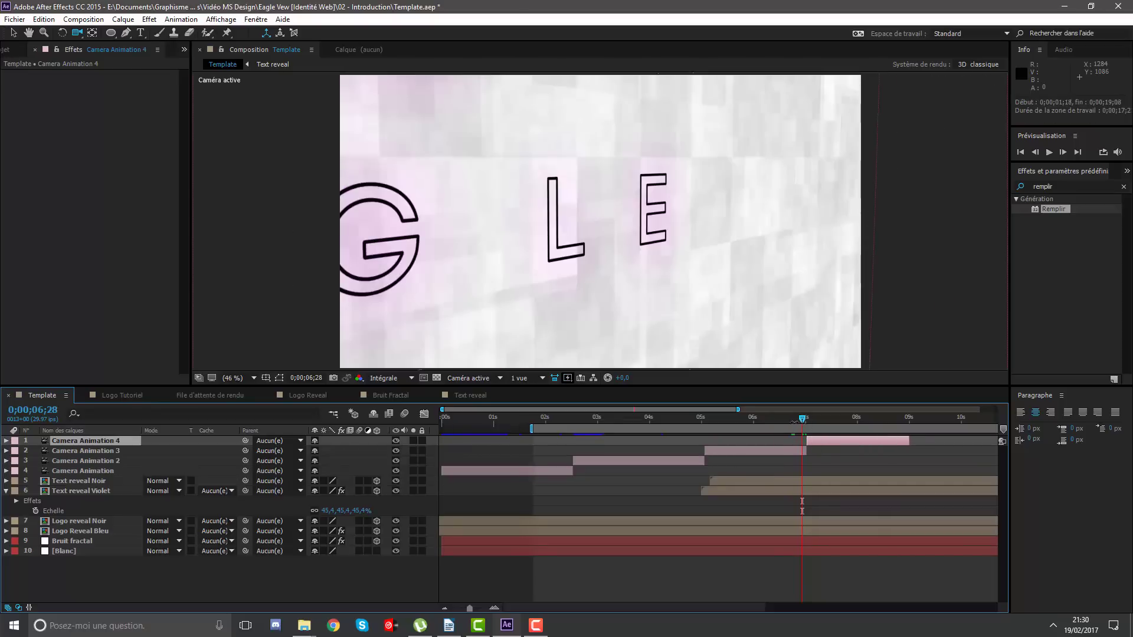
Clear the new camera's Point of Interest and Position keyframes at about 7;01.
drag(529, 429, 521, 430)
click(811, 420)
key(u)
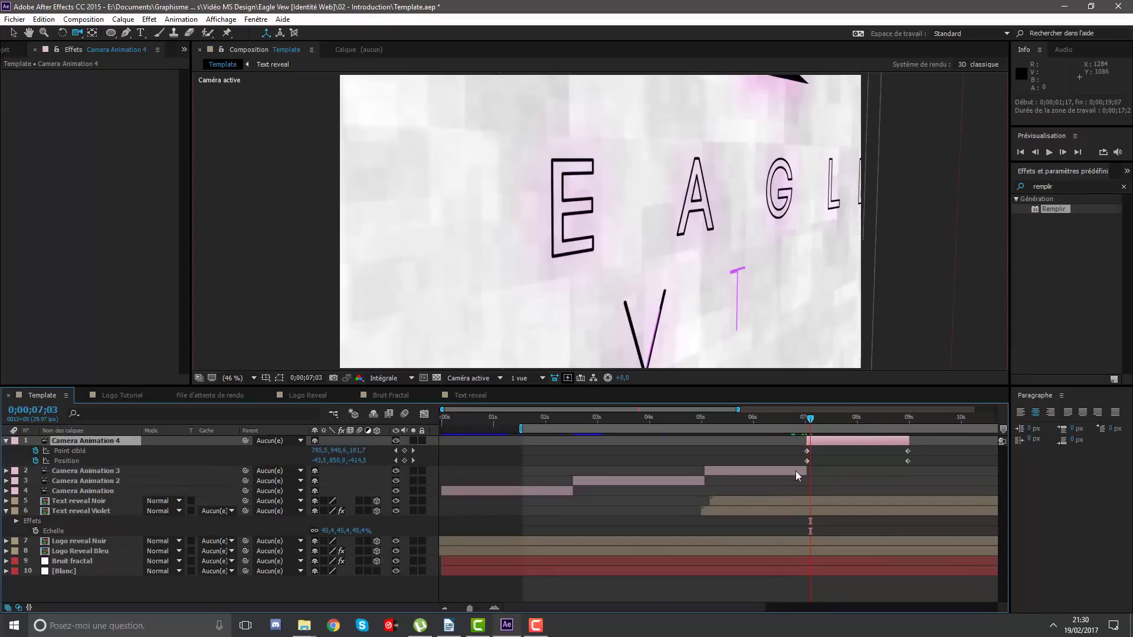
click(35, 451)
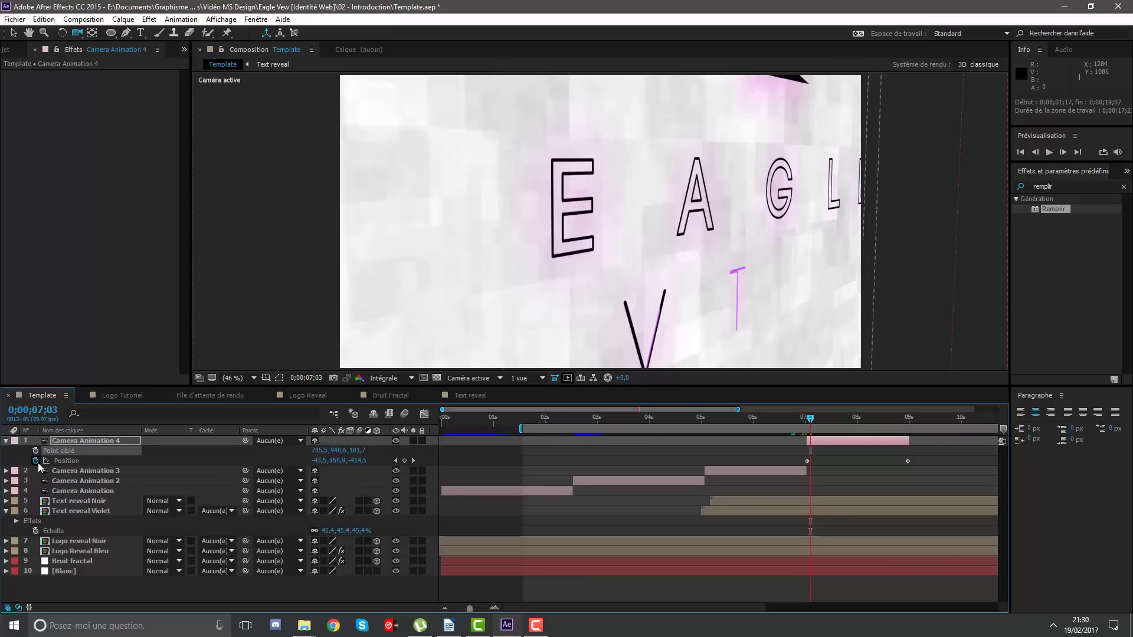
click(35, 461)
drag(813, 423, 807, 420)
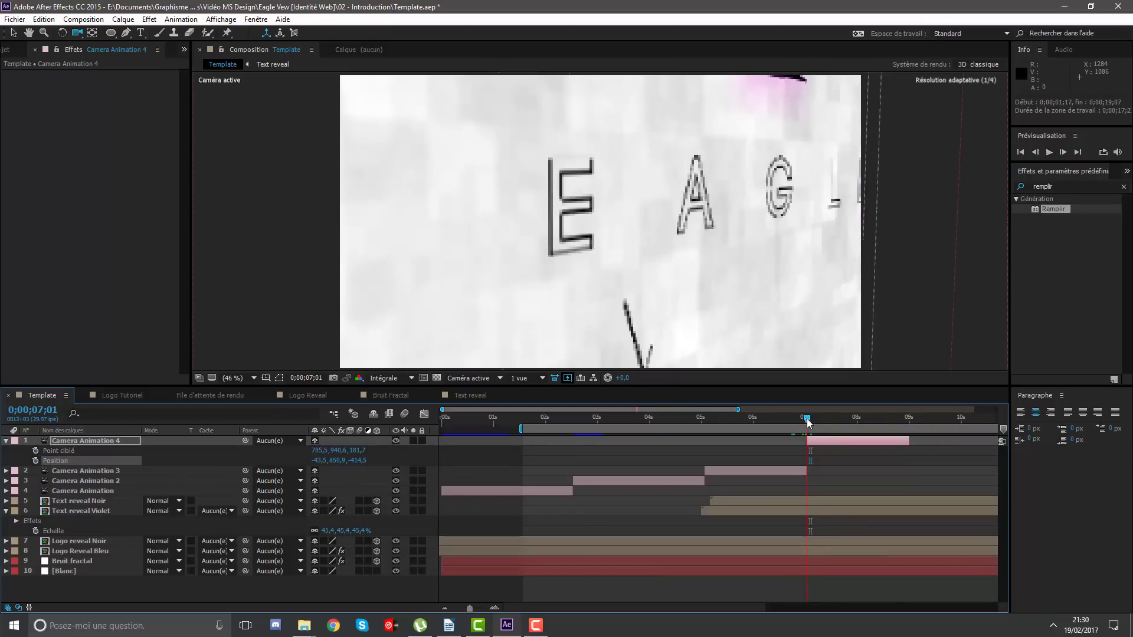
Set Auto resolution, view from Left then Front, zoom out, and undo to restore Camera Animation 4's keyframes.
click(387, 378)
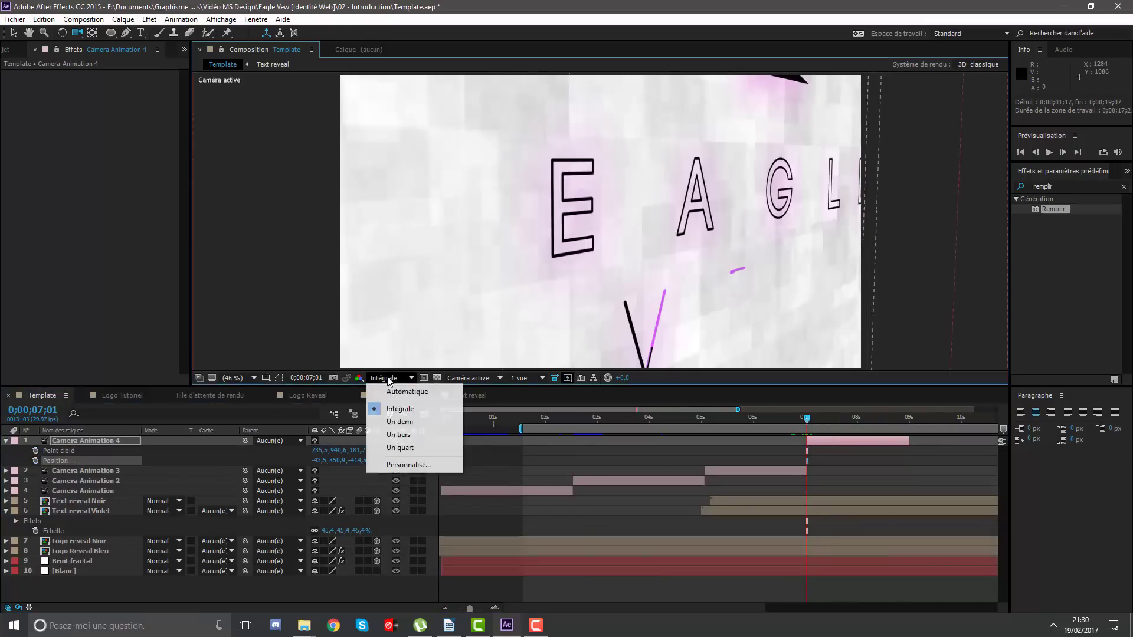
click(395, 391)
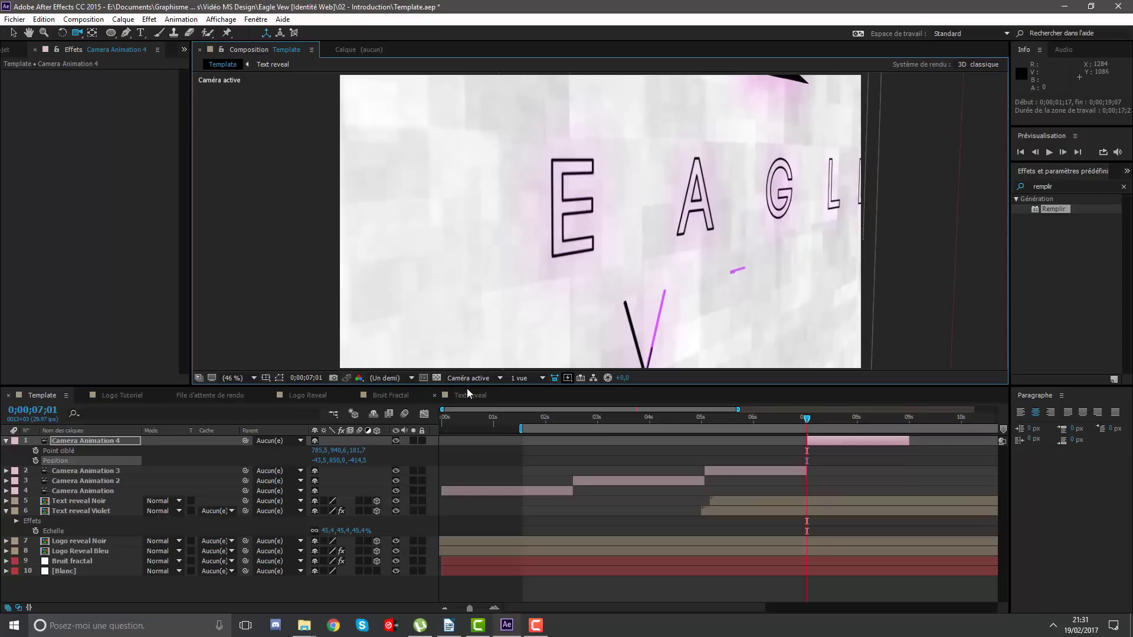
click(500, 378)
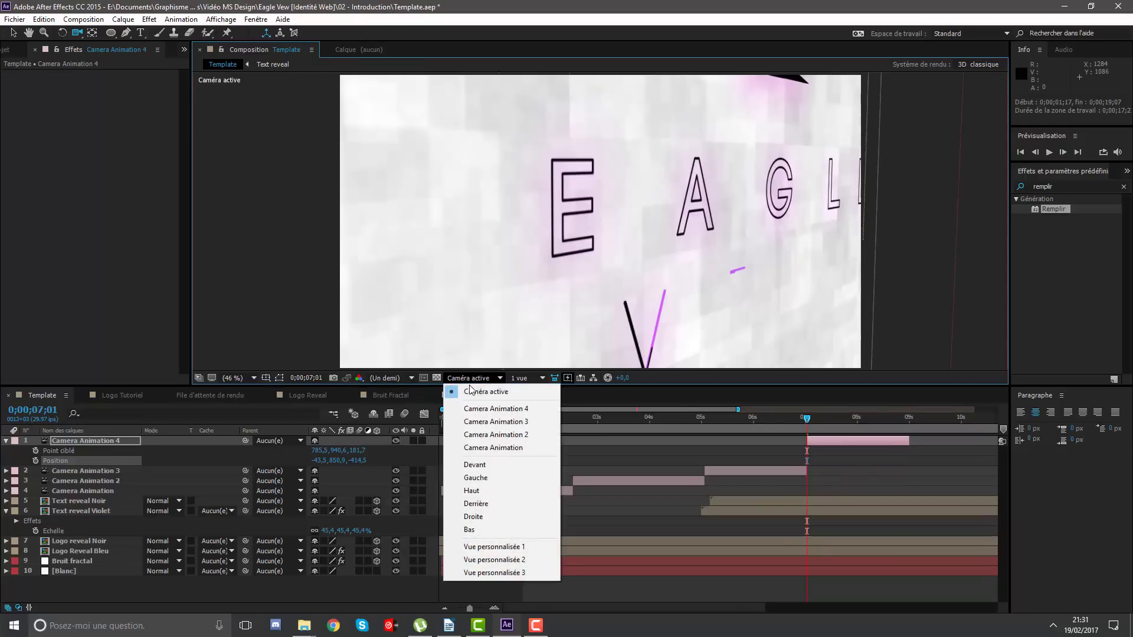
click(502, 478)
click(399, 379)
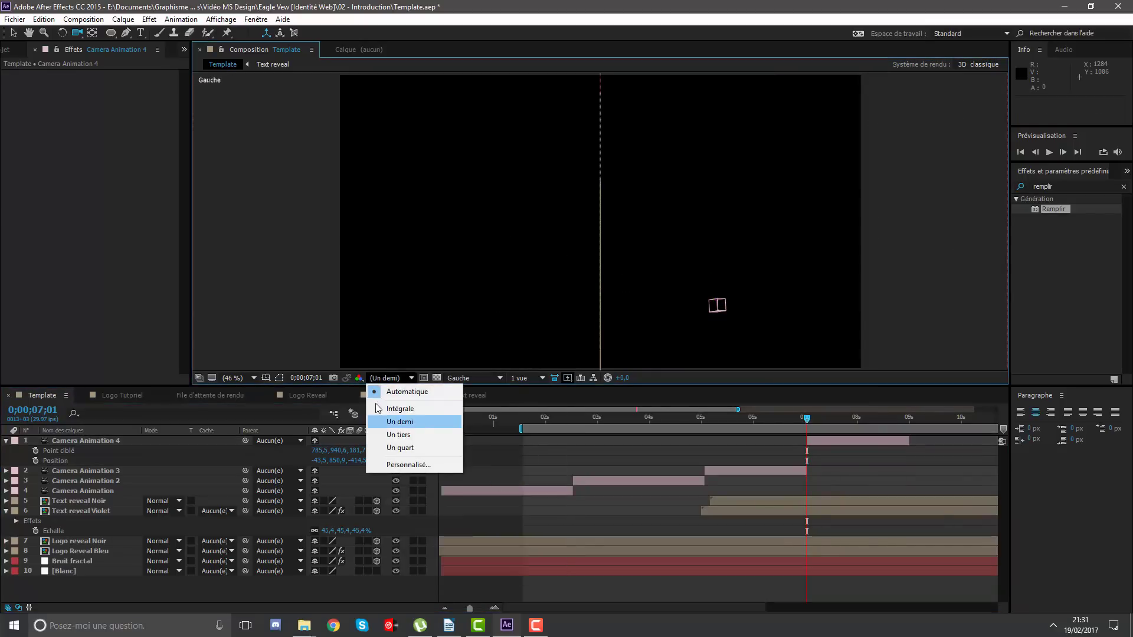
click(486, 378)
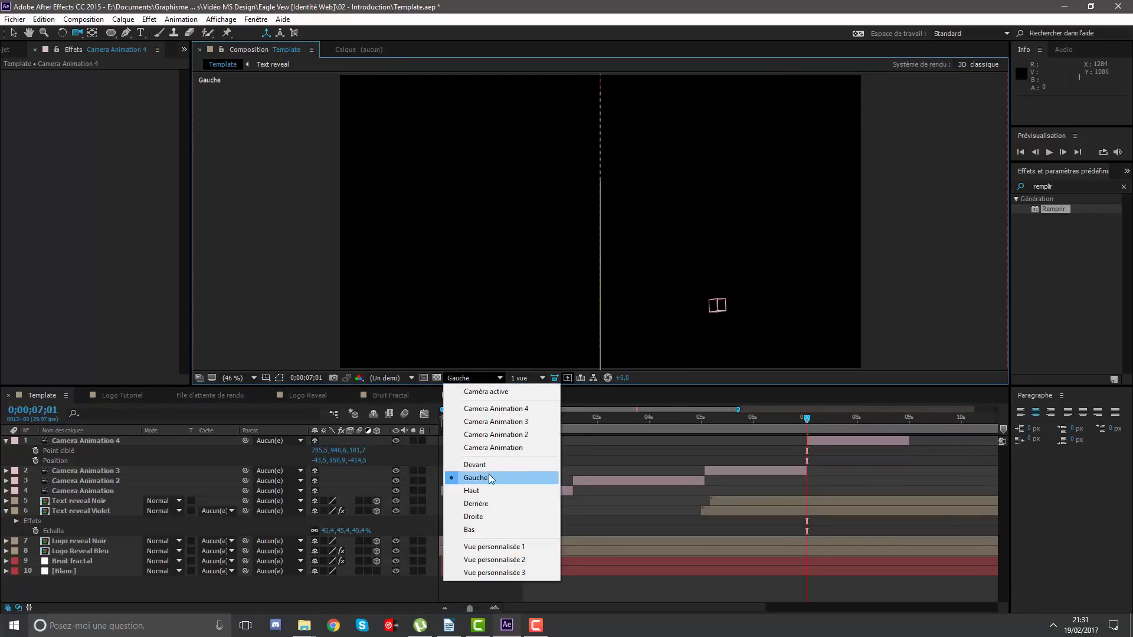
click(493, 465)
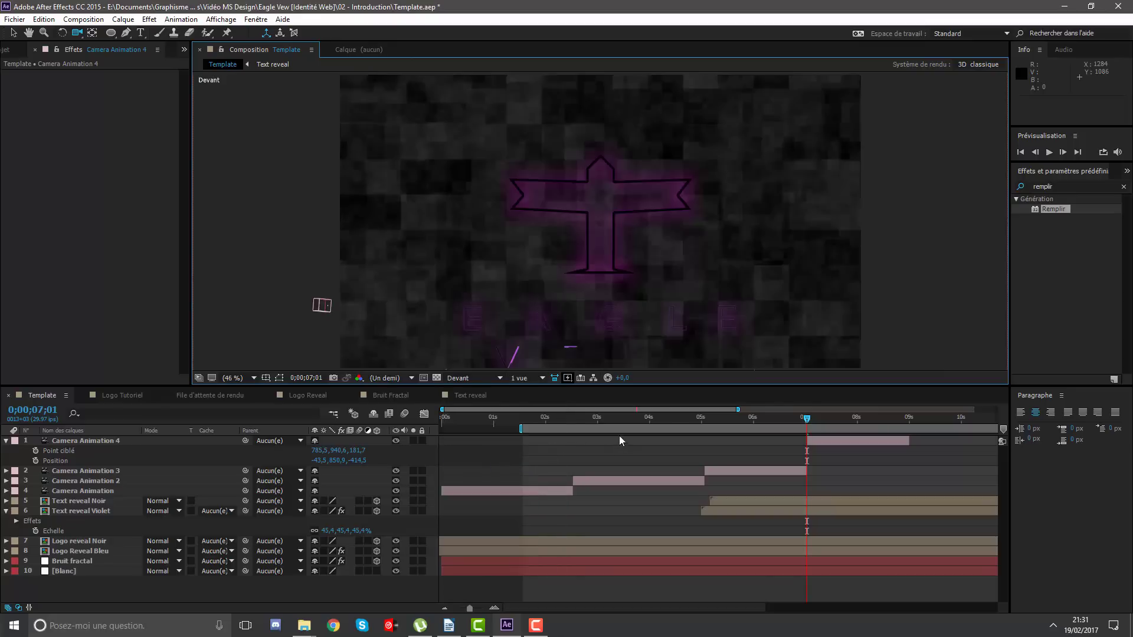
key(comma)
key(comma)
key(comma)
key(comma)
key(comma)
key(period)
key(period)
key(period)
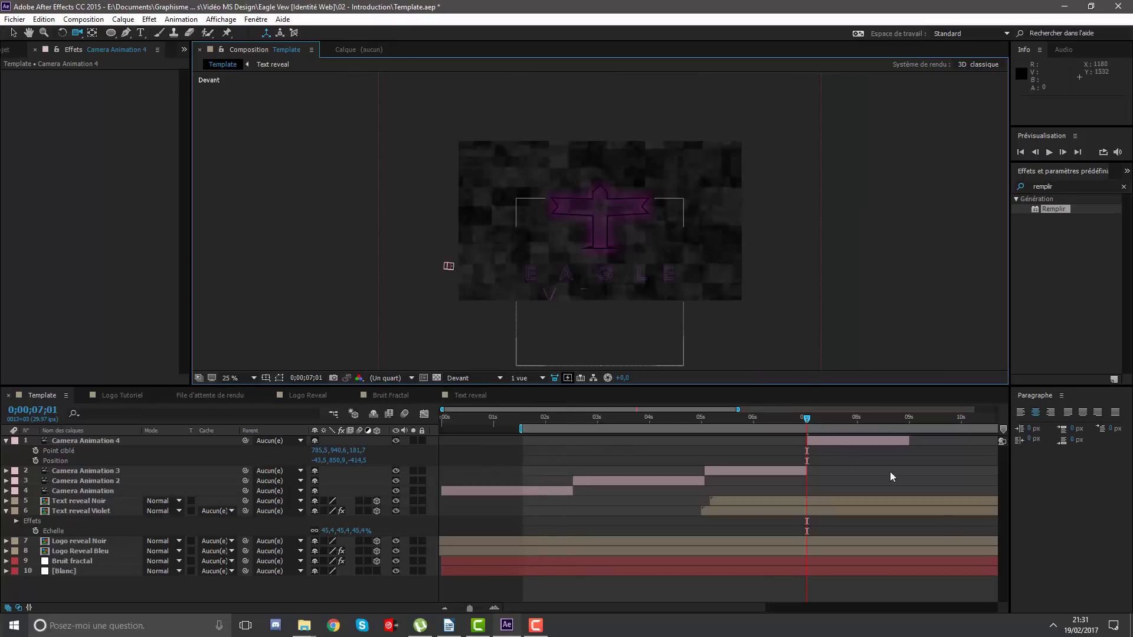
drag(807, 426, 808, 426)
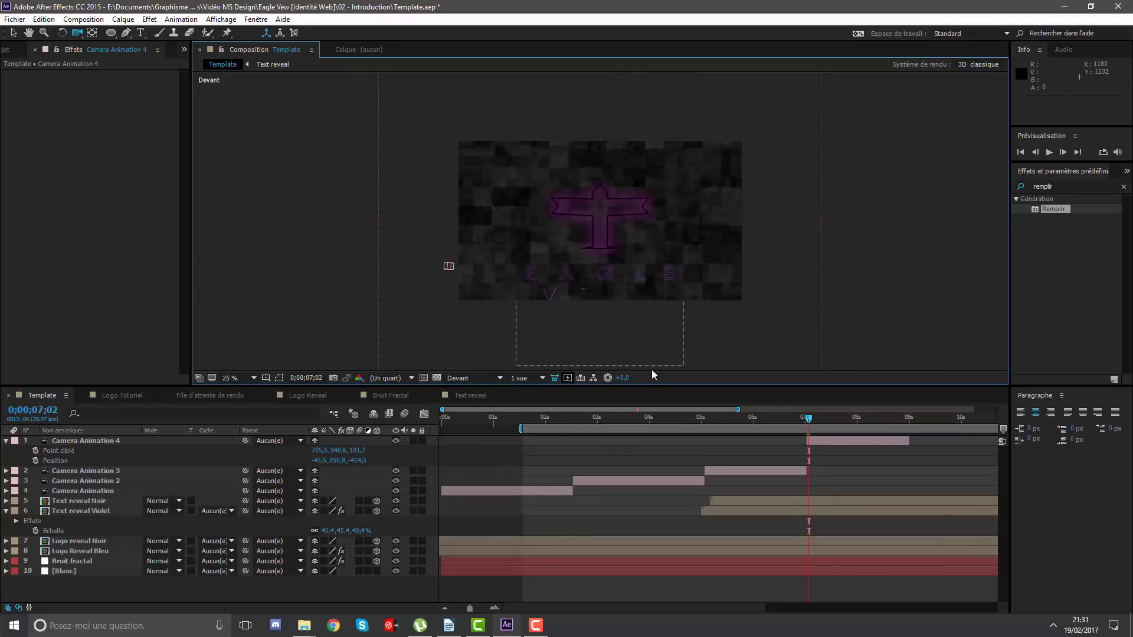
key(ctrl+z)
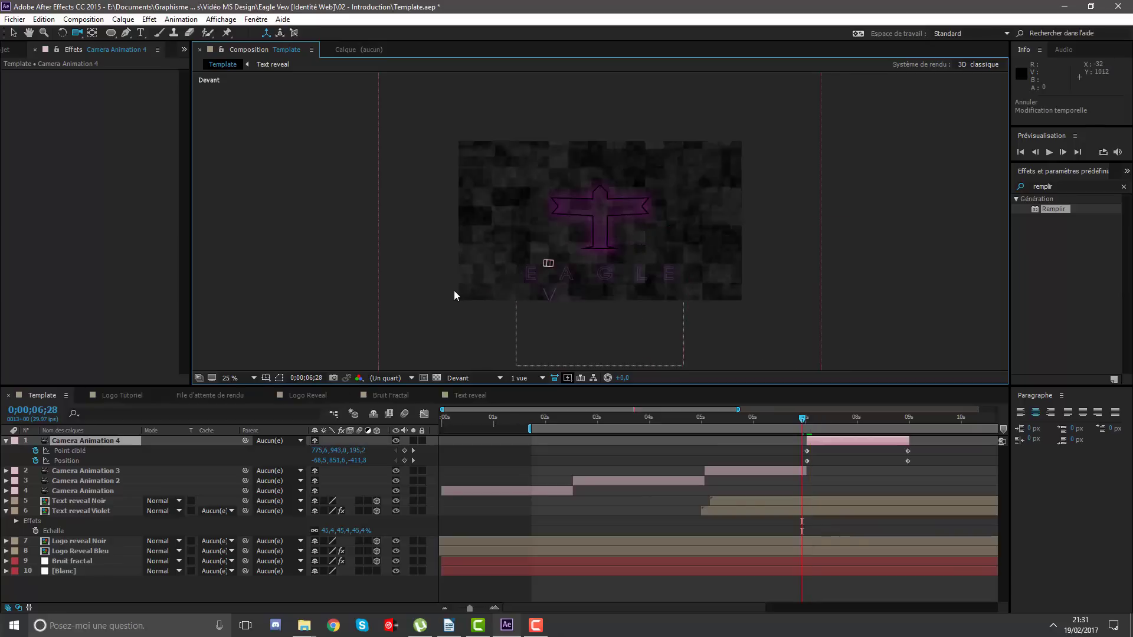
Undo back past the duplication so Camera Animation 4 is removed.
key(ctrl+z)
key(ctrl+z)
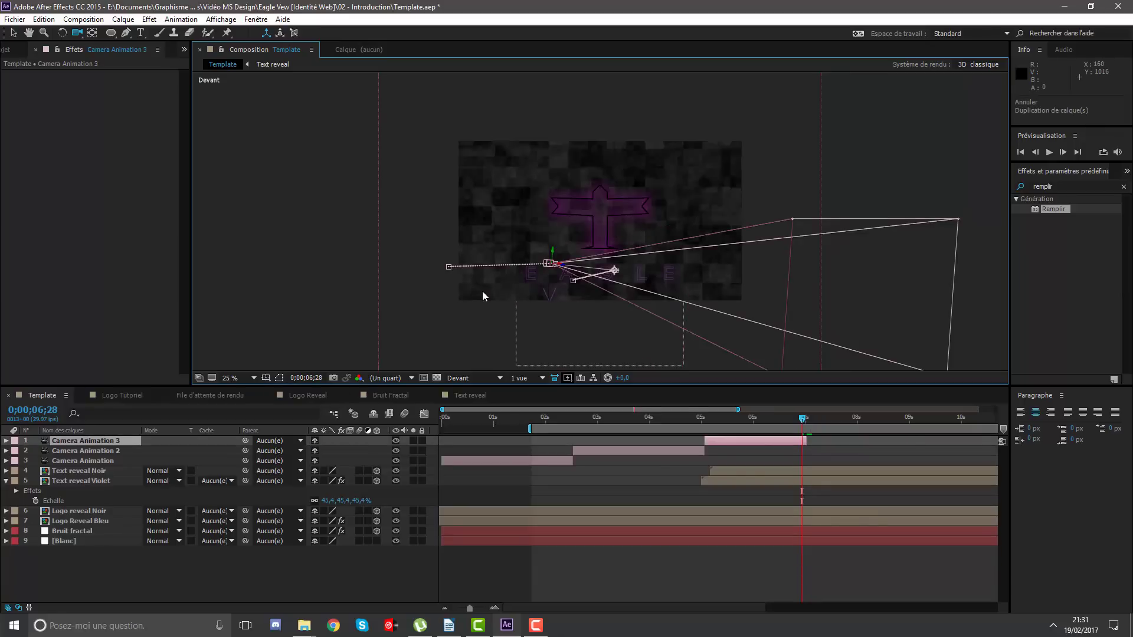
key(ctrl+z)
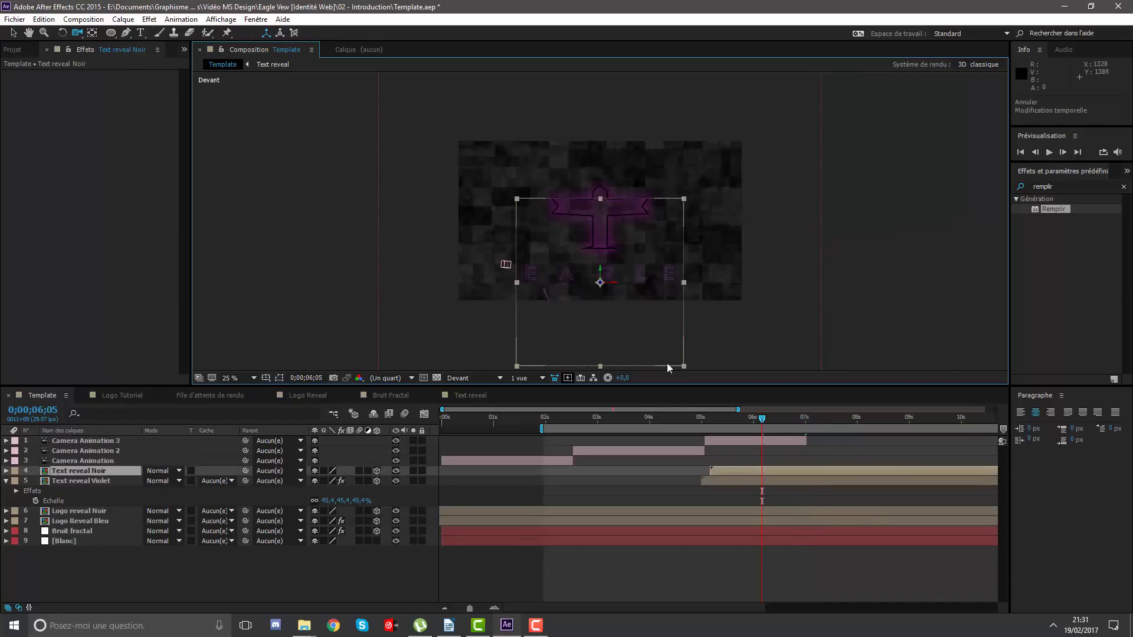
key(ctrl+z)
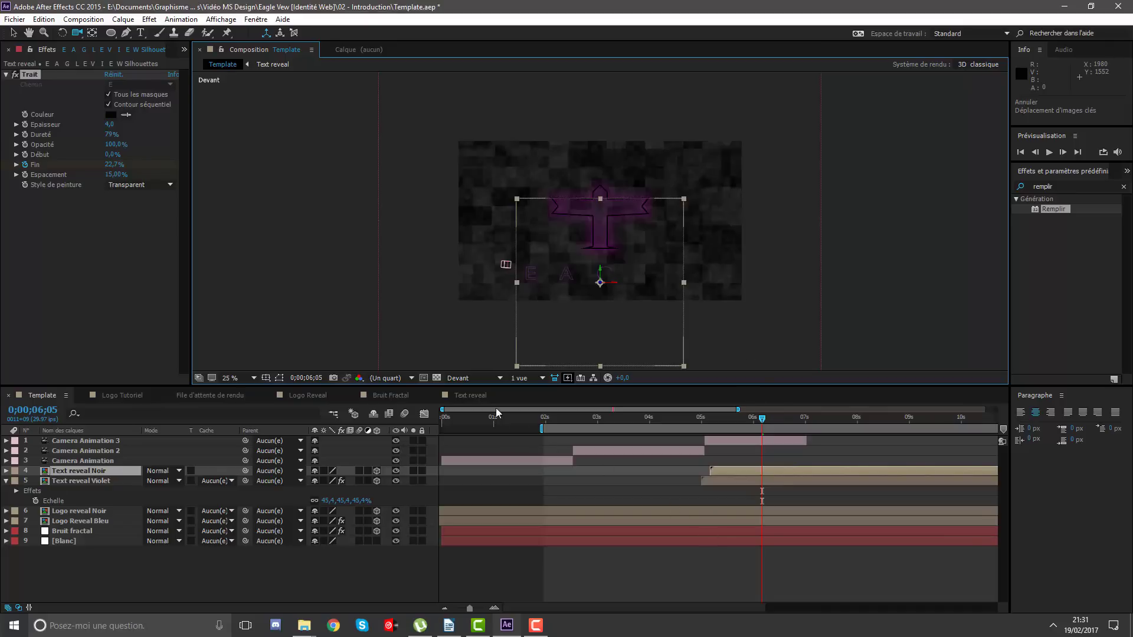
Return the viewer to Active Camera, fitted up to 100%, at about 6;06.
click(359, 378)
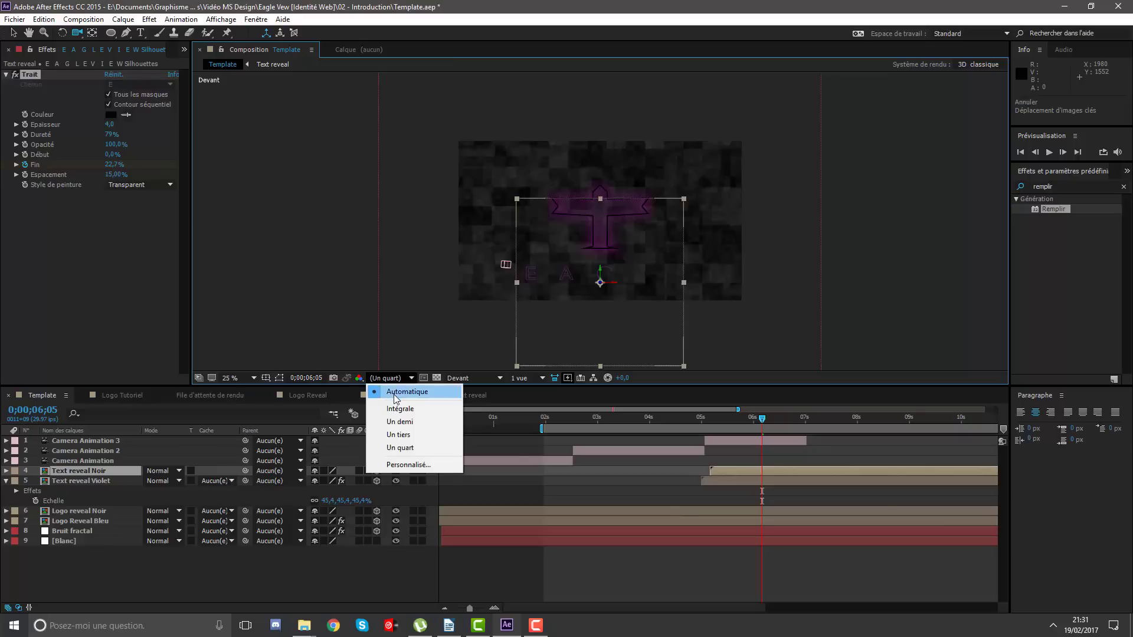
click(384, 387)
click(476, 377)
click(475, 392)
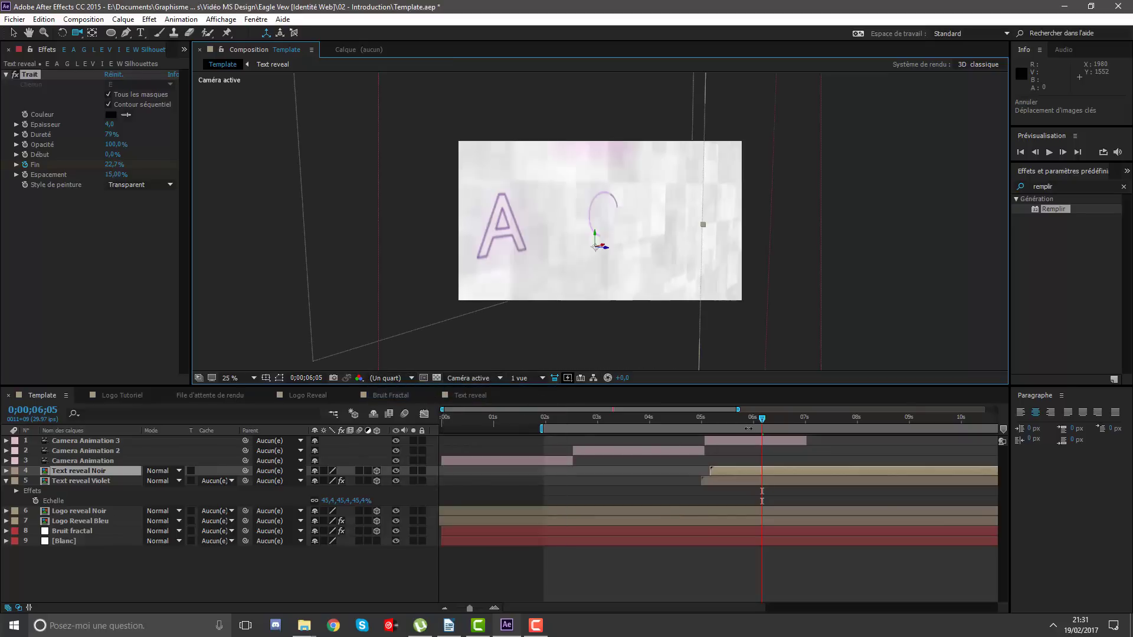
drag(769, 420, 764, 414)
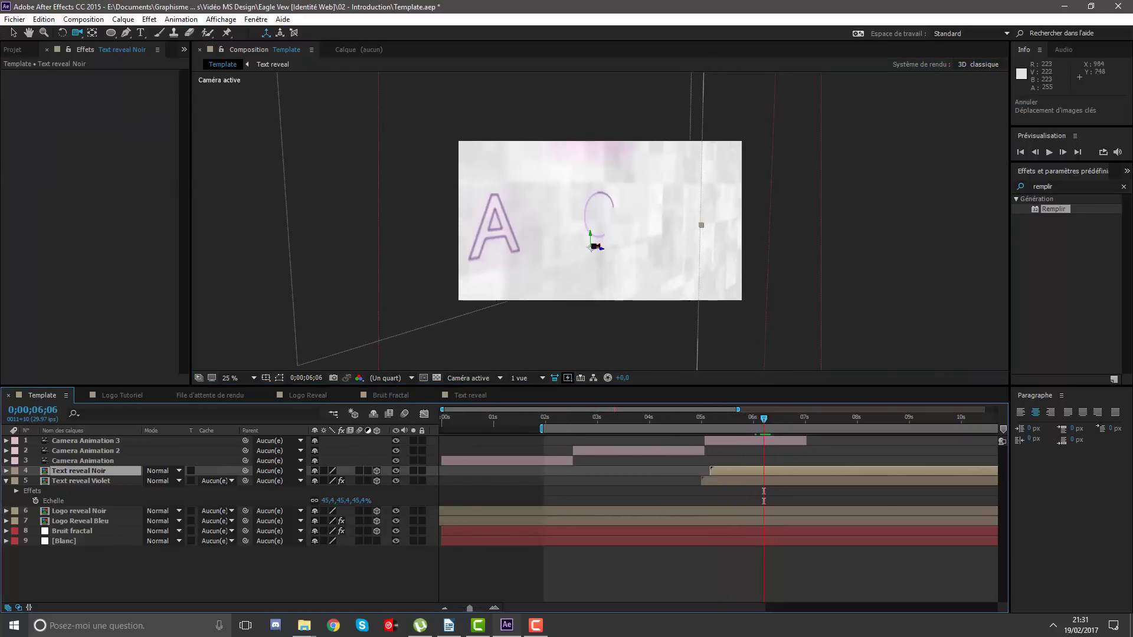
key(period)
click(254, 378)
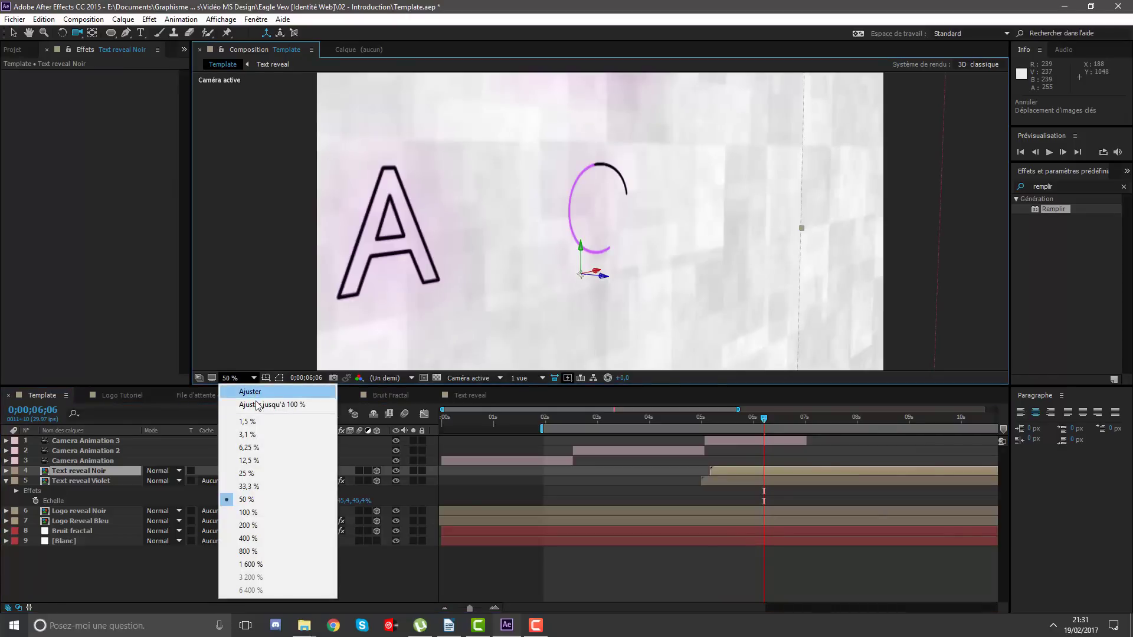
click(254, 399)
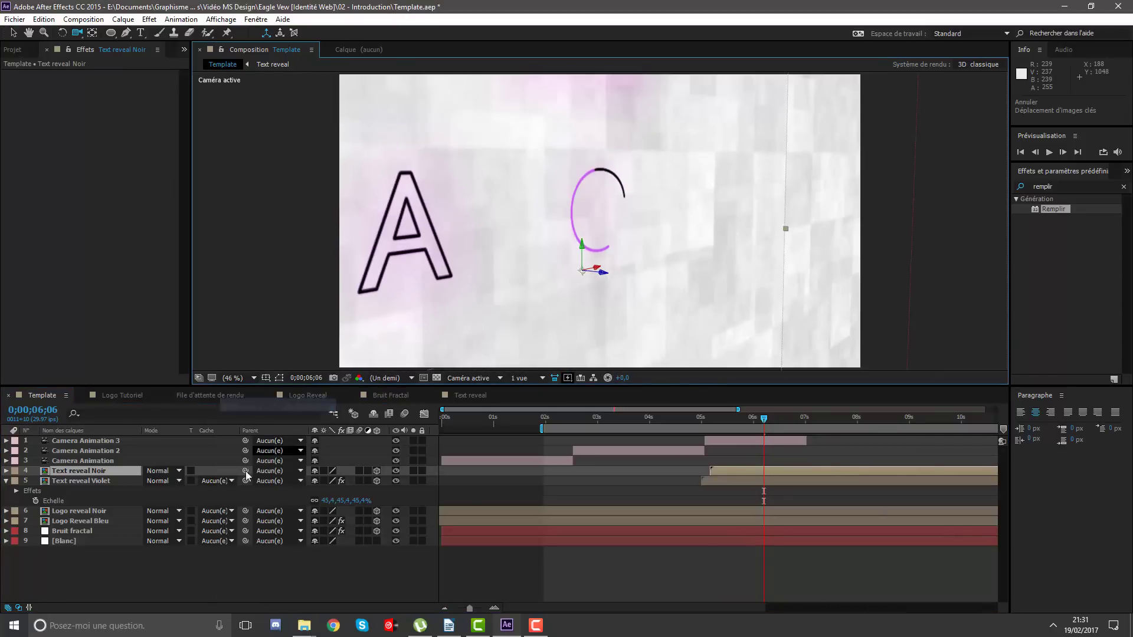
Delete Camera Animation 3, then undo to bring it back.
click(742, 444)
key(Delete)
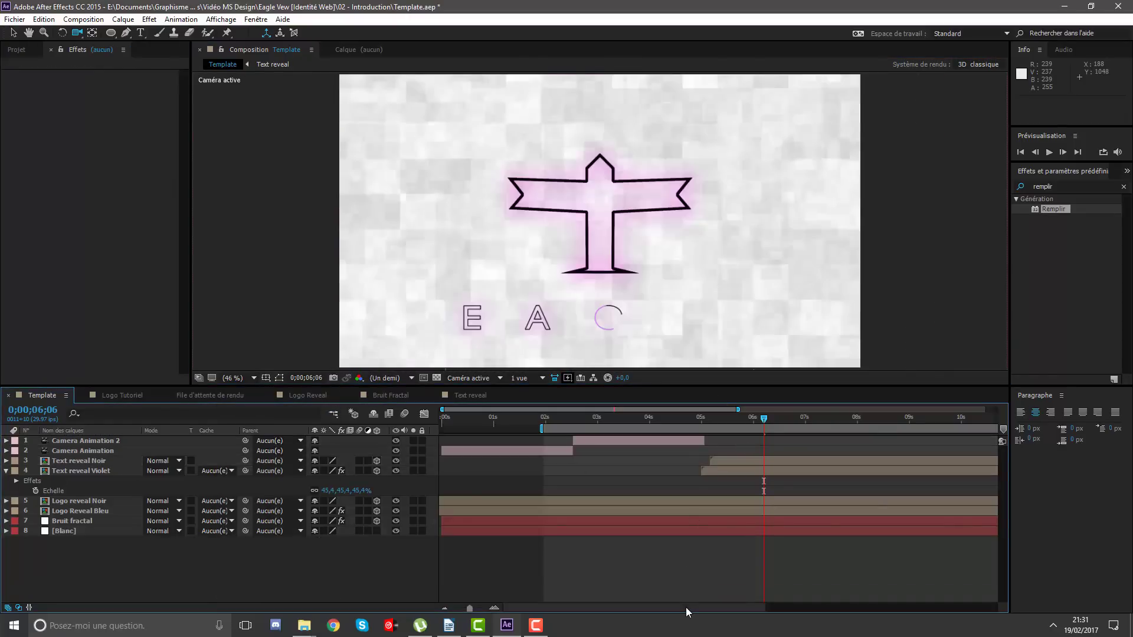
key(ctrl+z)
scroll(756, 476, right, 5)
Create a new camera layer named Camera anim 2.
click(713, 425)
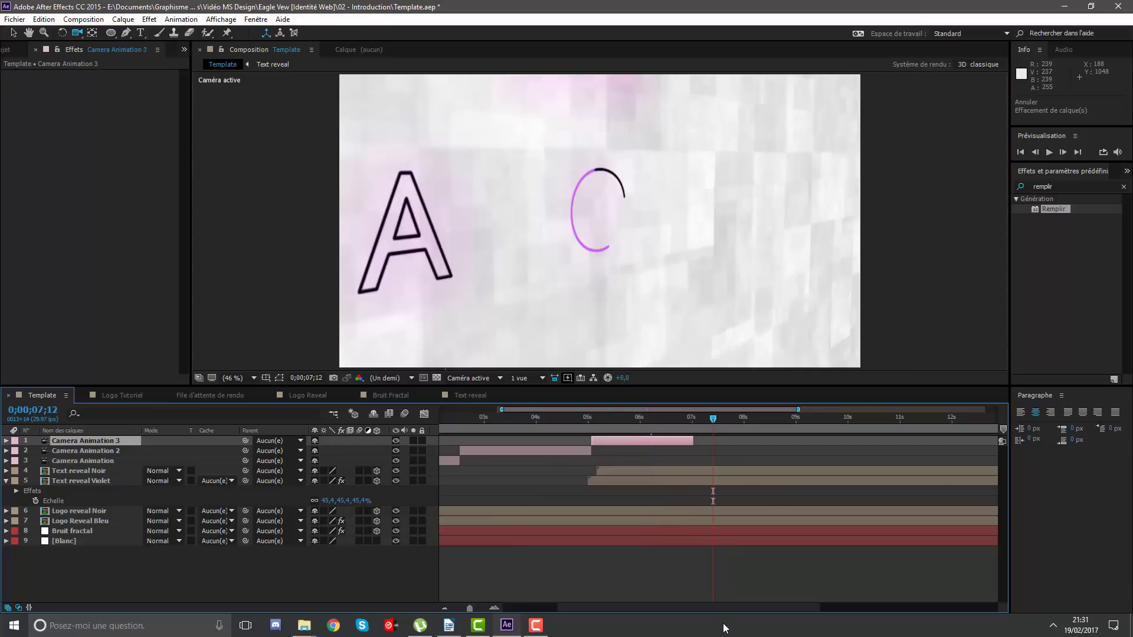
right_click(699, 566)
right_click(699, 566)
mouse_move(826, 455)
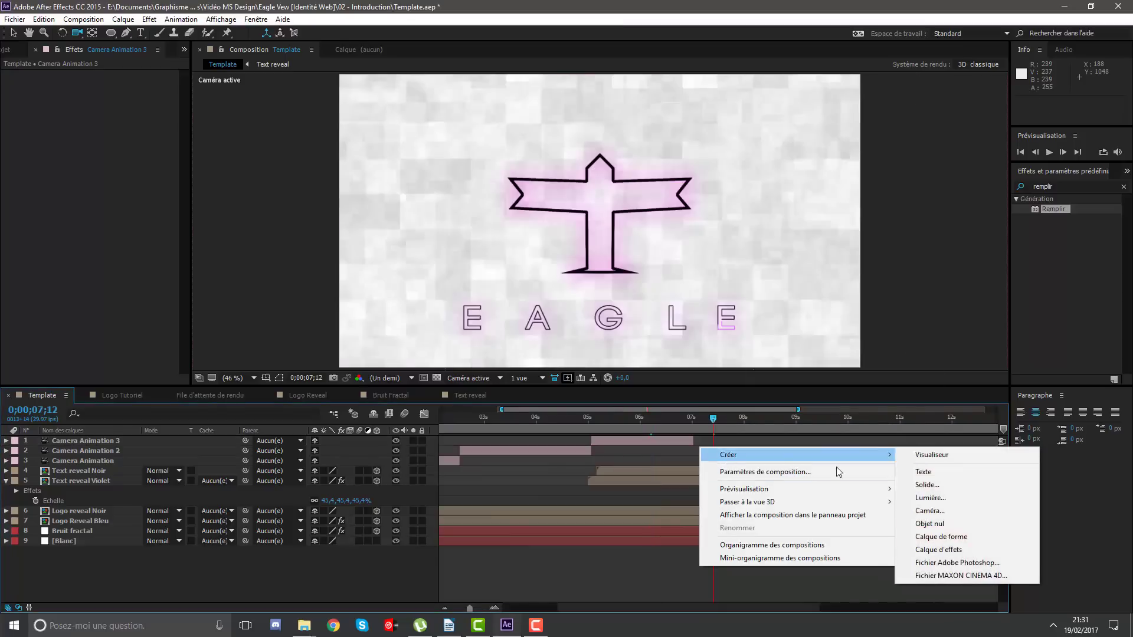
click(949, 512)
text(Ca)
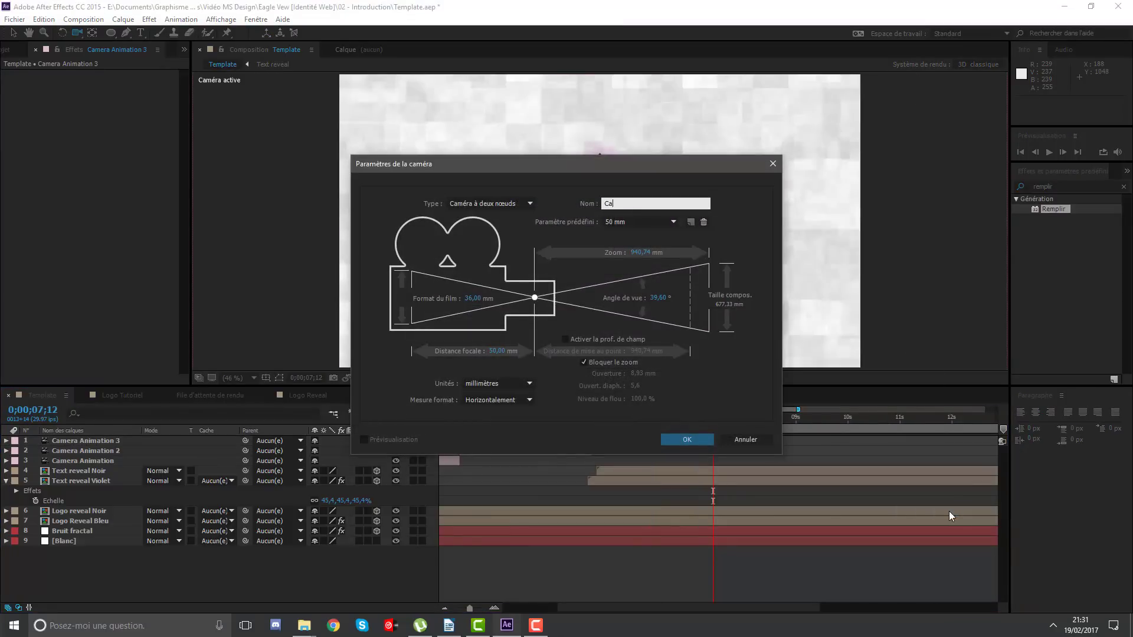
text(mera ani)
key(Return)
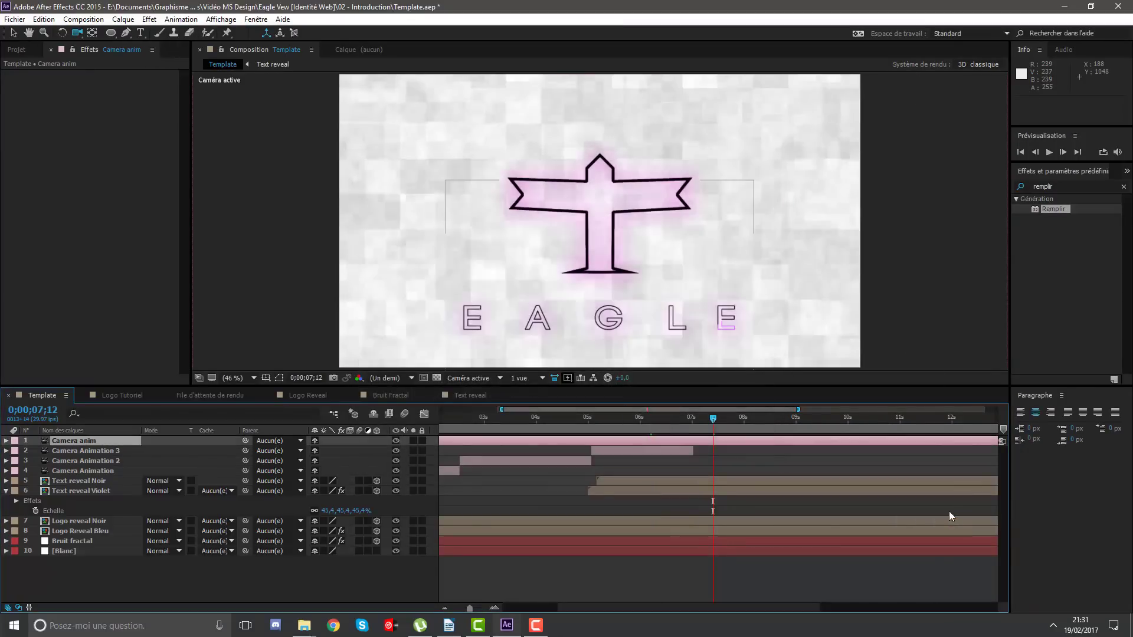
Split the new camera at 0;00;07;01 and delete the earlier part.
click(696, 420)
drag(696, 423, 694, 424)
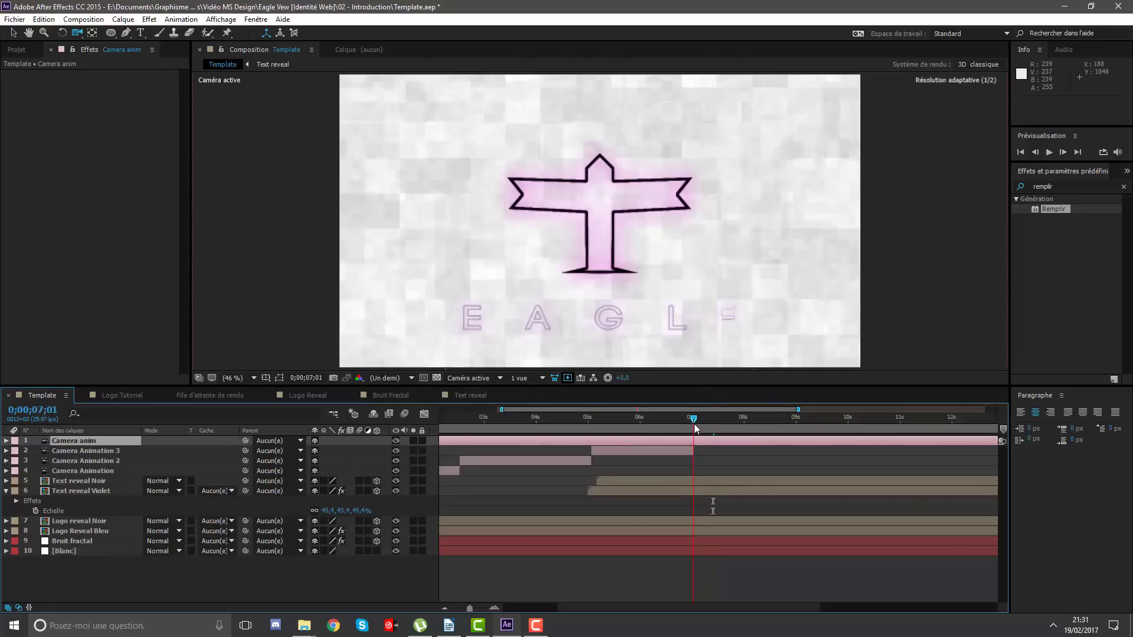
click(44, 19)
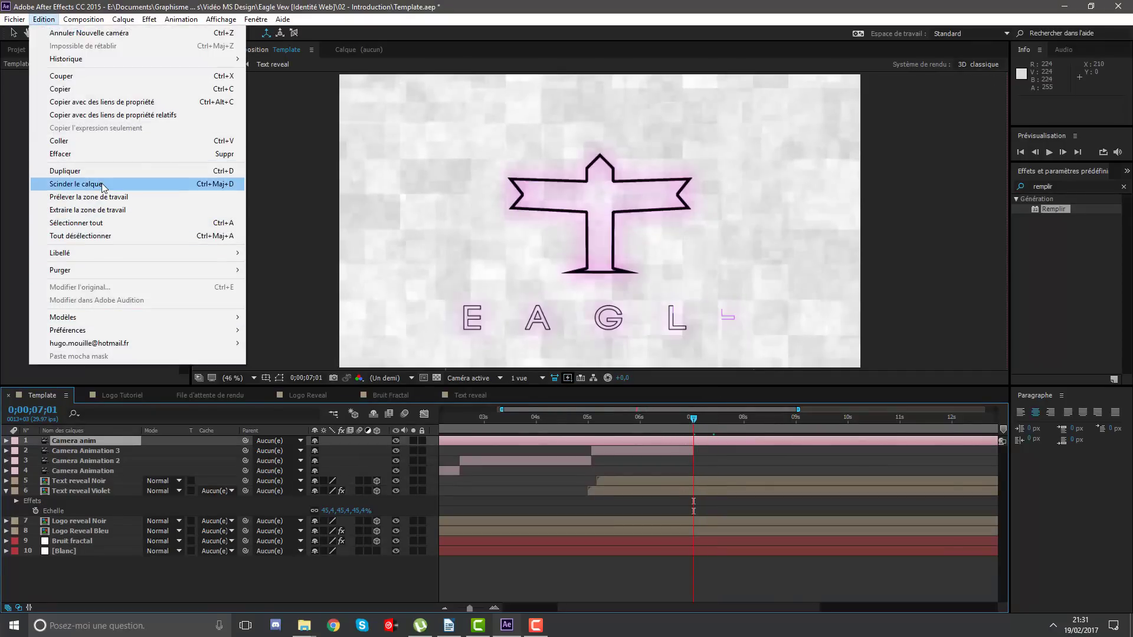
click(83, 183)
click(678, 451)
key(Delete)
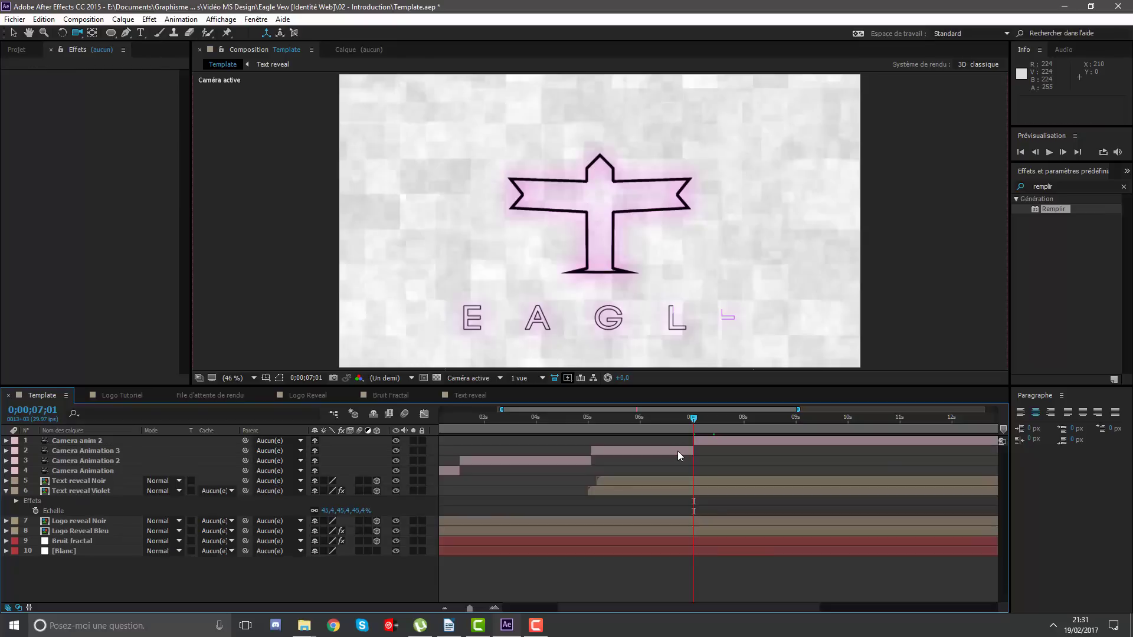
click(724, 441)
Show title/action safe guides and pan Camera anim 2 to 960, 696.5, -2666.7.
click(265, 377)
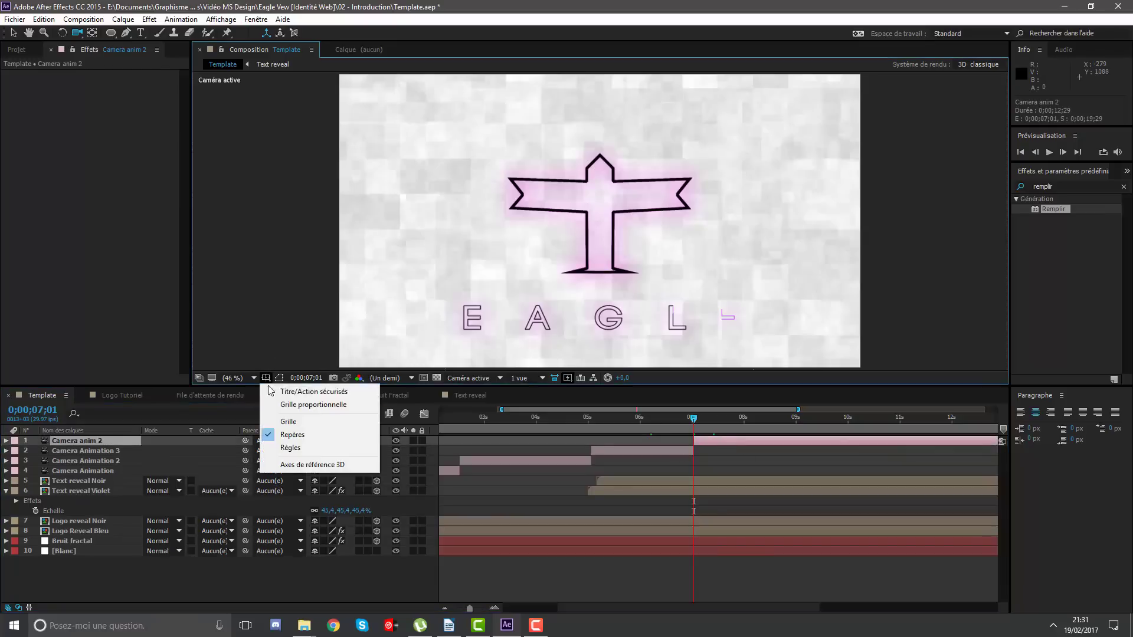
click(313, 391)
drag(606, 271, 606, 272)
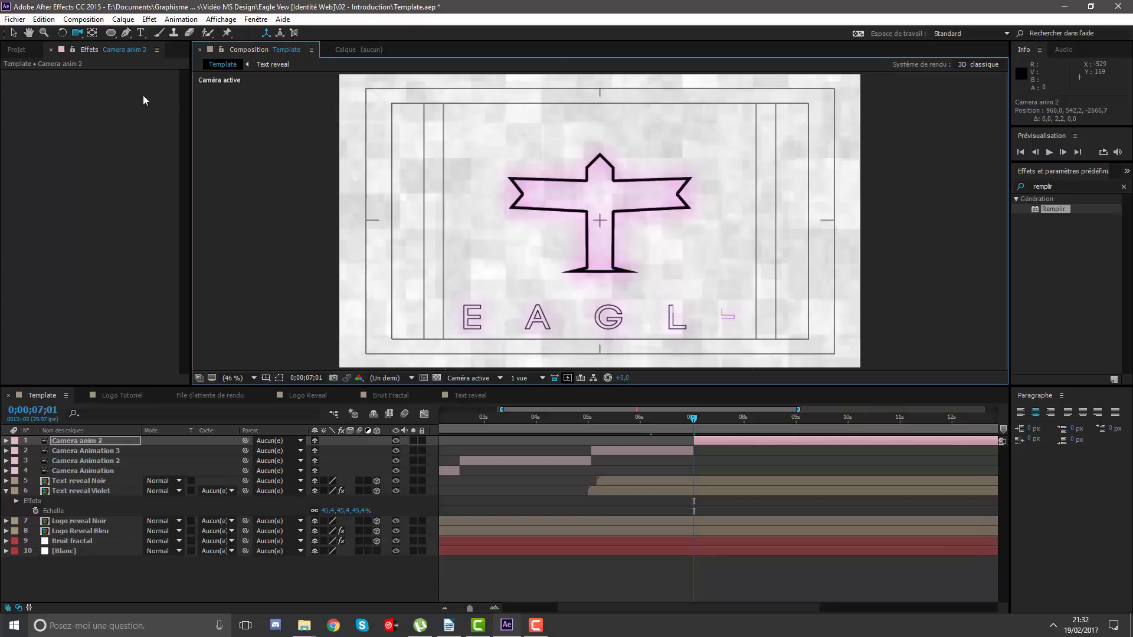
mouse_move(77, 33)
mouse_down()
mouse_move(118, 68)
mouse_move(152, 62)
mouse_up()
mouse_move(619, 236)
mouse_down()
mouse_move(625, 212)
mouse_move(634, 244)
mouse_up()
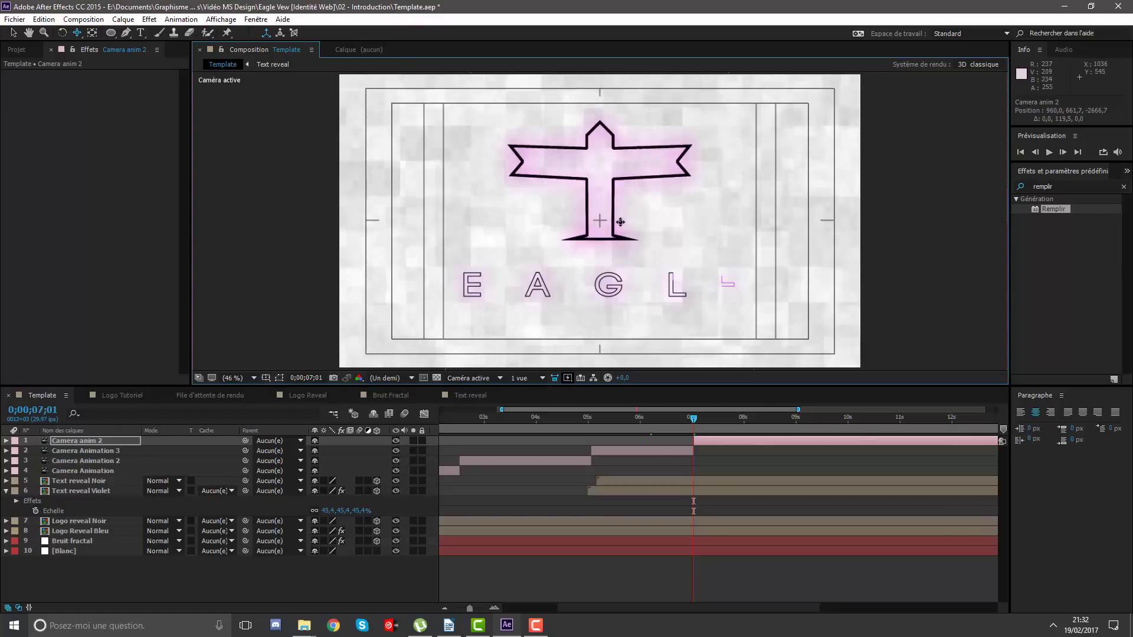
drag(621, 234, 621, 263)
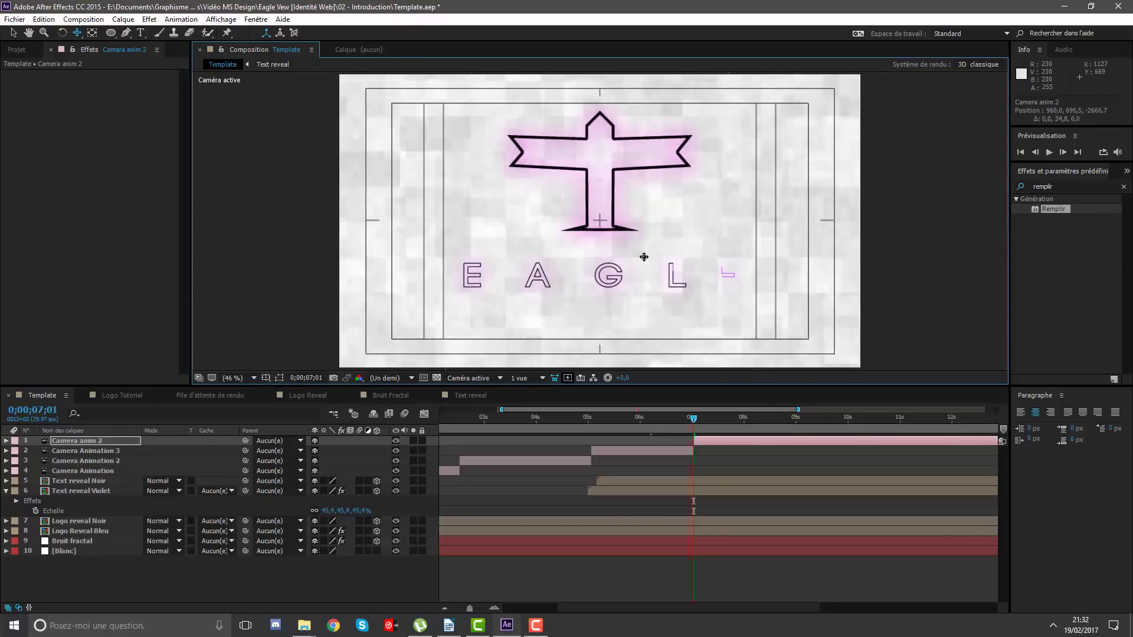
Key Camera anim 2's Point of Interest and Position at 7;01.
click(6, 441)
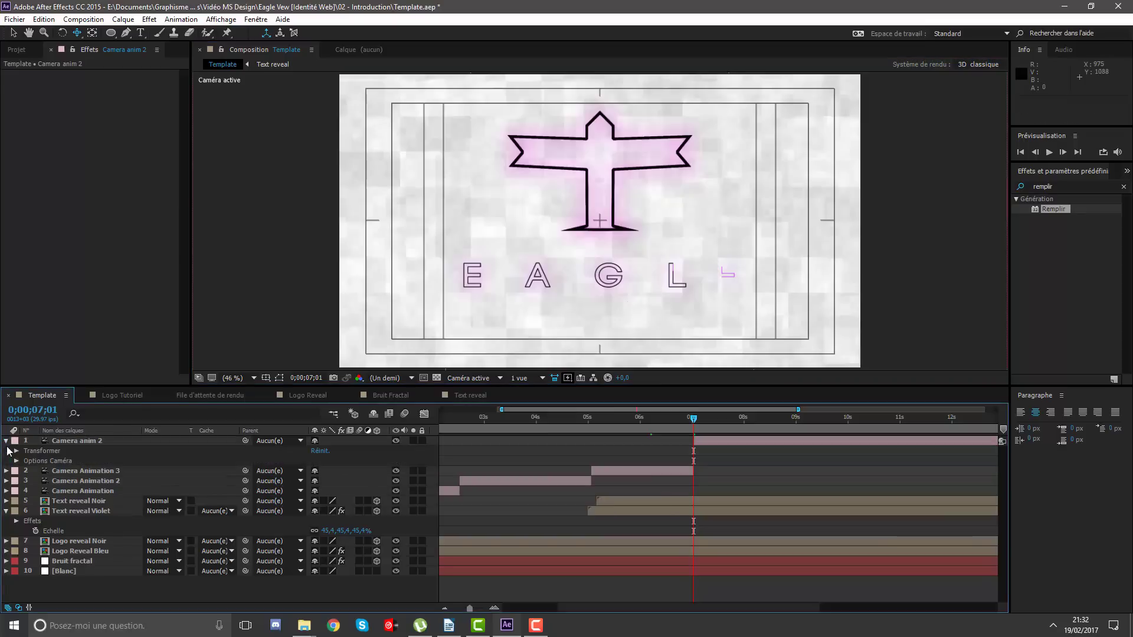
click(16, 451)
click(35, 460)
click(35, 470)
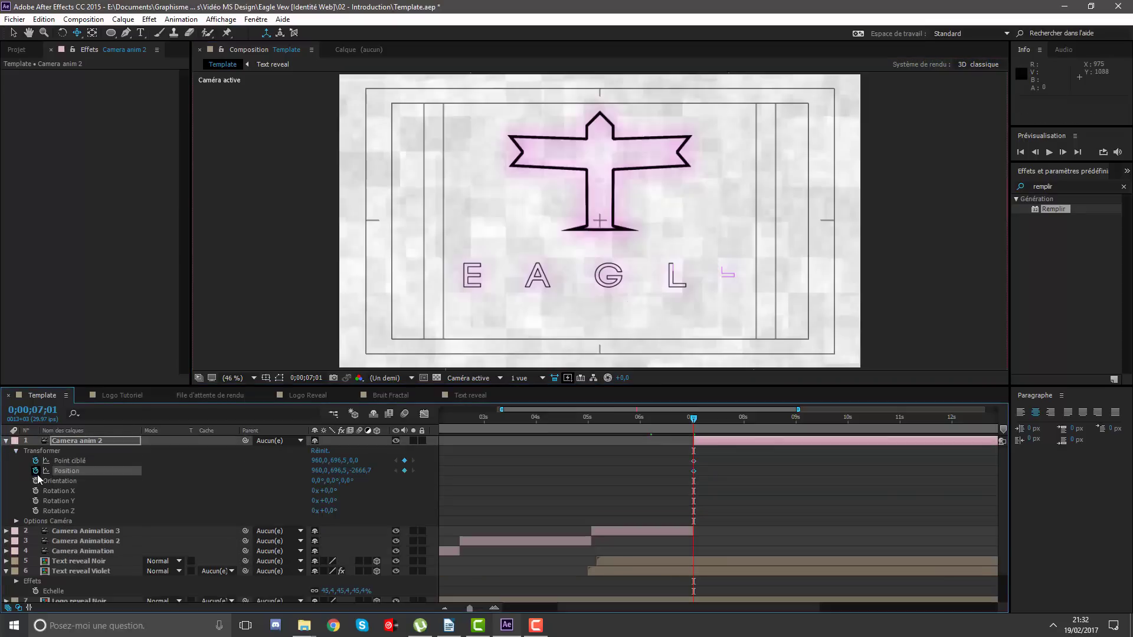
scroll(677, 528, right, 3)
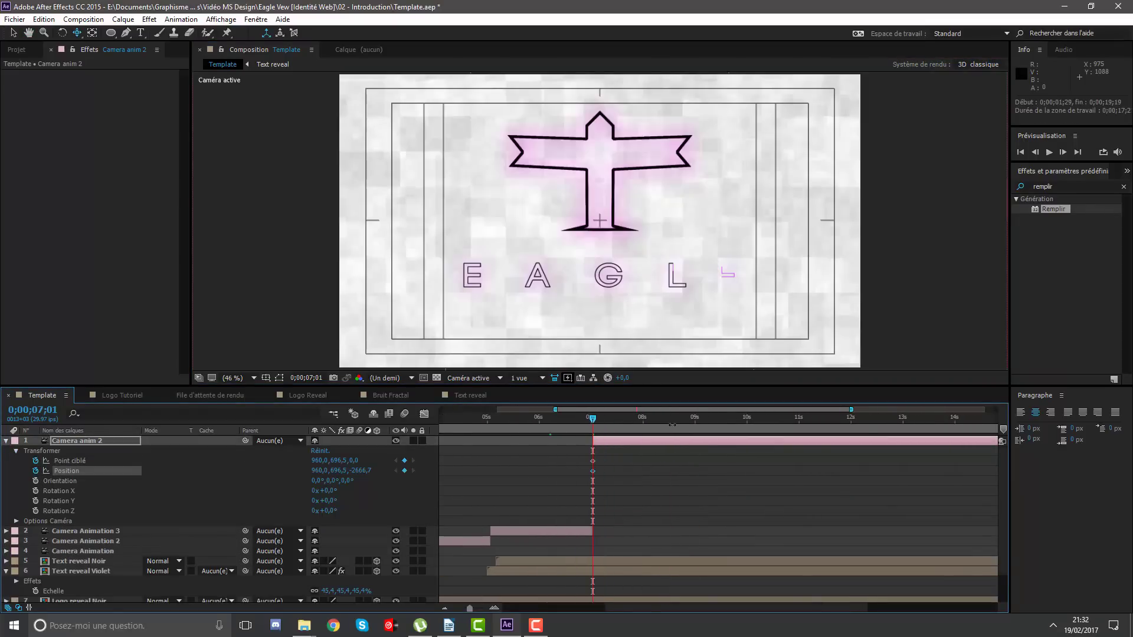
Dolly the camera back near 10 s and in close at 7 s, then select both Position keys.
mouse_move(708, 419)
mouse_down()
mouse_move(697, 419)
mouse_move(745, 424)
mouse_up()
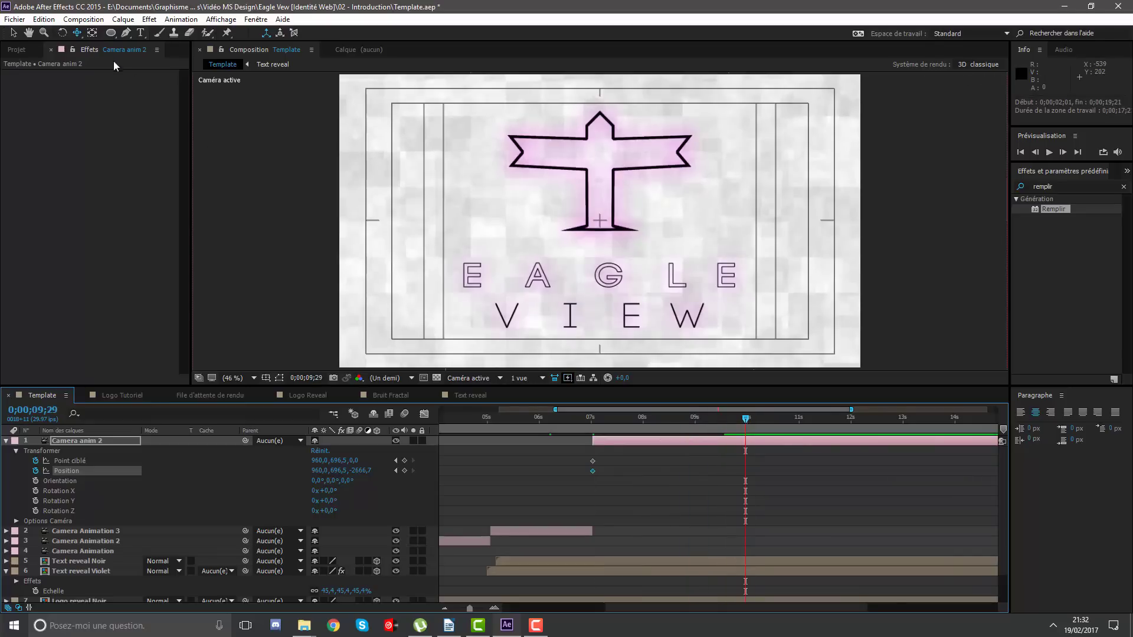
drag(77, 32, 100, 40)
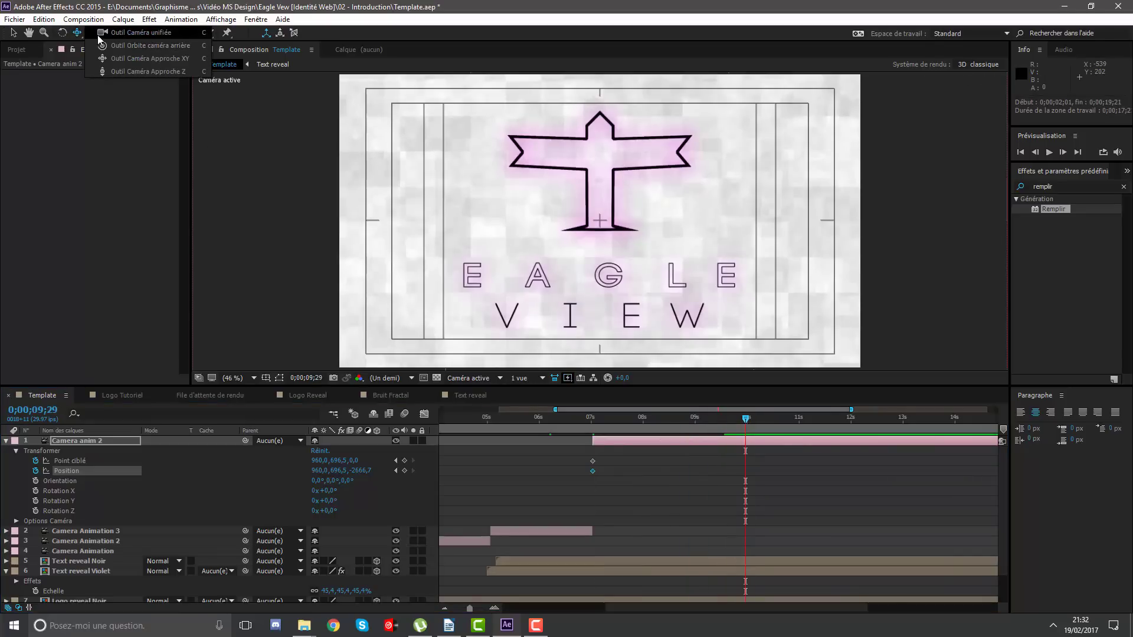
drag(645, 183, 645, 197)
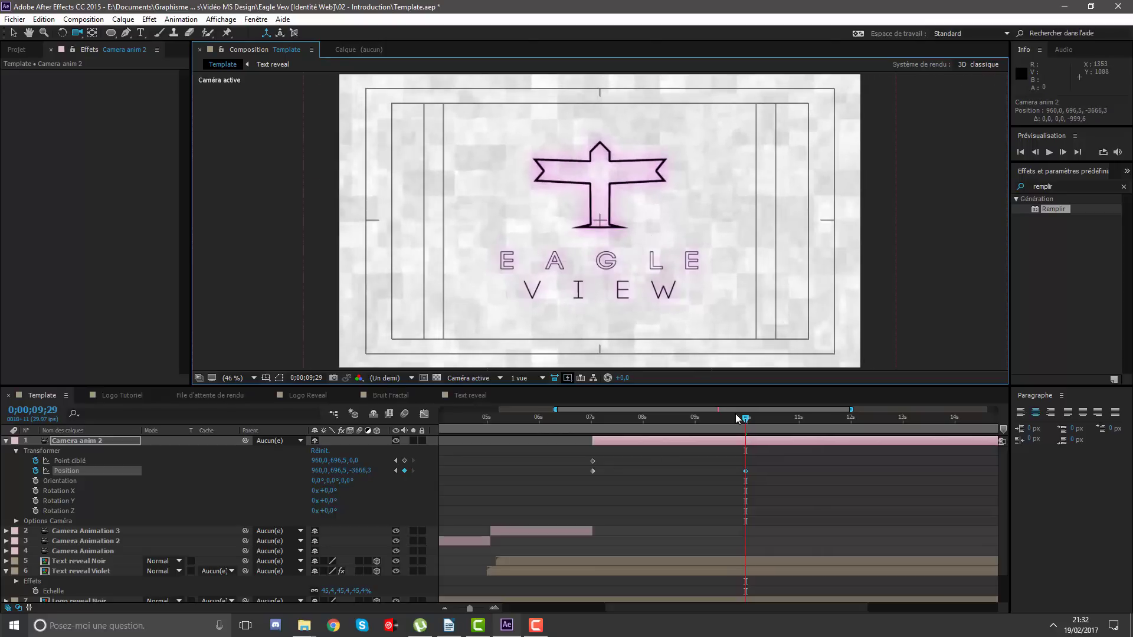
drag(737, 419, 592, 421)
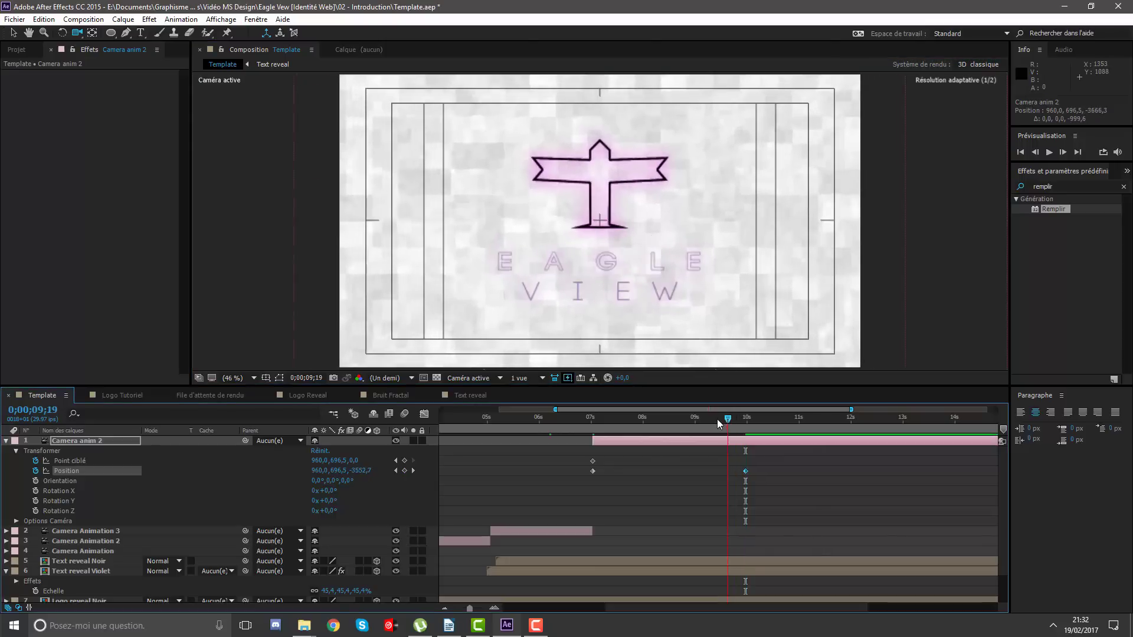
click(593, 420)
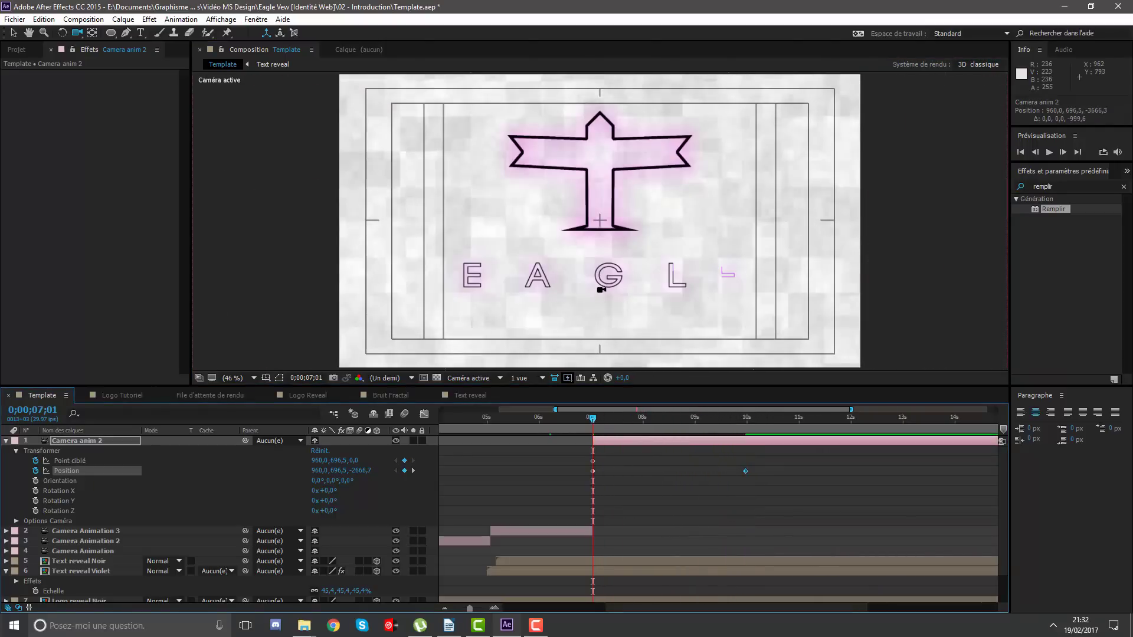
drag(602, 252, 618, 249)
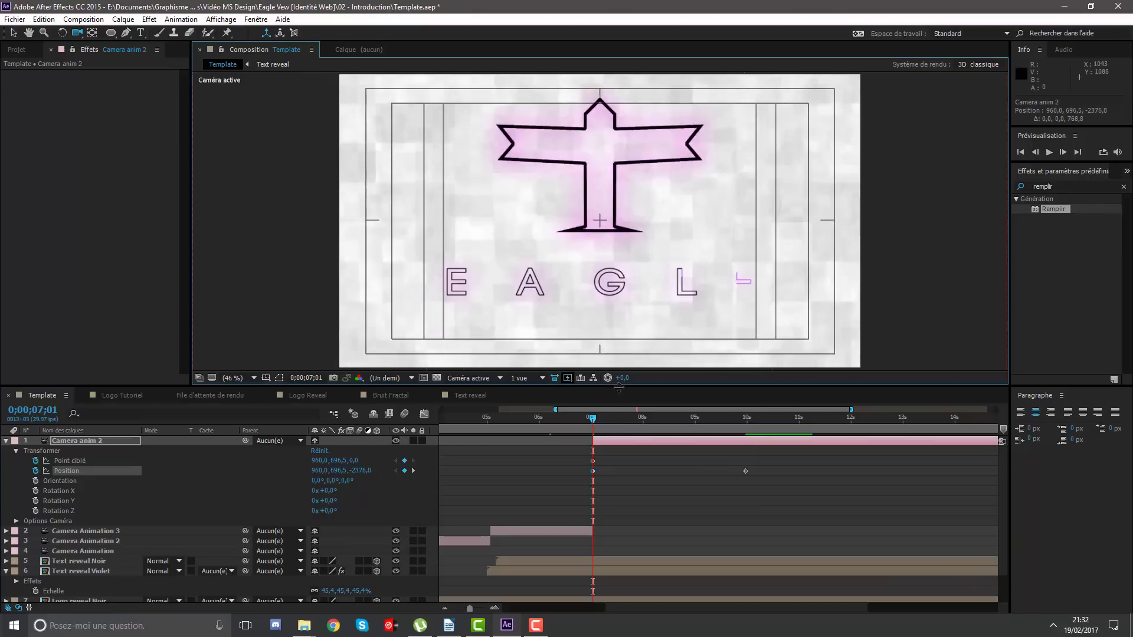
drag(593, 417, 738, 413)
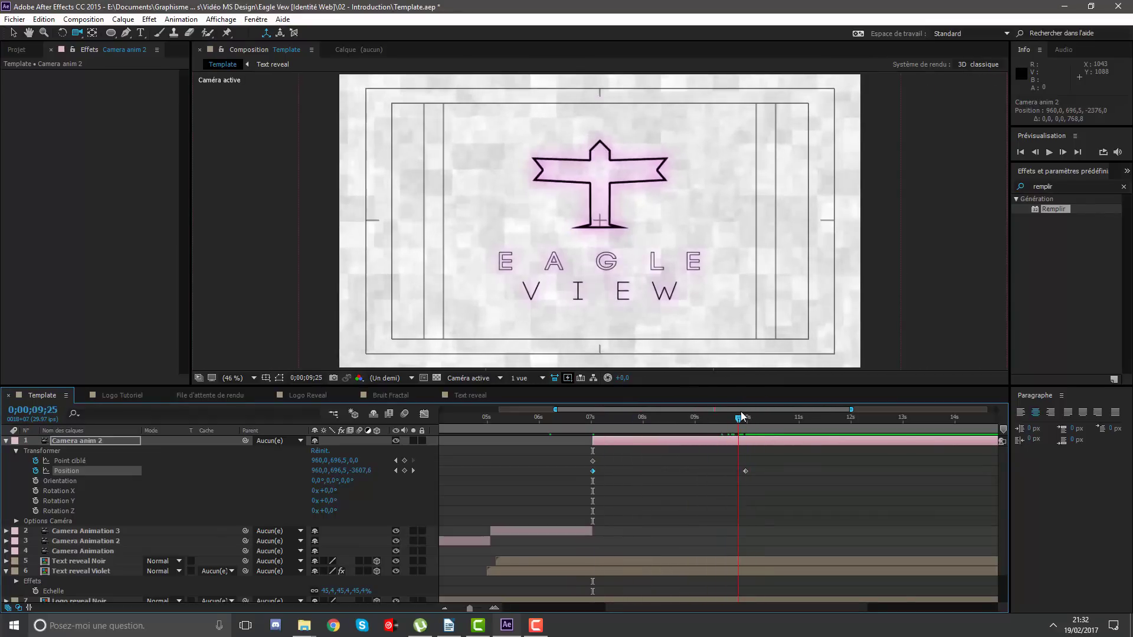
drag(764, 466, 567, 493)
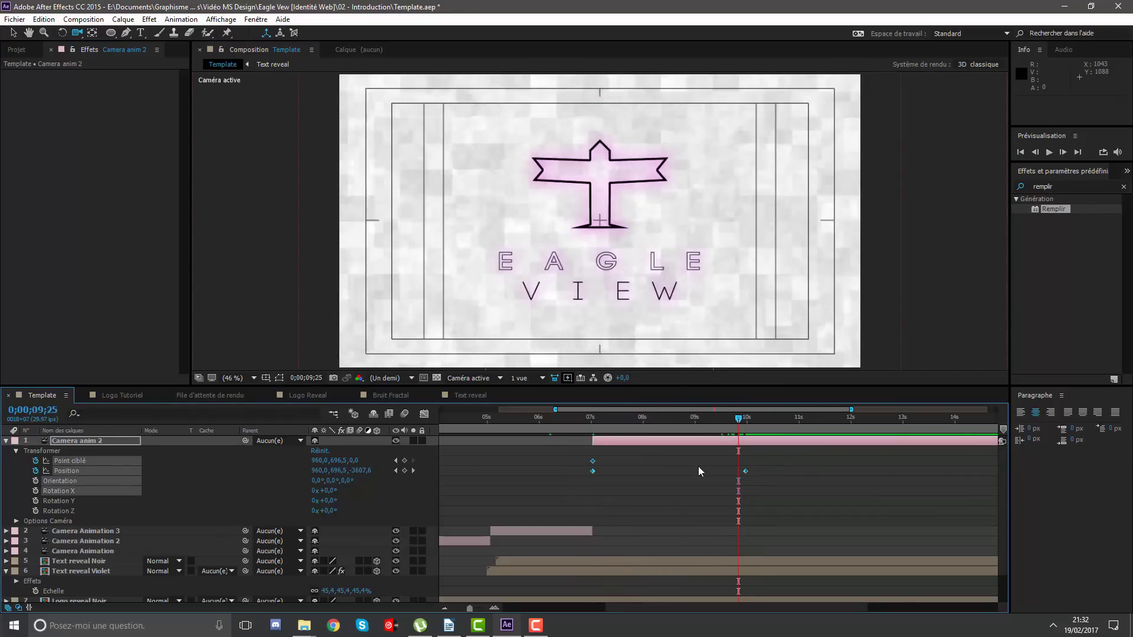
Apply Easy Ease to the camera Position keys and lengthen the ending slowdown in the Graph Editor.
click(424, 414)
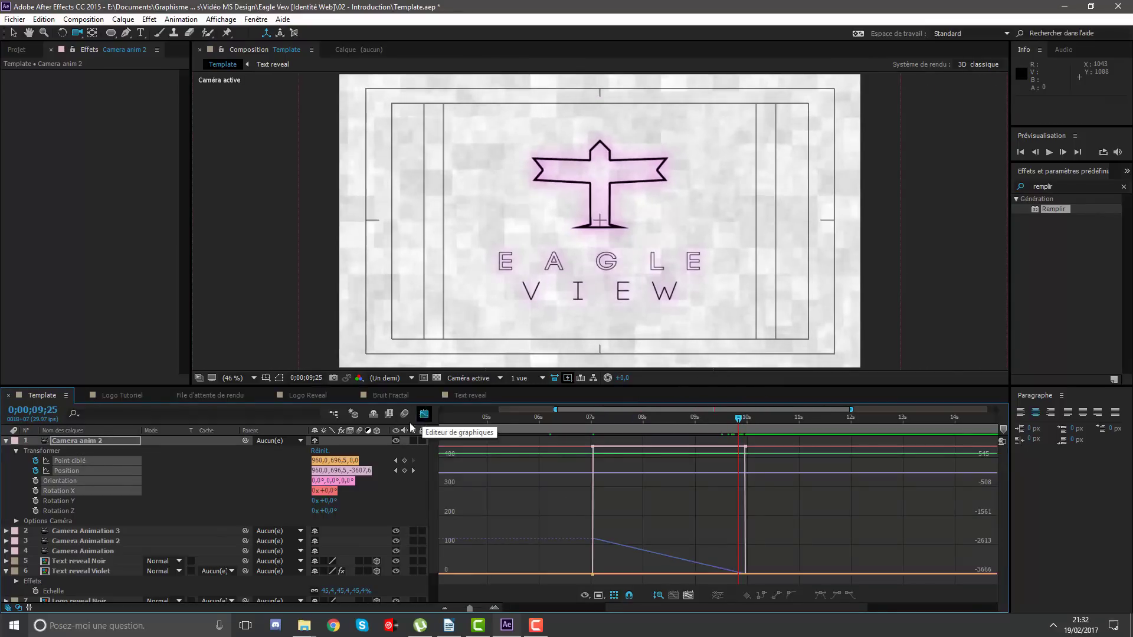
click(71, 470)
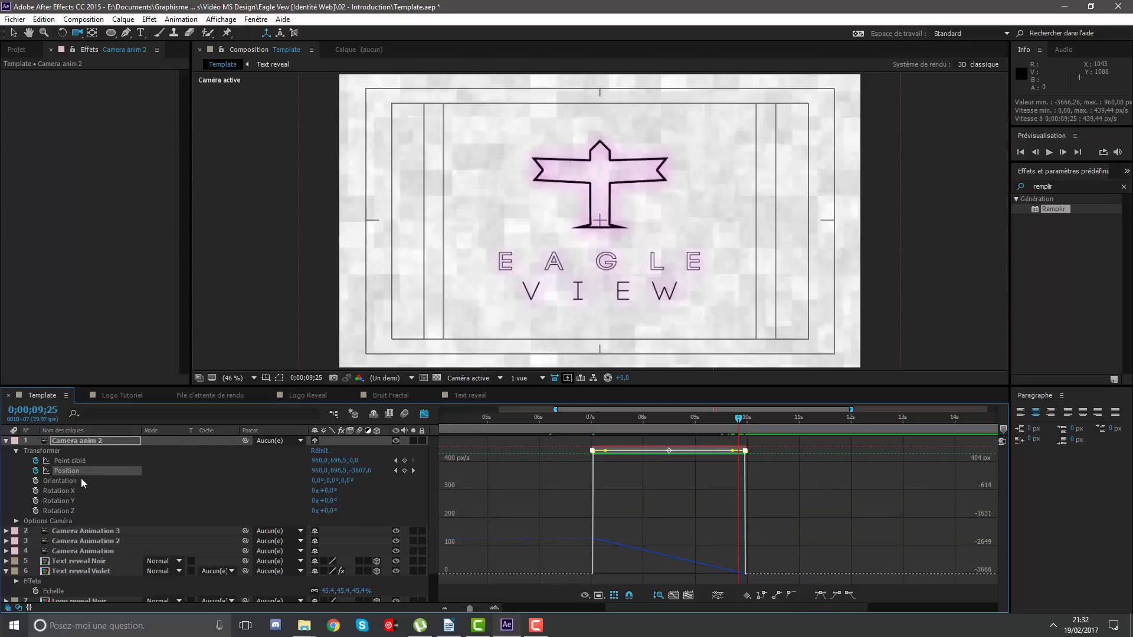
click(821, 596)
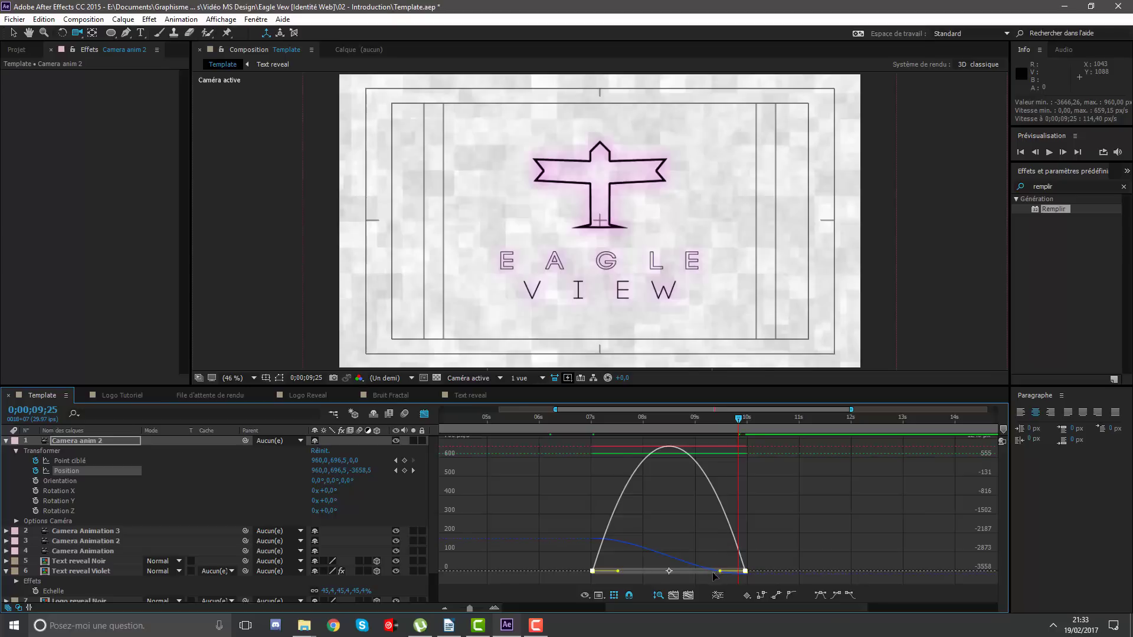
drag(720, 571, 669, 573)
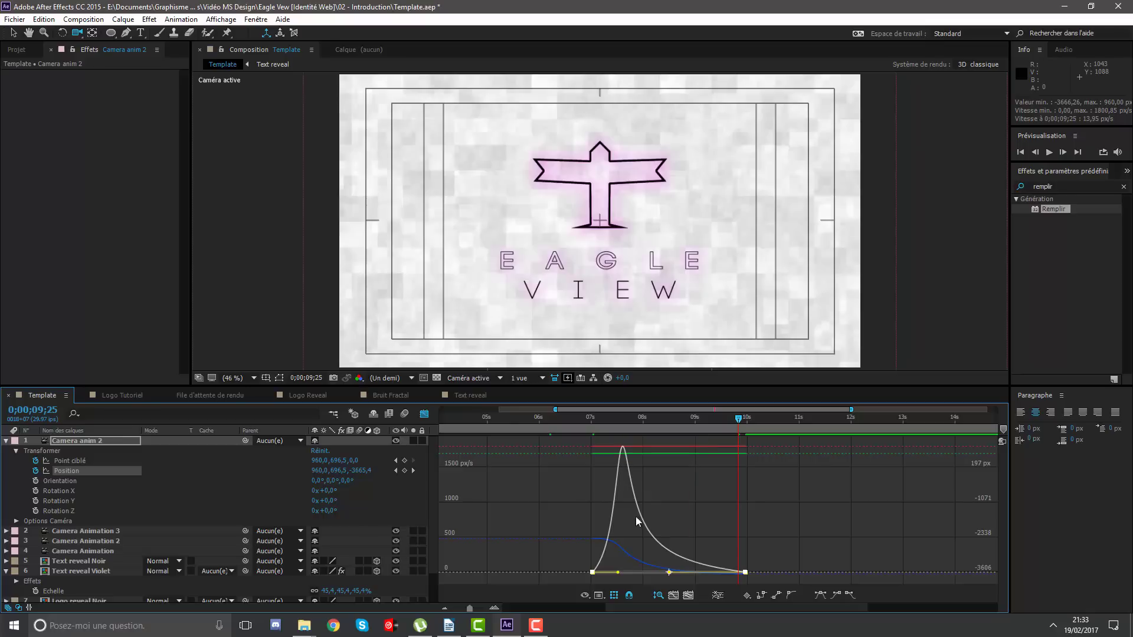
Return to the layer timeline and preview the eased camera move from its start.
click(598, 596)
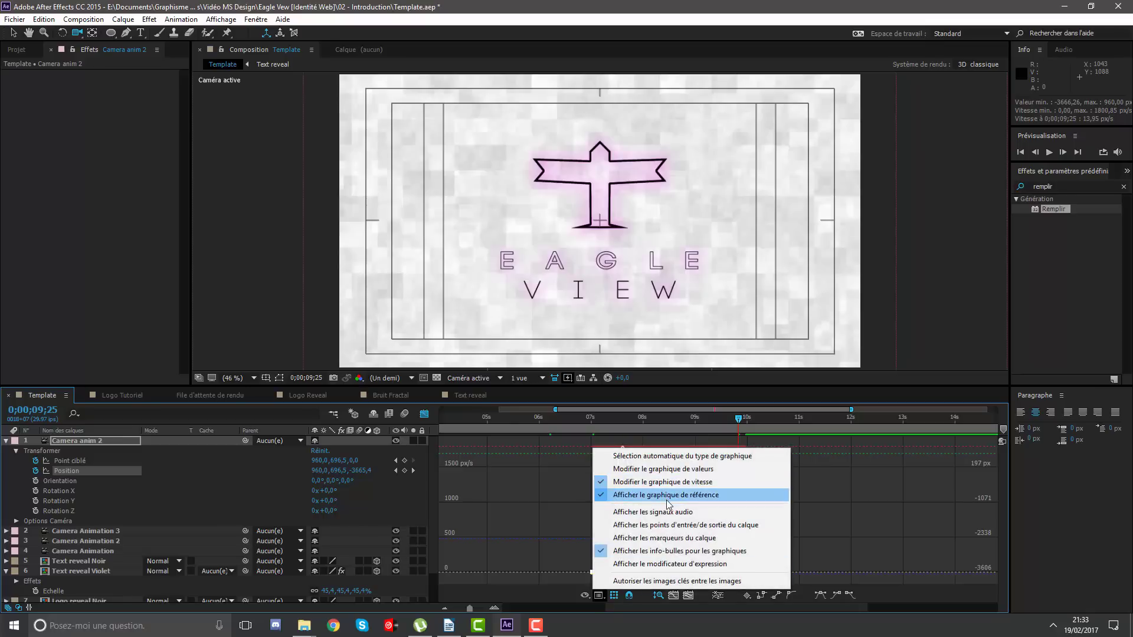
key(Escape)
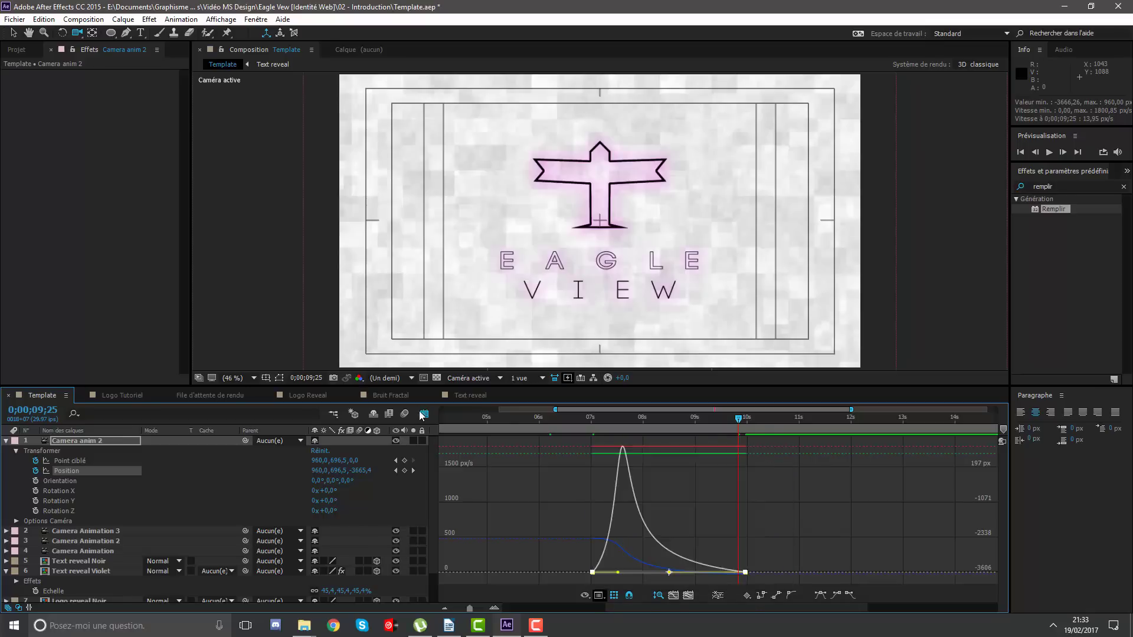
key(shift+F3)
drag(603, 420, 593, 420)
key(space)
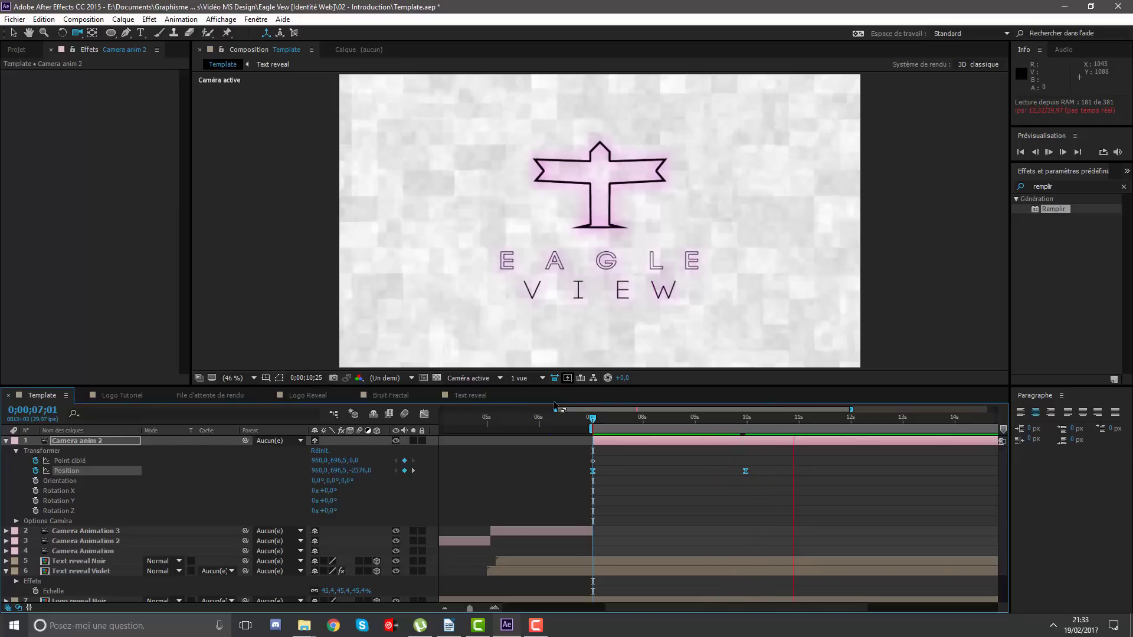
Collapse Camera anim 2 and Text reveal Violet, select [Blanc], and park at 0;00;07;00.
drag(634, 419, 619, 420)
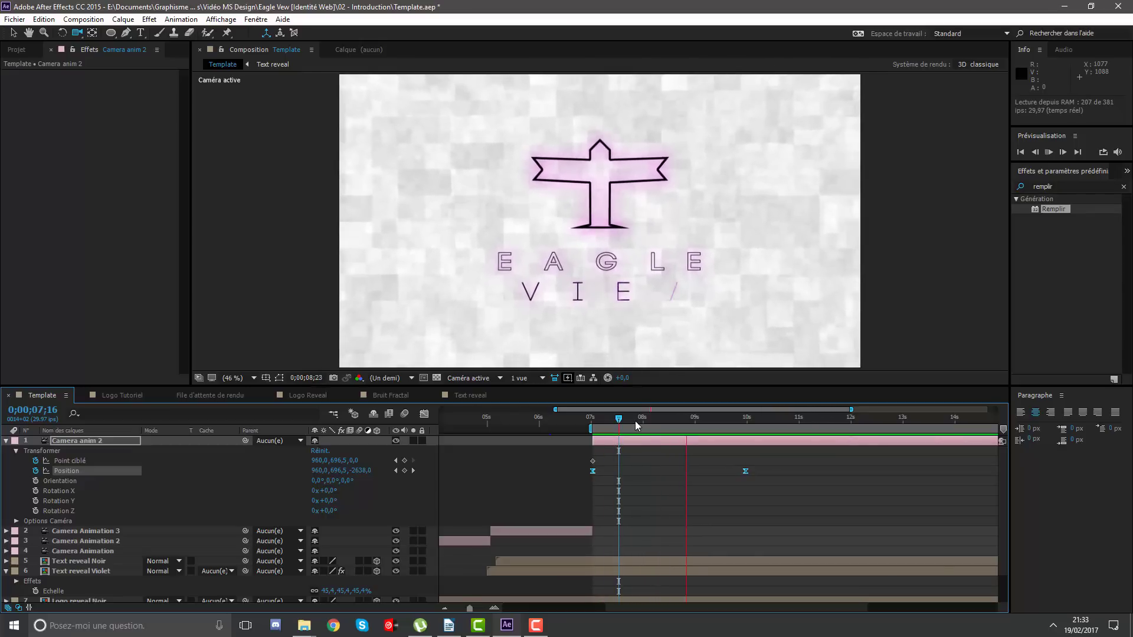
drag(619, 420, 654, 421)
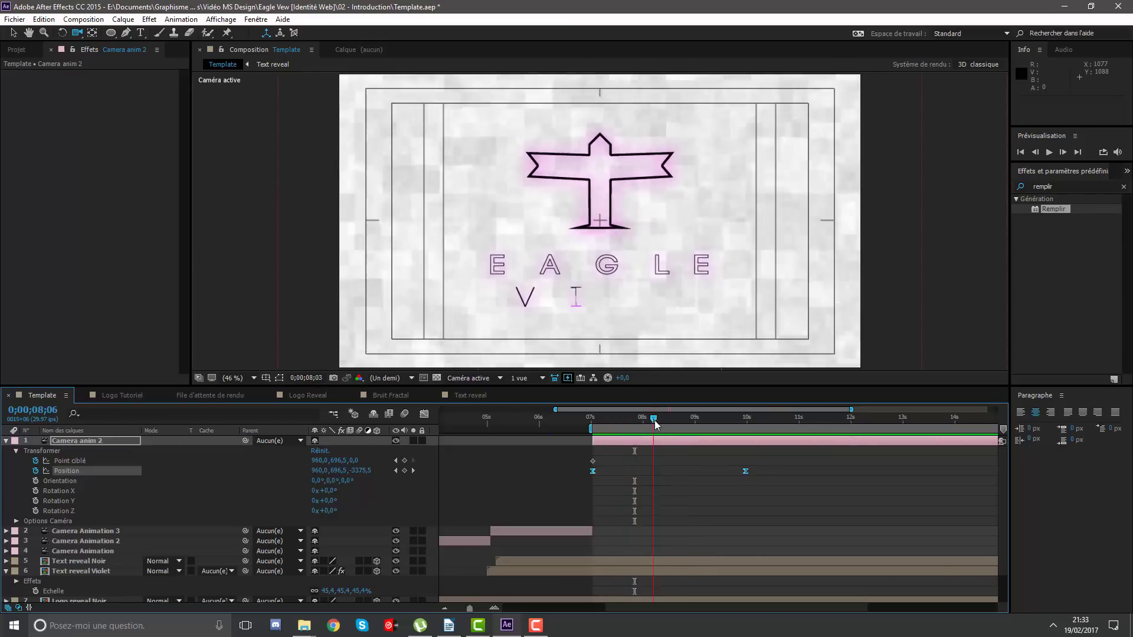
click(5, 441)
click(6, 490)
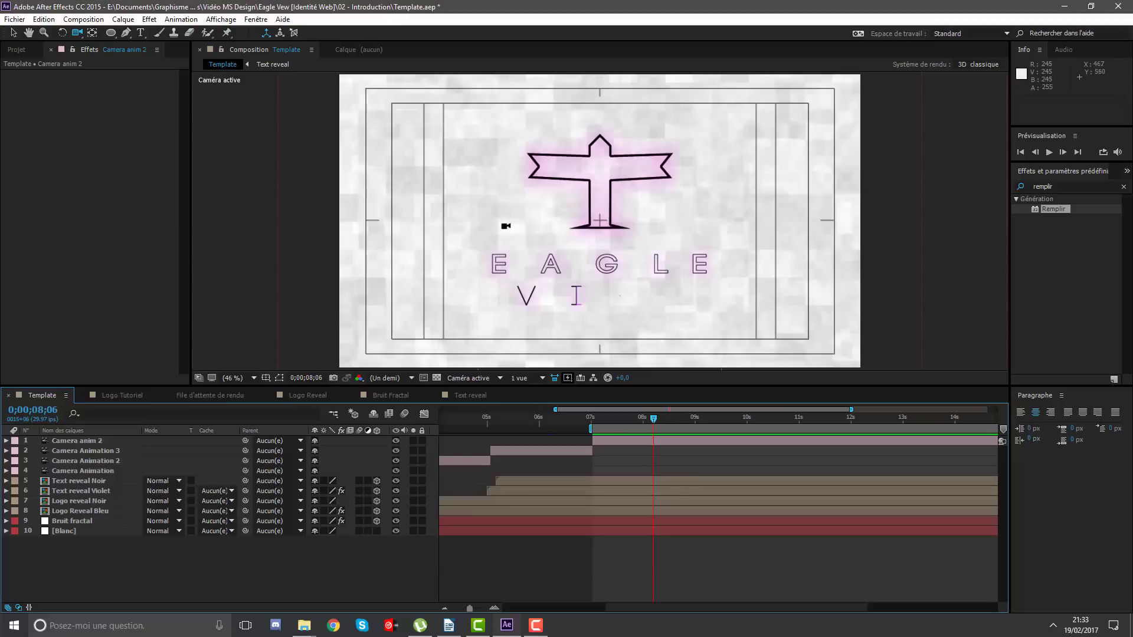
click(13, 33)
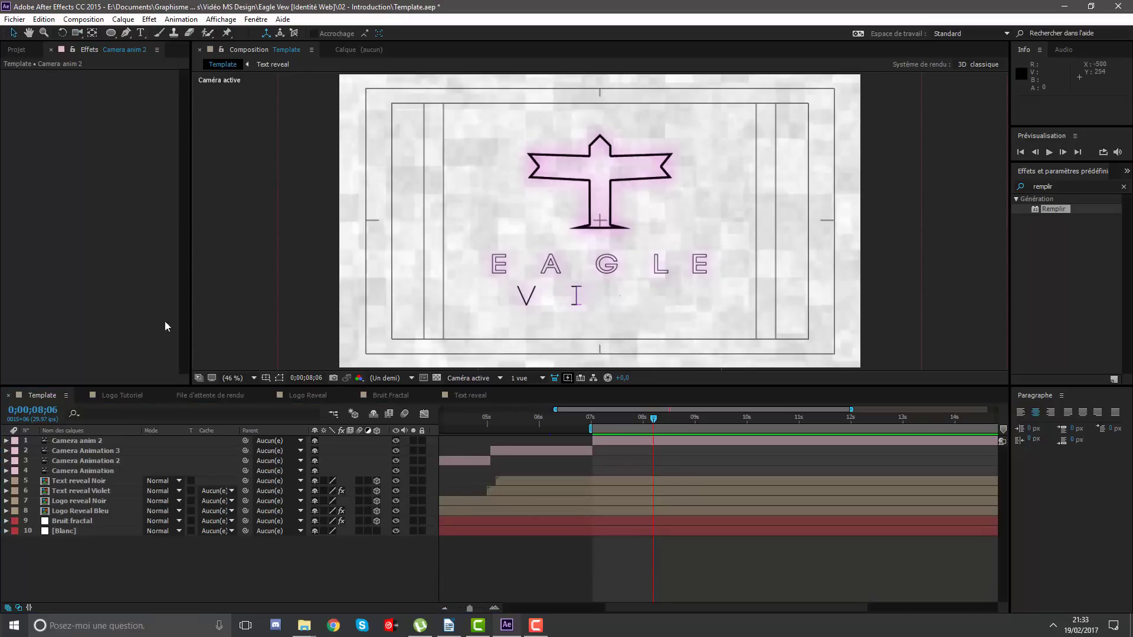
click(106, 531)
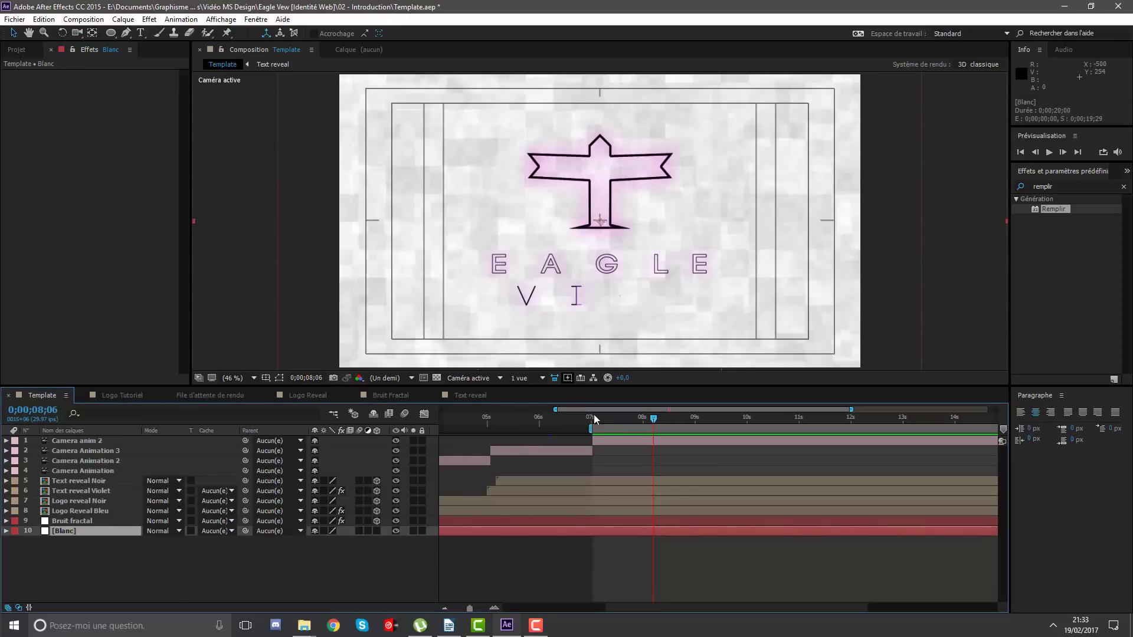
click(595, 419)
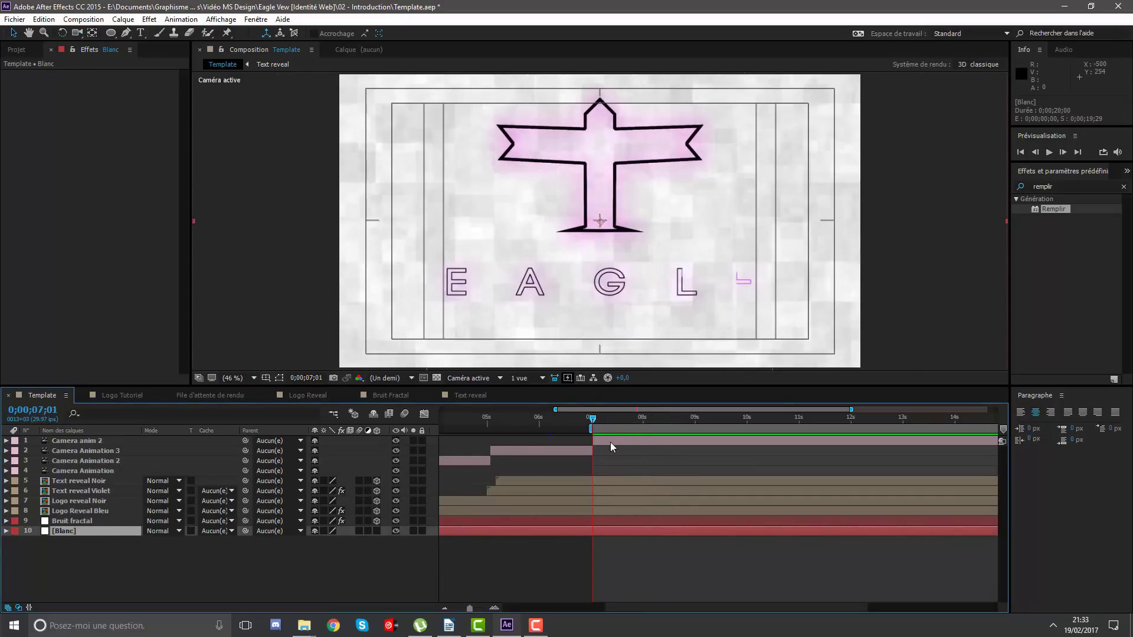
key(Page_Up)
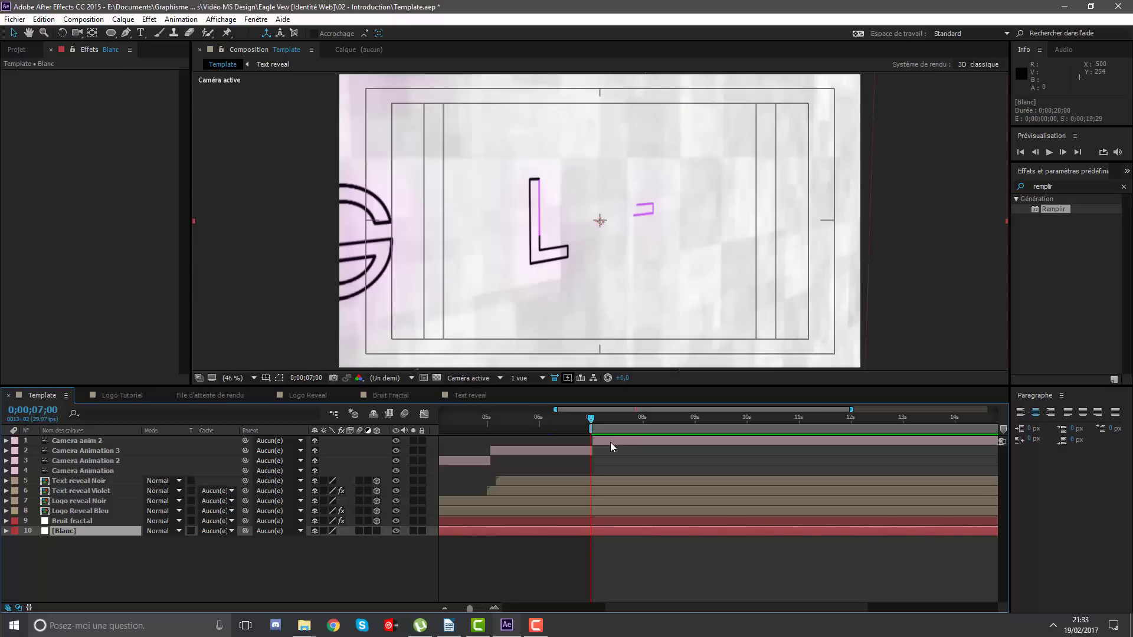
Split the Bruit fractal layer at 7 seconds using Edition > Scinder le calque.
key(Page_Down)
key(Page_Up)
click(92, 523)
click(43, 19)
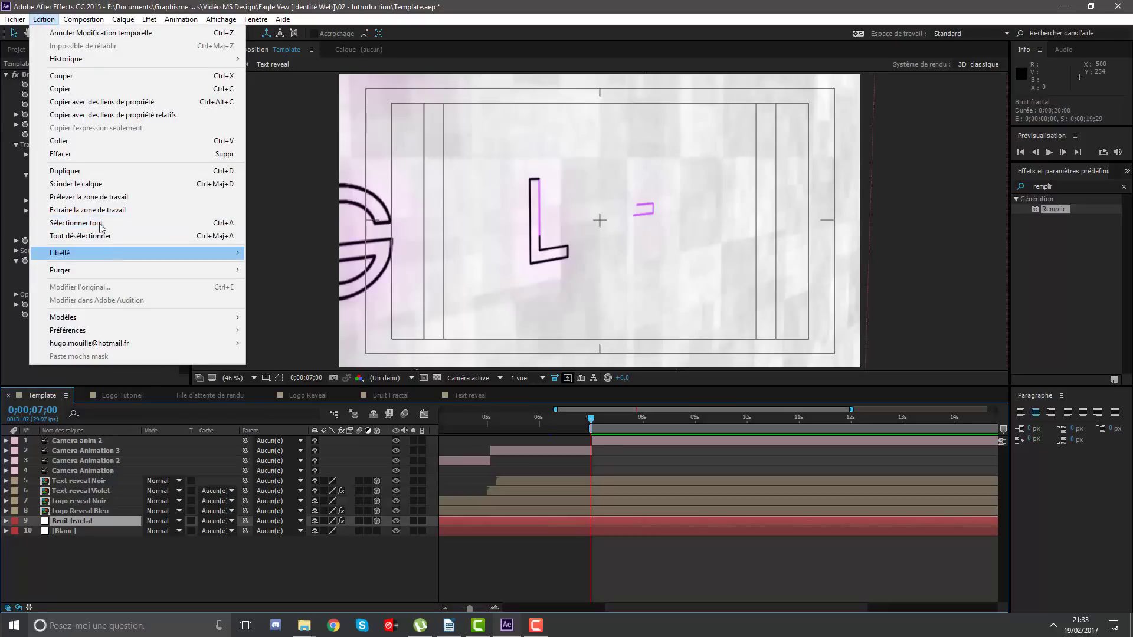
click(89, 184)
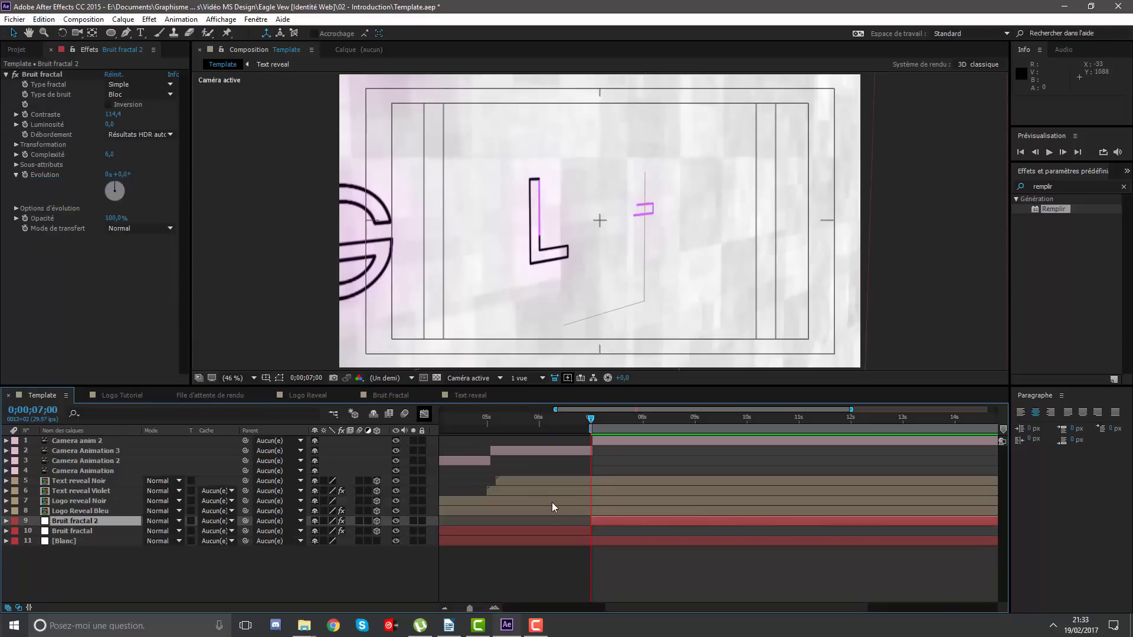
Set the opacity of Bruit fractal 2 to 5%.
key(t)
click(591, 531)
click(315, 531)
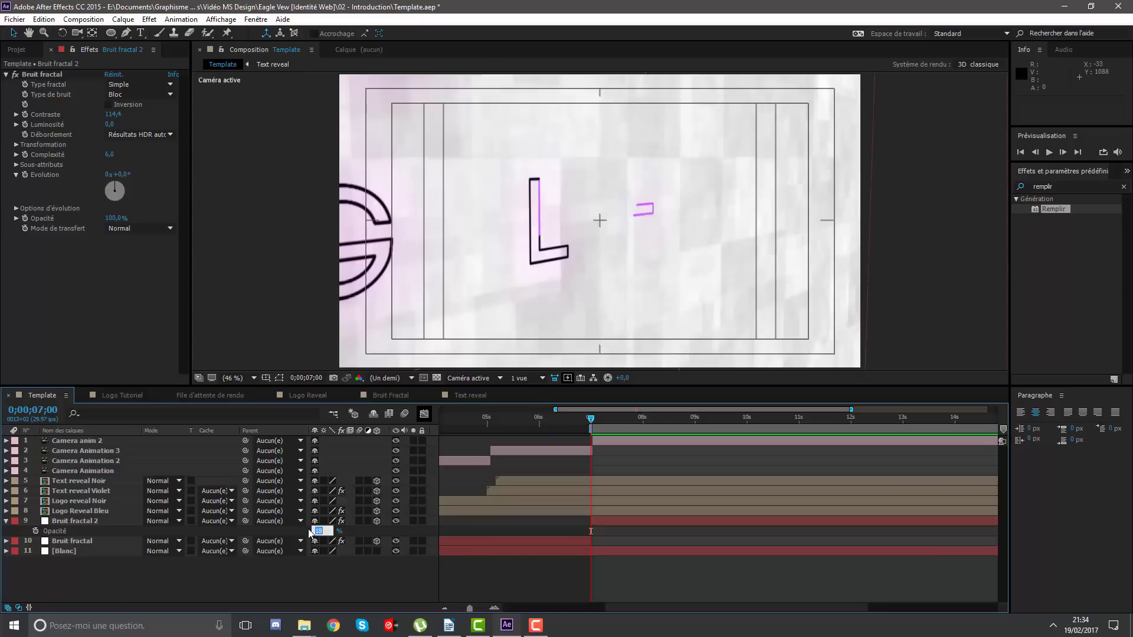
key(Return)
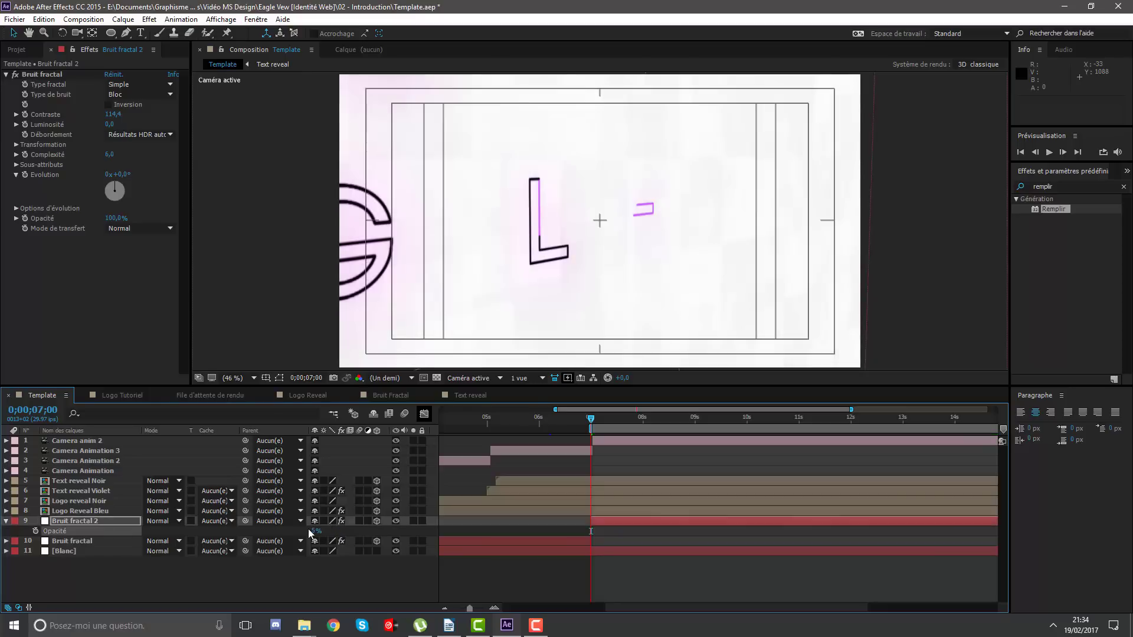
Trim the first noise part so it ends at 0;00;07;00.
key(Page_Down)
drag(851, 409, 726, 409)
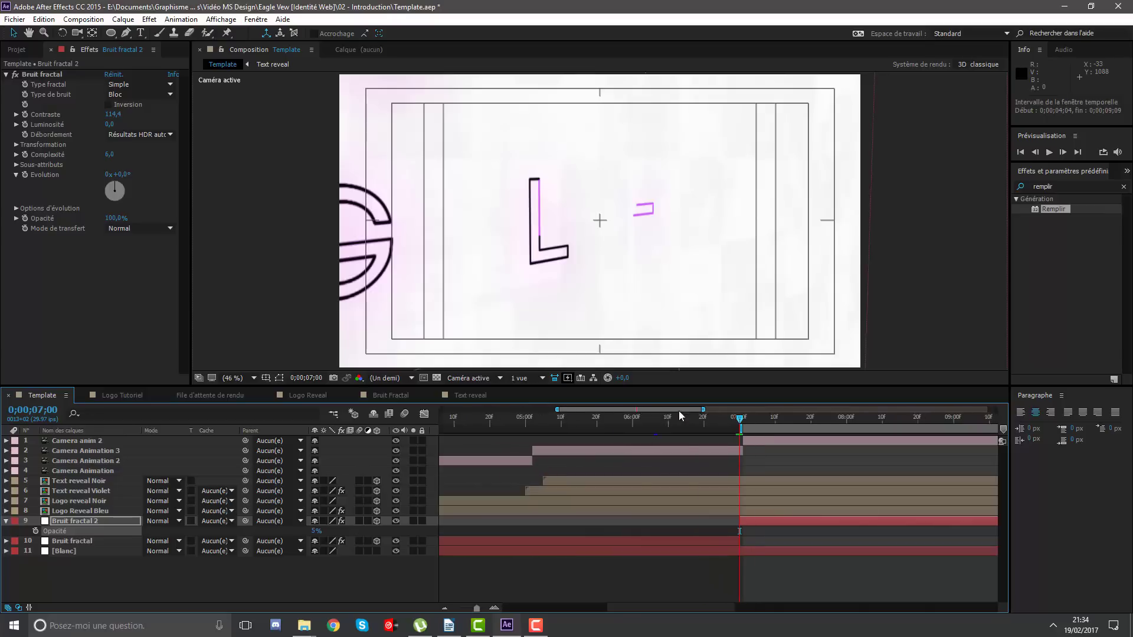
drag(653, 541, 651, 542)
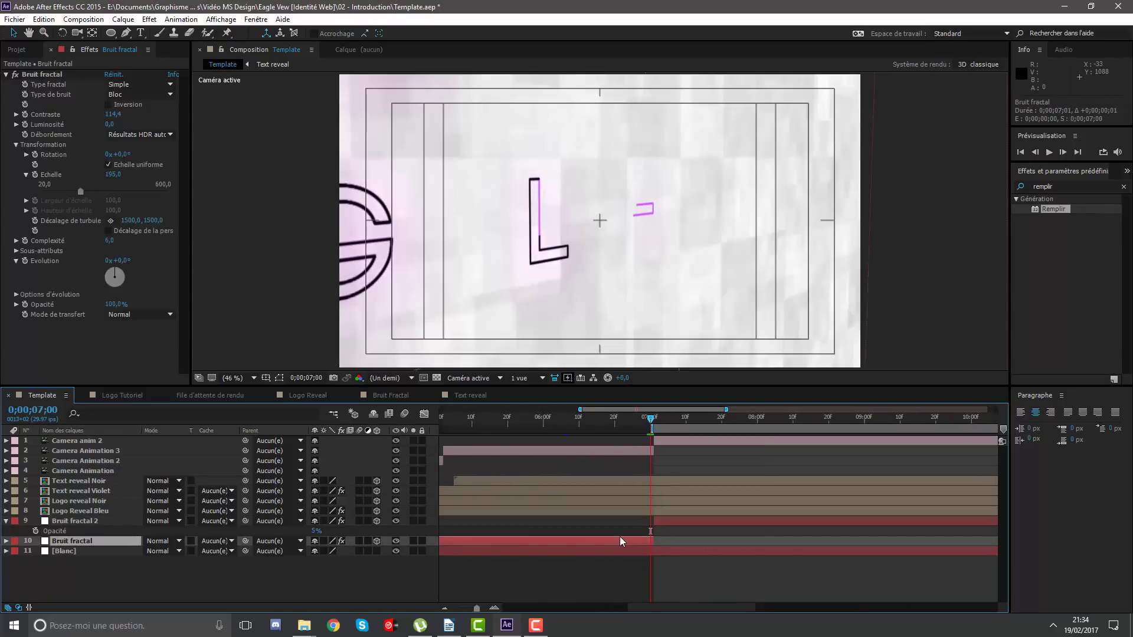
Preview from 7 seconds, restore the composition view size and hide the safe-area guides.
key(space)
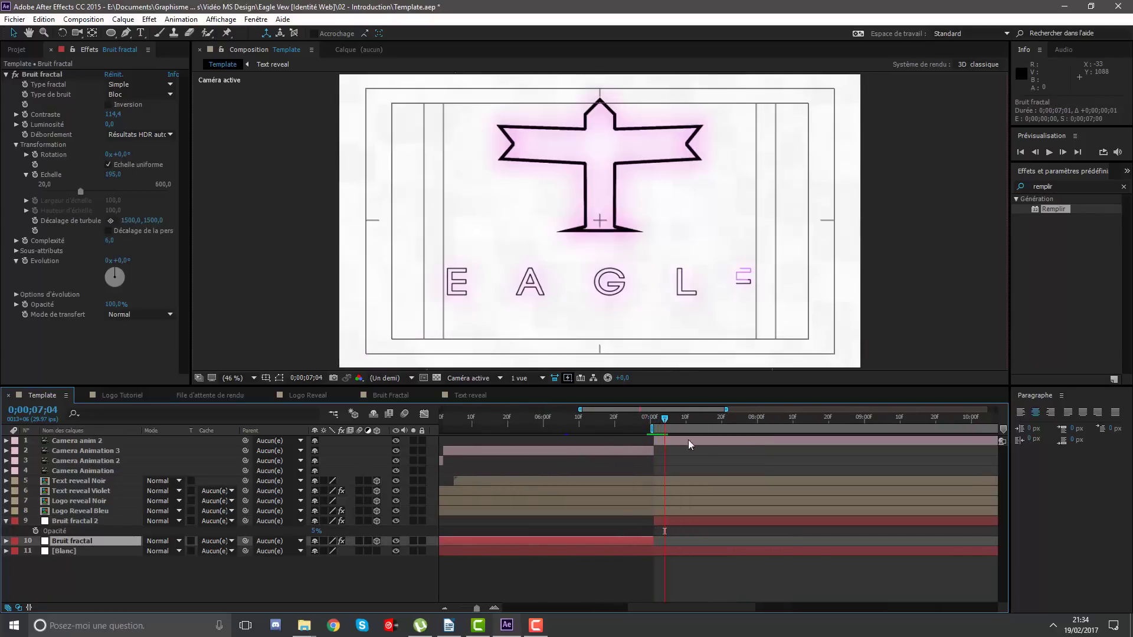
scroll(614, 211, down, 2)
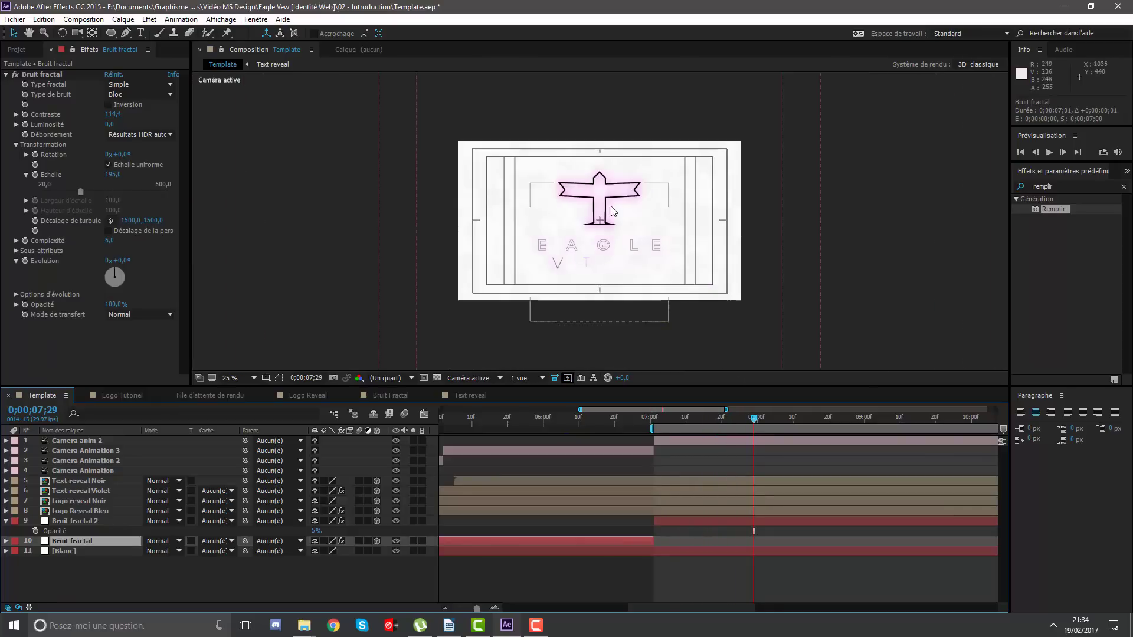
scroll(612, 210, up, 2)
click(254, 378)
click(273, 403)
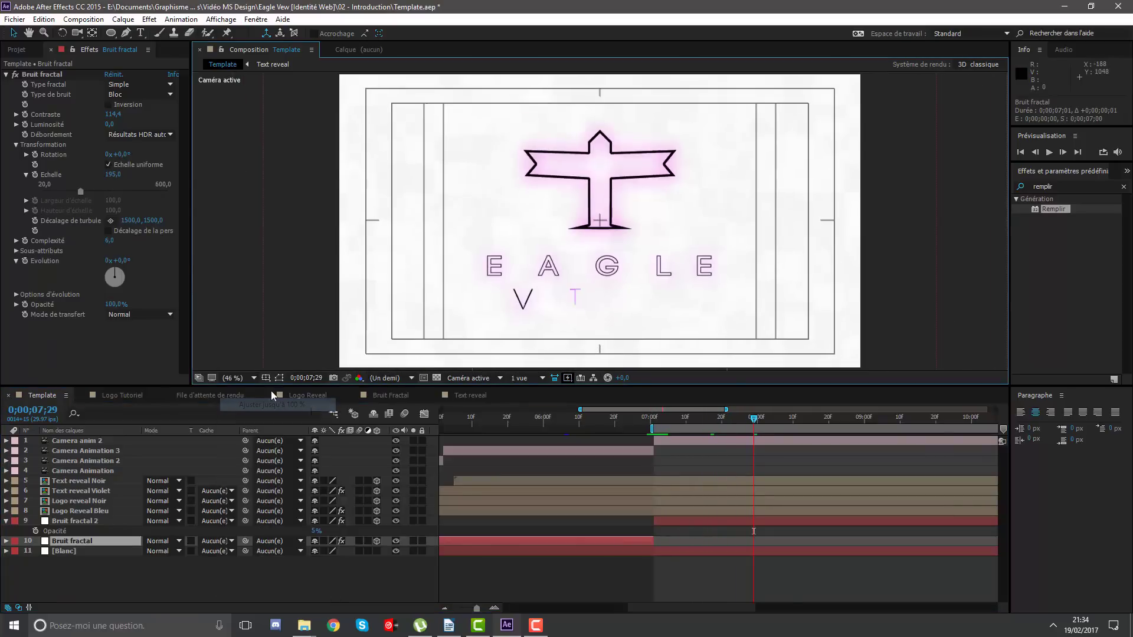
click(265, 378)
click(290, 391)
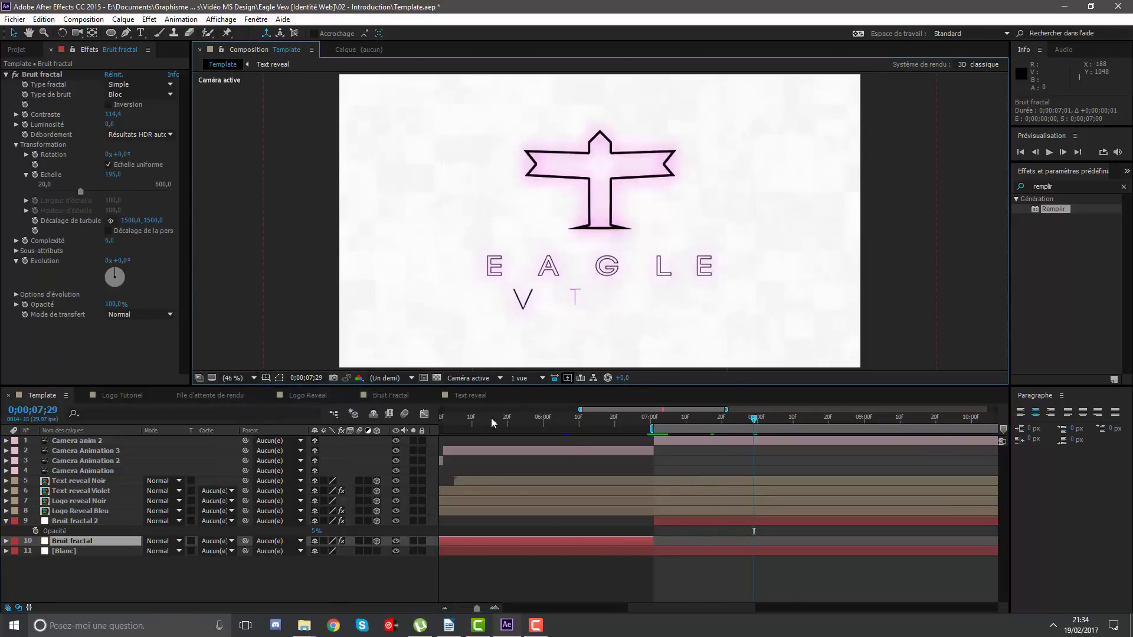
Zoom the timeline out to all 14 seconds and return to about 0;00;01;25.
drag(647, 409, 507, 409)
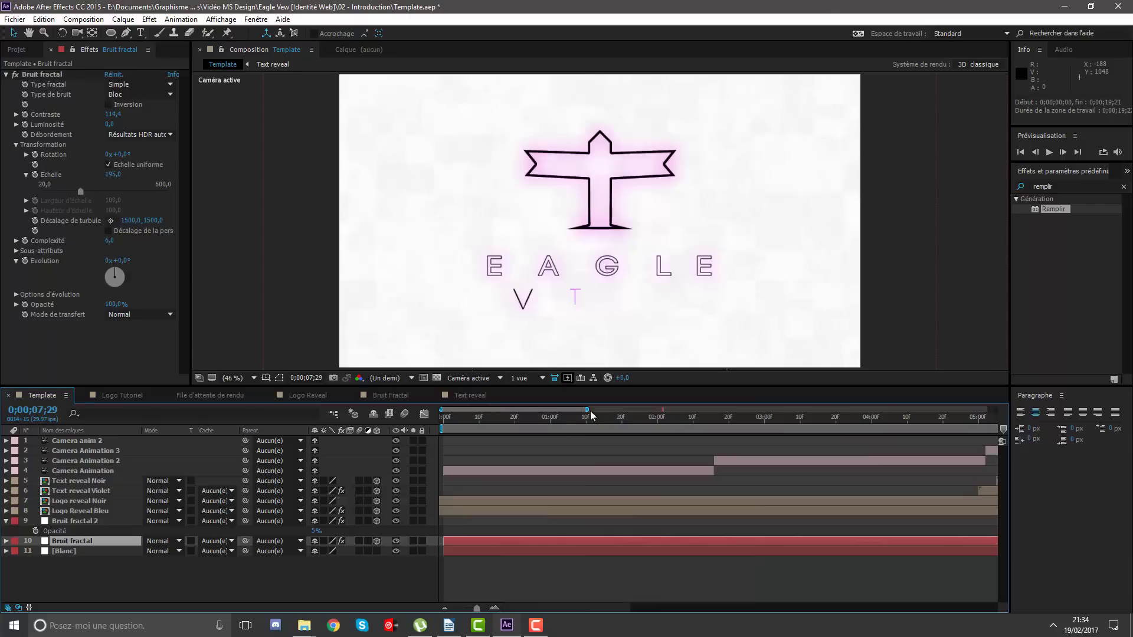
drag(604, 409, 846, 409)
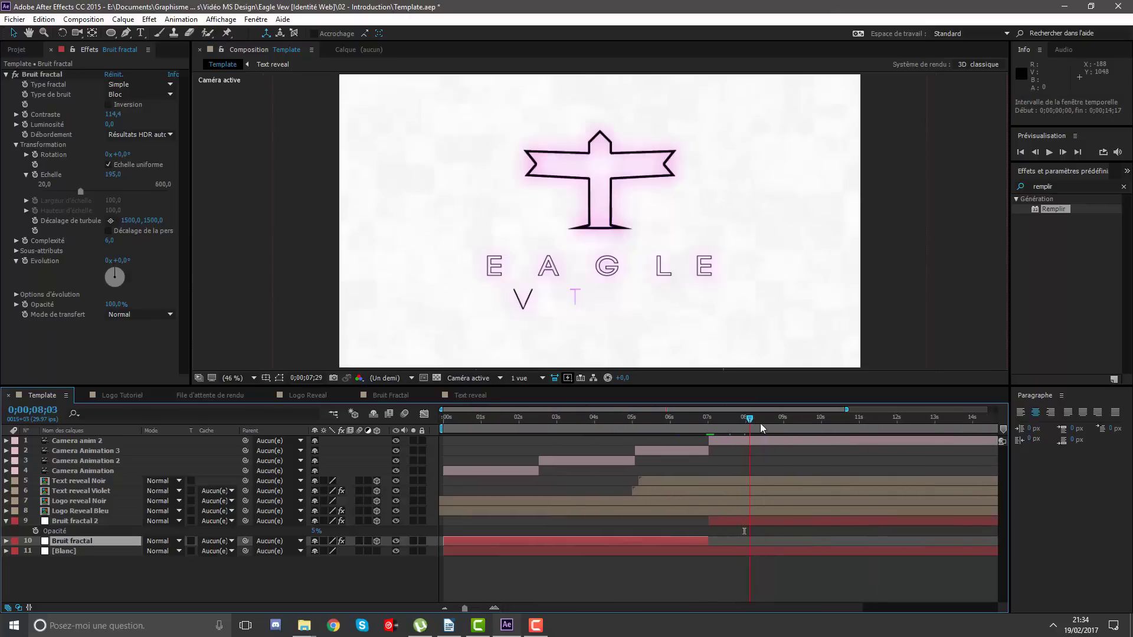
mouse_move(760, 423)
mouse_down()
mouse_move(483, 421)
mouse_move(513, 430)
mouse_up()
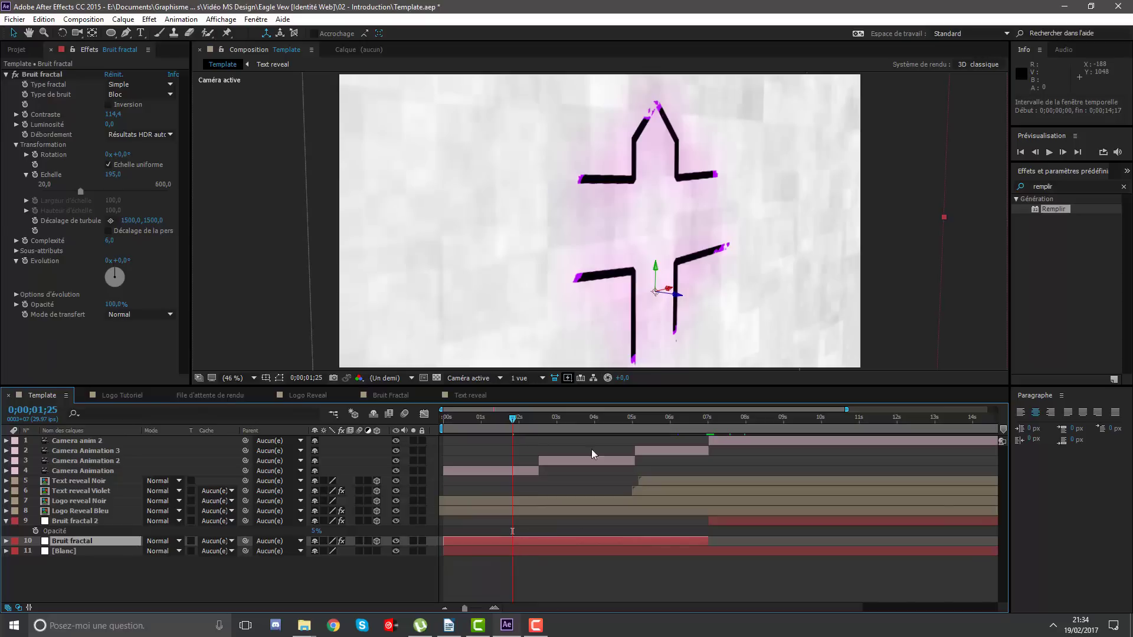
Create a black (000000) solid layer named Bandes noires.
right_click(549, 583)
mouse_move(726, 470)
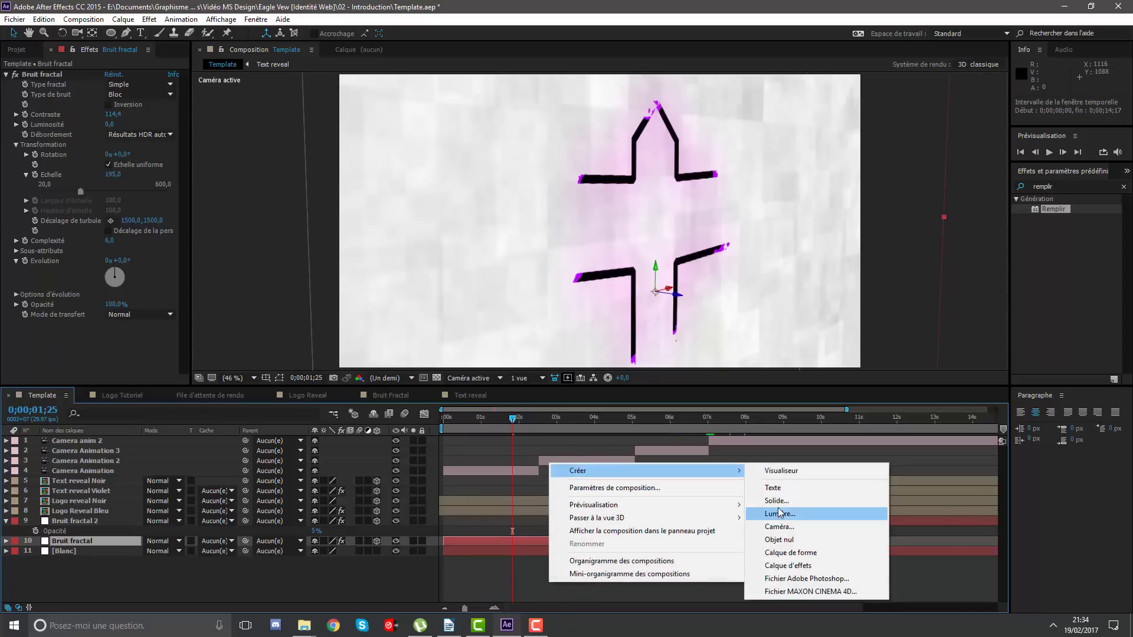
click(777, 501)
click(620, 388)
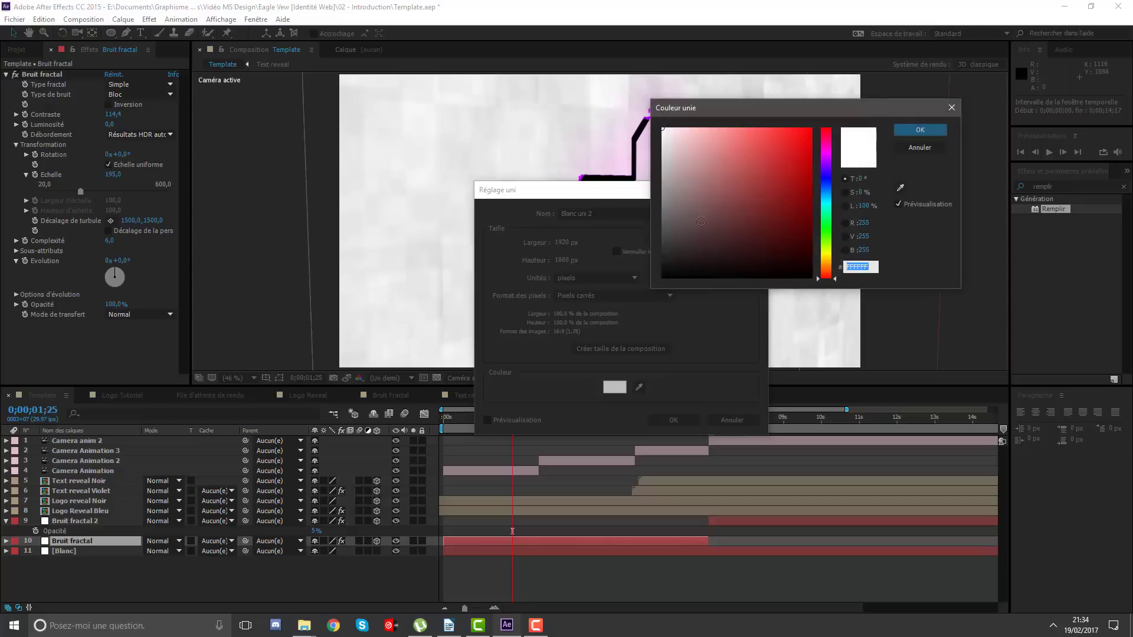
text(000000)
click(920, 131)
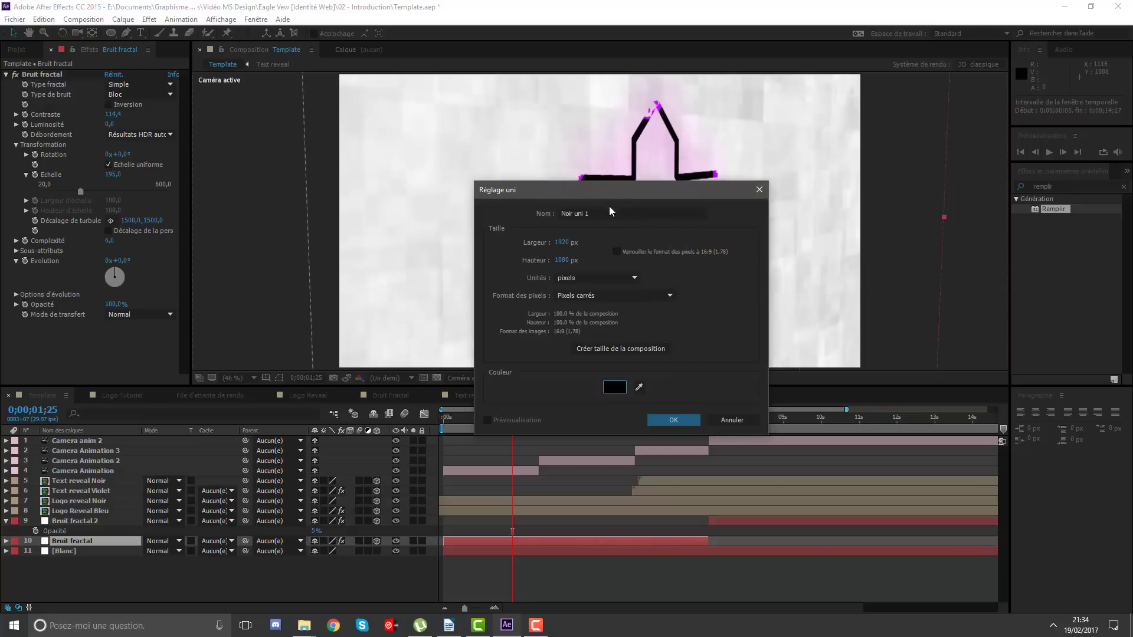
text(Bande)
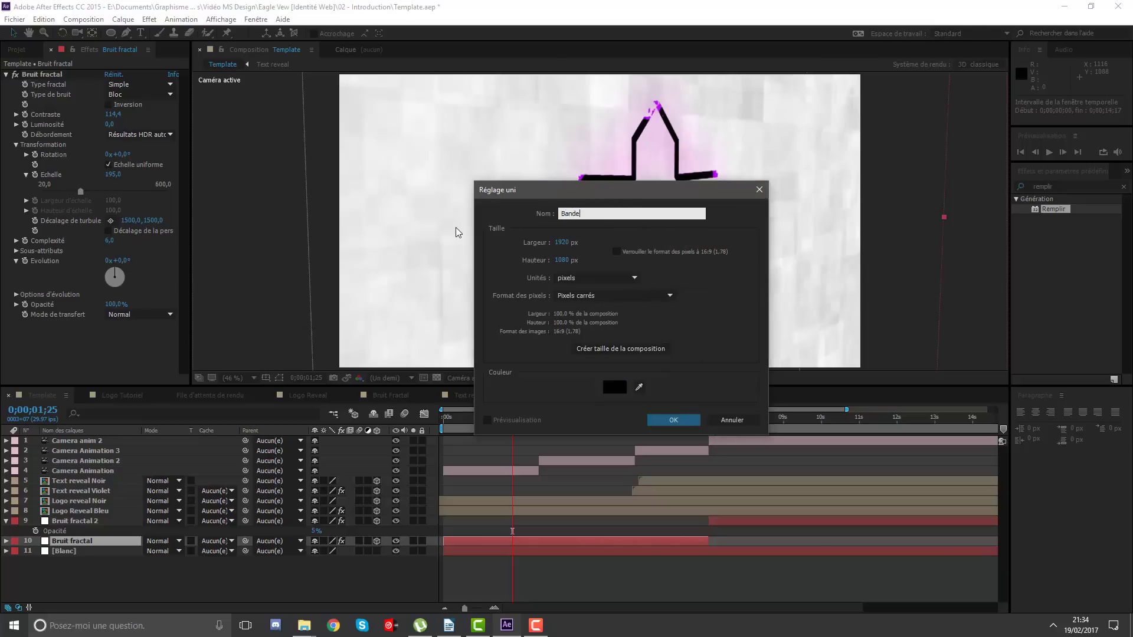
text(s noires)
key(Return)
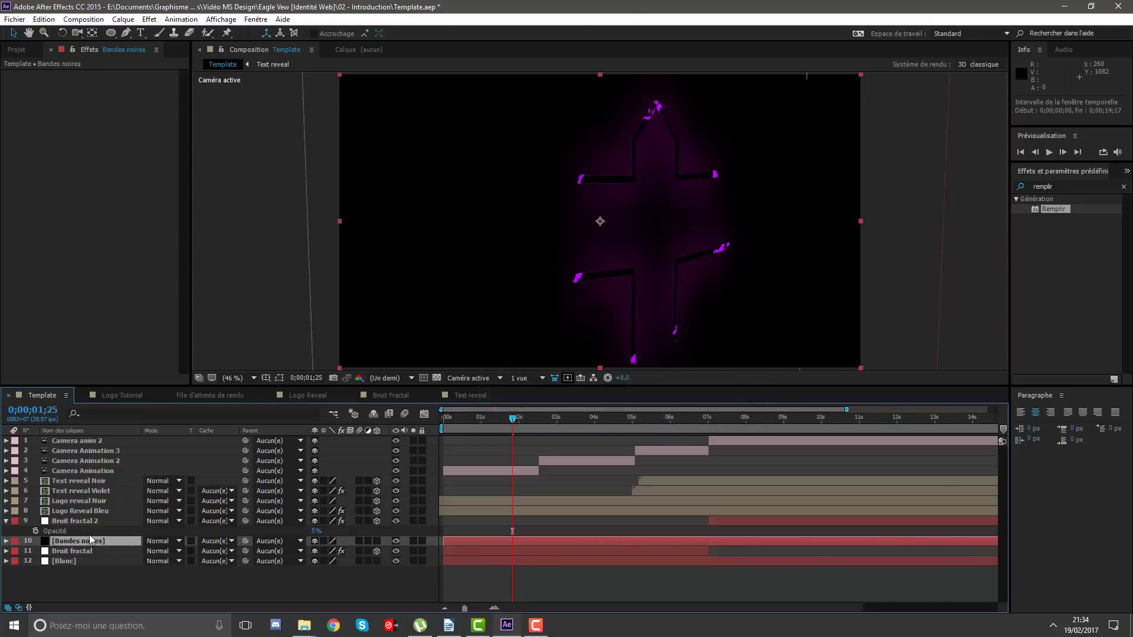
Move Bandes noires to the top, squash it into a thin bar at the bottom edge.
drag(91, 540, 99, 442)
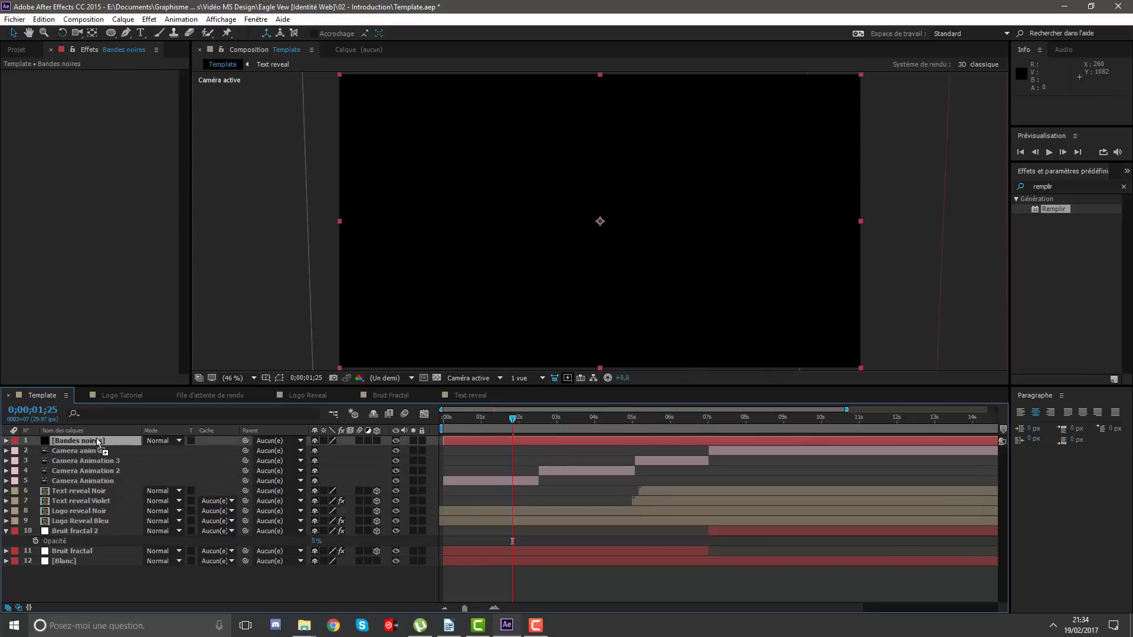
mouse_move(601, 368)
mouse_down()
mouse_move(592, 238)
mouse_move(632, 327)
mouse_move(628, 239)
mouse_move(625, 276)
mouse_up()
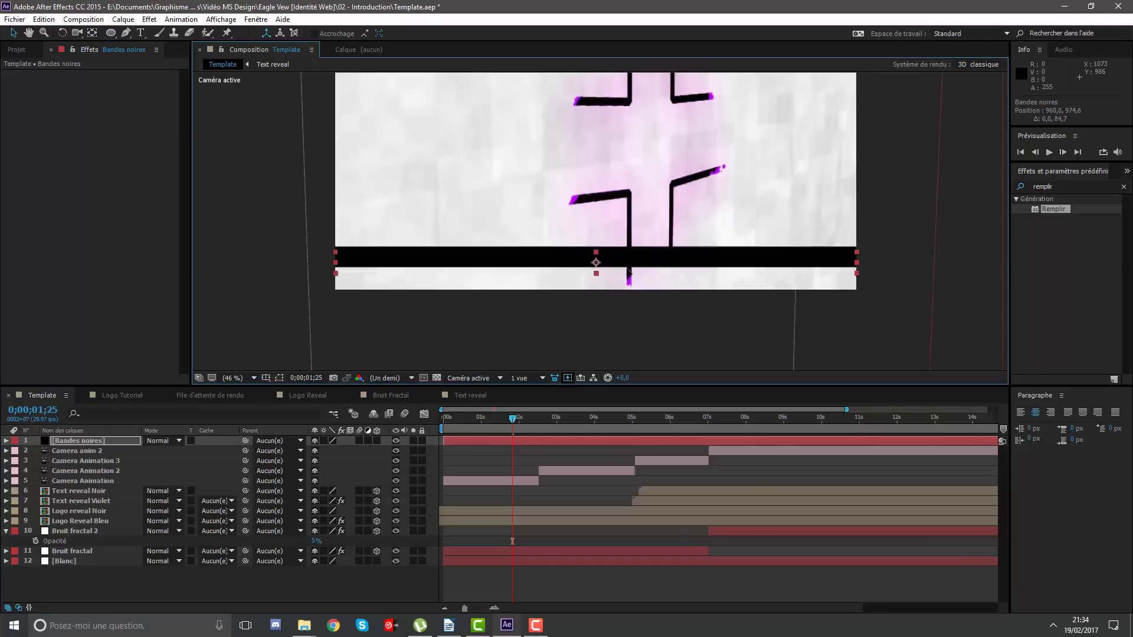
key(slash)
scroll(608, 185, up, 4)
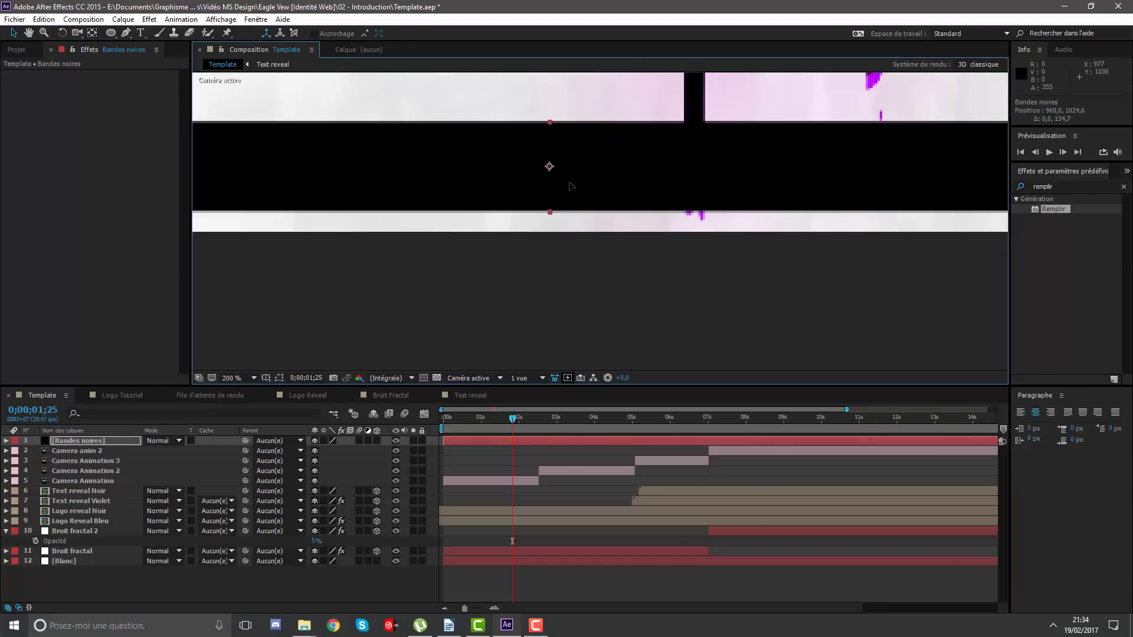
mouse_move(574, 197)
mouse_down()
mouse_move(547, 241)
mouse_move(579, 219)
mouse_up()
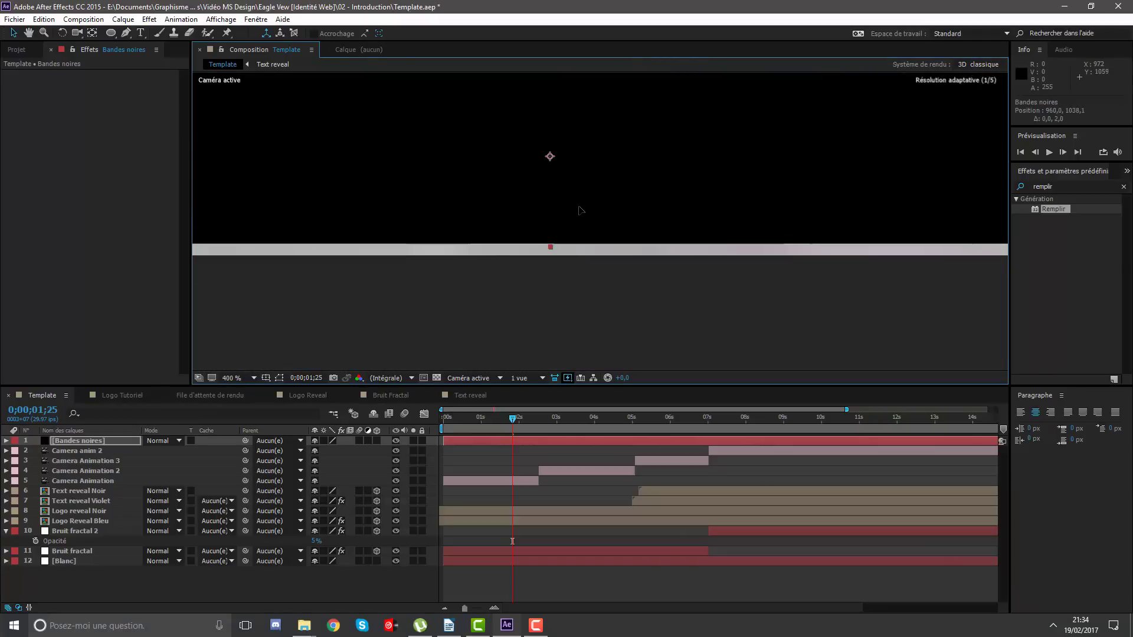
scroll(579, 221, down, 2)
scroll(577, 224, down, 3)
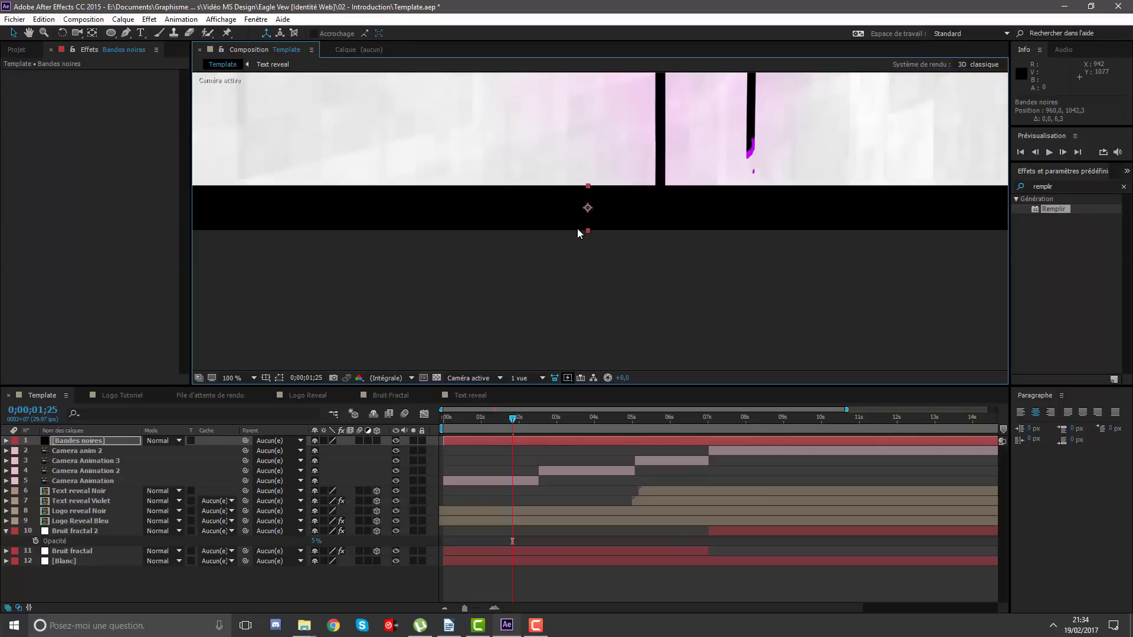
Duplicate the black bar and align the copy with the frame's top edge.
key(ctrl+d)
scroll(577, 229, down, 3)
drag(607, 222, 629, 188)
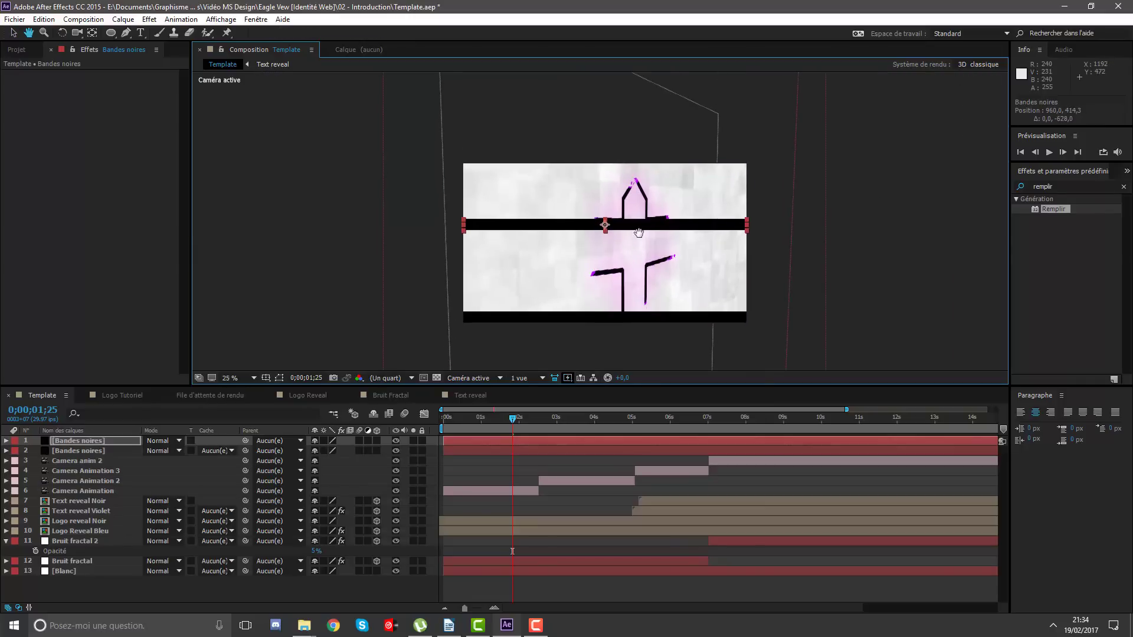
scroll(629, 188, up, 4)
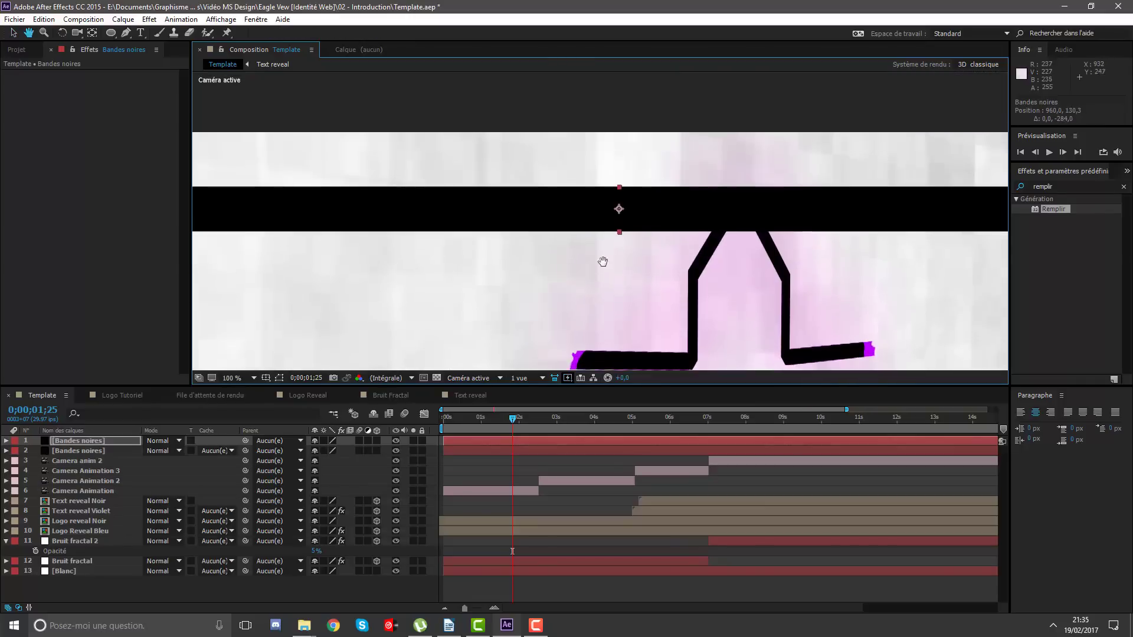
scroll(604, 286, up, 4)
mouse_move(718, 285)
mouse_down()
mouse_move(701, 160)
mouse_move(689, 309)
mouse_move(680, 201)
mouse_up()
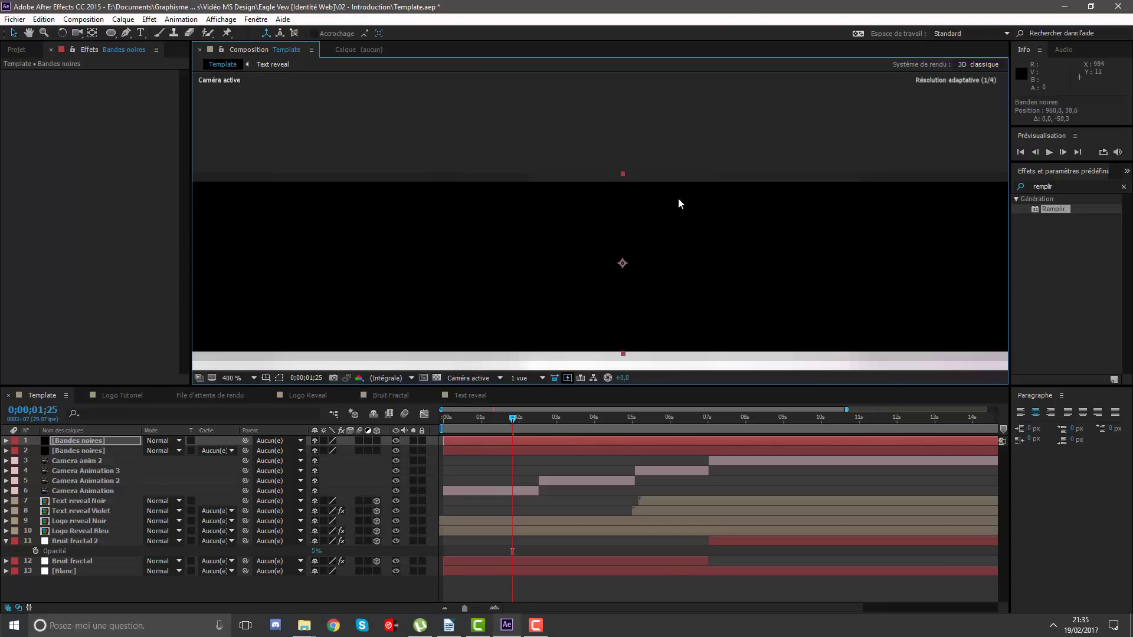
key(Up)
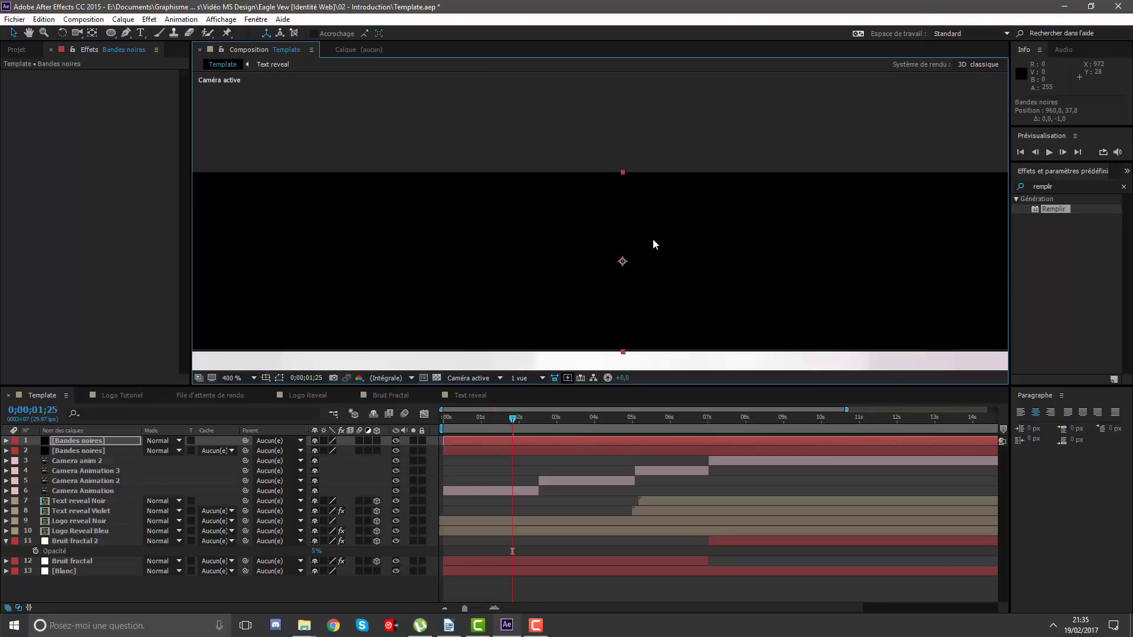
Fit the composition in the viewer and scrub the animation to check the letterbox bars.
click(233, 377)
click(277, 400)
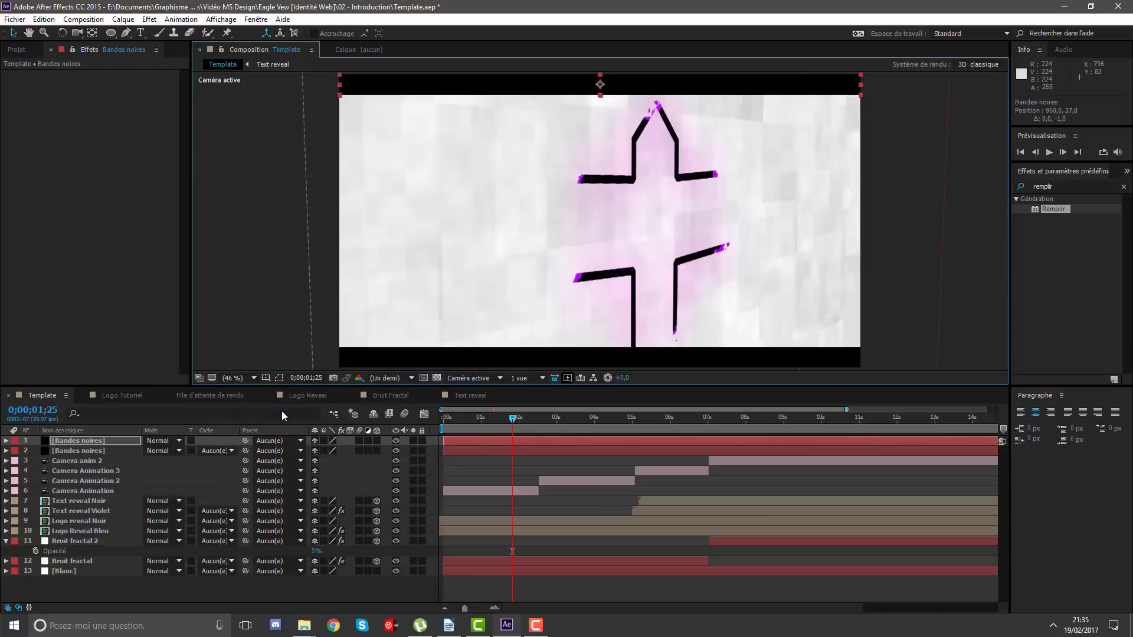
click(569, 466)
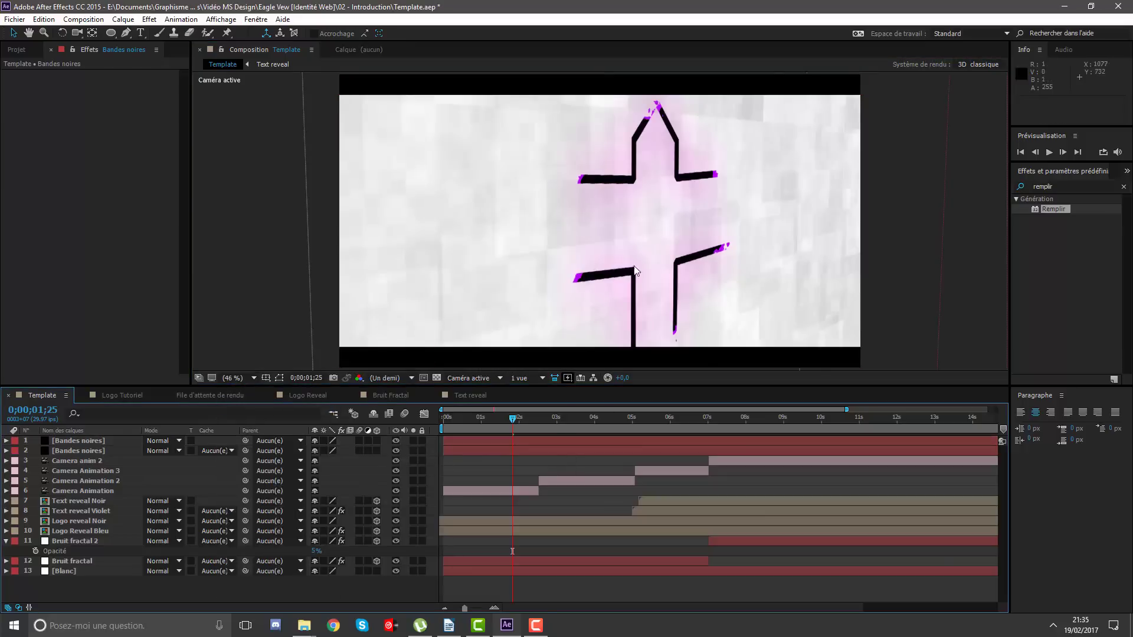
scroll(644, 238, up, 1)
mouse_move(536, 417)
mouse_down()
mouse_move(666, 415)
mouse_move(490, 416)
mouse_up()
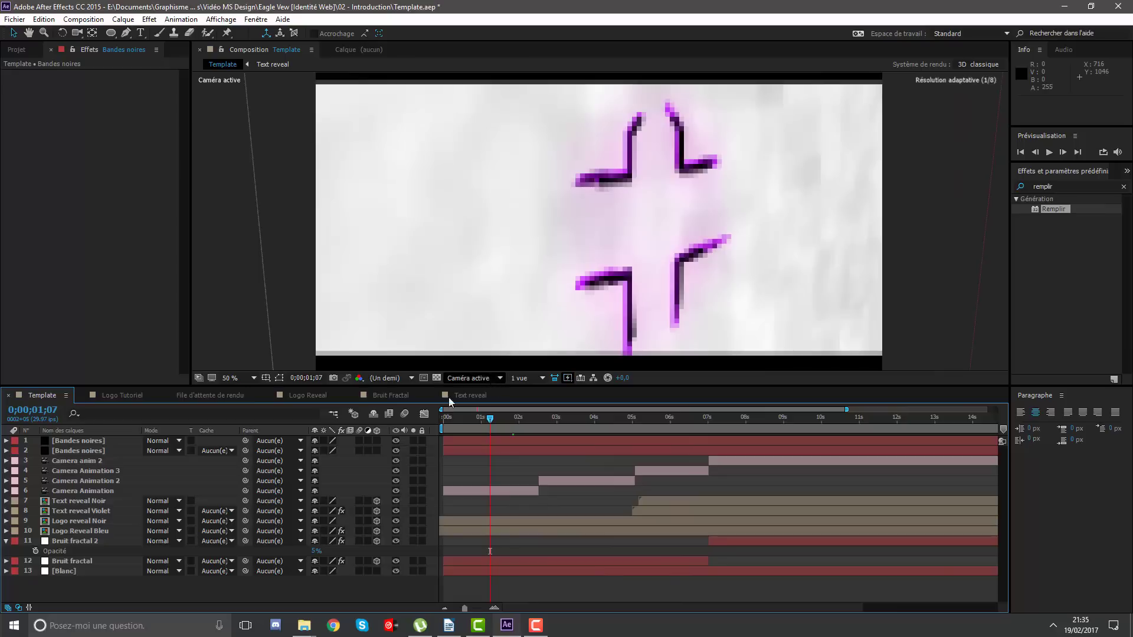
click(6, 541)
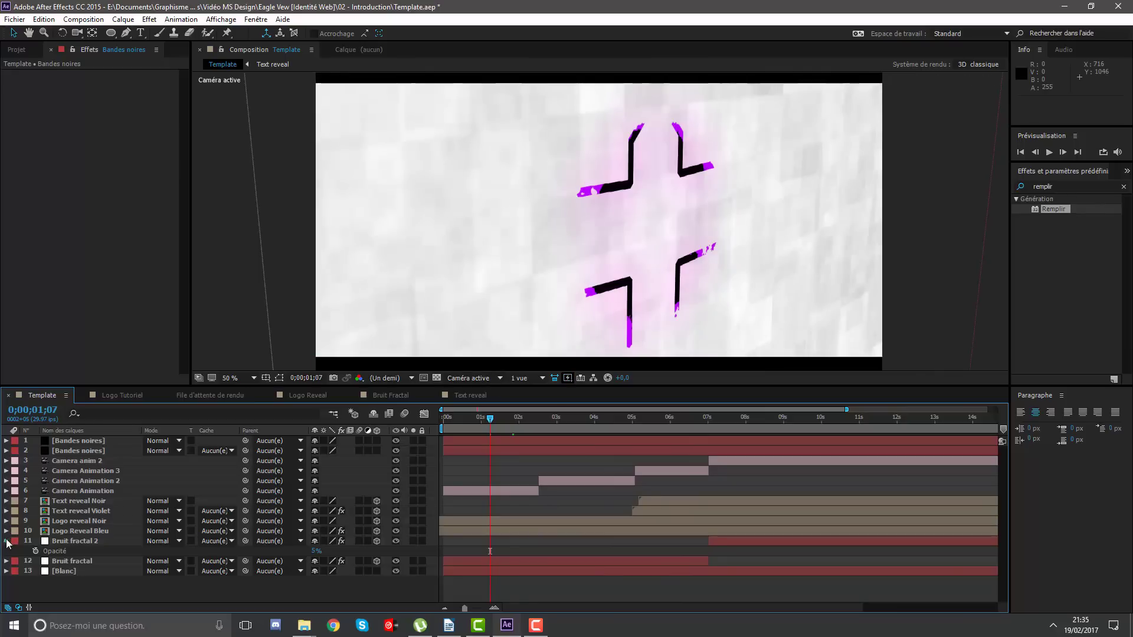
Add an adjustment layer named Looks and place it below the camera layers.
right_click(509, 586)
mouse_move(552, 478)
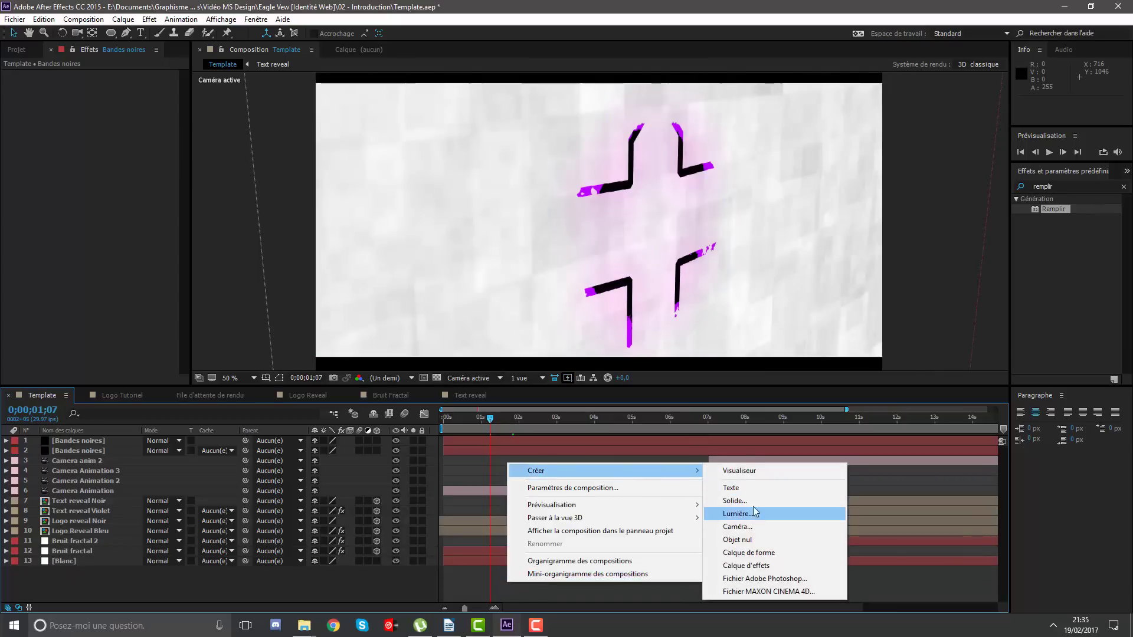
click(761, 565)
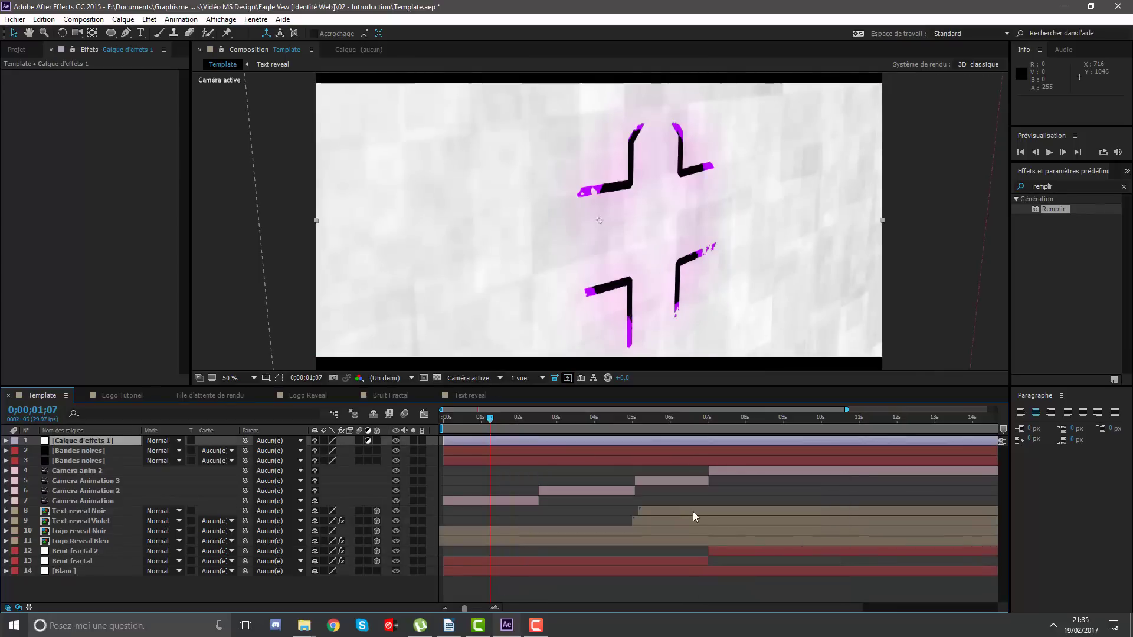
key(Return)
text(Looks)
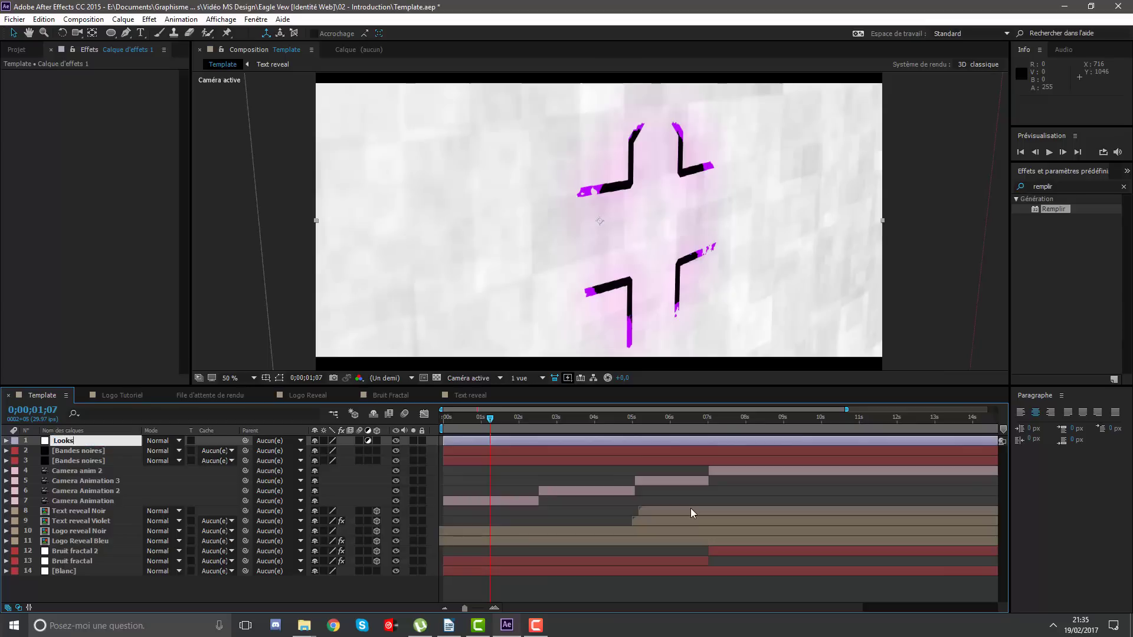
key(Return)
drag(118, 441, 114, 508)
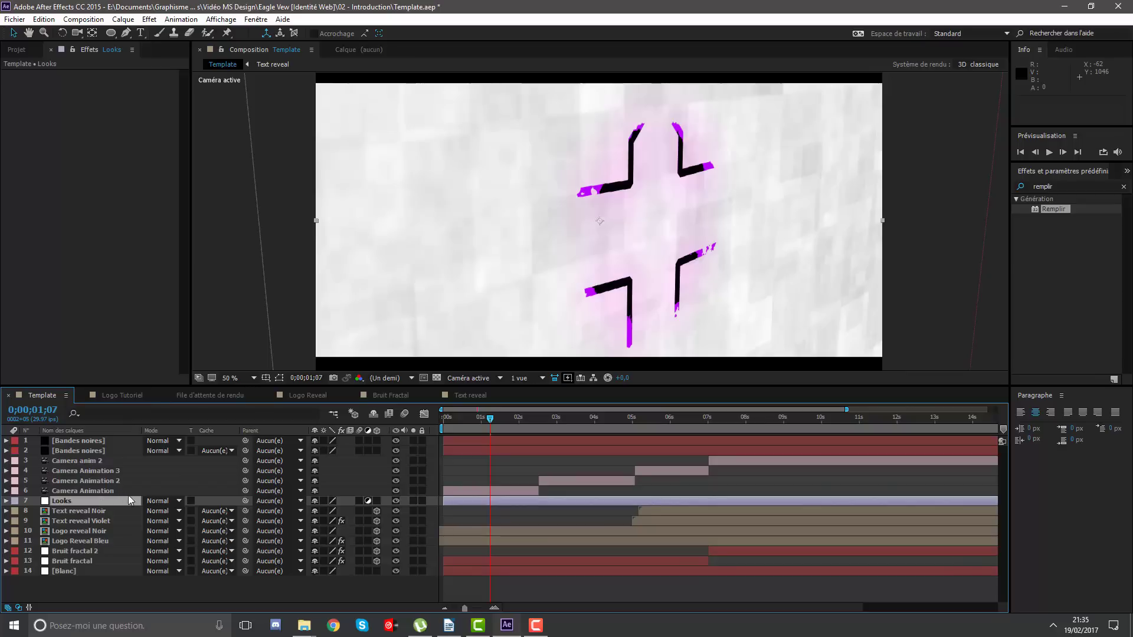
Apply the Magic Bullet Looks effect to the Looks layer.
click(1084, 186)
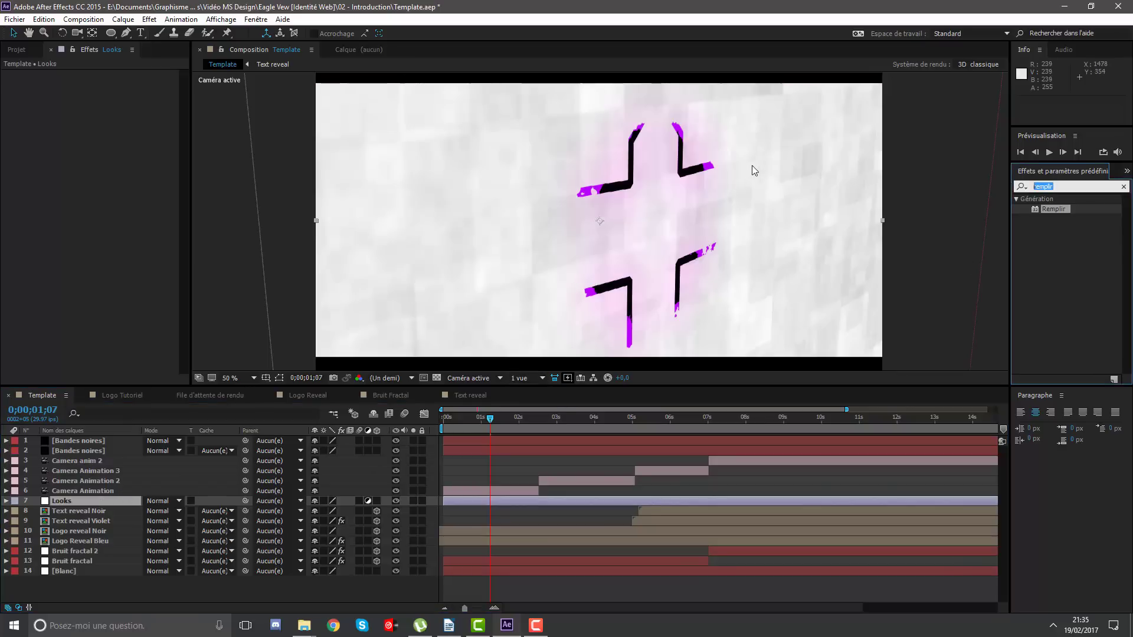
right_click(447, 501)
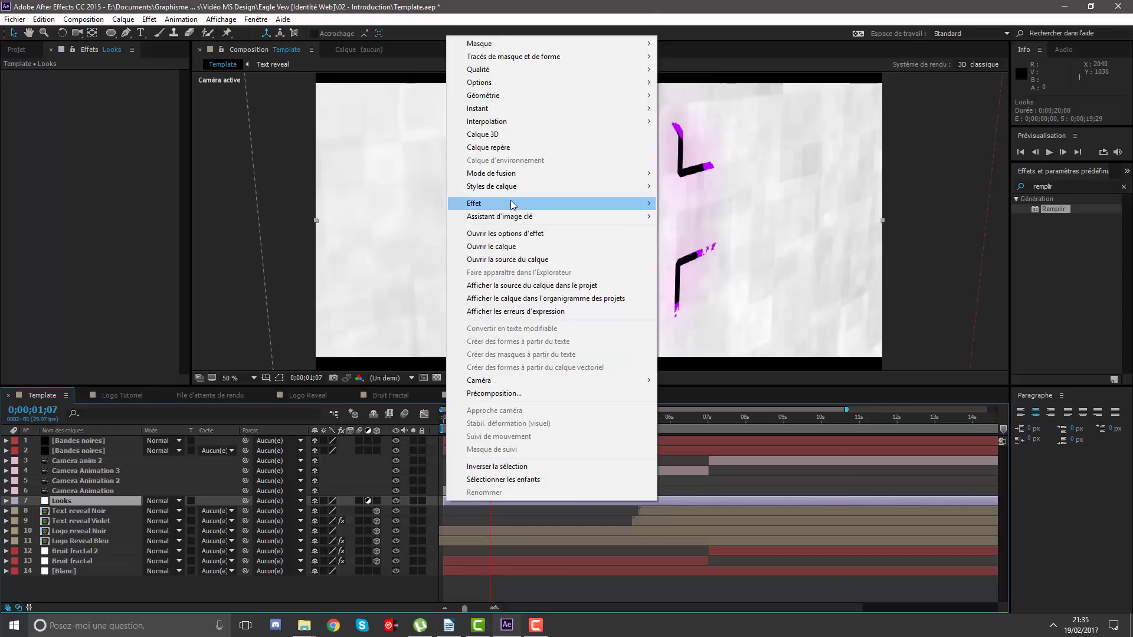
mouse_move(590, 203)
mouse_move(730, 385)
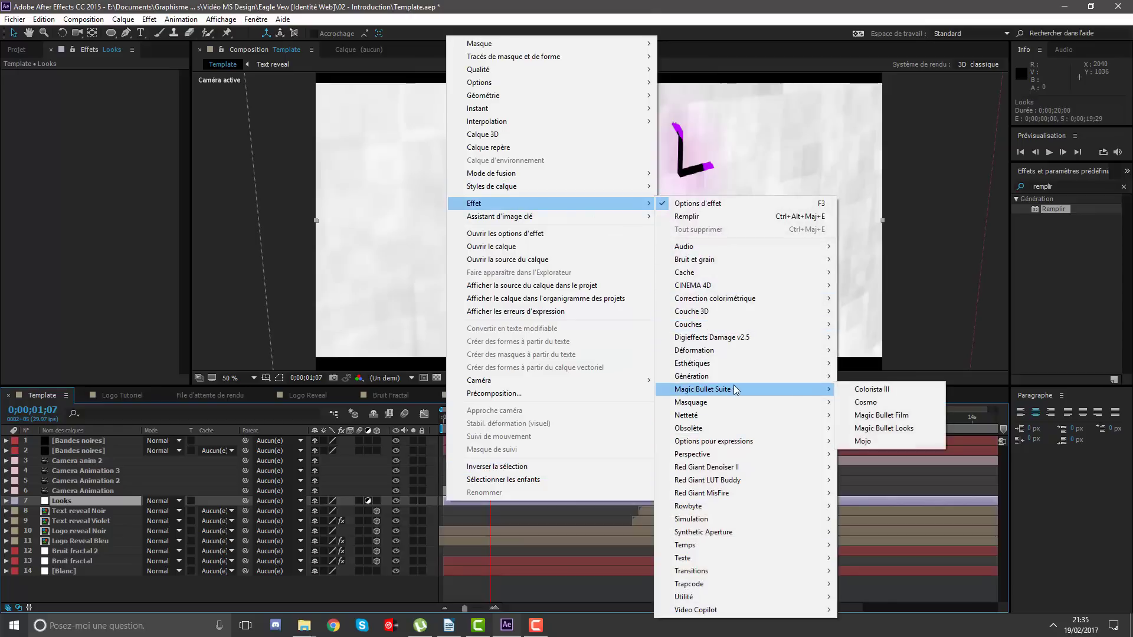
click(921, 426)
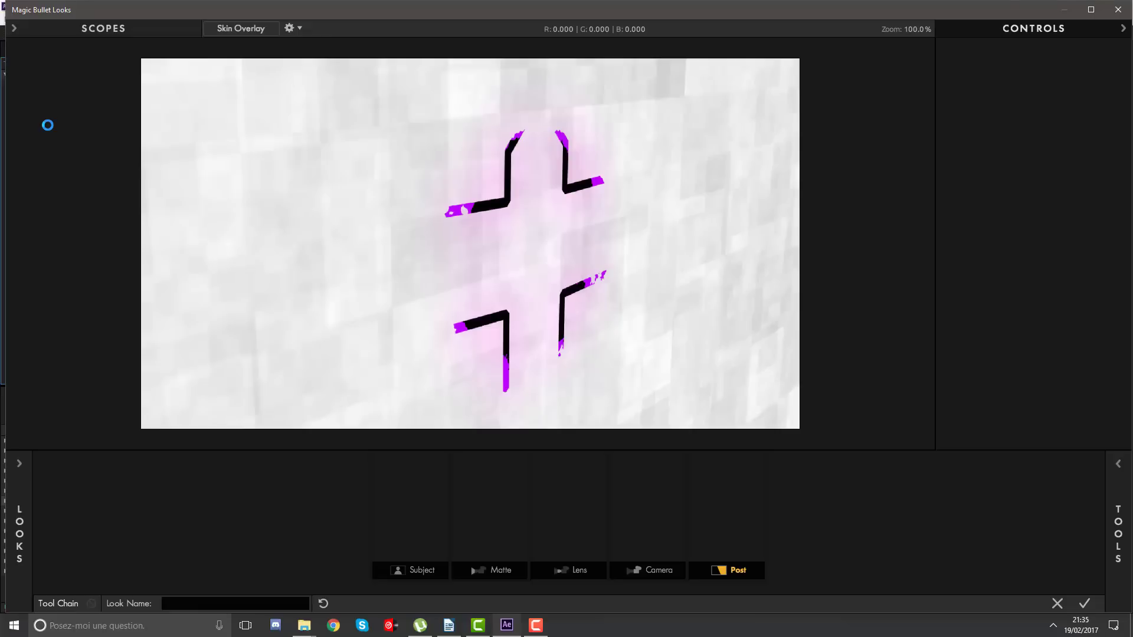
Open the preset looks library in Magic Bullet Looks.
click(30, 523)
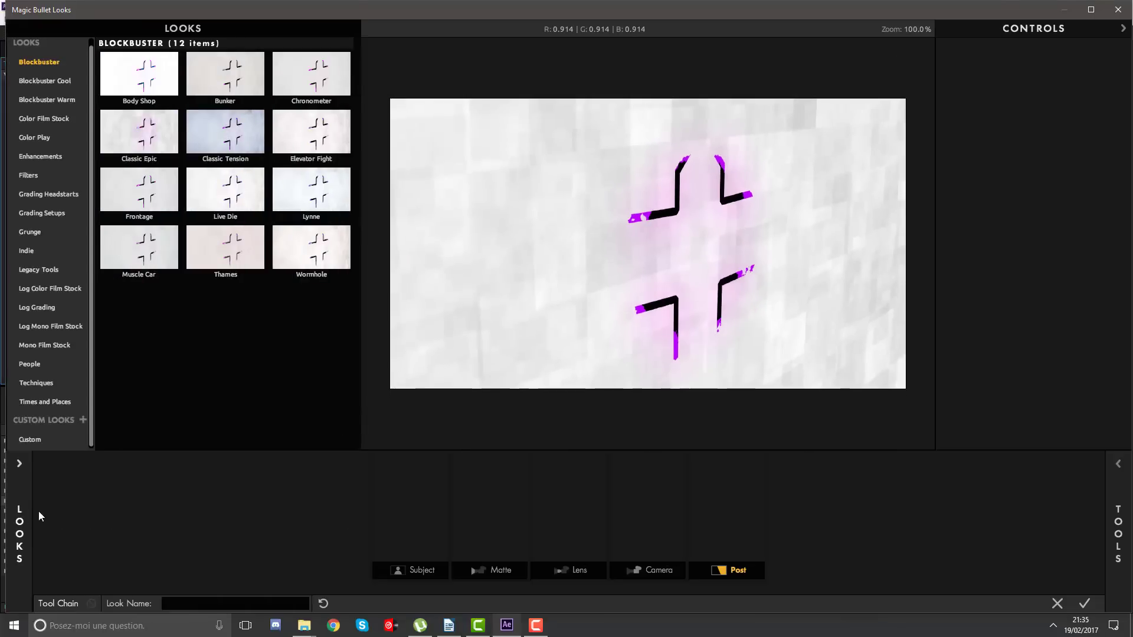
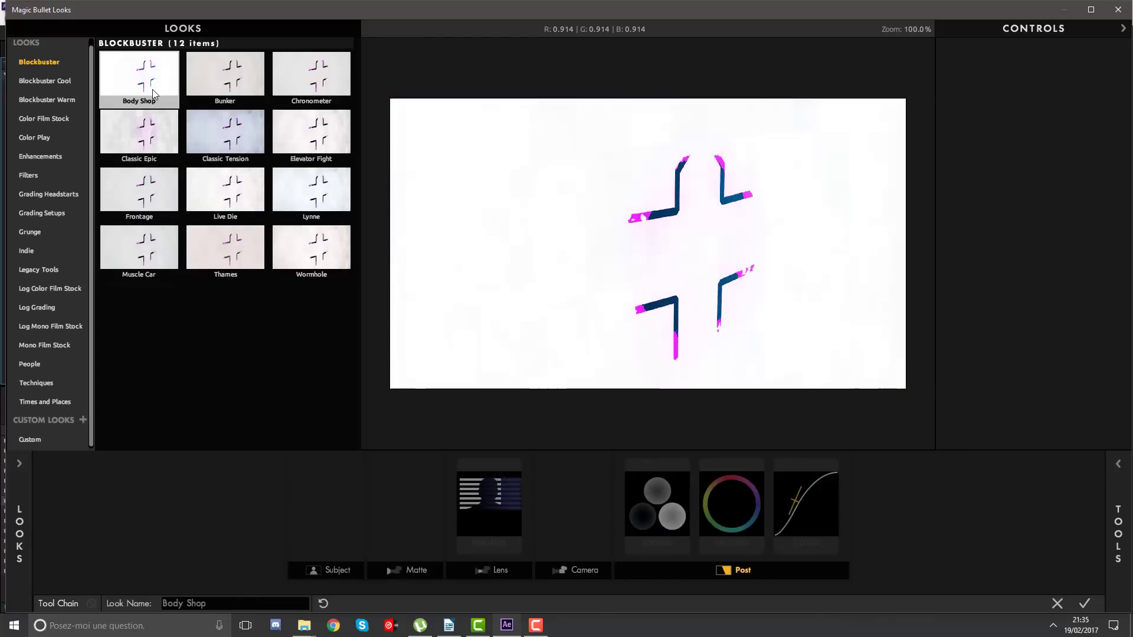
Browse the Color Play, Grading Headstarts, Color Film Stock and Grunge preset categories.
click(54, 133)
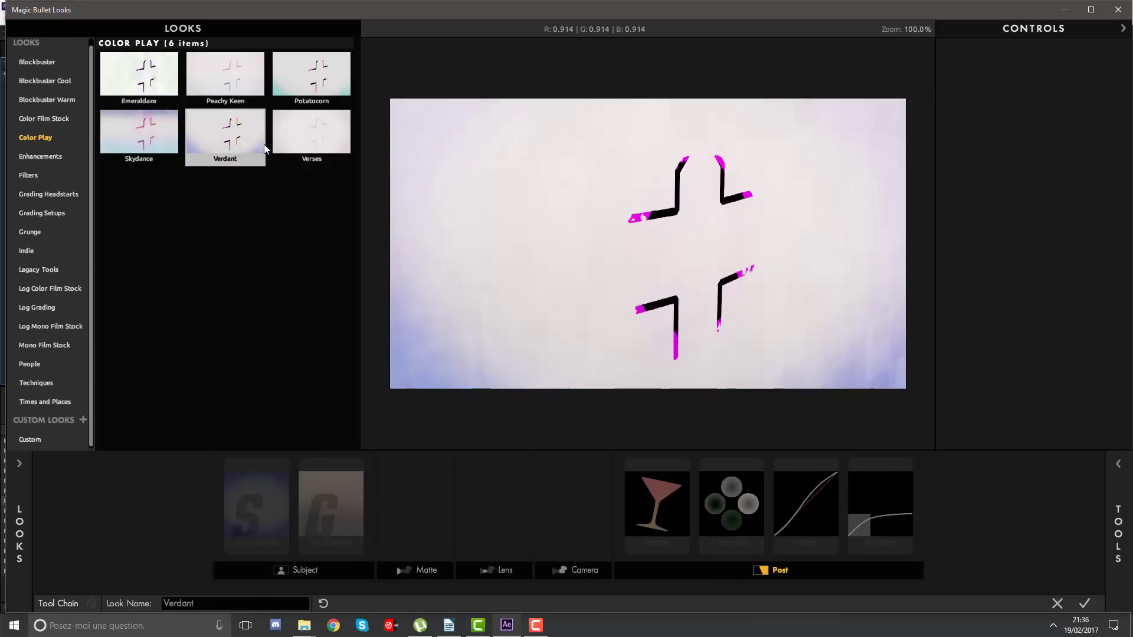
click(68, 212)
click(60, 193)
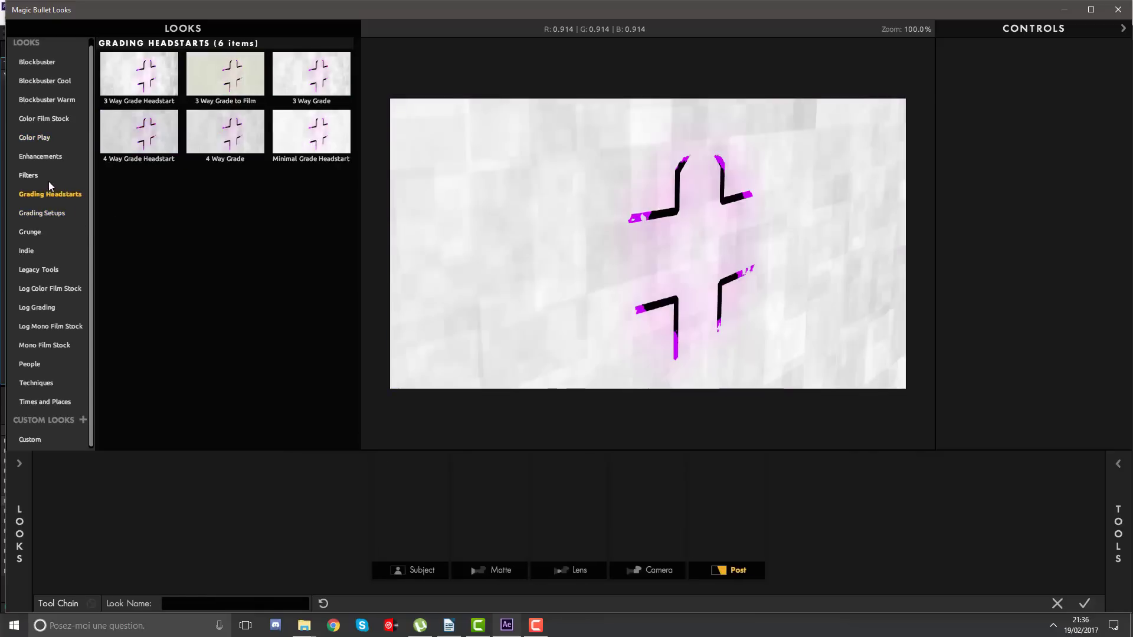
click(52, 102)
click(55, 64)
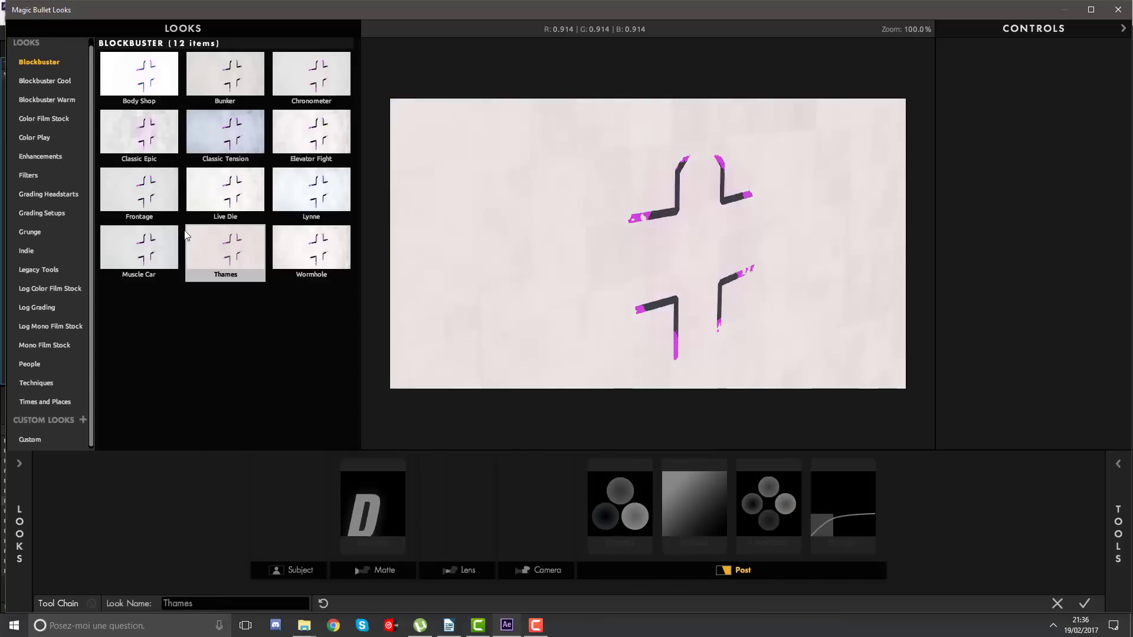
click(61, 122)
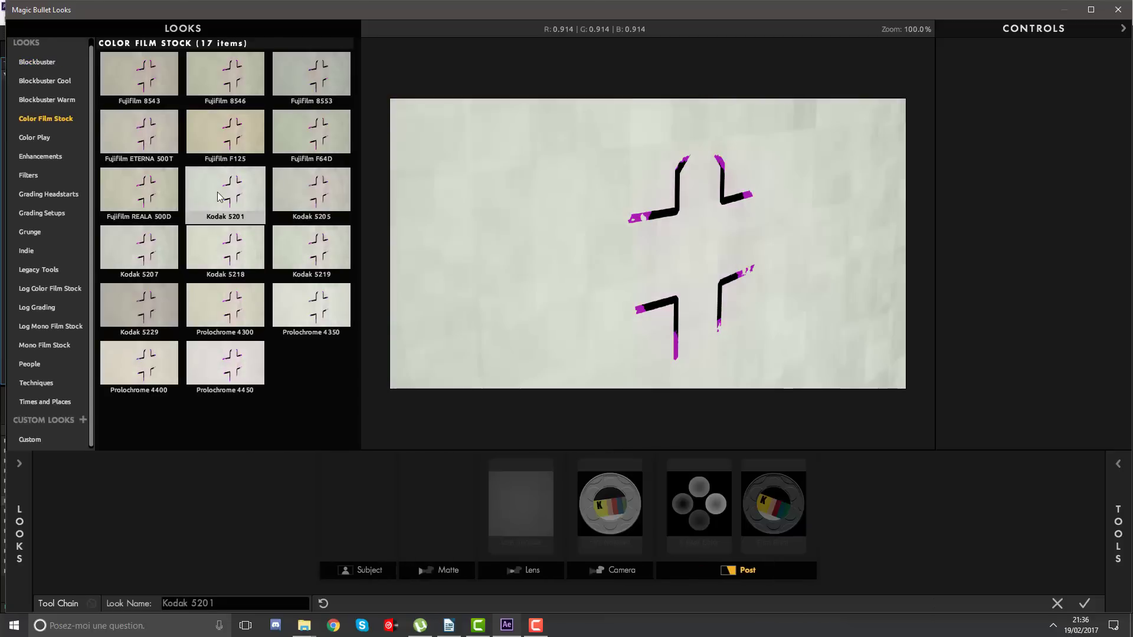
click(55, 239)
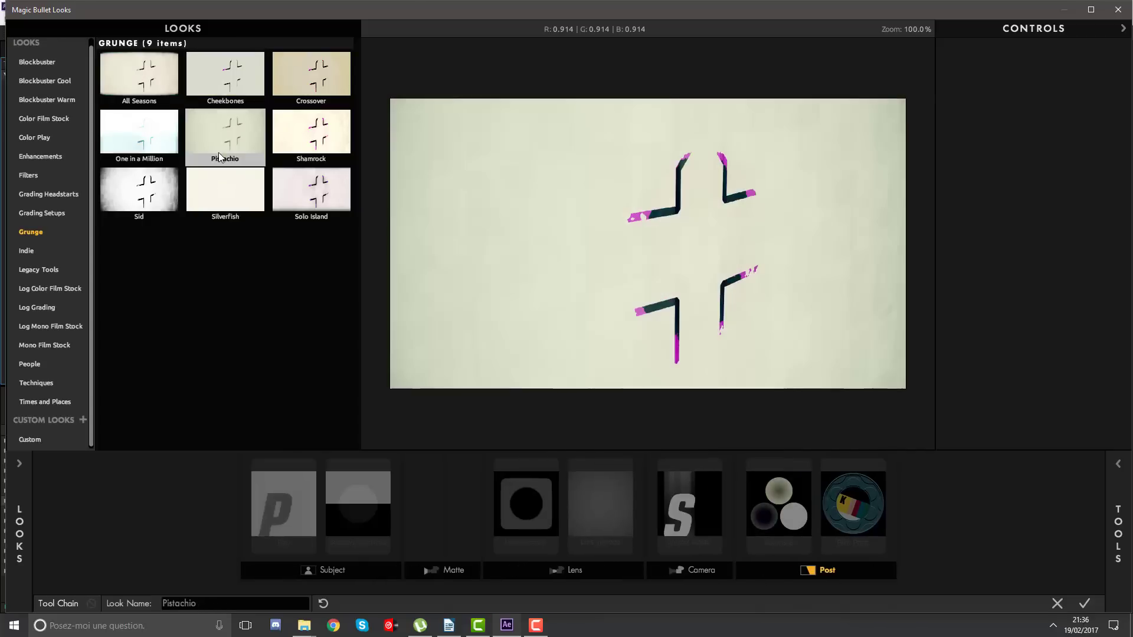
click(50, 141)
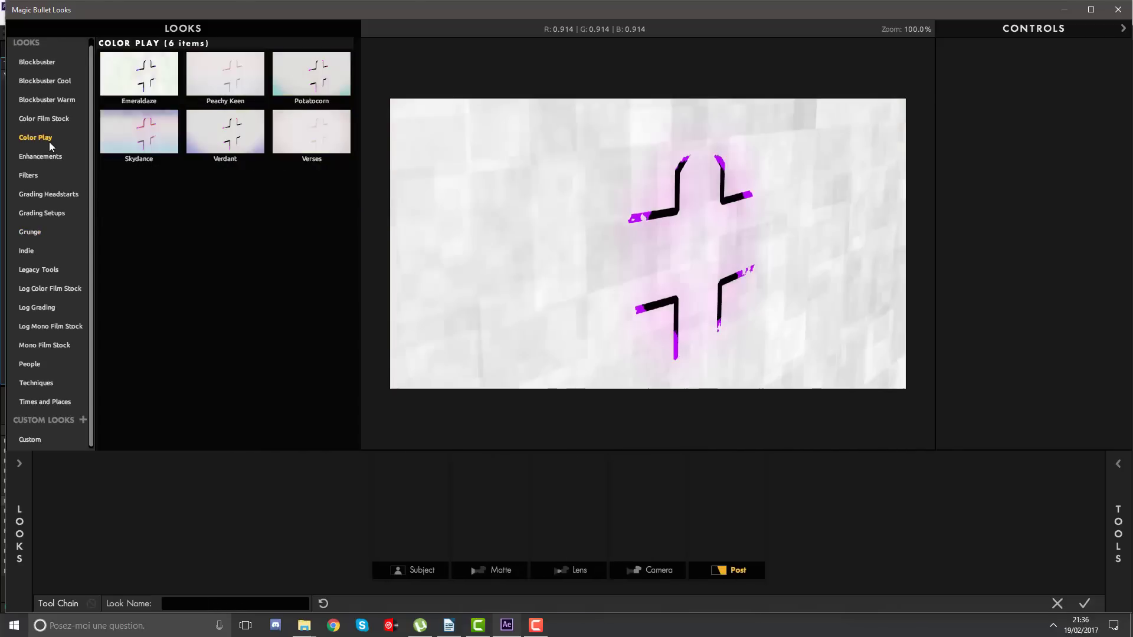
click(57, 79)
click(53, 63)
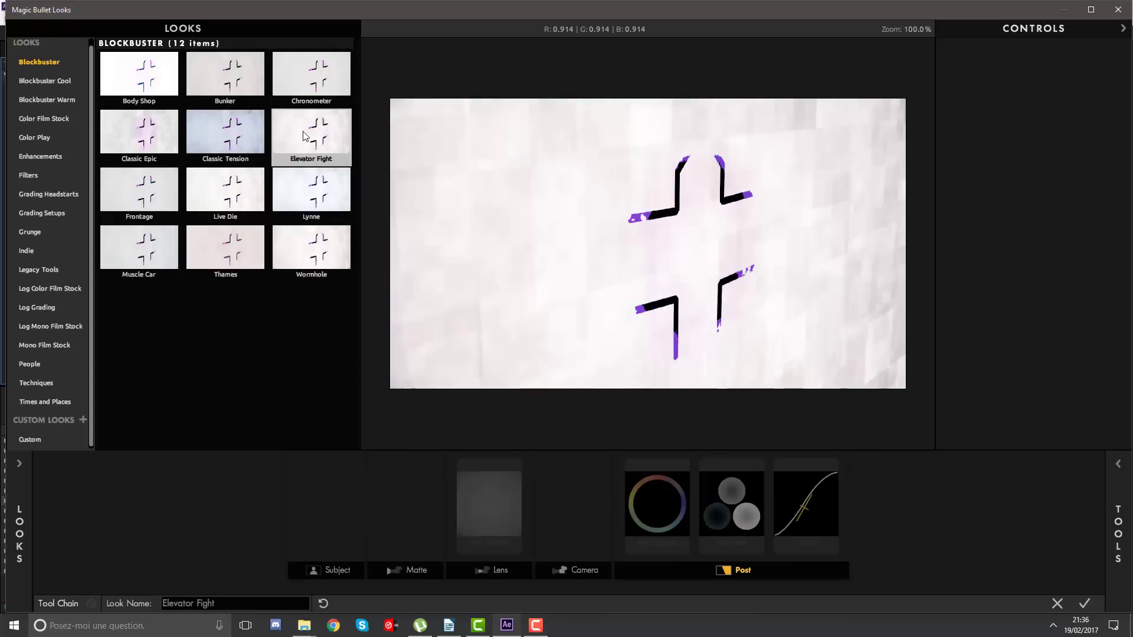
Apply the Miami Gain look from the Blockbuster Cool presets.
click(33, 82)
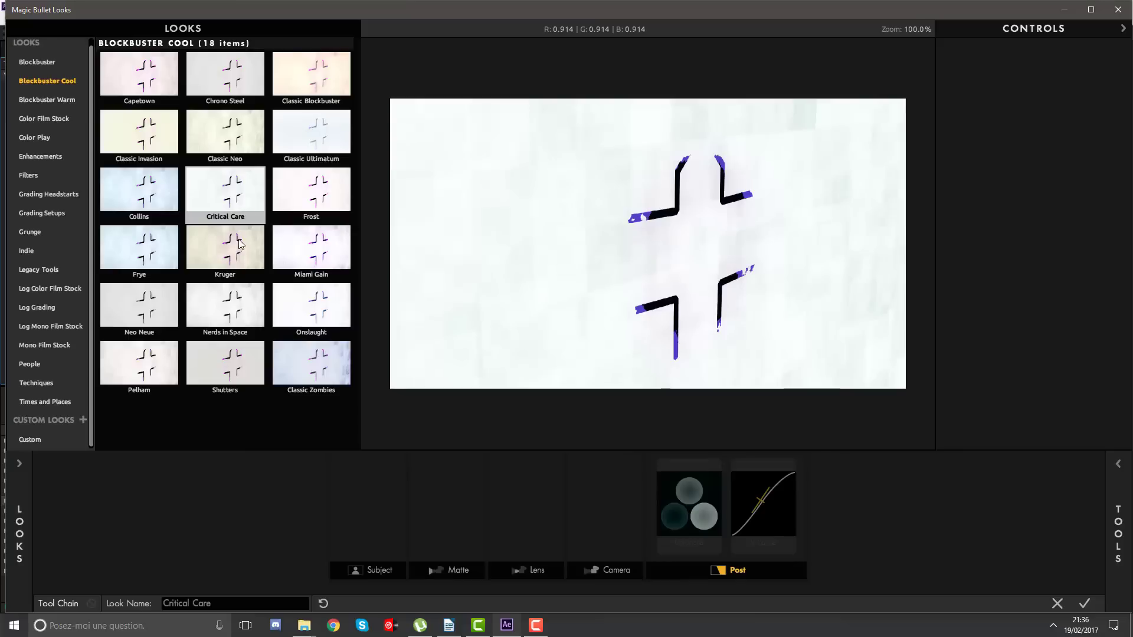
click(300, 263)
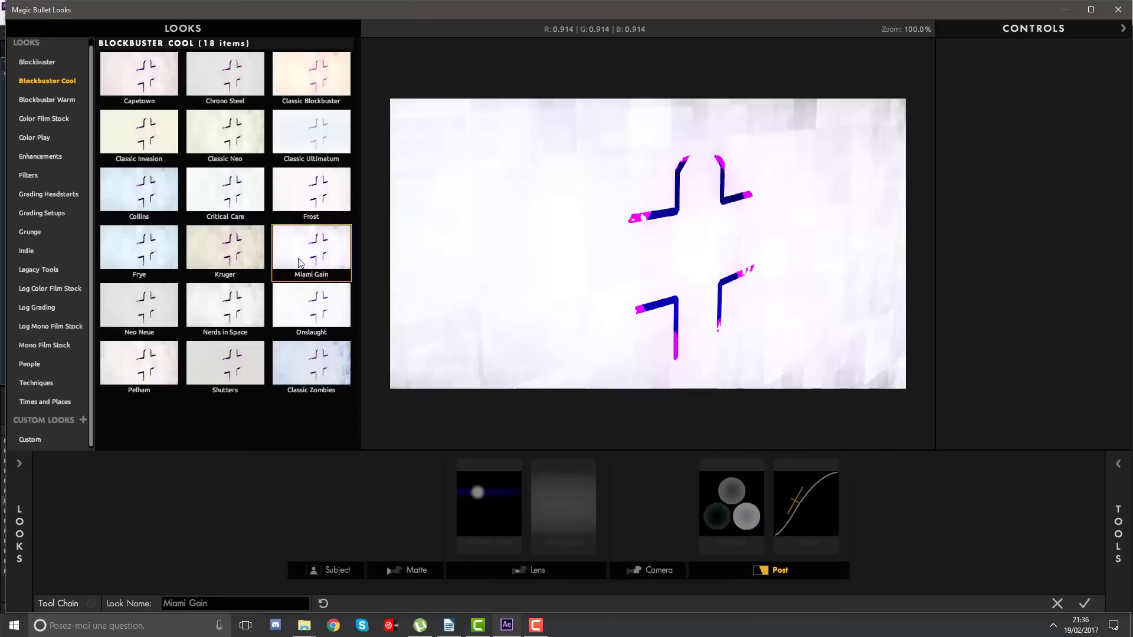
click(511, 473)
Delete the Anamorphic Flare and Lens Vignette tools and reset the S Curve to straight.
key(Delete)
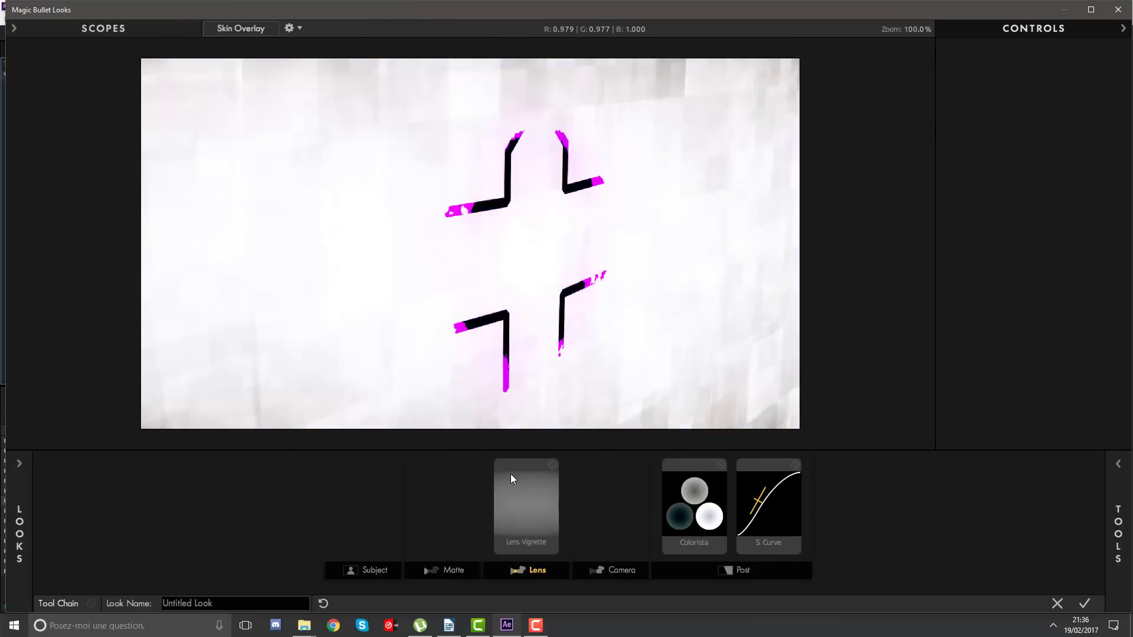
click(530, 500)
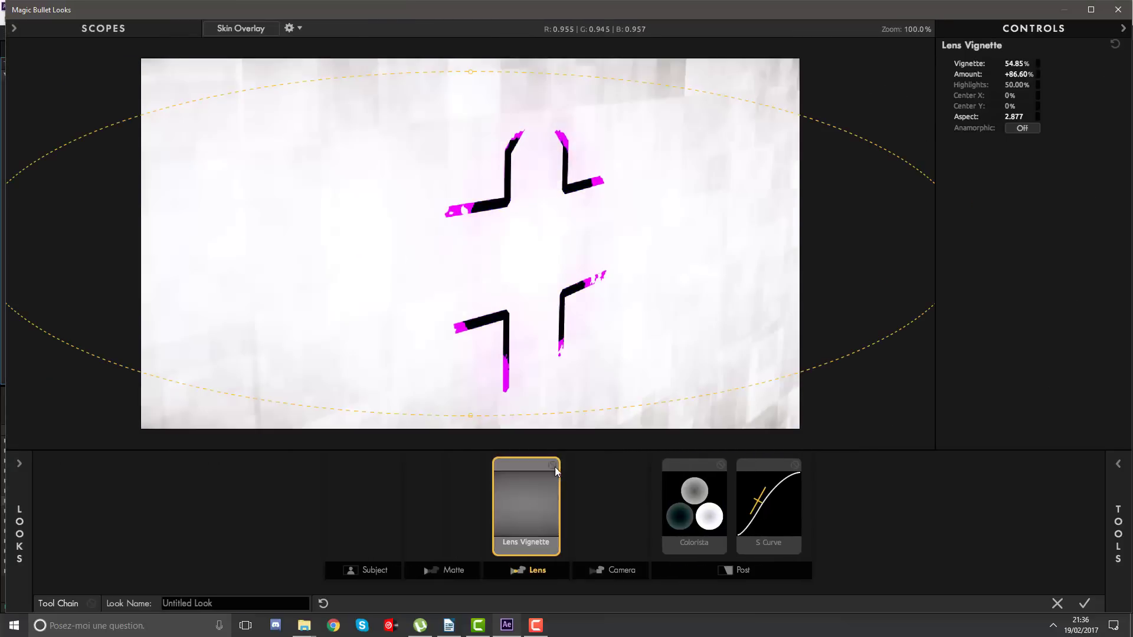
key(Delete)
click(784, 486)
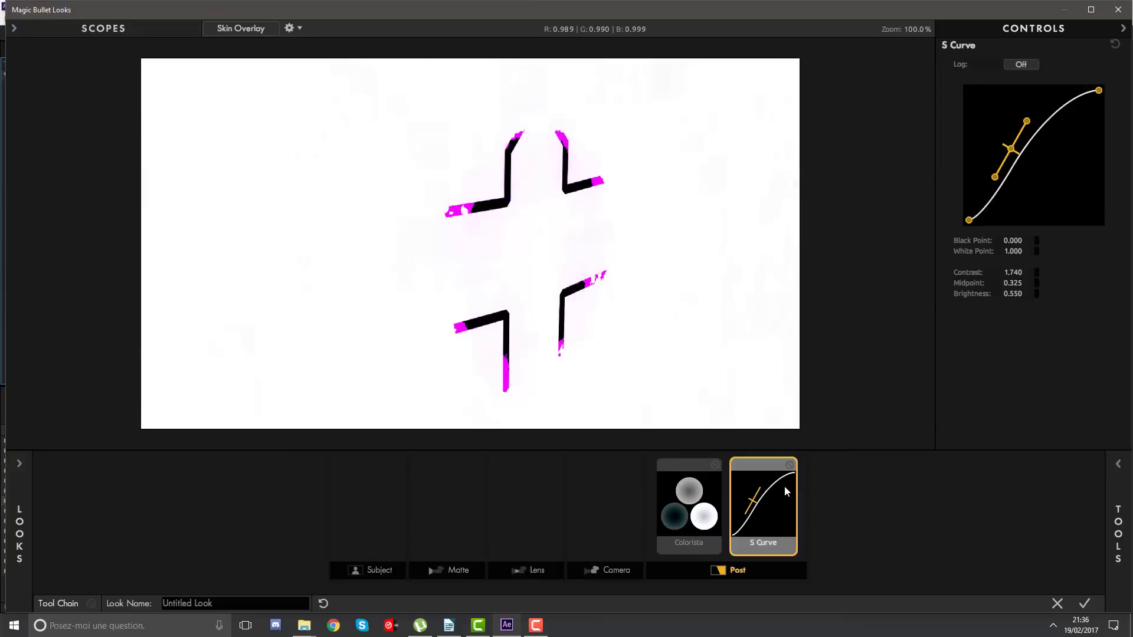
double_click(1029, 121)
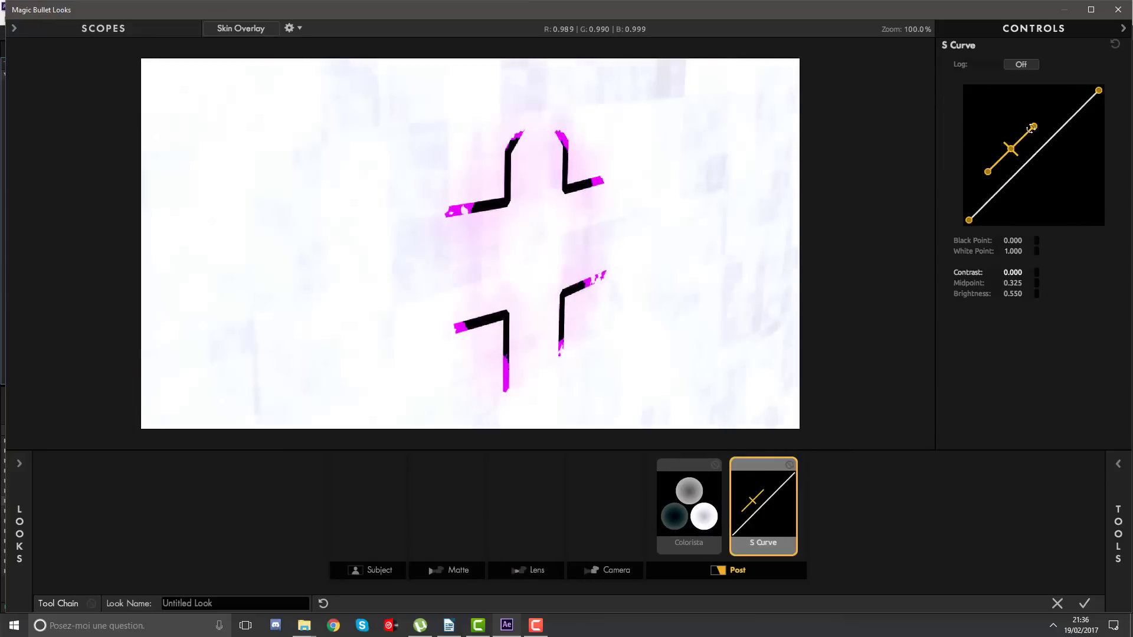
Shift Colorista midtones toward yellow and highlights bluer, then delete Colorista and S Curve.
click(710, 472)
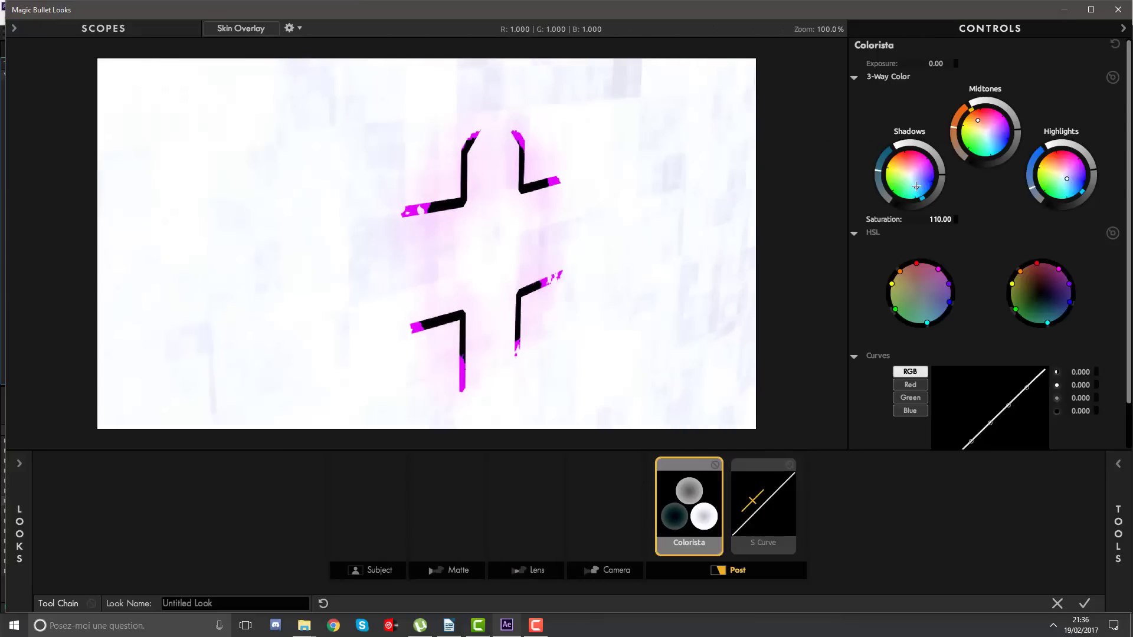
drag(978, 120, 981, 129)
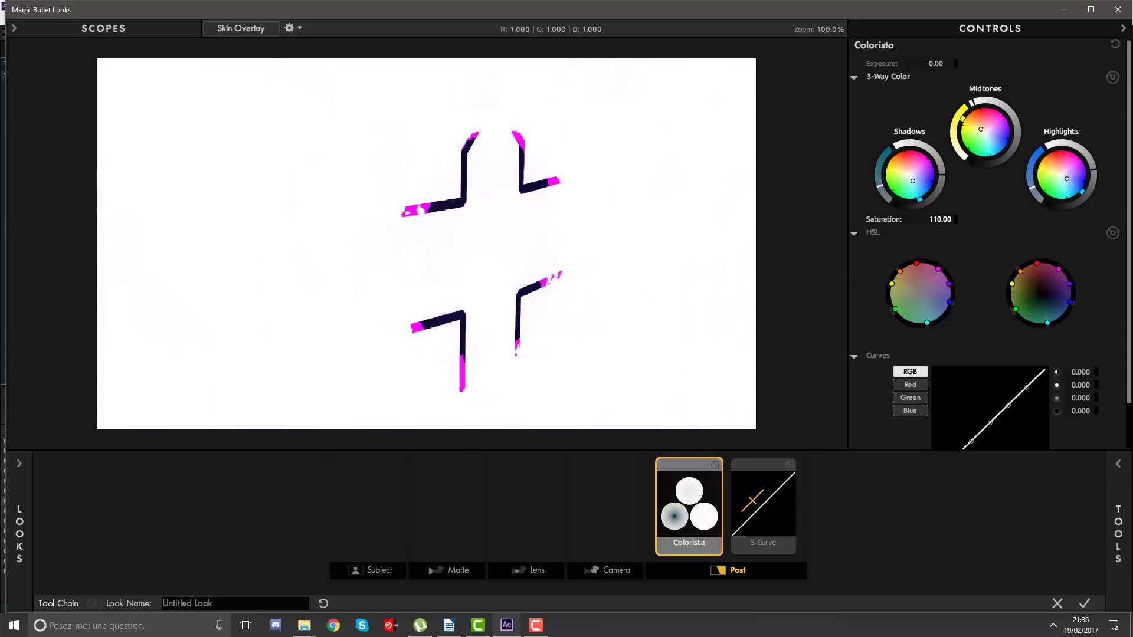
drag(1067, 179, 1071, 177)
scroll(536, 231, down, 2)
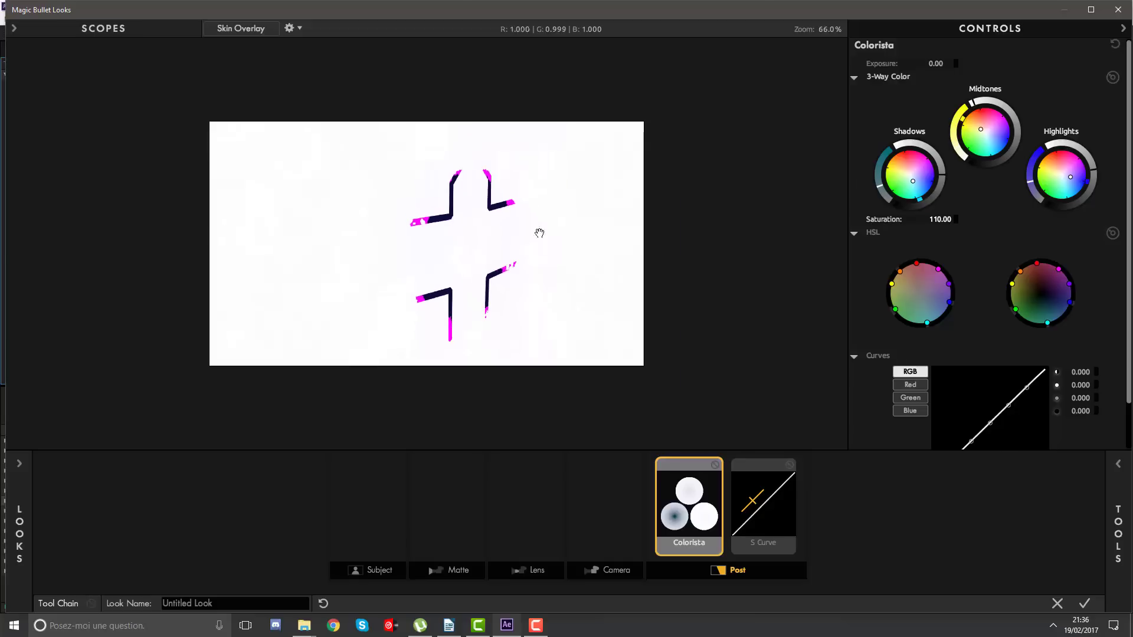
click(721, 469)
click(718, 553)
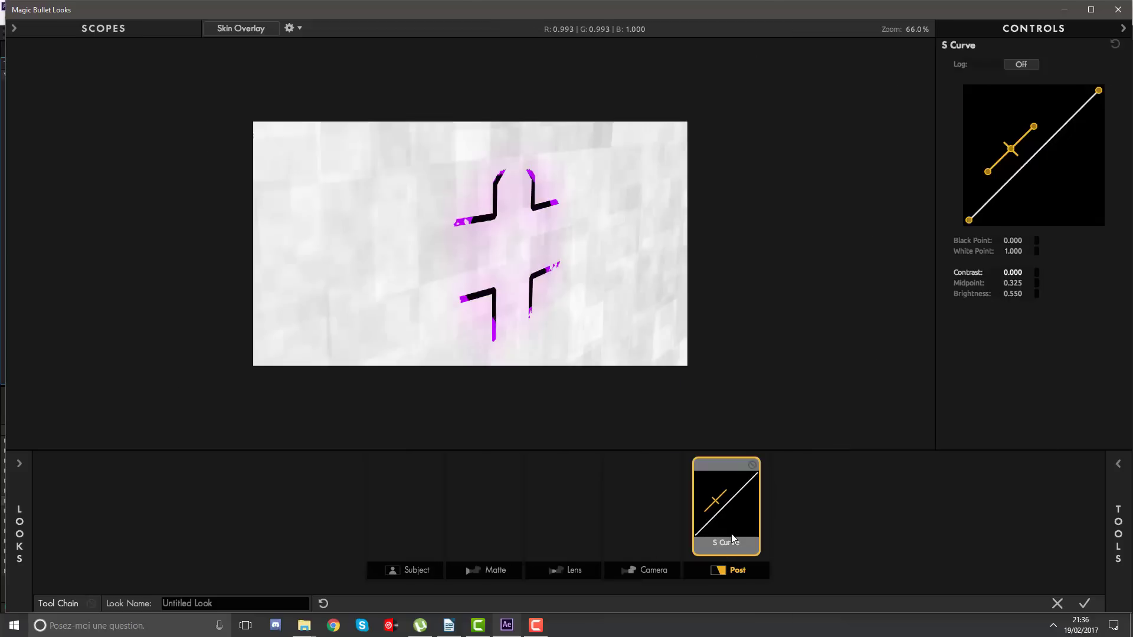
key(Delete)
click(1120, 521)
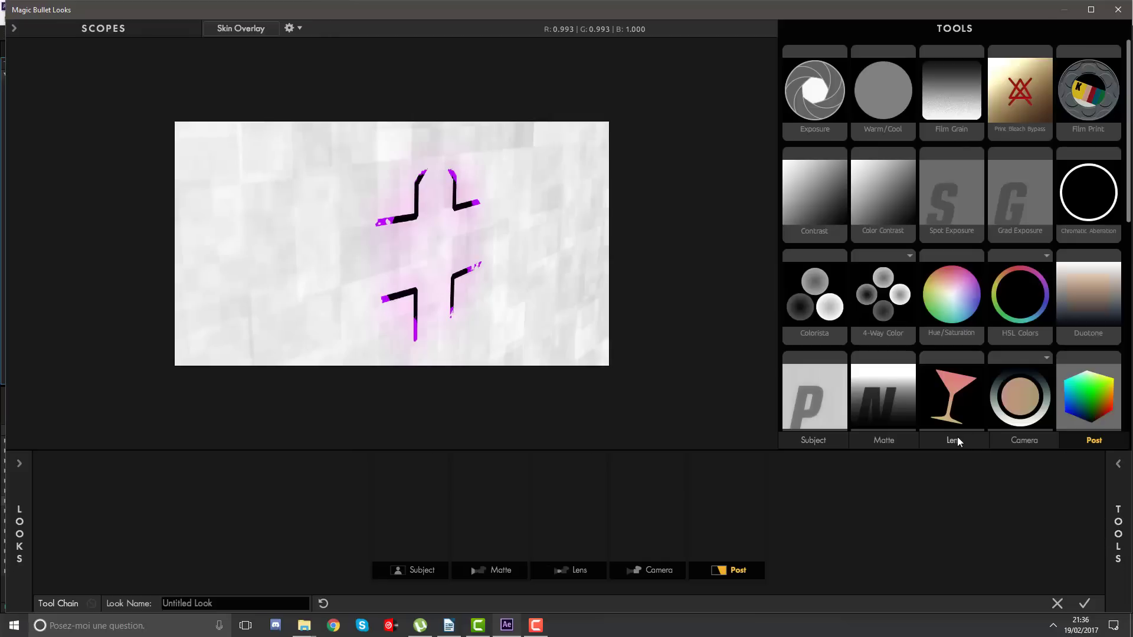
Add Film Grain from the Post tools with its Amount set to 4%.
double_click(953, 115)
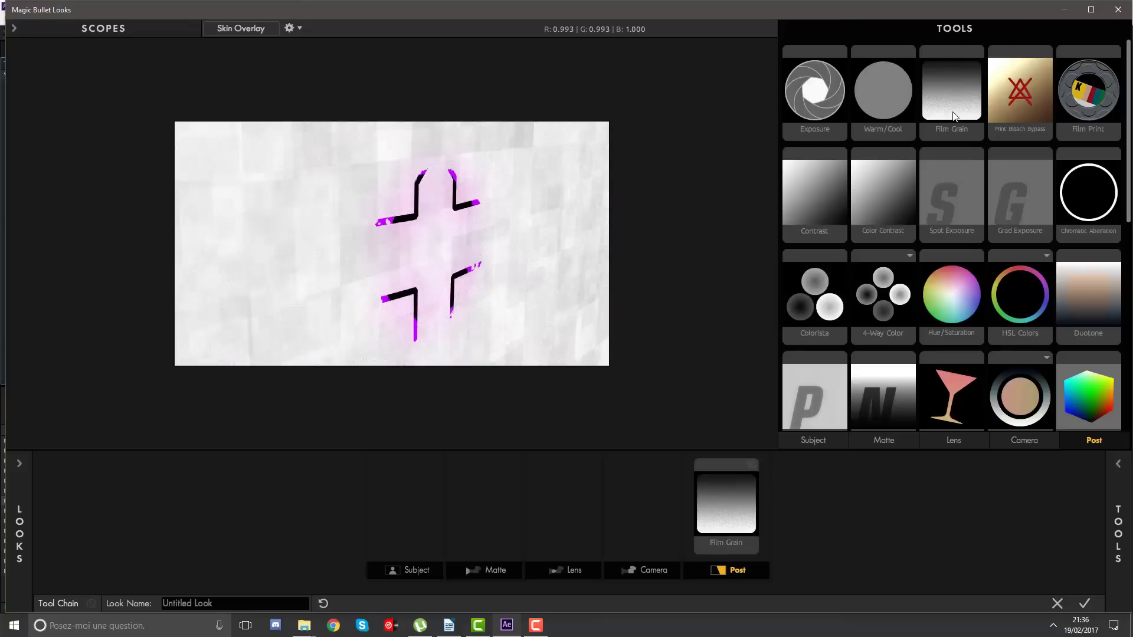
scroll(572, 241, up, 5)
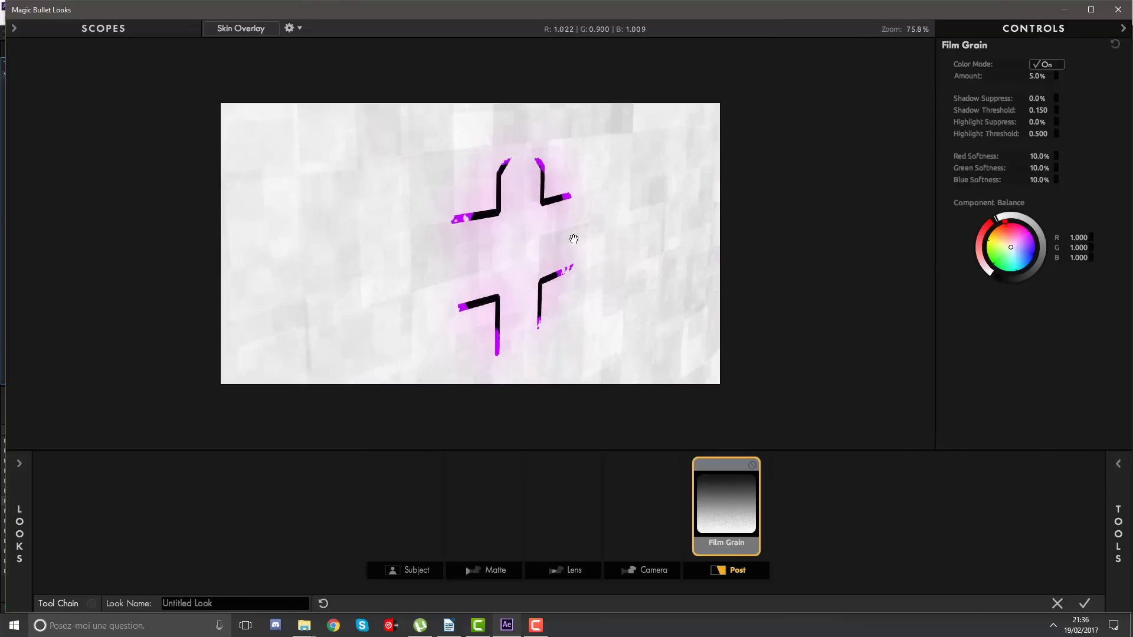
scroll(464, 192, down, 2)
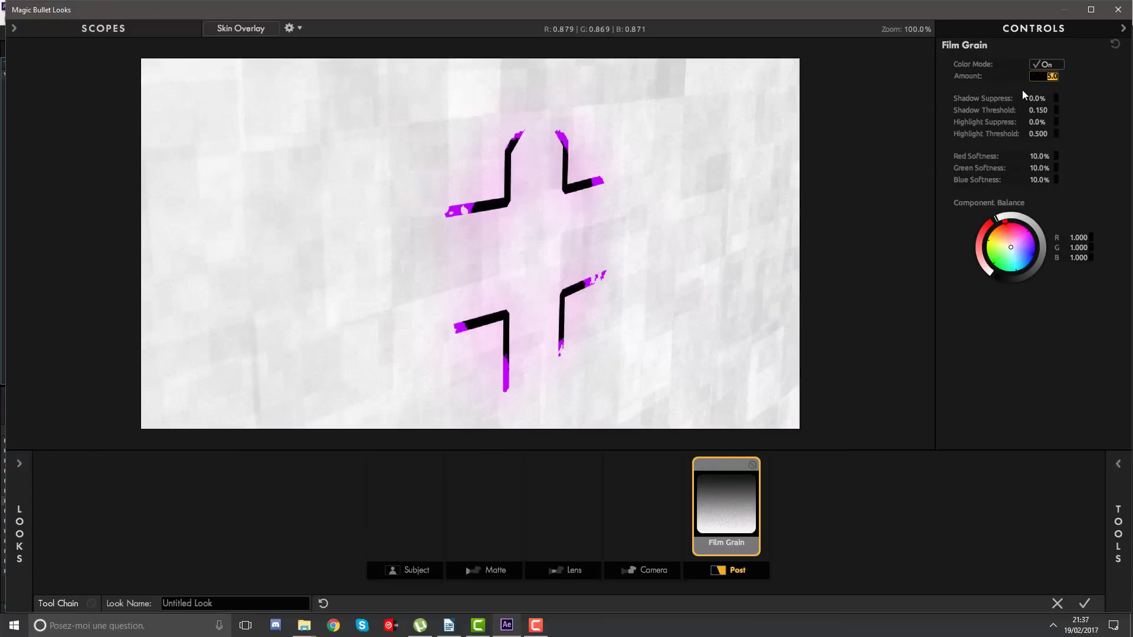
text(4)
key(Return)
click(1118, 533)
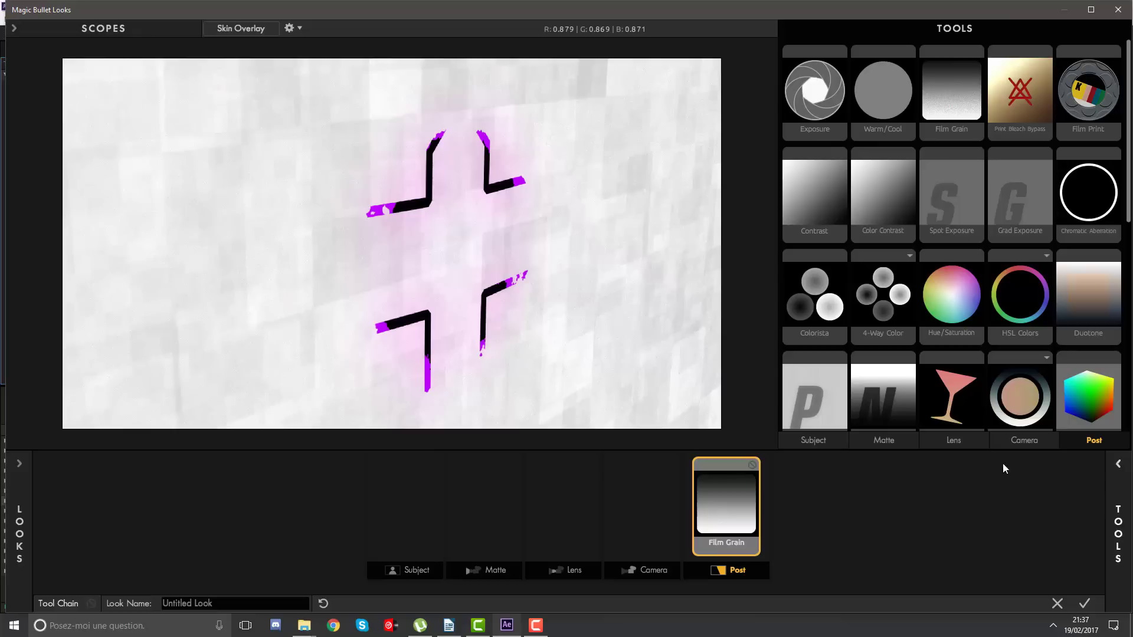
Add a Lens Vignette widened into a horizontal ellipse and lower Film Grain to 3%.
click(961, 441)
double_click(909, 101)
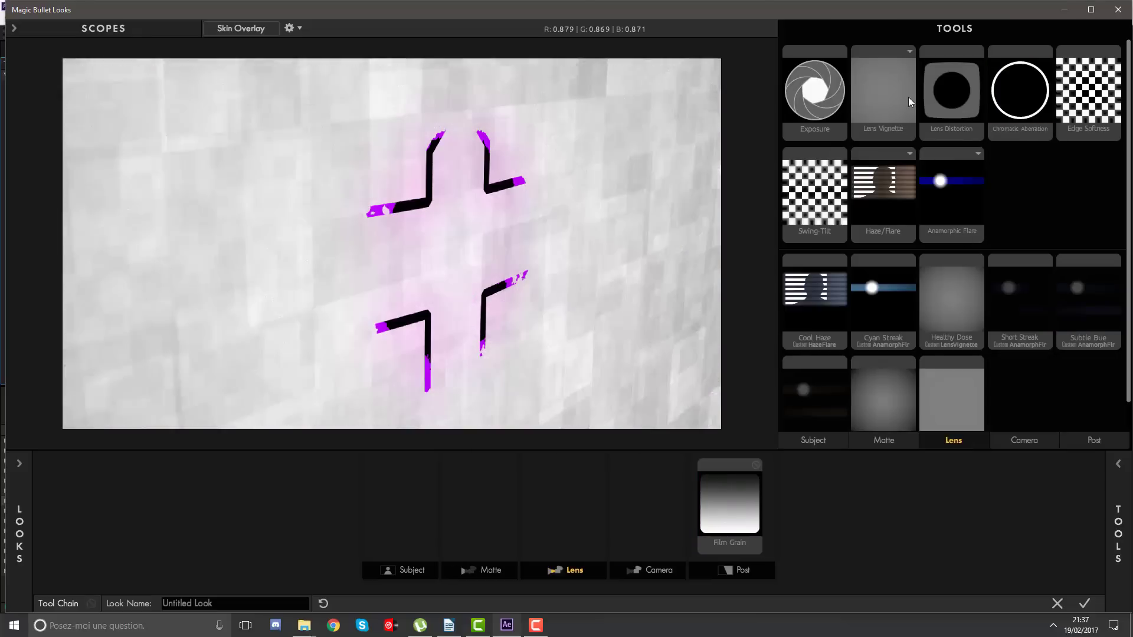
drag(614, 243, 707, 244)
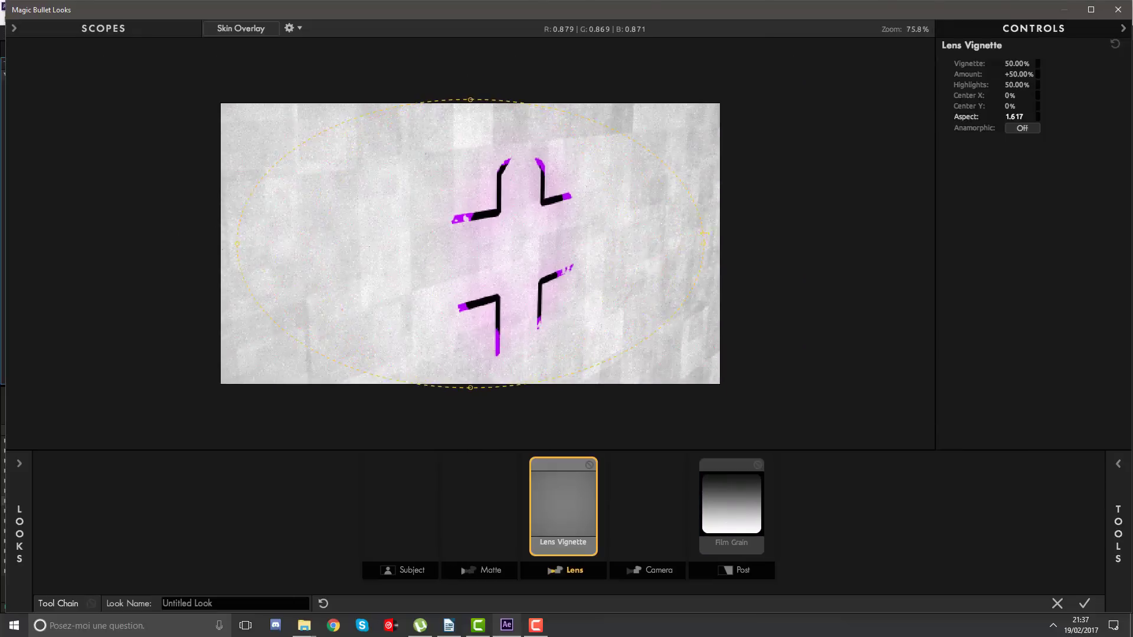
scroll(512, 281, up, 1)
scroll(513, 282, up, 1)
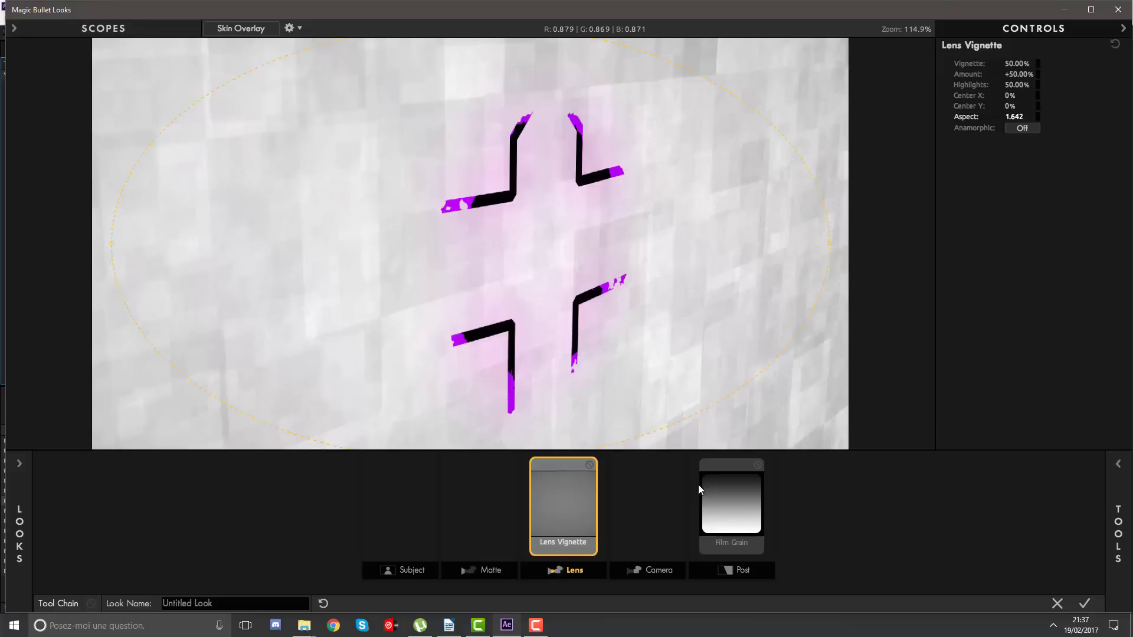
click(702, 489)
click(1038, 78)
text(3)
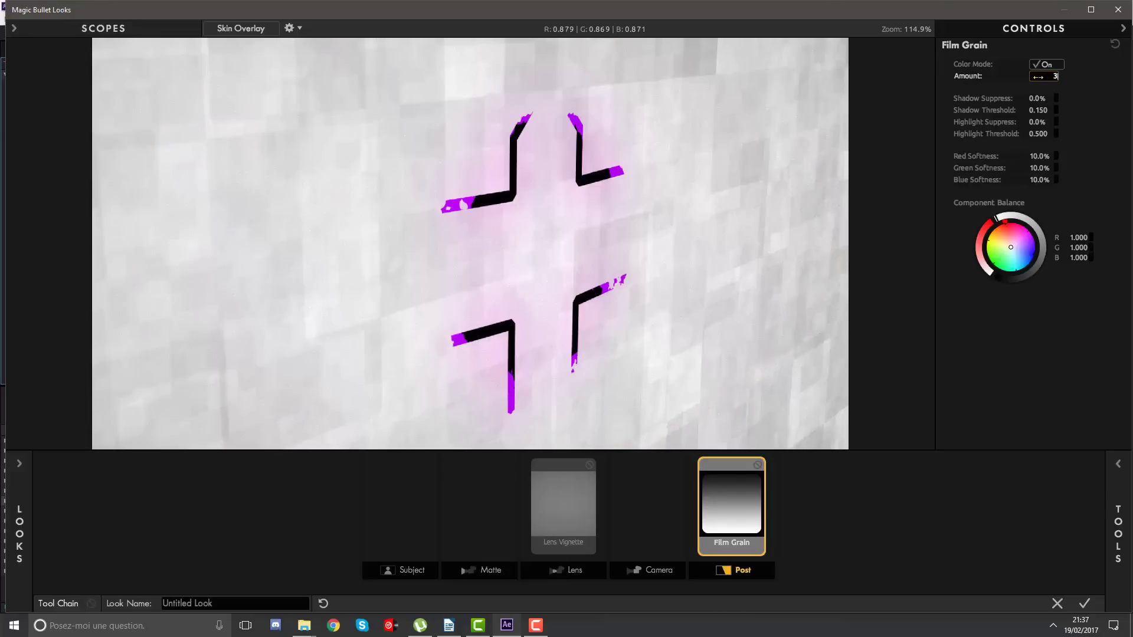
key(Return)
Set the vignette Amount to 100%, Highlights to 100% and Size to 82.90%.
scroll(588, 295, down, 2)
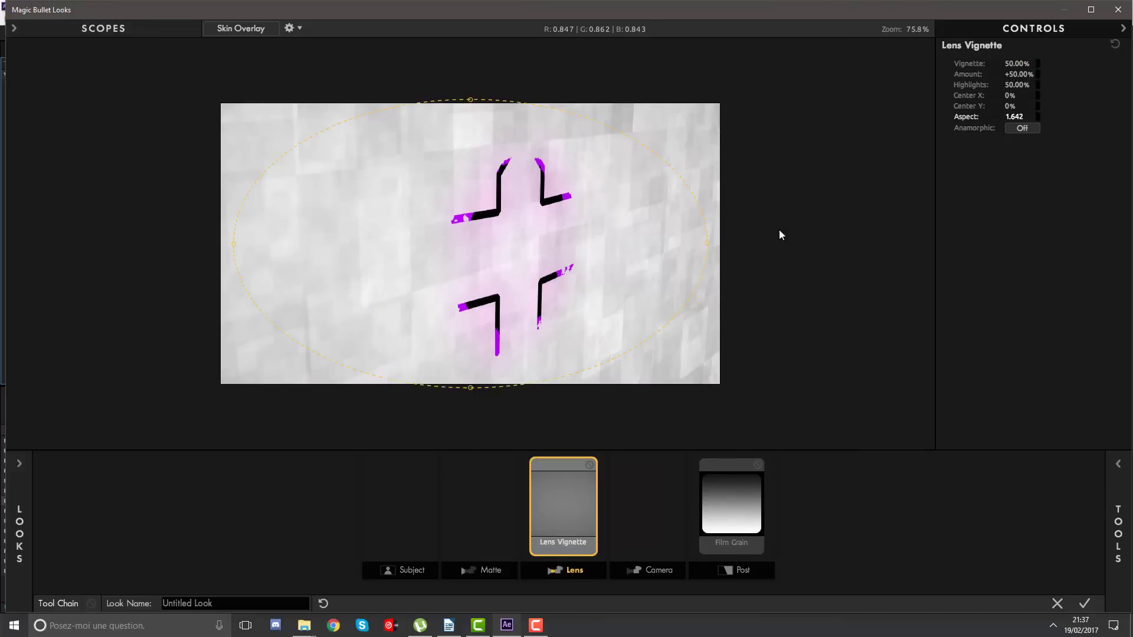
drag(1019, 74, 852, 76)
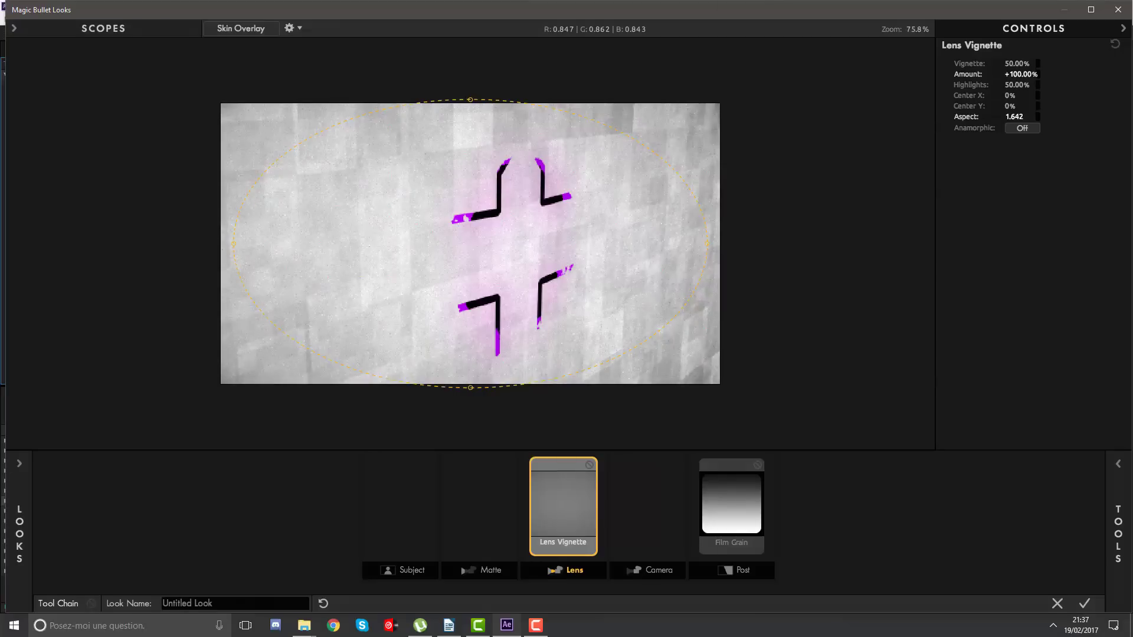
drag(1016, 84, 885, 85)
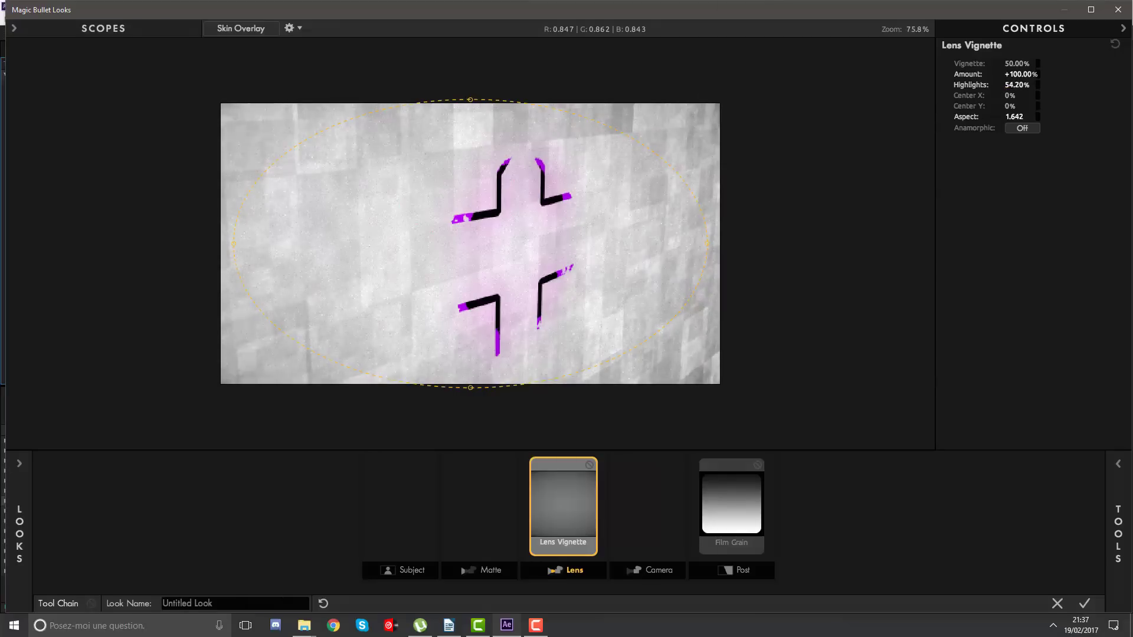
drag(1016, 85, 1122, 84)
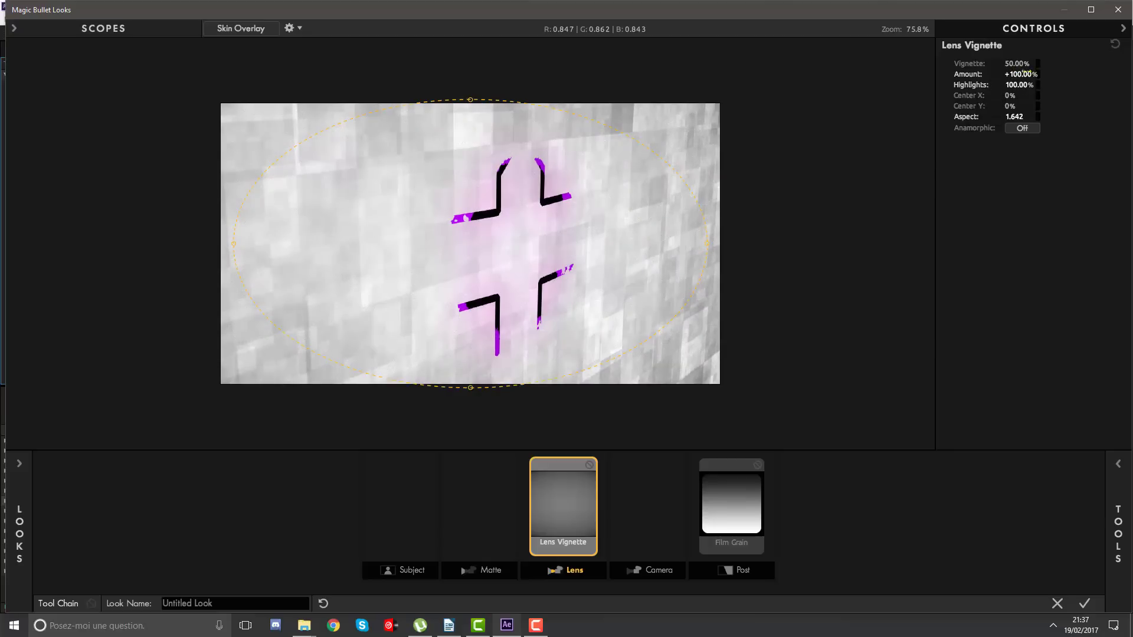
mouse_move(1021, 65)
mouse_down()
mouse_move(1056, 65)
mouse_move(1004, 65)
mouse_up()
Reopen the Looks editor, delete Lens Vignette, select Film Grain and show the Camera tools.
click(1086, 603)
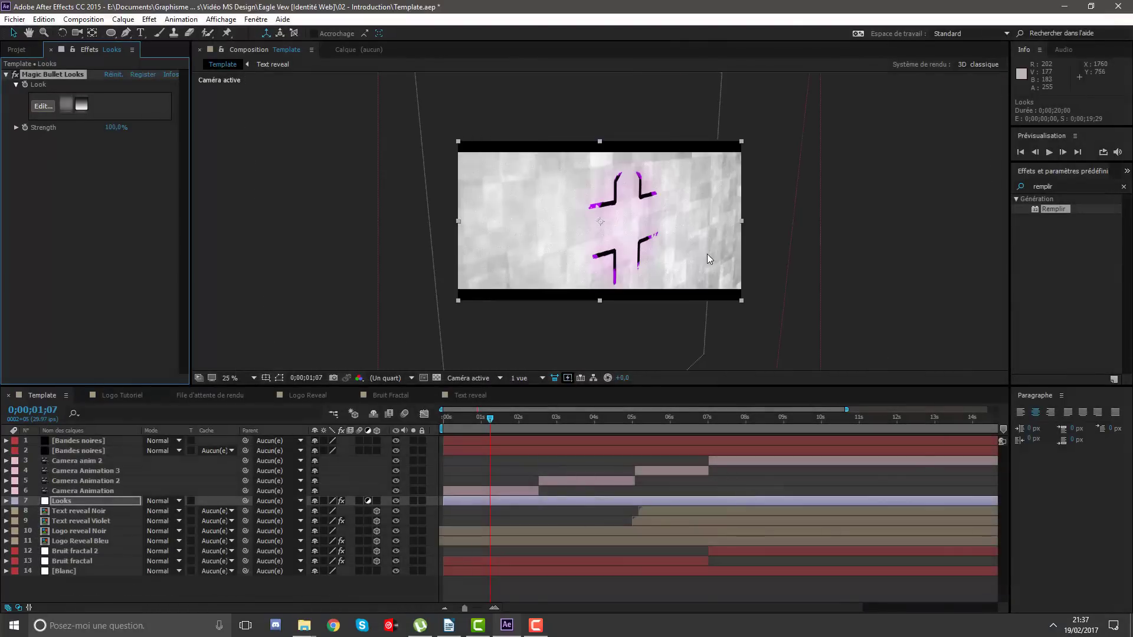
click(53, 108)
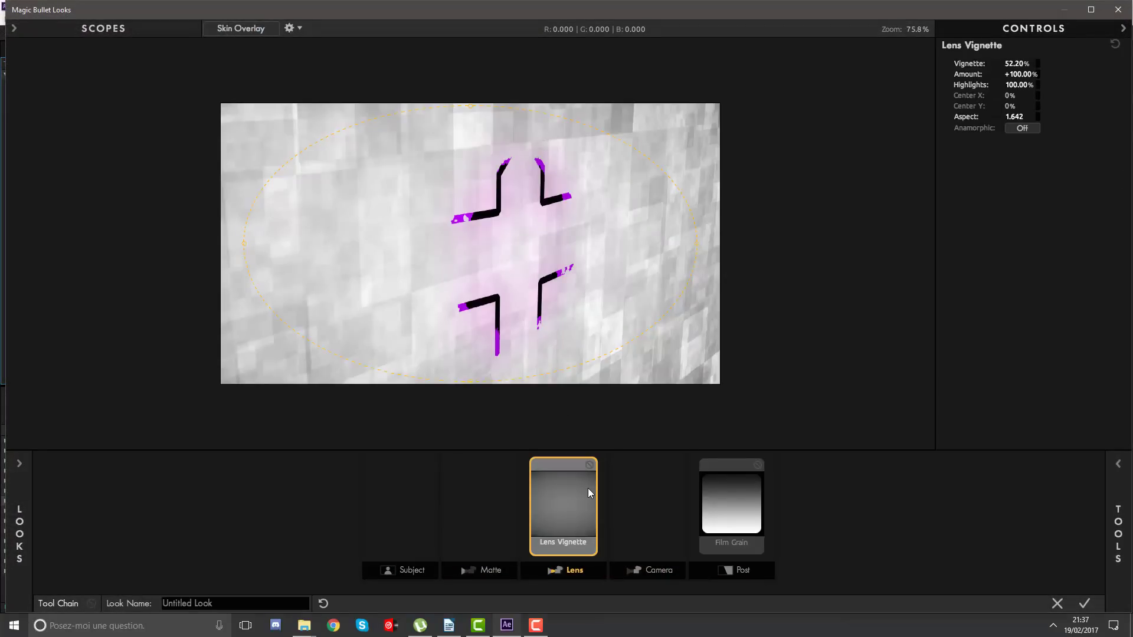
key(Delete)
click(733, 486)
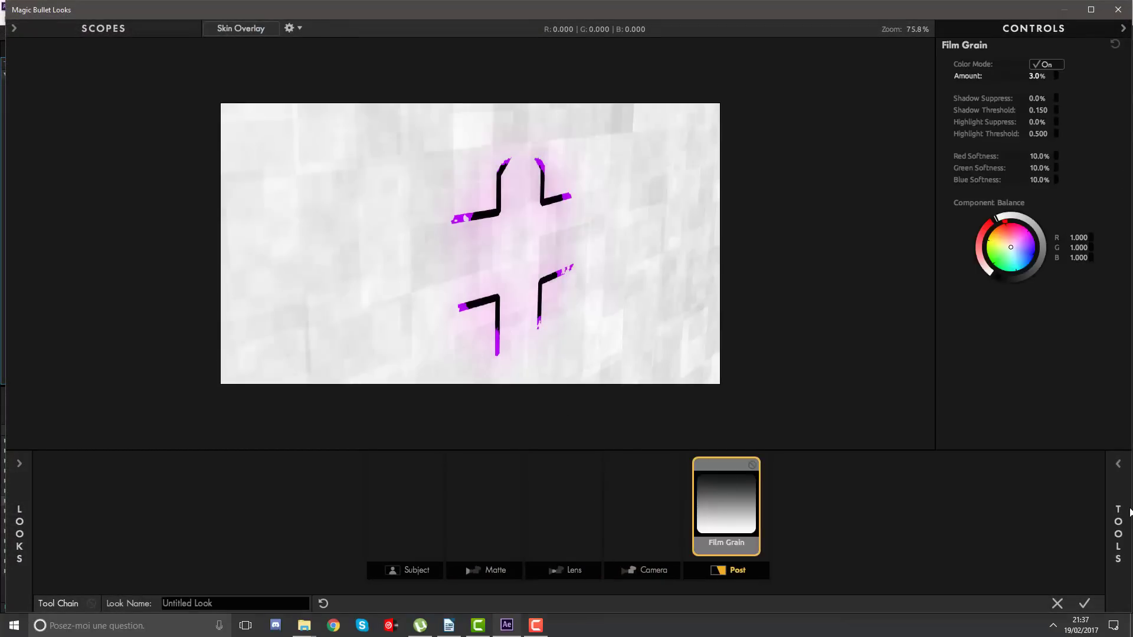
mouse_move(1117, 519)
click(1023, 443)
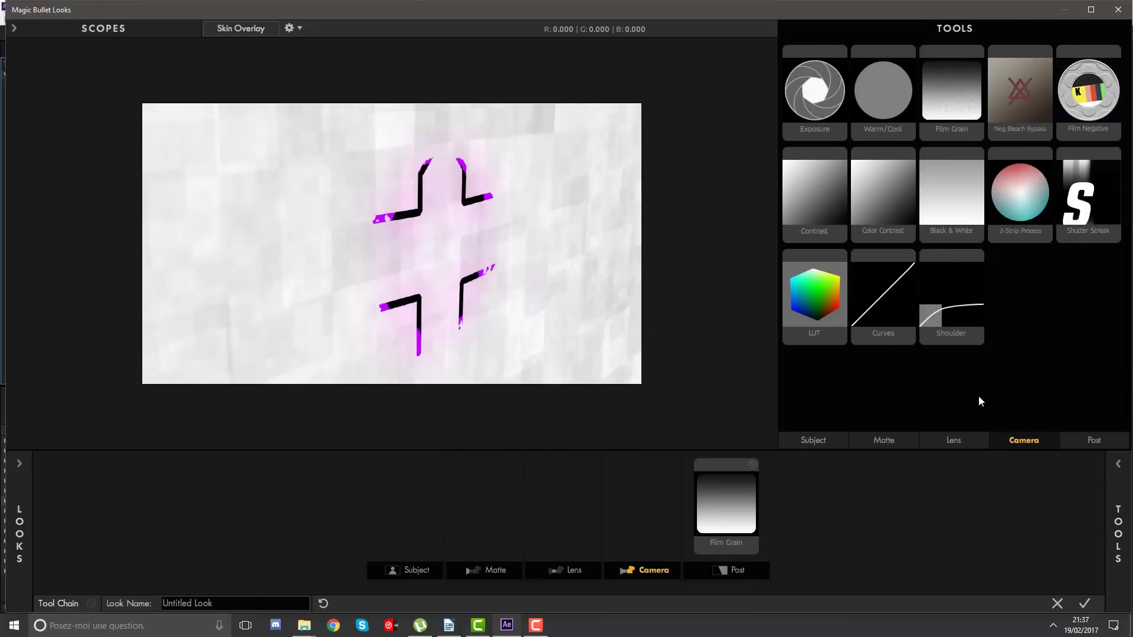
Try a Curves adjustment by bending the RGB curve, then remove it from the look.
double_click(879, 313)
mouse_move(996, 137)
mouse_down()
mouse_move(999, 126)
mouse_move(981, 167)
mouse_up()
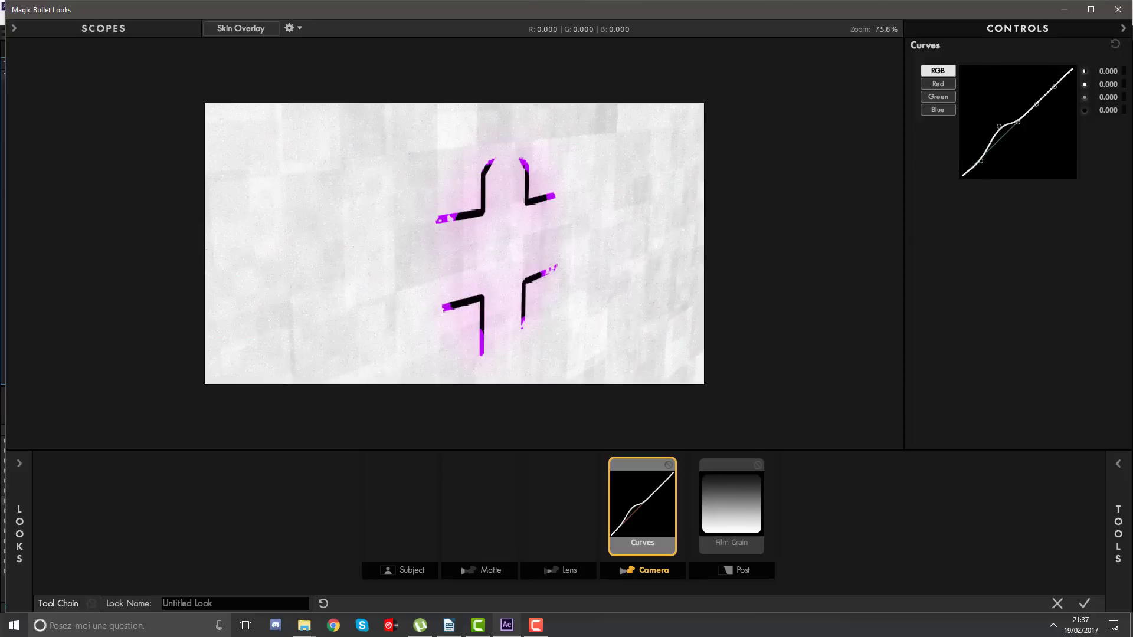
drag(999, 125, 999, 134)
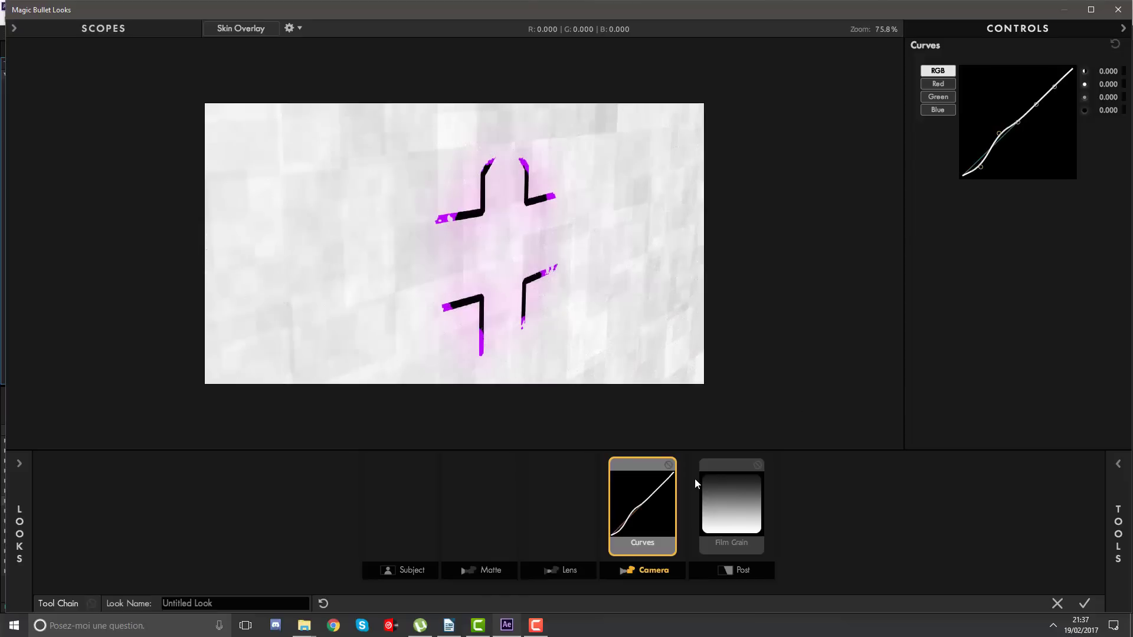
click(668, 466)
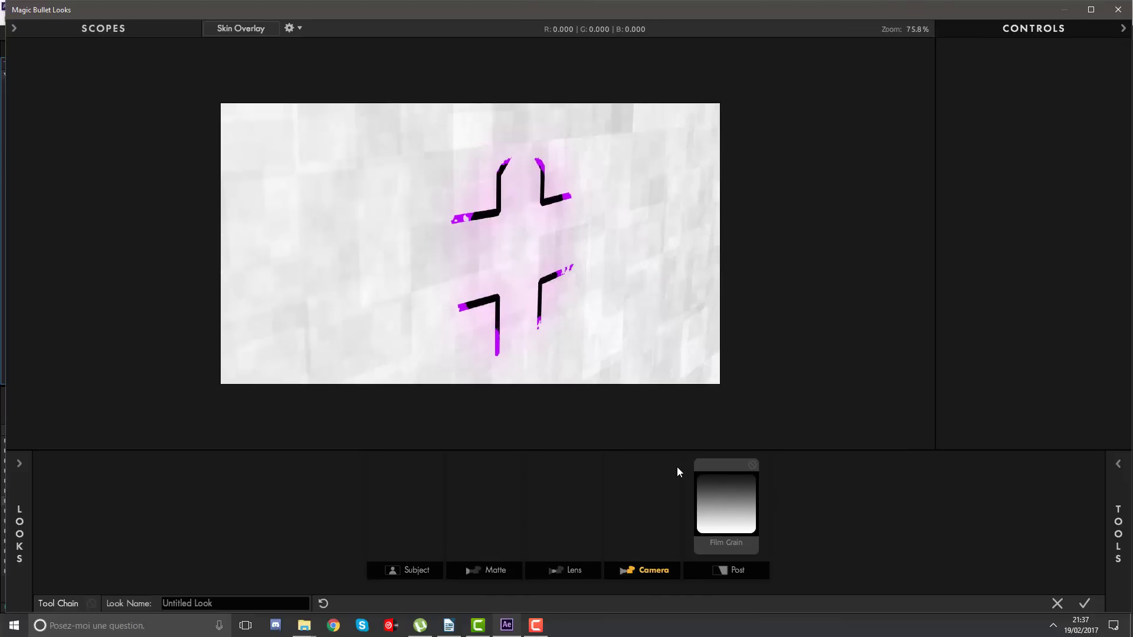
Add an S Curve with a lowered midpoint and apply the look, previewing at 50%.
click(1118, 534)
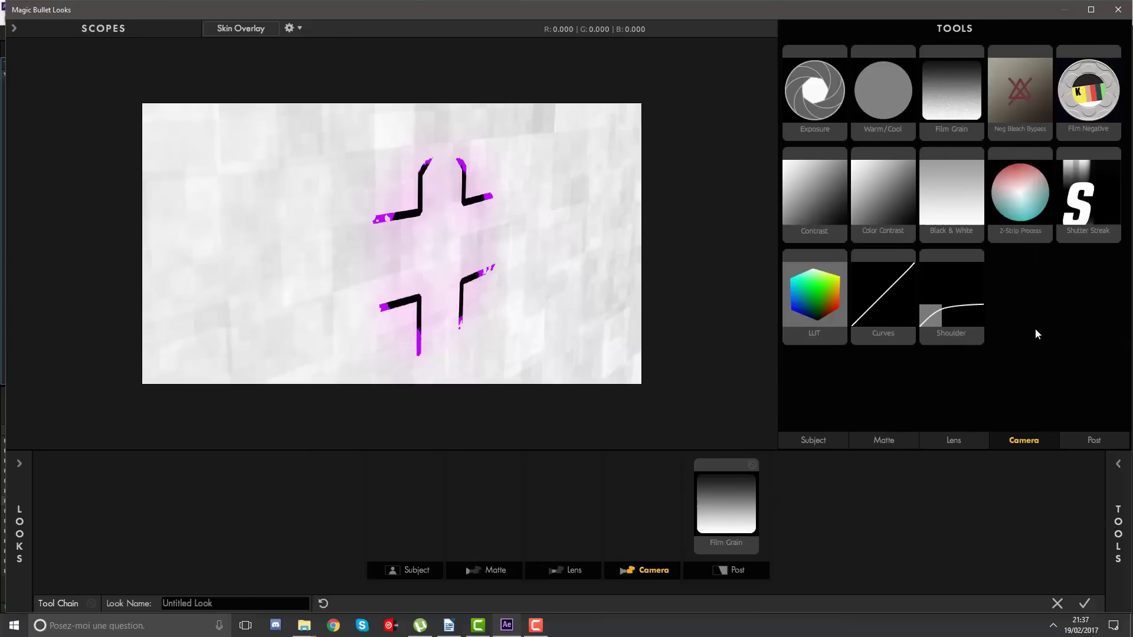
click(968, 437)
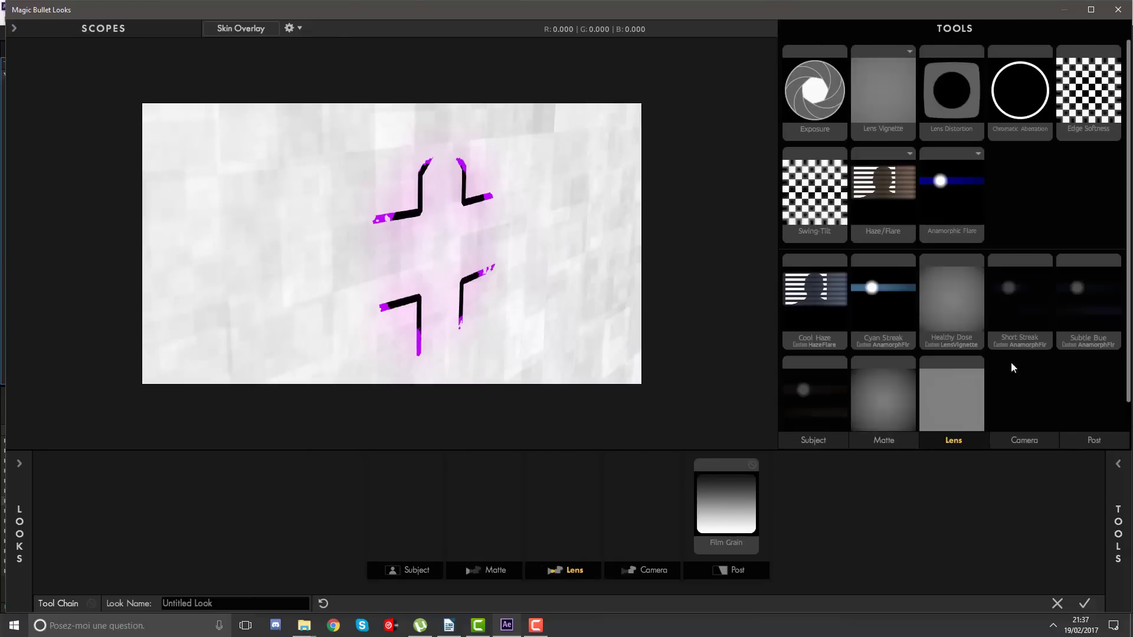
scroll(1011, 362, down, 1)
click(1094, 441)
scroll(1022, 324, down, 2)
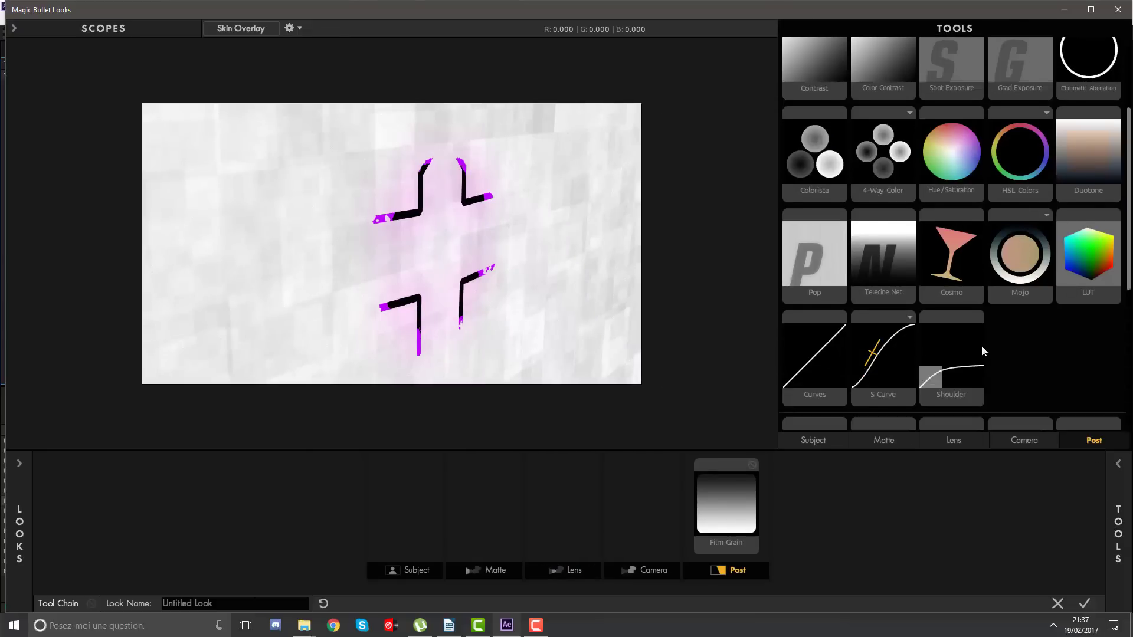
double_click(926, 369)
mouse_move(1014, 129)
mouse_down()
mouse_move(1007, 181)
mouse_move(1022, 143)
mouse_move(1035, 146)
mouse_up()
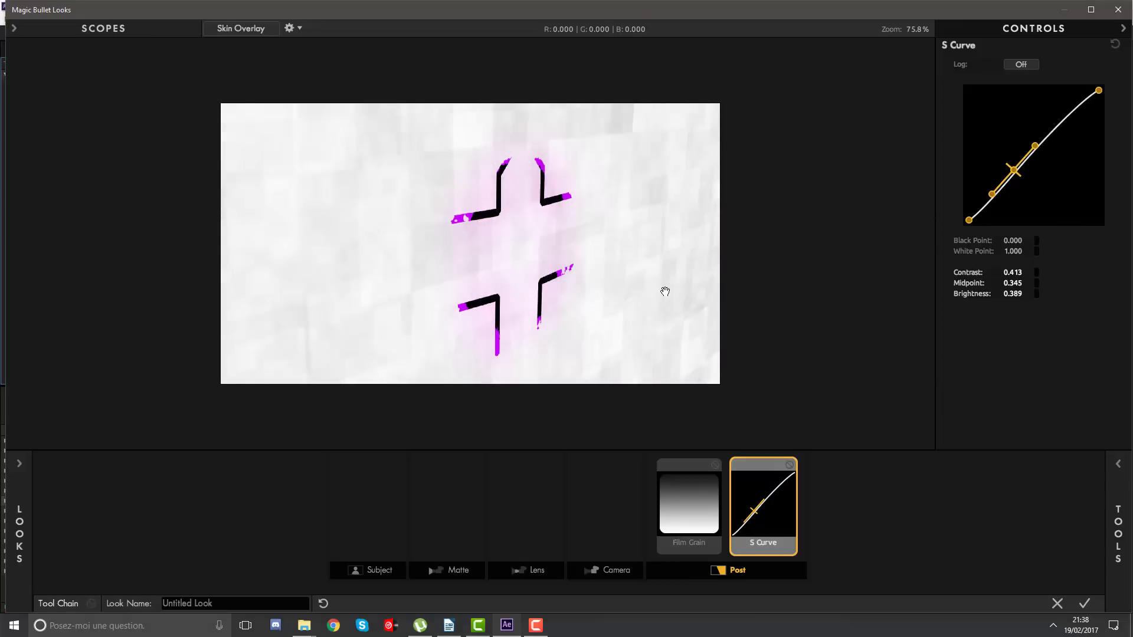
click(1084, 603)
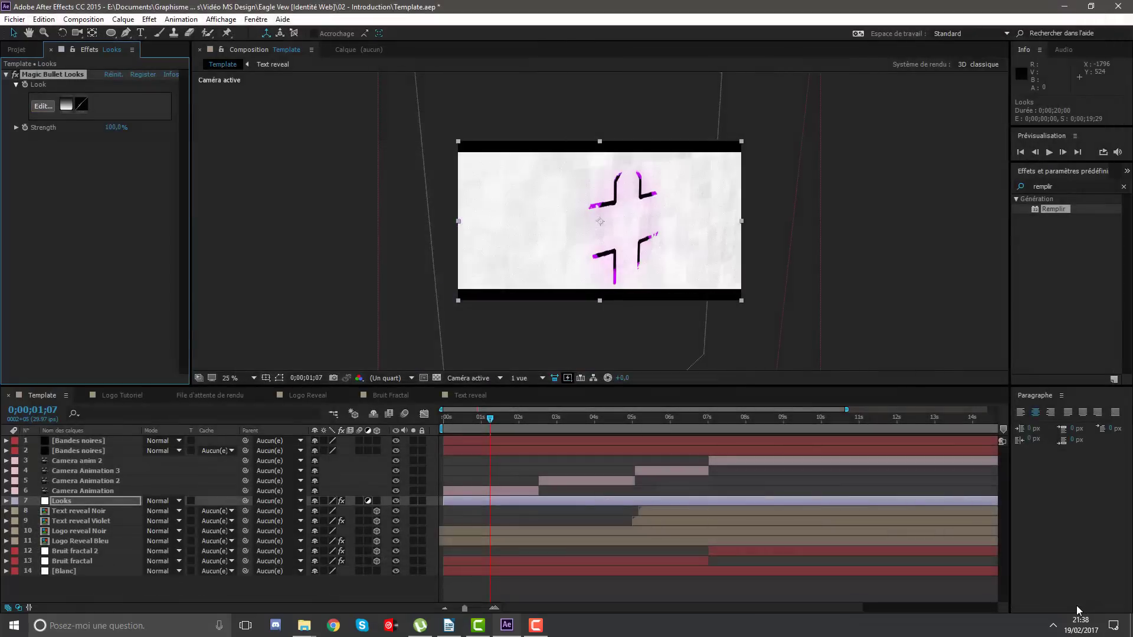
key(period)
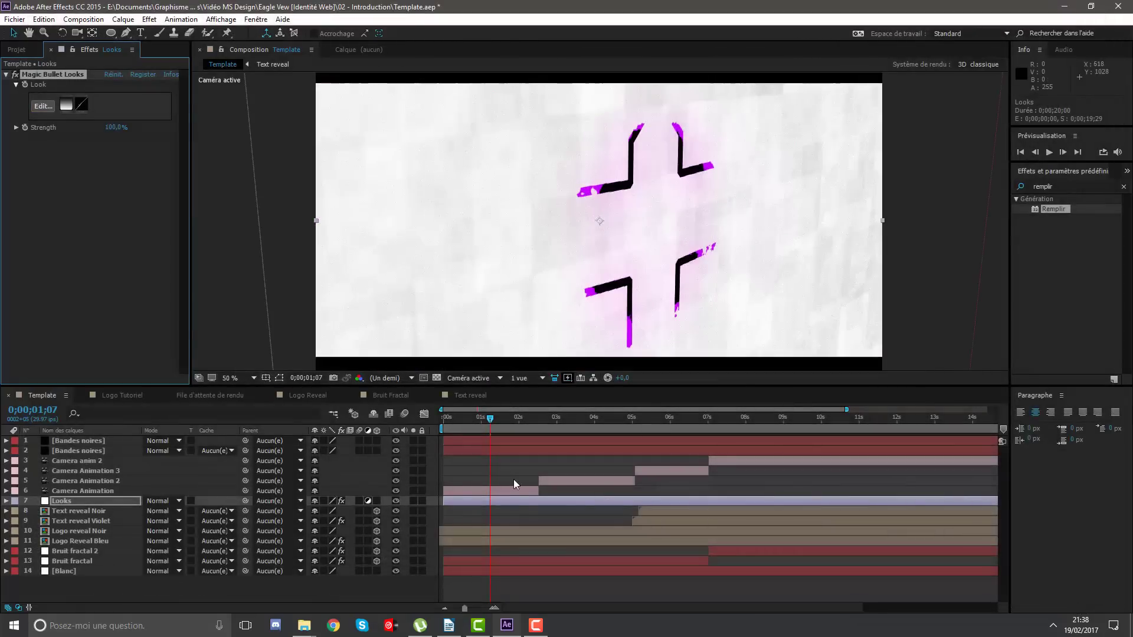
Create a new solid layer named 'Vignette'.
click(123, 19)
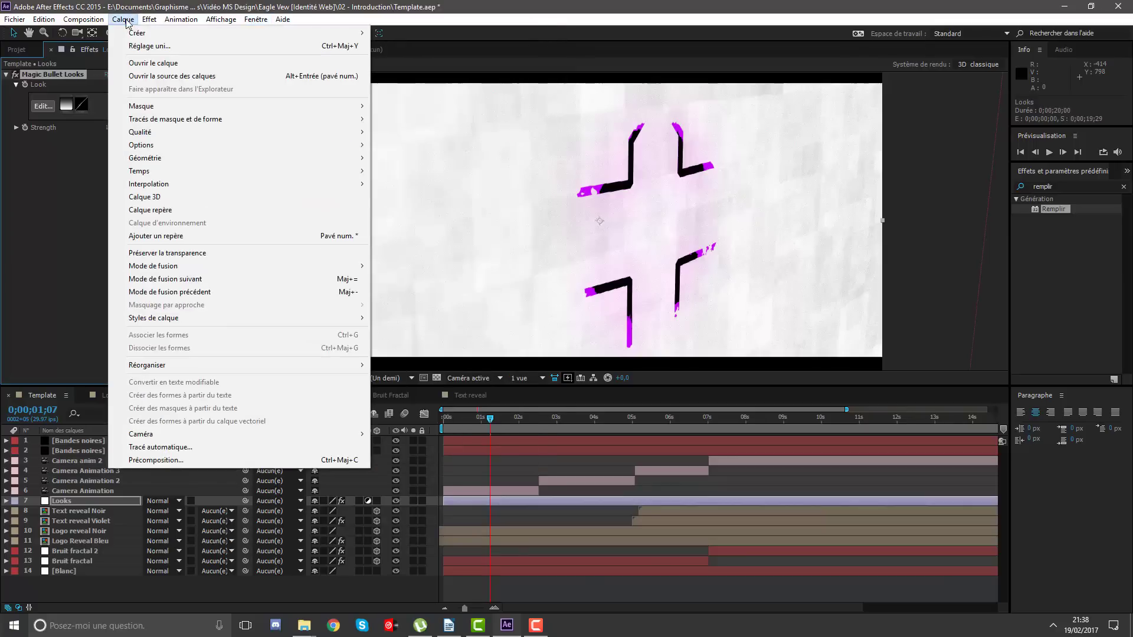
mouse_move(177, 33)
click(400, 46)
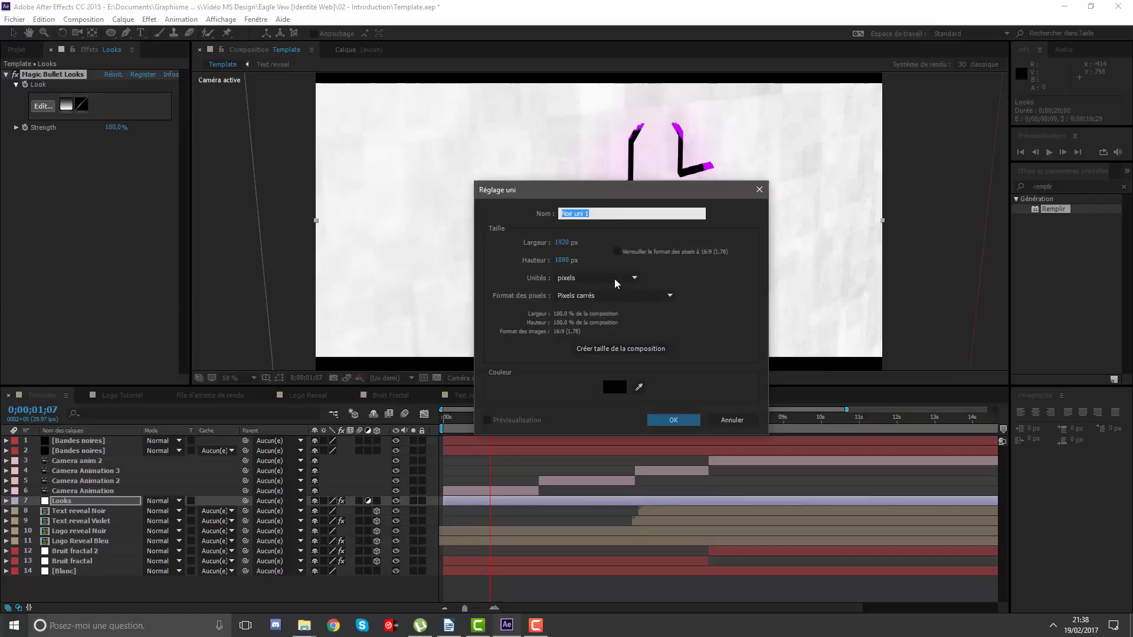
text(Vignette)
key(Return)
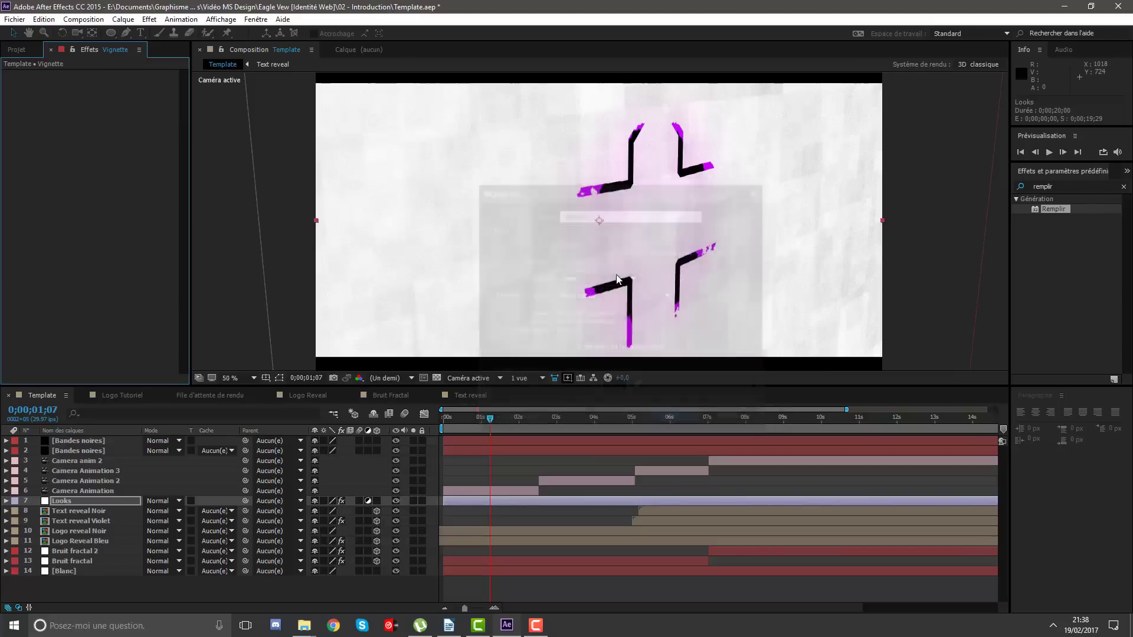
key(comma)
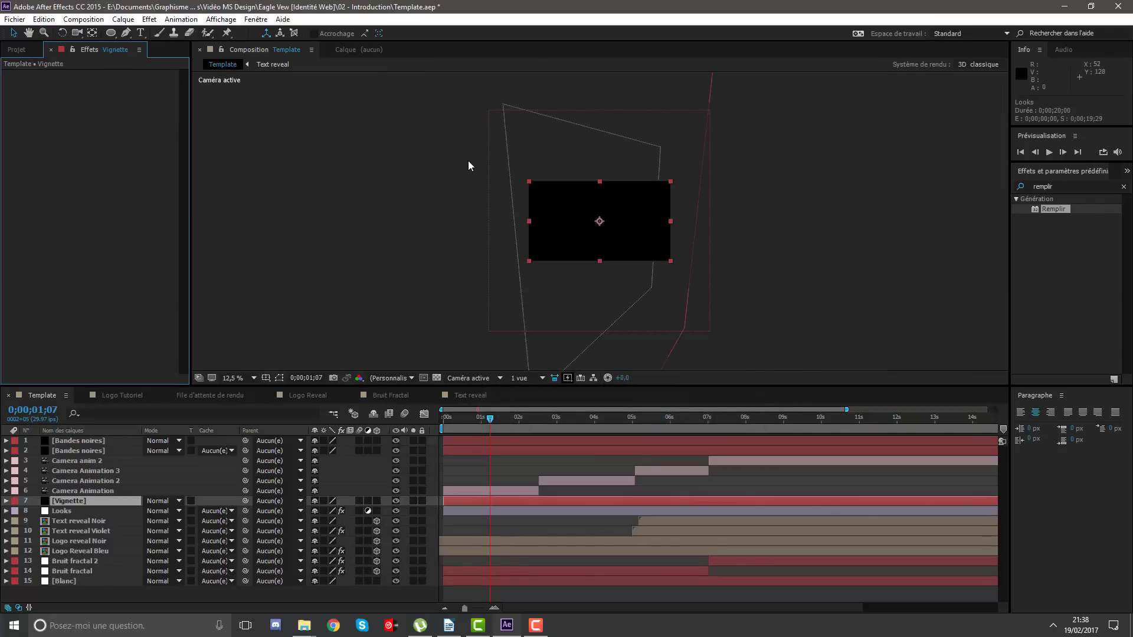
Add an inverted oval mask with 768-pixel feather and set the layer opacity to 25%.
double_click(115, 34)
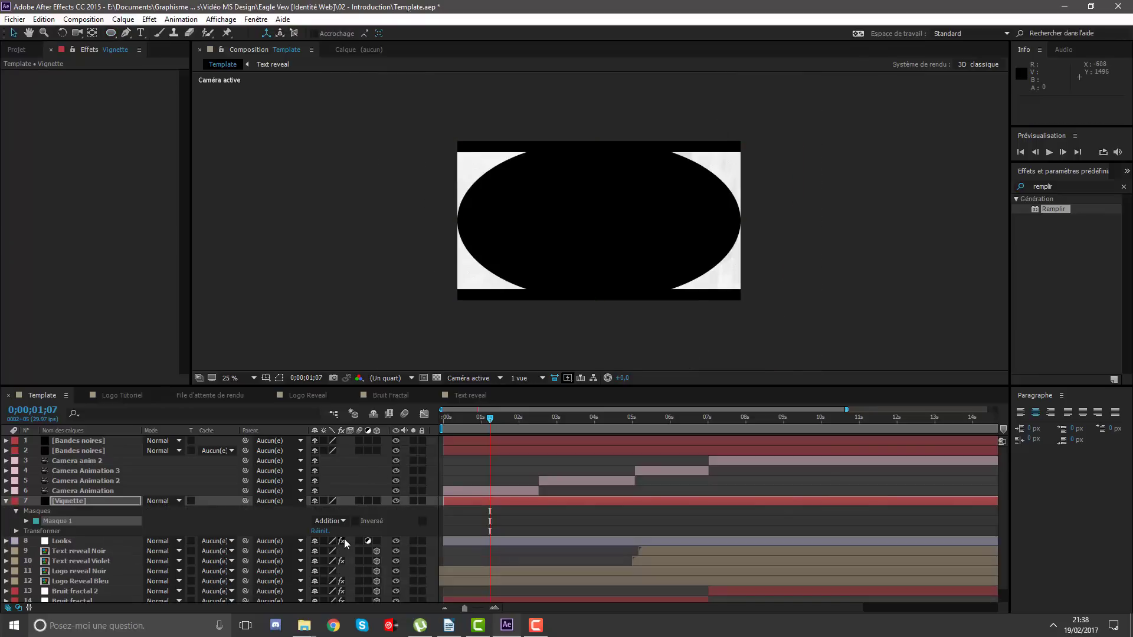
click(355, 521)
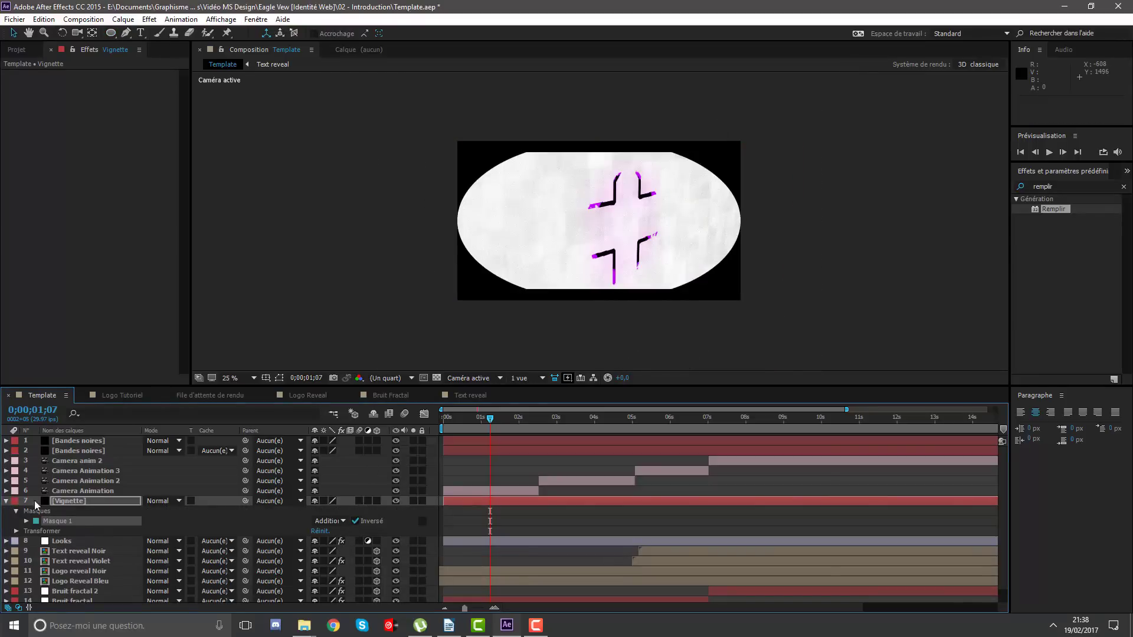
click(26, 521)
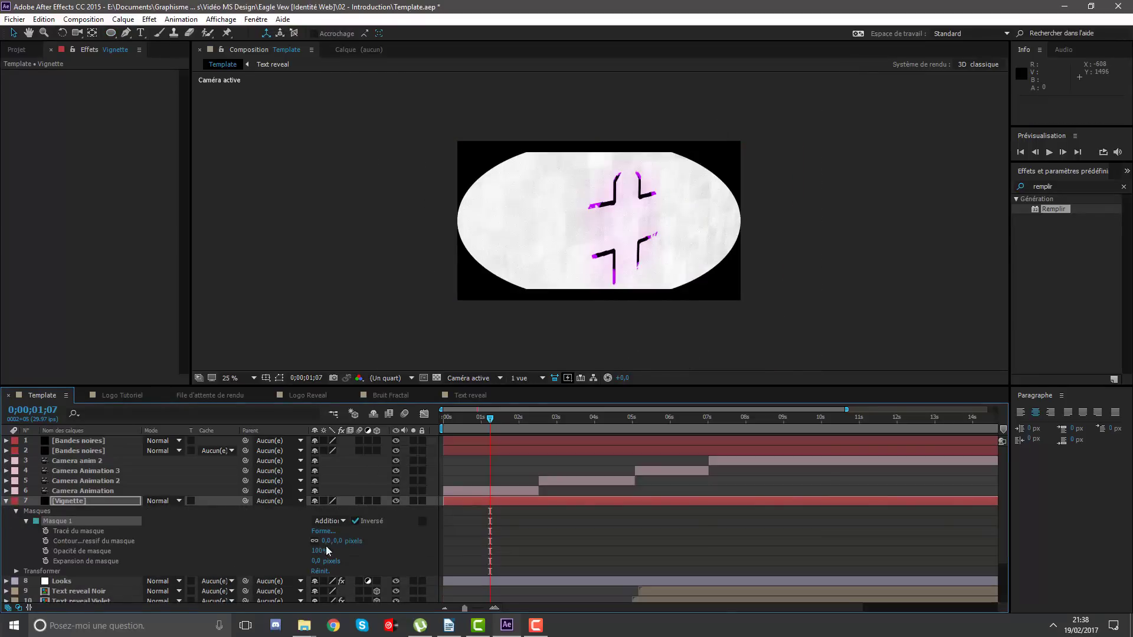
mouse_move(344, 542)
mouse_down()
mouse_move(699, 502)
mouse_move(700, 238)
mouse_up()
key(period)
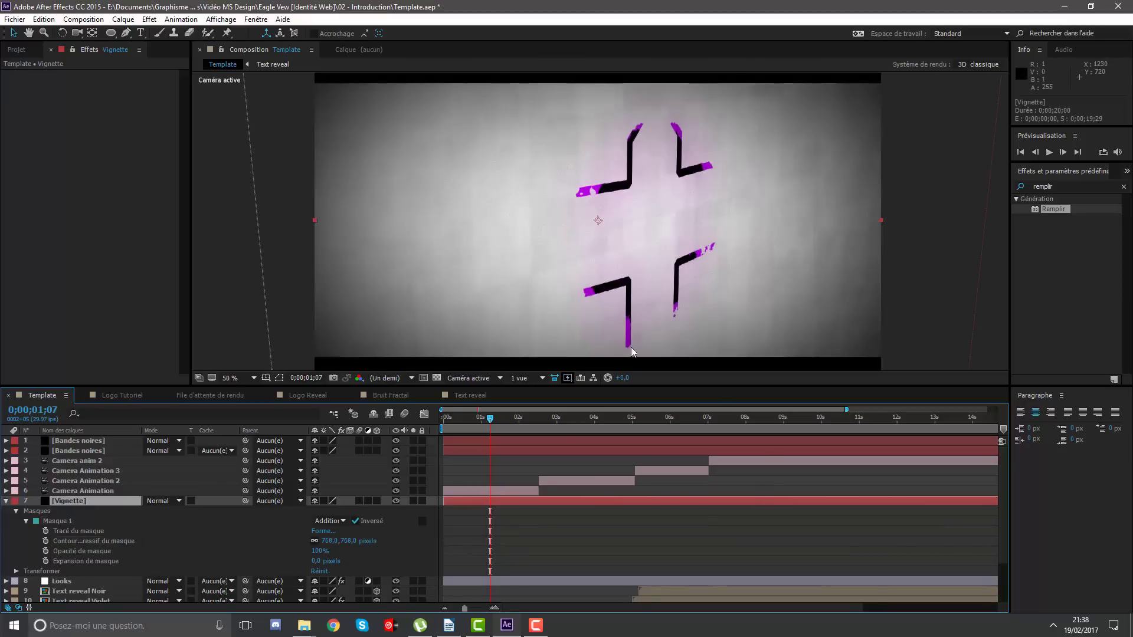
key(t)
click(319, 511)
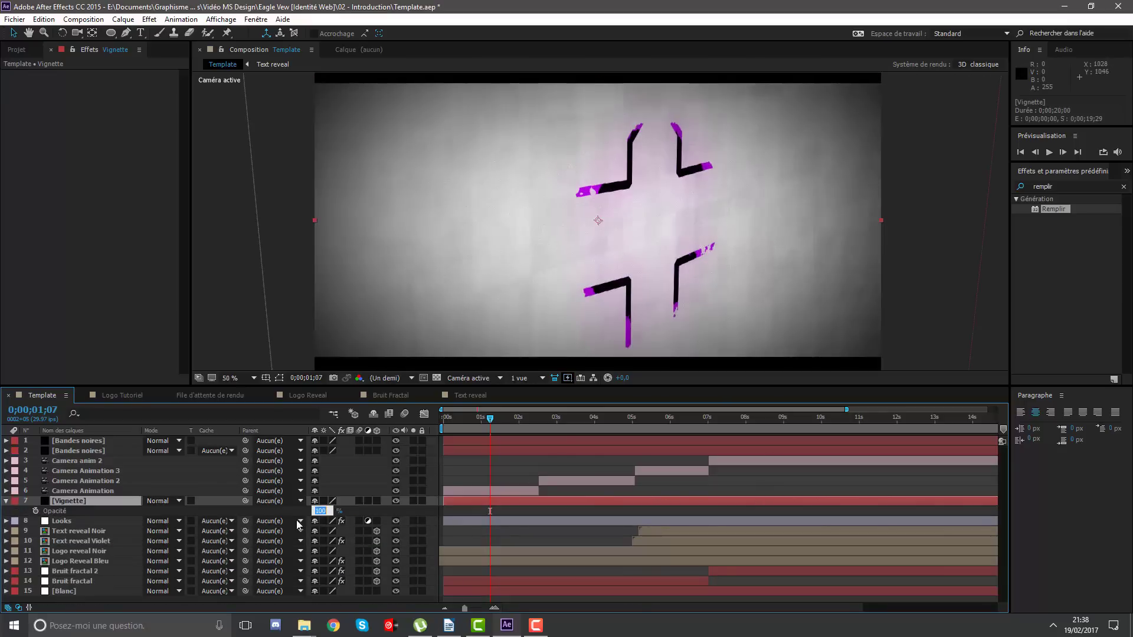
text(25)
key(Return)
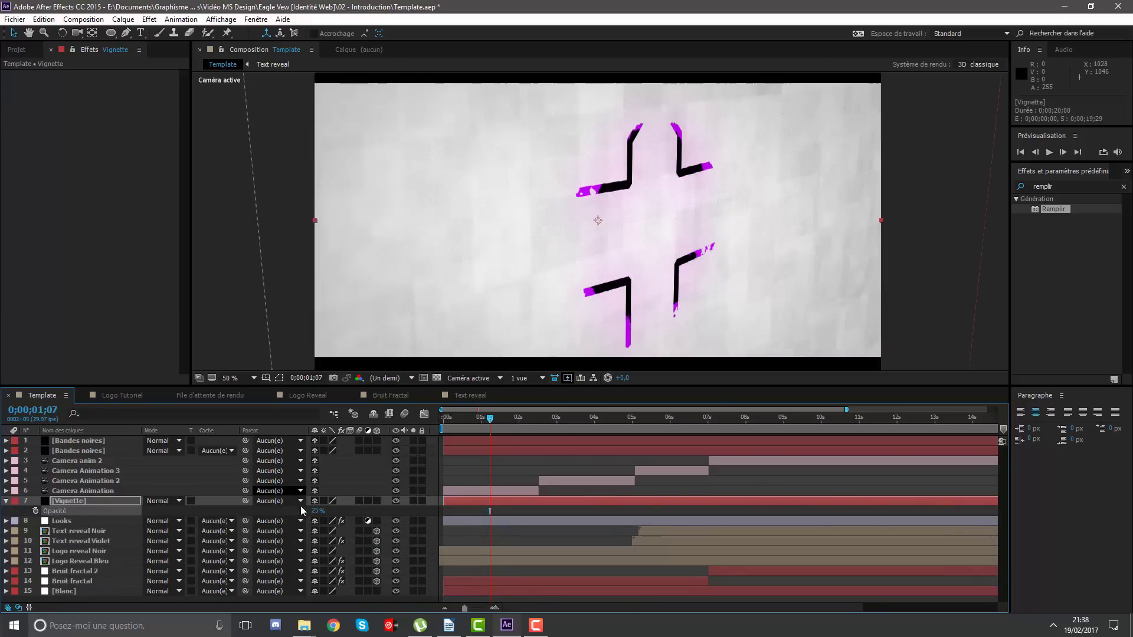
Toggle the Vignette and Looks layers to compare the image with and without them.
click(394, 501)
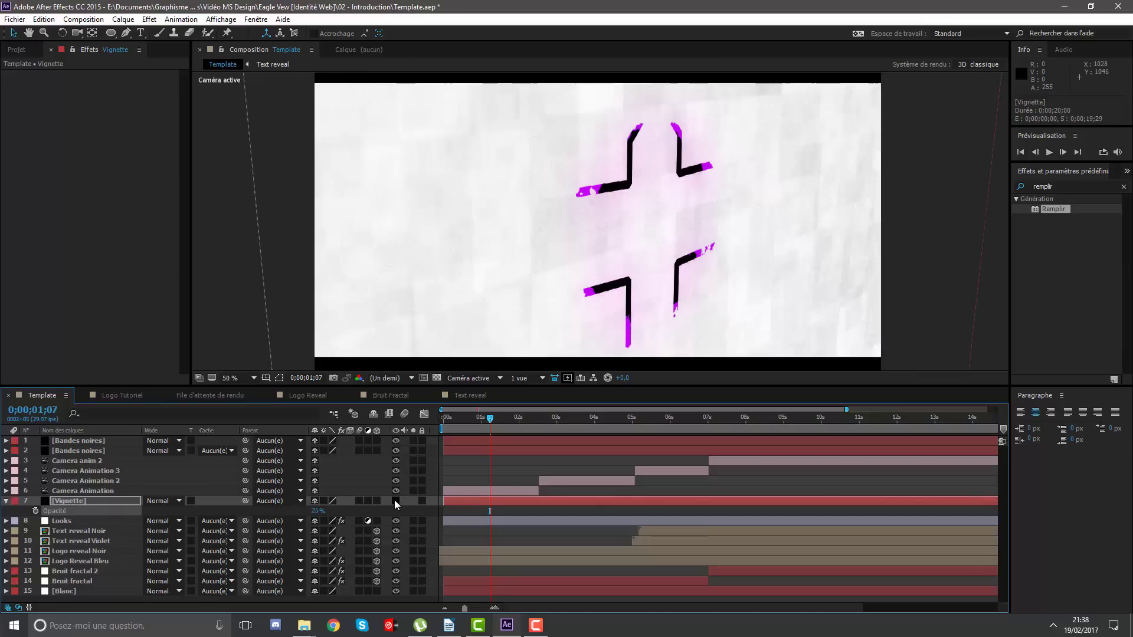
click(394, 501)
click(394, 500)
click(394, 501)
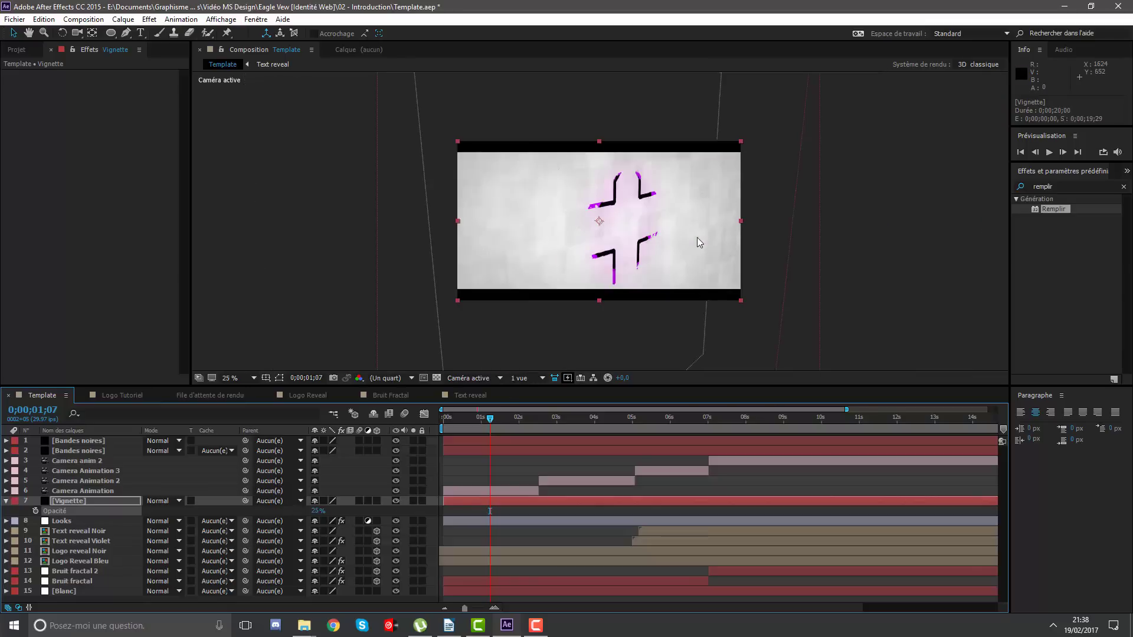
click(6, 501)
click(82, 513)
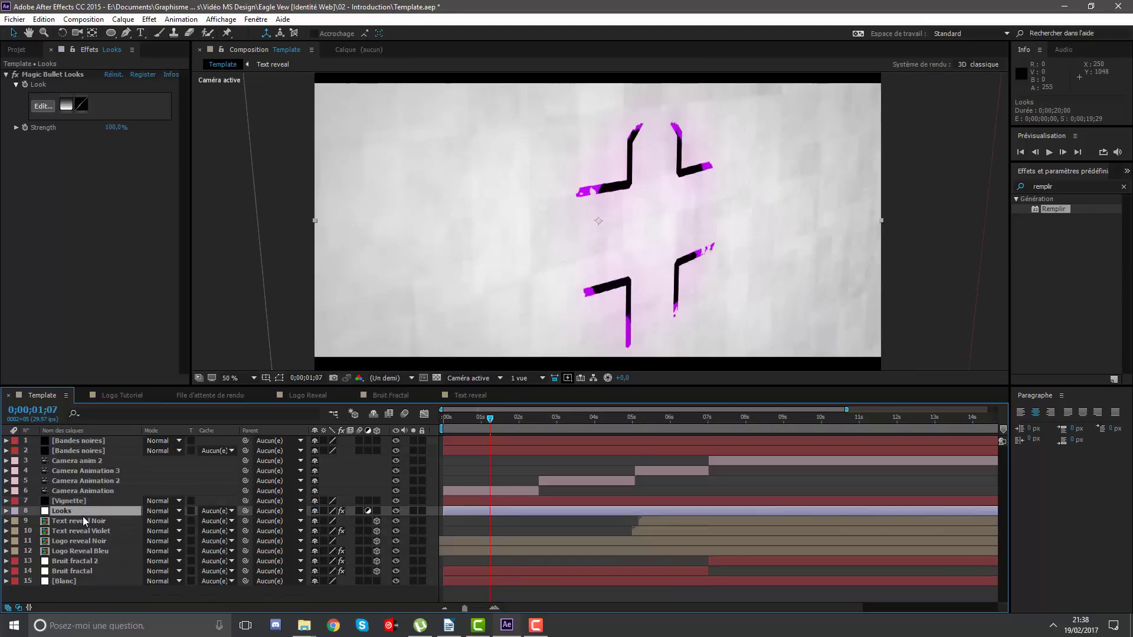
click(396, 510)
click(395, 501)
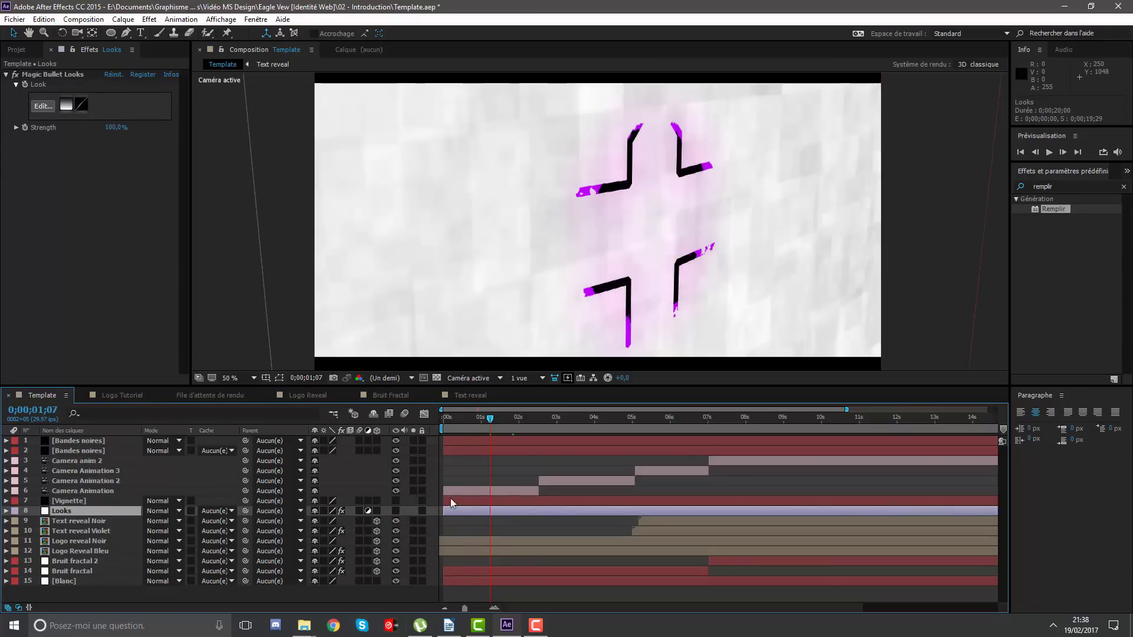
click(503, 491)
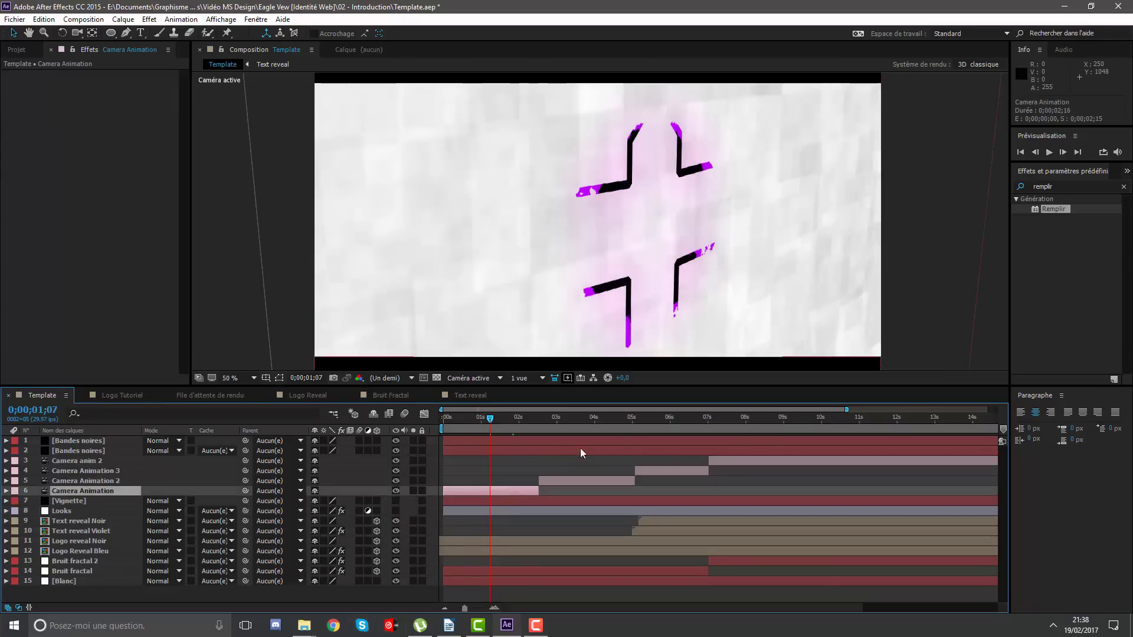
Expand the Camera Animation layer's camera options and inspect the camera framing.
click(7, 491)
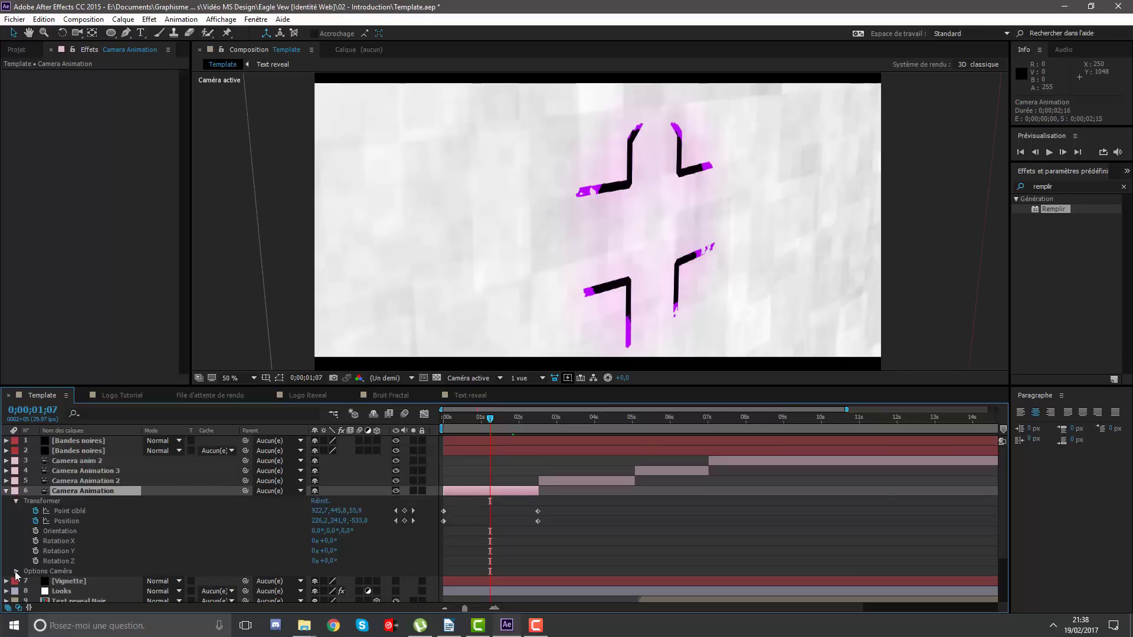
click(16, 571)
scroll(157, 550, down, 3)
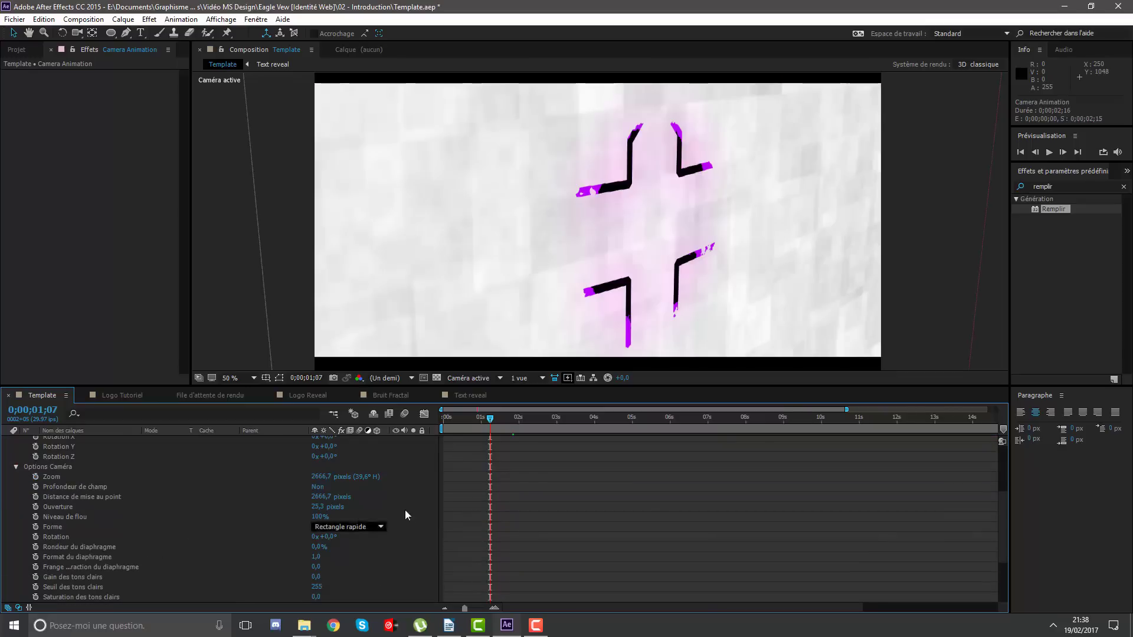
scroll(413, 504, up, 3)
scroll(500, 491, down, 3)
drag(490, 418, 445, 459)
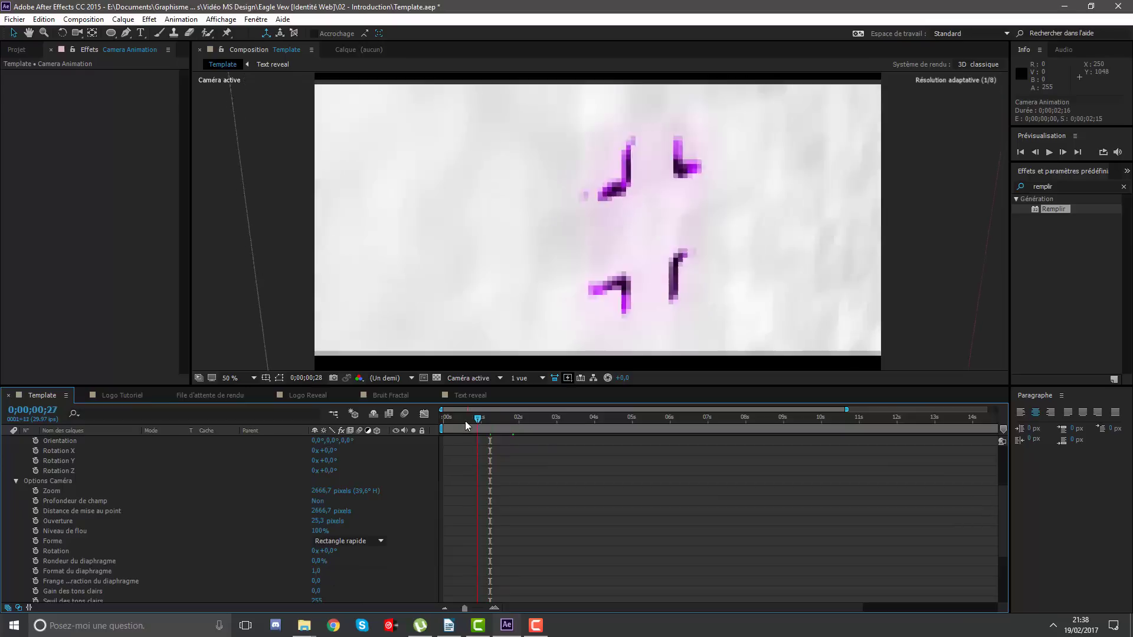
scroll(480, 469, up, 5)
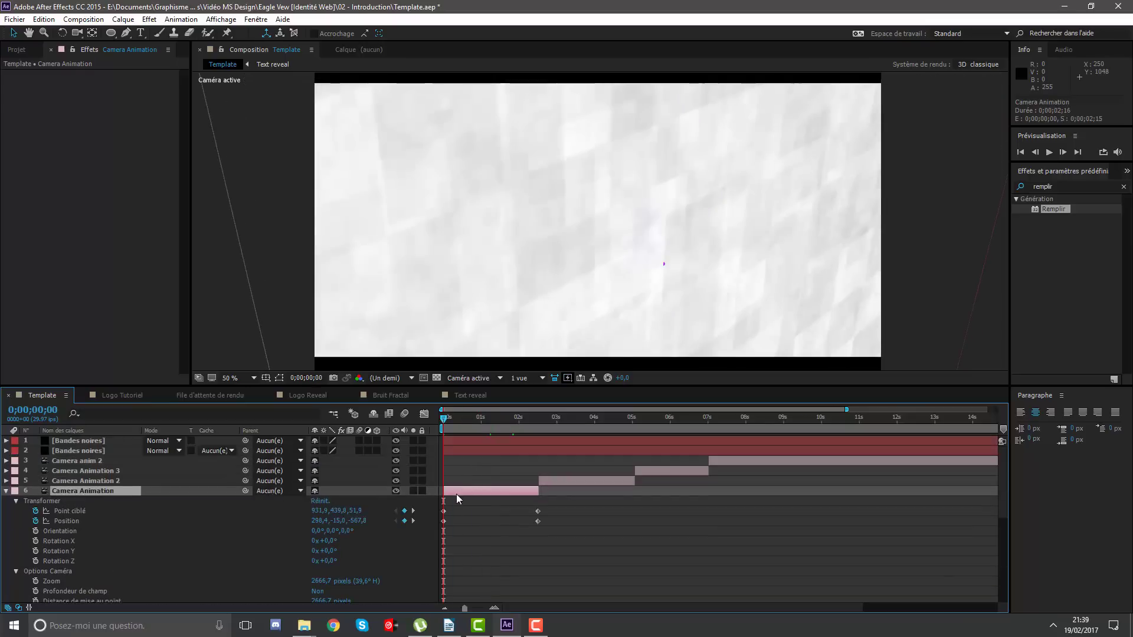
scroll(456, 494, down, 2)
Turn on depth of field and set the camera aperture to 300 pixels.
click(319, 531)
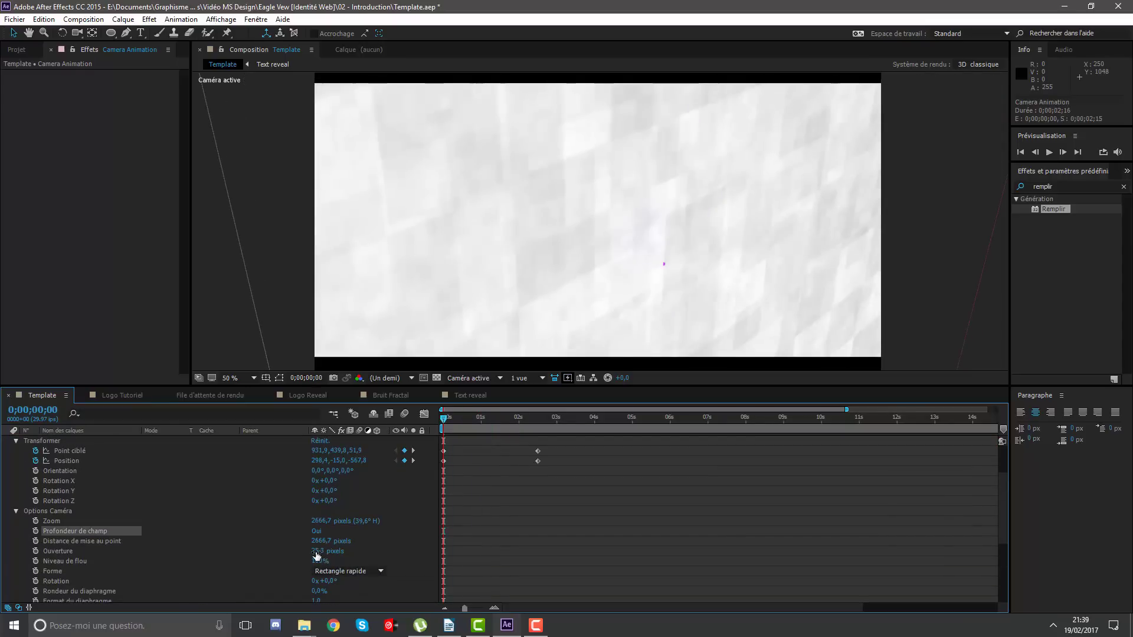
click(316, 552)
key(Return)
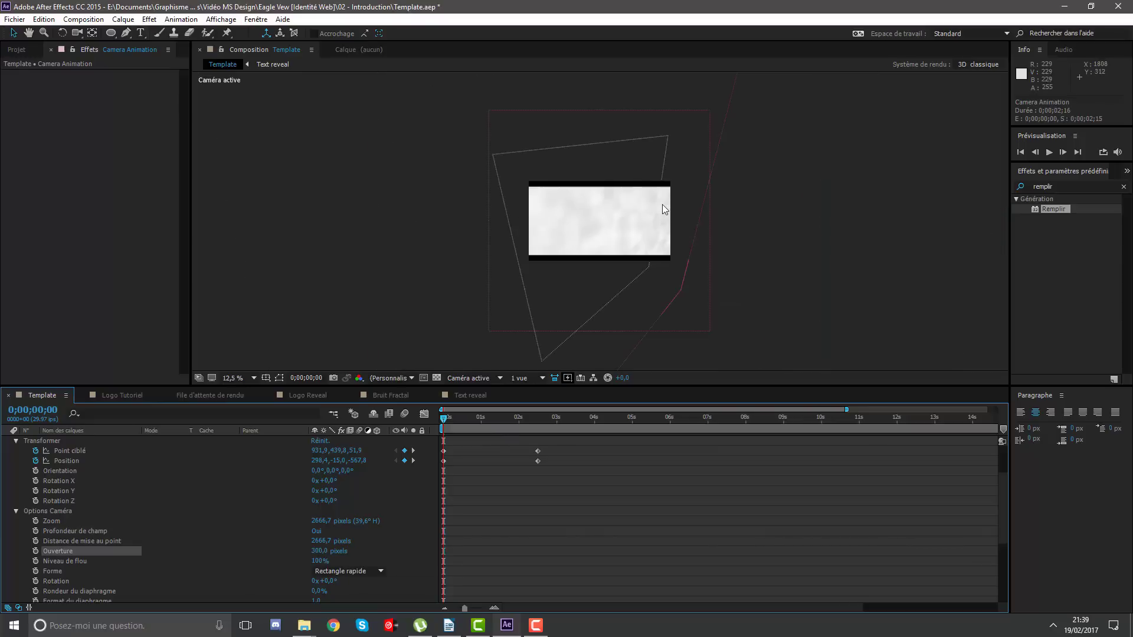
scroll(487, 256, down, 4)
click(200, 547)
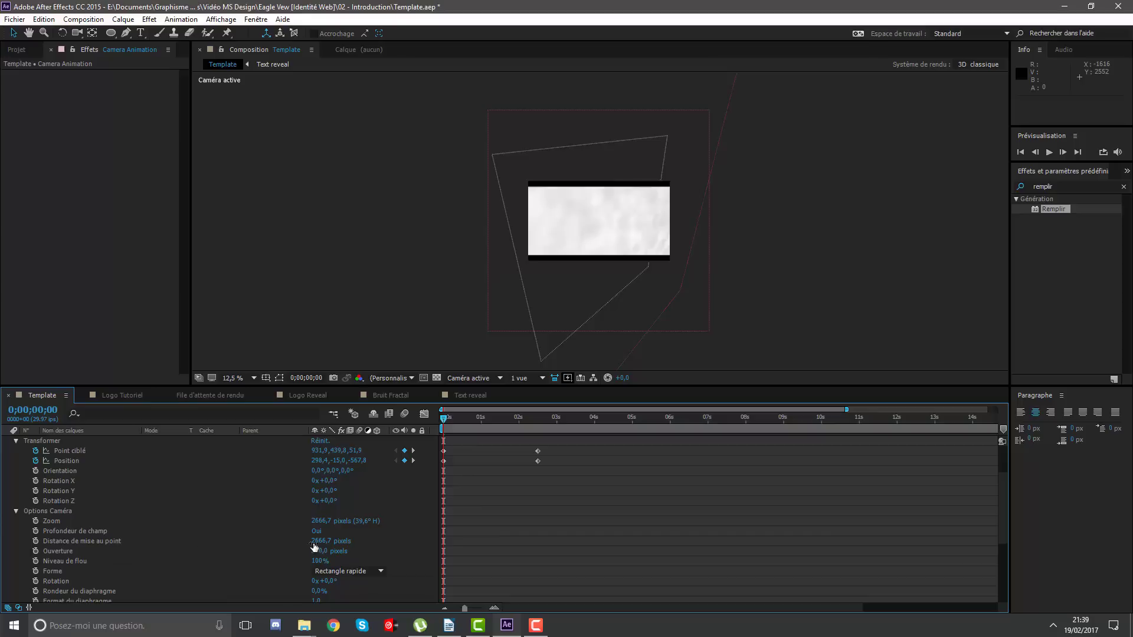
scroll(573, 222, up, 2)
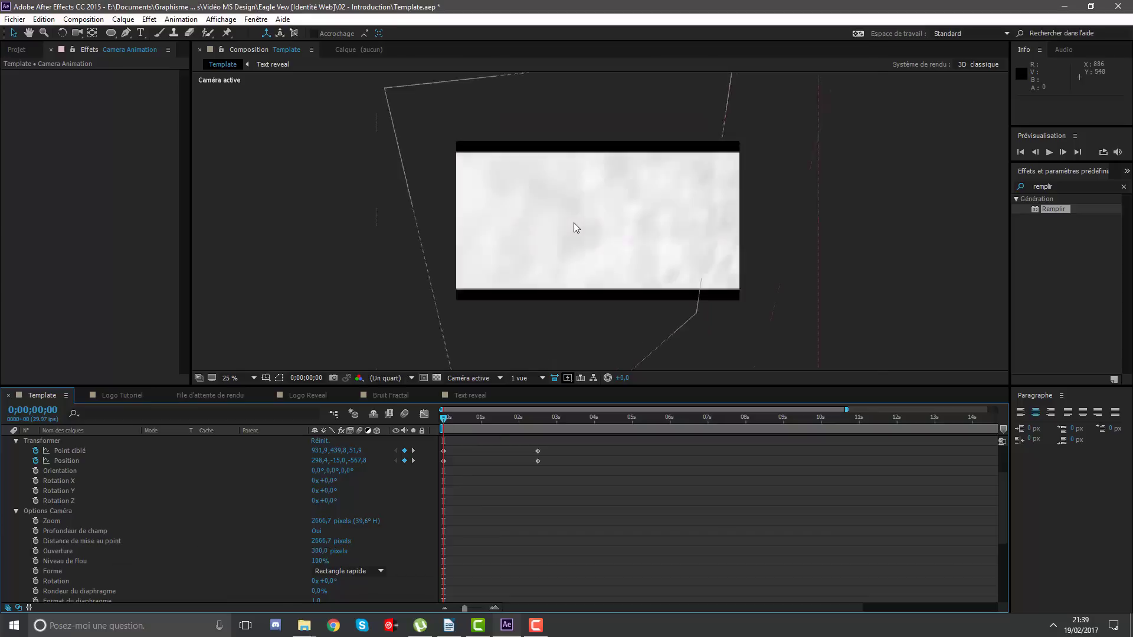
scroll(574, 222, up, 2)
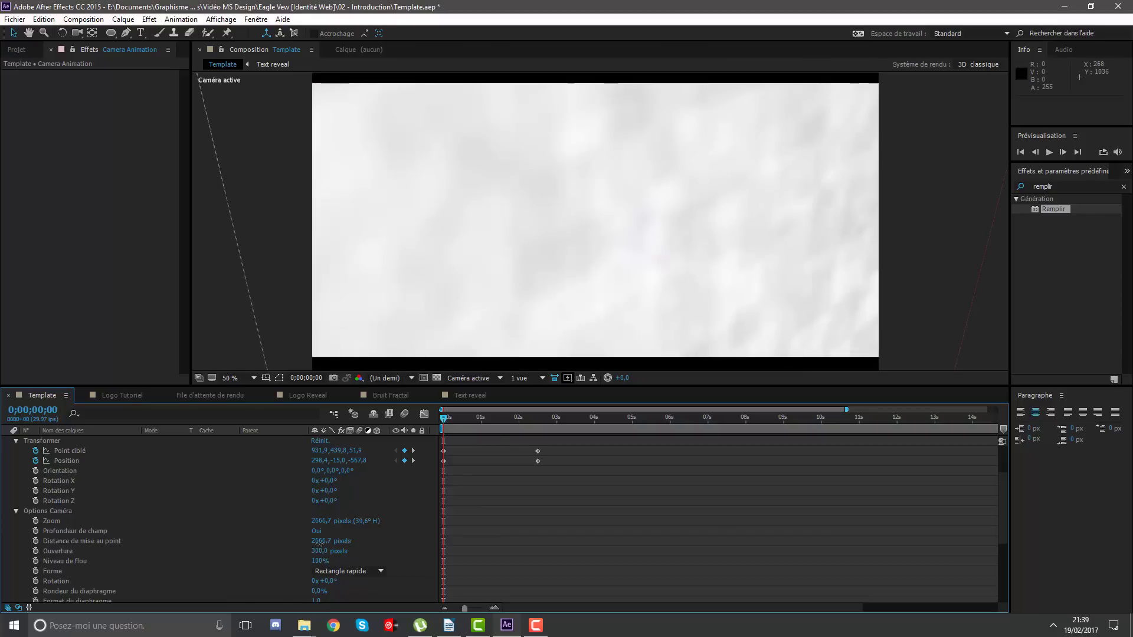
Scrub the focus distance down to about 1007,7 pixels while locating the purple brackets.
drag(320, 542, 148, 578)
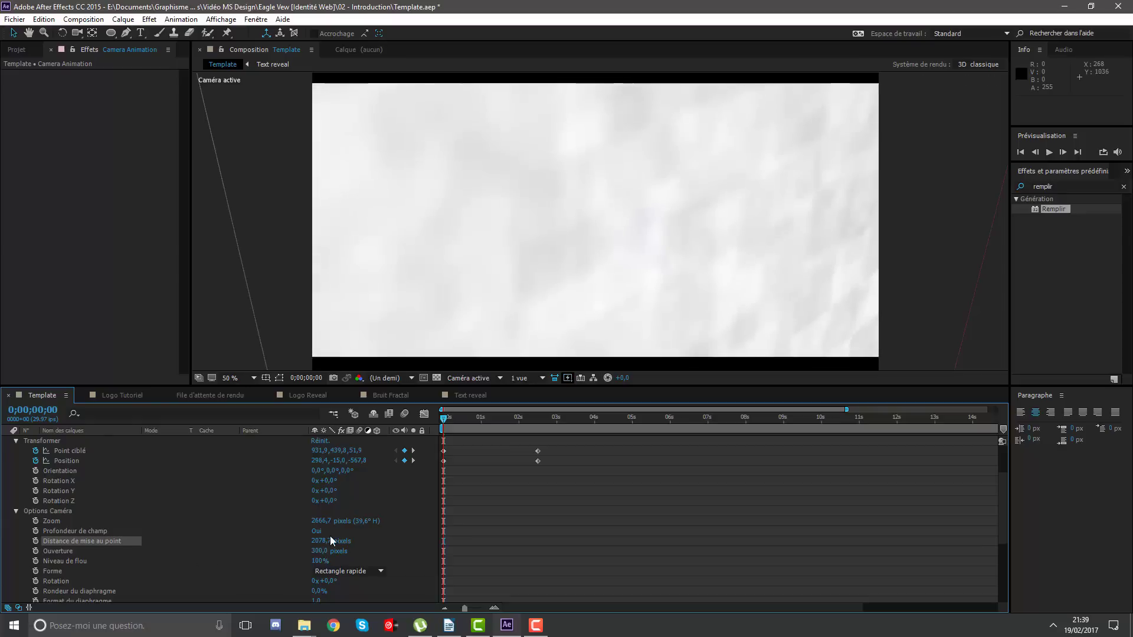
drag(331, 540, 2, 553)
mouse_move(321, 541)
mouse_down()
mouse_move(46, 548)
mouse_move(64, 551)
mouse_up()
drag(444, 417, 481, 420)
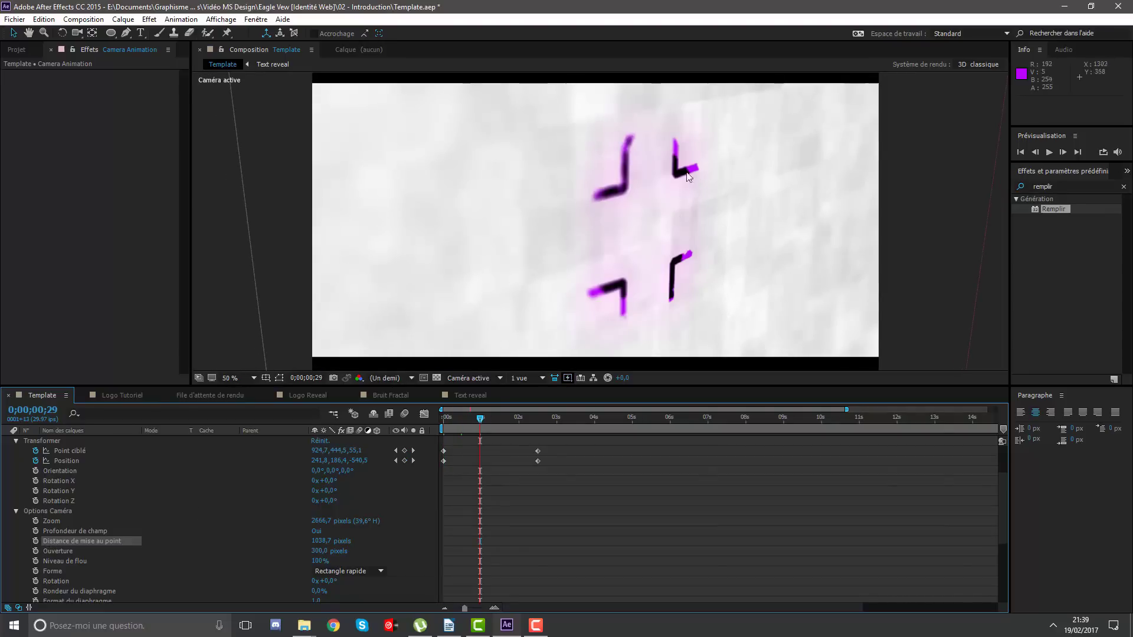
drag(478, 419, 429, 422)
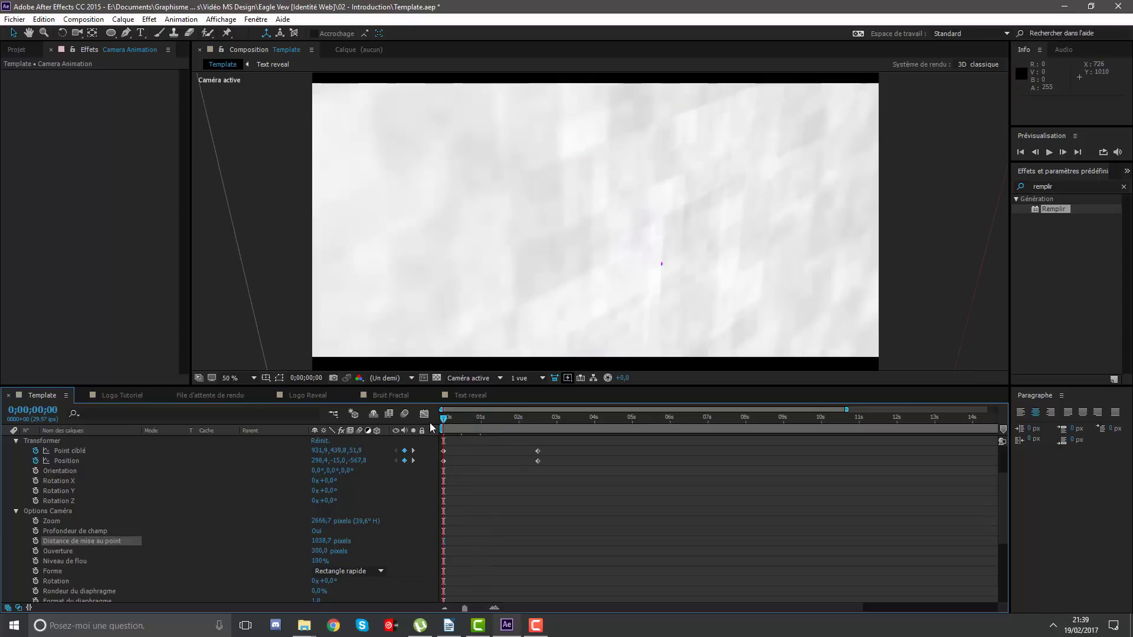
Keyframe focus distance 964,7 at zero, then 873.7 at 0;00;00;25 and 833.7 at 0;00;01;10.
click(35, 541)
click(321, 541)
text(964,7)
key(Return)
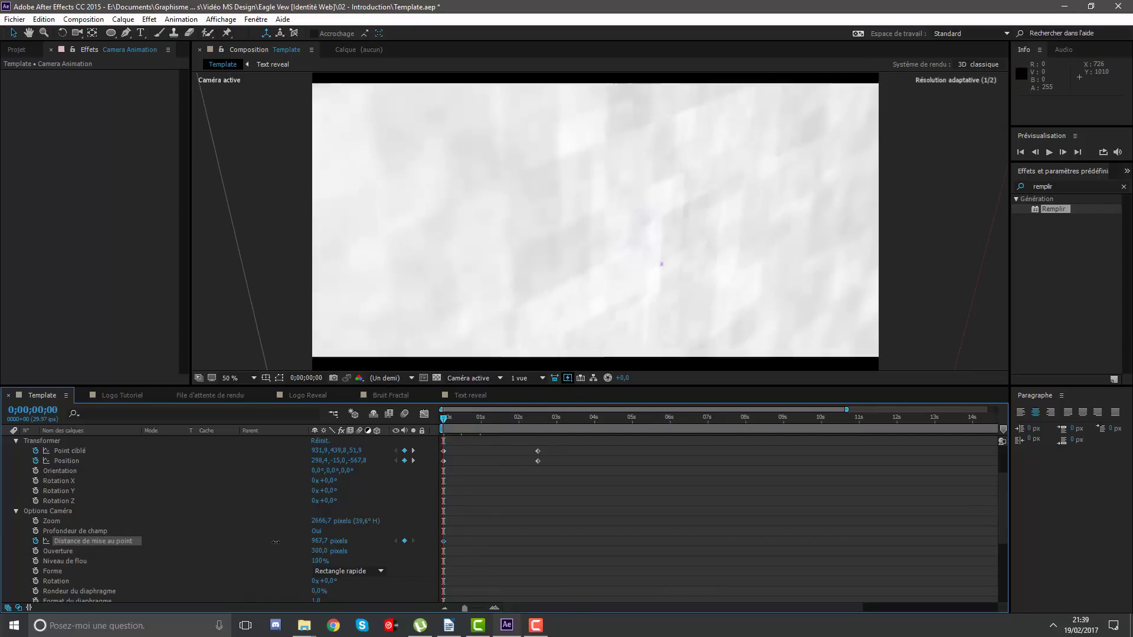
drag(444, 418, 478, 419)
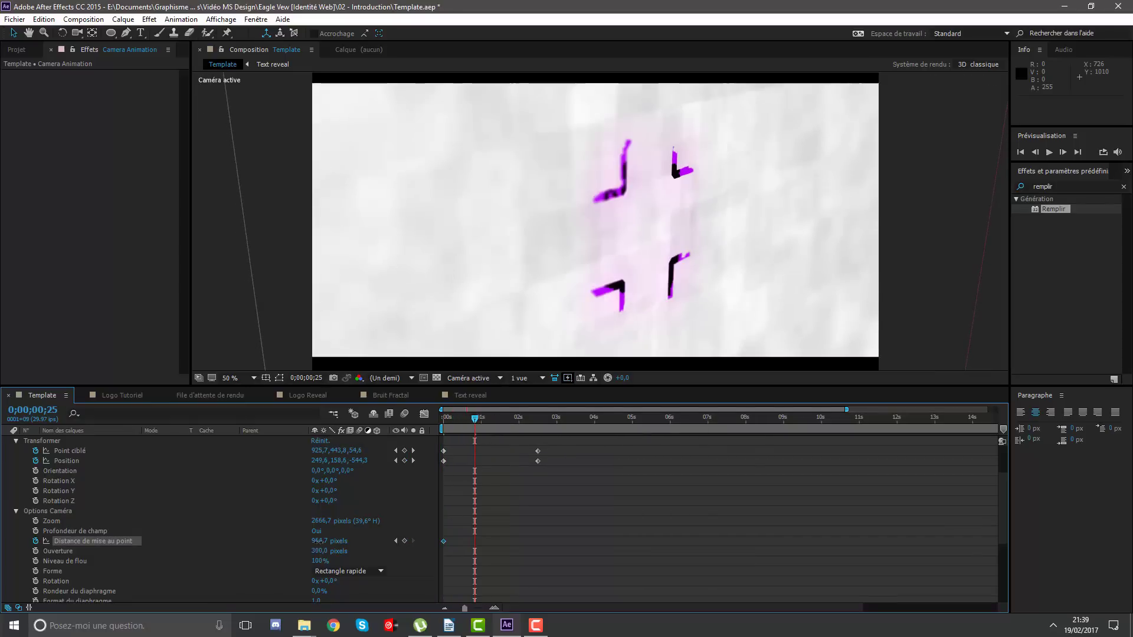
drag(319, 541, 275, 547)
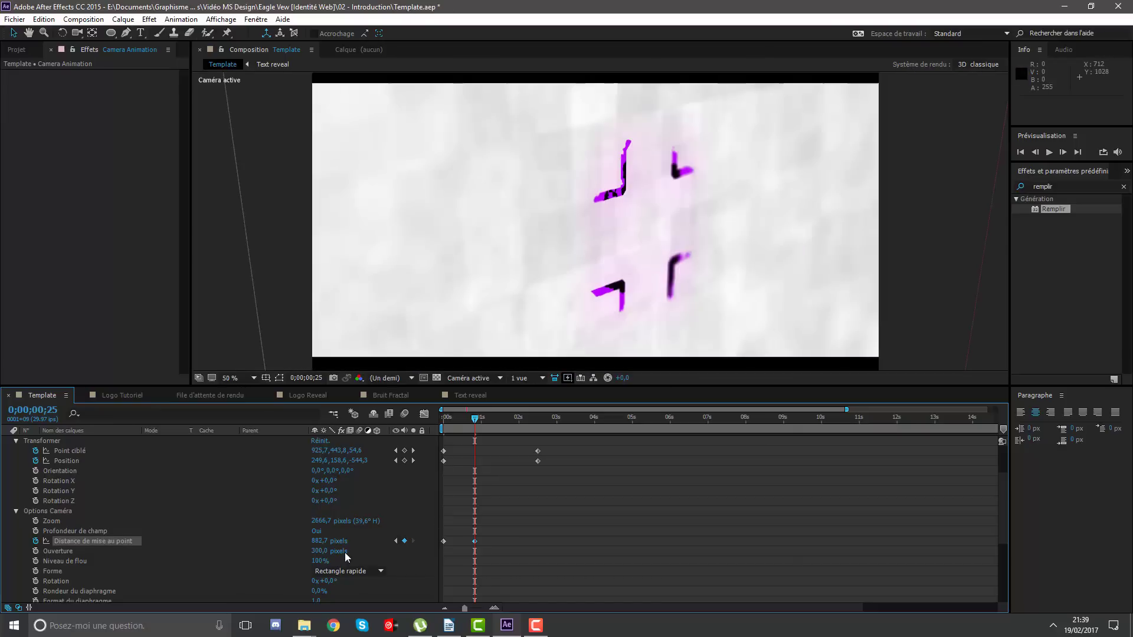
mouse_move(319, 541)
mouse_down()
mouse_move(298, 542)
mouse_move(496, 419)
mouse_up()
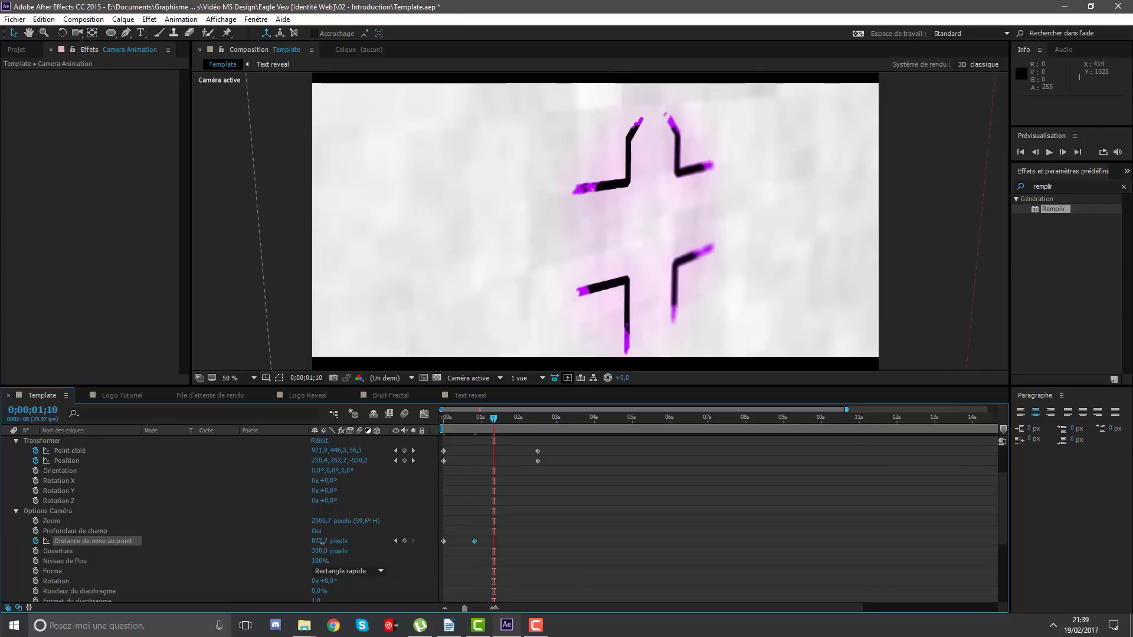
mouse_move(326, 541)
mouse_down()
mouse_move(306, 545)
mouse_move(309, 522)
mouse_move(409, 492)
mouse_up()
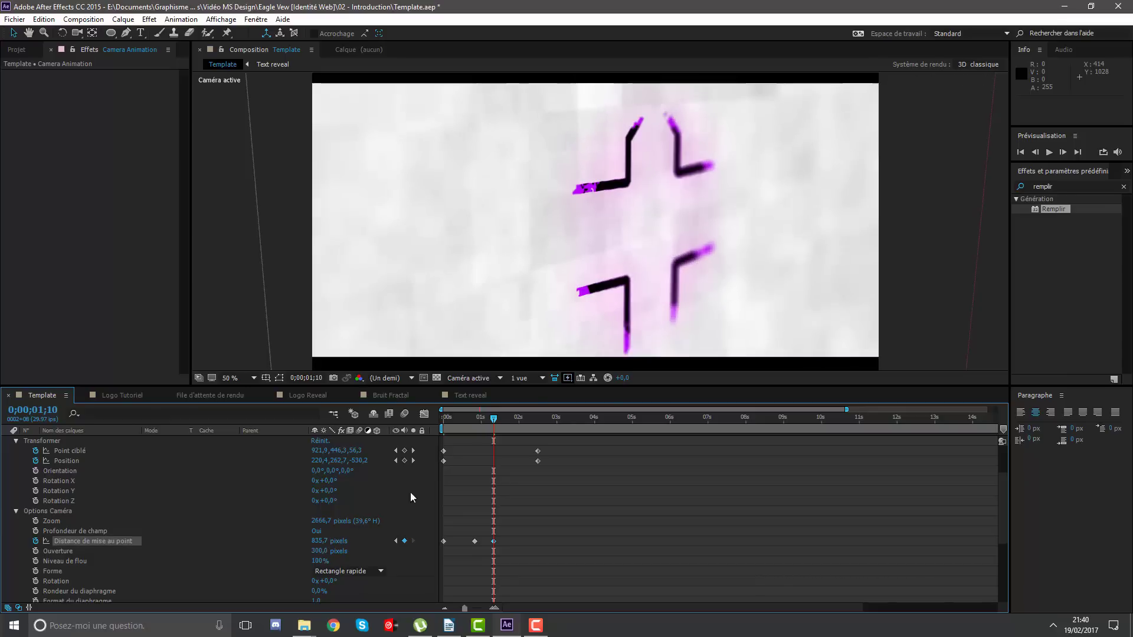
At 0;00;02;03, fine-tune the focus distance keyframe to 836,6 pixels, magnifying to judge sharpness.
scroll(599, 162, up, 2)
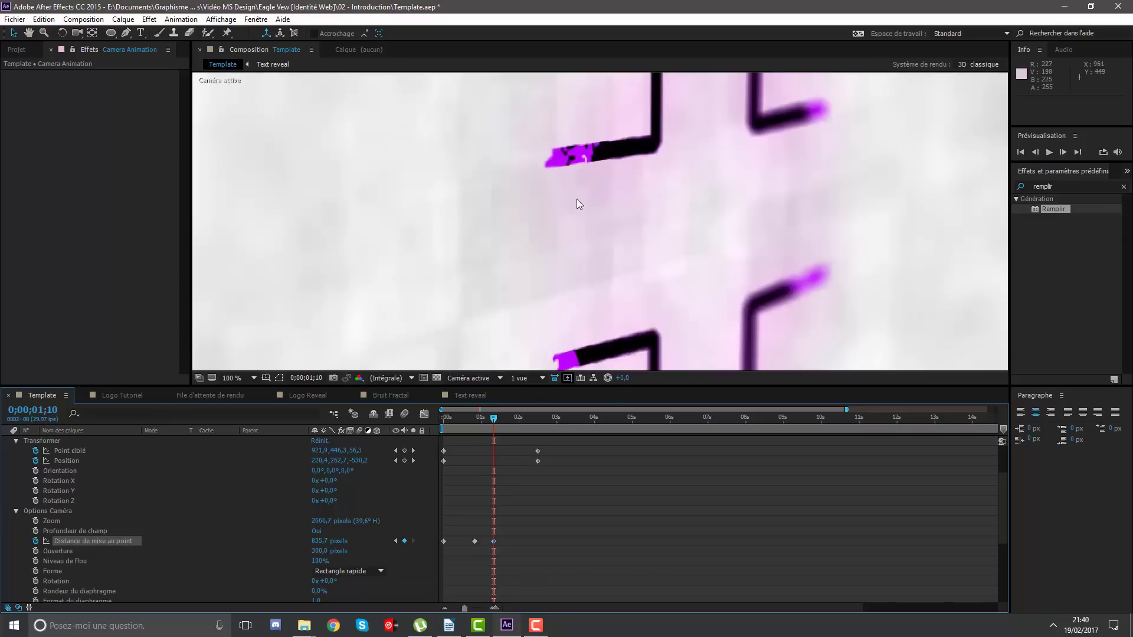
drag(512, 418, 523, 422)
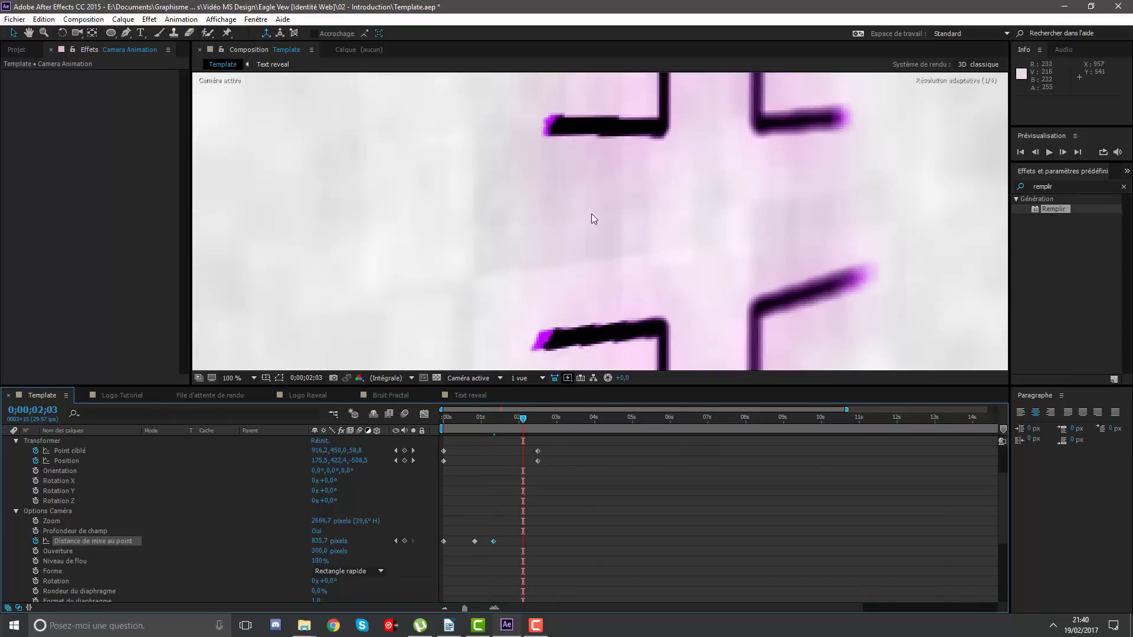
scroll(594, 211, down, 2)
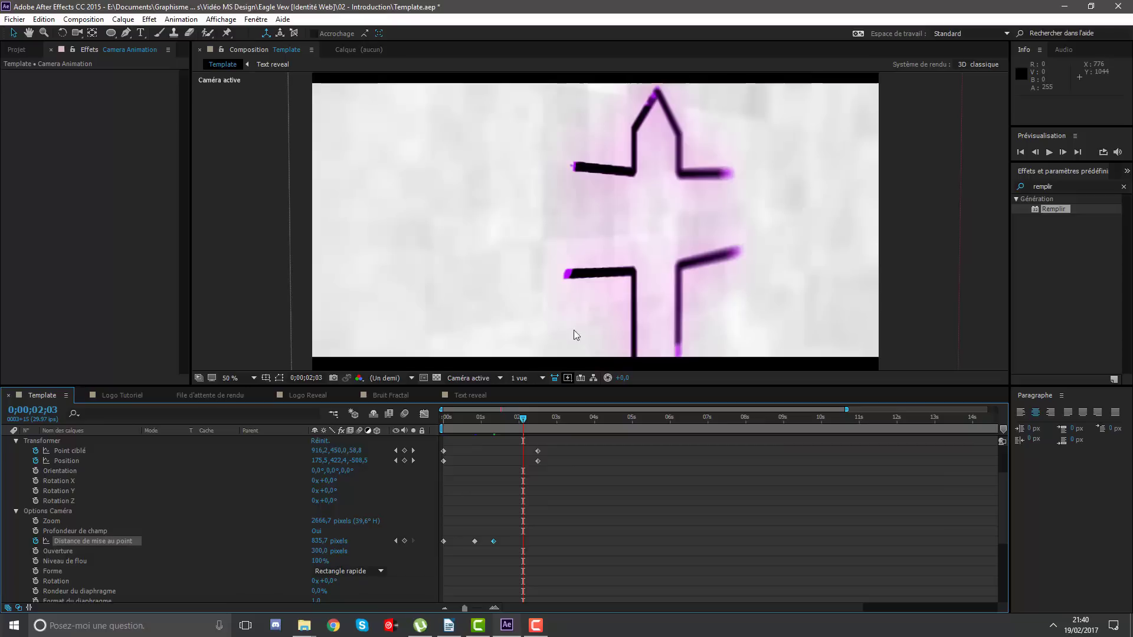
key(period)
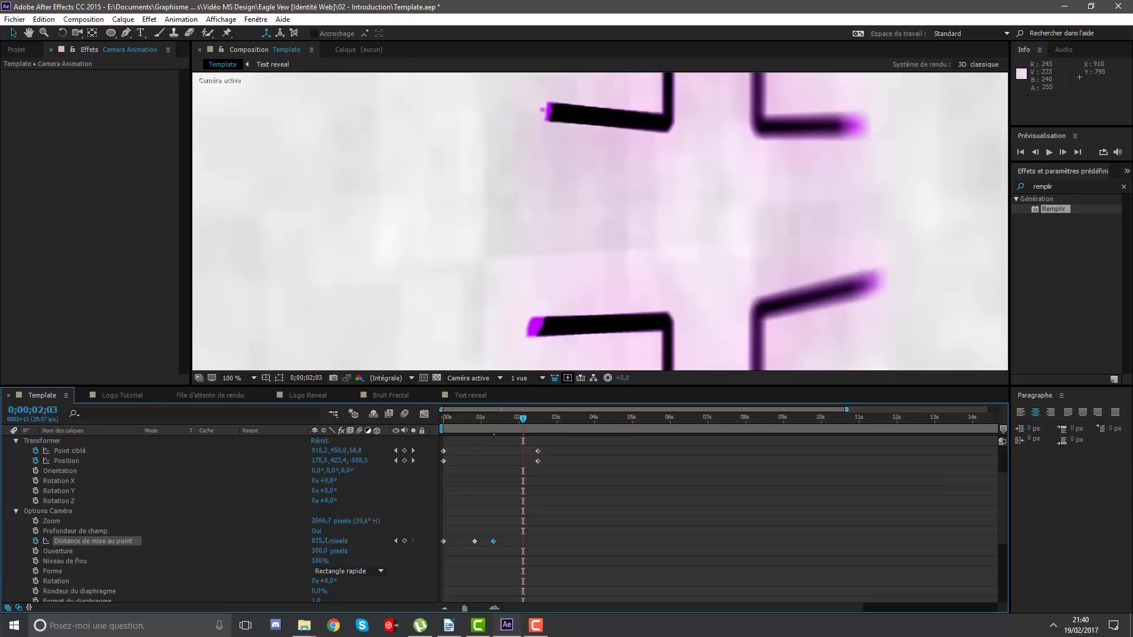
drag(326, 541, 378, 541)
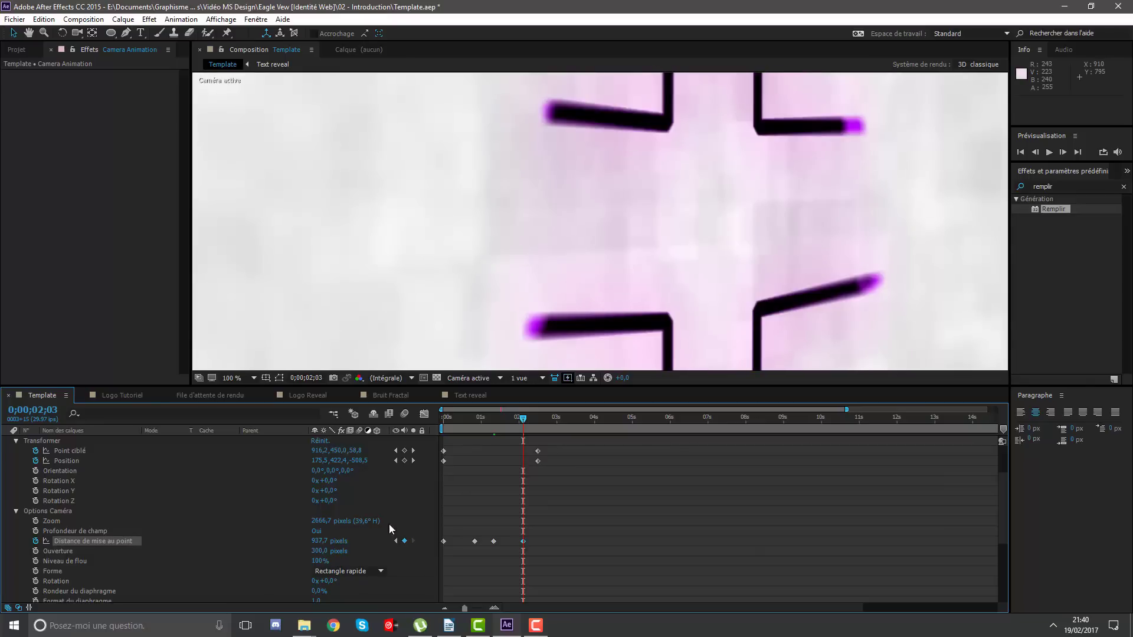
key(comma)
key(period)
drag(326, 546, 281, 553)
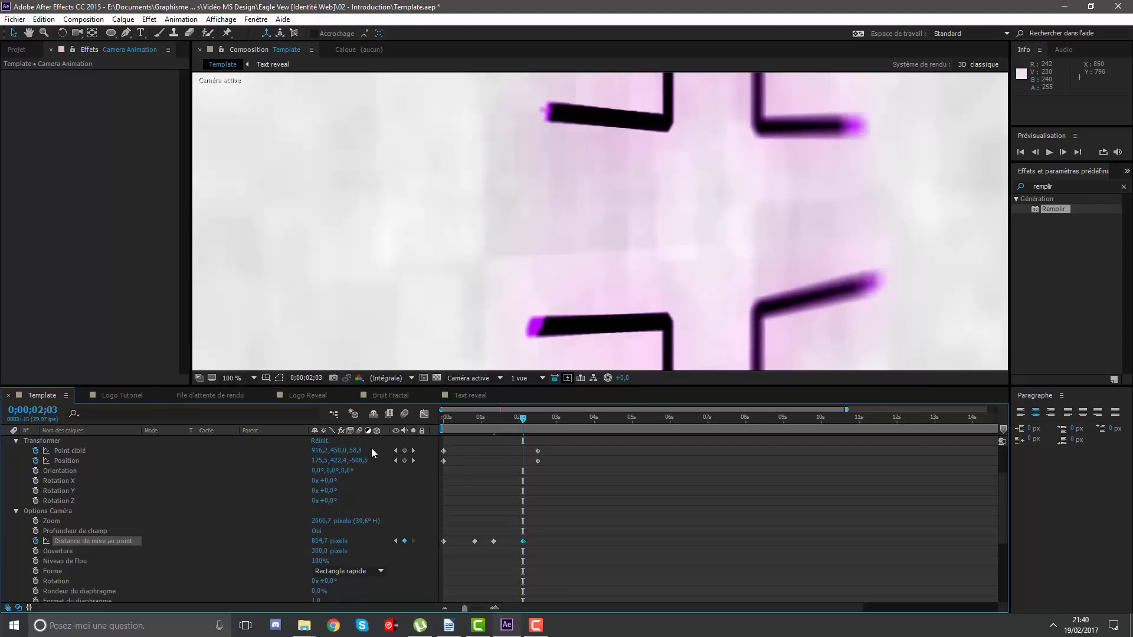
scroll(612, 219, down, 1)
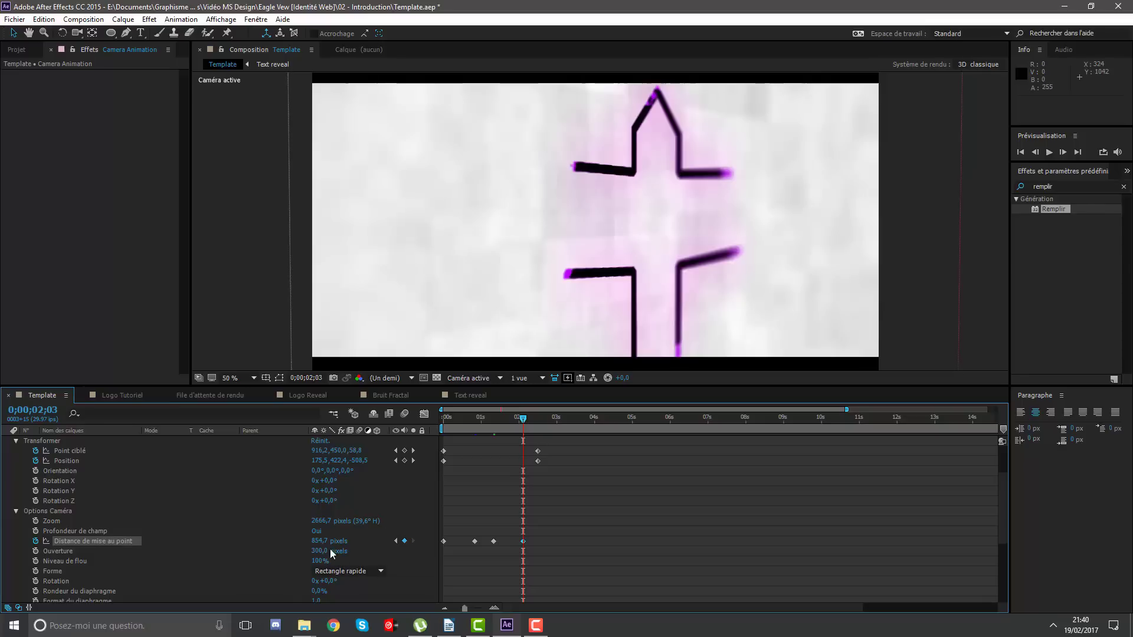
drag(321, 541, 240, 546)
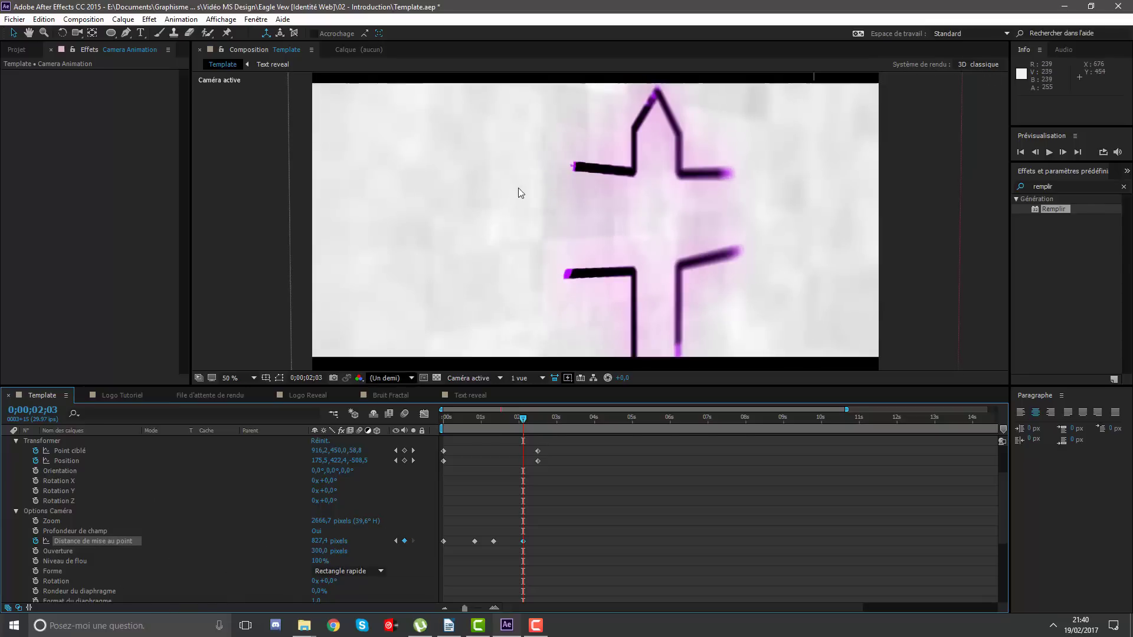
scroll(537, 224, up, 1)
scroll(549, 192, down, 1)
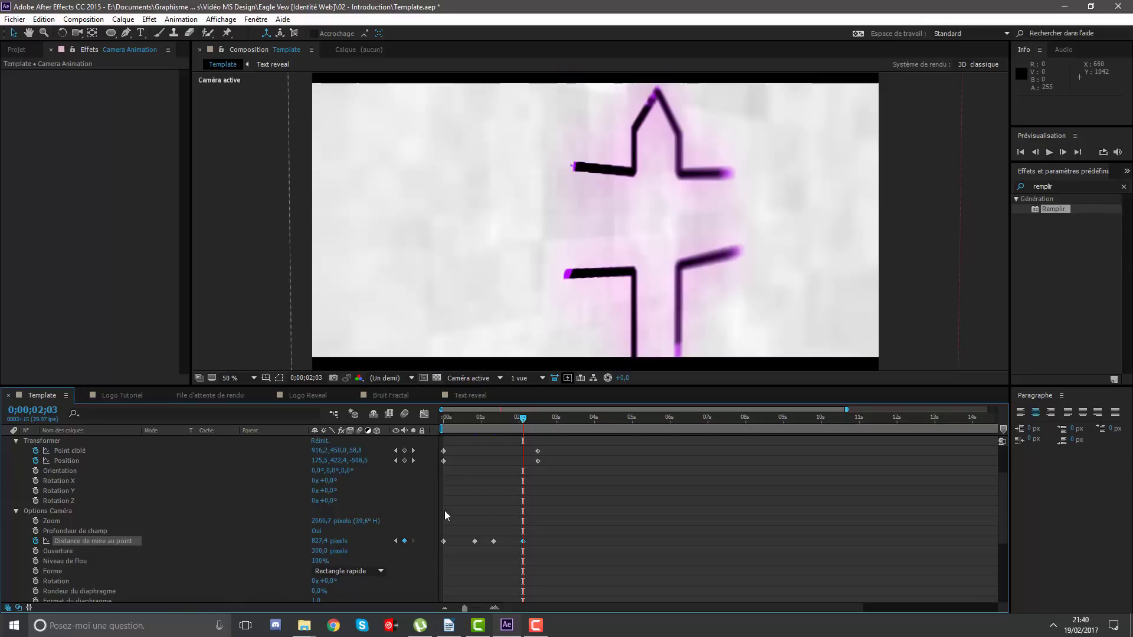
drag(324, 542, 349, 540)
Collapse the Camera Animation layer and step forward into the Camera Animation 2 shot.
drag(539, 419, 536, 421)
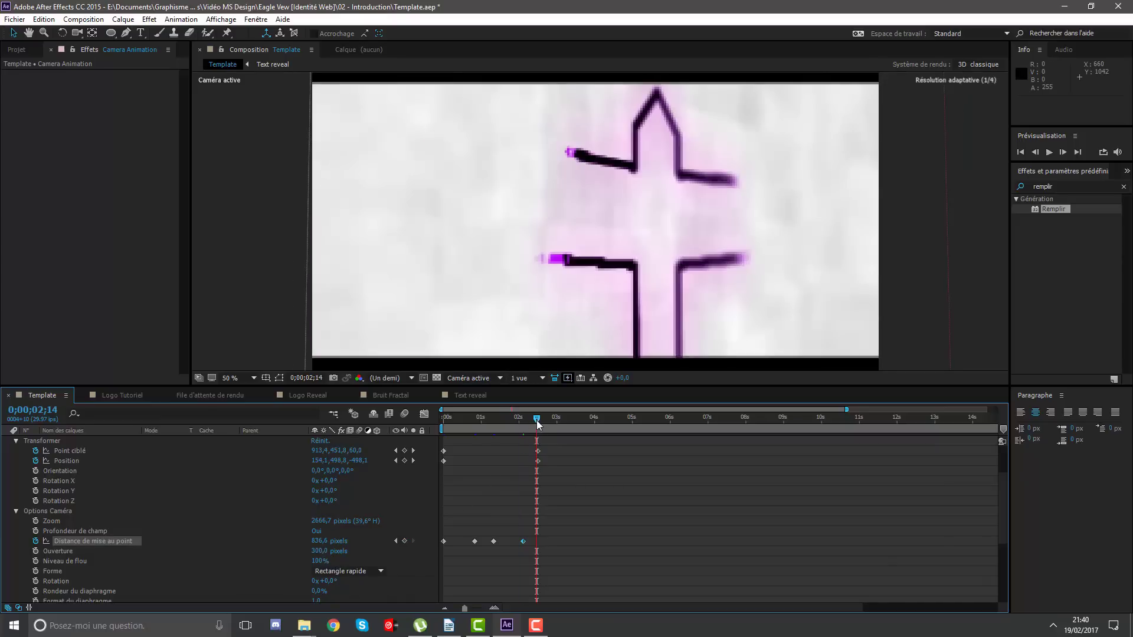
scroll(218, 510, up, 2)
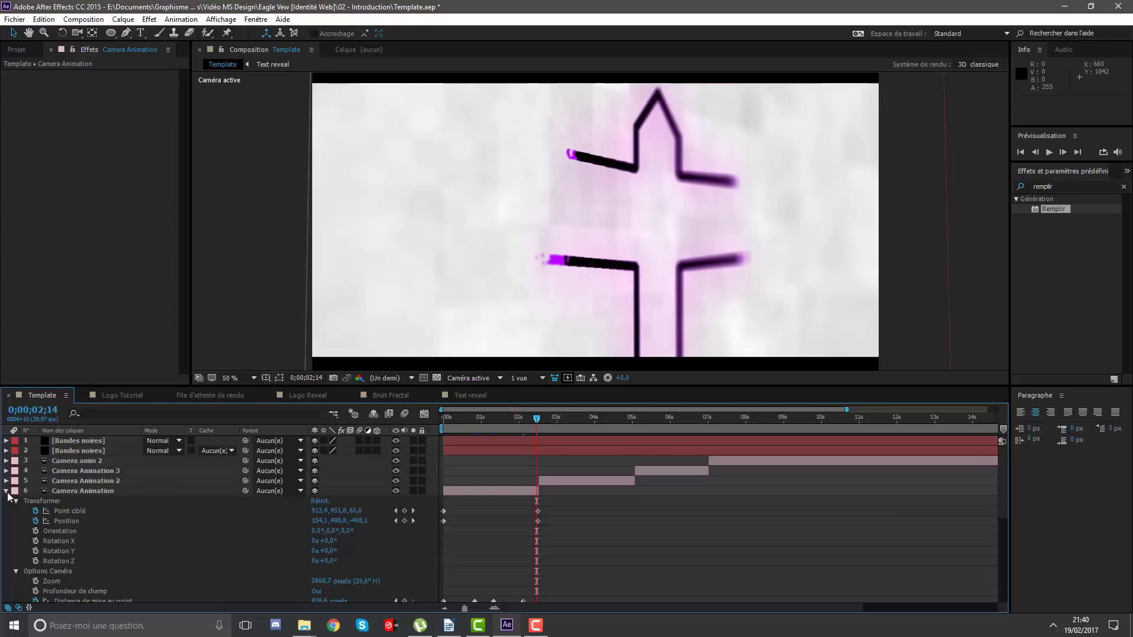
click(6, 491)
click(560, 480)
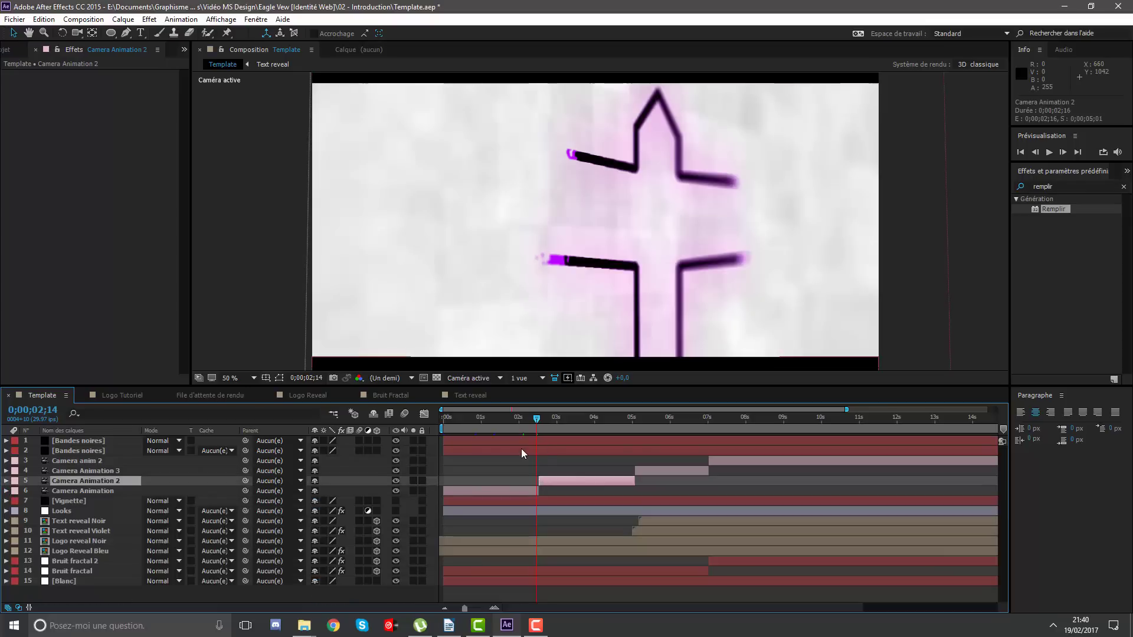
key(Page_Down)
key(Page_Down)
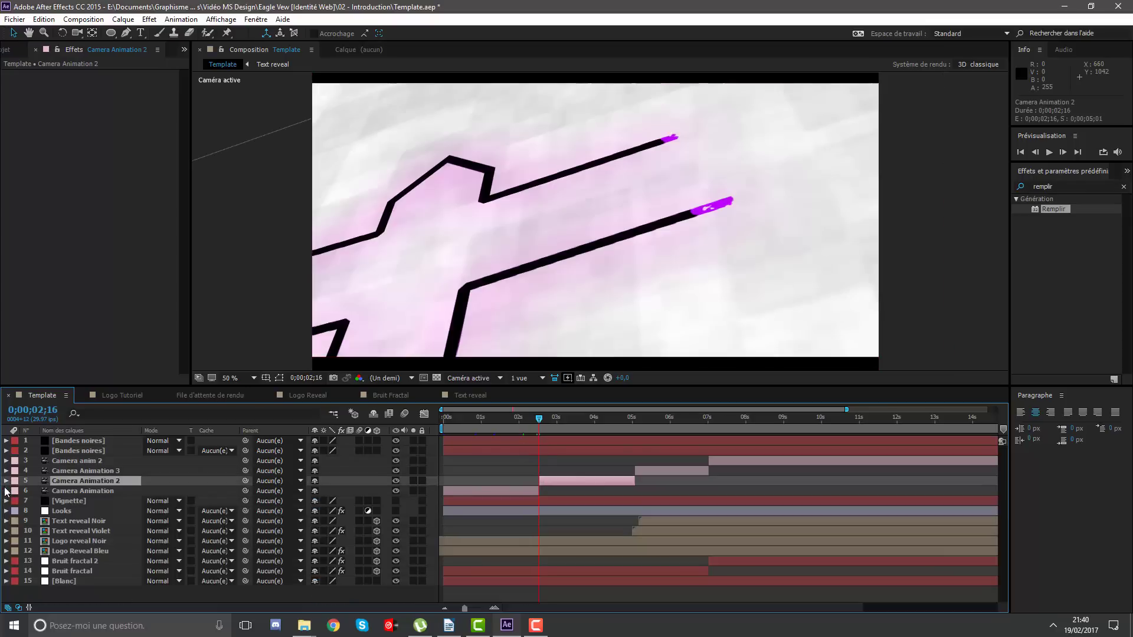
Turn on depth of field for Camera Animation 2 with a 300-pixel aperture.
click(6, 480)
click(15, 491)
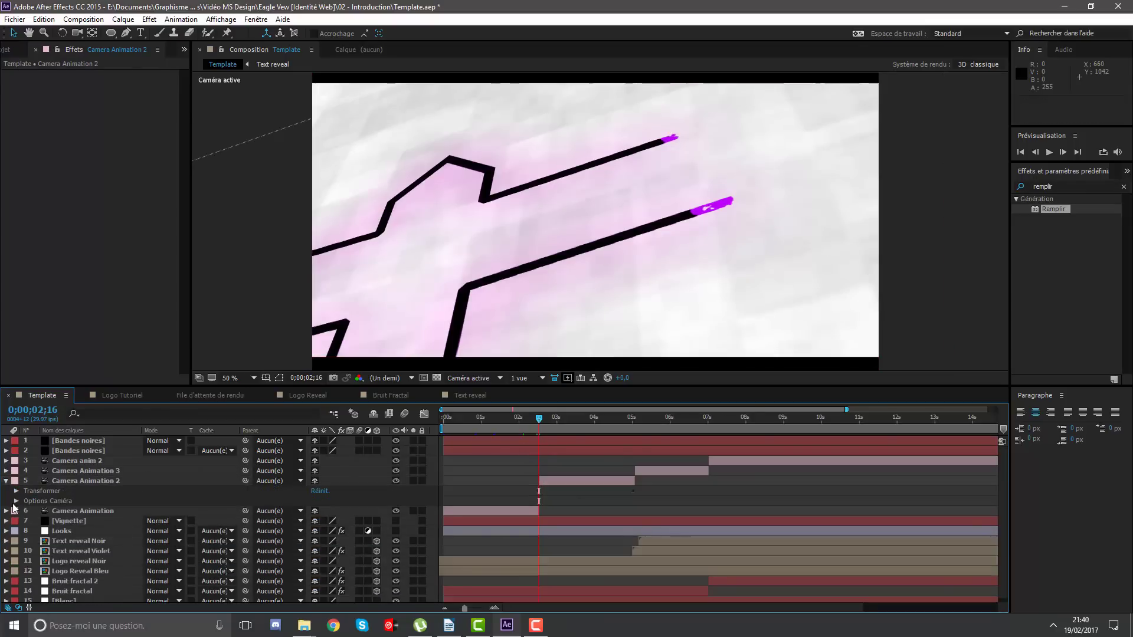
click(16, 501)
click(87, 490)
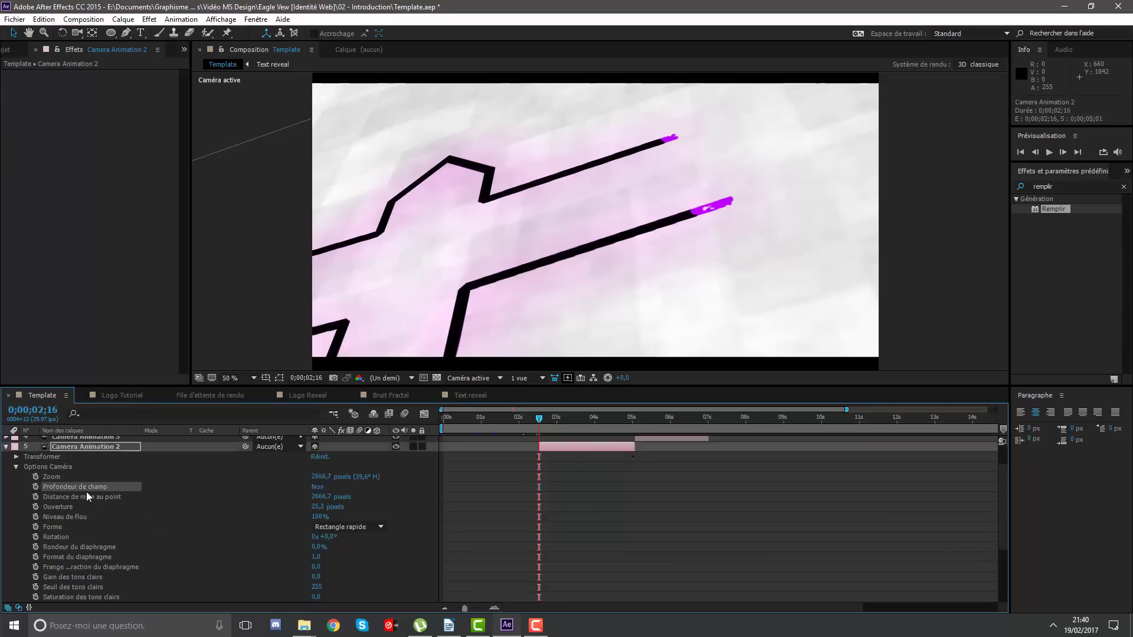
click(106, 516)
click(317, 486)
click(320, 506)
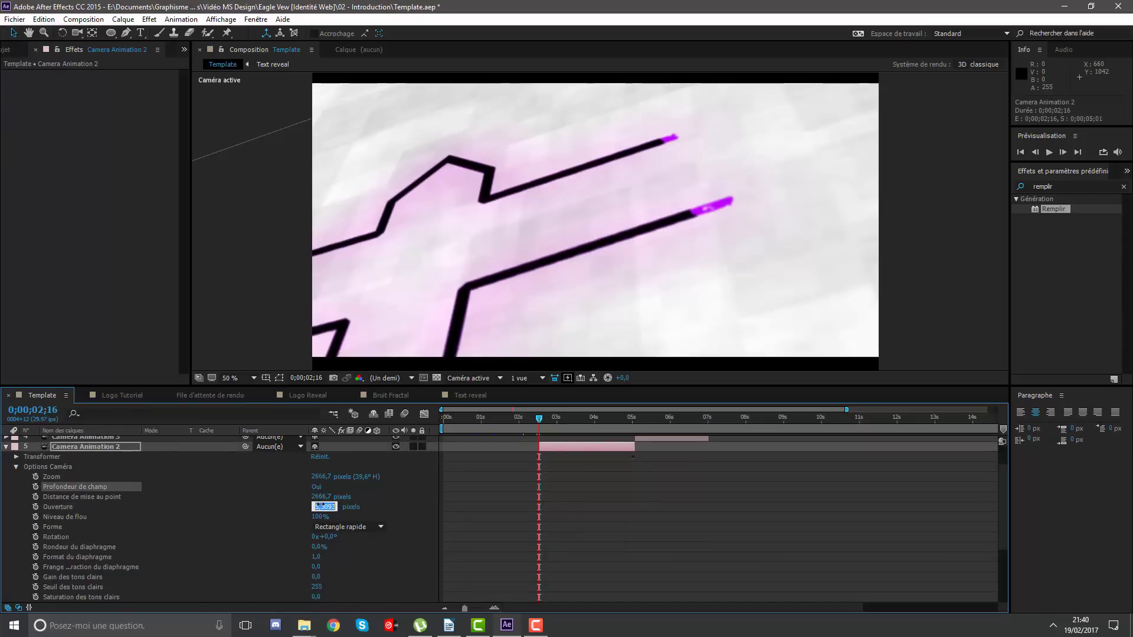
text(300)
key(Return)
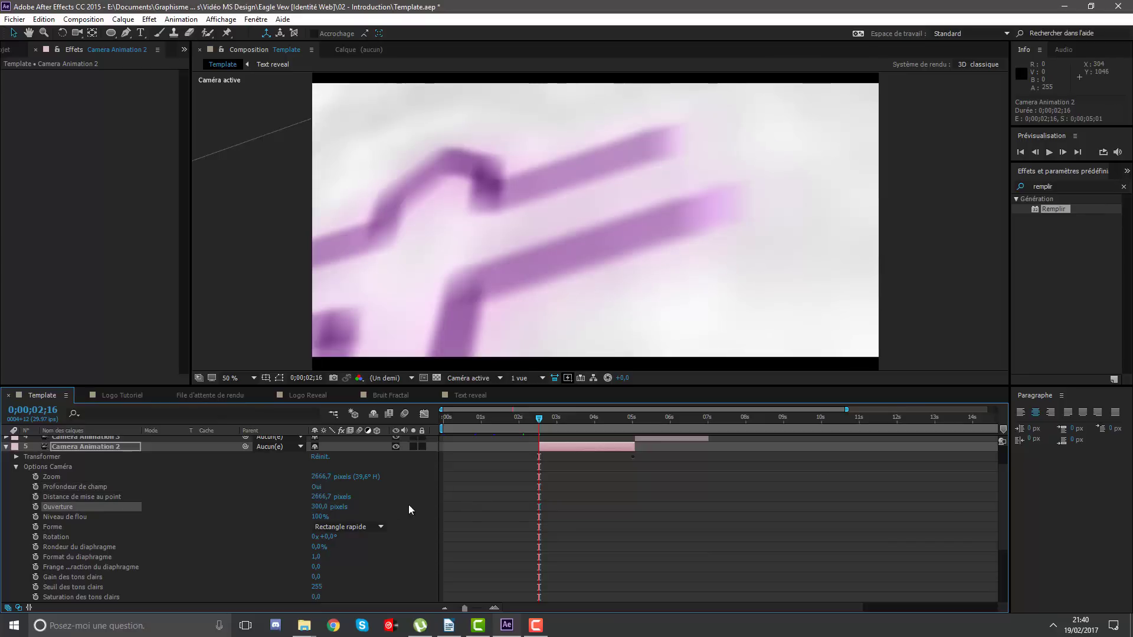
Keyframe the focus distance at 0;00;02;16 and pull it down from 2666.7 to about 559.7 pixels.
click(35, 497)
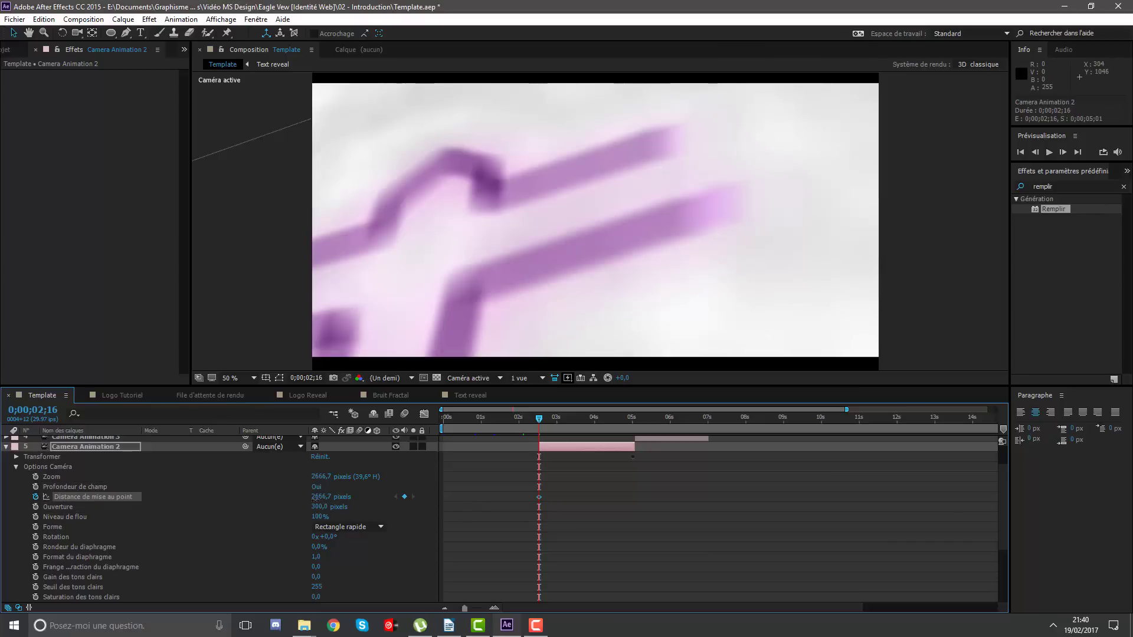
drag(323, 497, 168, 509)
mouse_move(322, 497)
mouse_down()
mouse_move(316, 524)
mouse_move(284, 511)
mouse_move(70, 526)
mouse_move(79, 524)
mouse_up()
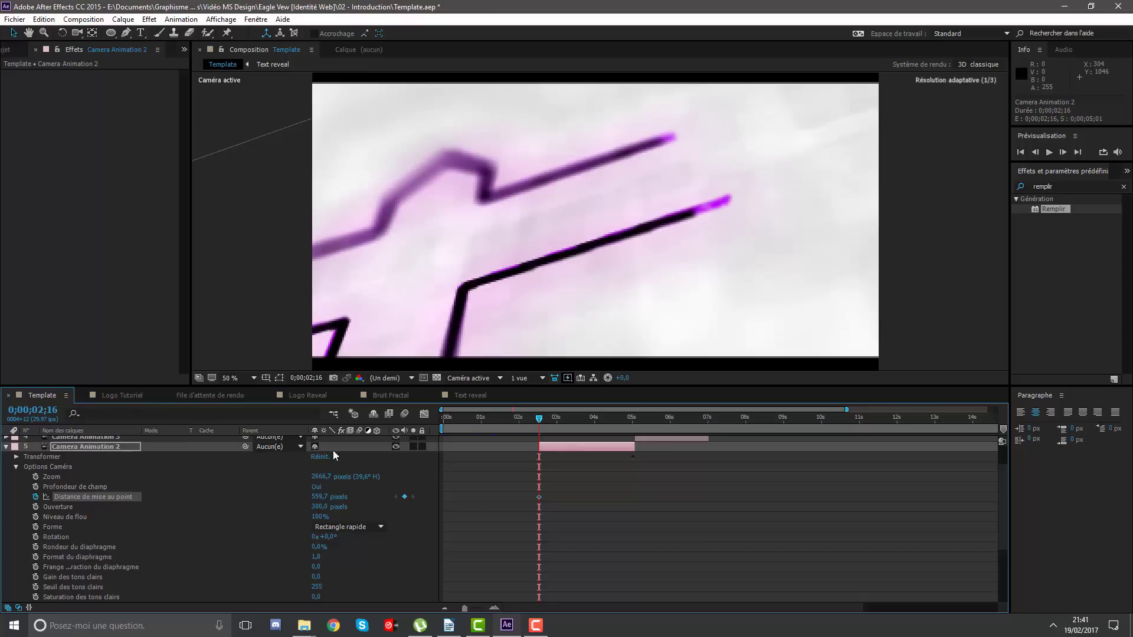
Scrub Camera Animation 2's focus distance back and forth until the purple-and-black stroke looks sharp.
scroll(600, 244, up, 1)
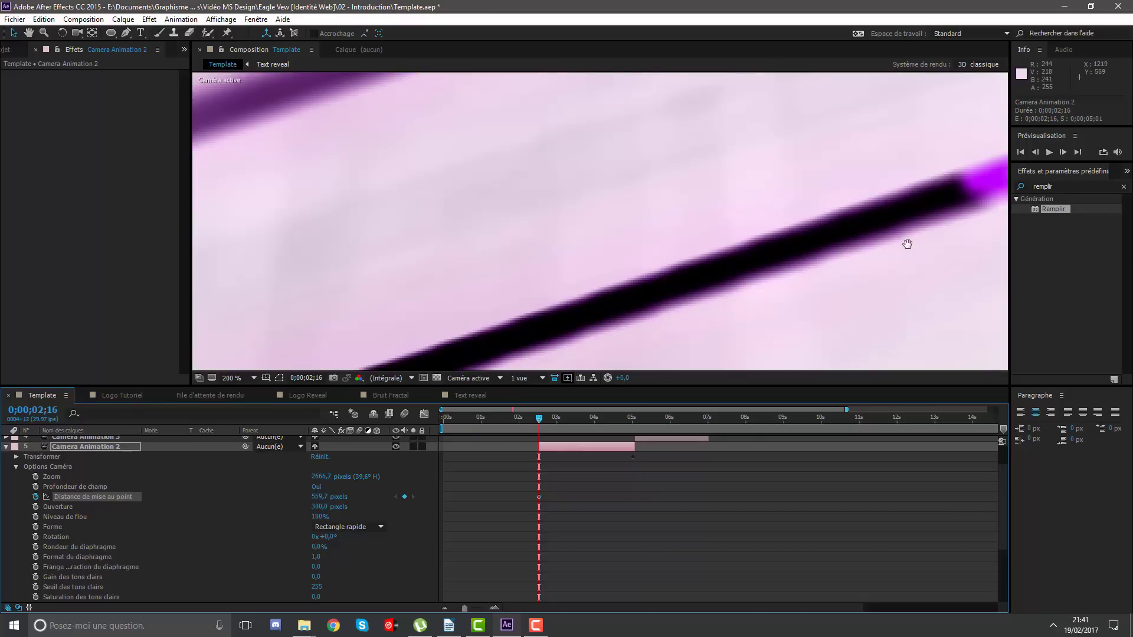
scroll(728, 274, up, 1)
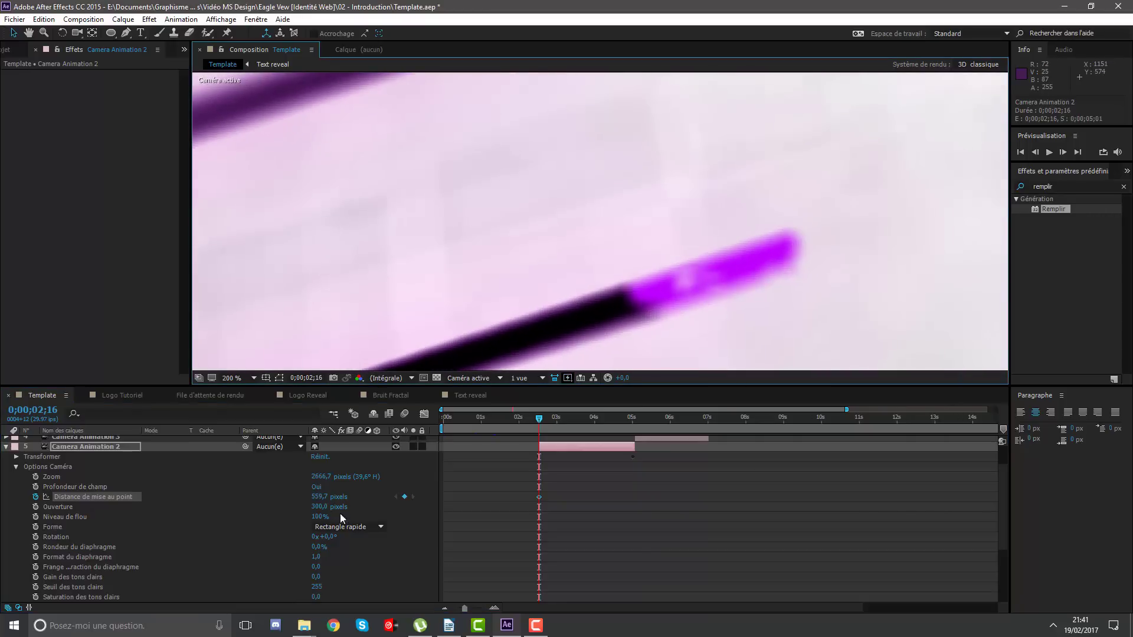
drag(323, 499, 29, 519)
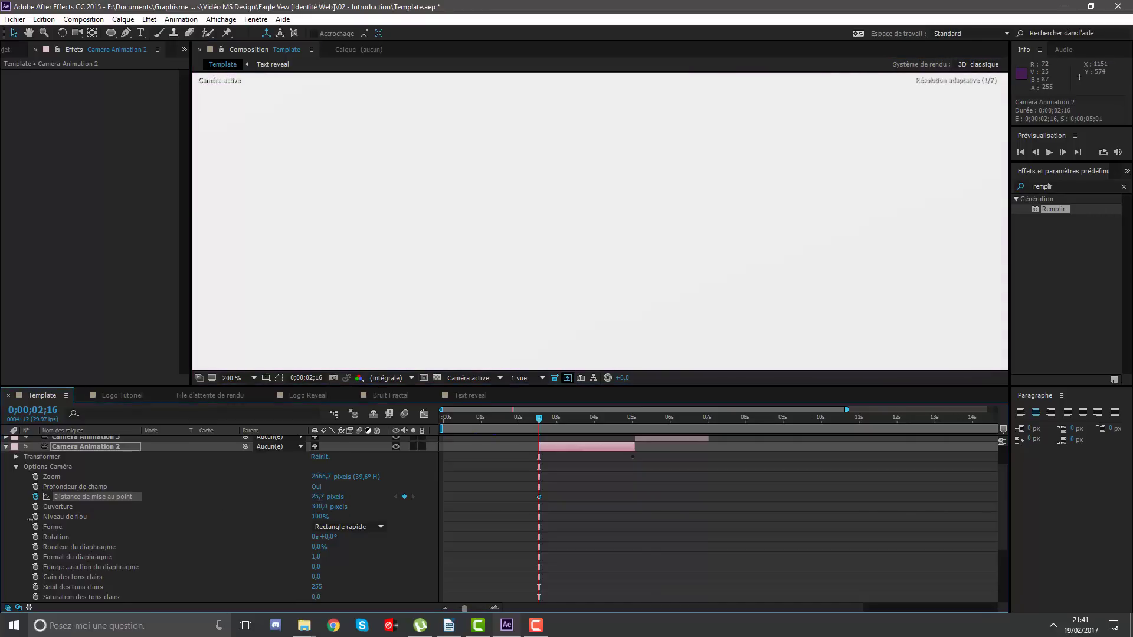
mouse_move(218, 496)
mouse_down()
mouse_move(291, 490)
mouse_move(330, 519)
mouse_up()
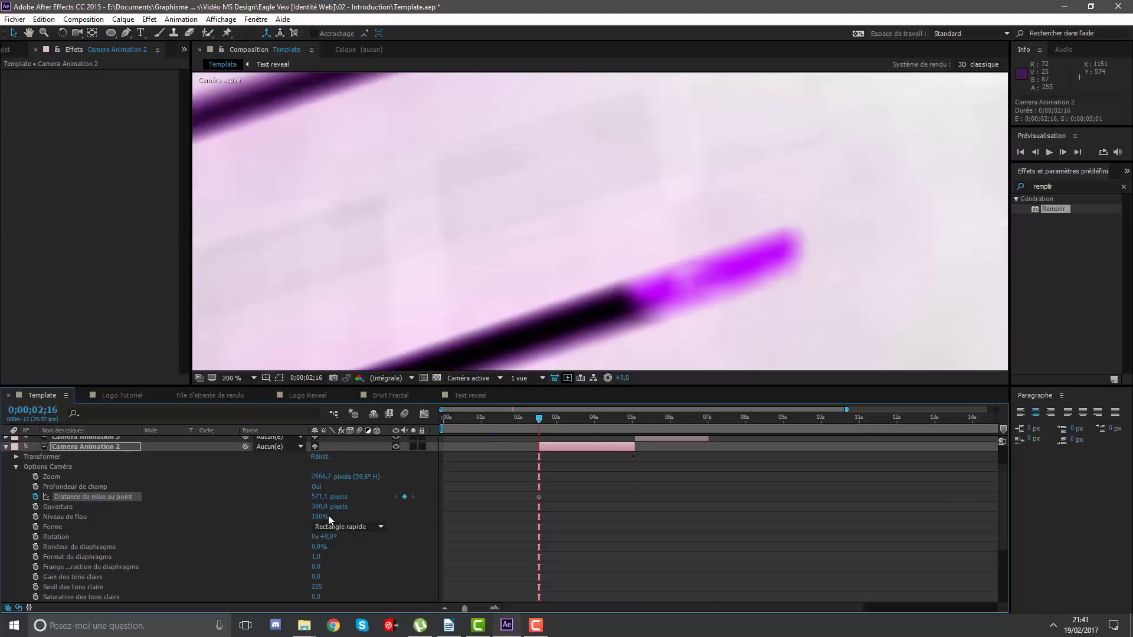
drag(337, 497, 146, 511)
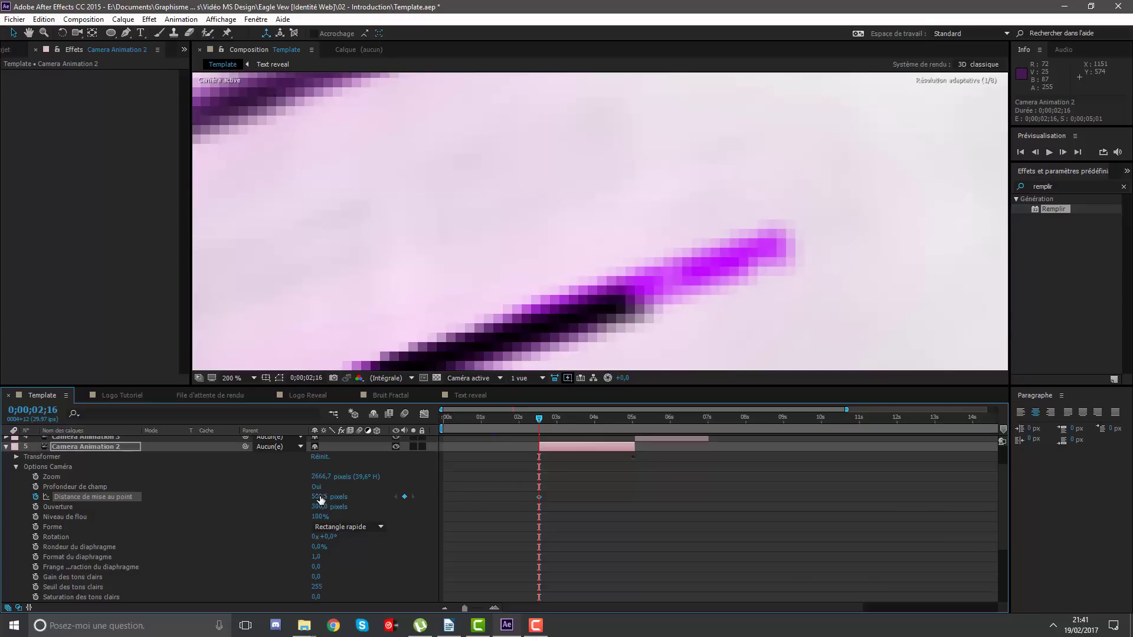
drag(321, 500, 271, 518)
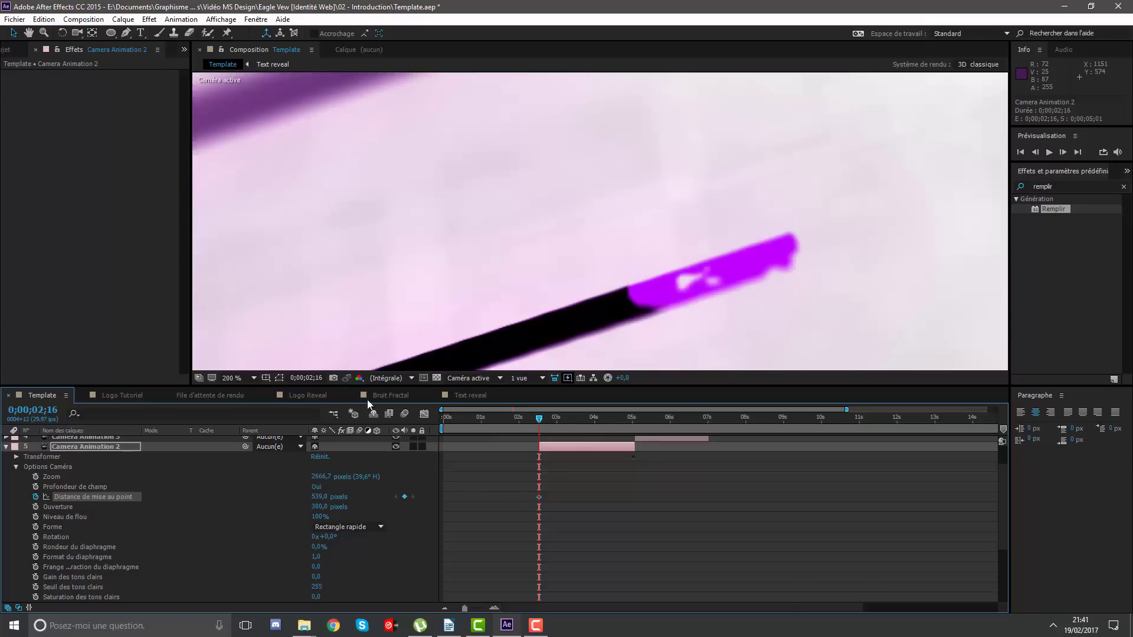
scroll(549, 287, down, 1)
scroll(575, 272, down, 1)
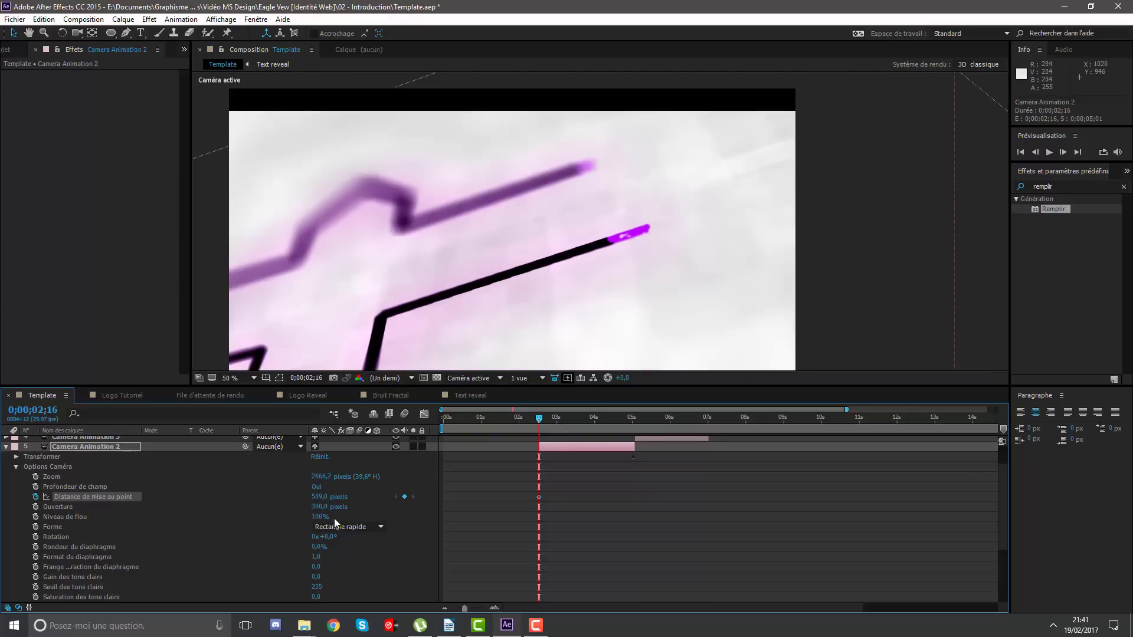
Set the focus distance keyframe to exactly 540 pixels.
click(335, 497)
text(540)
key(Return)
Step a few frames forward and add a second focus keyframe of 330 pixels at 0;00;03;04.
key(Page_Down)
key(Page_Down)
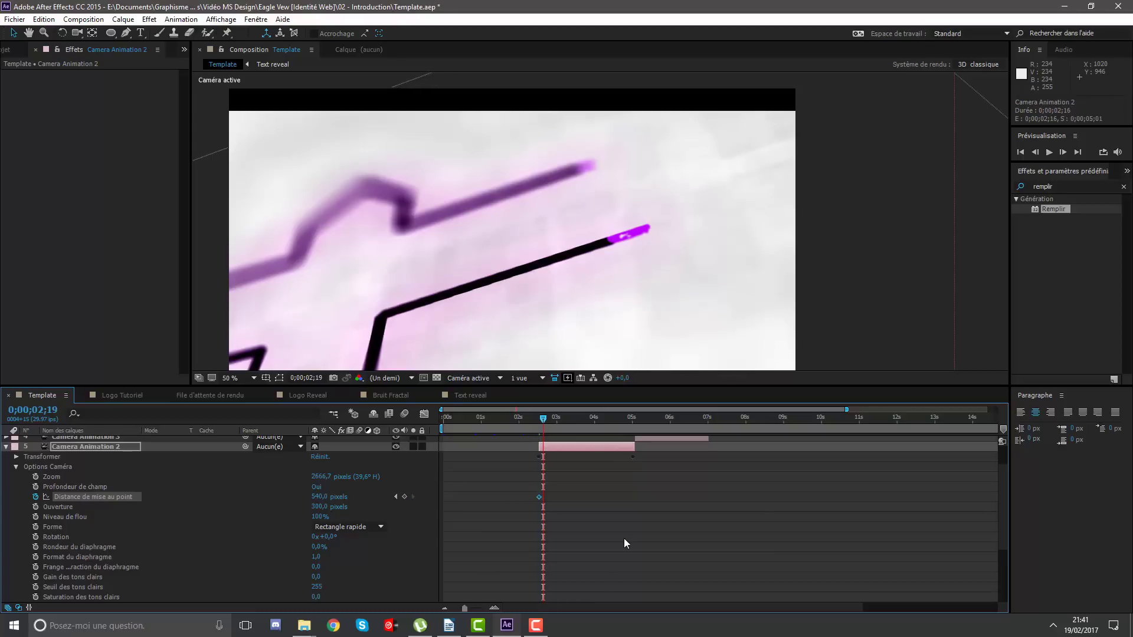
key(Page_Down)
key(Page_Down)
key(Page_Down)
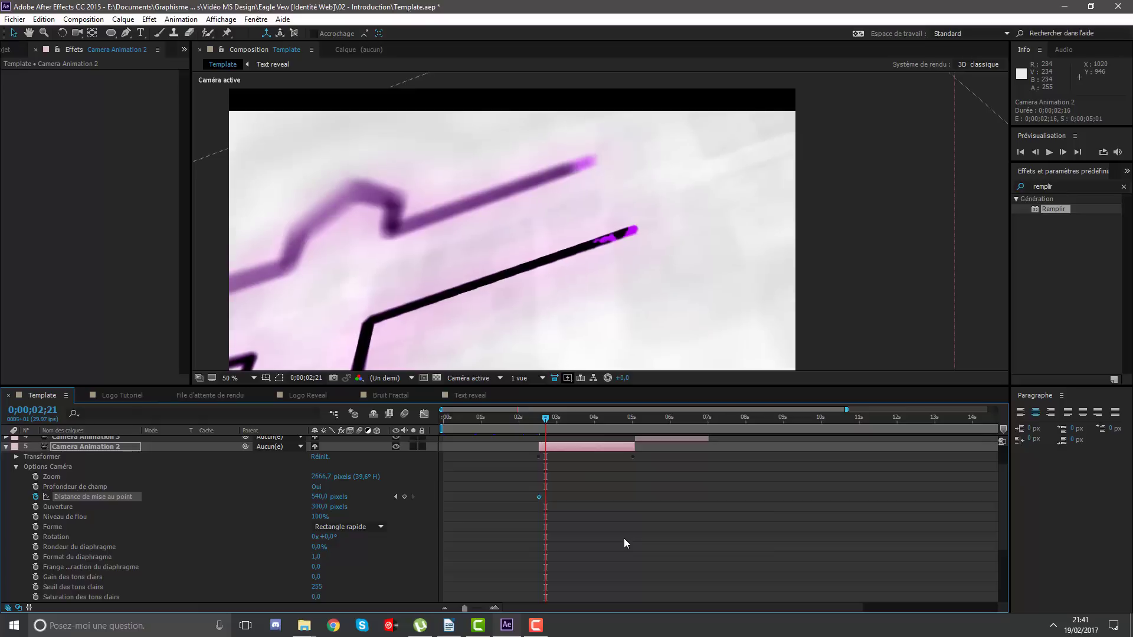
key(Page_Down)
key(Page_Down)
key(Page_Down)
key(Page_Down)
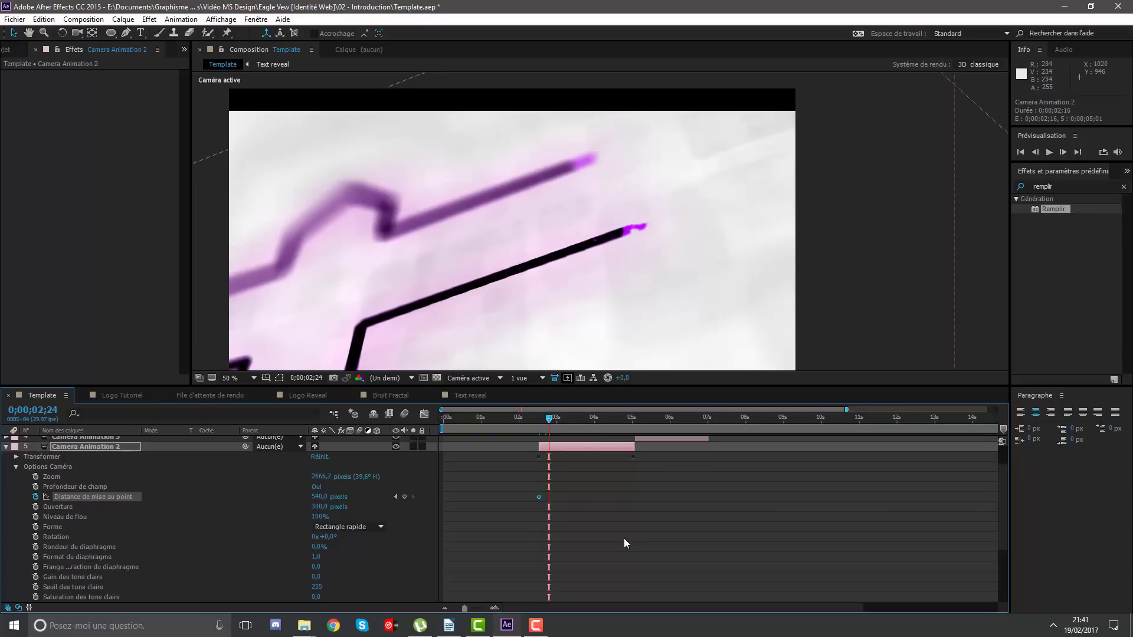
key(Page_Down)
key(Page_Down)
key(Page_Down)
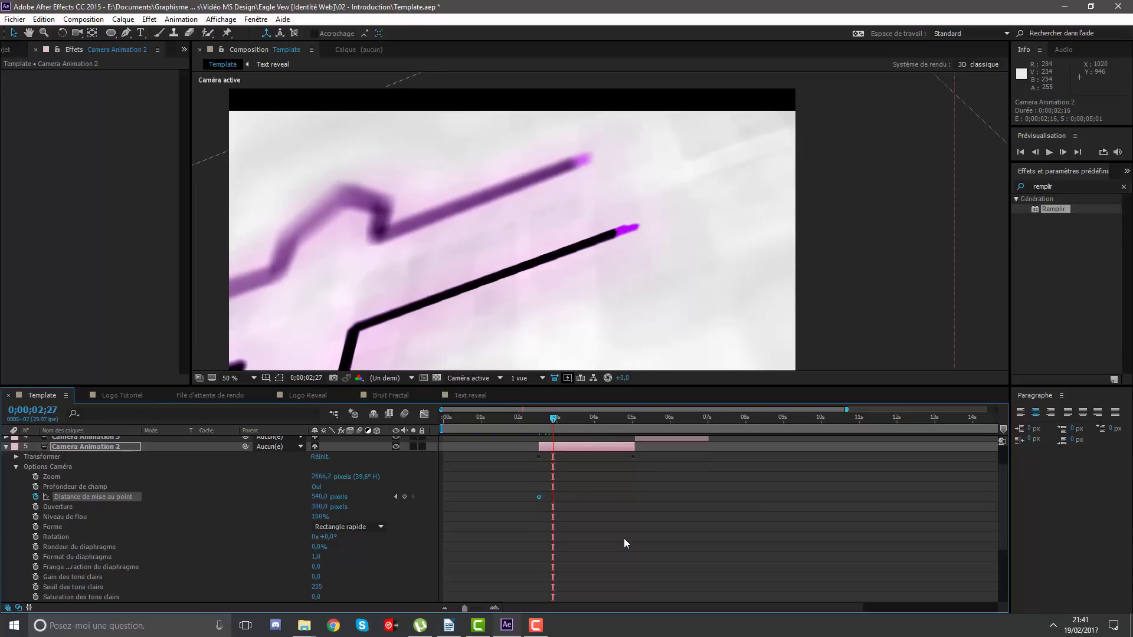
key(Page_Down)
key(Page_Down)
key(Page_Down)
key(Page_Down)
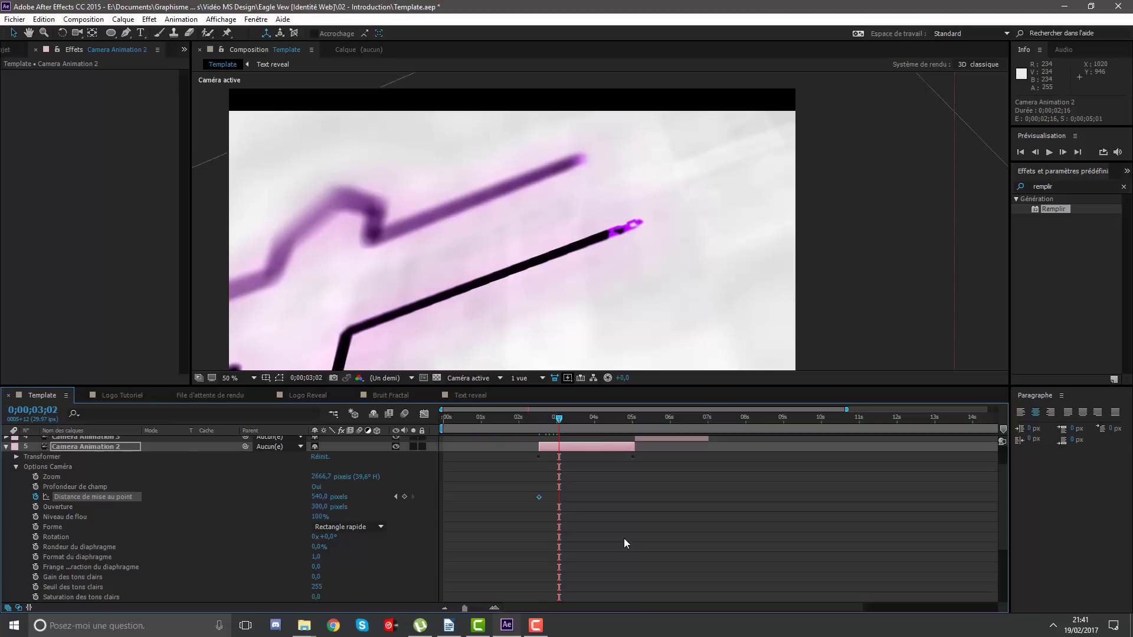
key(Page_Down)
key(Page_Down)
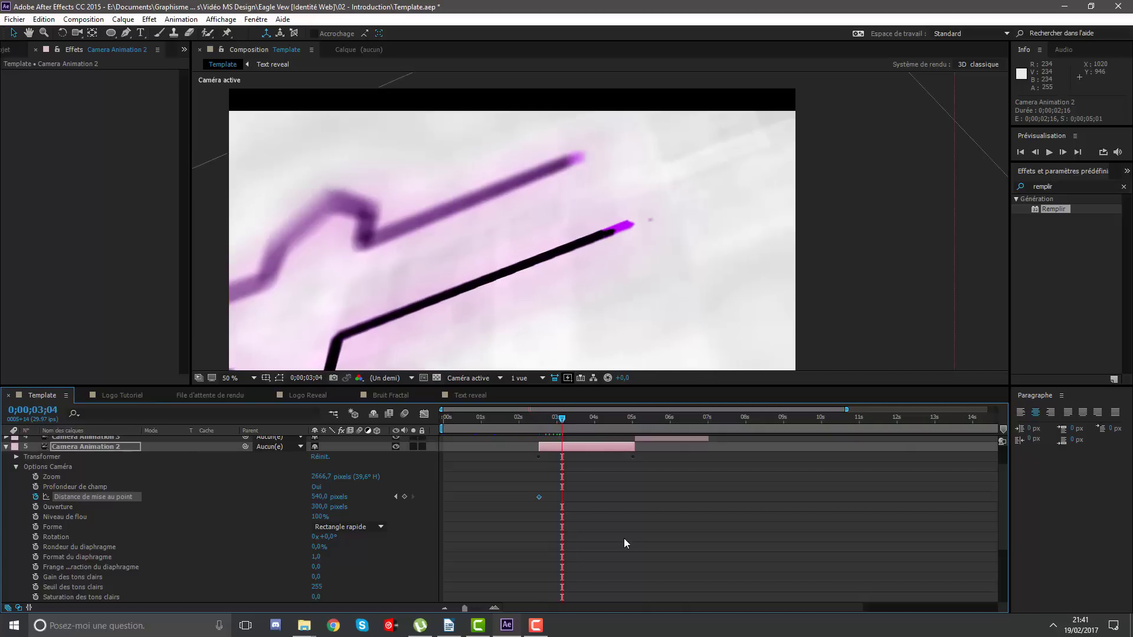
scroll(628, 246, up, 2)
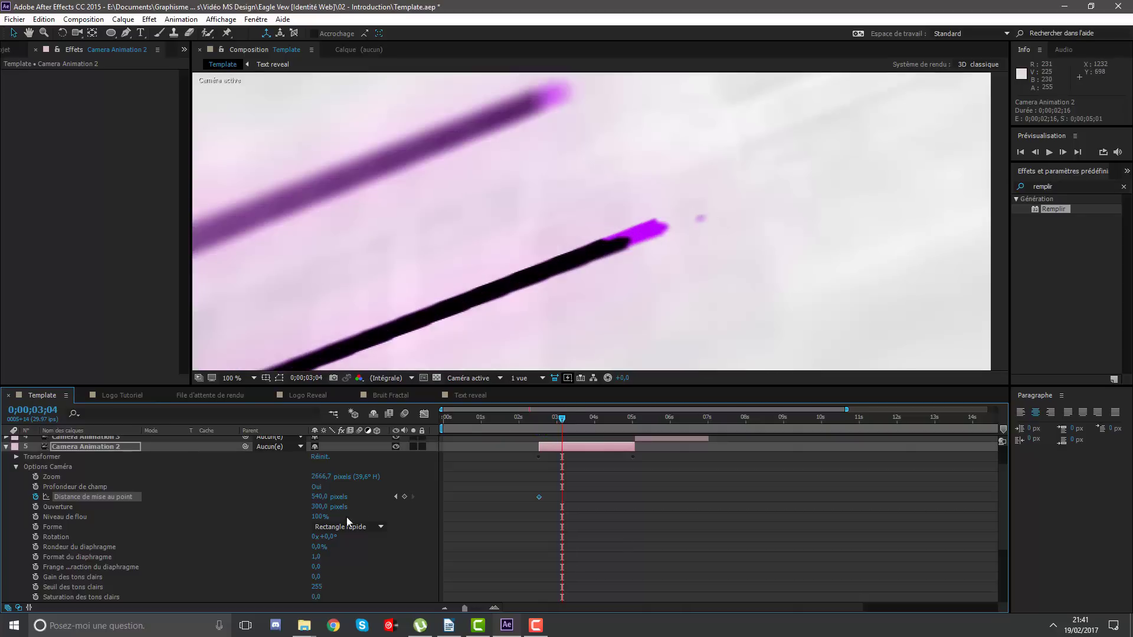
click(323, 497)
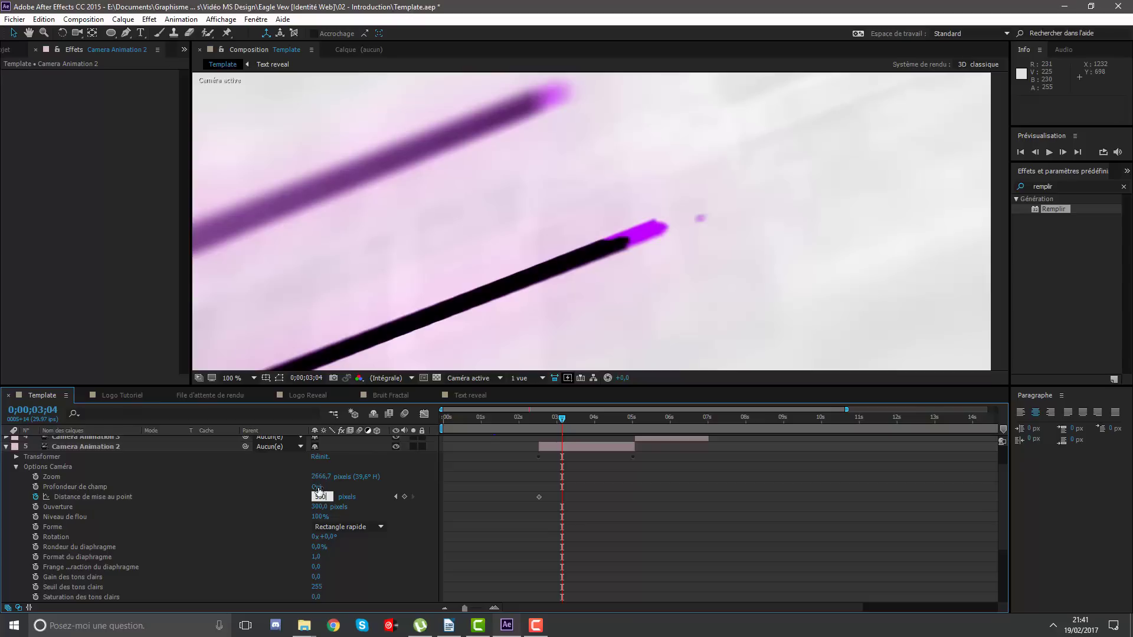
key(Return)
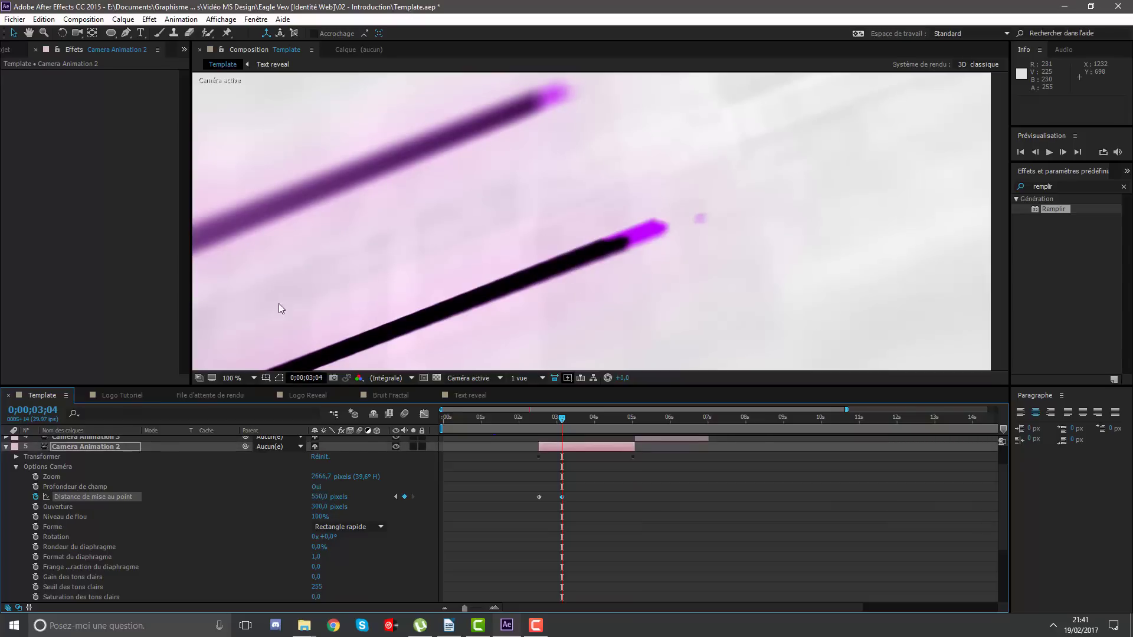
click(314, 498)
scroll(611, 194, down, 2)
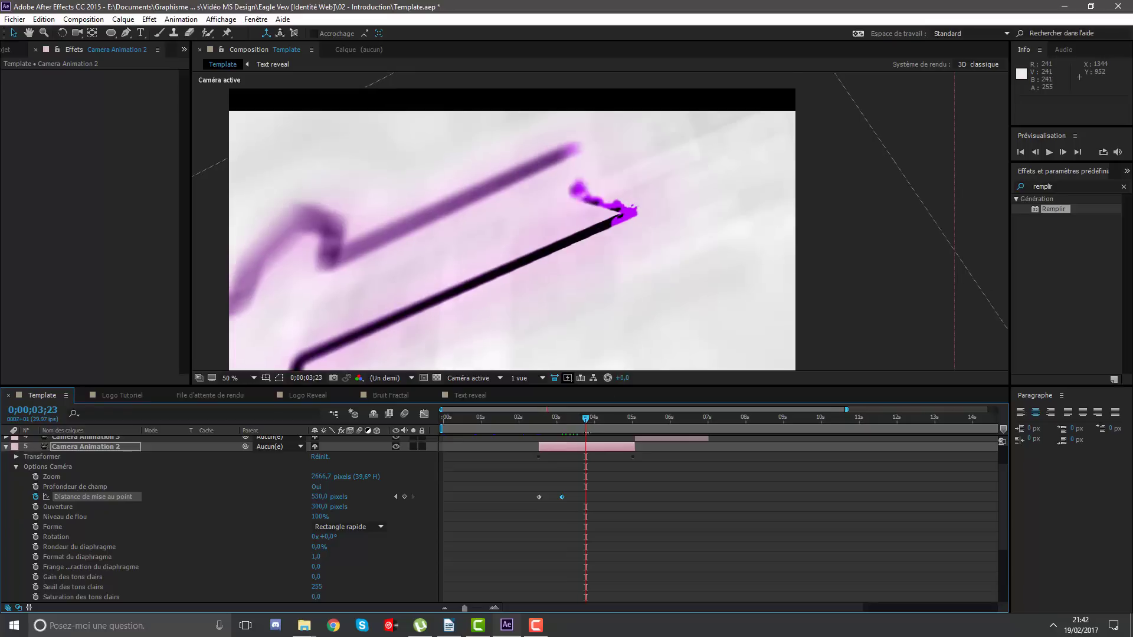
Add focus keyframes of 540 pixels at 0;00;04;03 and 550 pixels at 0;00;04;09.
click(596, 426)
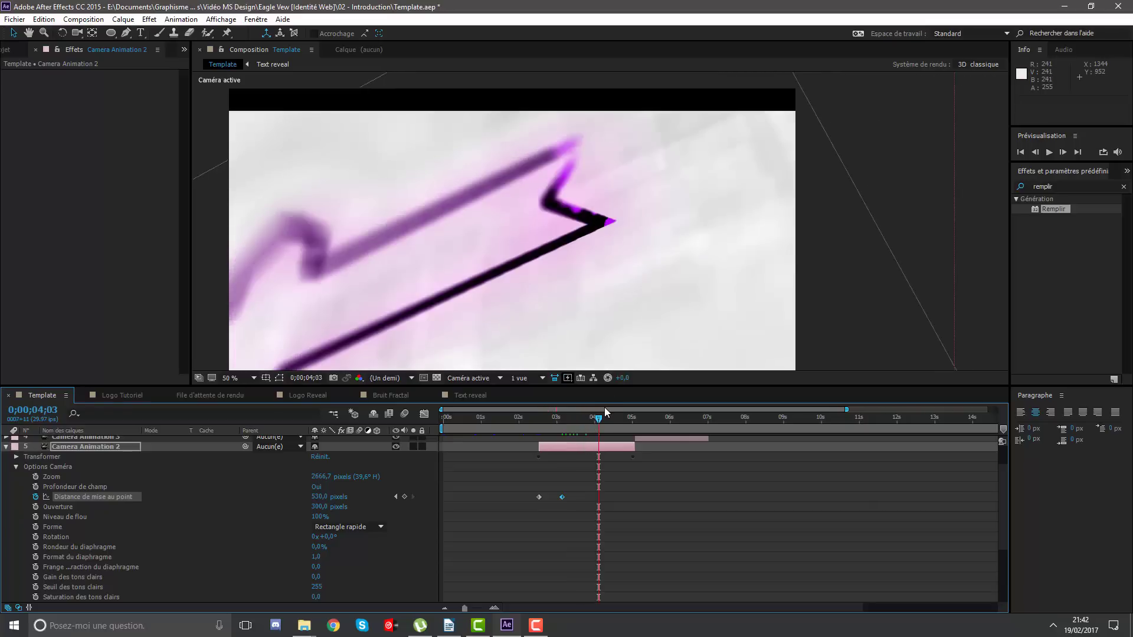
click(320, 497)
key(Return)
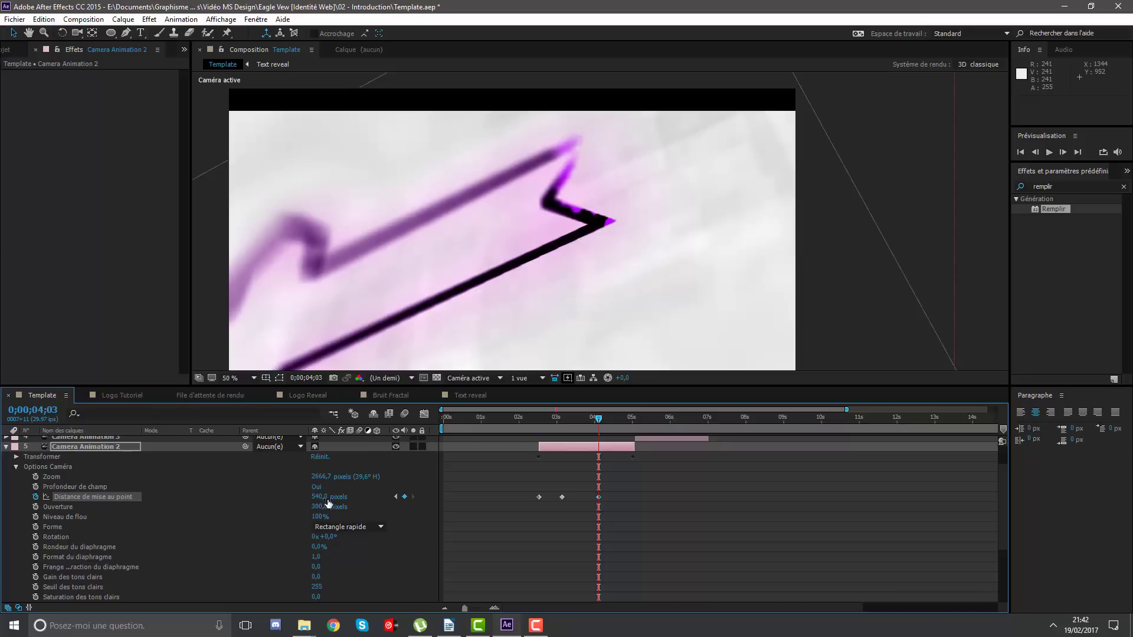
key(Page_Down)
key(Page_Down)
key(Page_Down)
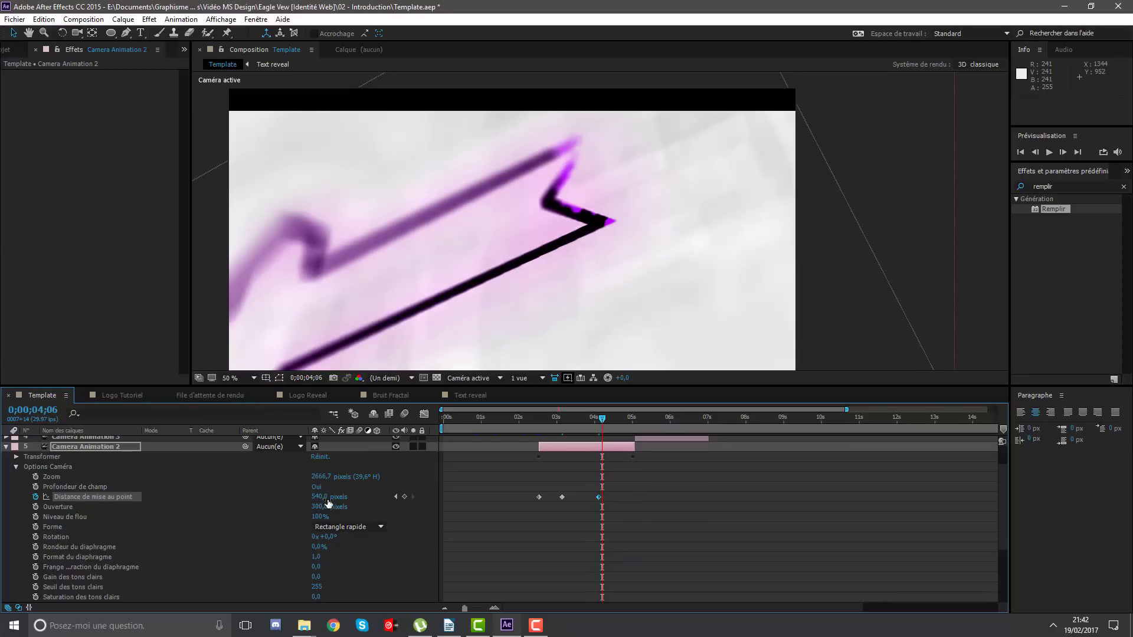
key(Page_Down)
key(Page_Down)
key(Page_Down)
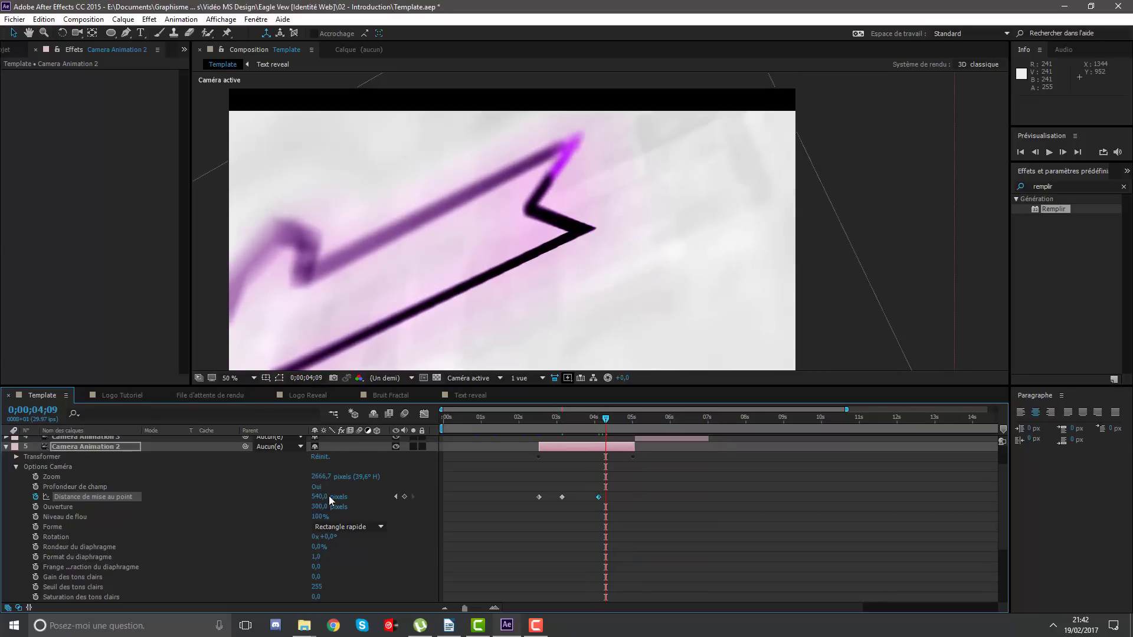
click(319, 497)
text(50)
key(Return)
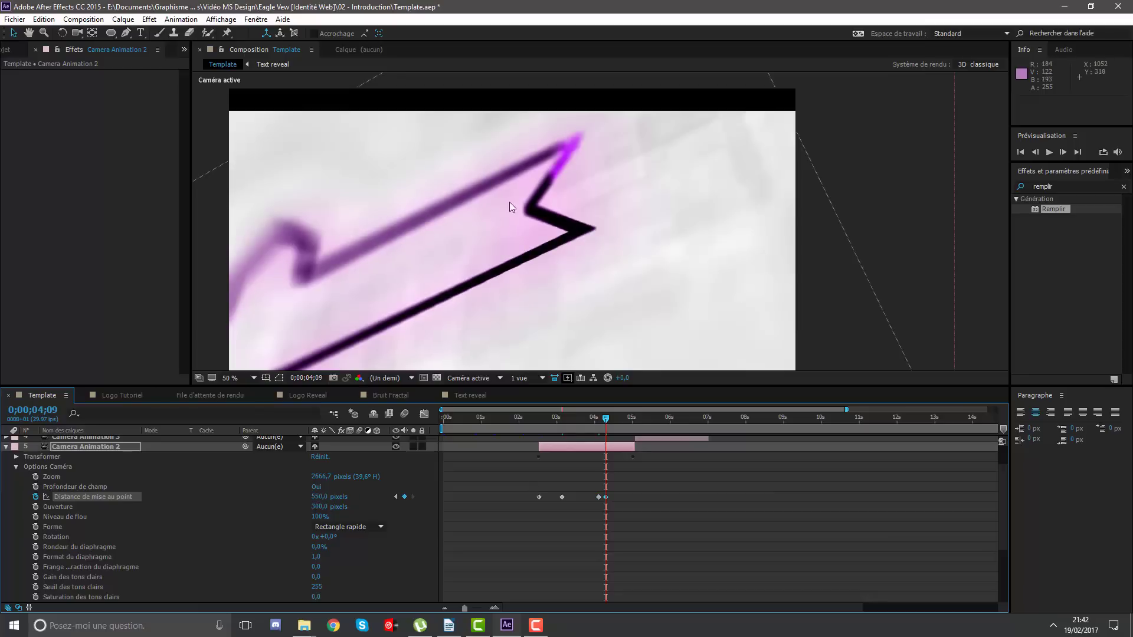
Add 560- and 570-pixel focus keyframes at 0;00;04;16 and 0;00;04;24, then collapse the layer.
key(space)
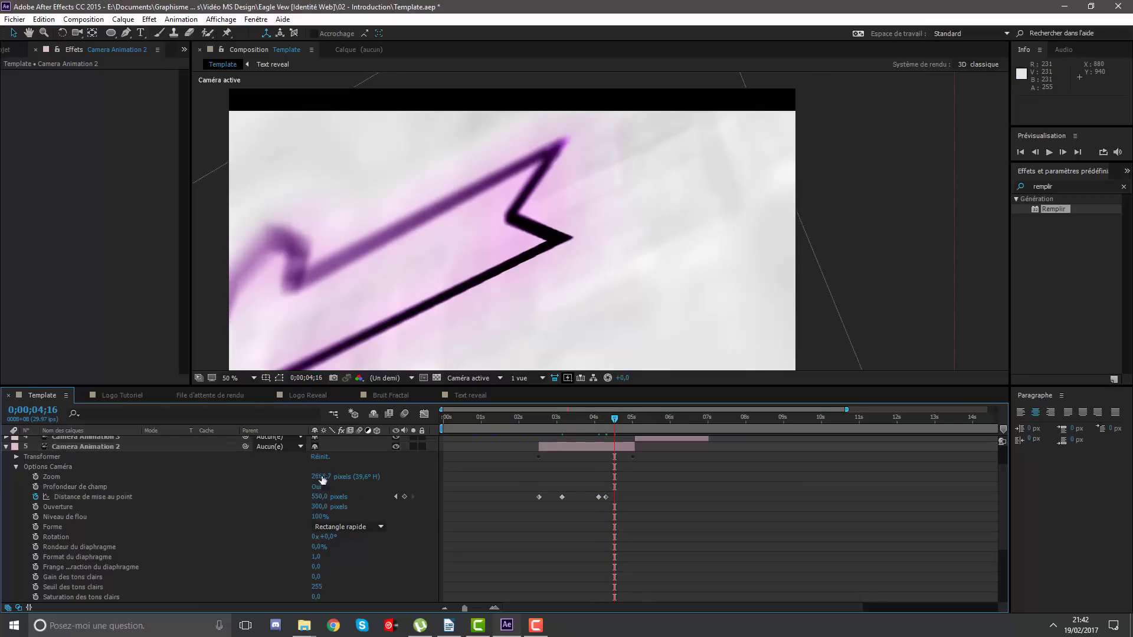
click(319, 497)
key(Return)
key(space)
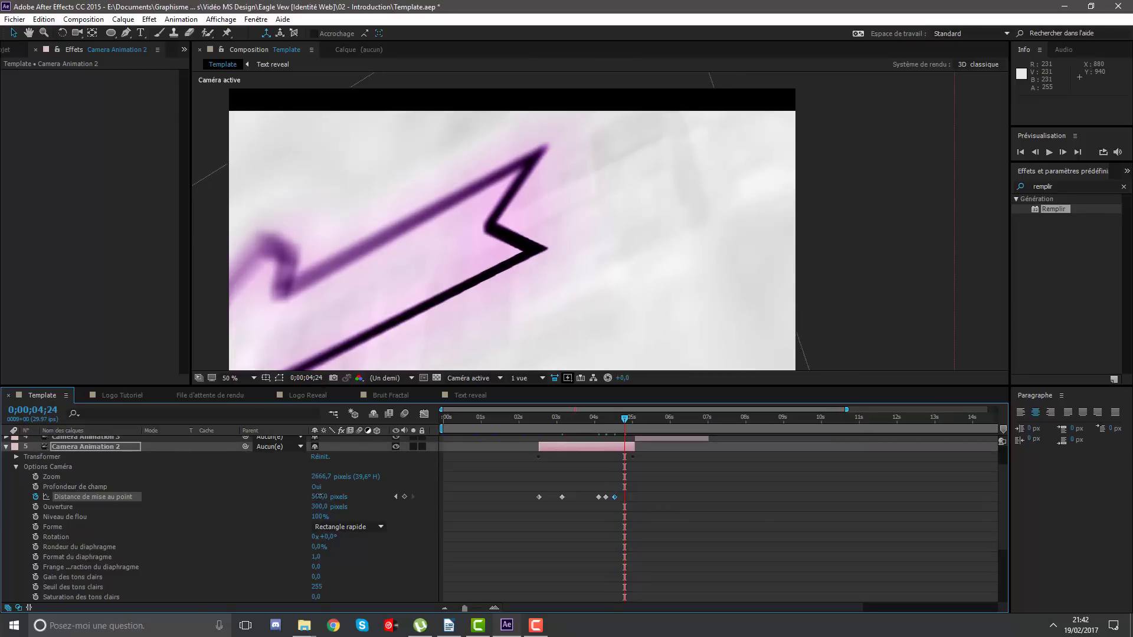
click(320, 496)
key(Return)
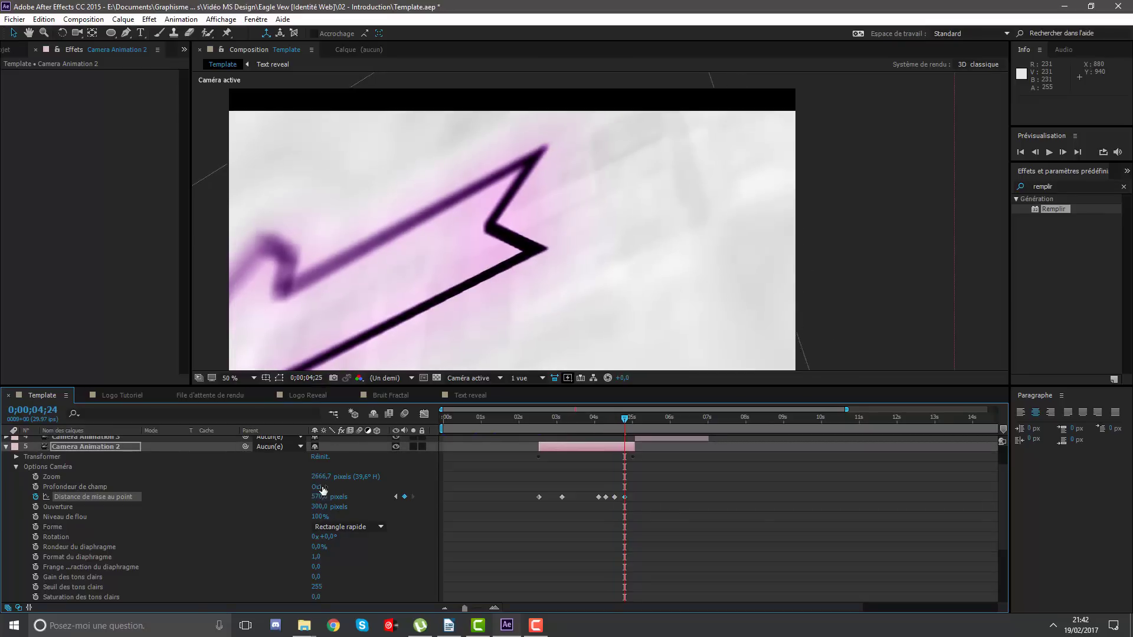
key(Page_Down)
key(Page_Down)
key(Page_Down)
key(Page_Down)
key(Page_Down)
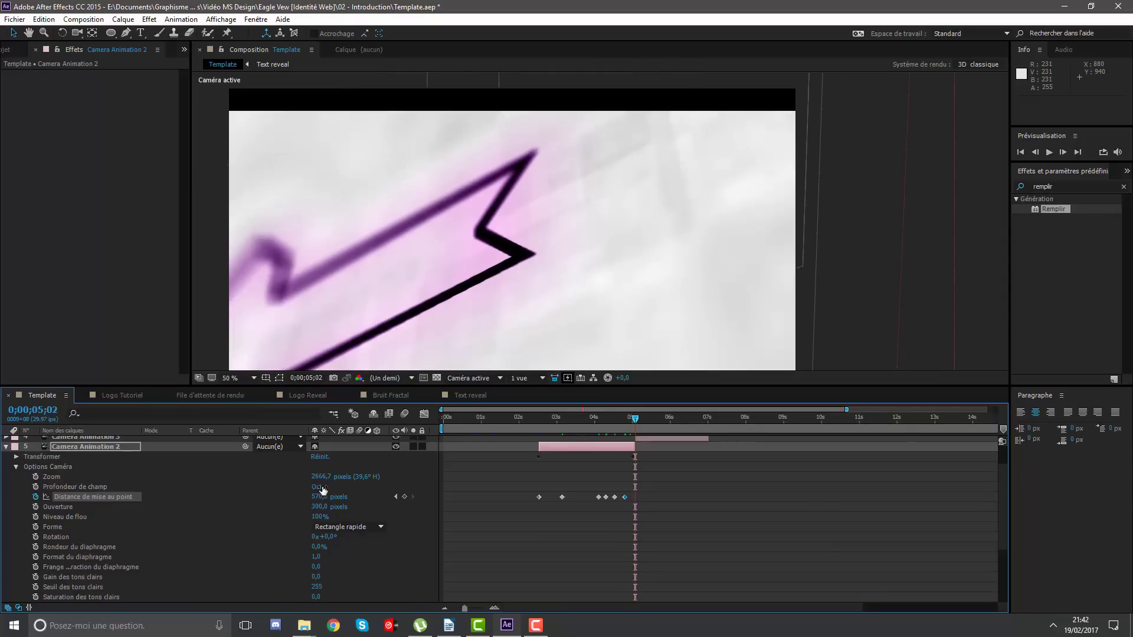
key(Page_Down)
key(Page_Down)
key(Page_Up)
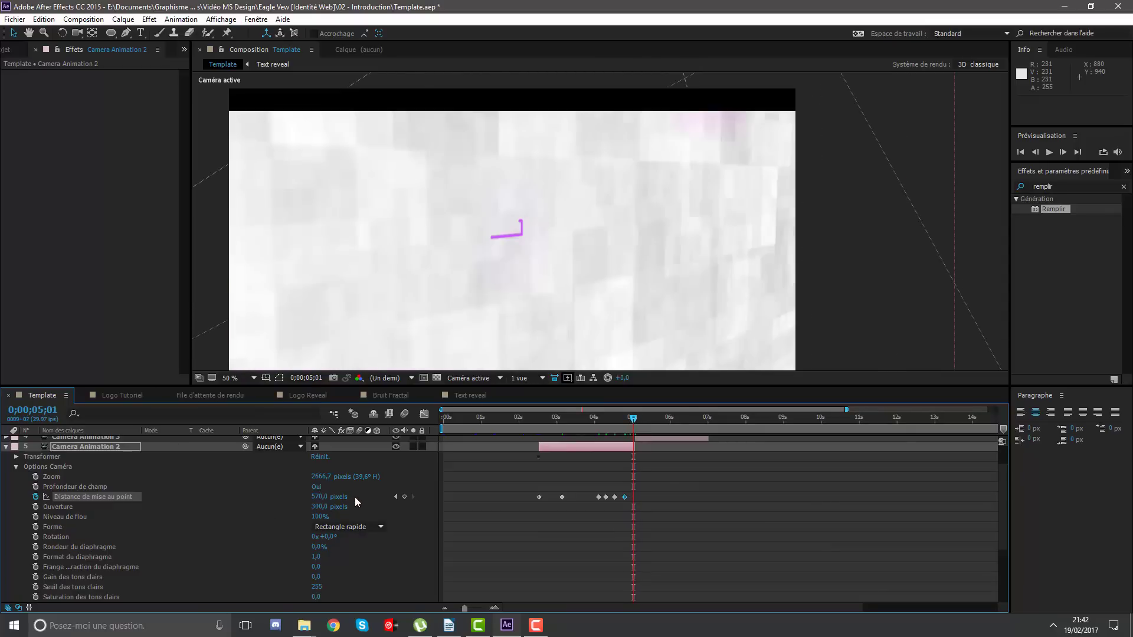
click(6, 447)
Enable depth of field on Camera Animation 3 with a 300-pixel aperture.
click(651, 420)
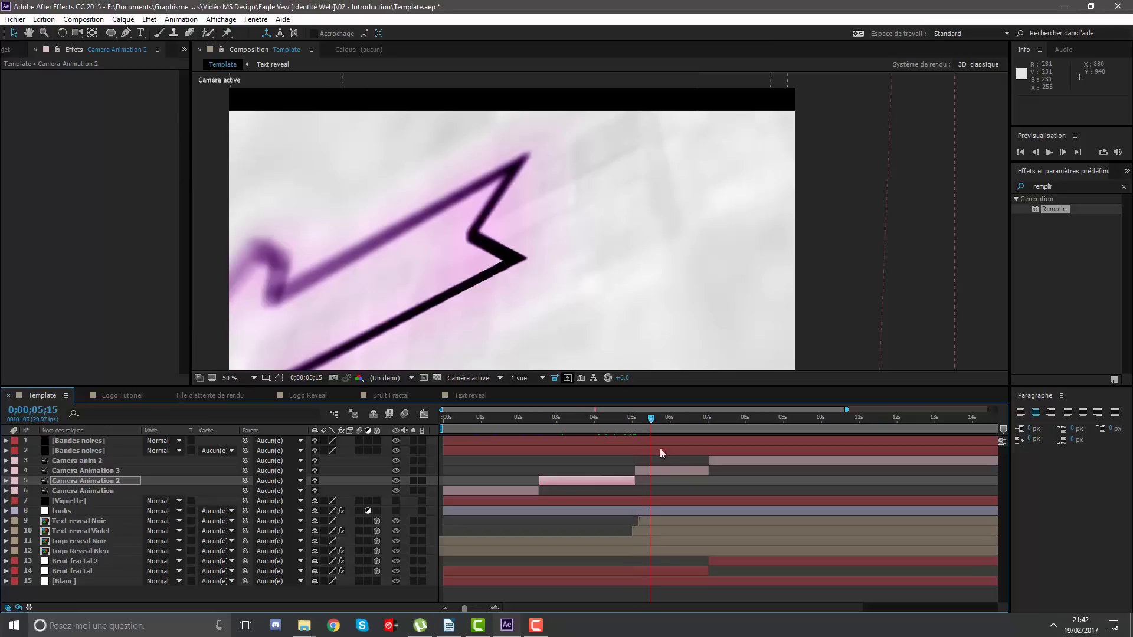
click(660, 470)
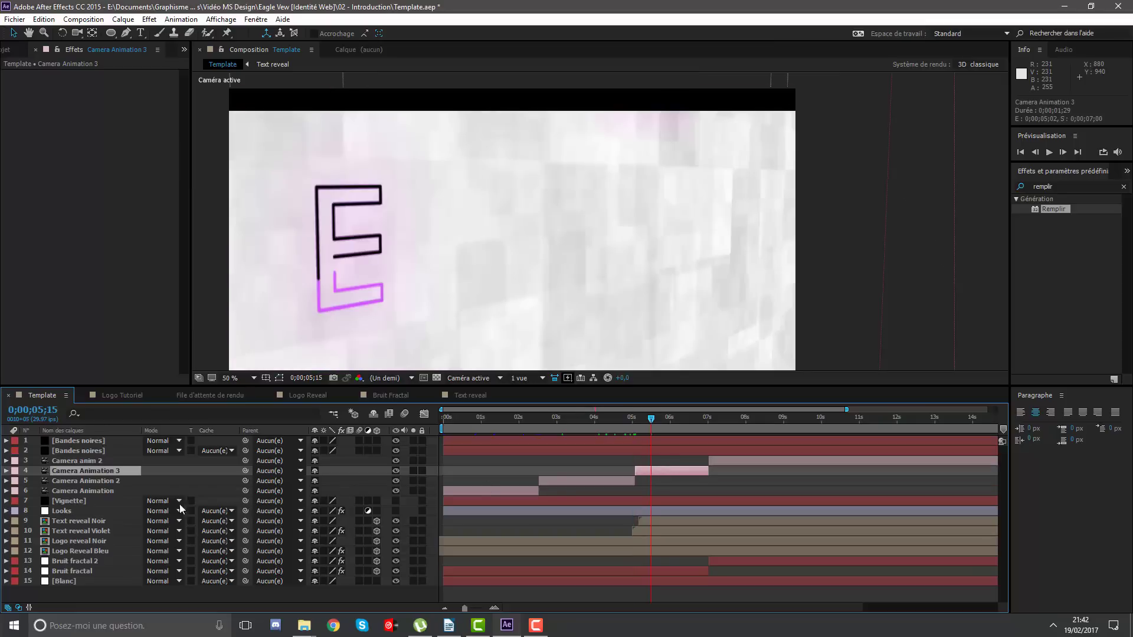
click(6, 470)
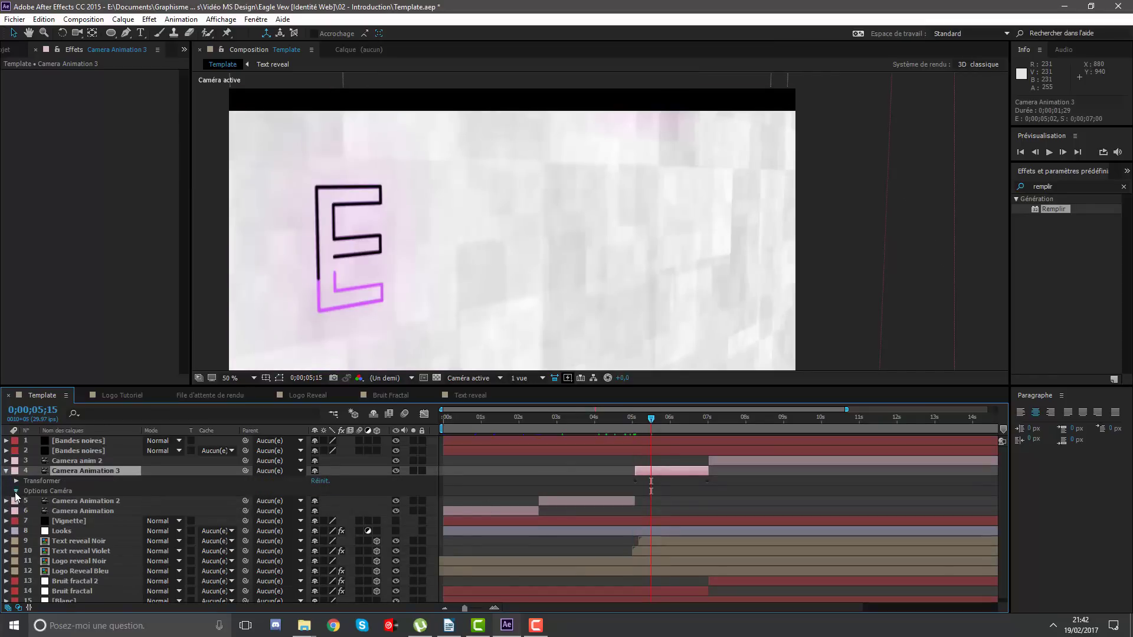
click(16, 492)
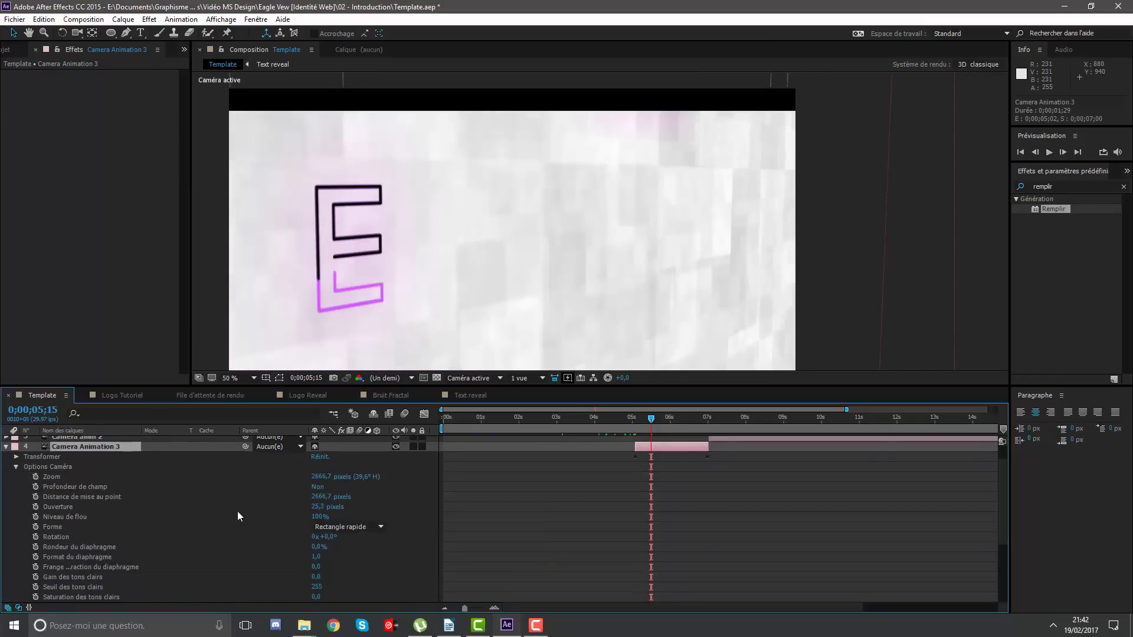
click(318, 488)
click(319, 507)
text(300)
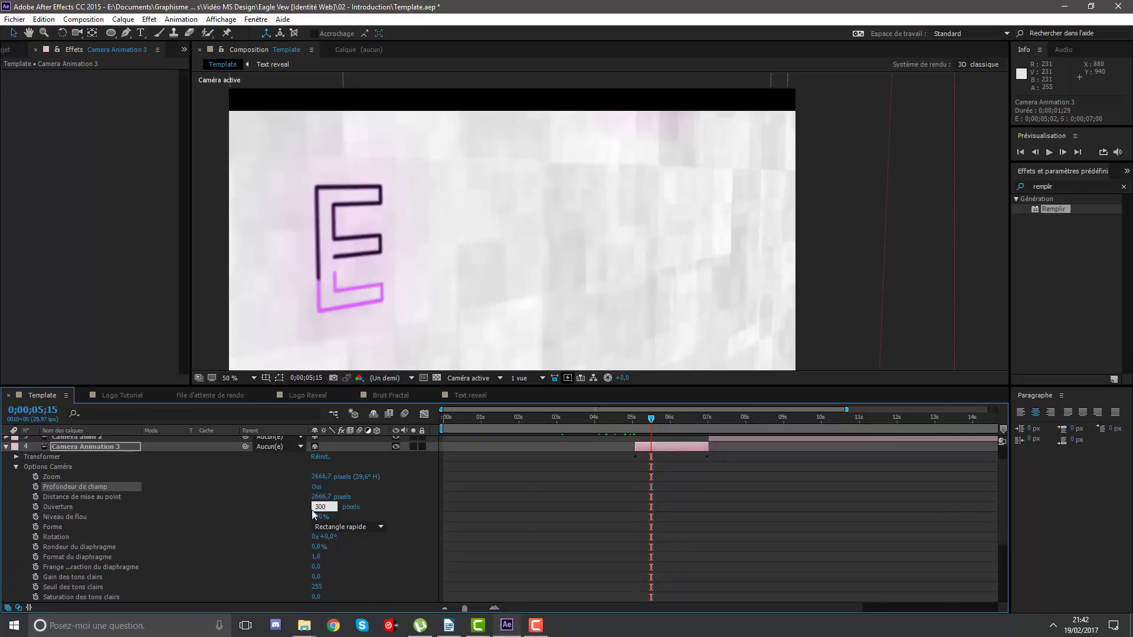
key(Return)
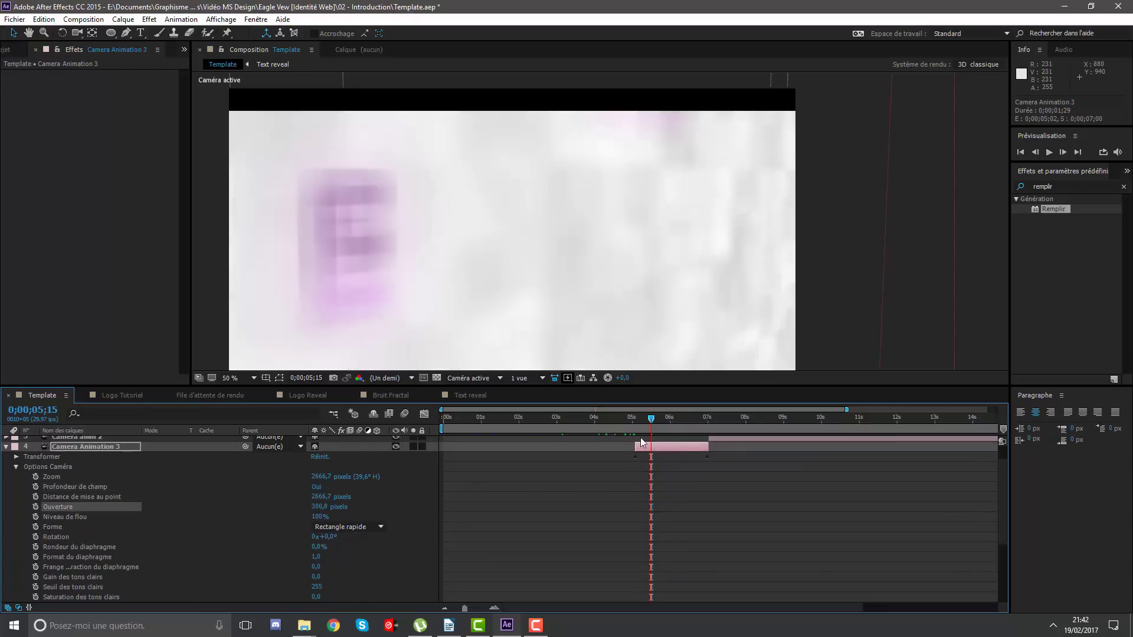
At 0;00;05;02, scrub Camera Animation 3's focus distance to about 646 pixels while checking sharpness.
drag(650, 419, 636, 420)
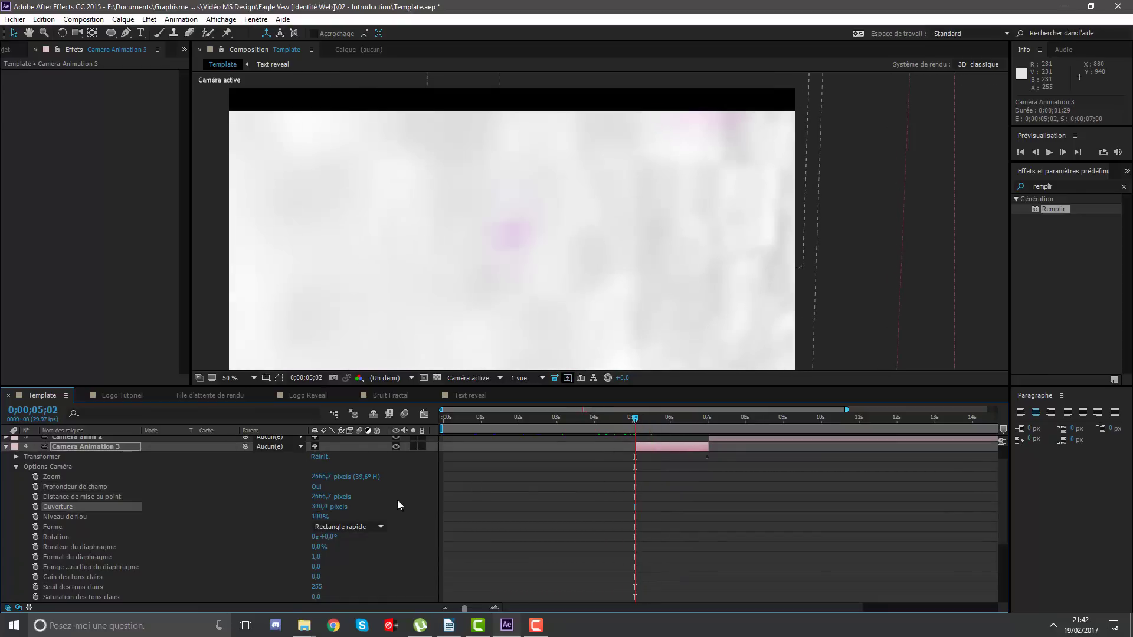
drag(322, 499, 104, 524)
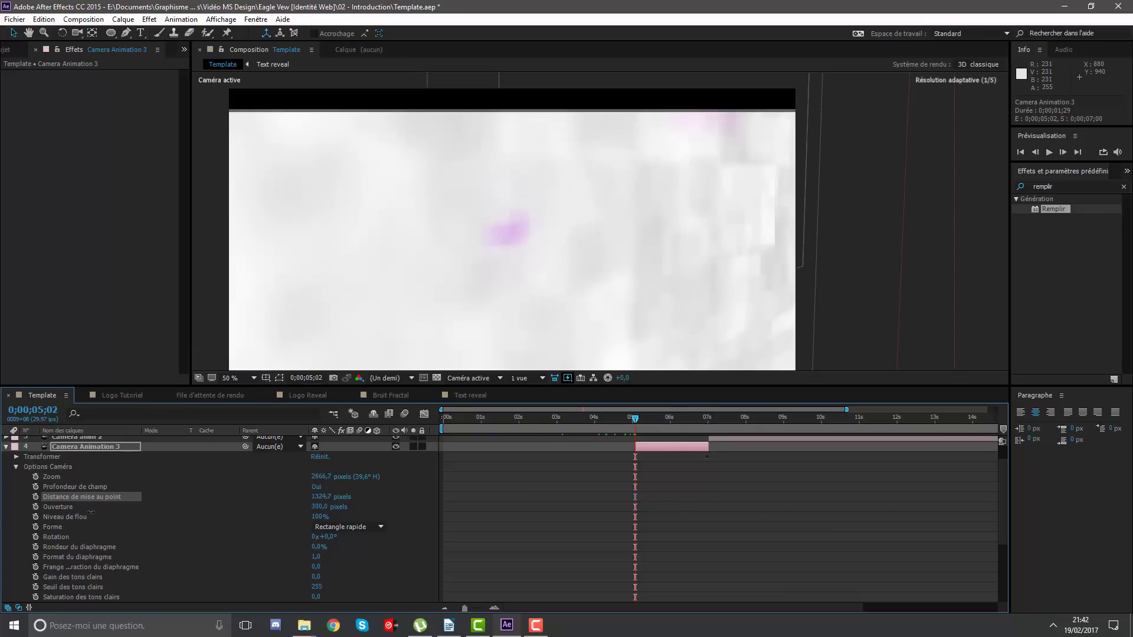
mouse_move(322, 497)
mouse_down()
mouse_move(184, 513)
mouse_move(89, 508)
mouse_up()
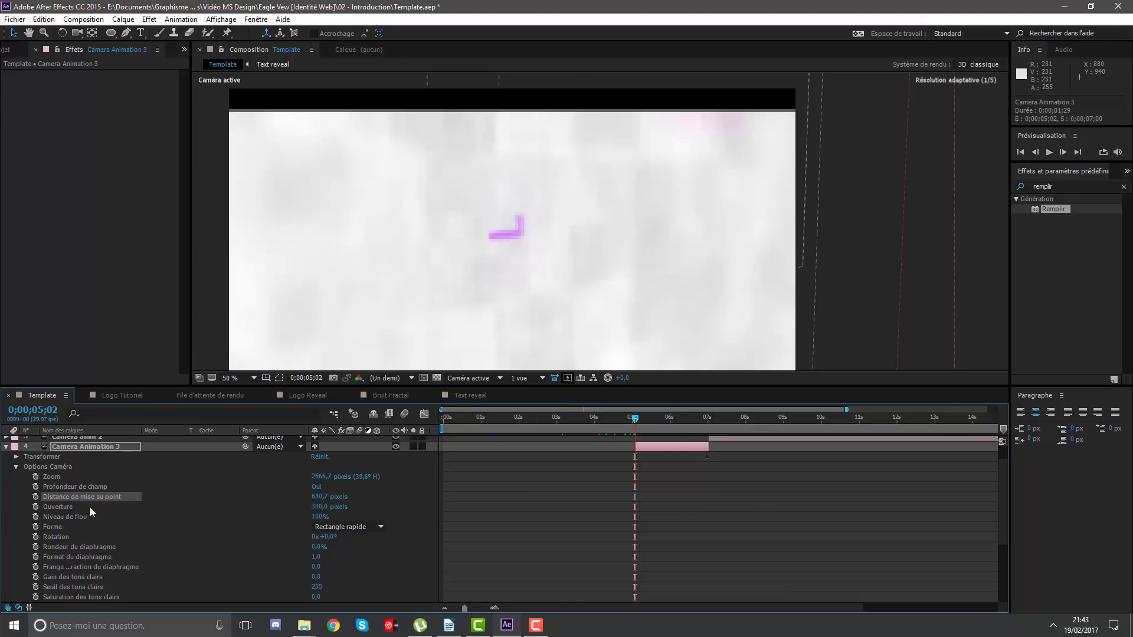
drag(315, 507, 448, 485)
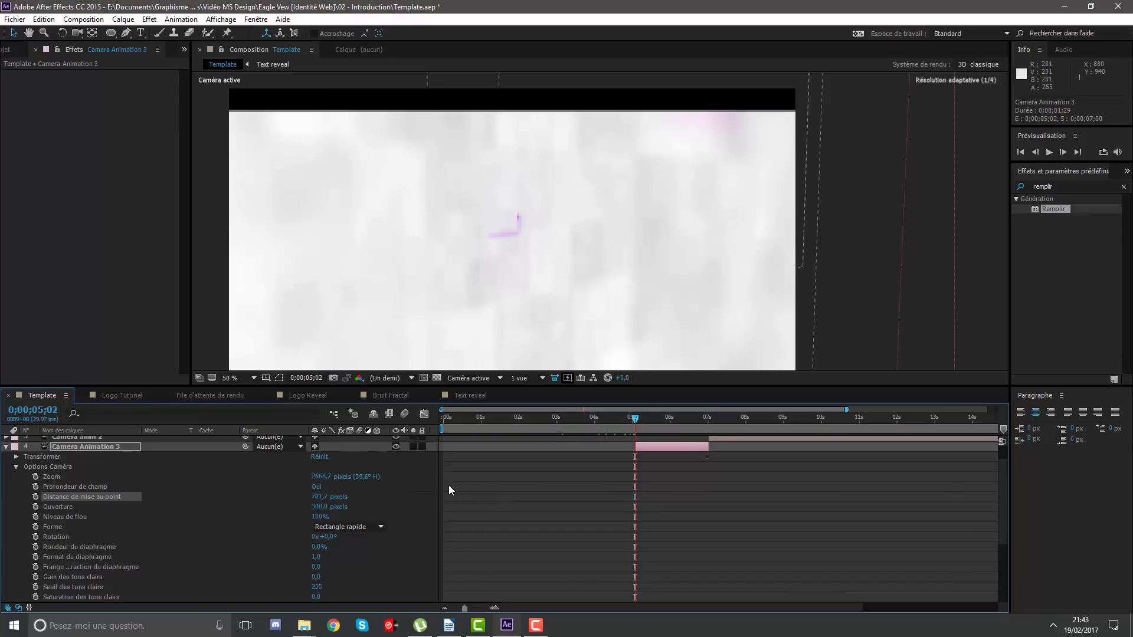
key(period)
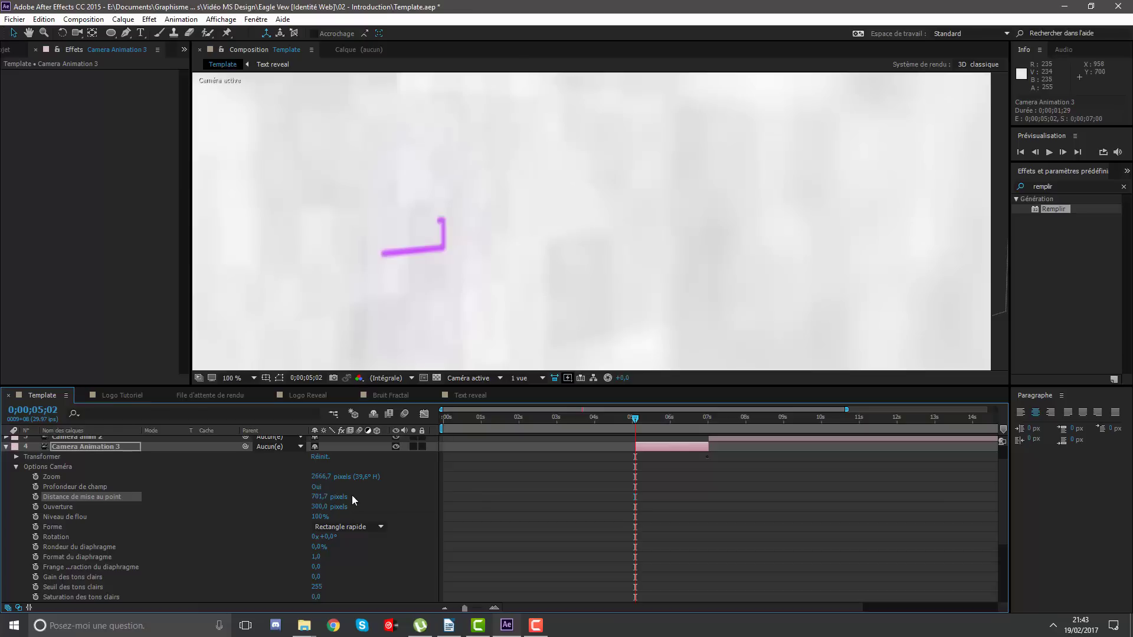
scroll(494, 278, down, 1)
scroll(494, 278, down, 1)
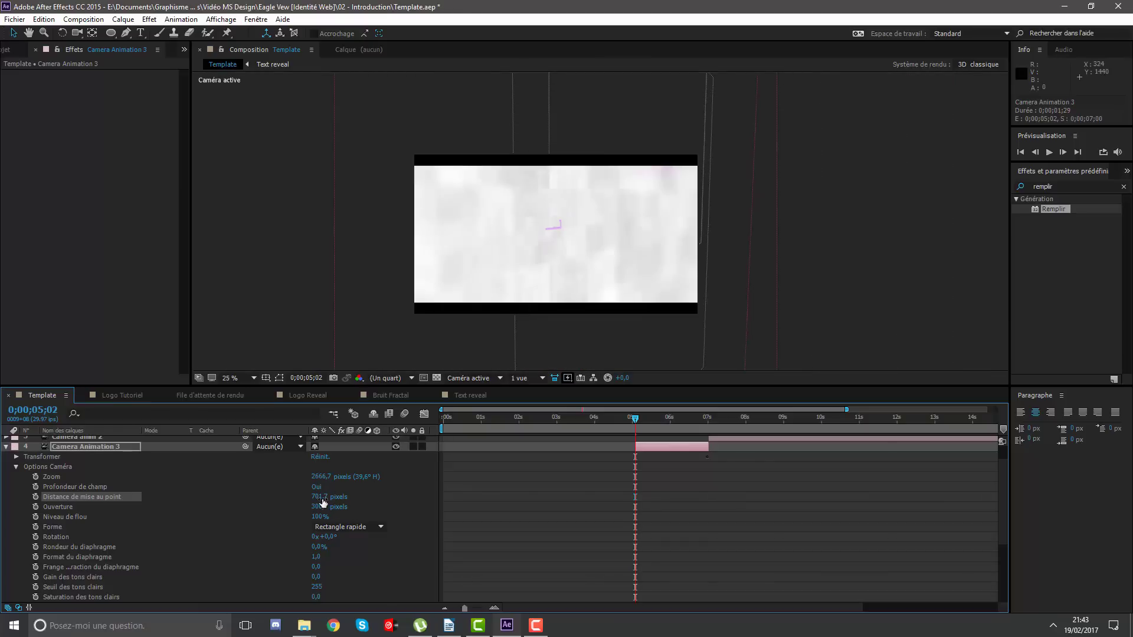
drag(323, 503, 373, 497)
scroll(510, 251, up, 1)
scroll(513, 248, up, 1)
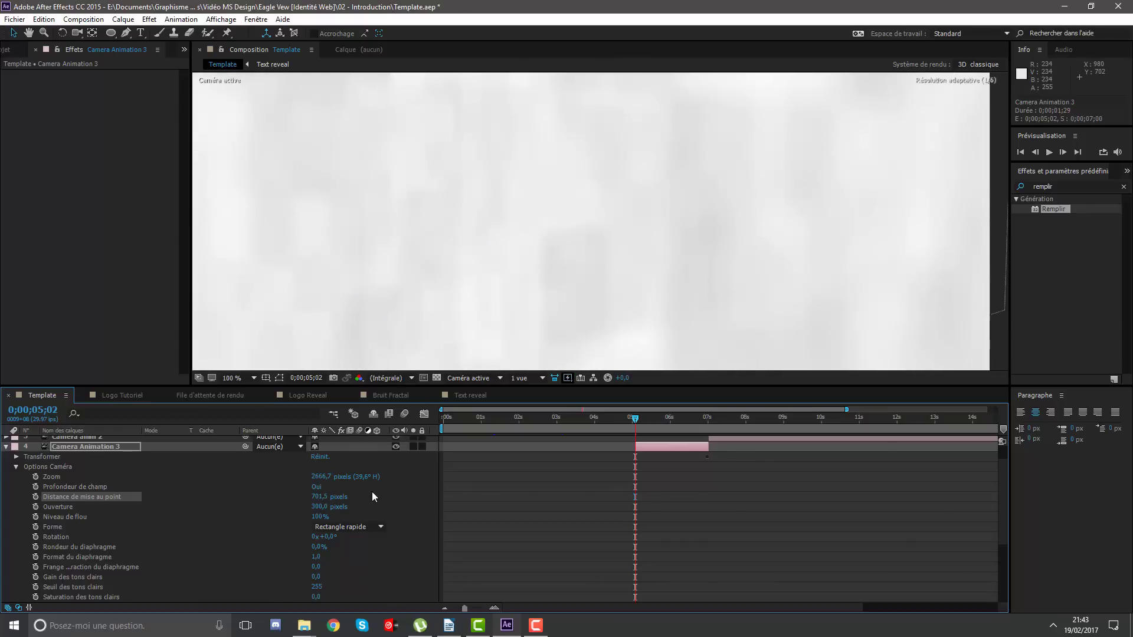
scroll(396, 261, down, 1)
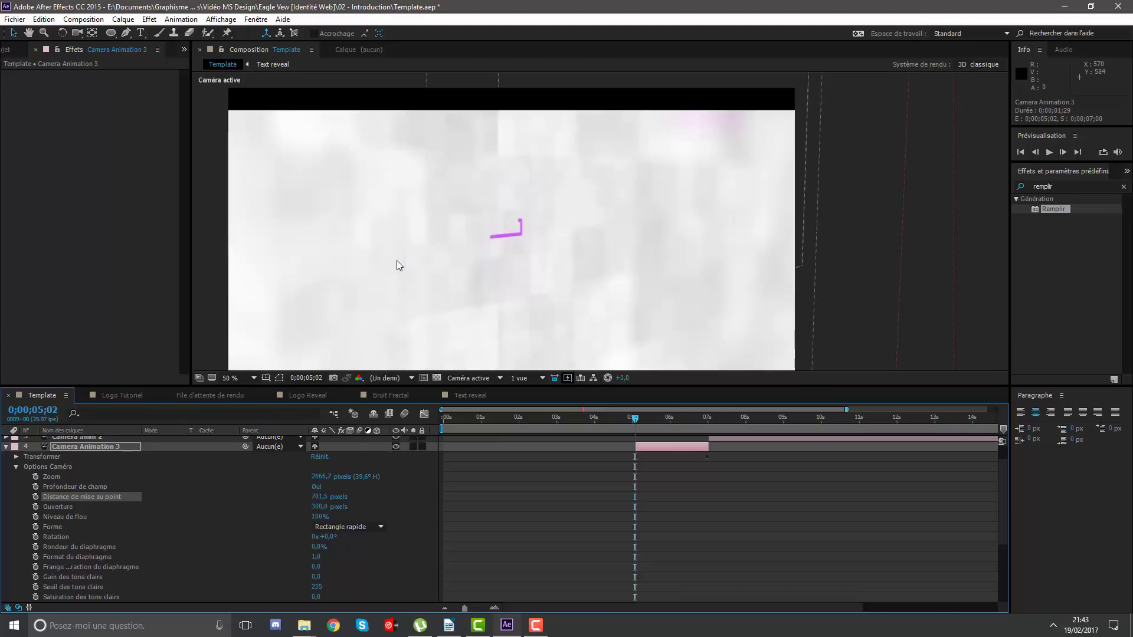
Keyframe focus at 0;00;05;02 and set 660 pixels at 0;00;05;06, then save the project.
click(35, 497)
key(Page_Down)
key(Page_Down)
key(Page_Down)
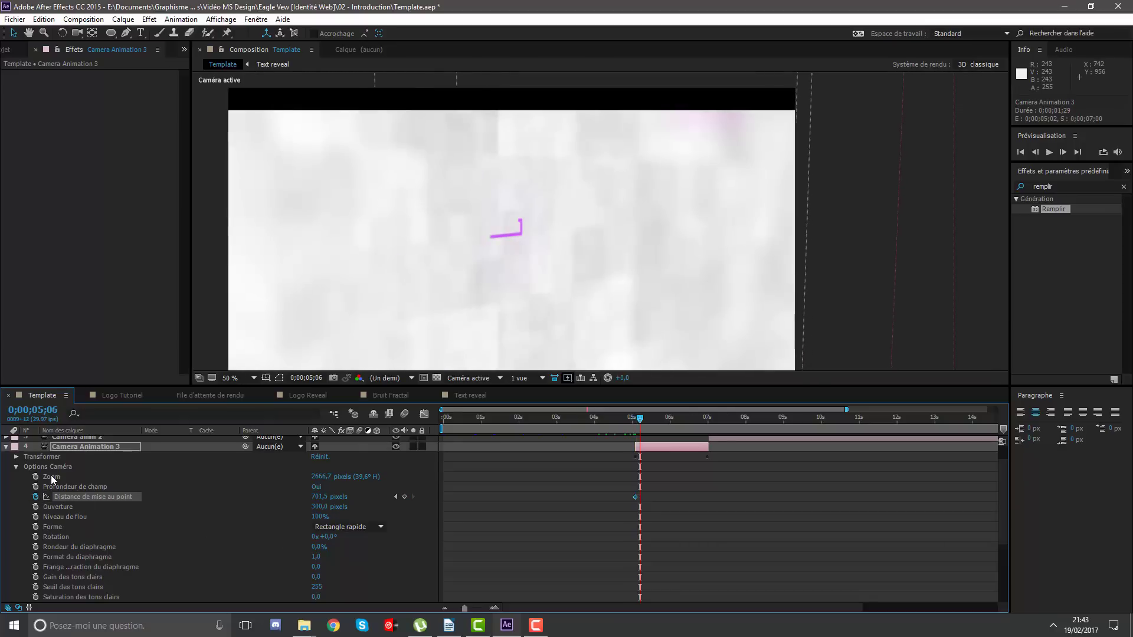
click(313, 498)
text(300)
key(Return)
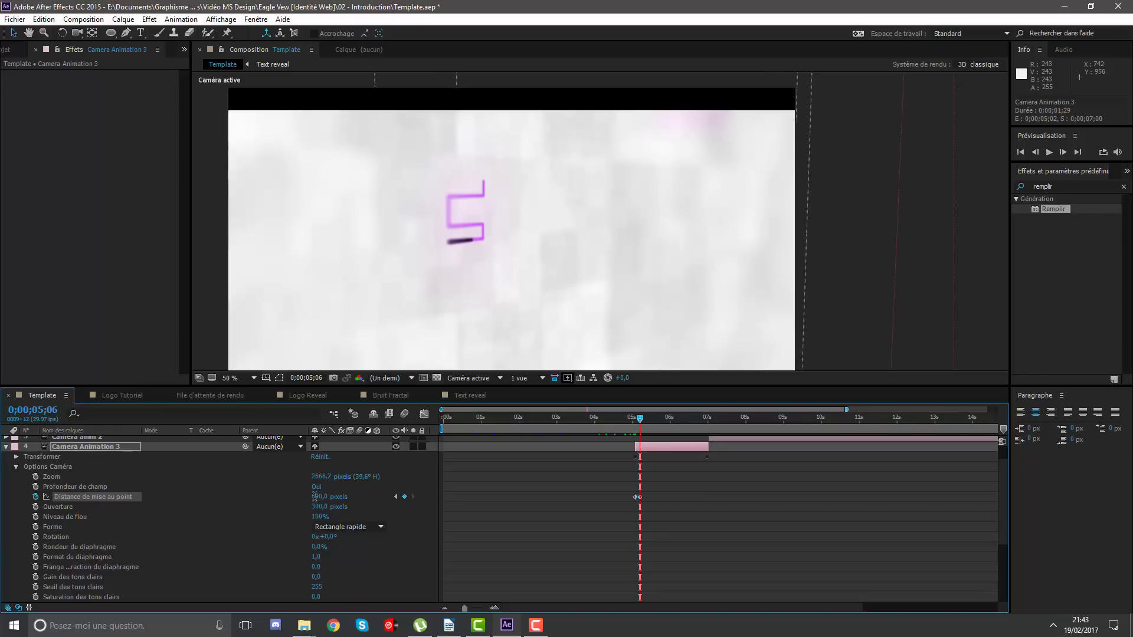
click(314, 497)
text(70)
key(Return)
click(314, 497)
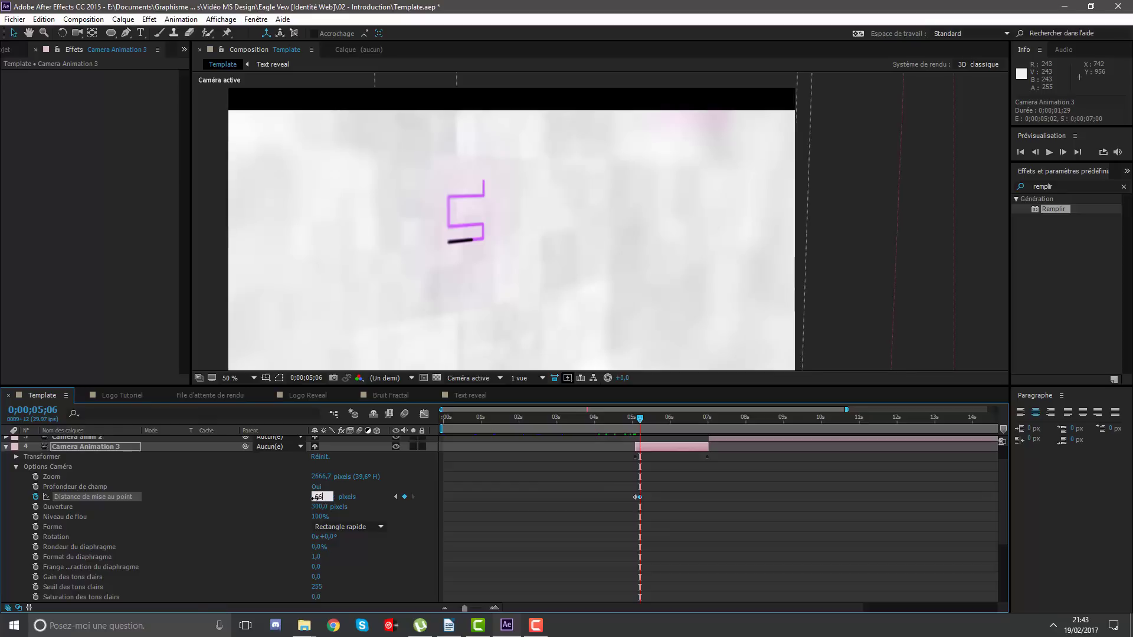
text(0,0)
key(Return)
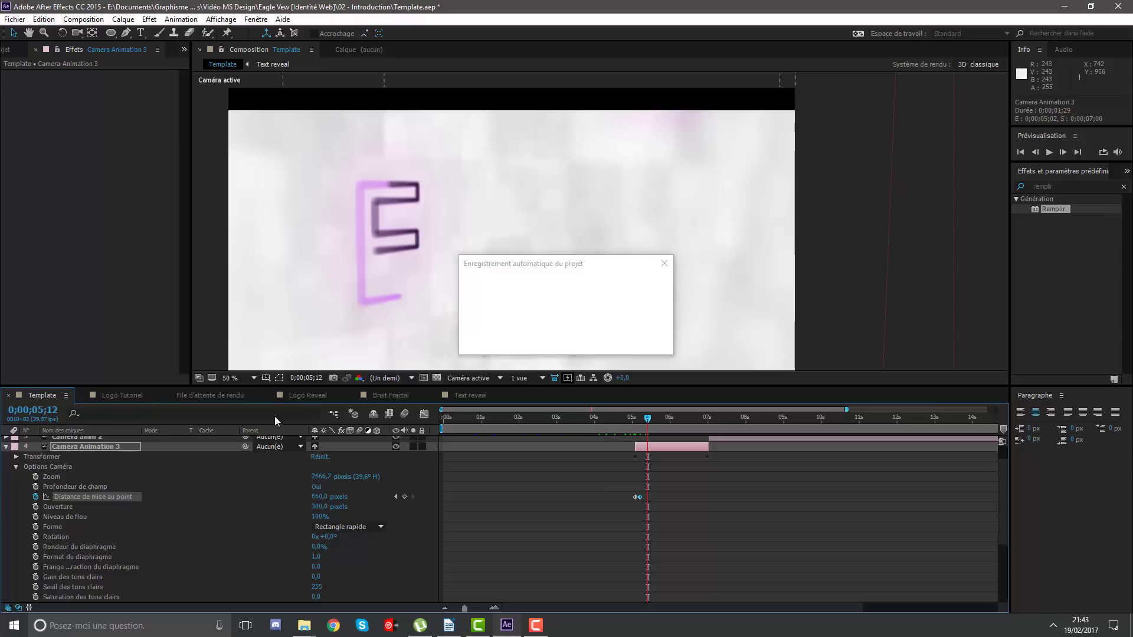
click(499, 266)
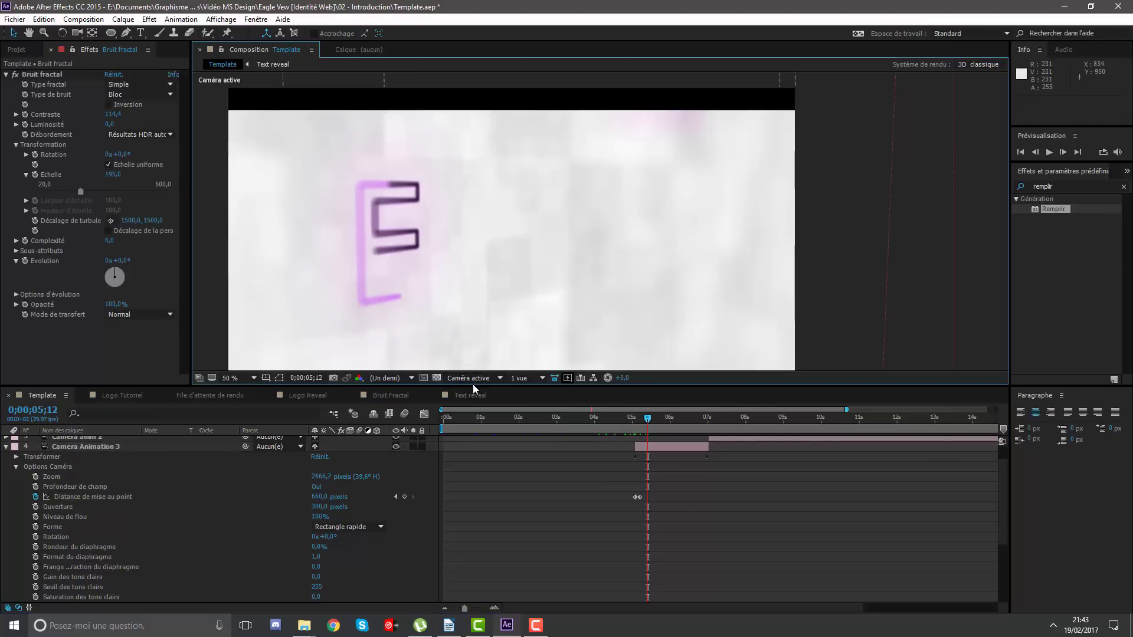
key(ctrl+s)
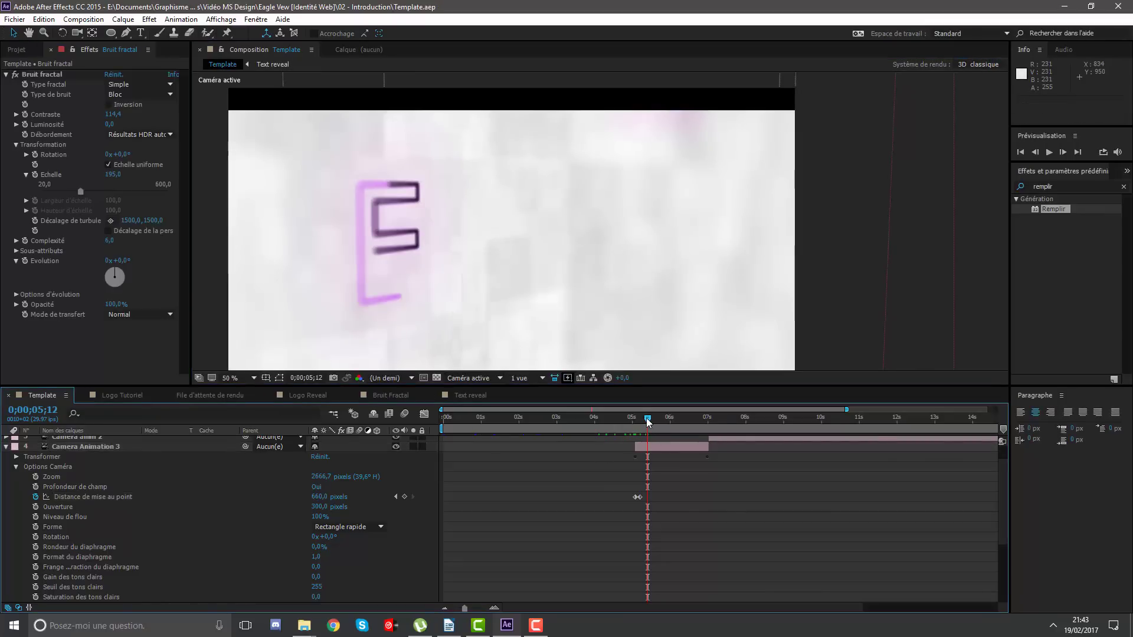
Add a 700-pixel focus keyframe at 0;00;05;17 and step ahead to 0;00;06;00 checking the letters.
key(Page_Down)
key(Page_Down)
key(Page_Down)
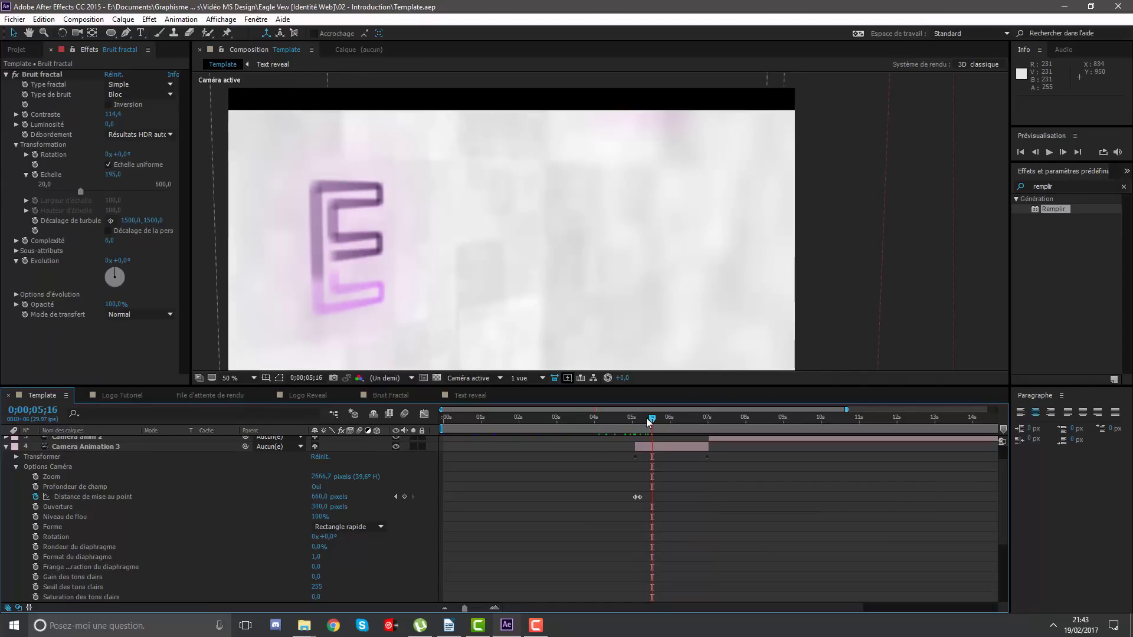
key(Page_Down)
key(Page_Down)
key(Page_Down)
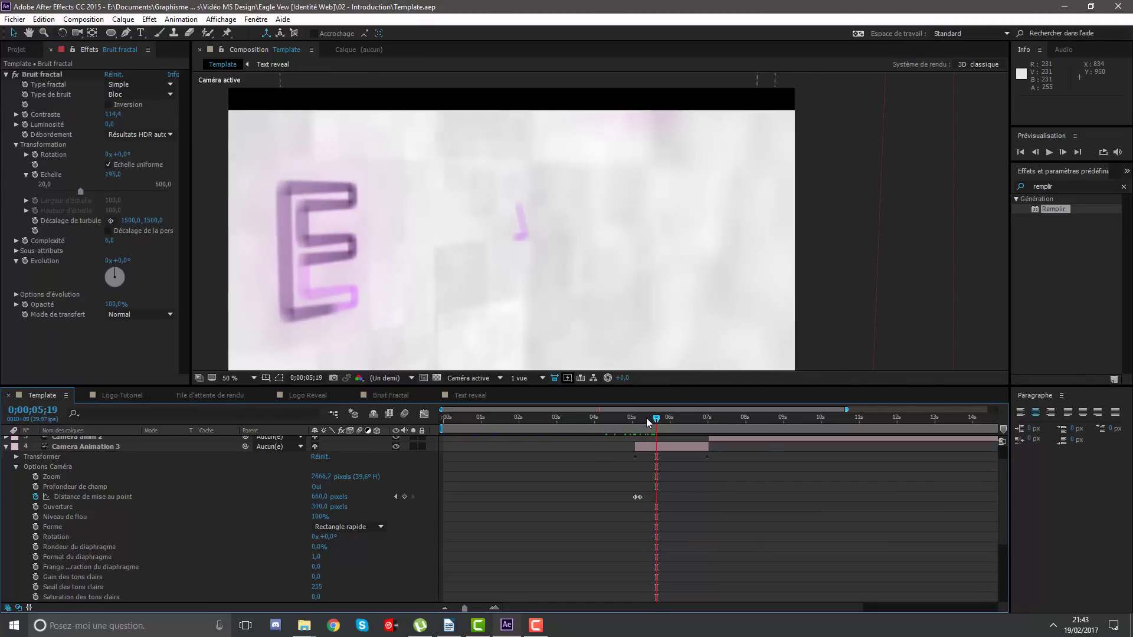
key(Page_Up)
key(Page_Up)
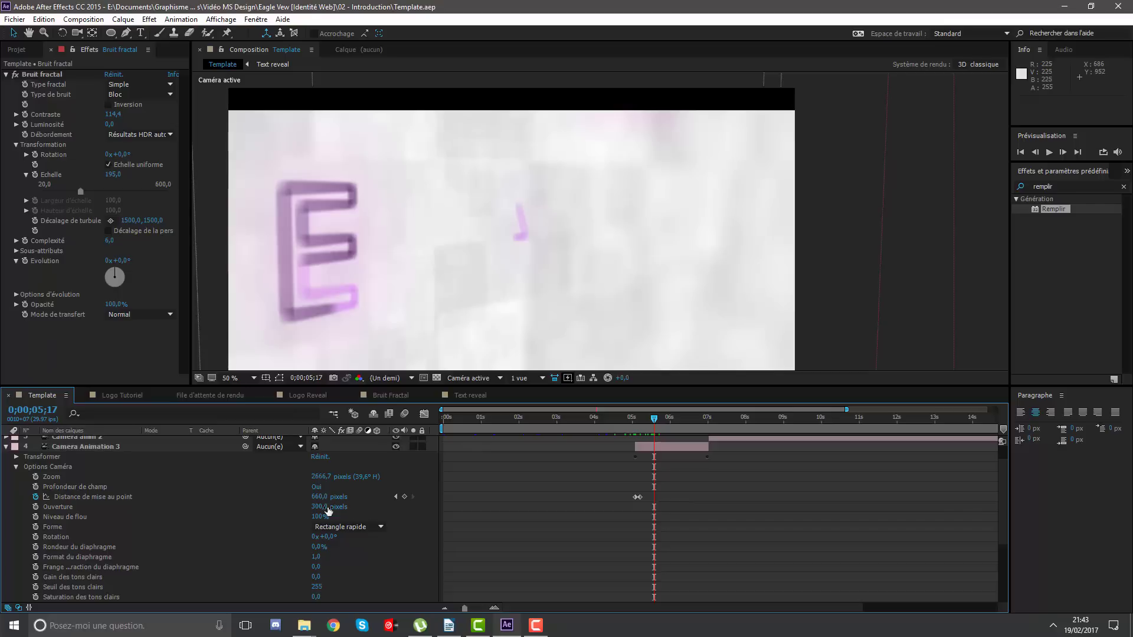
click(312, 497)
text(0)
key(Return)
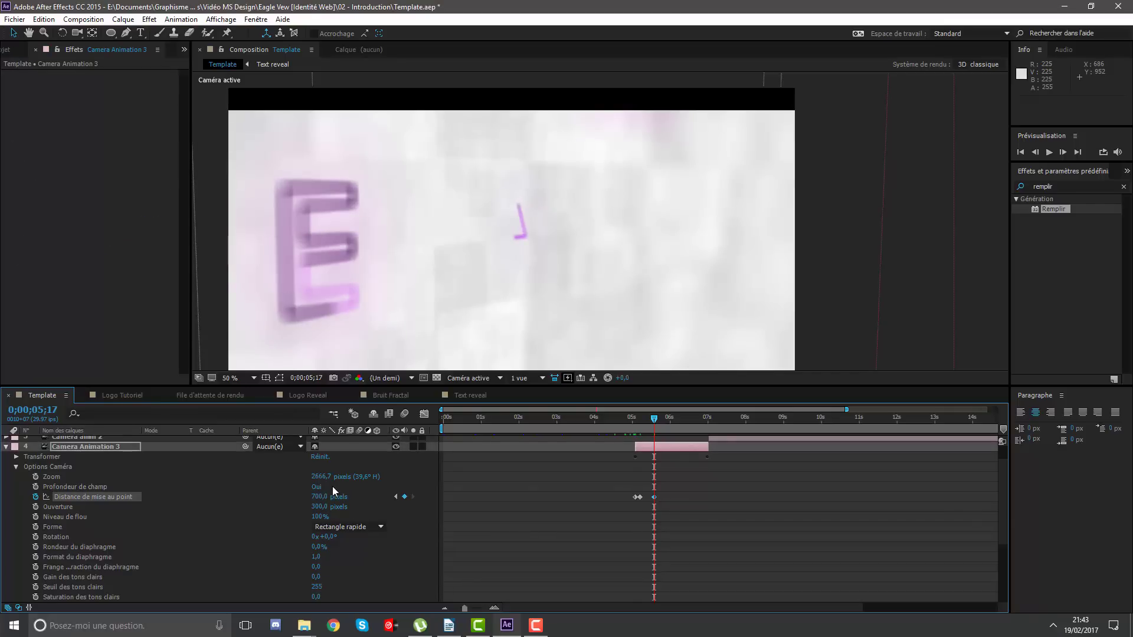
key(Page_Down)
key(Page_Down)
key(Page_Down)
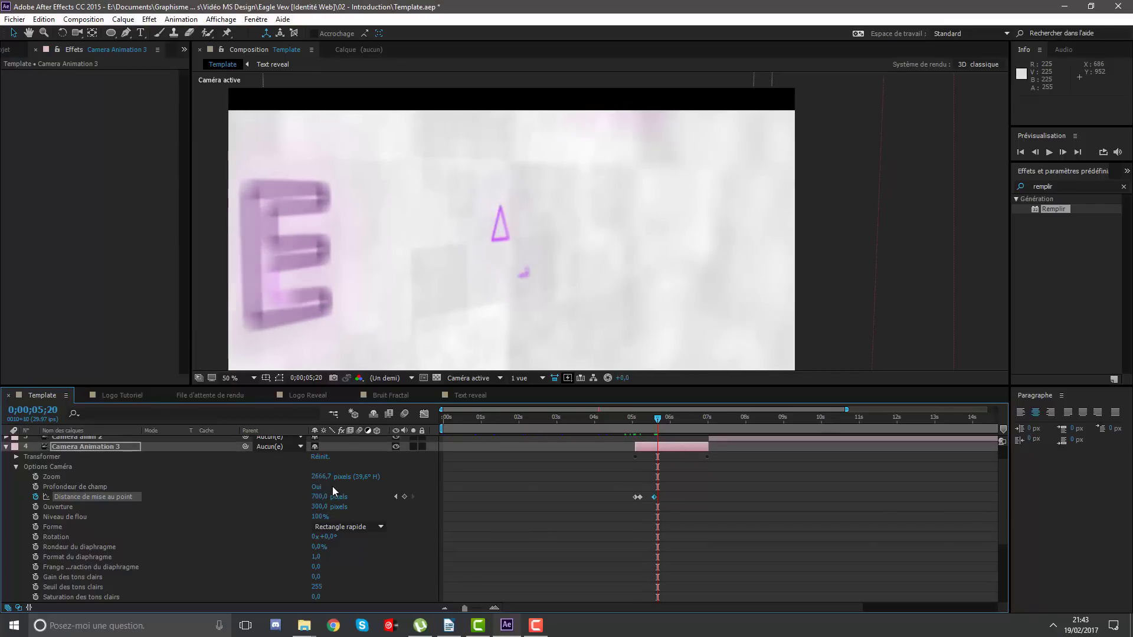
key(Page_Down)
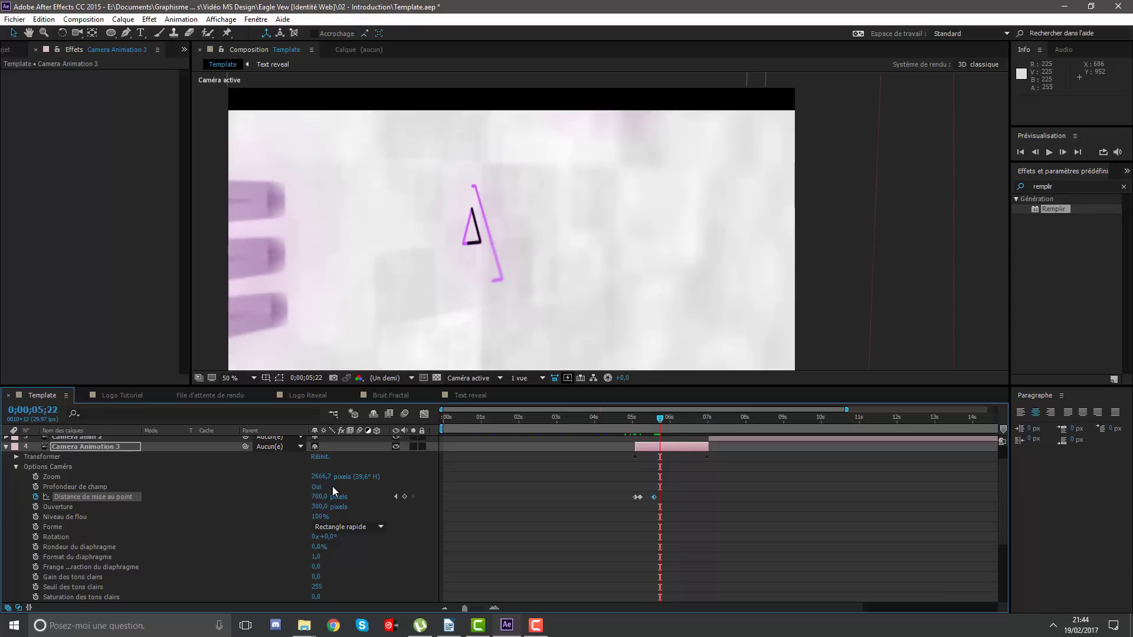
key(Page_Down)
key(Page_Down)
key(Page_Down)
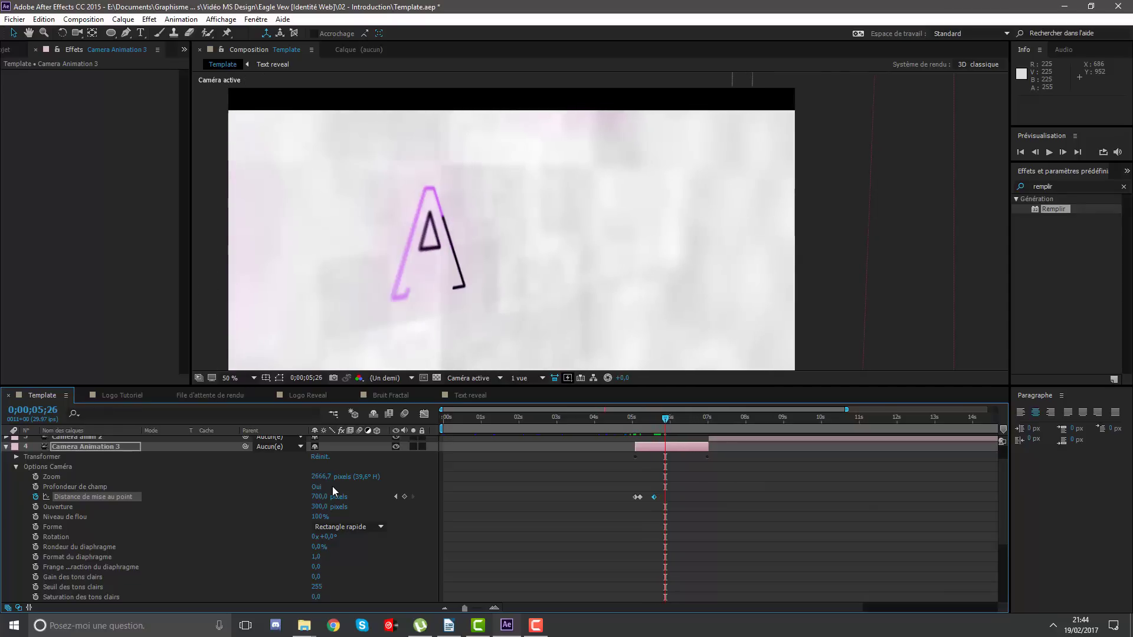
key(Page_Down)
key(Page_Down)
key(Page_Down)
key(Page_Down)
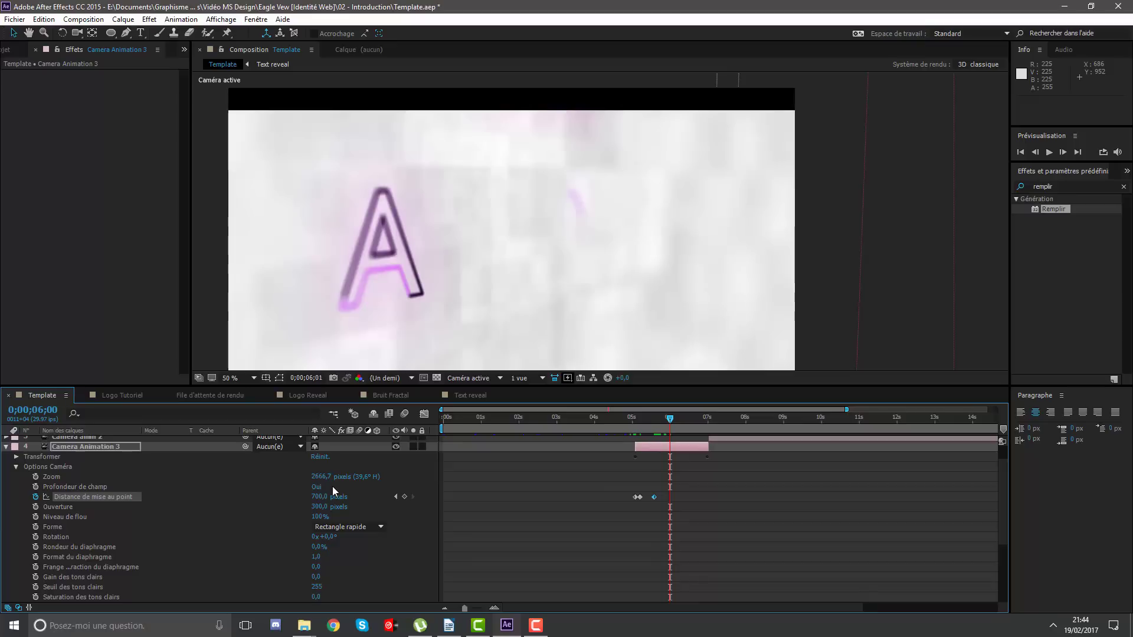
key(Page_Down)
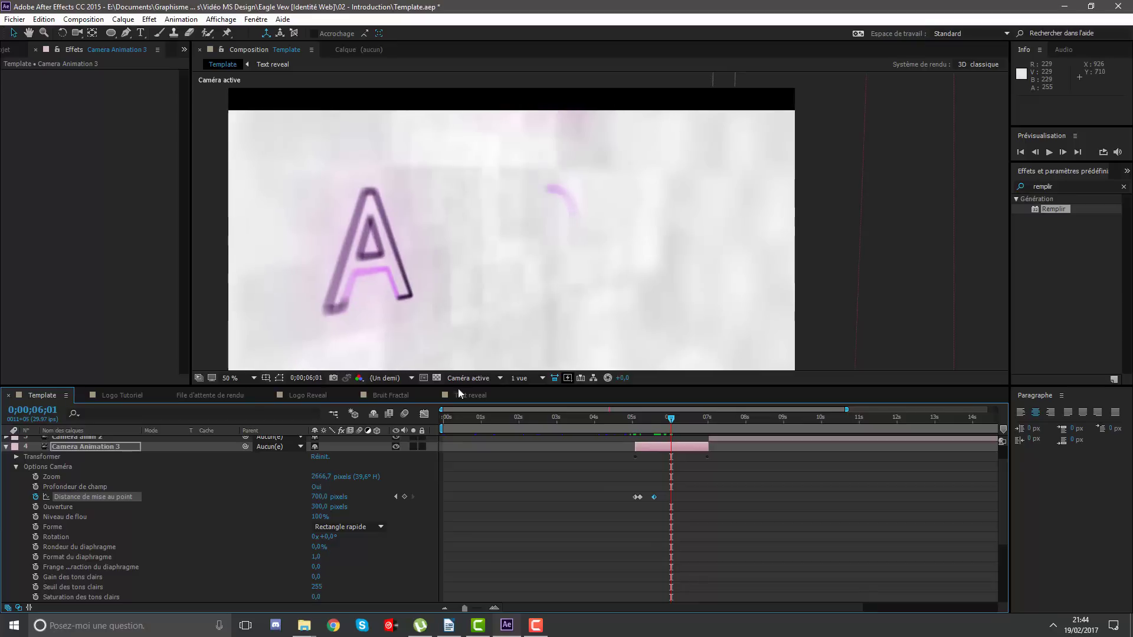
Key Camera Animation 3's focus distance at 0;00;06;01, trying 750 and 780 before settling on 800 pixels.
click(319, 497)
text(750)
key(Return)
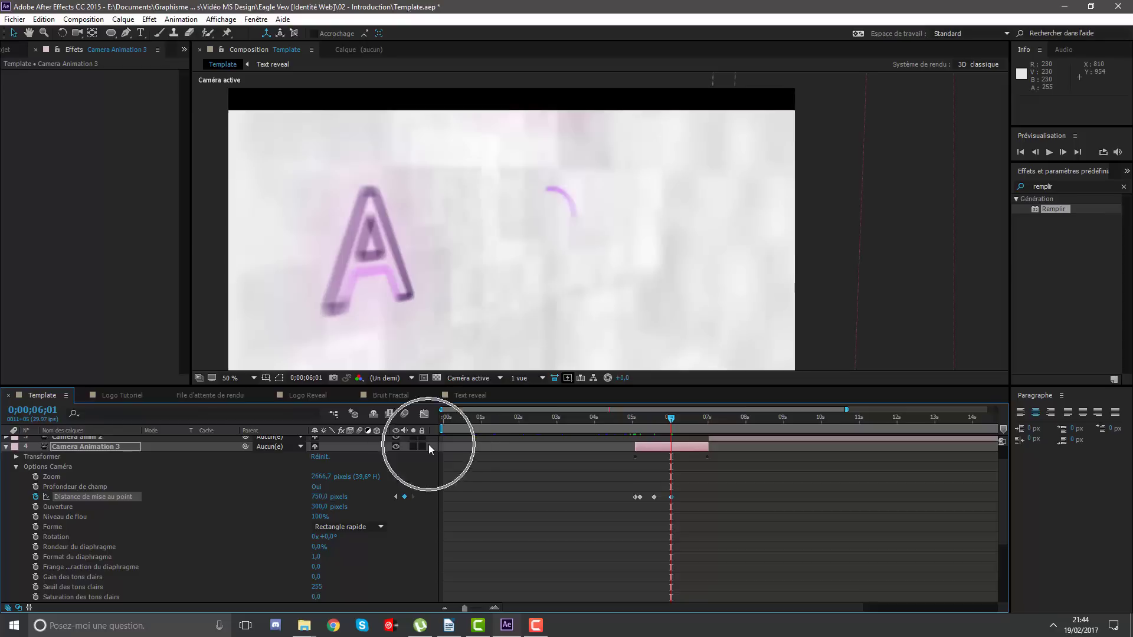
click(320, 497)
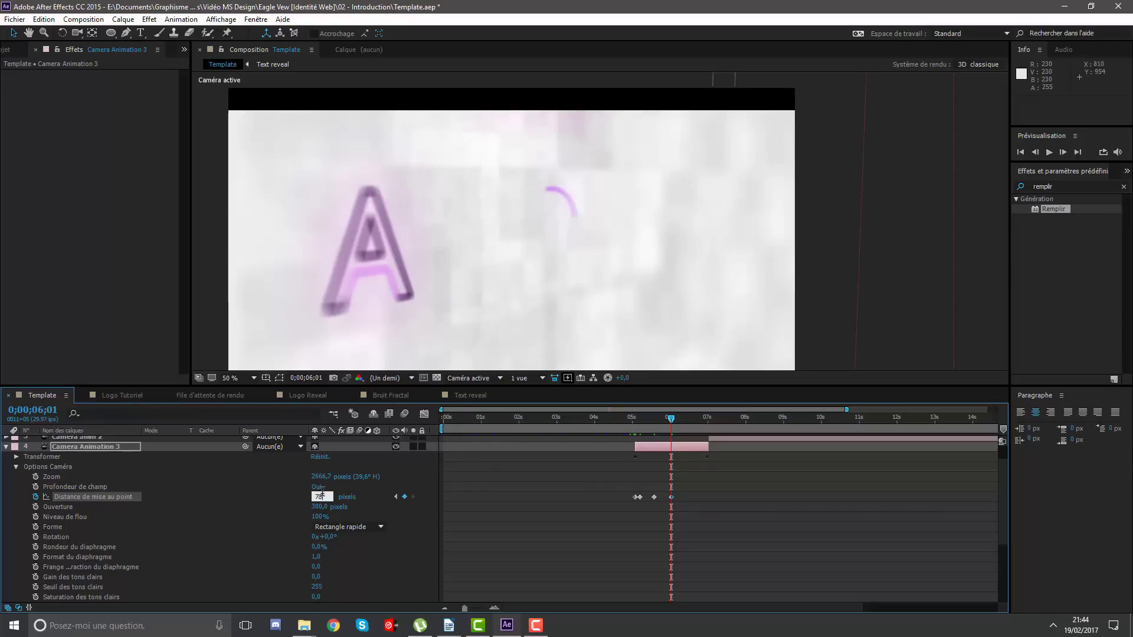
text(0,0)
key(Return)
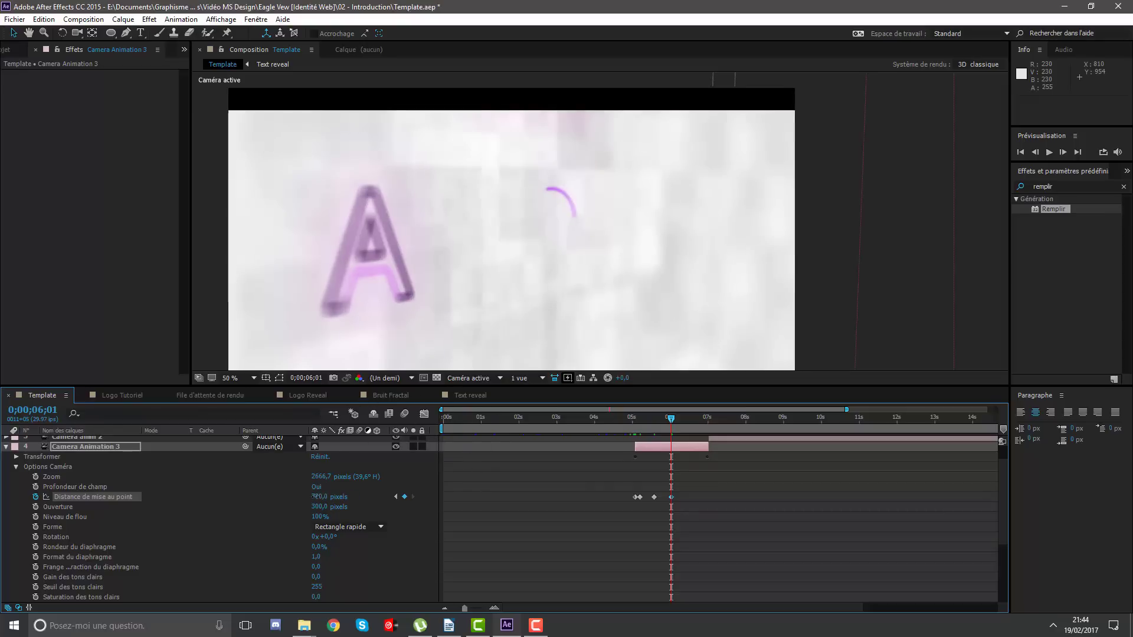
click(316, 496)
key(Return)
key(space)
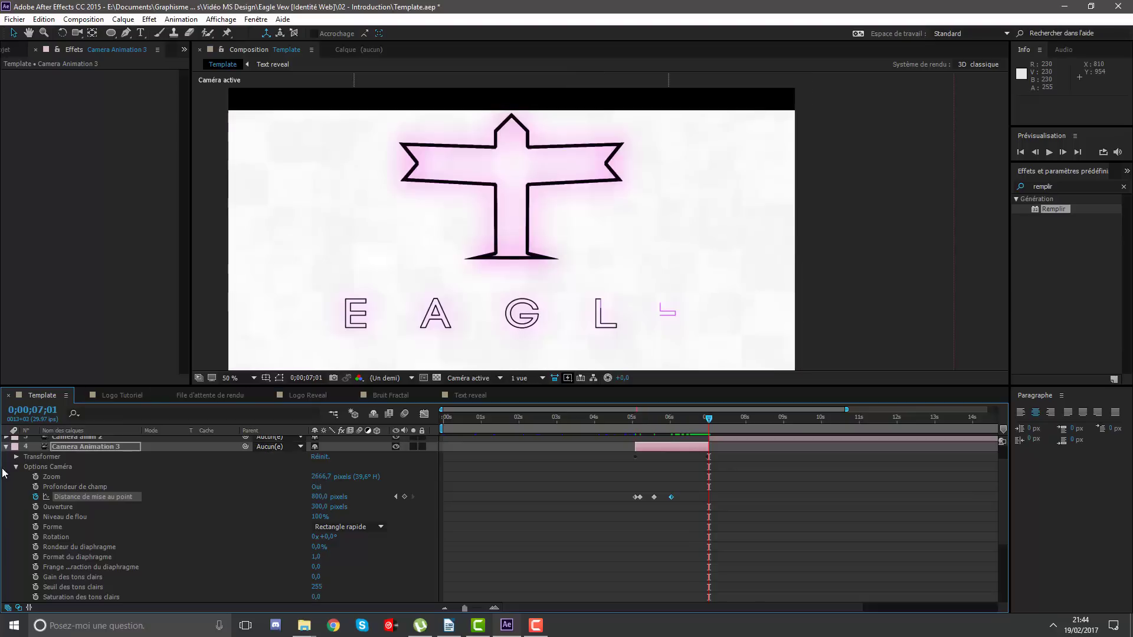
Collapse Camera Animation 3, fit the whole composition in the viewer and return near the animation's start.
click(6, 447)
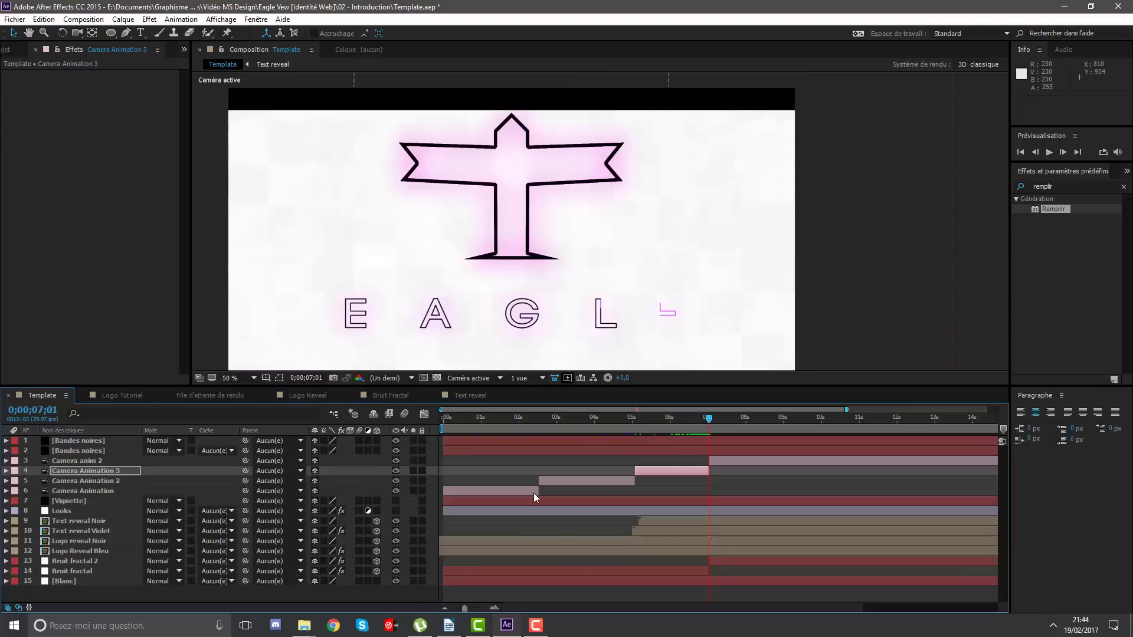
click(231, 378)
click(247, 406)
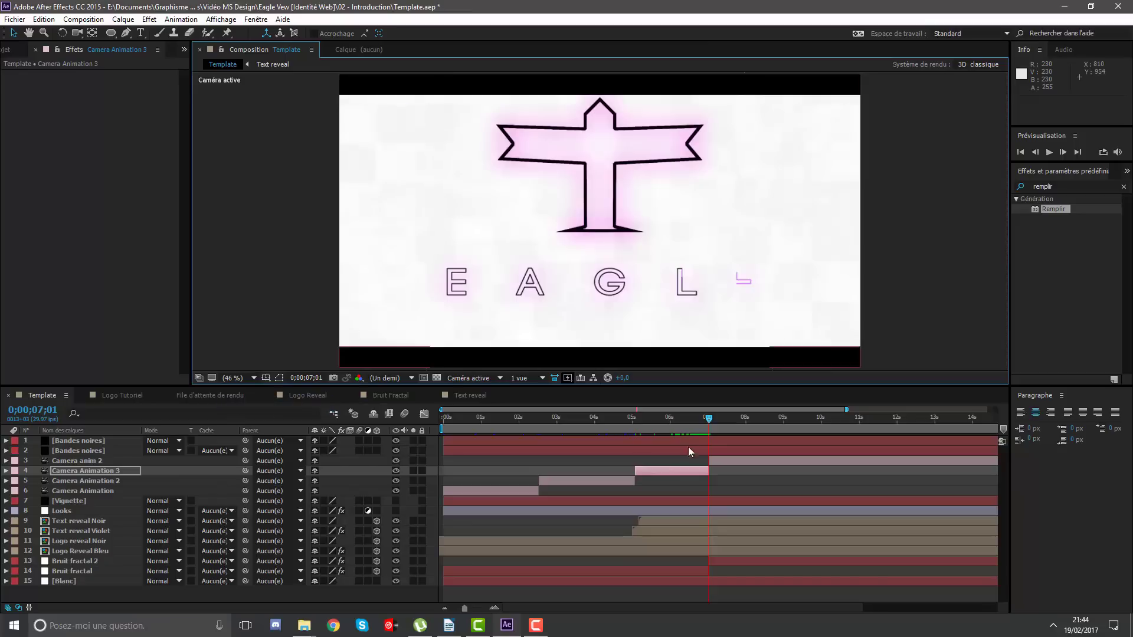
mouse_move(708, 420)
mouse_down()
mouse_move(674, 424)
mouse_move(723, 416)
mouse_move(446, 429)
mouse_move(471, 422)
mouse_up()
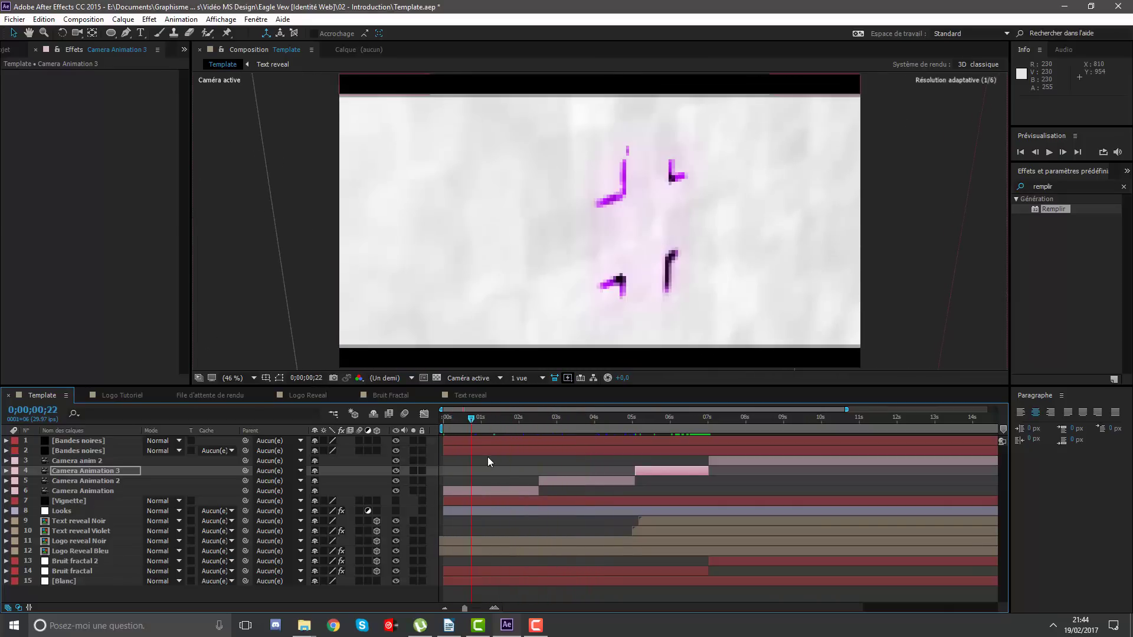
click(504, 472)
scroll(617, 198, up, 1)
scroll(617, 198, up, 1)
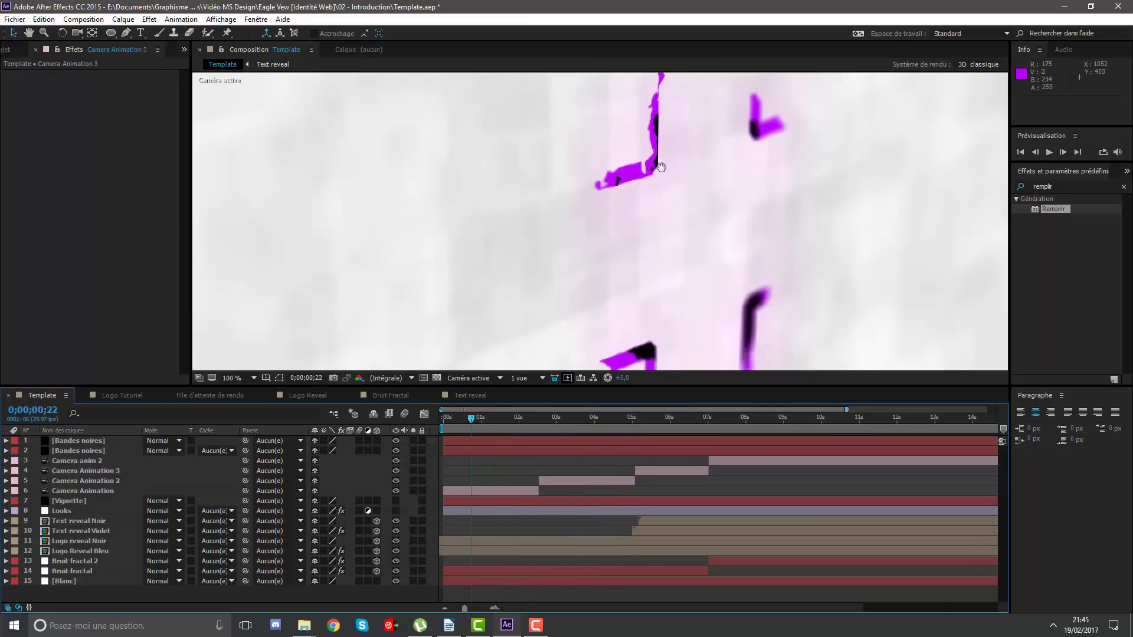
scroll(628, 215, up, 1)
scroll(628, 215, up, 1)
scroll(632, 198, down, 1)
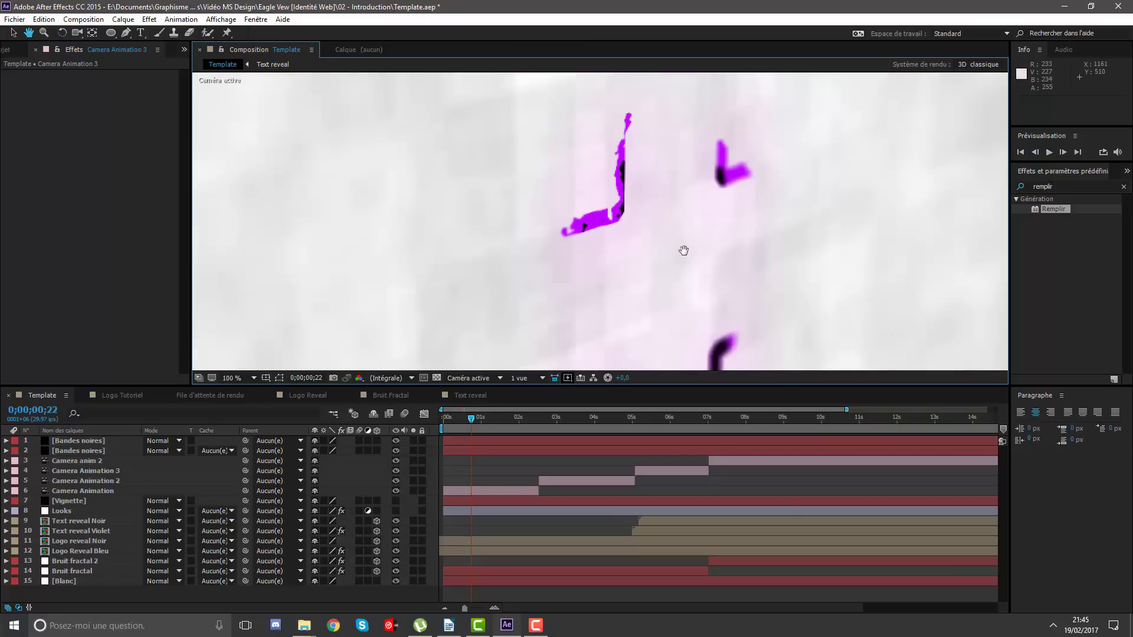
scroll(667, 265, down, 2)
scroll(608, 249, up, 2)
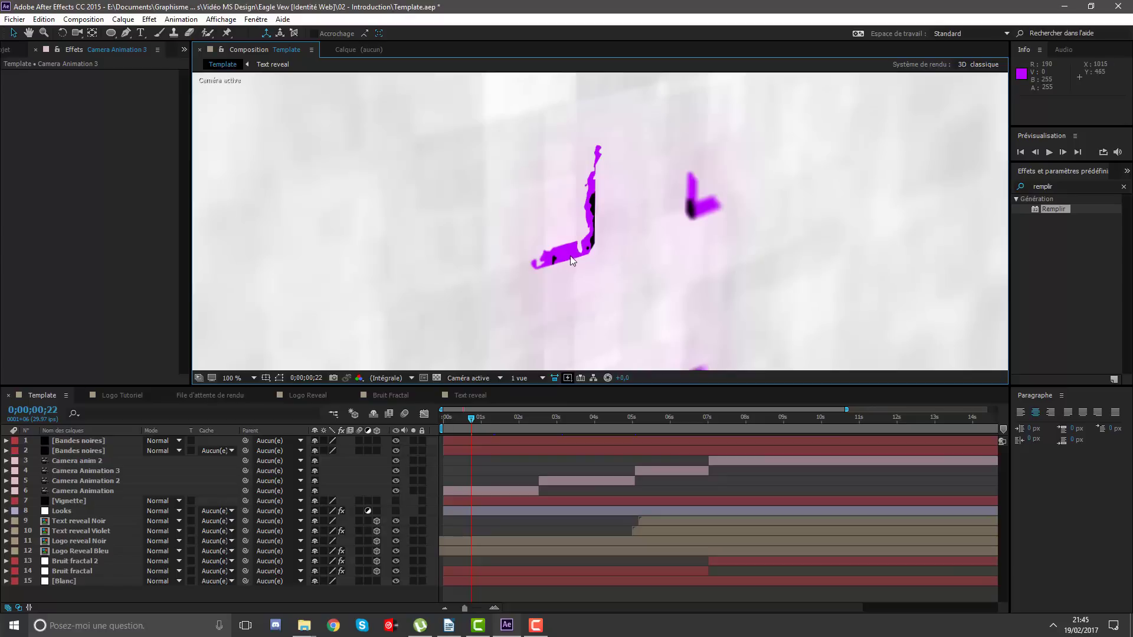
Select the Logo reveal Noir and Bleu layers and open the Logo Reveal precomp.
click(69, 543)
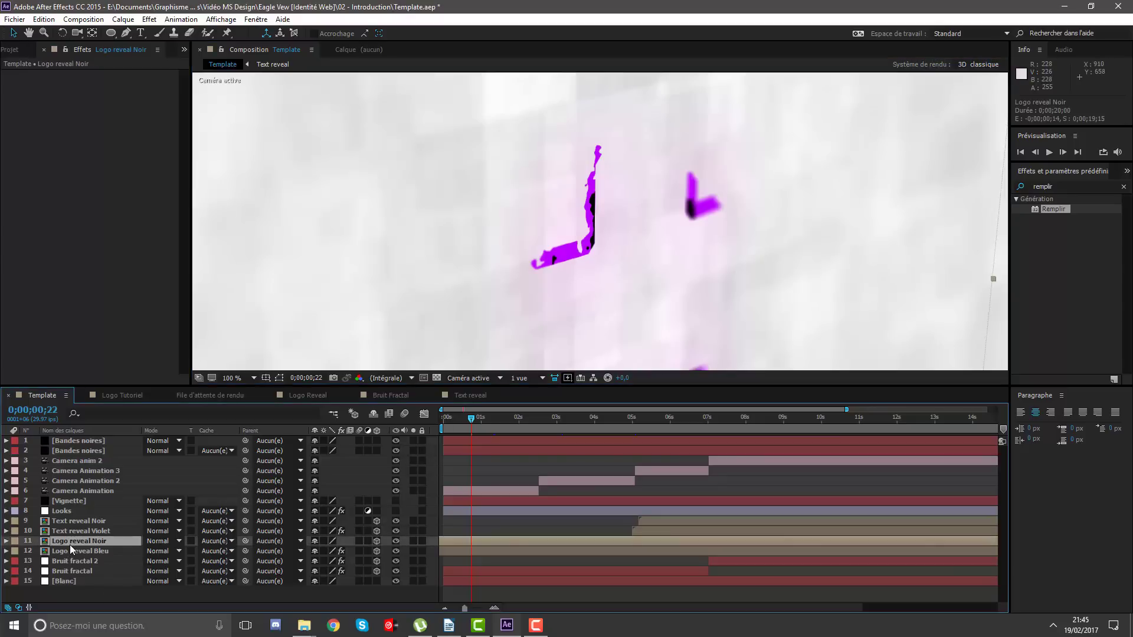
click(83, 551)
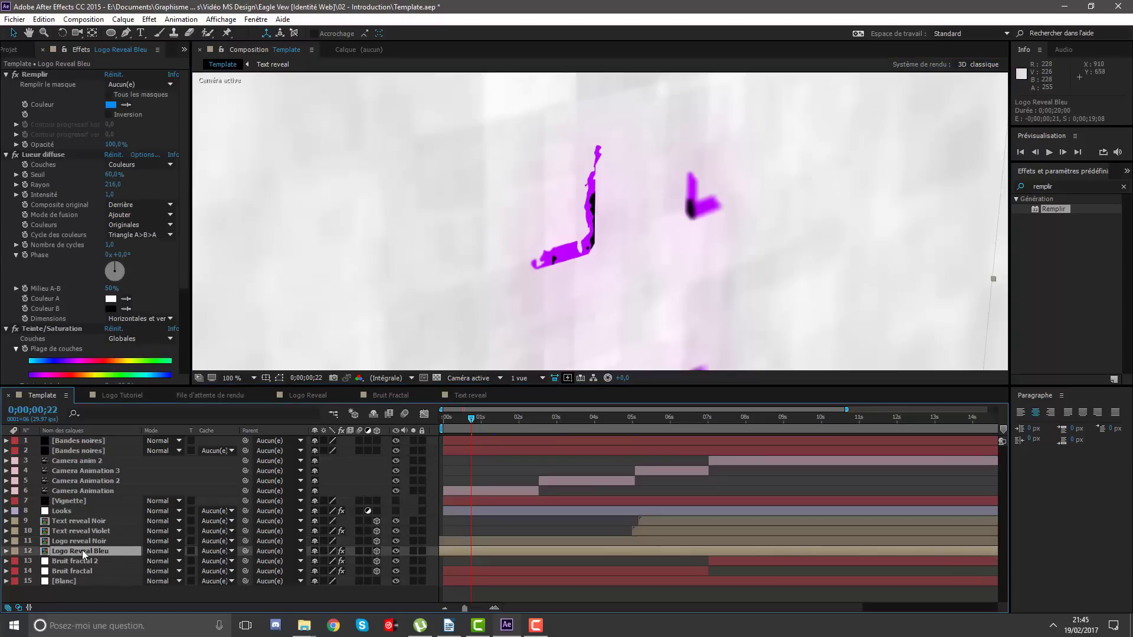
double_click(82, 550)
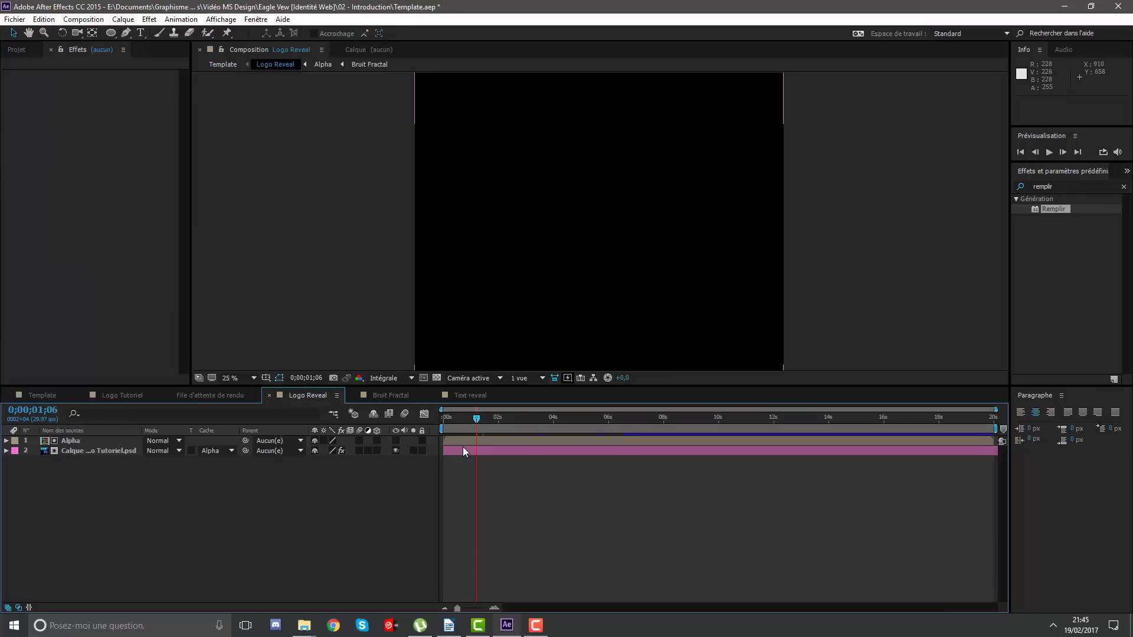
Open the Alpha precomp and select the Tache layer.
click(464, 443)
click(80, 451)
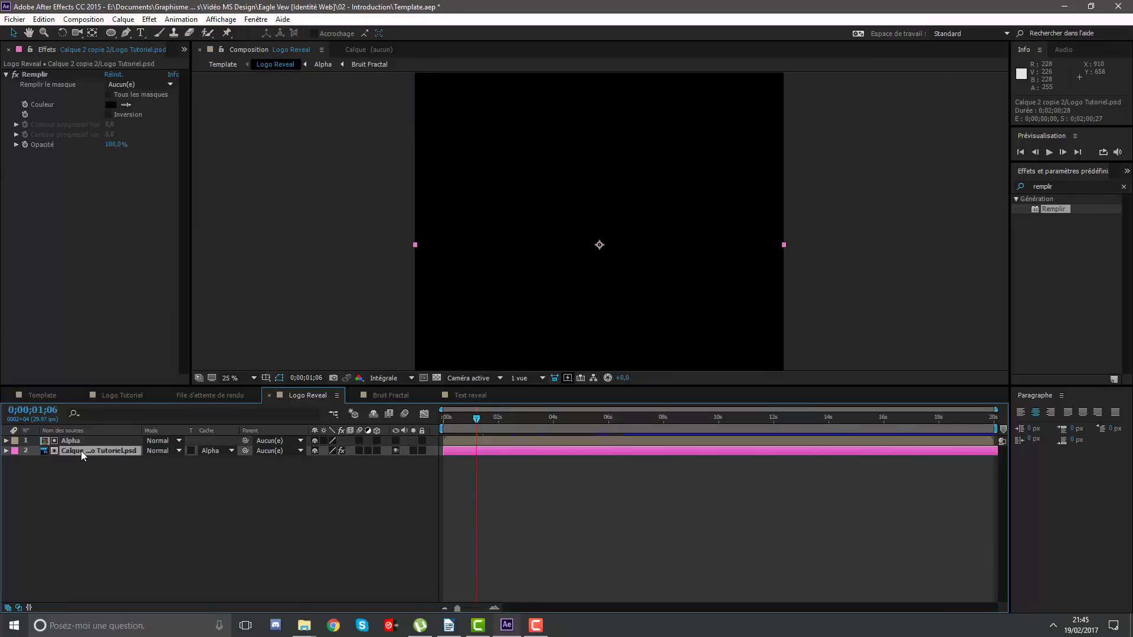
double_click(84, 442)
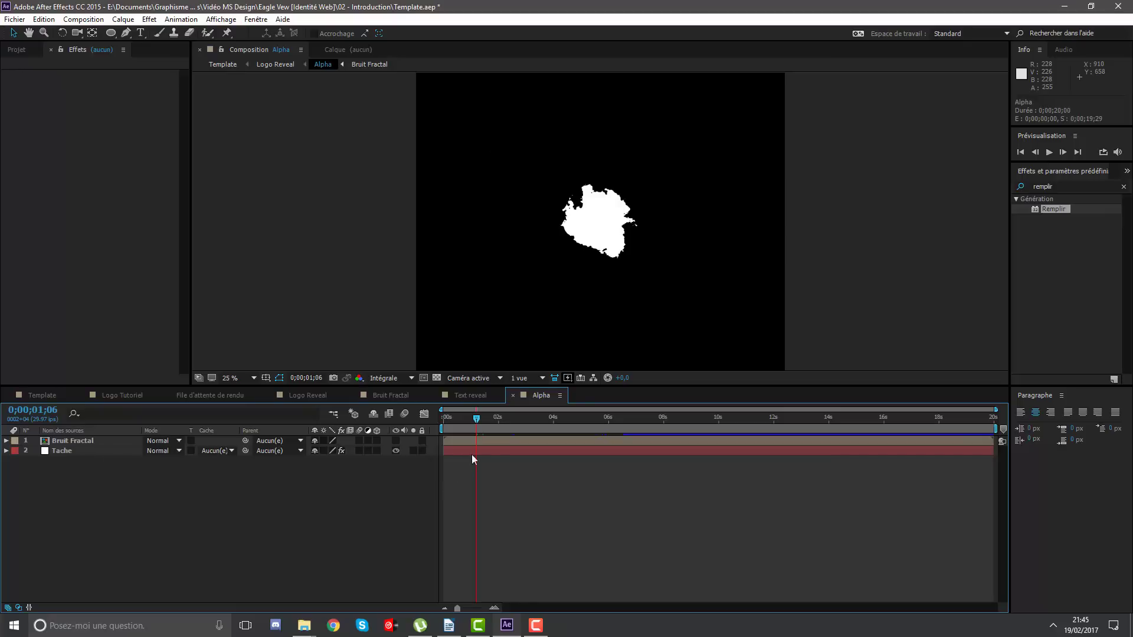
scroll(537, 228, up, 1)
click(99, 441)
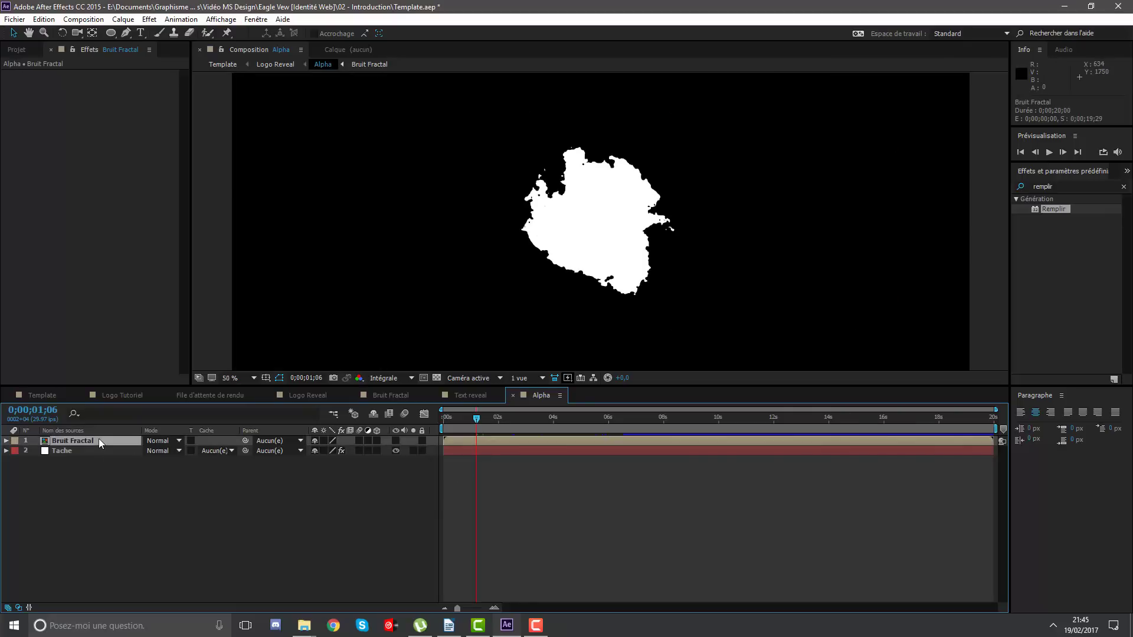
click(99, 452)
Set Tache's Dispersion Horizontale maxi and Verticale maxi both to 210.
click(118, 105)
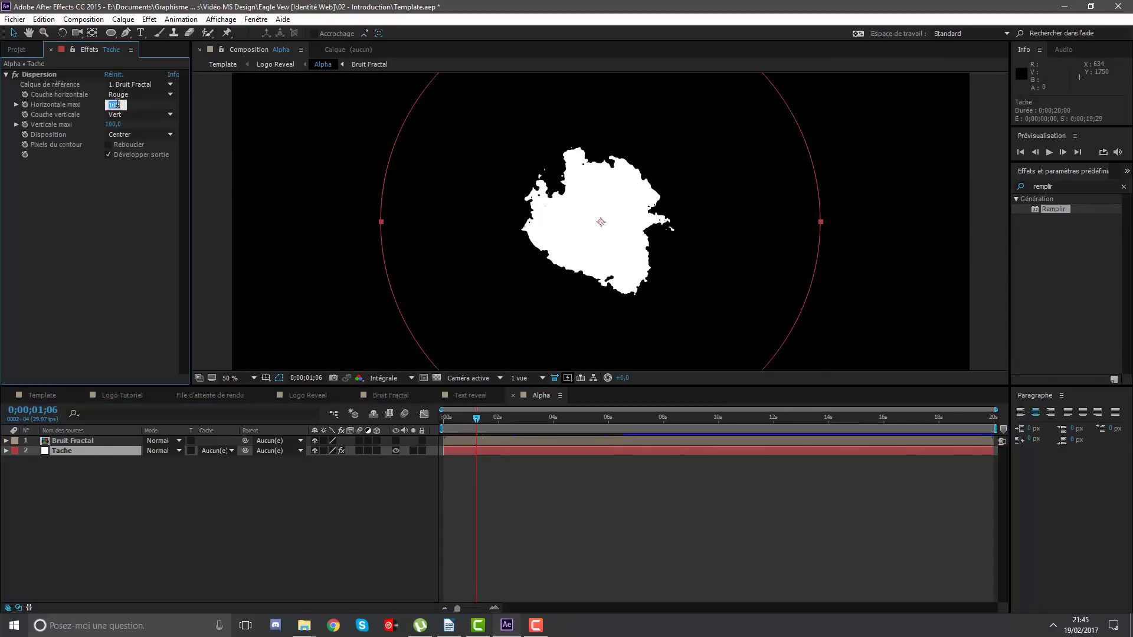
key(Return)
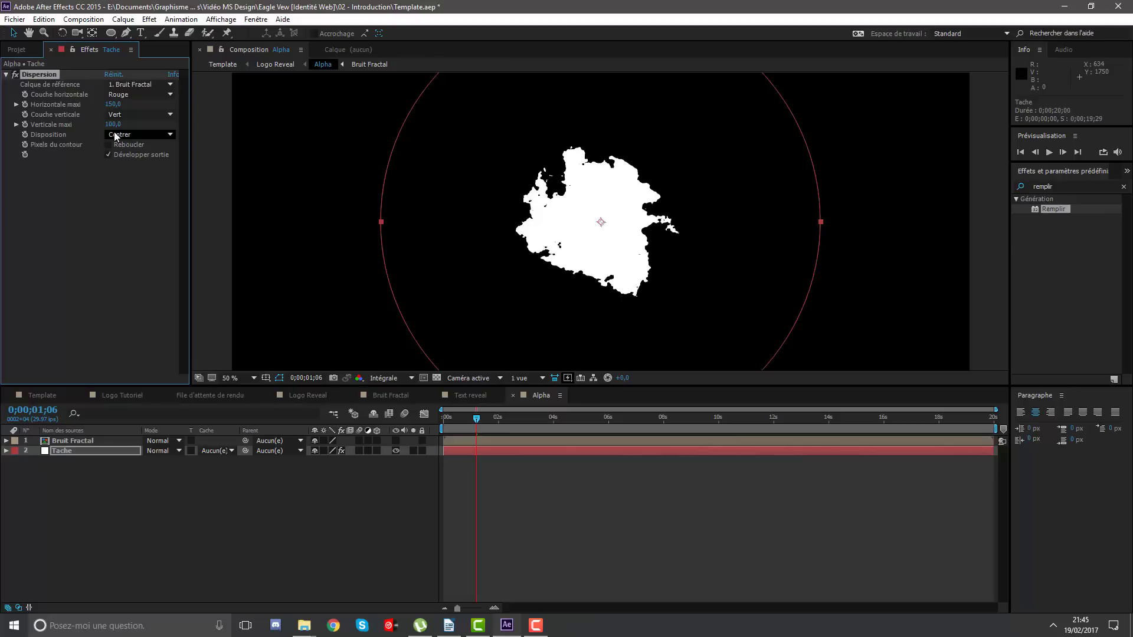
click(111, 125)
text(0)
key(Return)
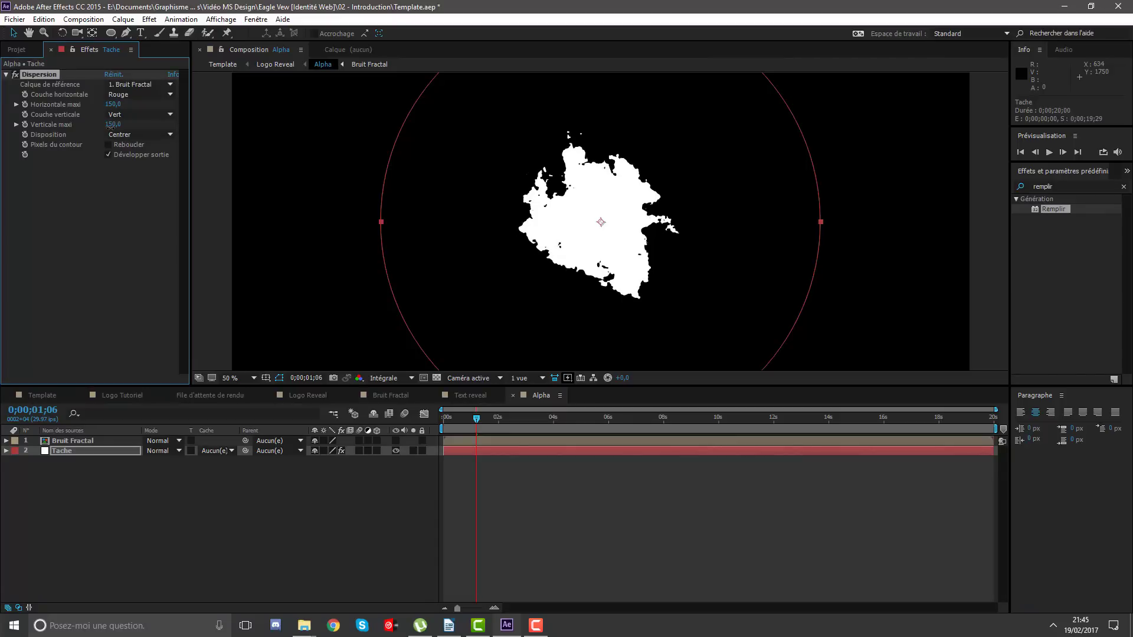
drag(113, 104, 156, 96)
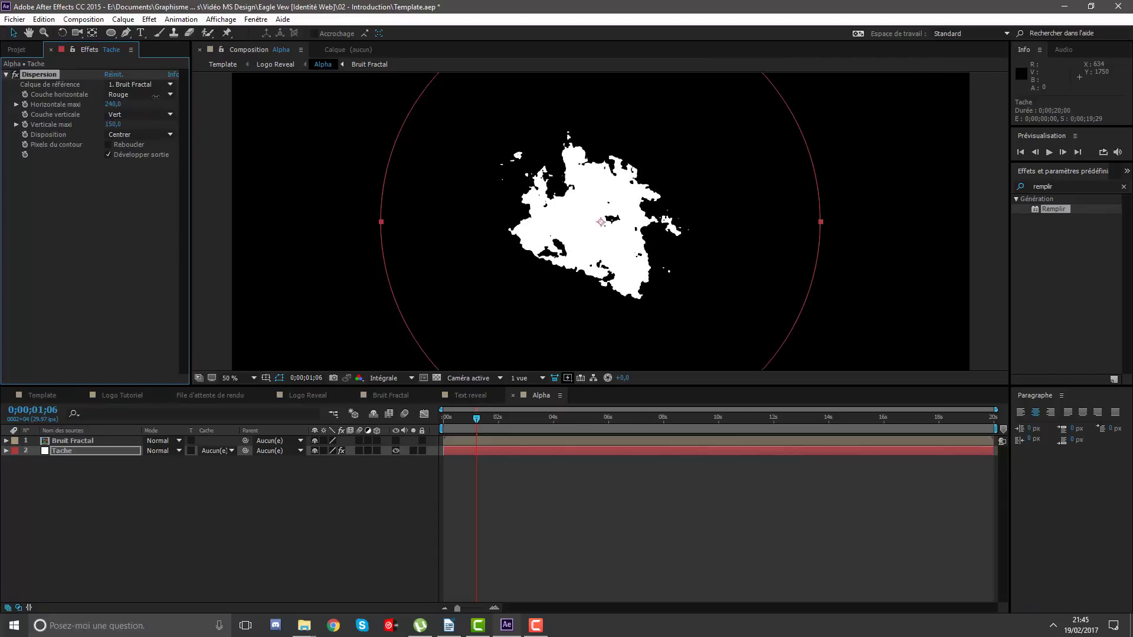
click(110, 105)
key(Tab)
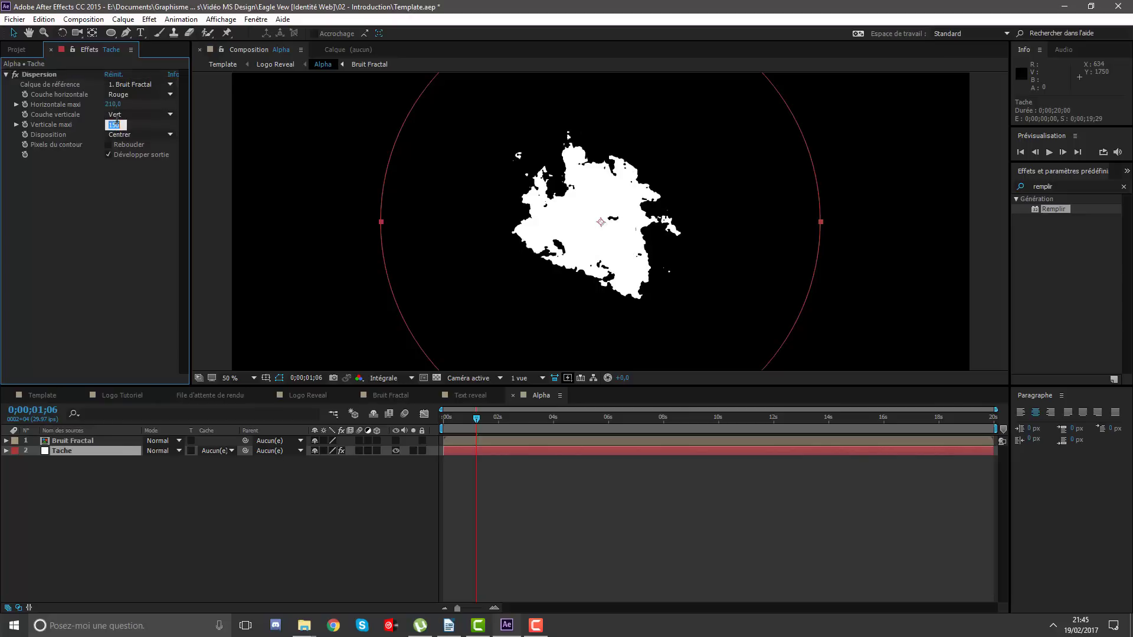
text(210)
key(Return)
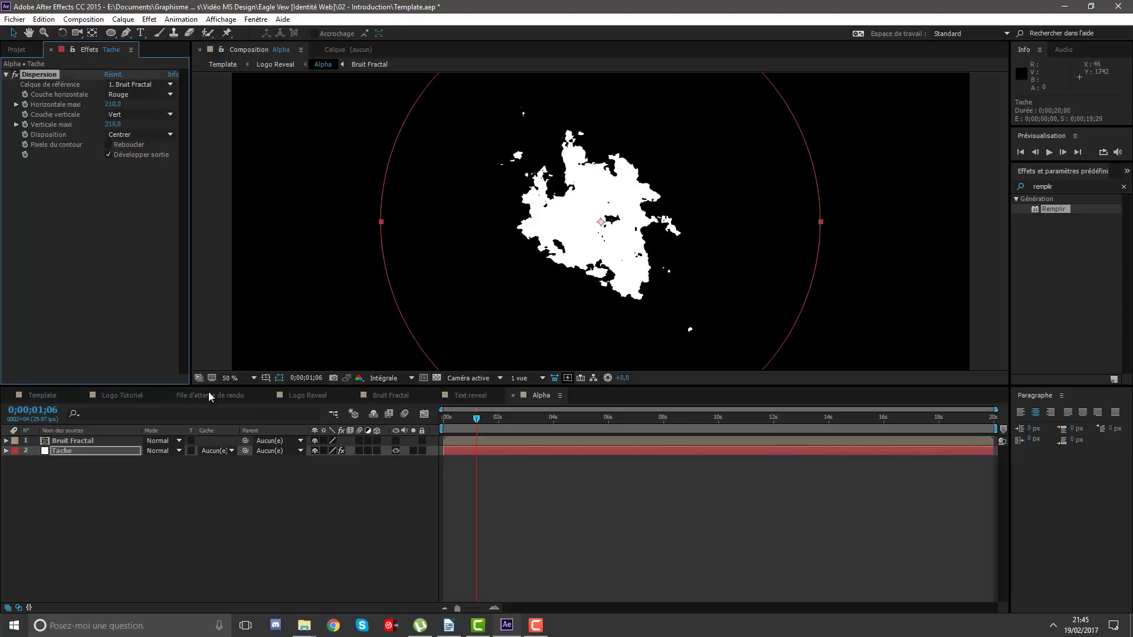
Return to the Template comp, zoom out to the full frame and scrub through the dispersed logo reveal.
click(59, 396)
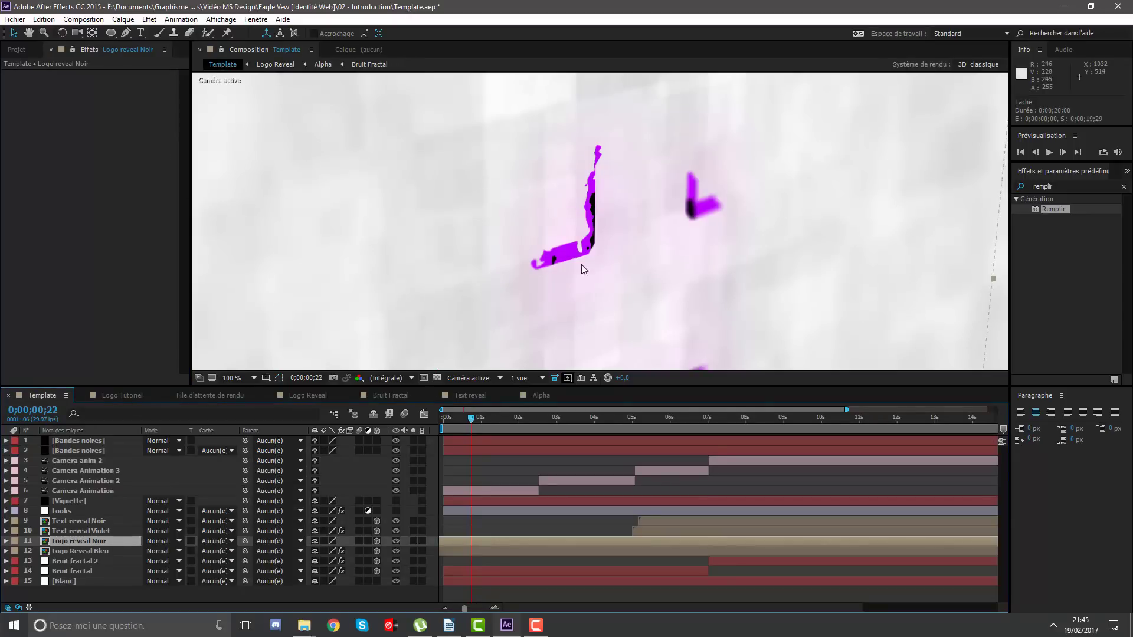
key(comma)
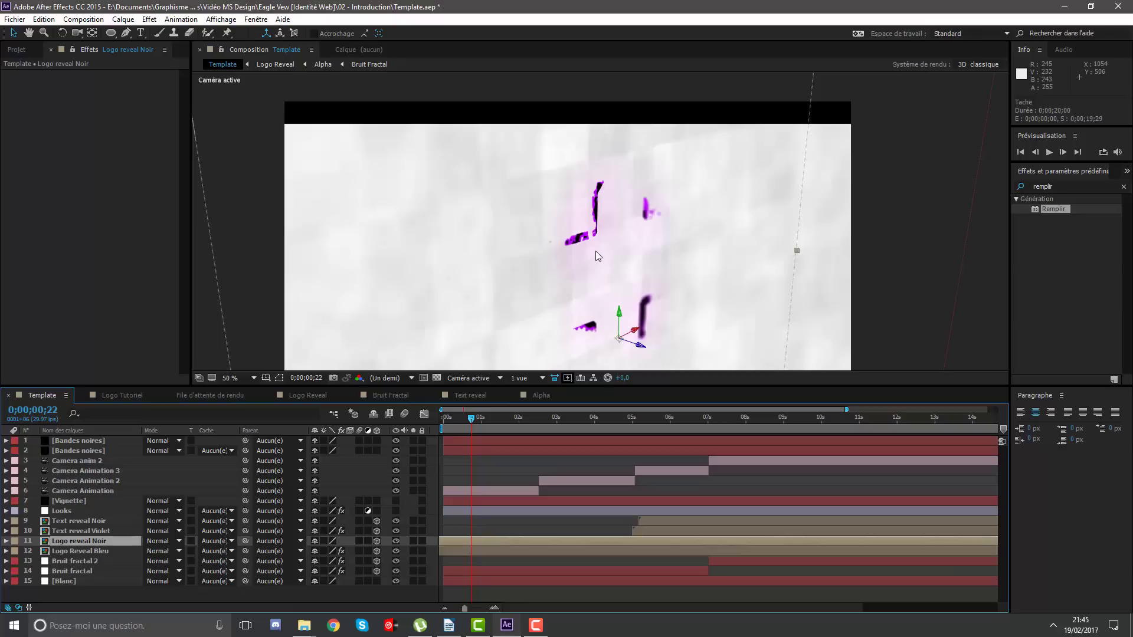
key(space)
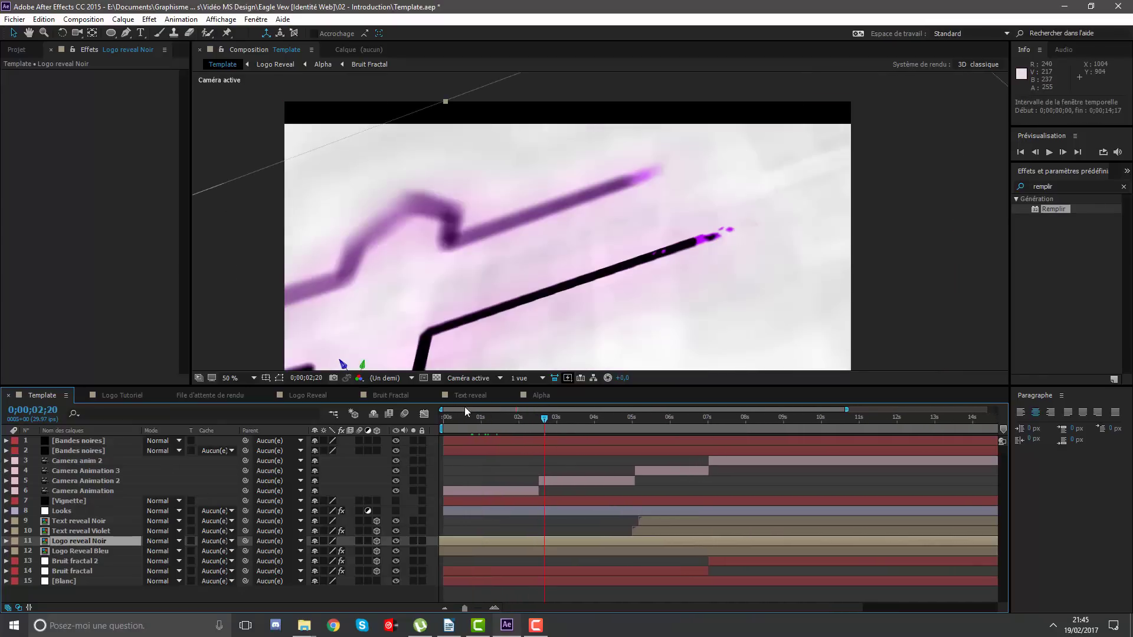
mouse_move(559, 422)
mouse_down()
mouse_move(523, 422)
mouse_move(578, 421)
mouse_up()
click(236, 378)
Fit the composition in the viewer and open the Ressources folder in Explorer.
click(248, 401)
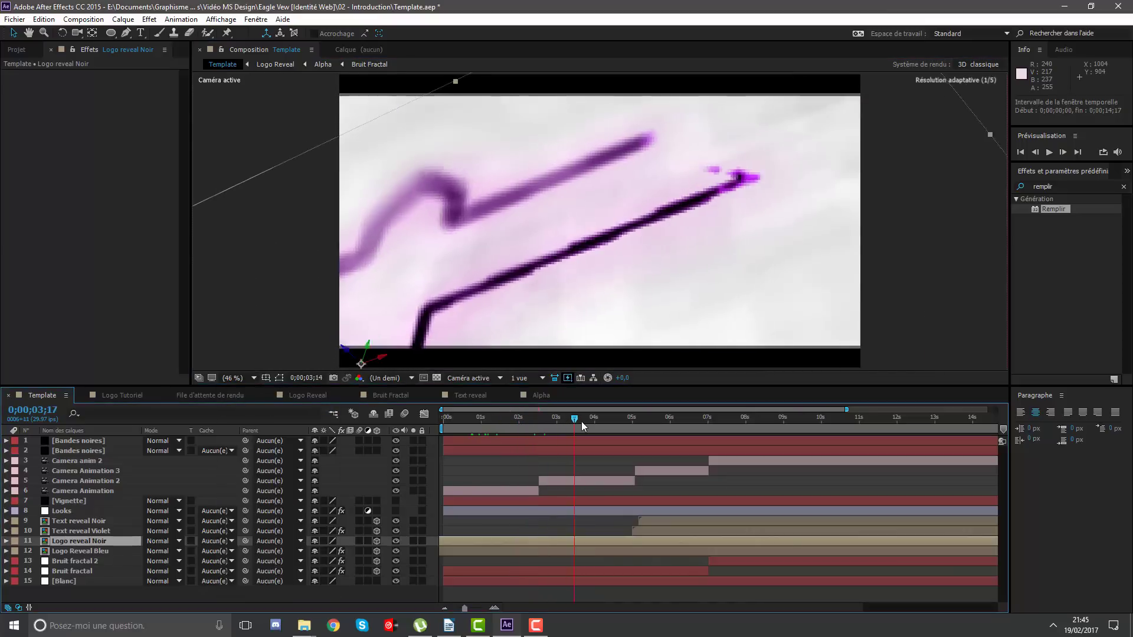
click(304, 625)
click(266, 575)
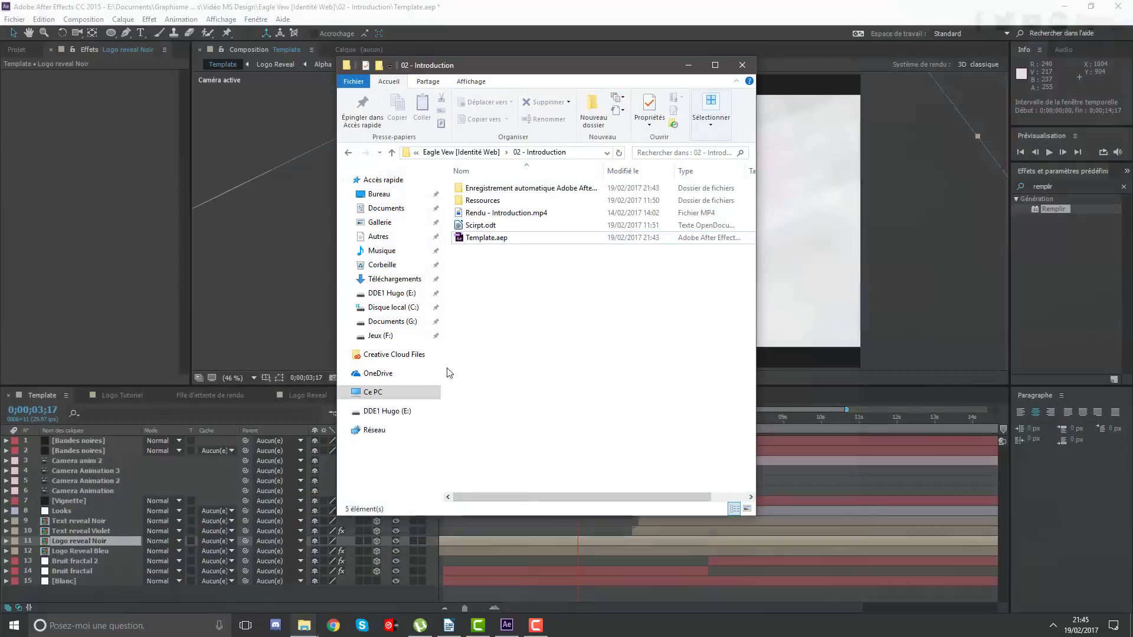
double_click(476, 201)
mouse_move(513, 190)
mouse_down()
mouse_move(560, 543)
mouse_move(123, 223)
mouse_up()
Import Audio Effects.m4a from the Ressources folder into the Project panel.
click(16, 51)
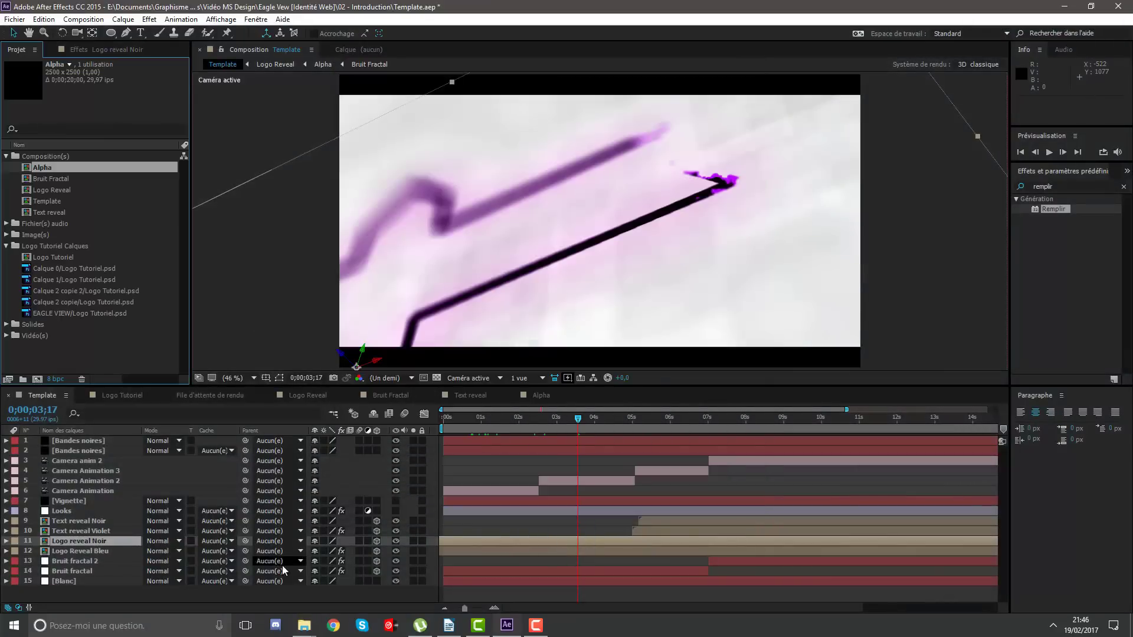
mouse_move(304, 626)
click(266, 575)
drag(495, 189, 9, 230)
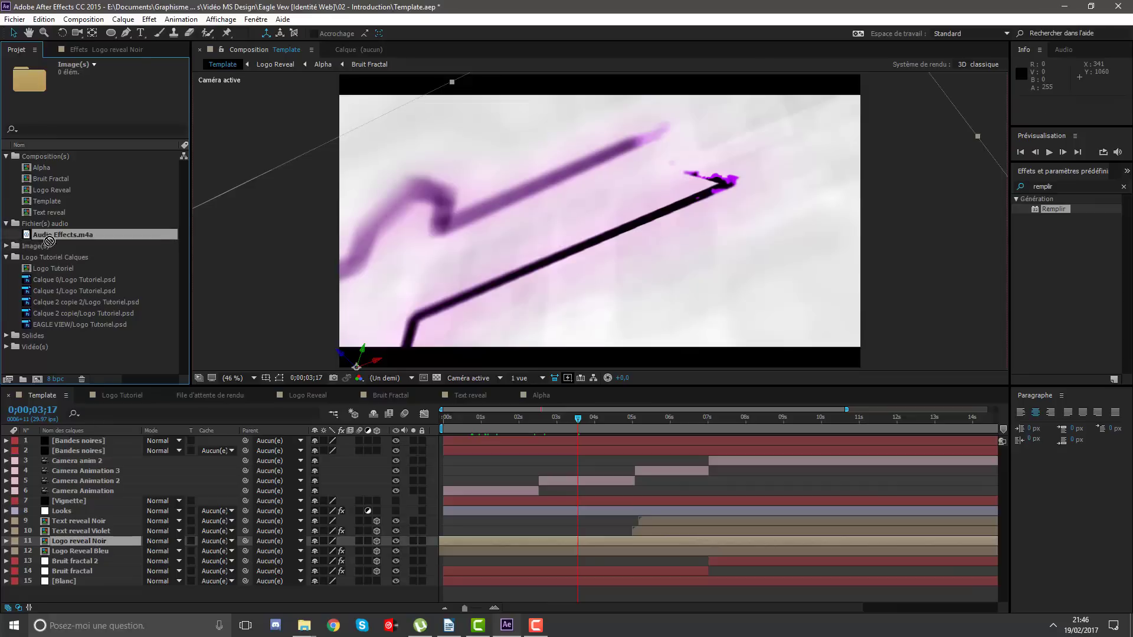
Place Audio Effects.m4a as the top Template layer and preview it from the start.
drag(50, 235, 411, 443)
key(Home)
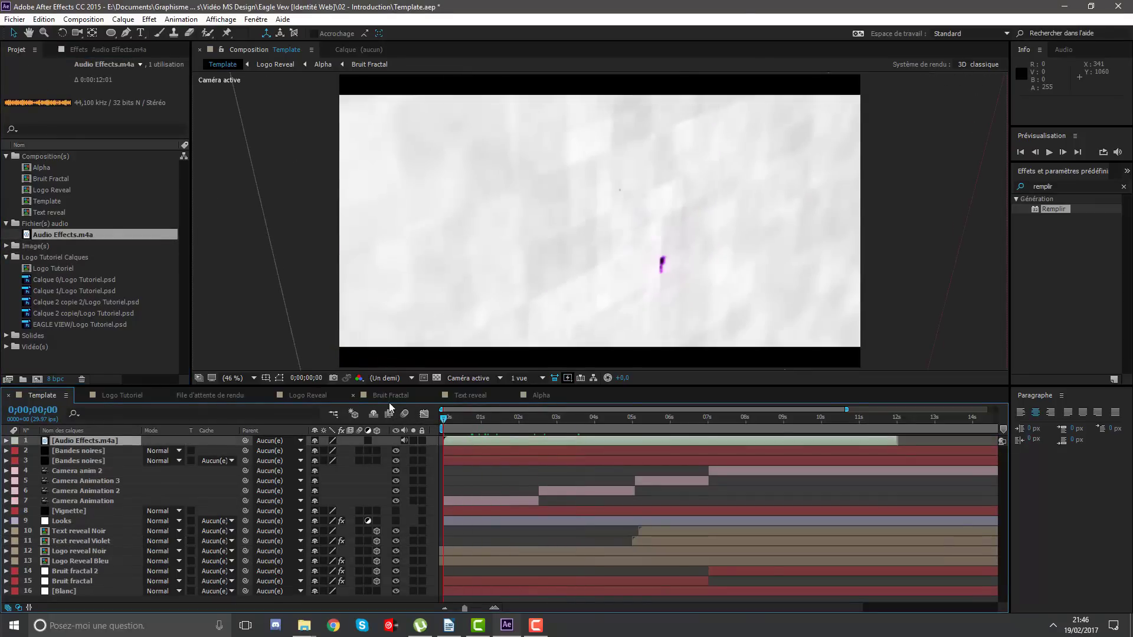
key(space)
key(space)
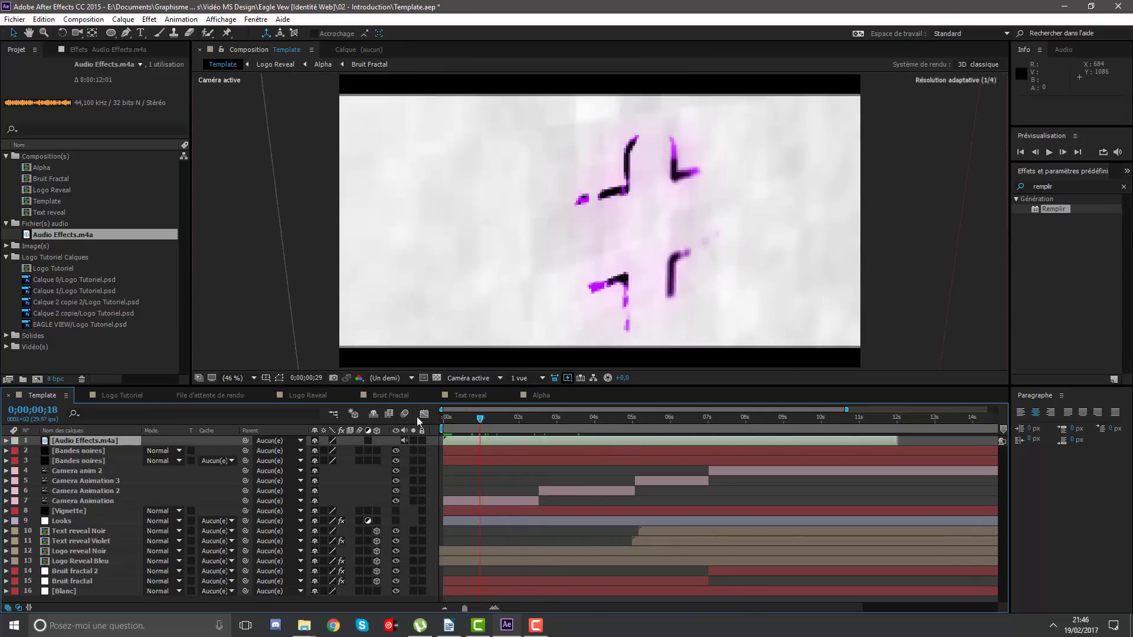
key(space)
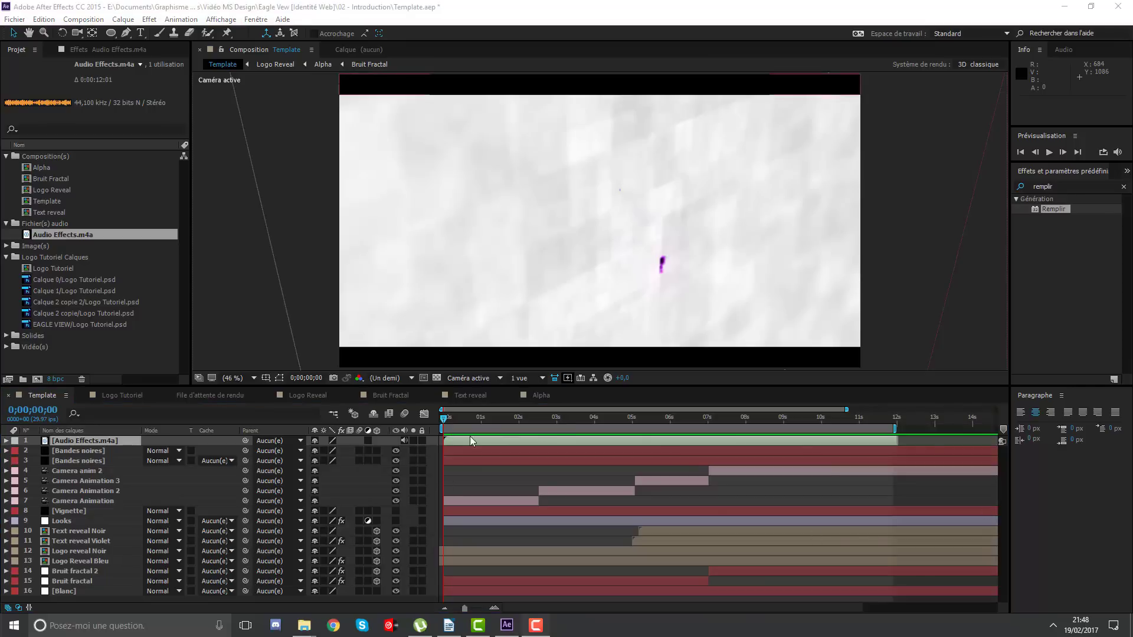
click(466, 439)
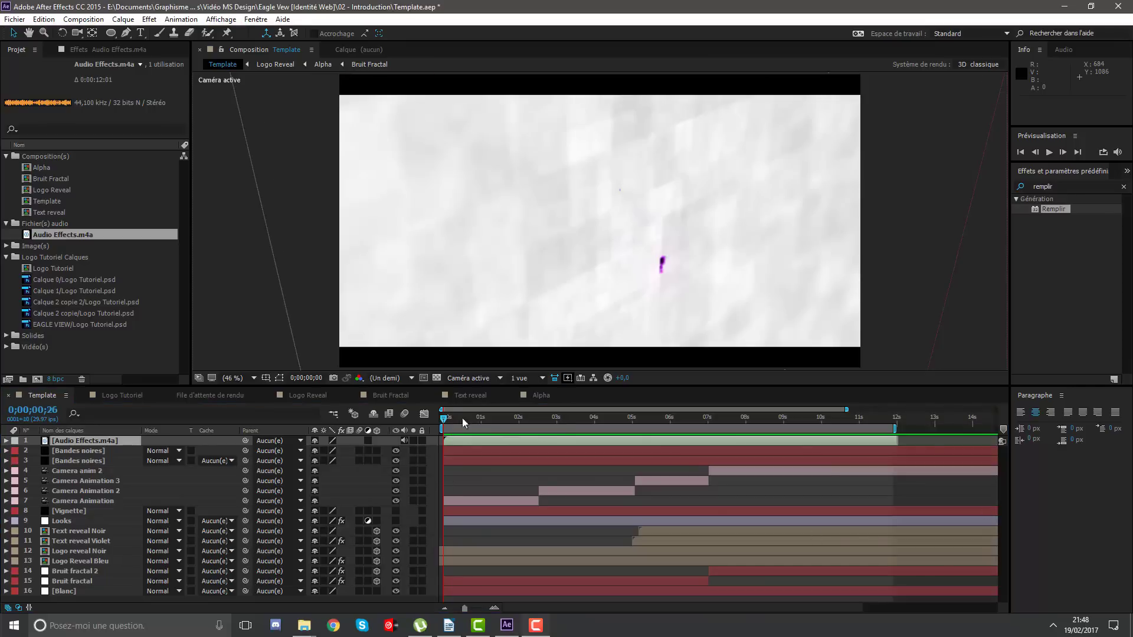
key(space)
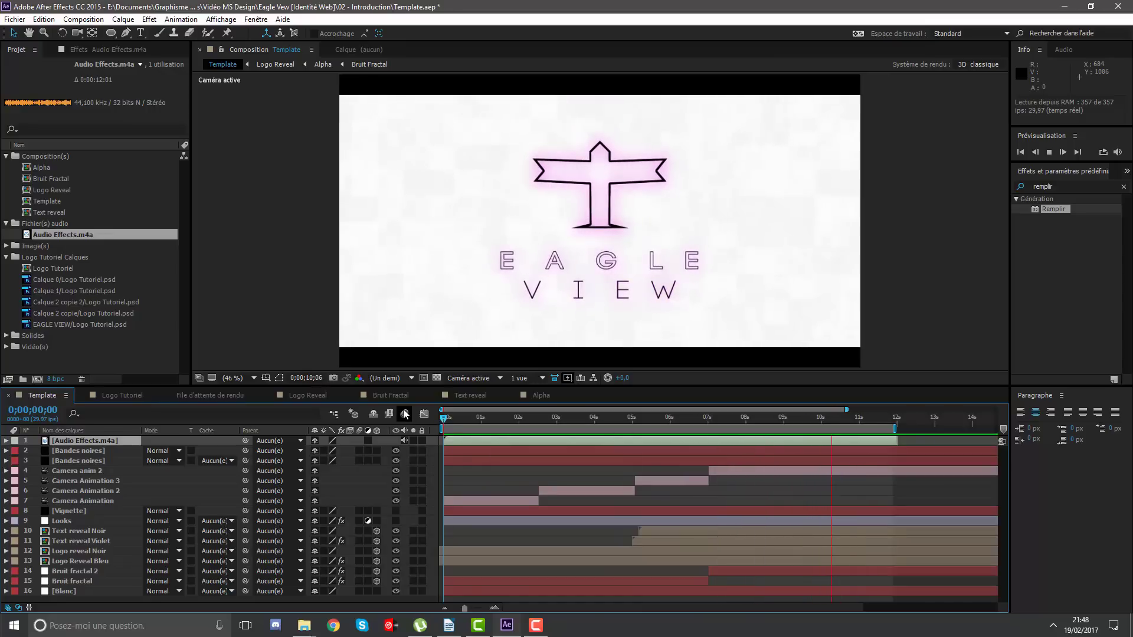
drag(586, 418, 483, 418)
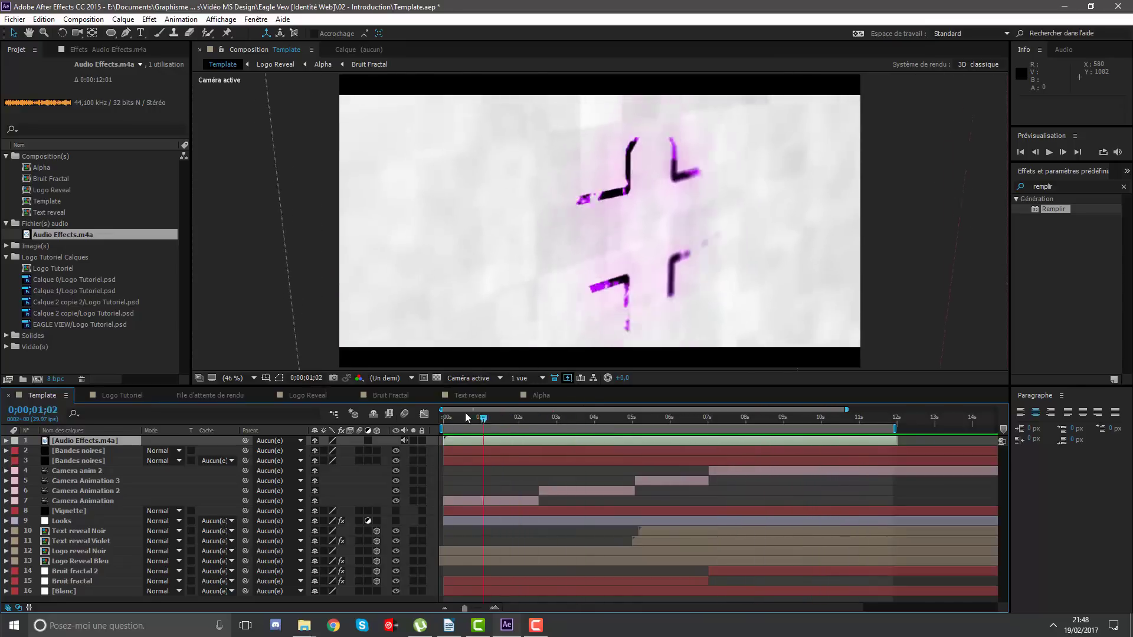
key(space)
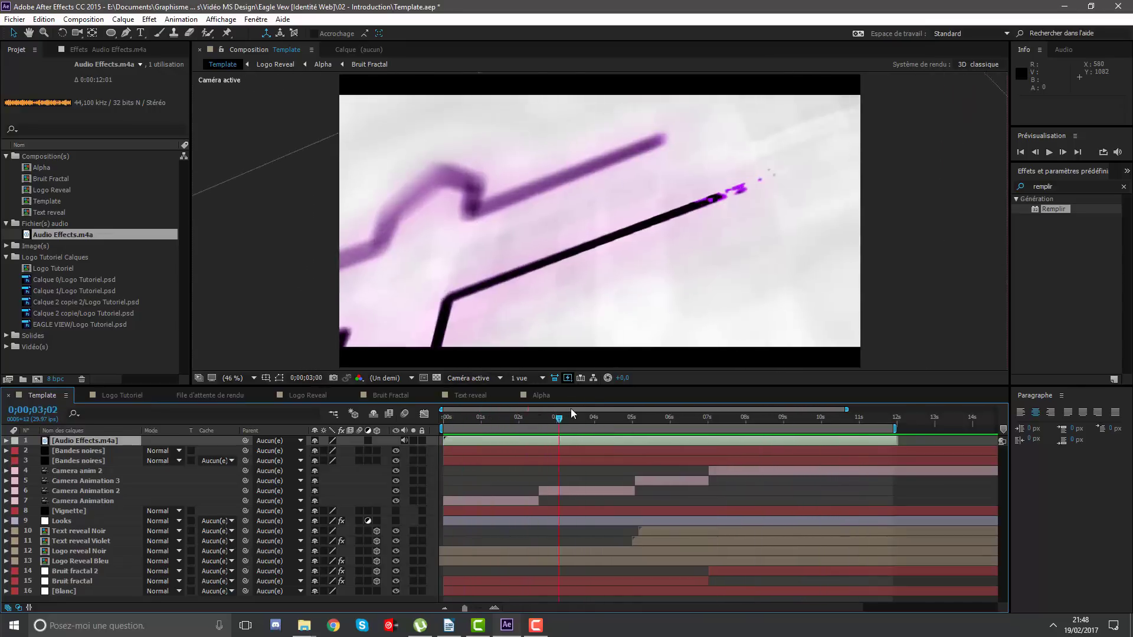
mouse_move(571, 413)
mouse_down()
mouse_move(709, 403)
mouse_move(570, 410)
mouse_move(578, 431)
mouse_up()
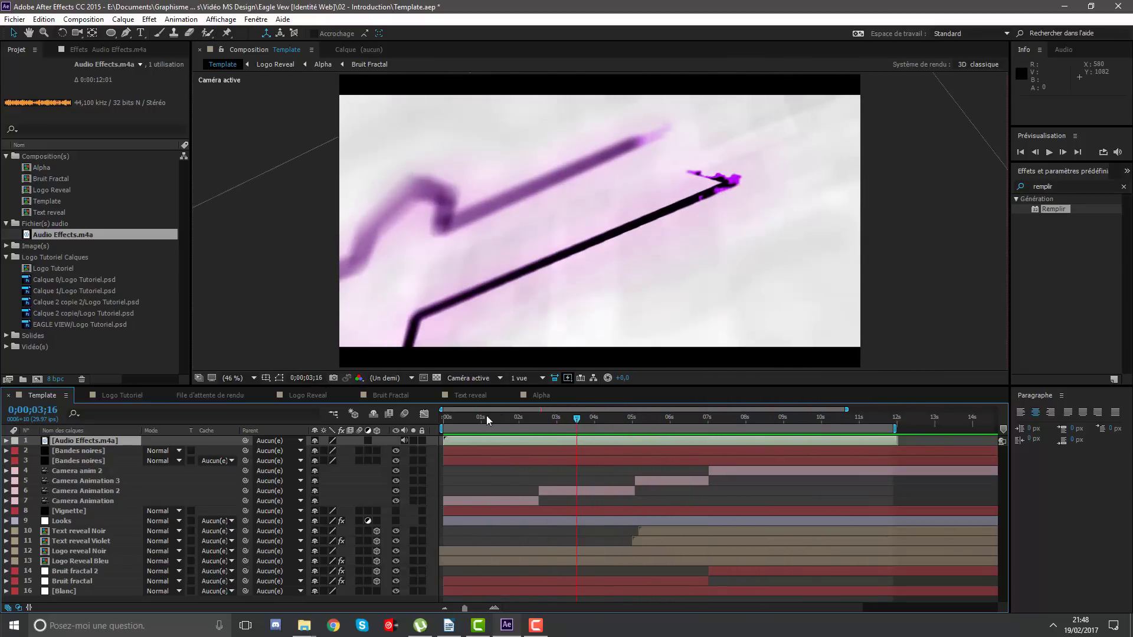
click(68, 523)
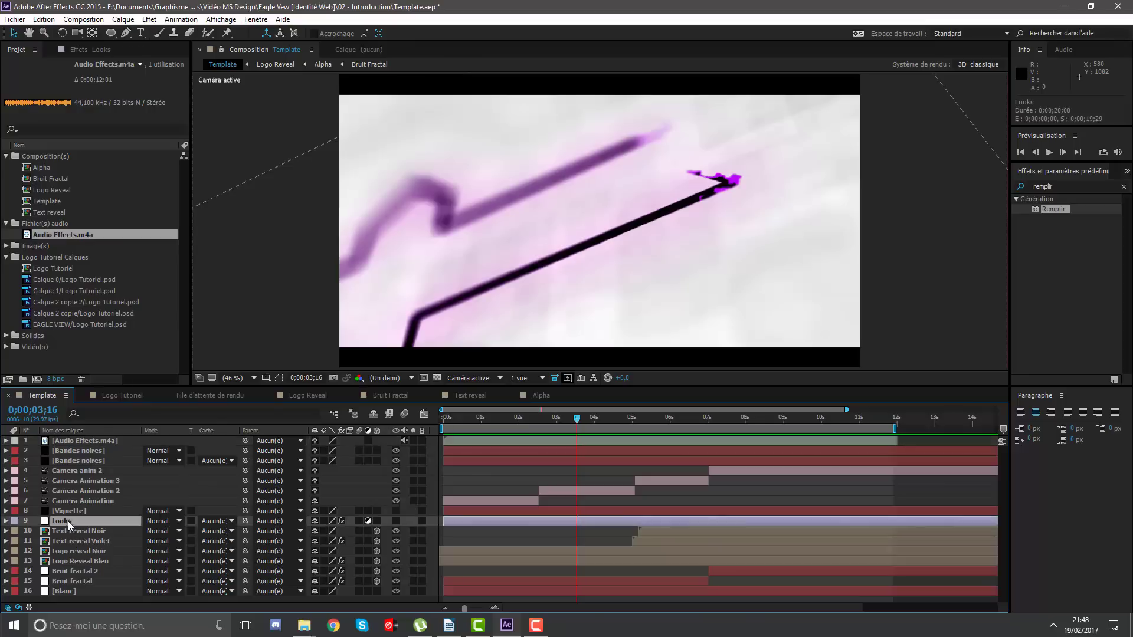
click(395, 521)
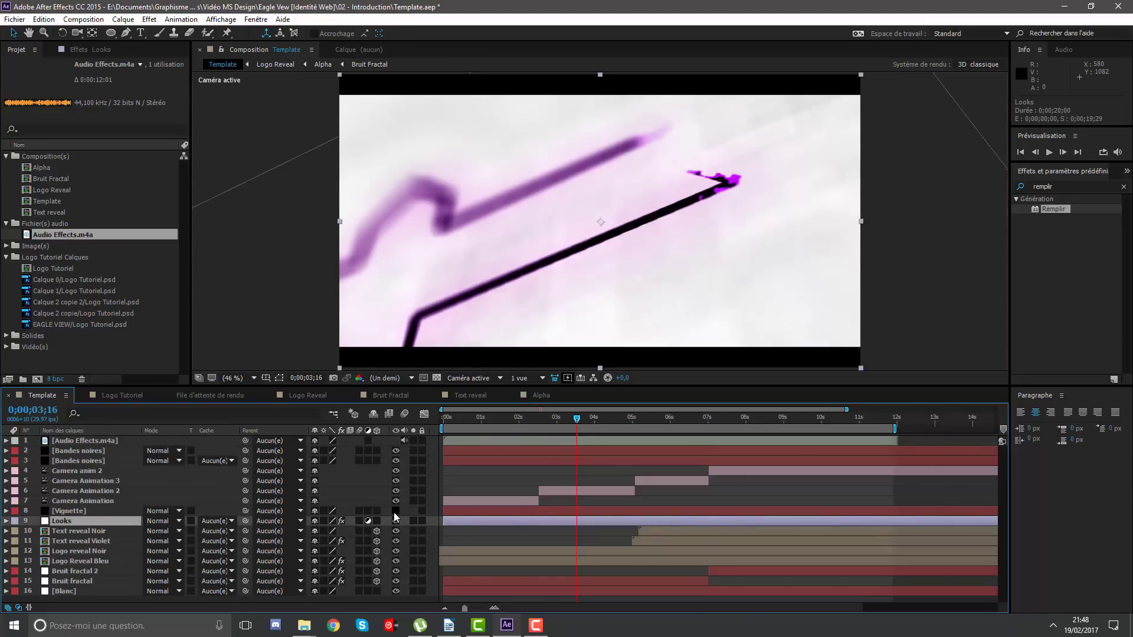
click(395, 511)
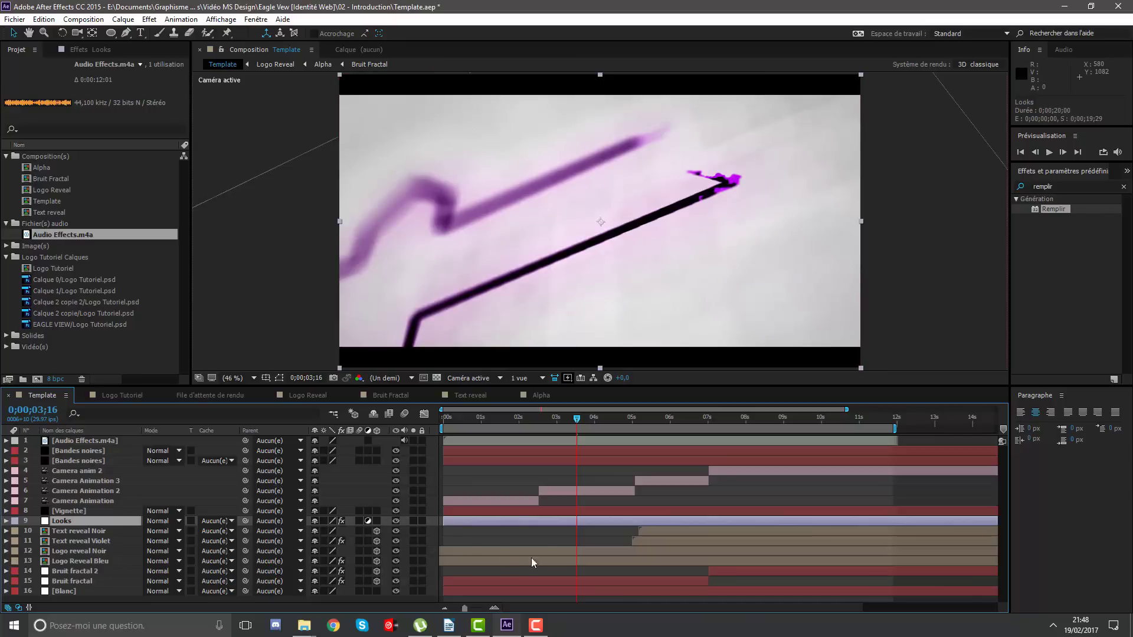
click(397, 512)
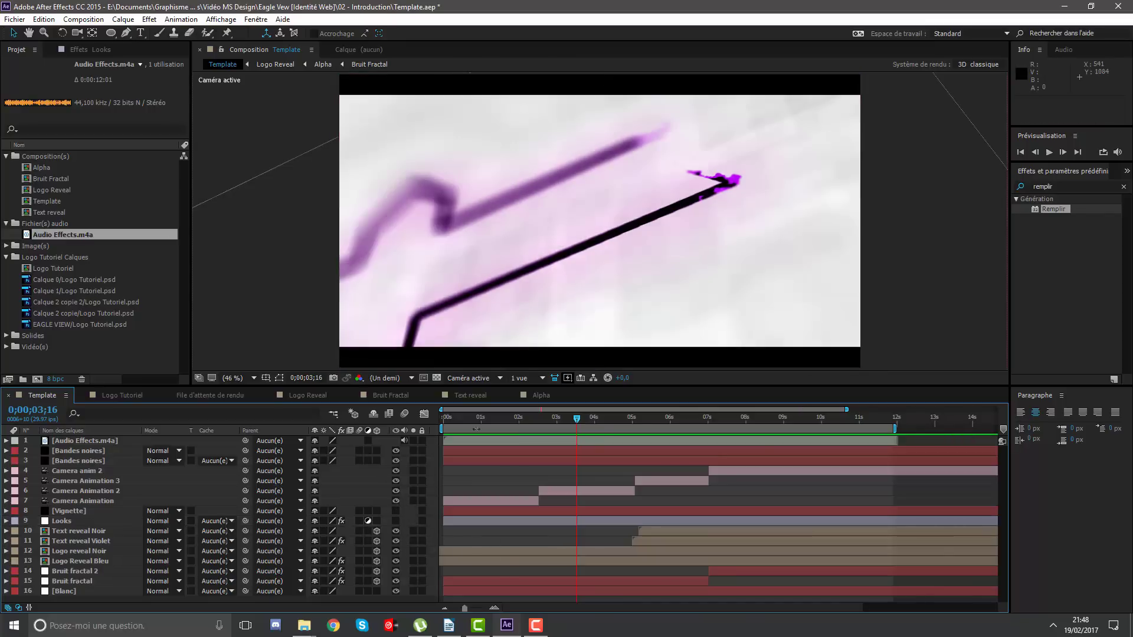
Create a new solid named Partiular atop Template and call up its effect menu.
click(123, 20)
mouse_move(342, 33)
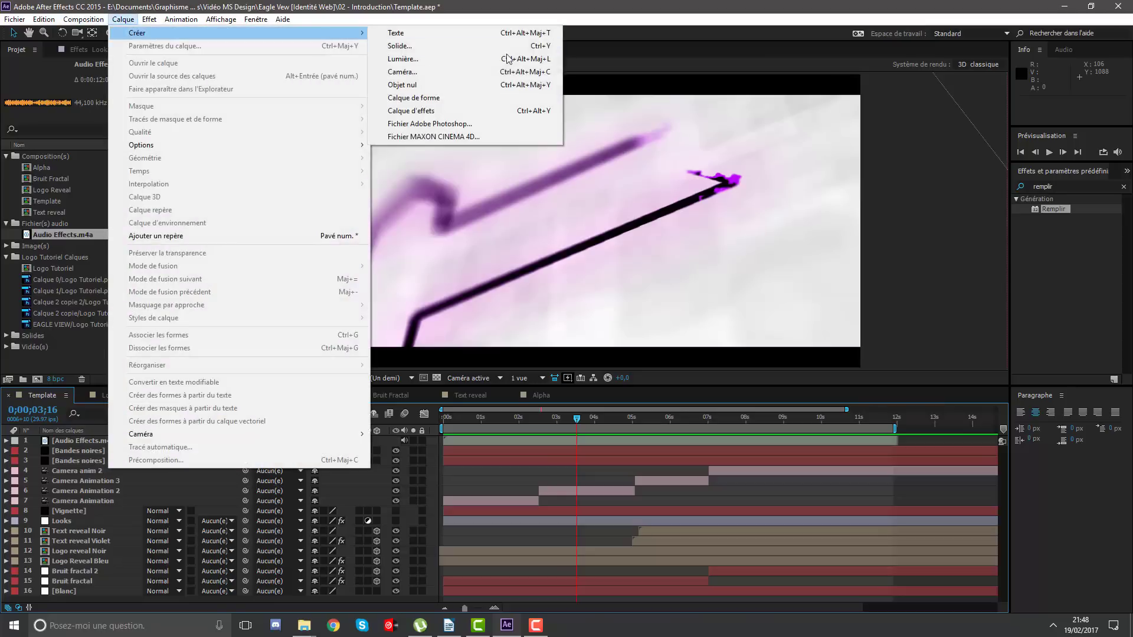
click(431, 47)
text(Partu)
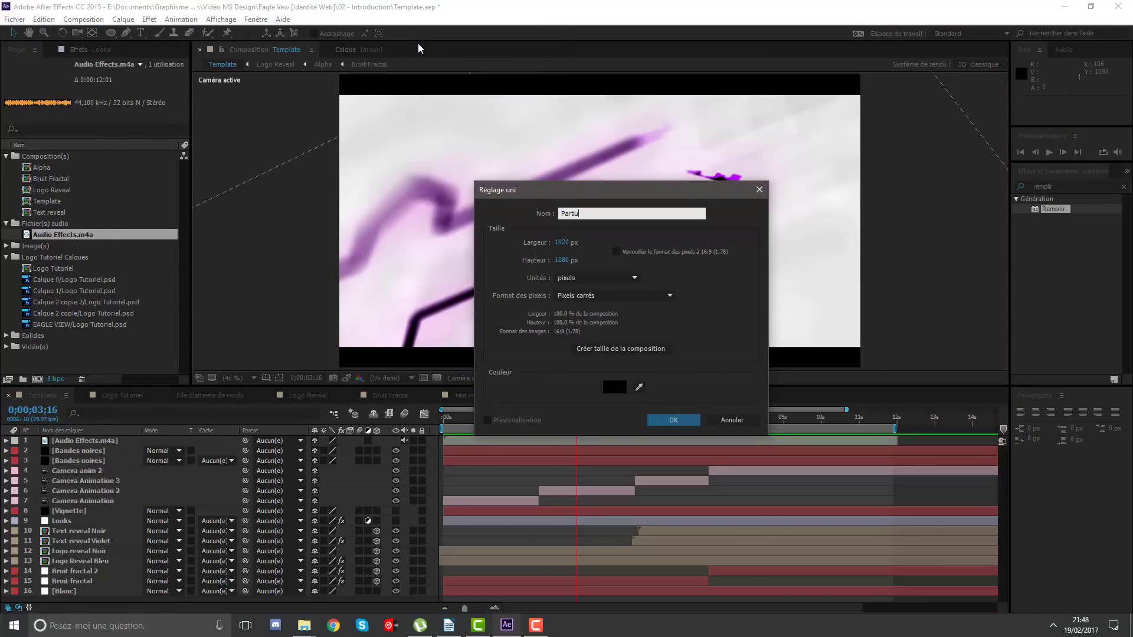
text(lar)
key(Return)
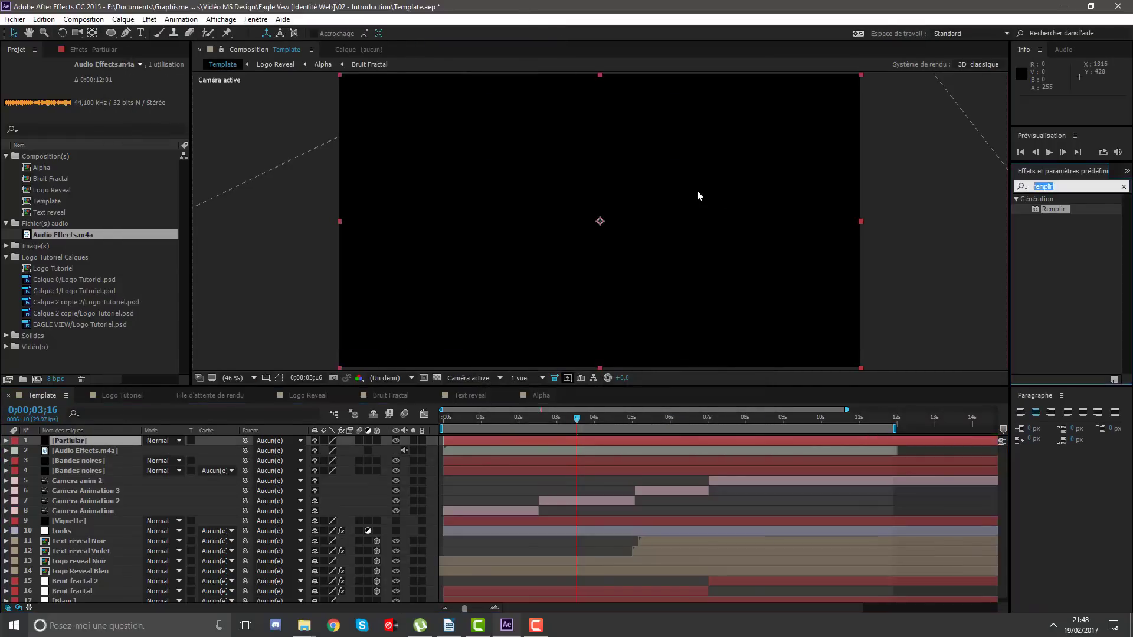
text(trapc)
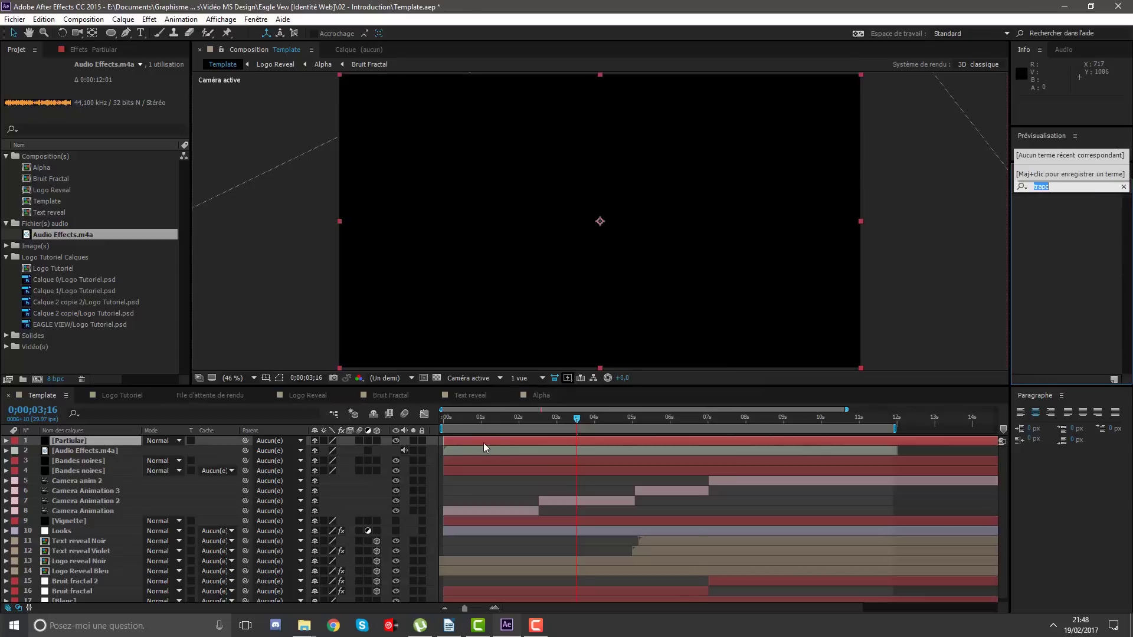
right_click(484, 444)
Apply Trapcode Particular to the Partiular solid and solo the layer.
mouse_move(511, 316)
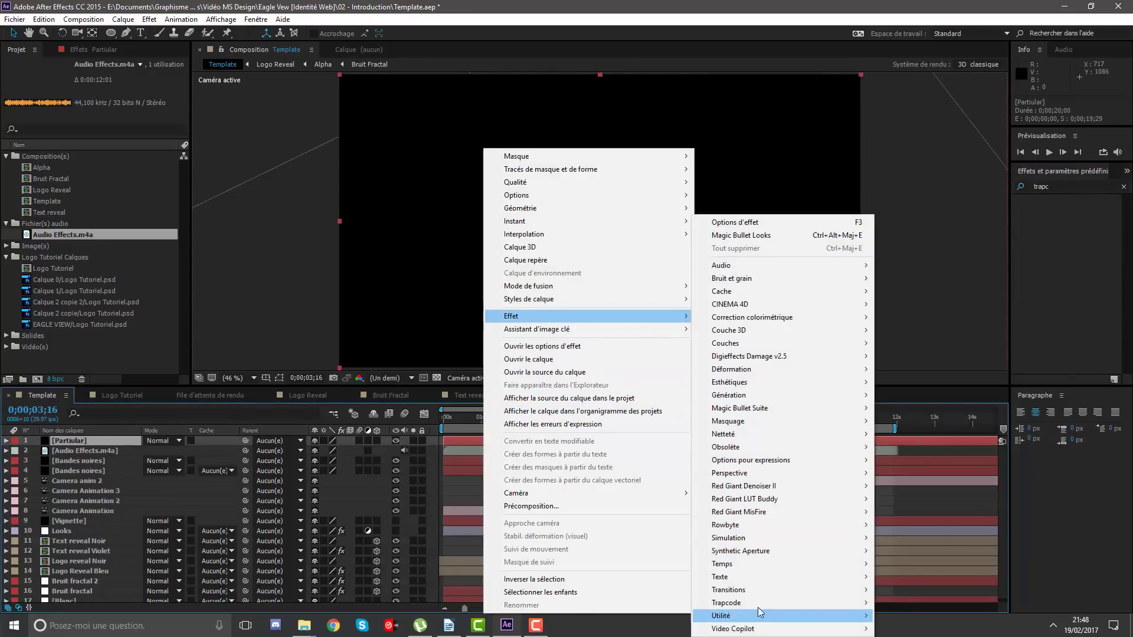
mouse_move(753, 609)
click(908, 577)
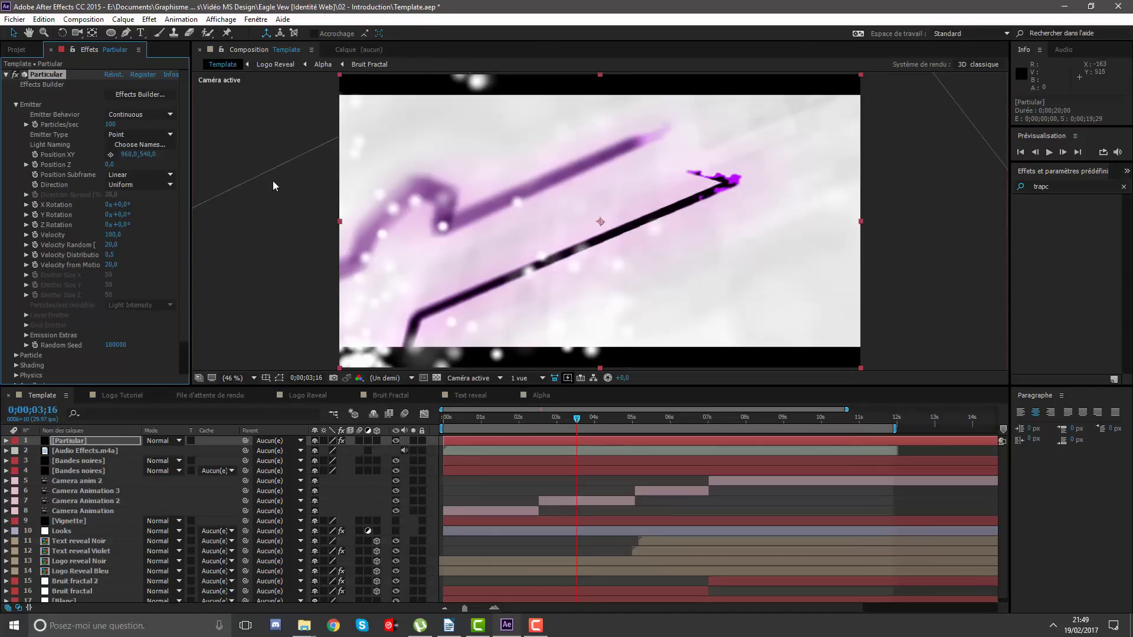
click(413, 441)
Shift the Partiular layer 7;17 earlier, extend it to 18;21, and park at 13;03.
drag(612, 420, 735, 420)
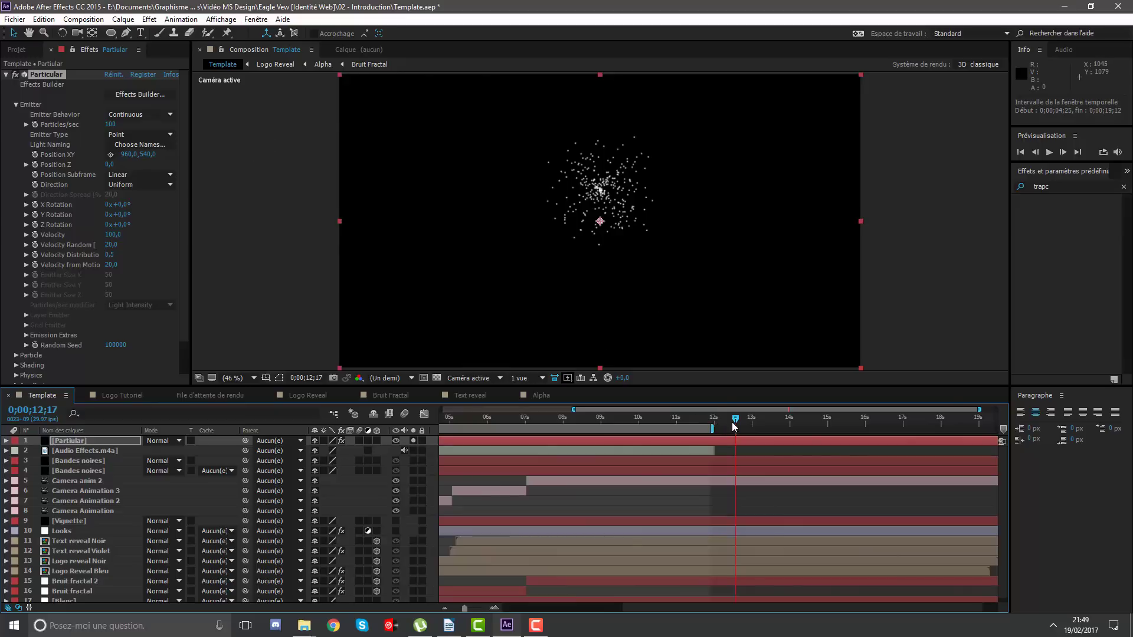
mouse_move(735, 419)
mouse_down()
mouse_move(620, 421)
mouse_move(760, 450)
mouse_up()
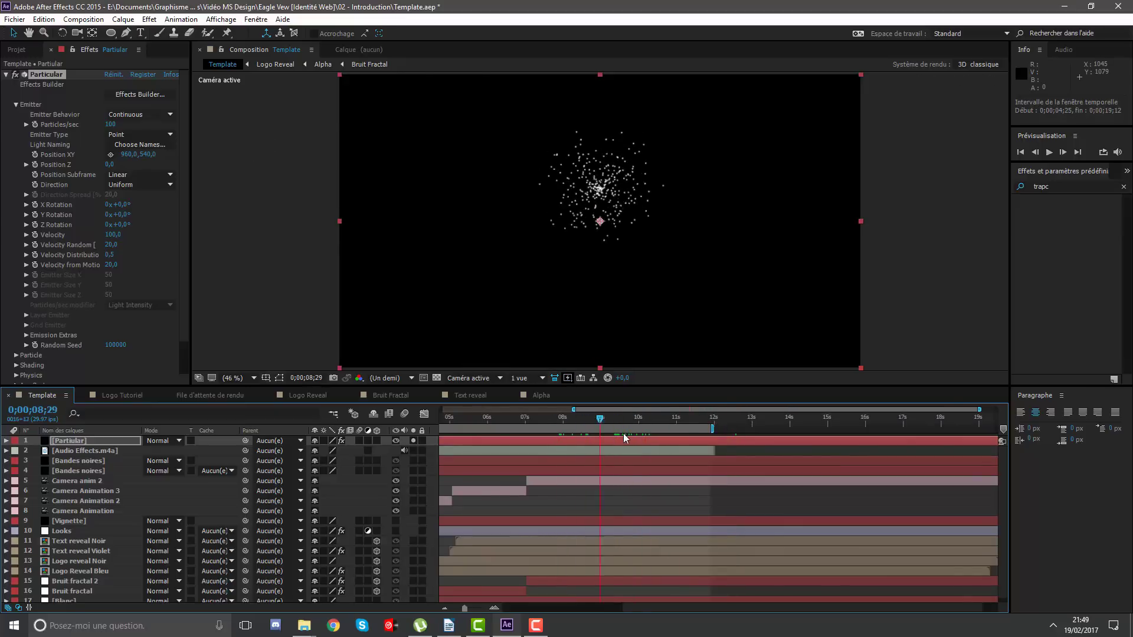
key(space)
scroll(627, 221, down, 4)
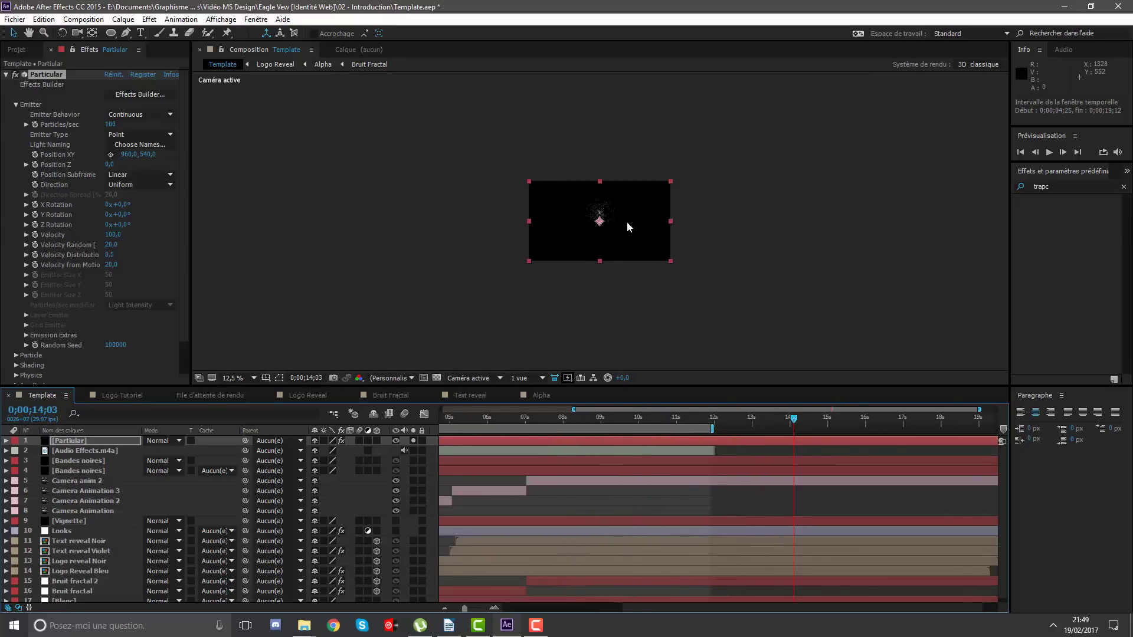
scroll(629, 241, up, 4)
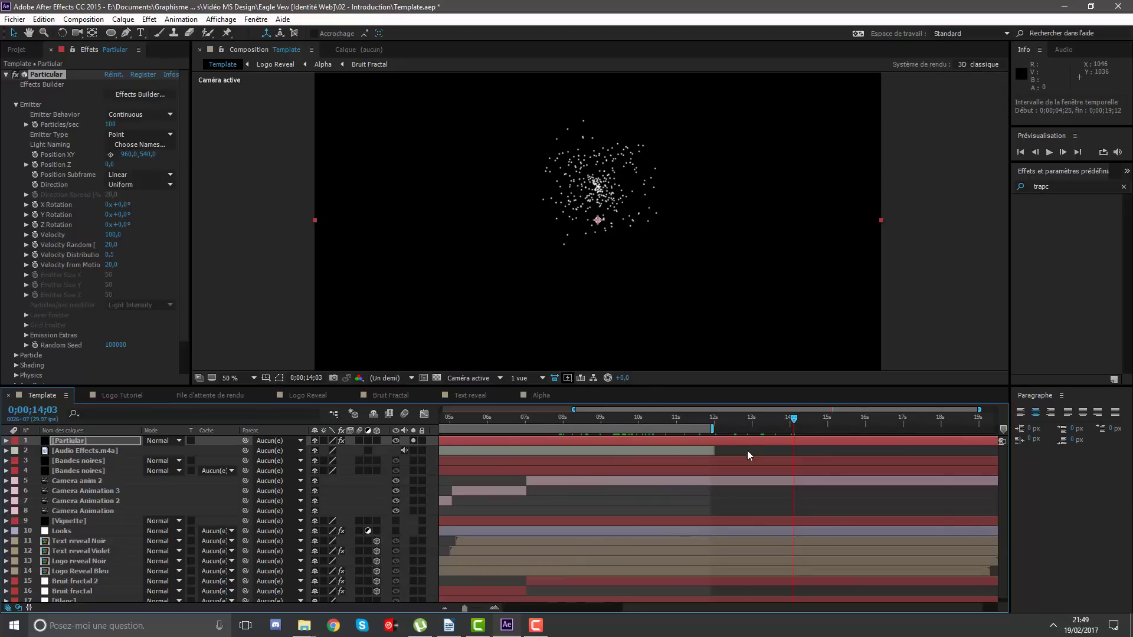
drag(759, 443, 473, 416)
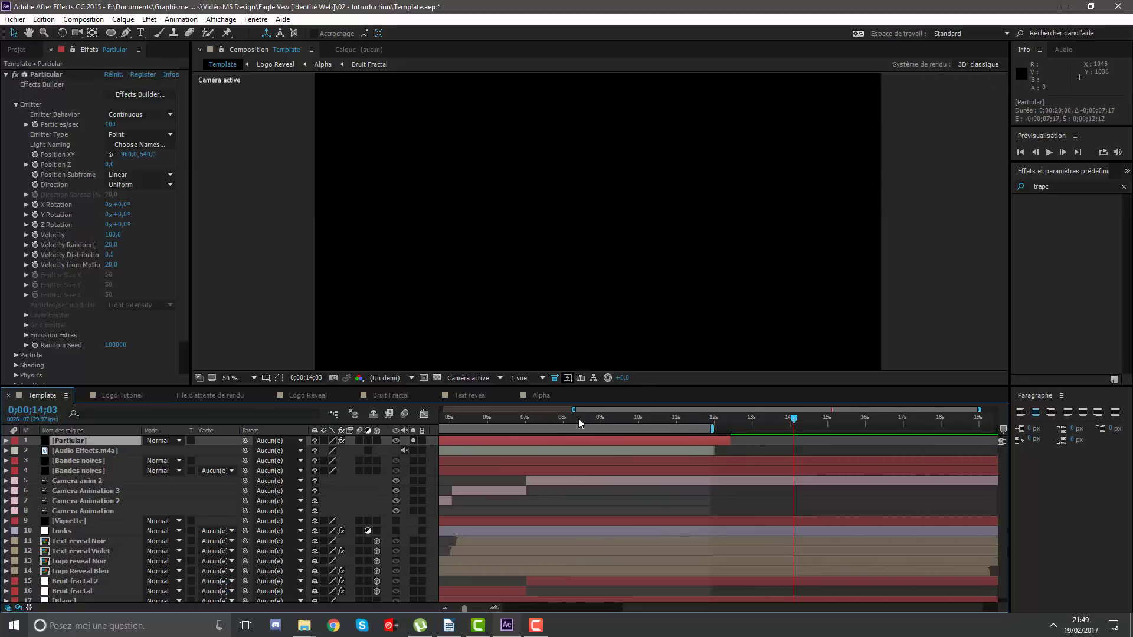
drag(576, 410, 396, 398)
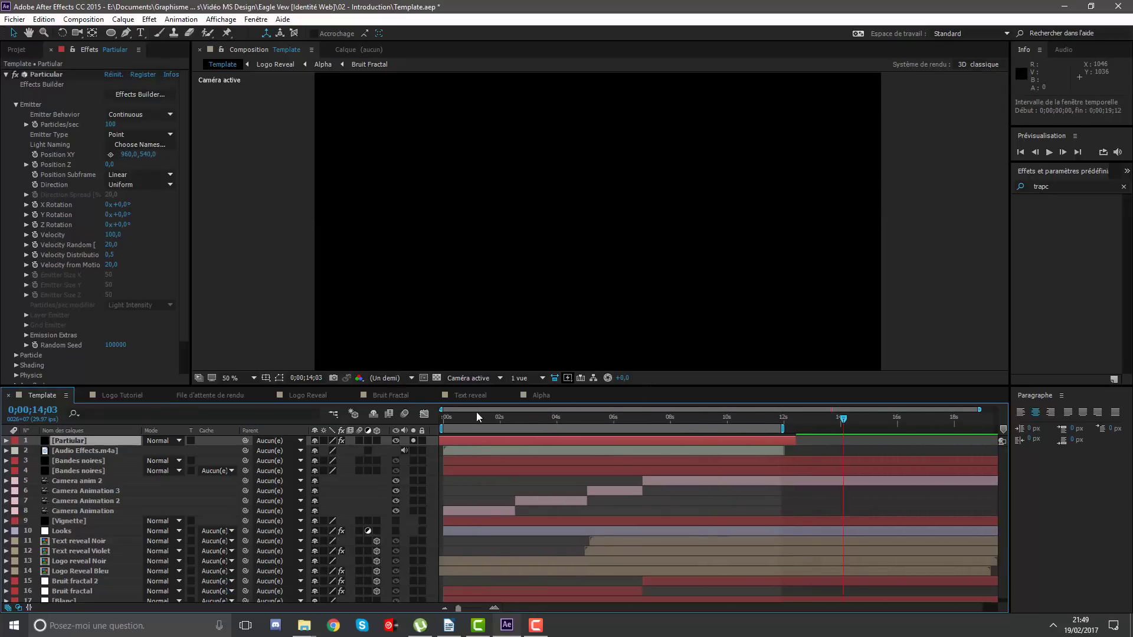
key(Home)
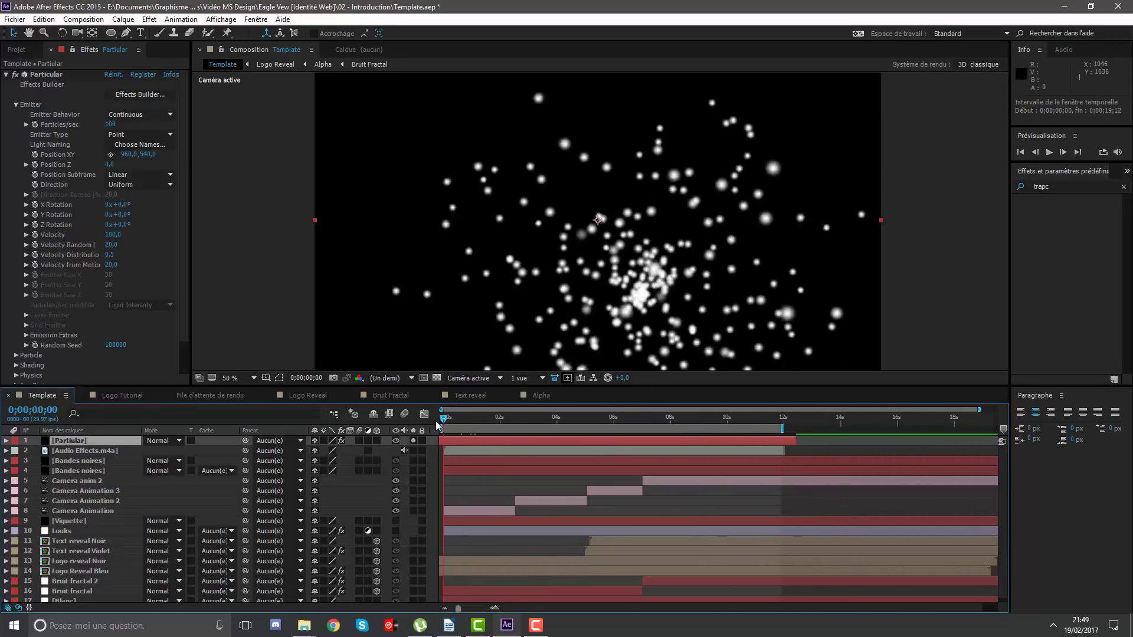
drag(795, 441, 974, 441)
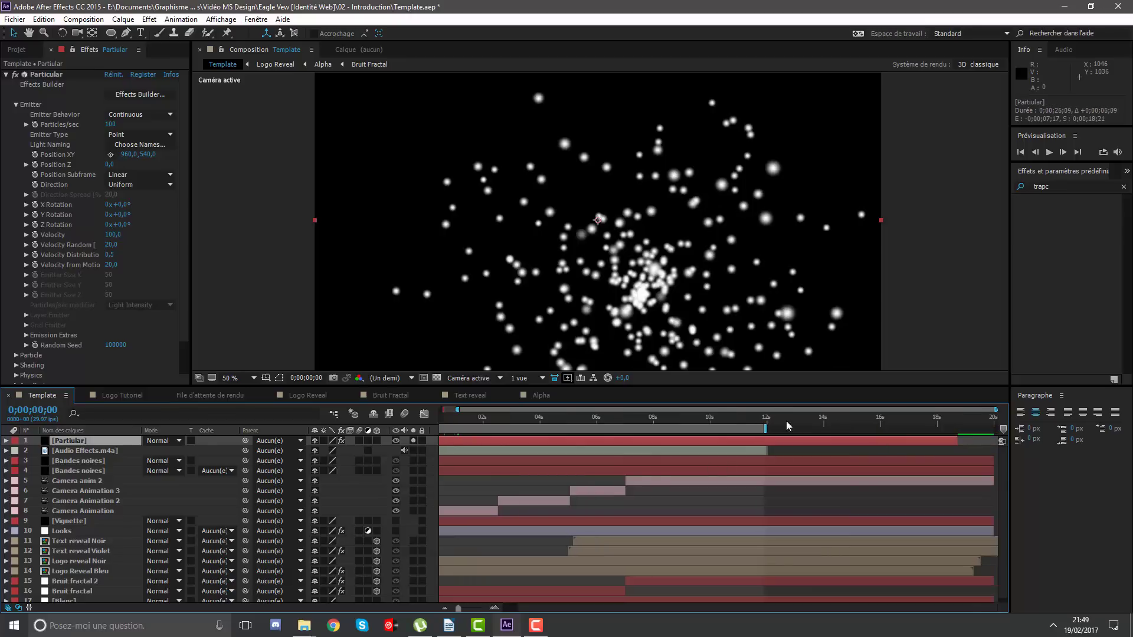
click(798, 419)
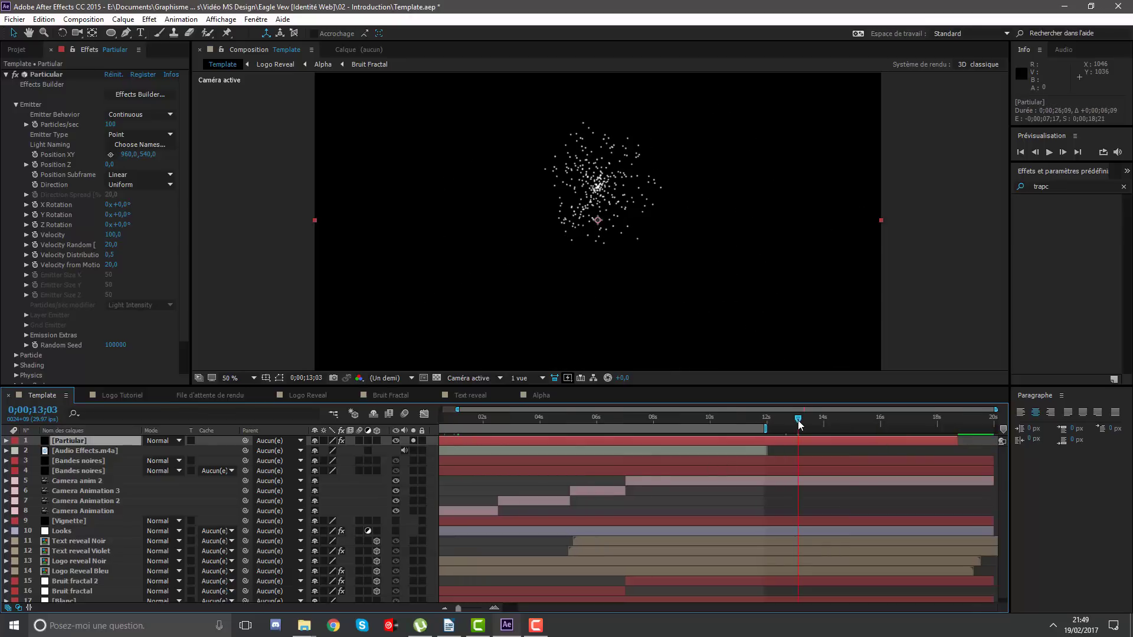
Move the Particular emitter down to position 952,700.
click(111, 155)
click(598, 256)
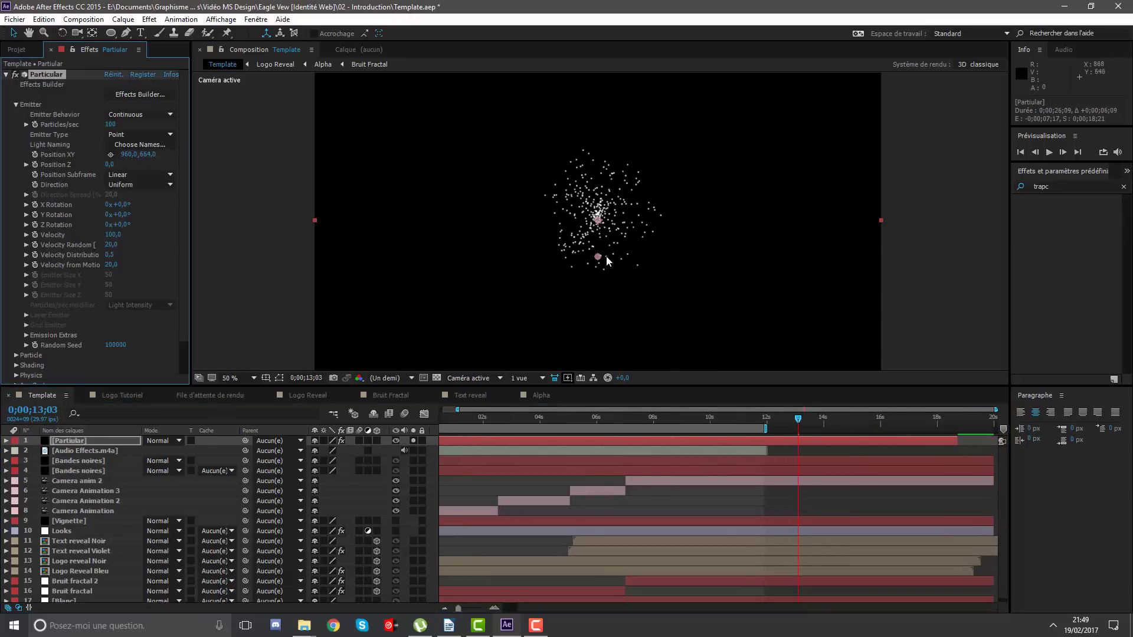
drag(595, 258, 593, 269)
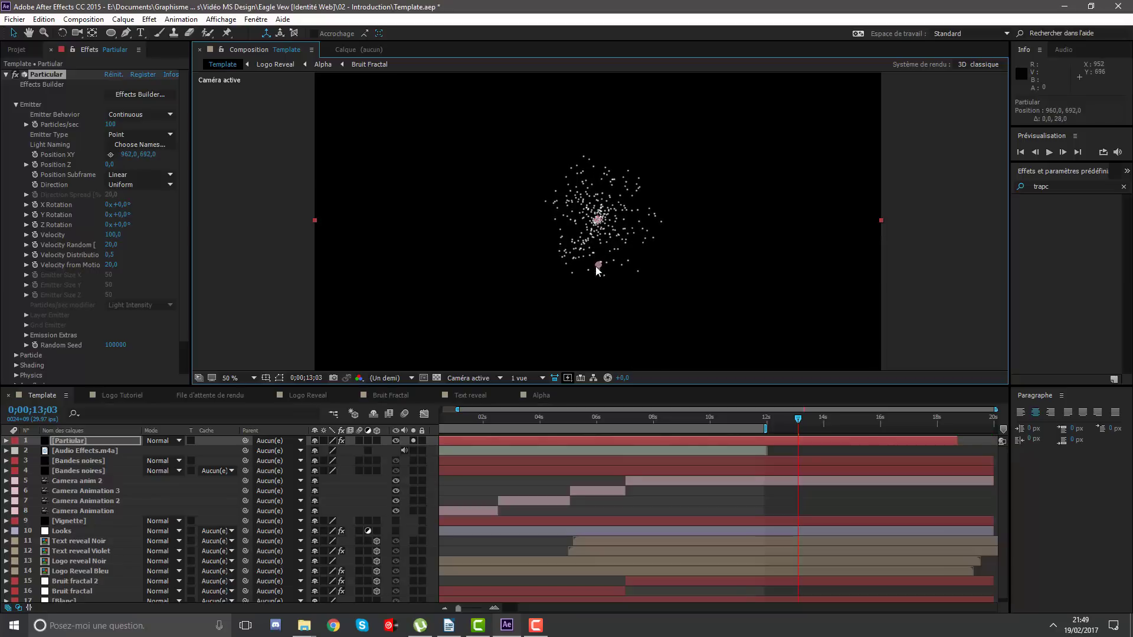
Set Particular to 25 particles per second with a Box emitter.
click(112, 125)
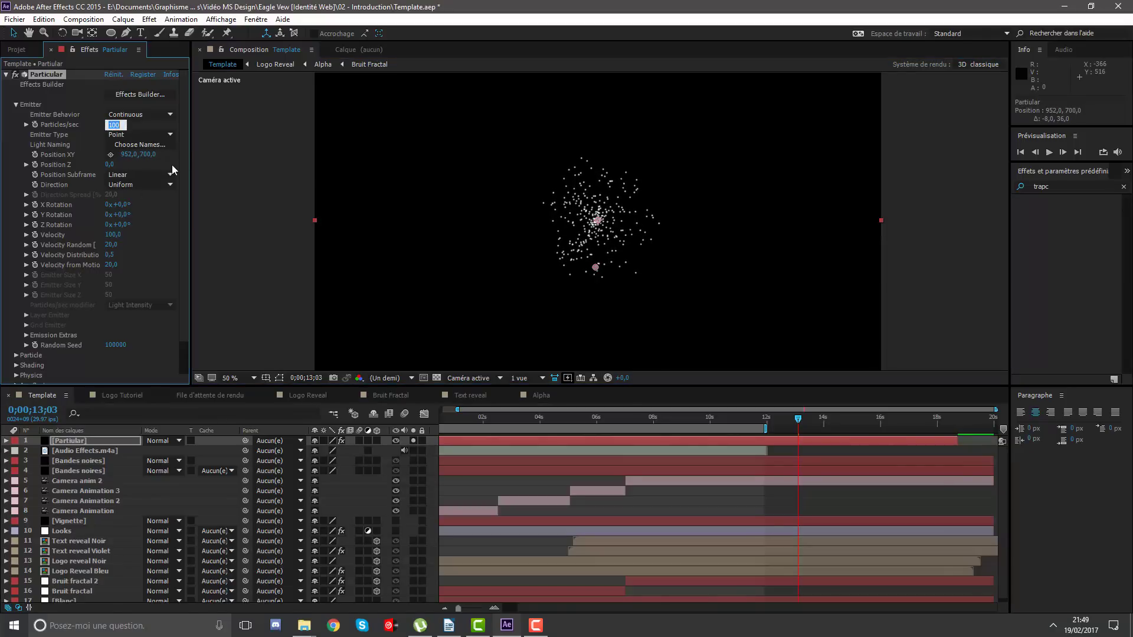
text(25)
key(Return)
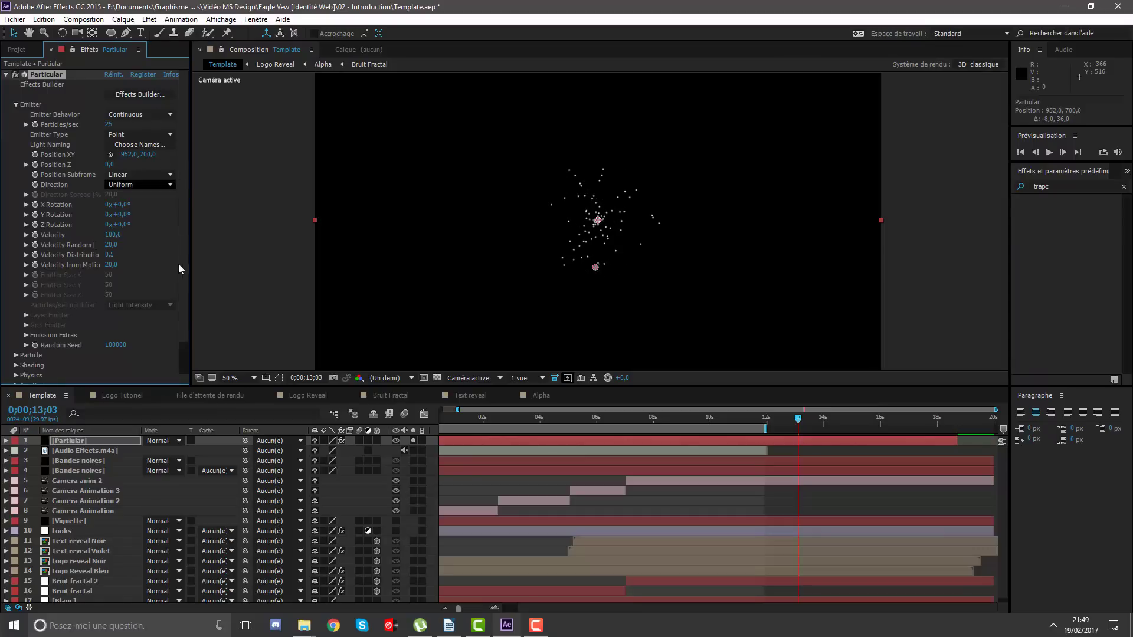
click(131, 134)
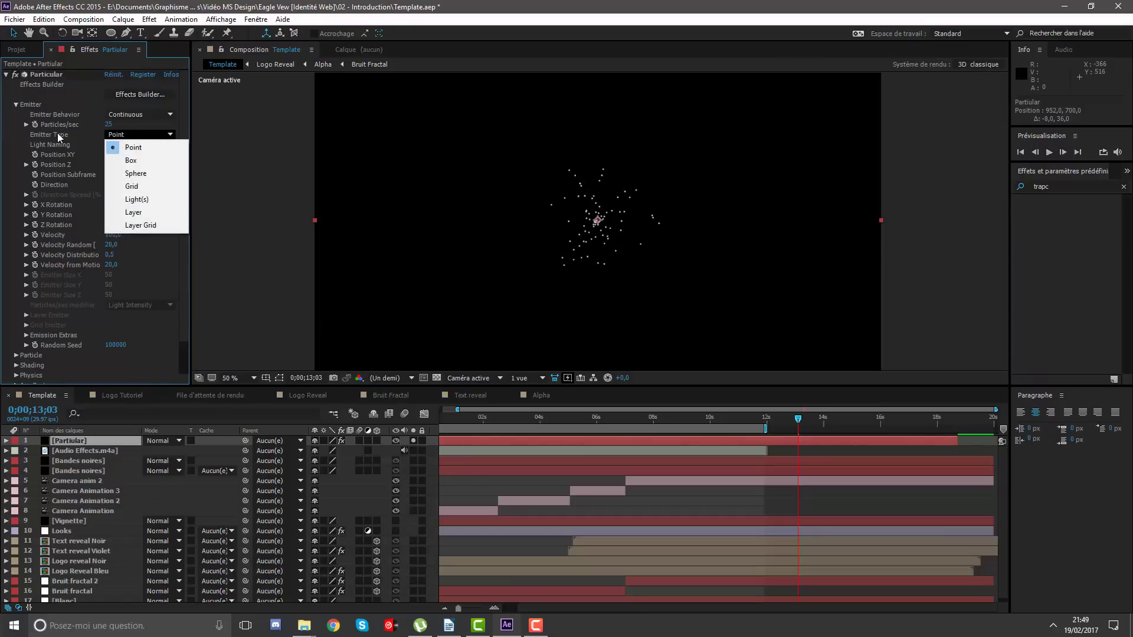
click(136, 162)
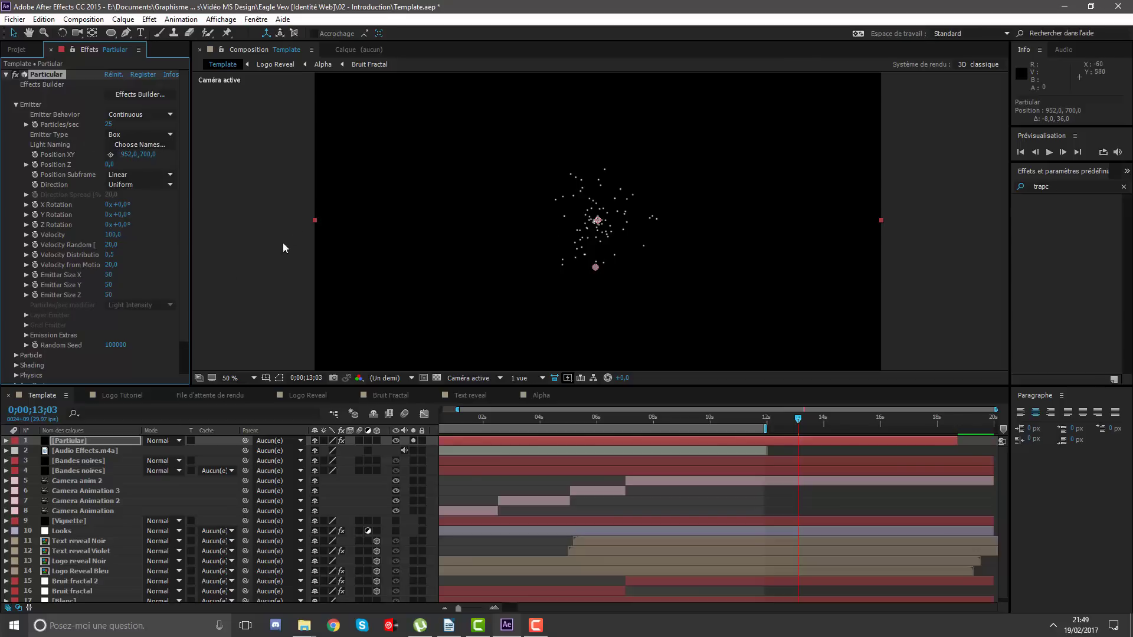
Set Velocity, Velocity Random, Velocity from Motion and Velocity Distribution all to 0.
click(115, 236)
text(0)
key(Return)
click(109, 245)
text(0)
key(Return)
click(111, 266)
text(0)
key(Return)
click(109, 254)
text(0)
key(Return)
Enlarge the Box emitter size to roughly 2991×1660×5119.
mouse_move(110, 284)
mouse_down()
mouse_move(423, 282)
mouse_move(134, 274)
mouse_up()
mouse_move(110, 295)
mouse_down()
mouse_move(942, 306)
mouse_move(93, 331)
mouse_move(426, 288)
mouse_up()
drag(550, 332, 1023, 257)
scroll(98, 264, down, 2)
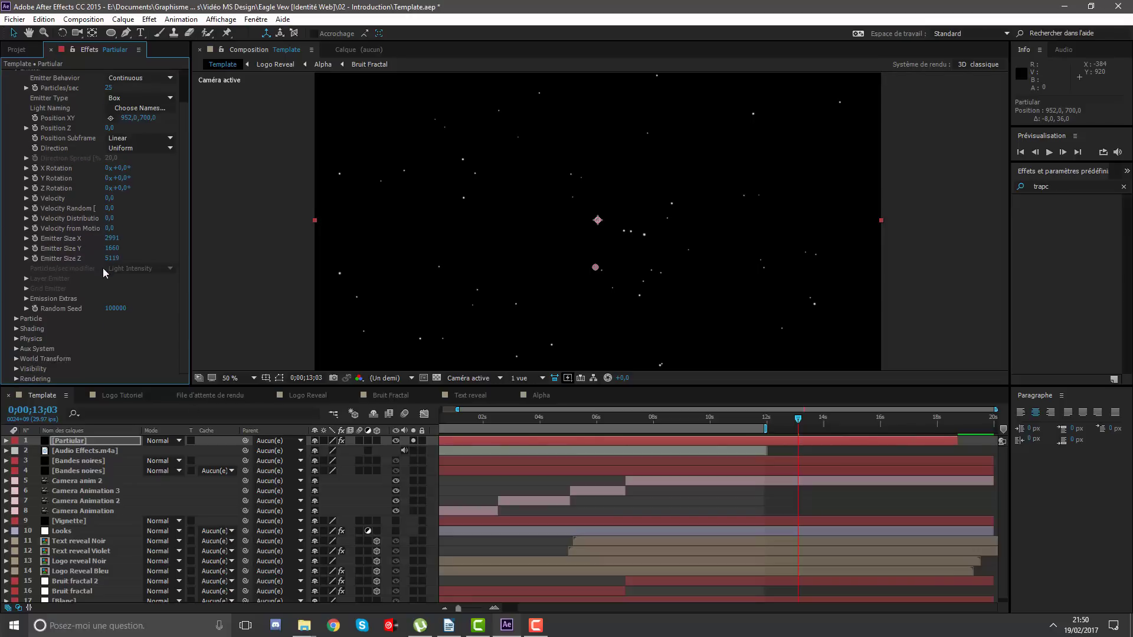
Start the work area at 13;03, preview the particles, and show Particle's Opacity over Life curve.
key(b)
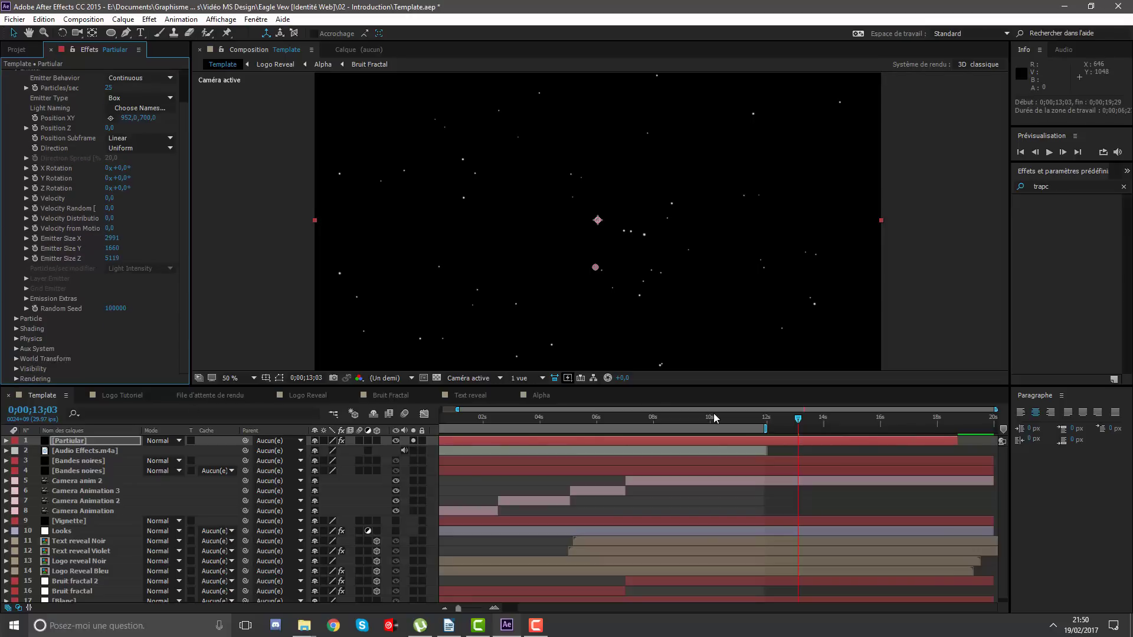
key(space)
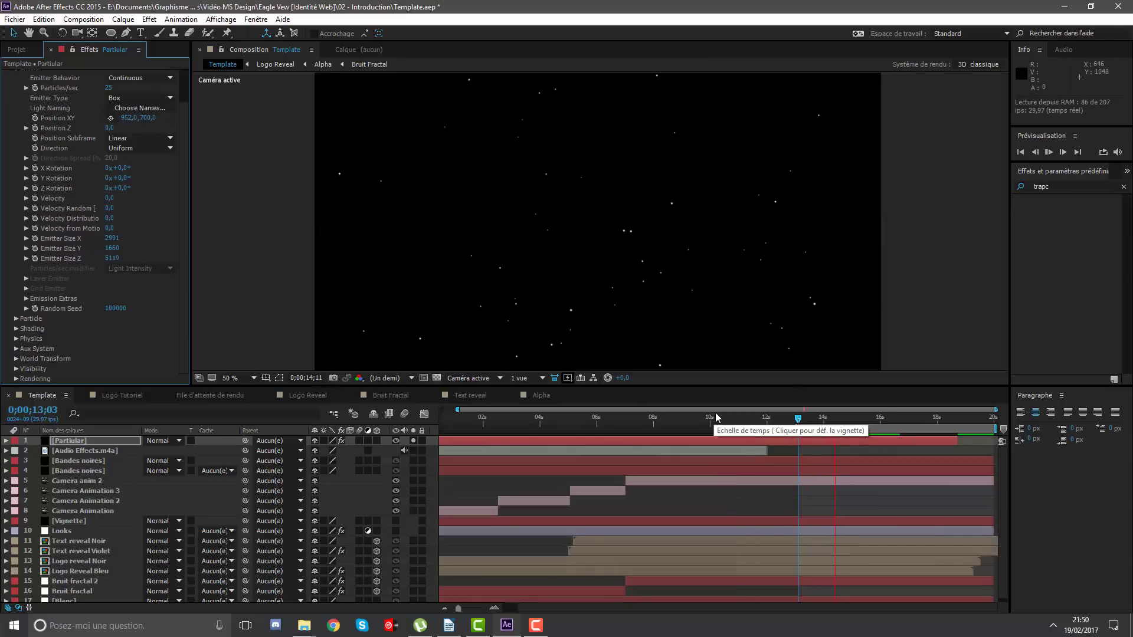
click(868, 420)
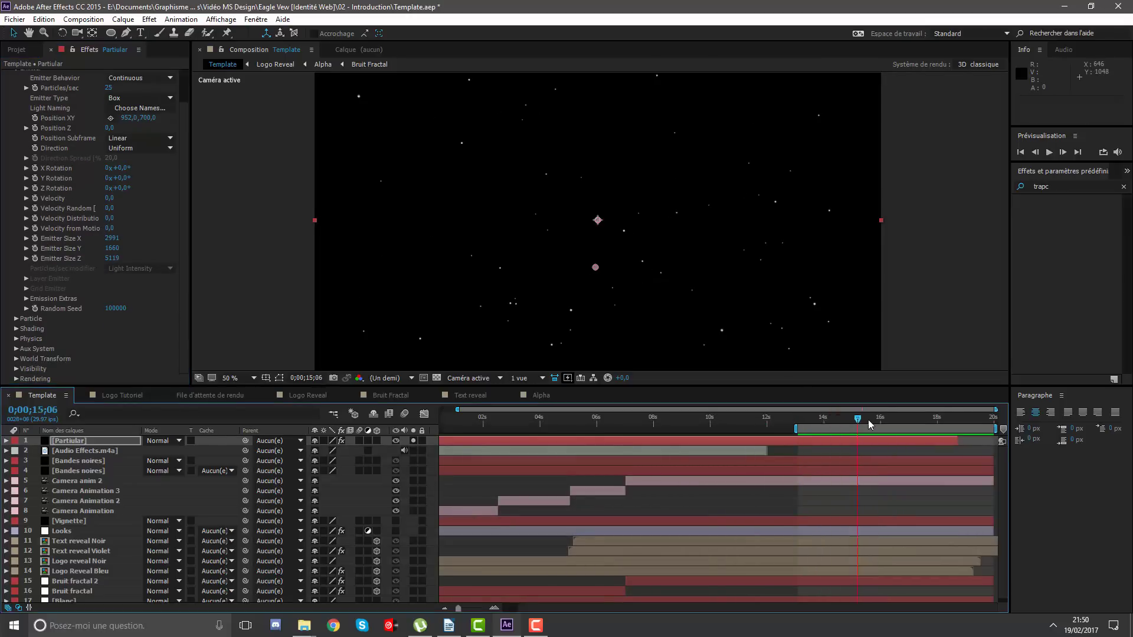
drag(867, 425, 863, 425)
click(16, 319)
scroll(17, 323, down, 4)
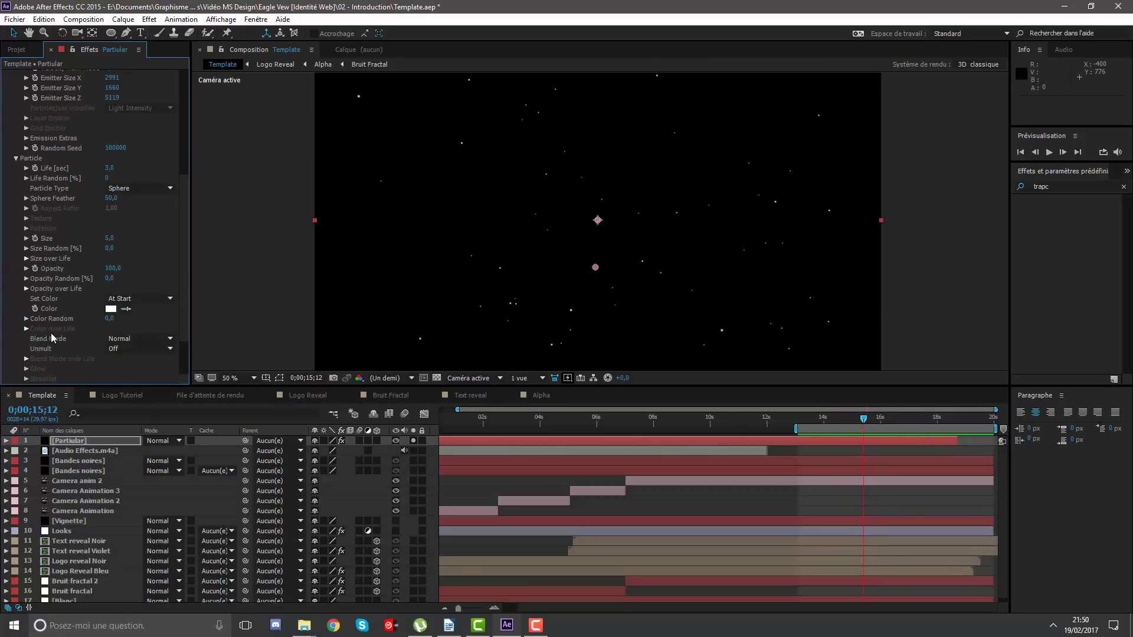
click(26, 289)
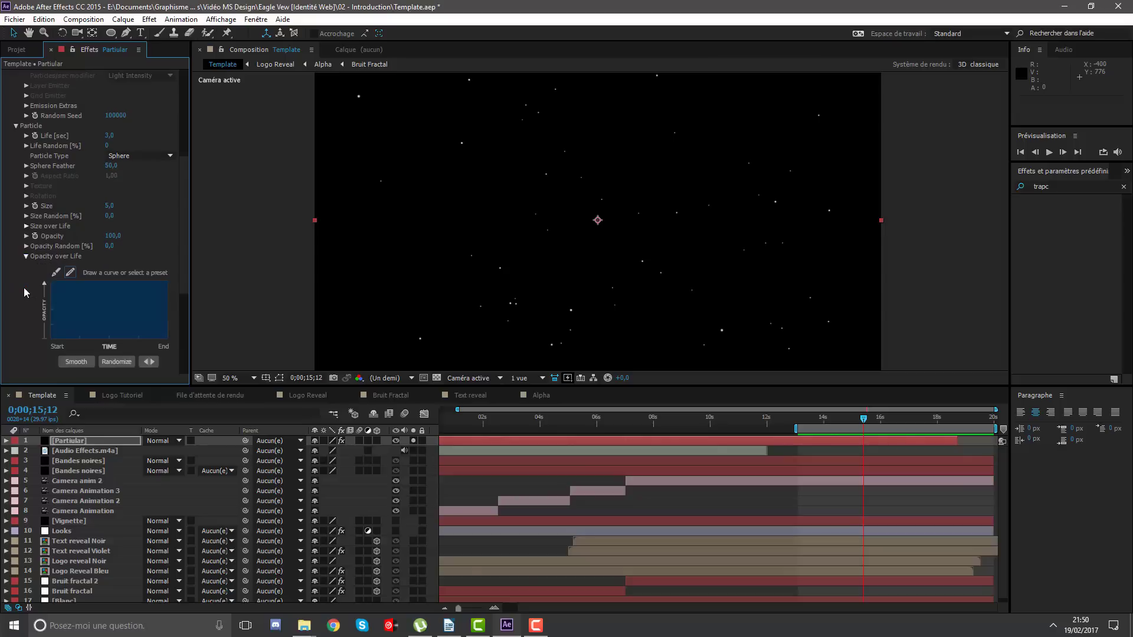
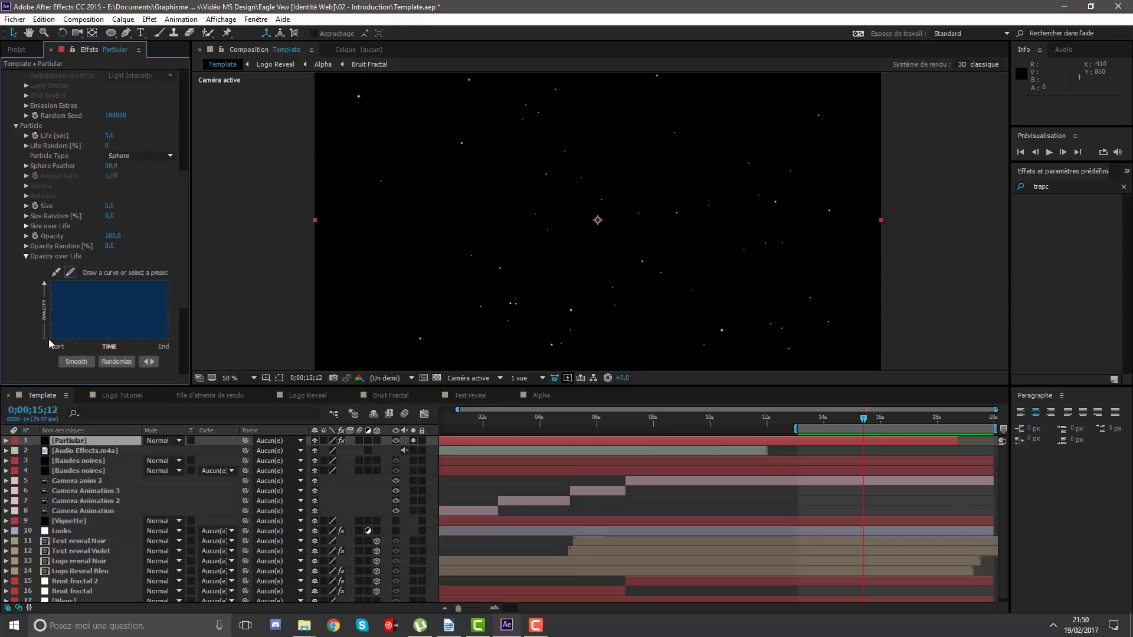
Draw a rising-then-falling Opacity over Life curve for the dust particles and preview the fade.
drag(48, 339, 70, 320)
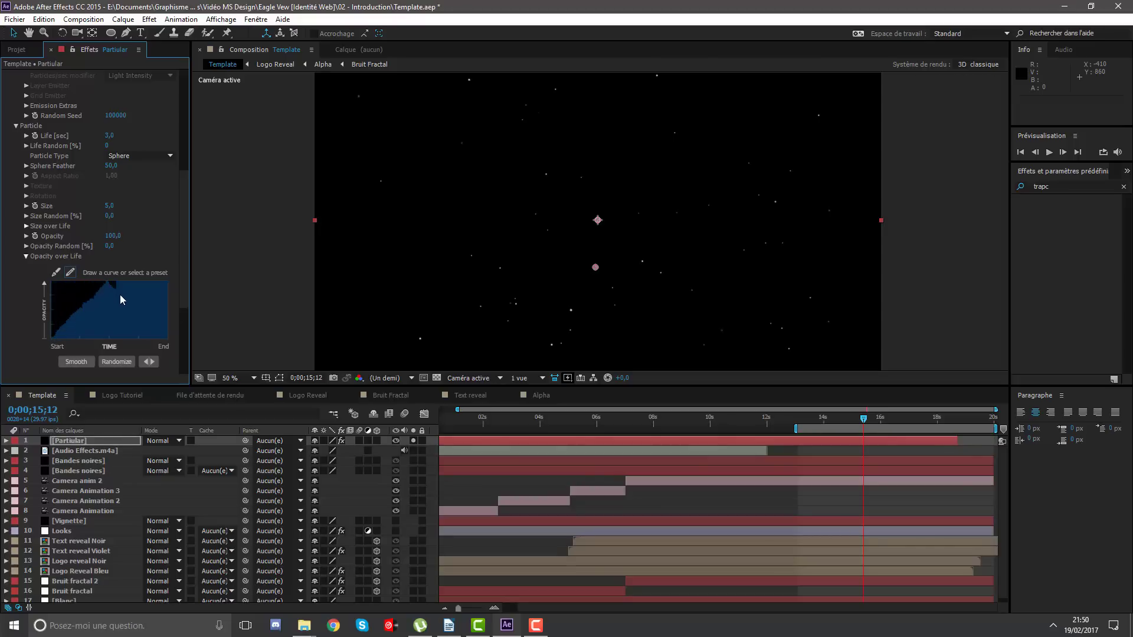
drag(144, 324, 176, 345)
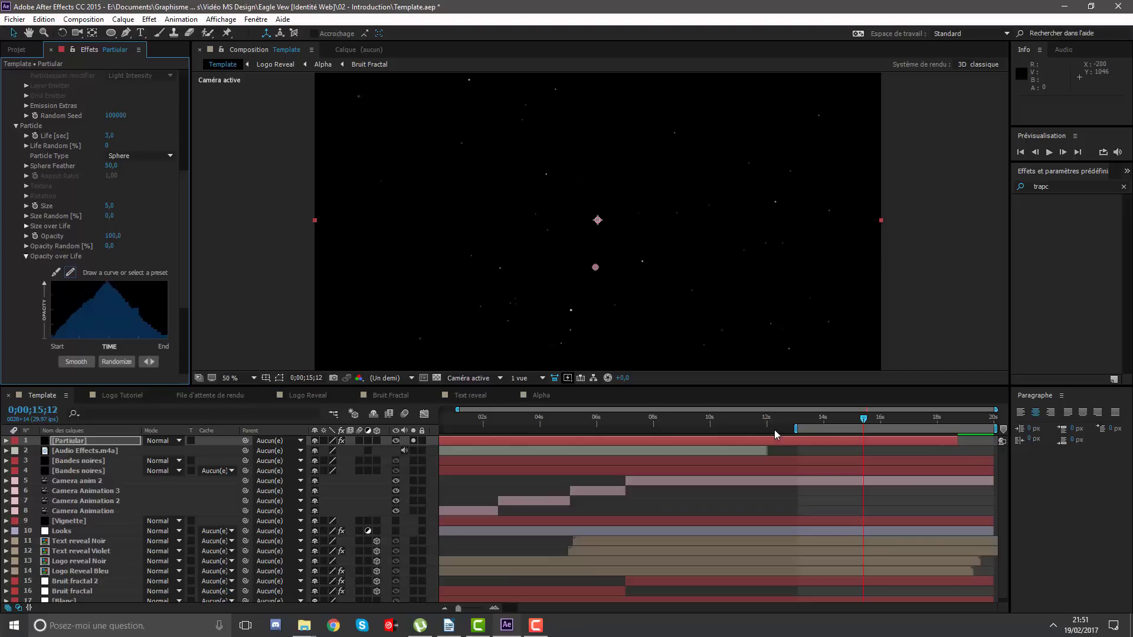
key(space)
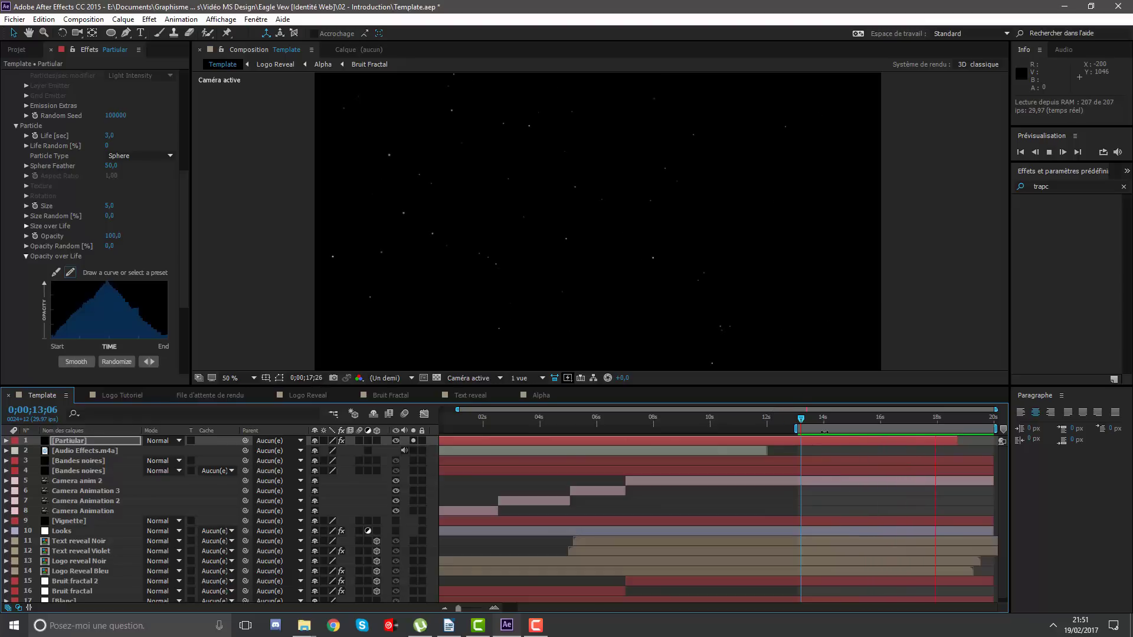
Stop the preview at 13;28, collapse Opacity over Life and expand Particular's Physics settings.
key(space)
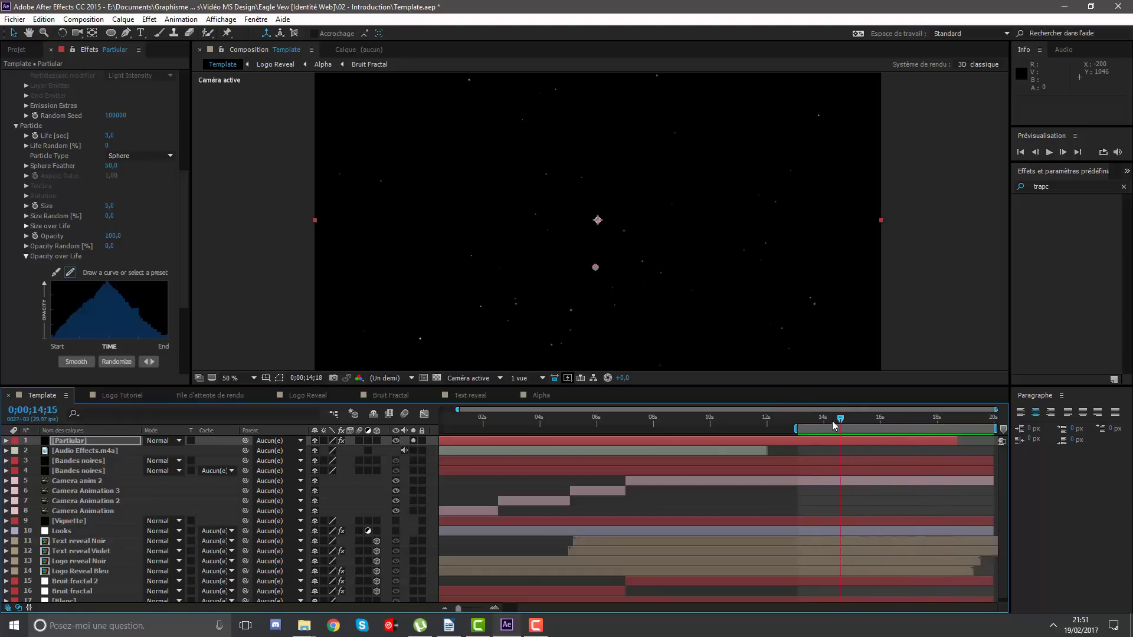
click(822, 417)
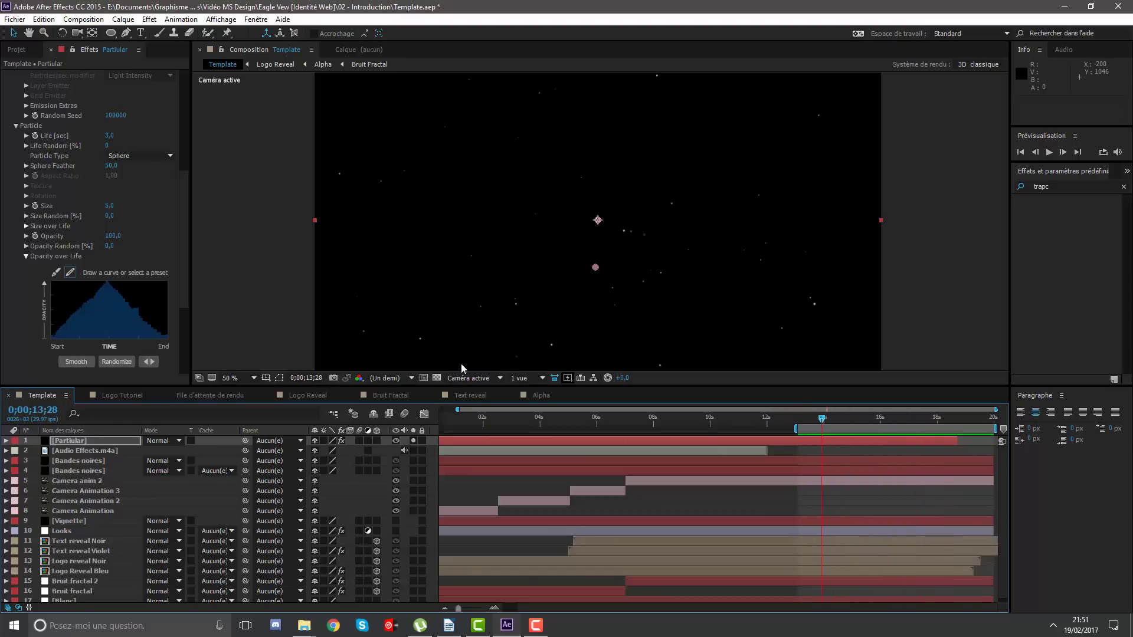
click(26, 257)
scroll(26, 259, down, 2)
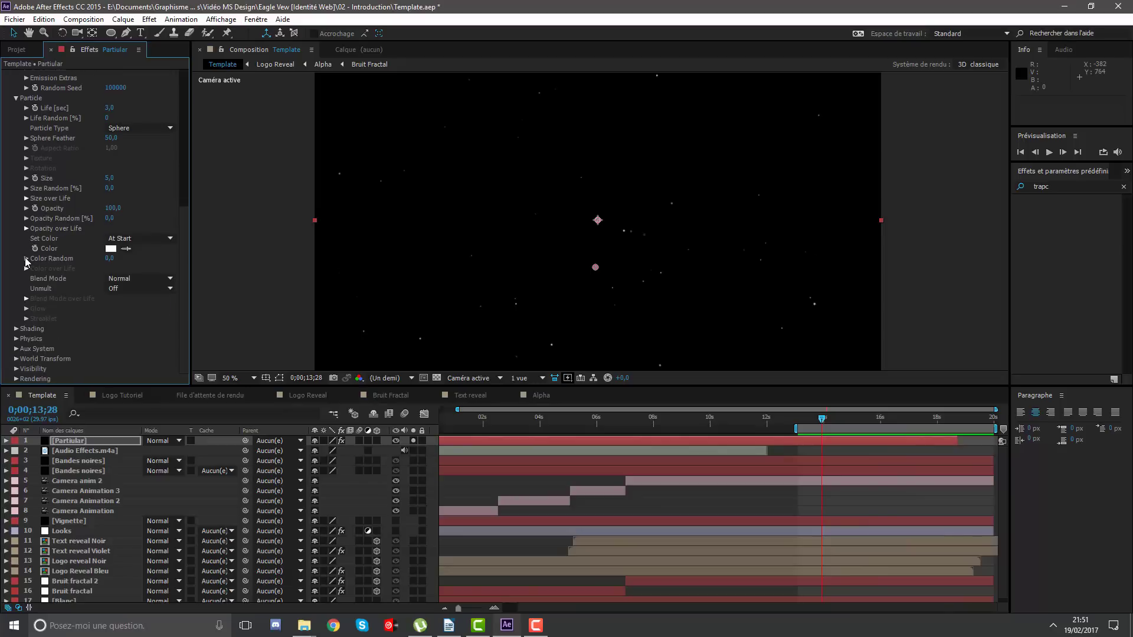
click(17, 339)
scroll(25, 338, down, 1)
scroll(29, 325, up, 3)
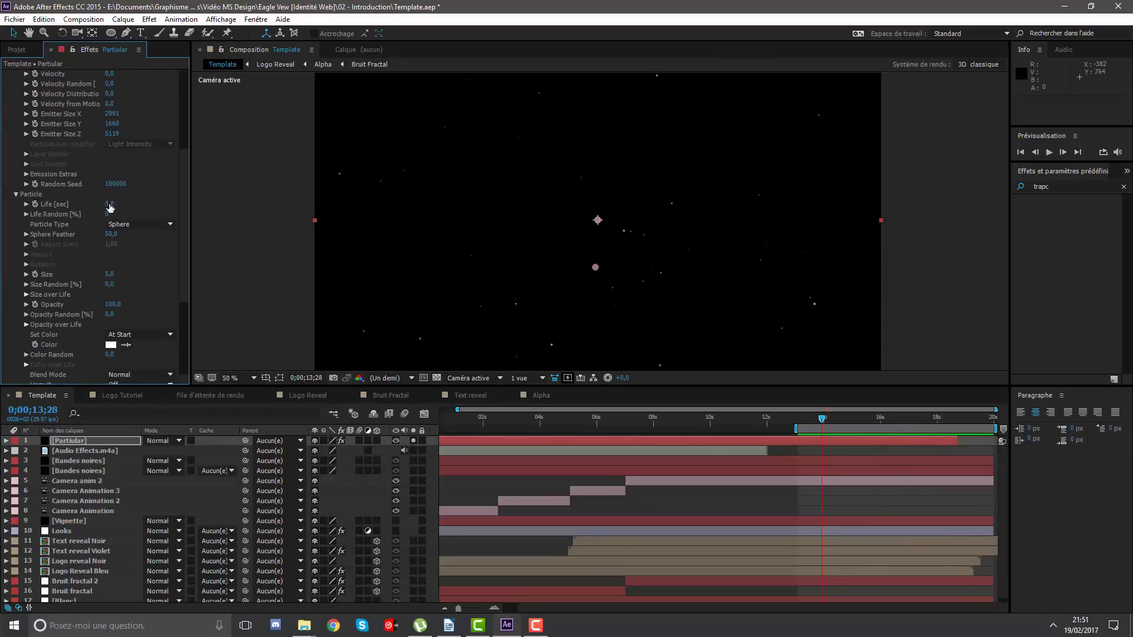
Set the particle Size to 3 and expand the Physics Air settings.
click(108, 274)
text(3)
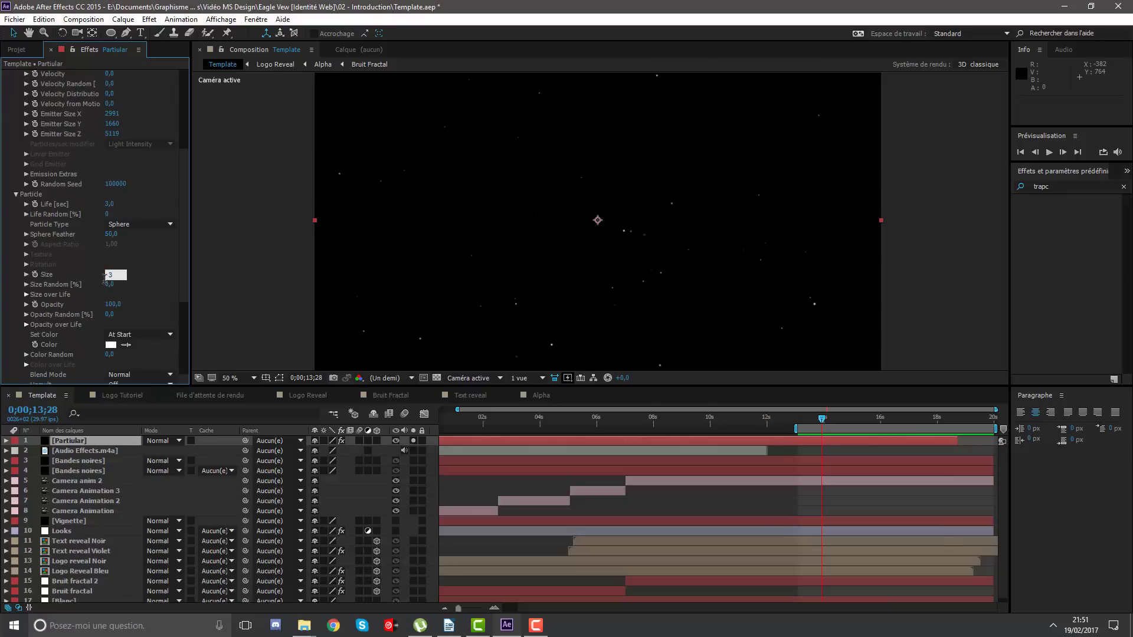
key(Return)
scroll(96, 313, down, 3)
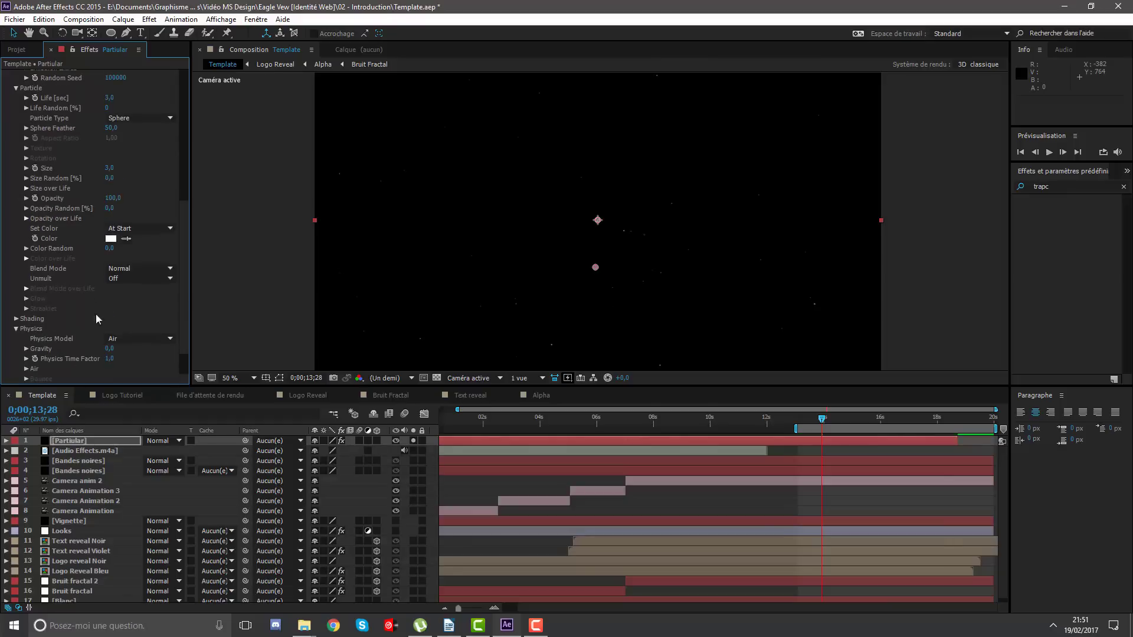
scroll(72, 357, down, 1)
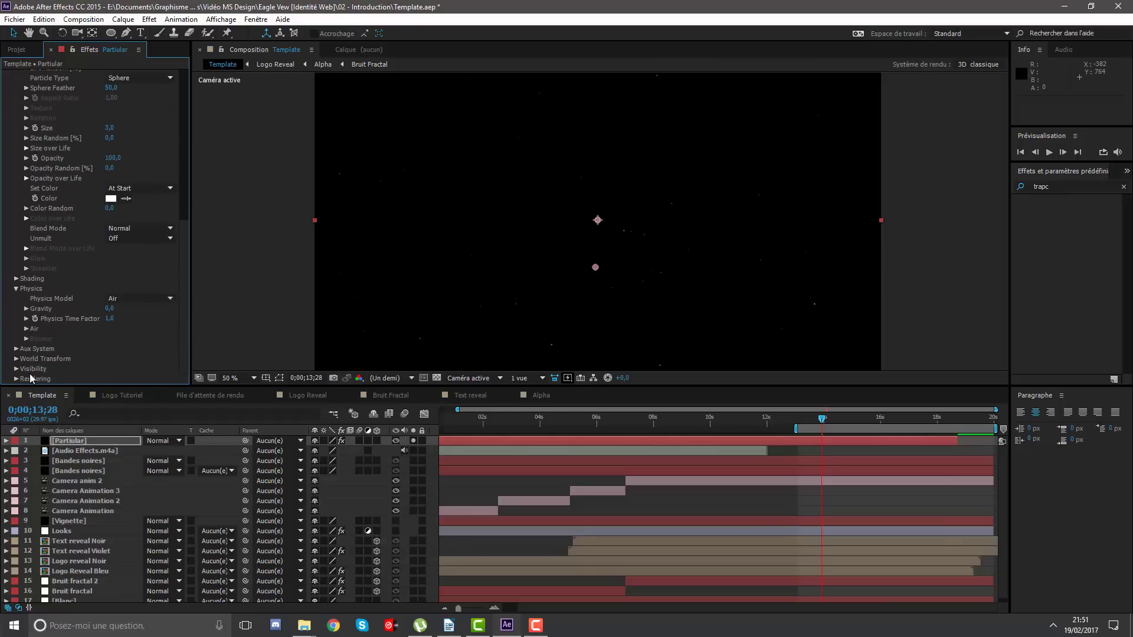
click(26, 329)
scroll(29, 302, down, 2)
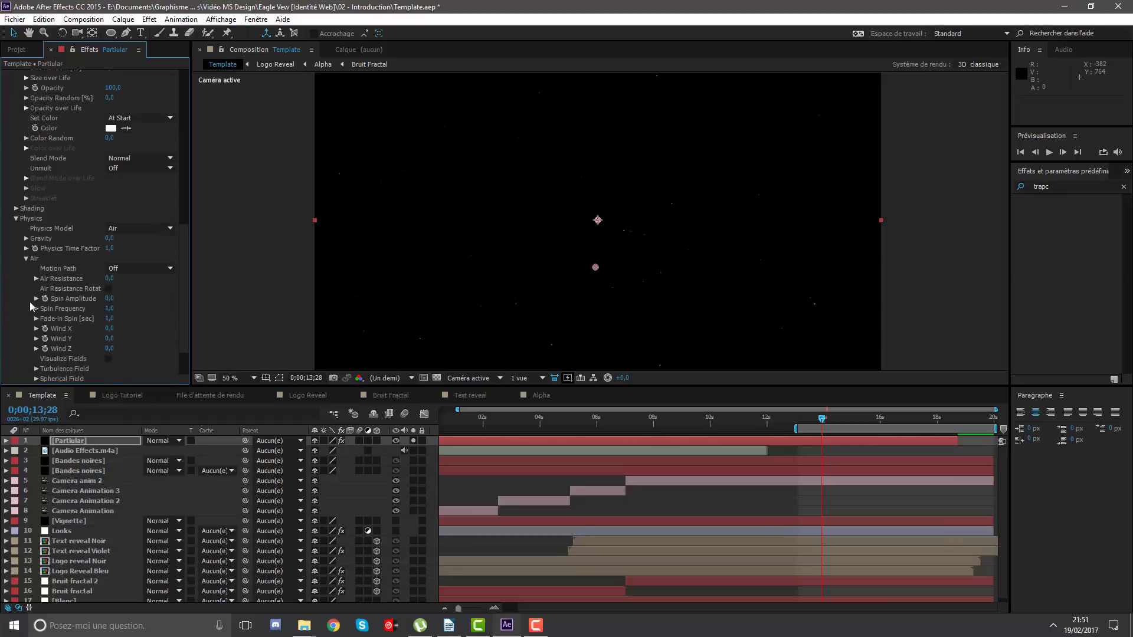
scroll(110, 327, down, 2)
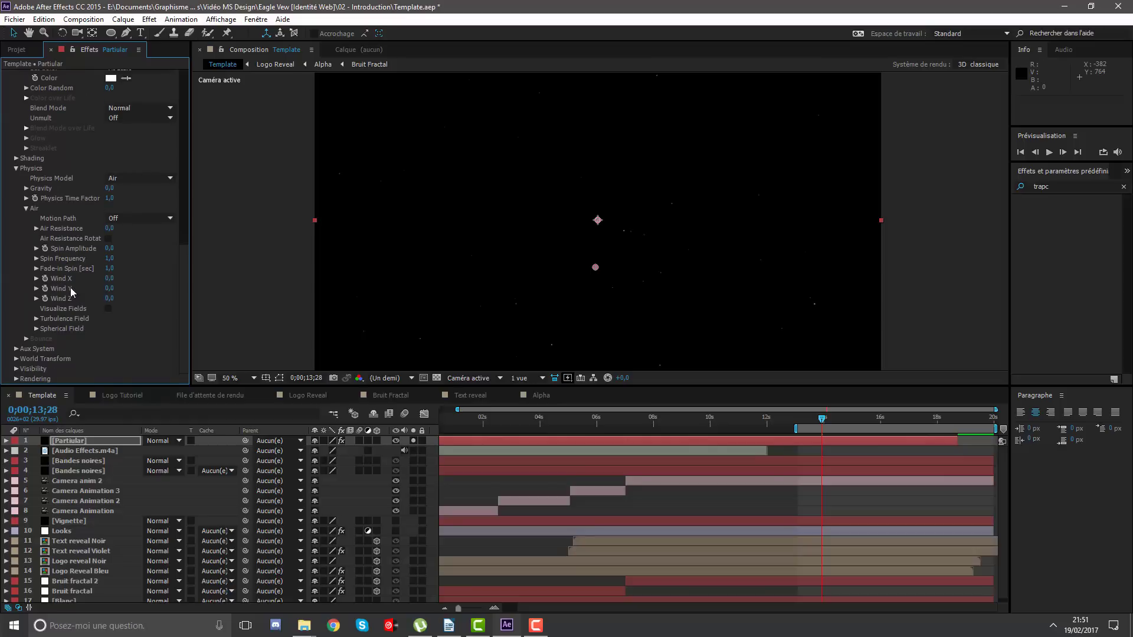
Set the Air Wind Y to -300.
drag(114, 293, 2, 315)
text(-)
text(300)
key(BackSpace)
key(ctrl+a)
key(BackSpace)
text(-30)
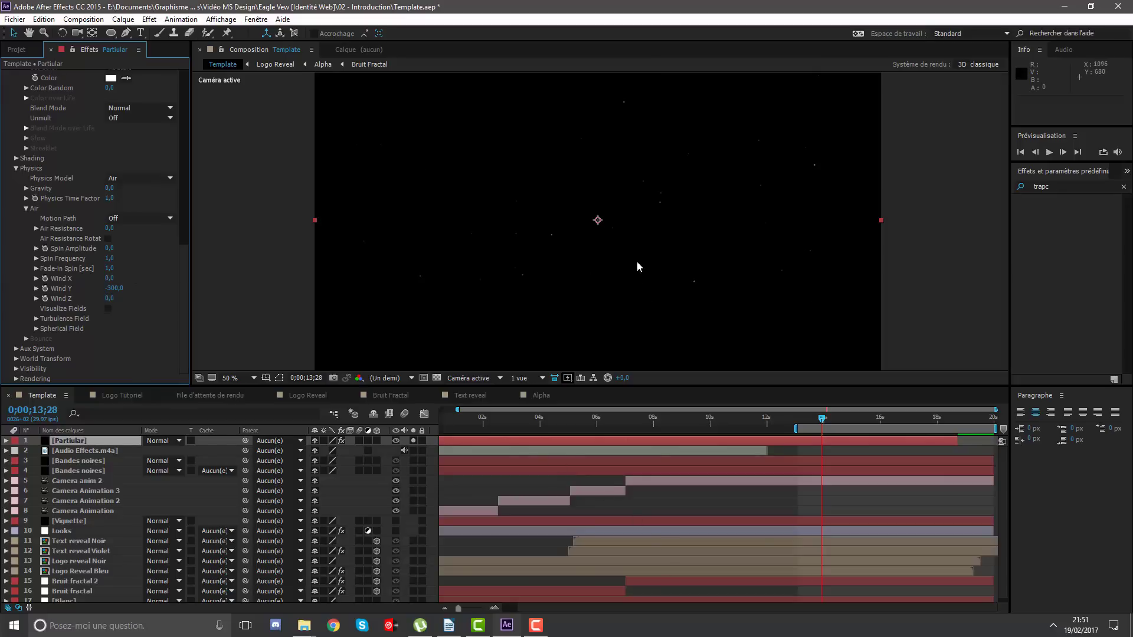
Set Wind X to 300, adjust the work area and preview the windblown particles.
click(108, 279)
text(30)
key(Return)
mouse_move(826, 429)
mouse_down()
mouse_move(811, 429)
mouse_move(850, 428)
mouse_up()
key(space)
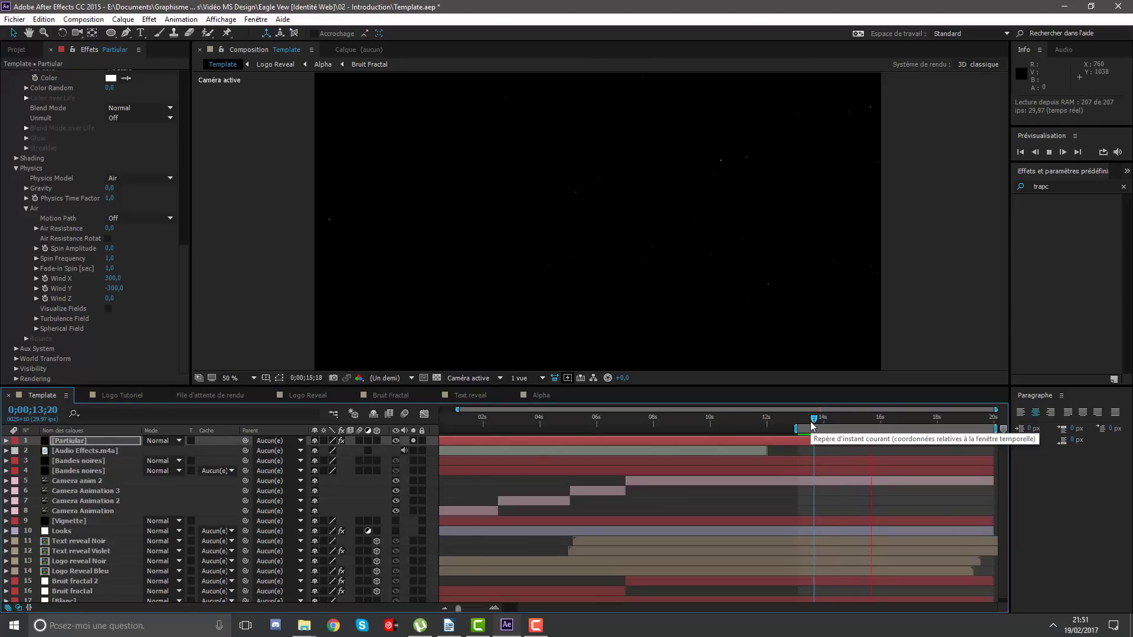
mouse_move(812, 418)
mouse_down()
mouse_move(882, 418)
mouse_move(871, 404)
mouse_up()
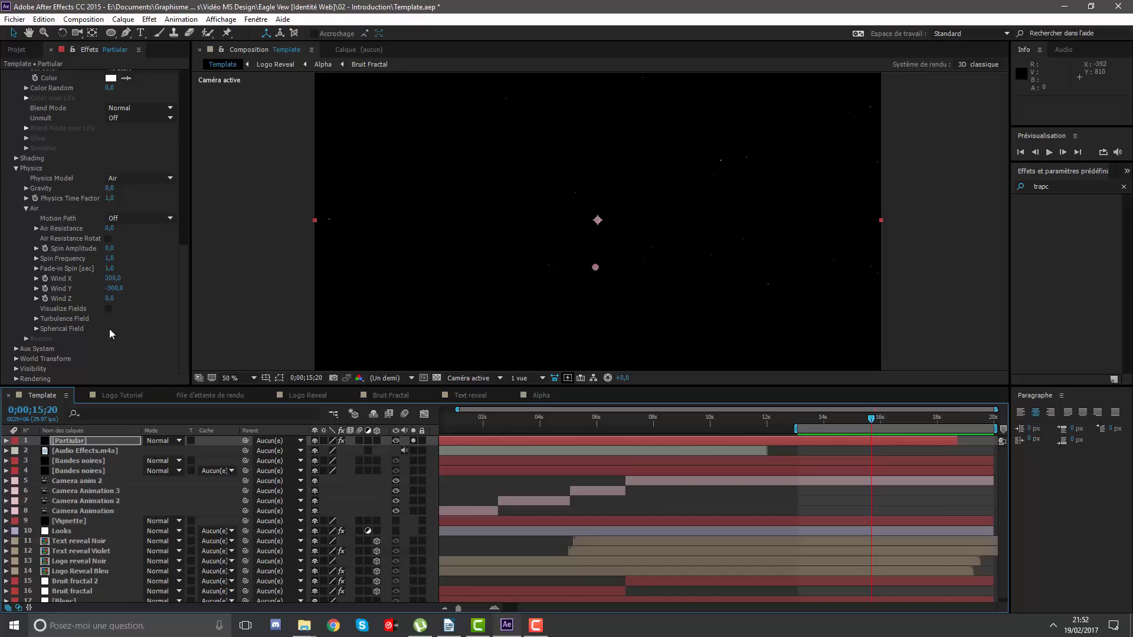
Set Spin Amplitude to 300 and preview the spinning particles.
click(108, 249)
text(30)
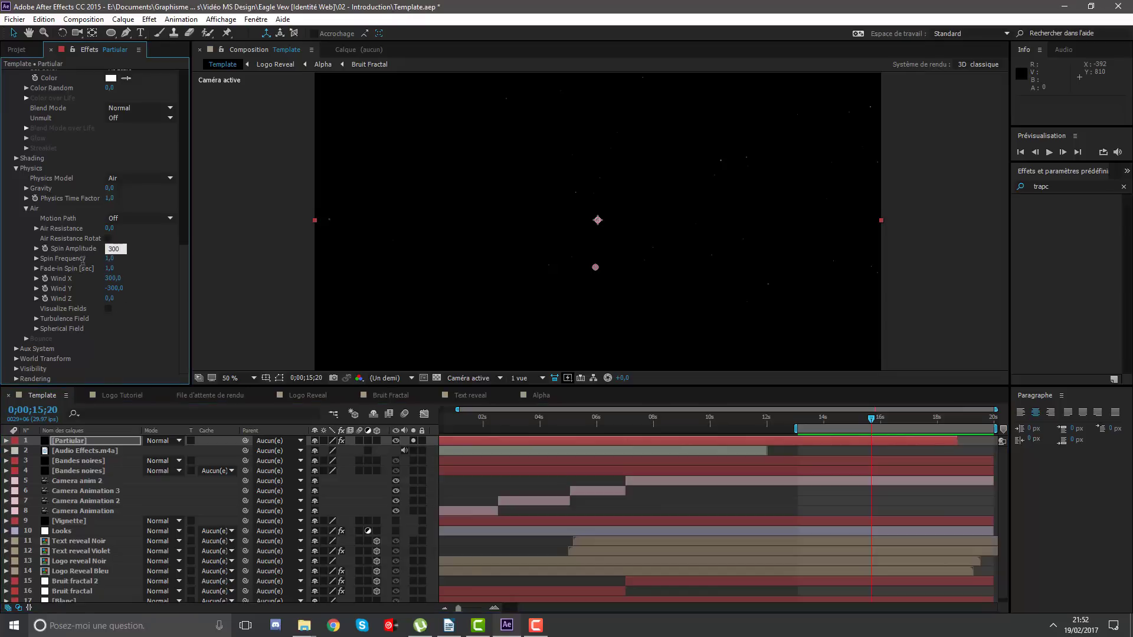
key(Return)
key(space)
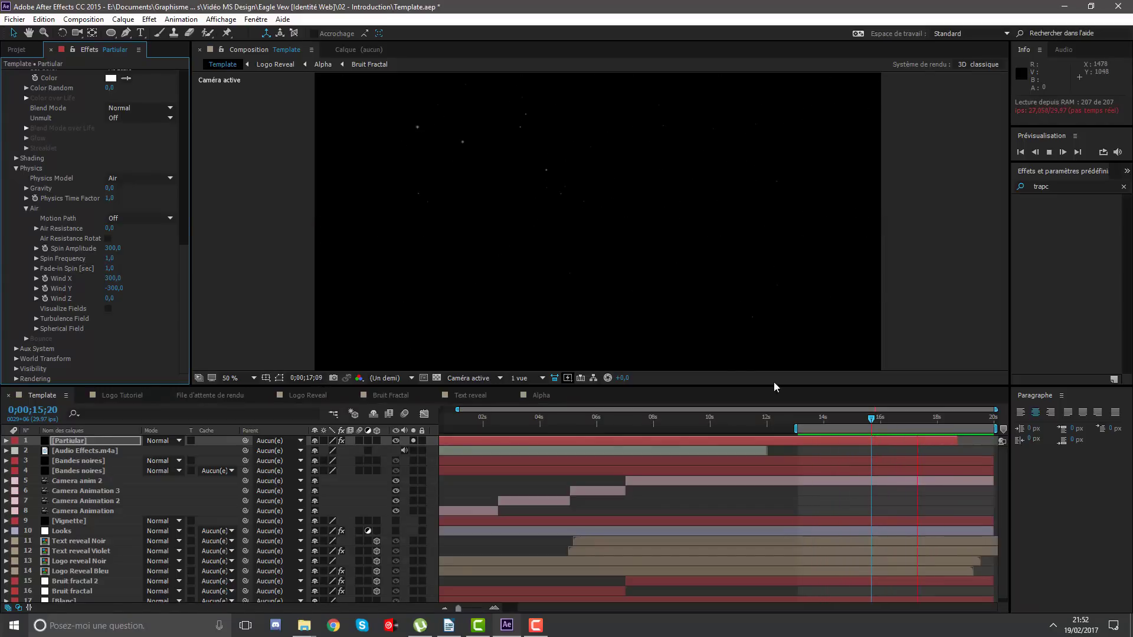
Stop the preview at 14;12 and set the particle Color to black (000000).
click(834, 419)
scroll(69, 278, up, 3)
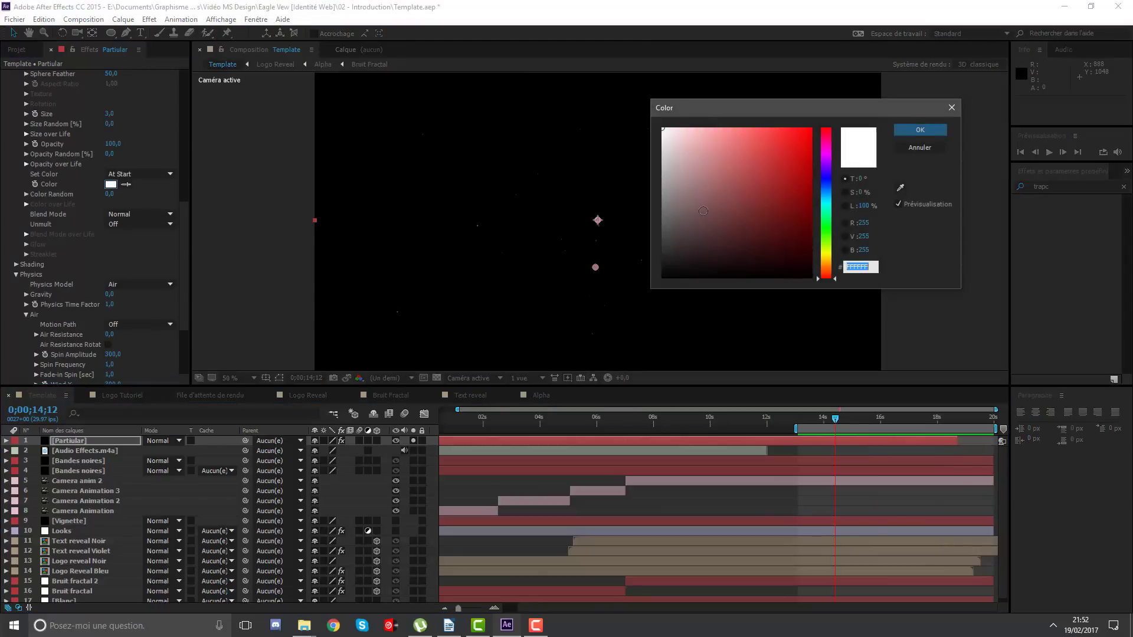
text(000000)
click(909, 130)
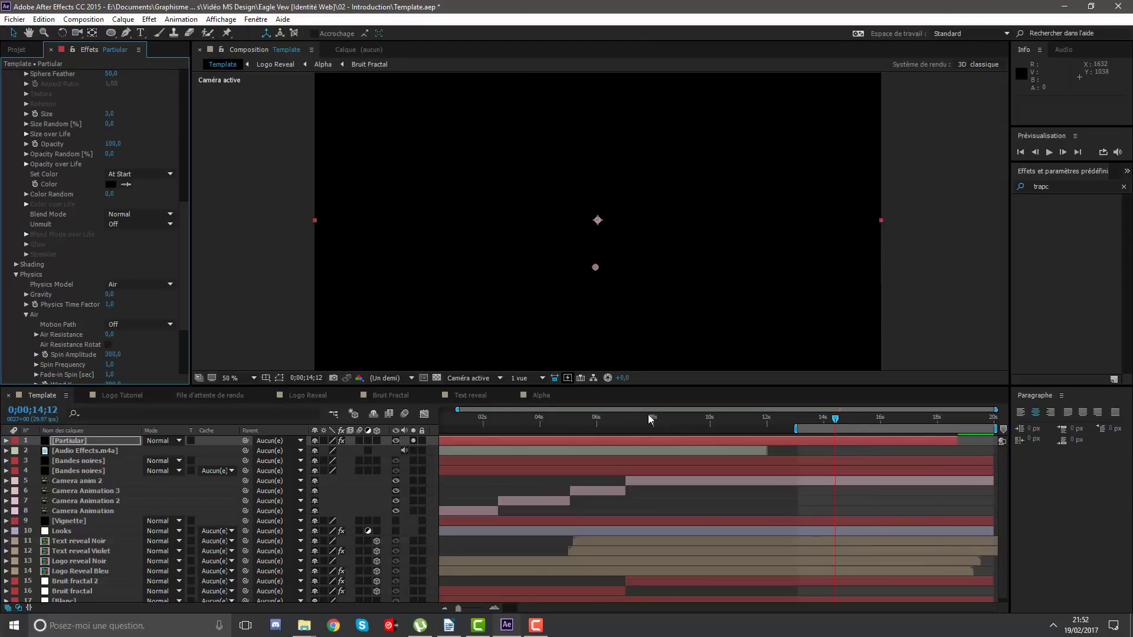
Move the work area start earlier to about 3 seconds and select the Particular layer.
click(648, 416)
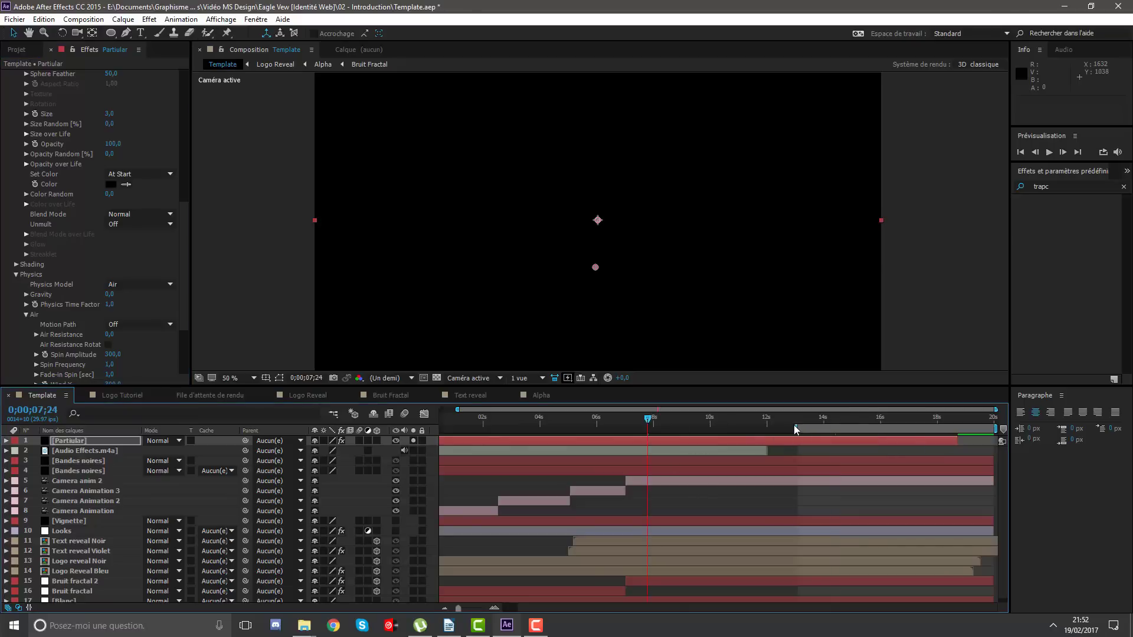
drag(795, 429, 527, 429)
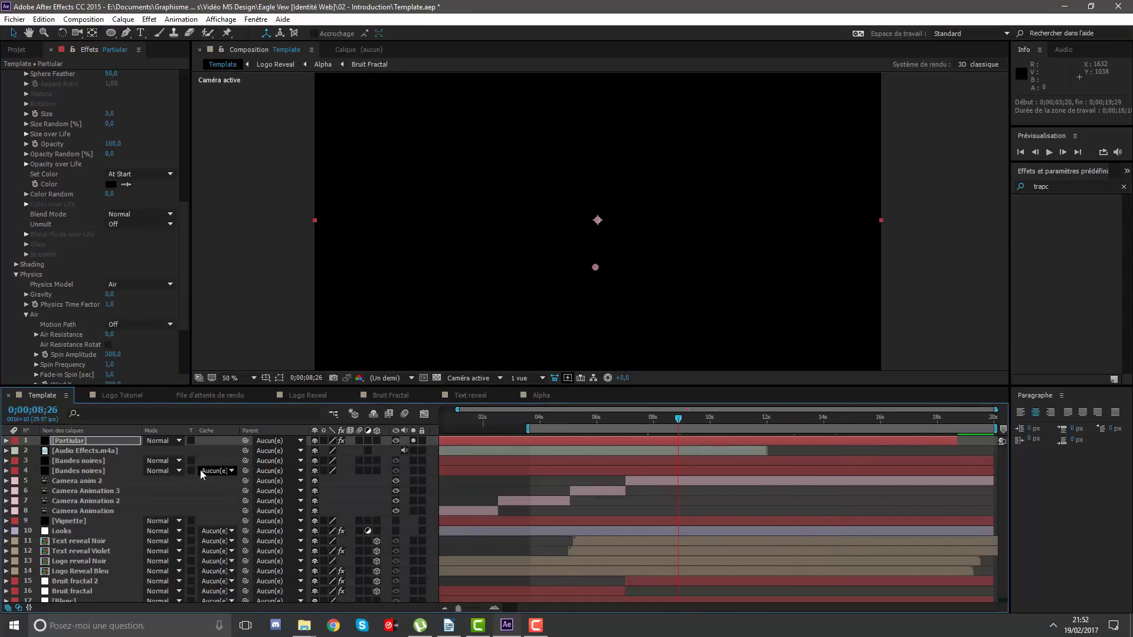
click(100, 443)
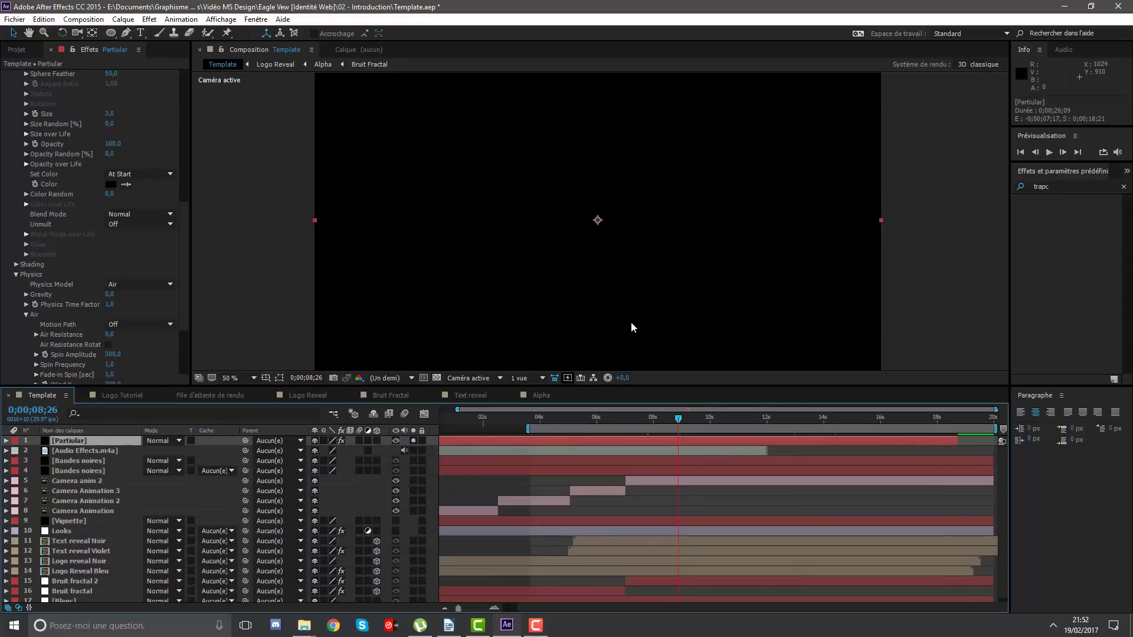
Move the Particular layer down to eighth place and turn off its solo.
key(comma)
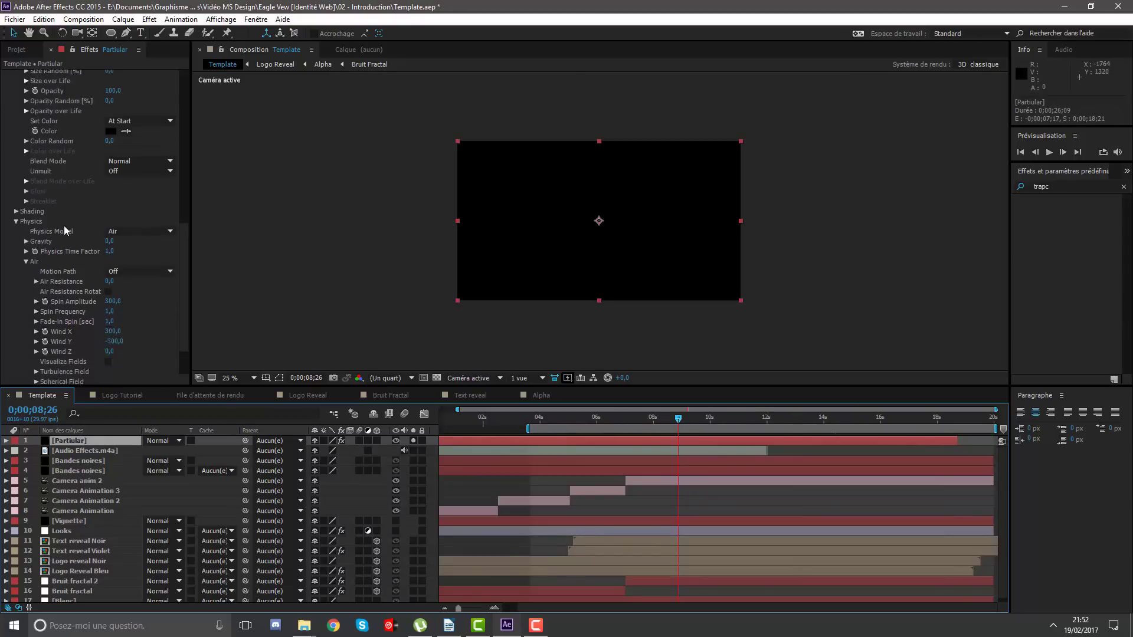
scroll(64, 225, up, 3)
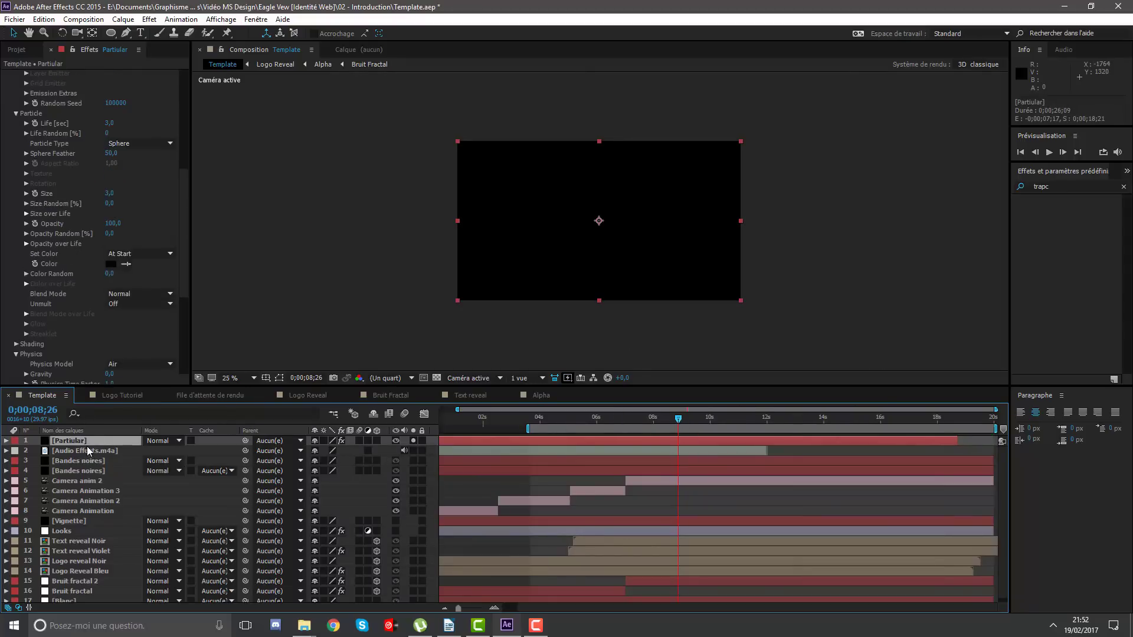
drag(82, 441, 68, 513)
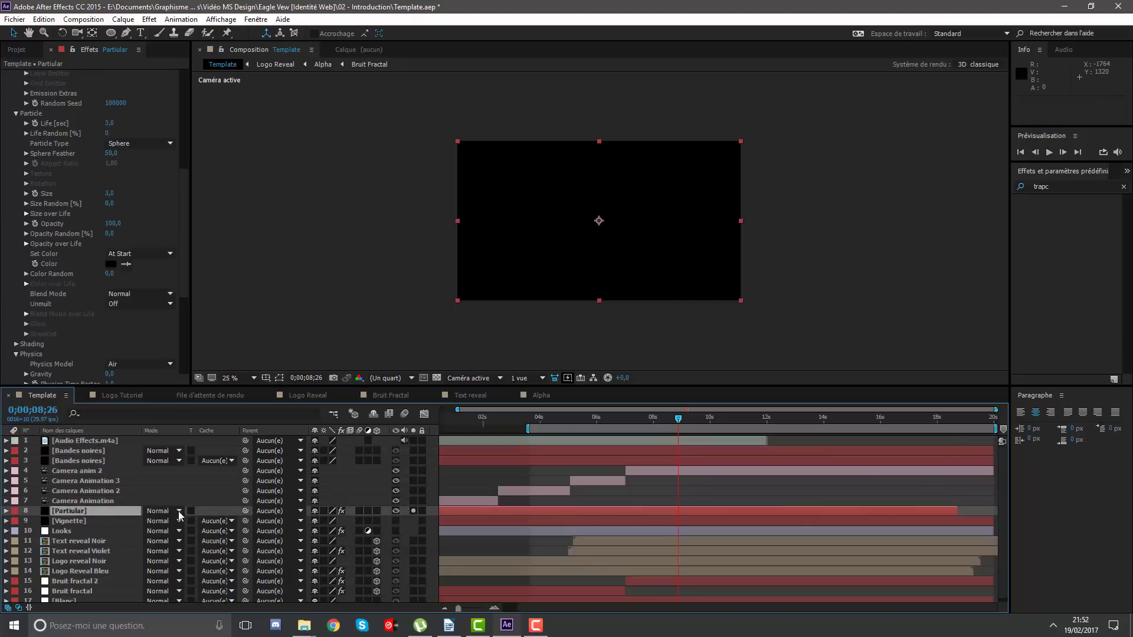
scroll(83, 337, up, 6)
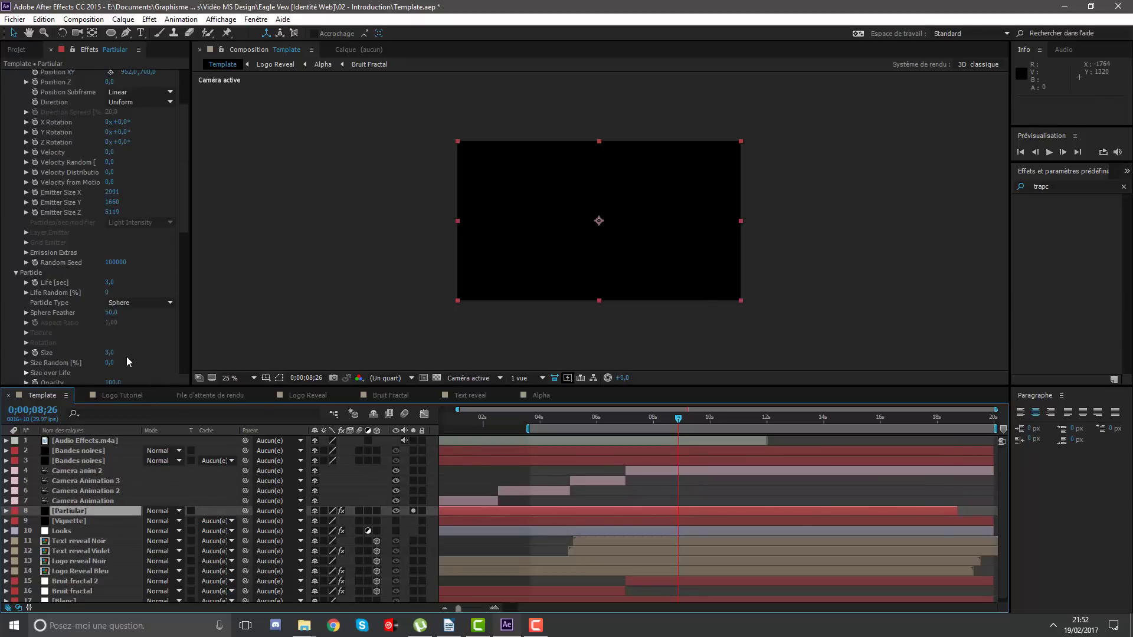
click(413, 511)
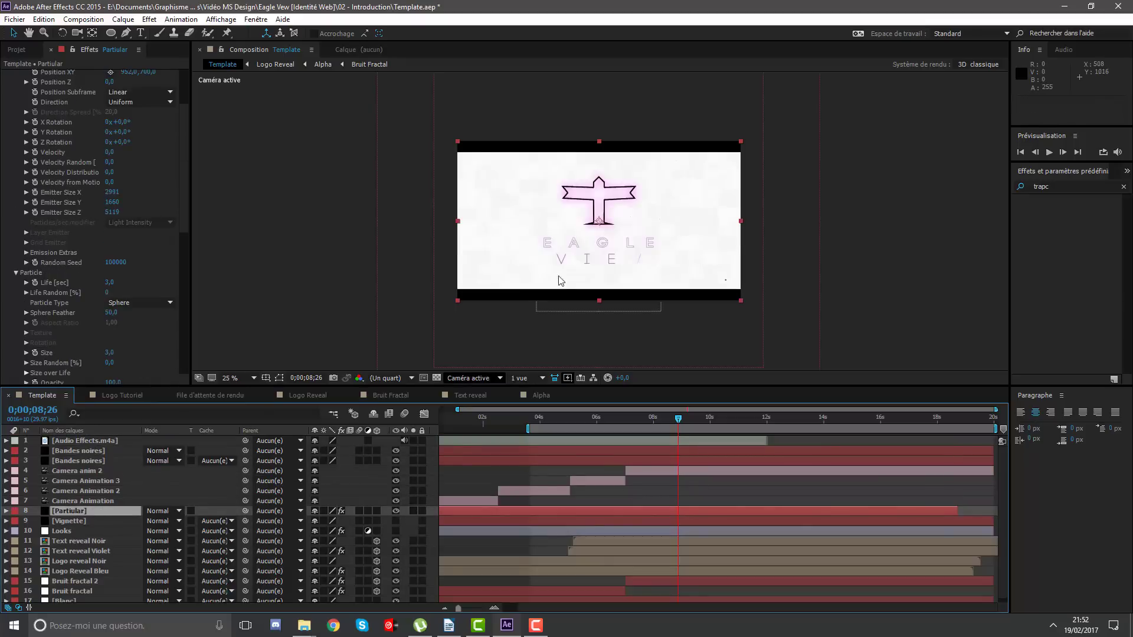
key(period)
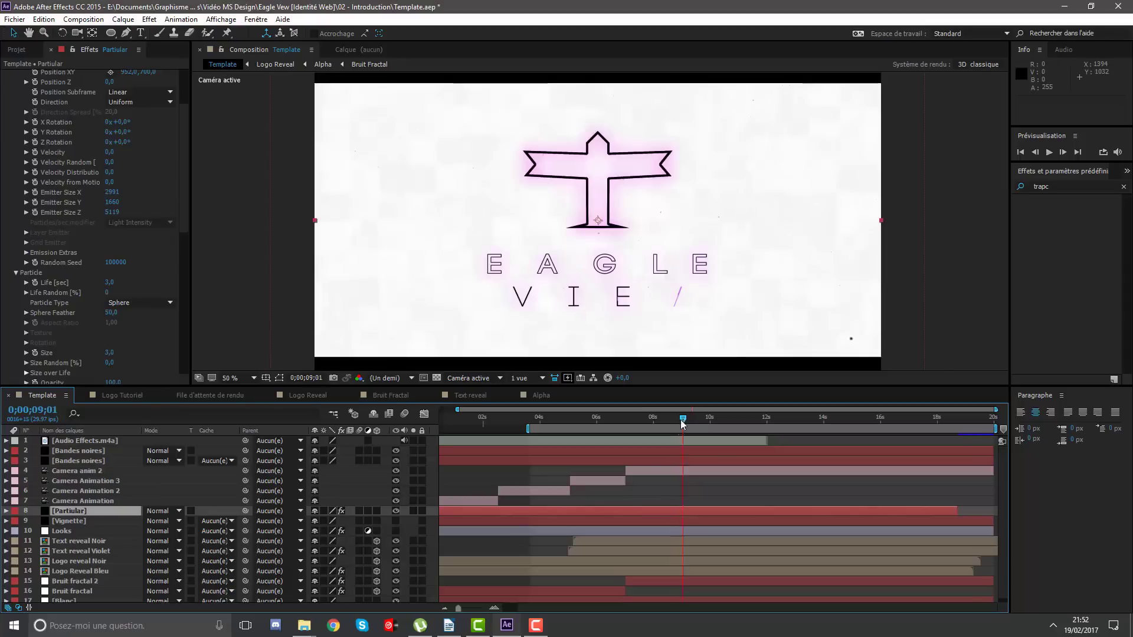
Start the work area at 0 and preview the intro from the first frame.
drag(682, 421, 653, 398)
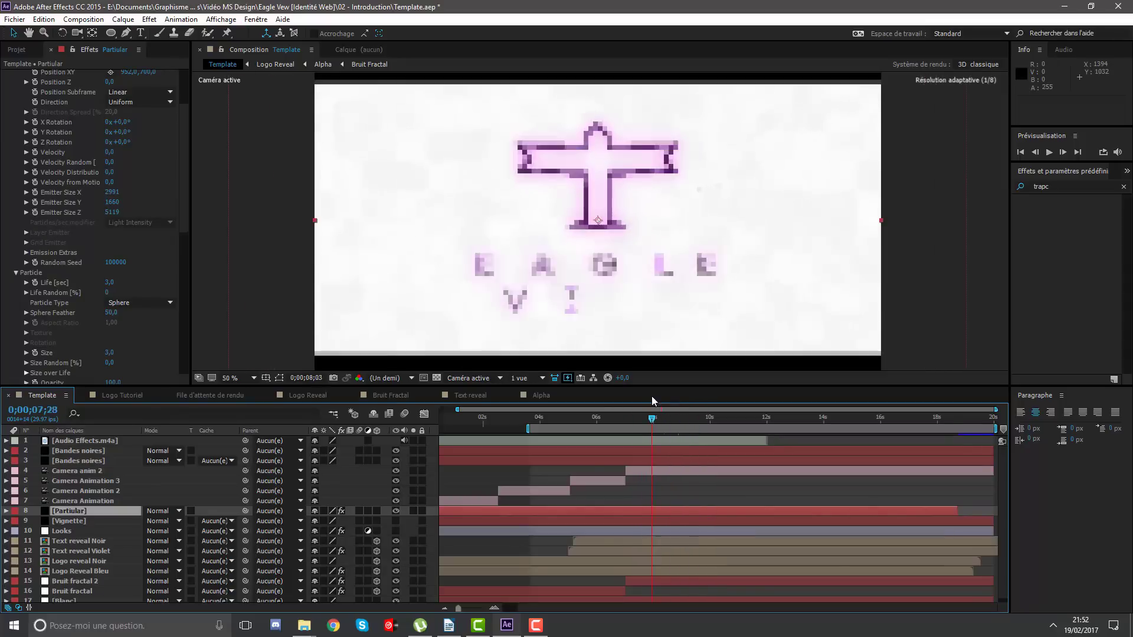
click(722, 419)
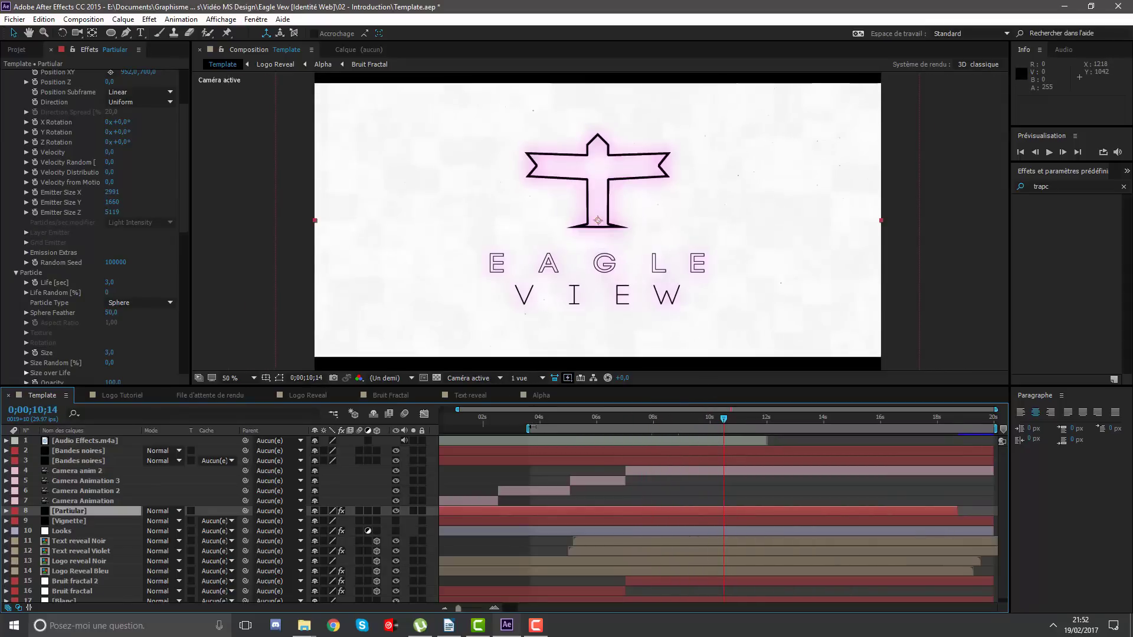
drag(531, 429, 371, 429)
click(478, 416)
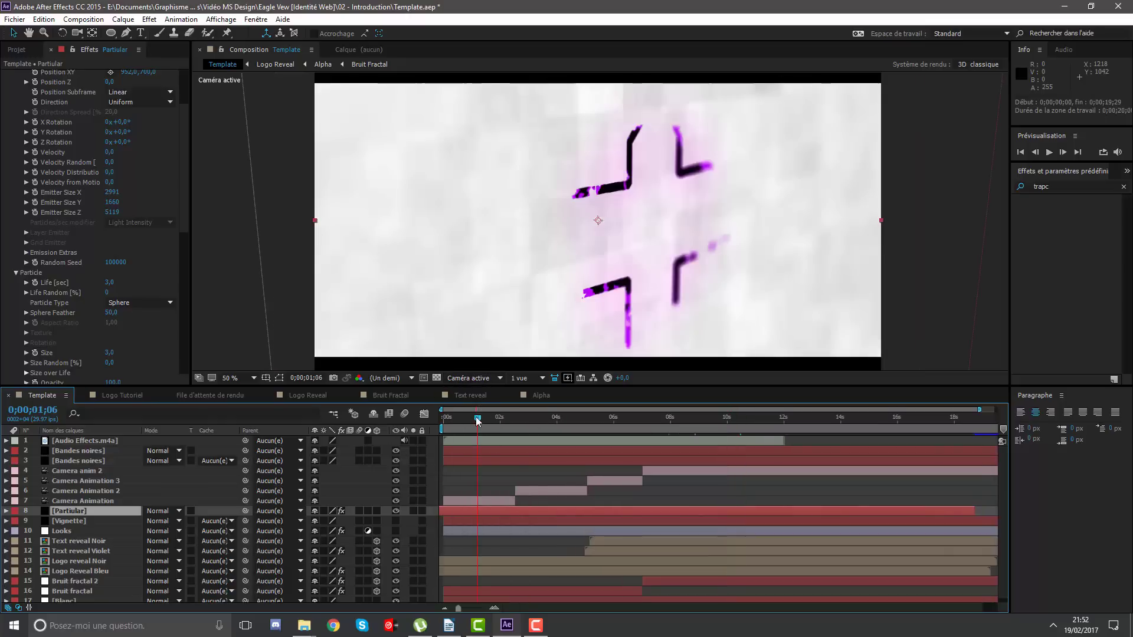
key(Home)
key(space)
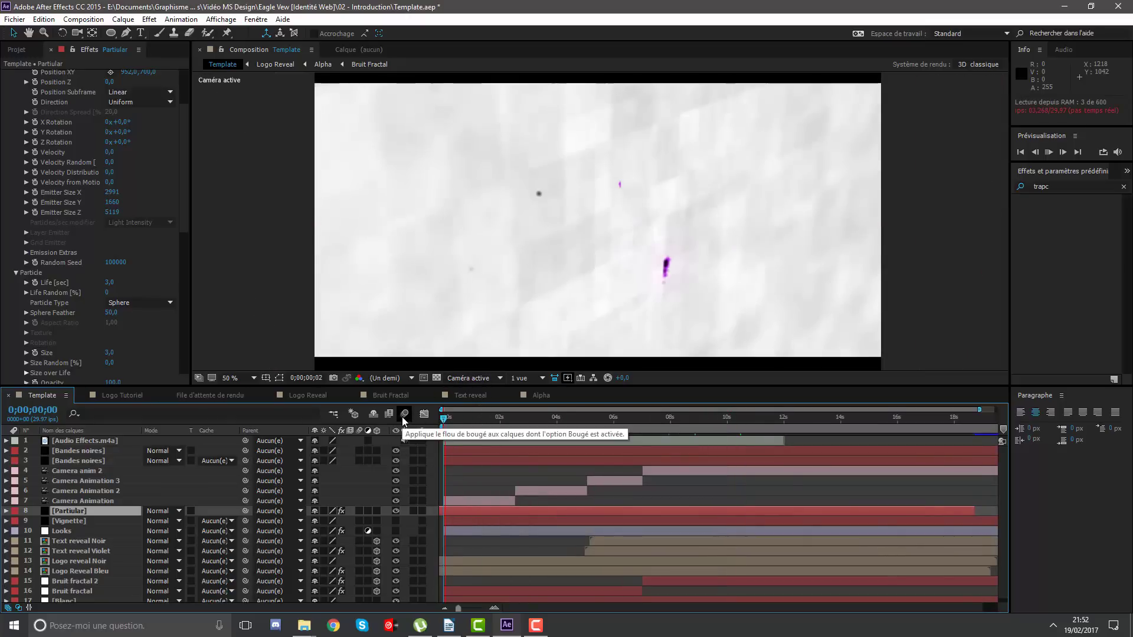
key(space)
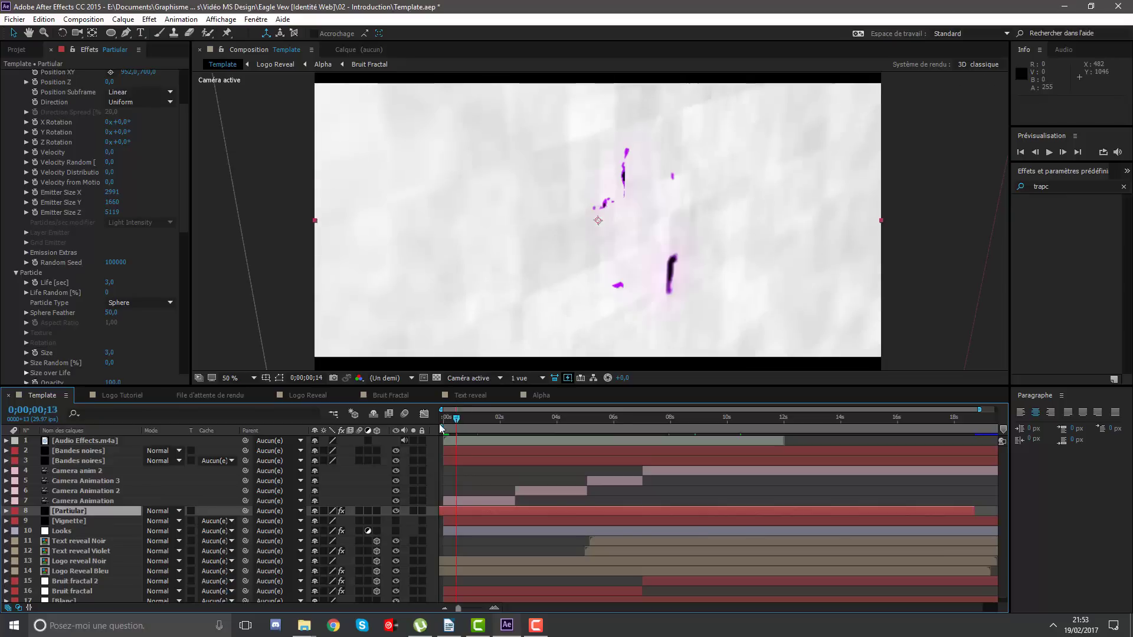
mouse_move(443, 421)
mouse_down()
mouse_move(723, 408)
mouse_move(615, 412)
mouse_move(784, 420)
mouse_move(545, 404)
mouse_up()
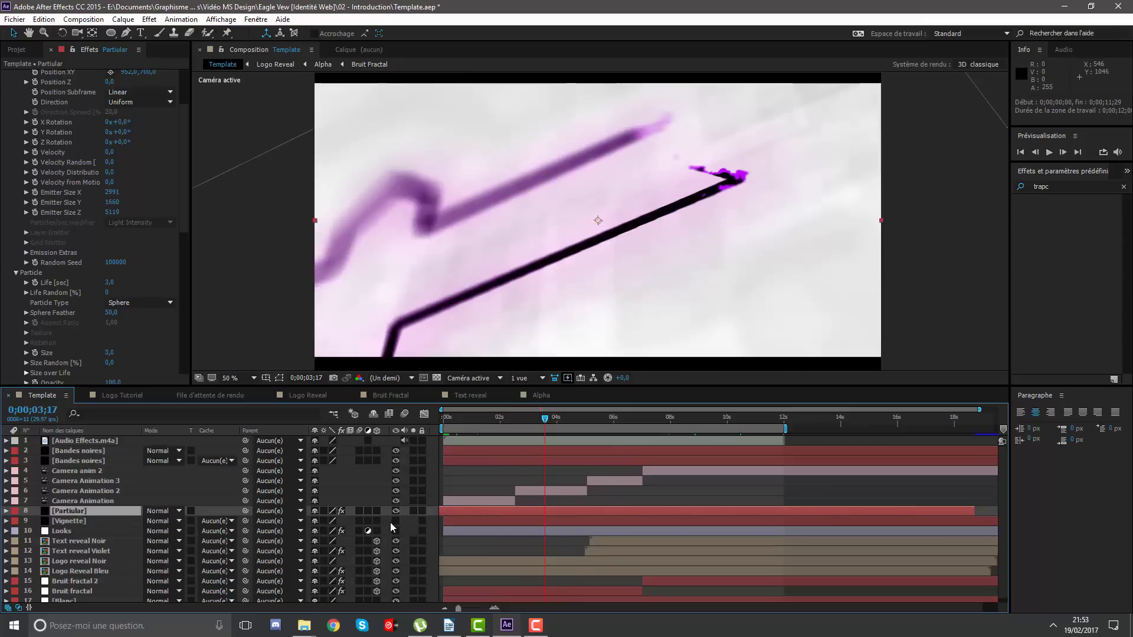
Turn Vignette, Looks and Text reveal Noir back on and inspect the finished logo at 9;18.
drag(395, 539, 398, 523)
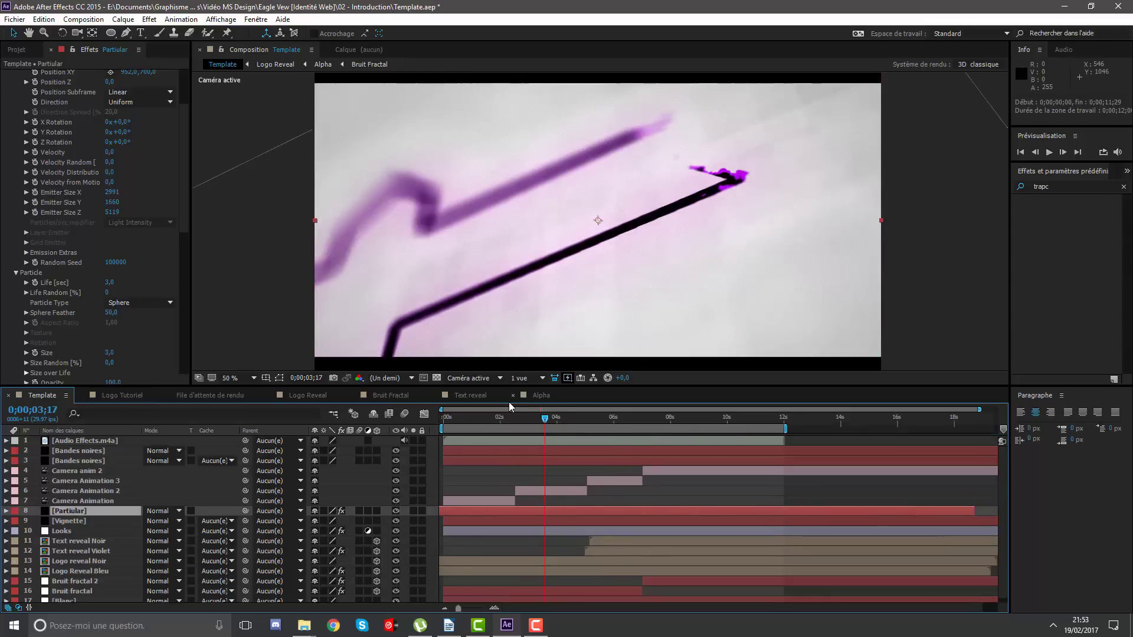
drag(513, 417, 716, 423)
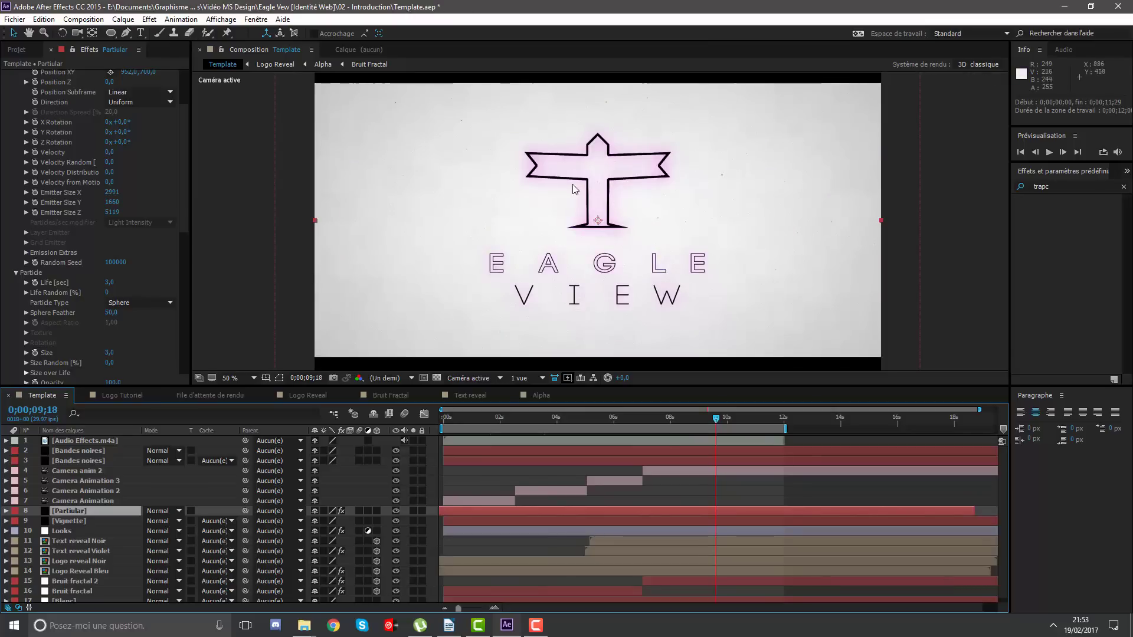
key(period)
key(period)
key(period)
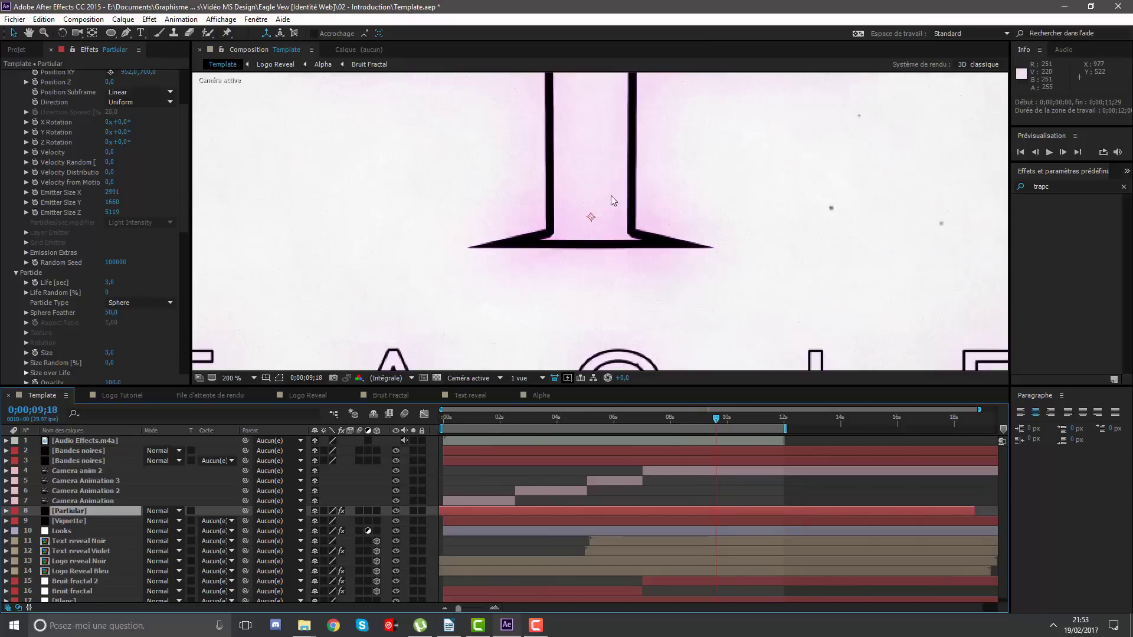
key(comma)
key(comma)
key(comma)
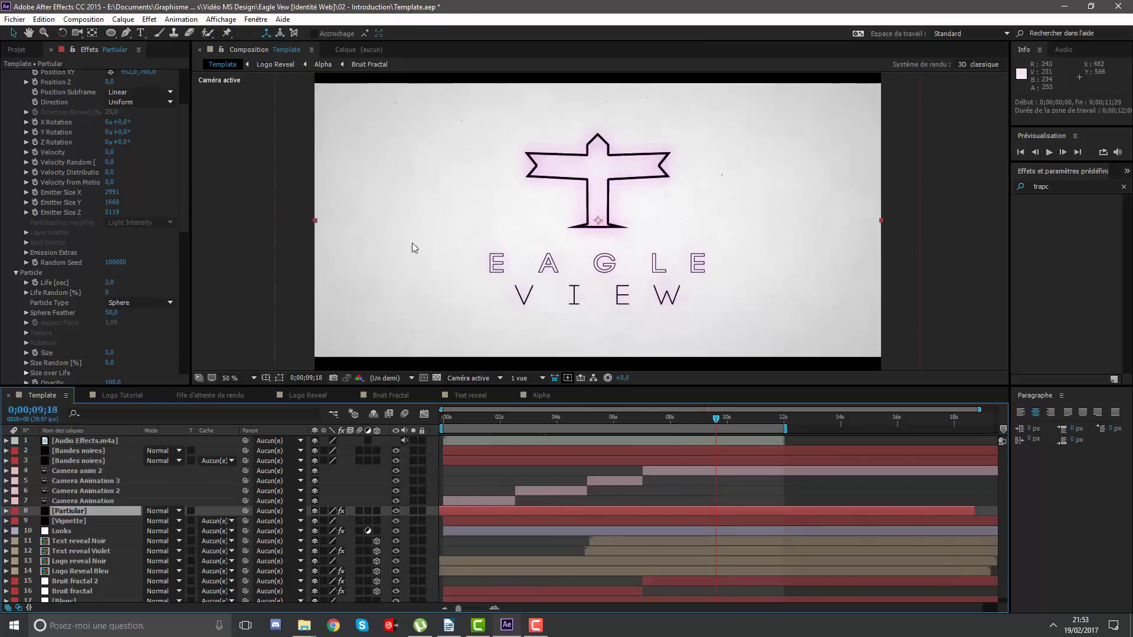
Set the Looks layer's Opacity to 50% and select the Logo Reveal Bleu layer.
click(106, 530)
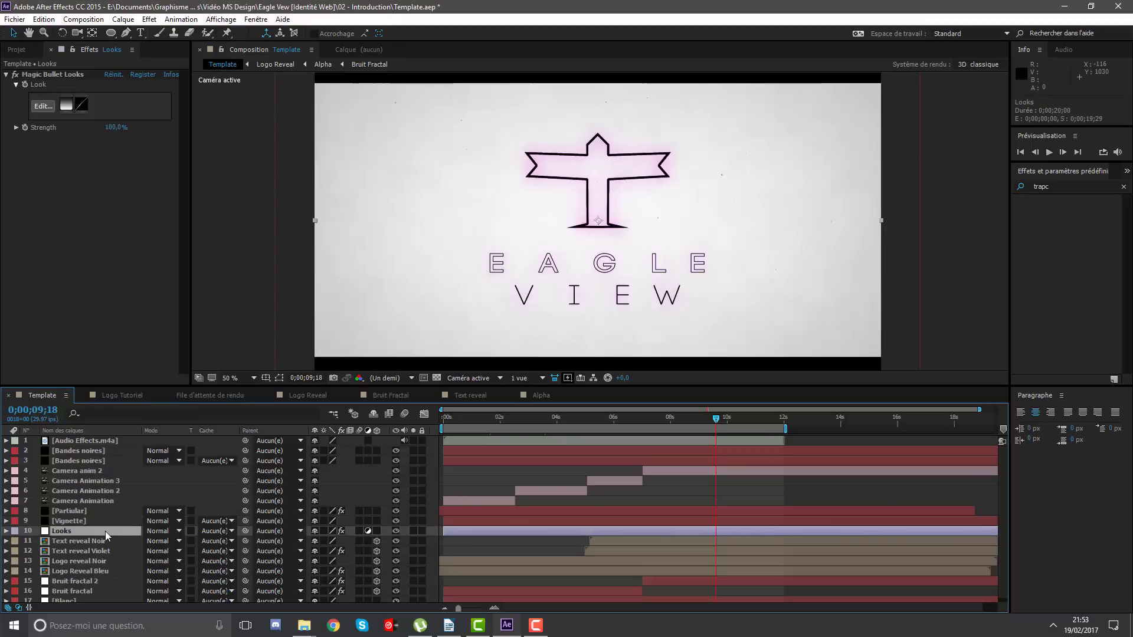
key(t)
key(t)
key(t)
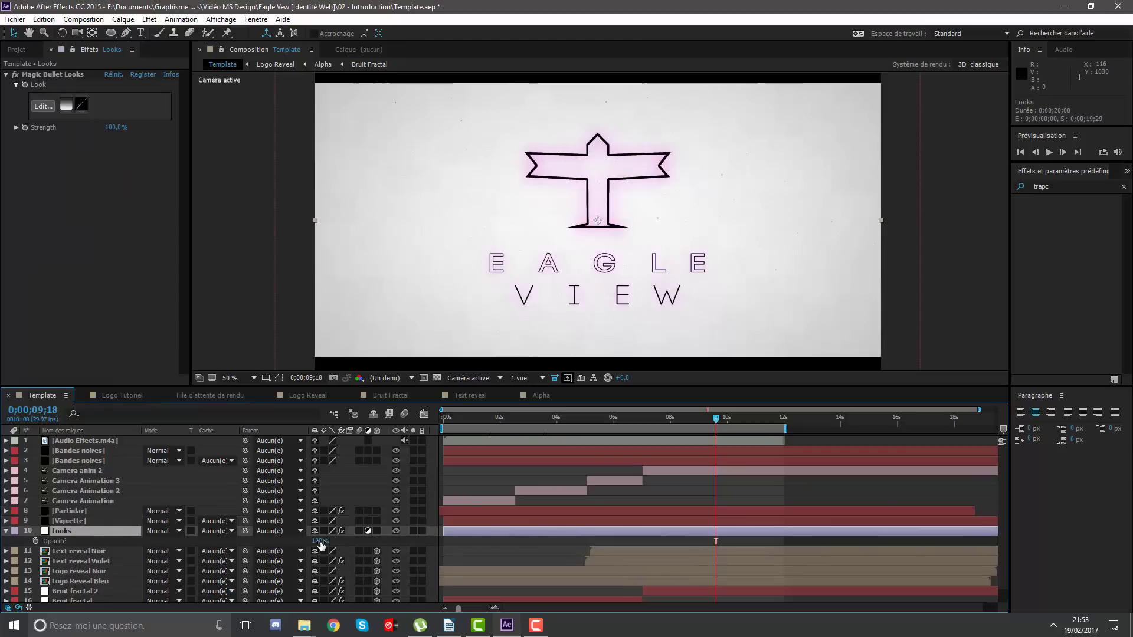
click(319, 541)
text(50)
key(Return)
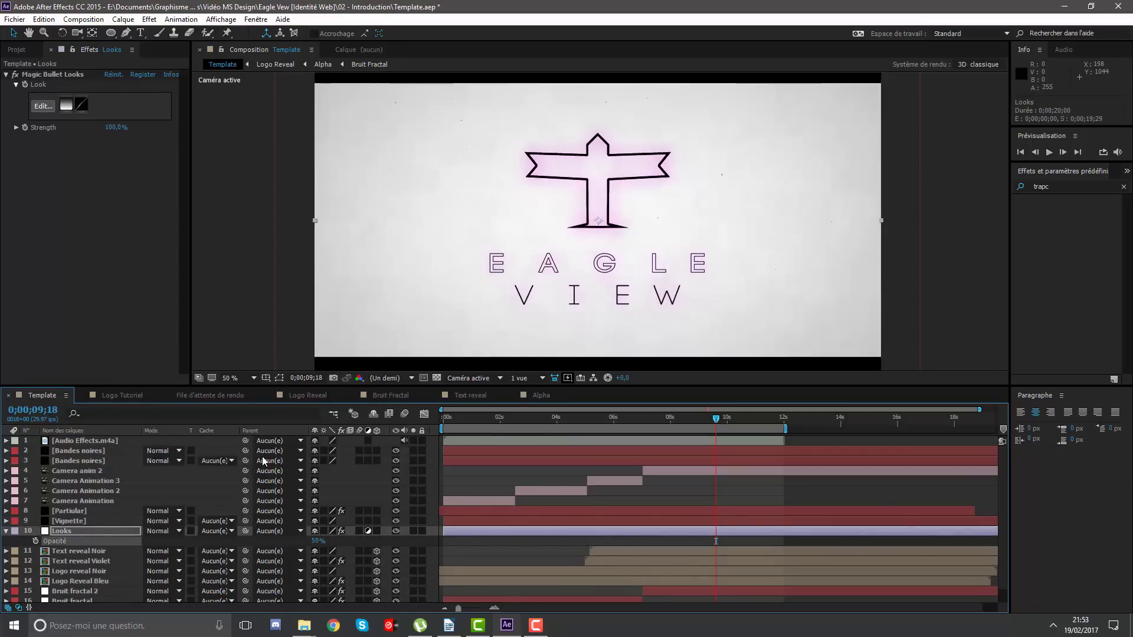
click(80, 582)
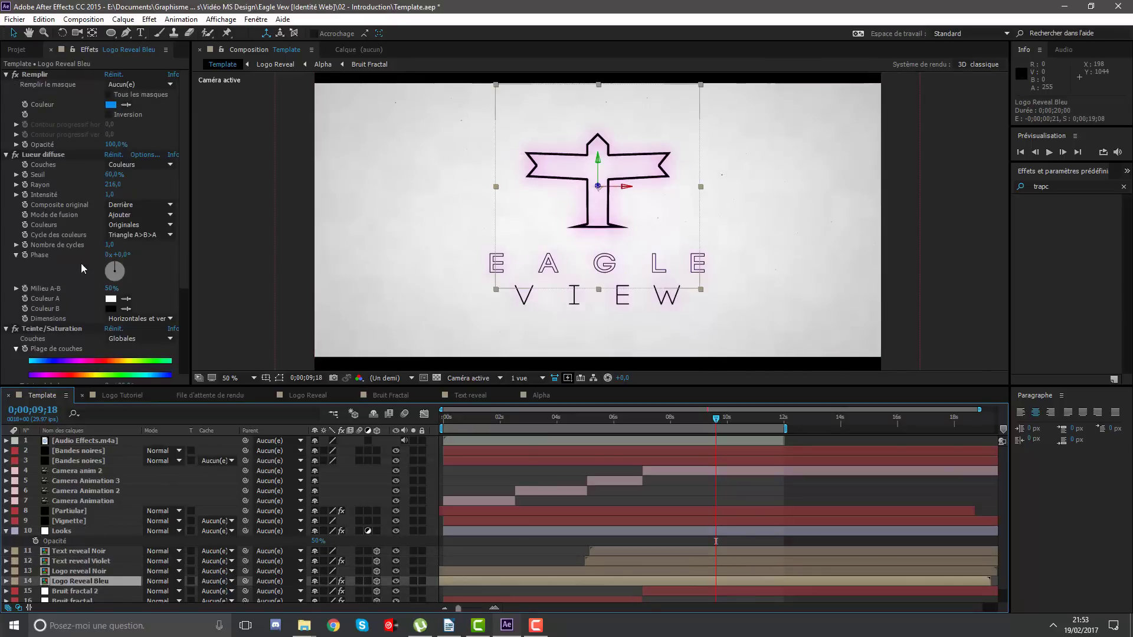
Set Logo Reveal Bleu's glow Radius to 300 and Intensity to 0.7.
click(115, 185)
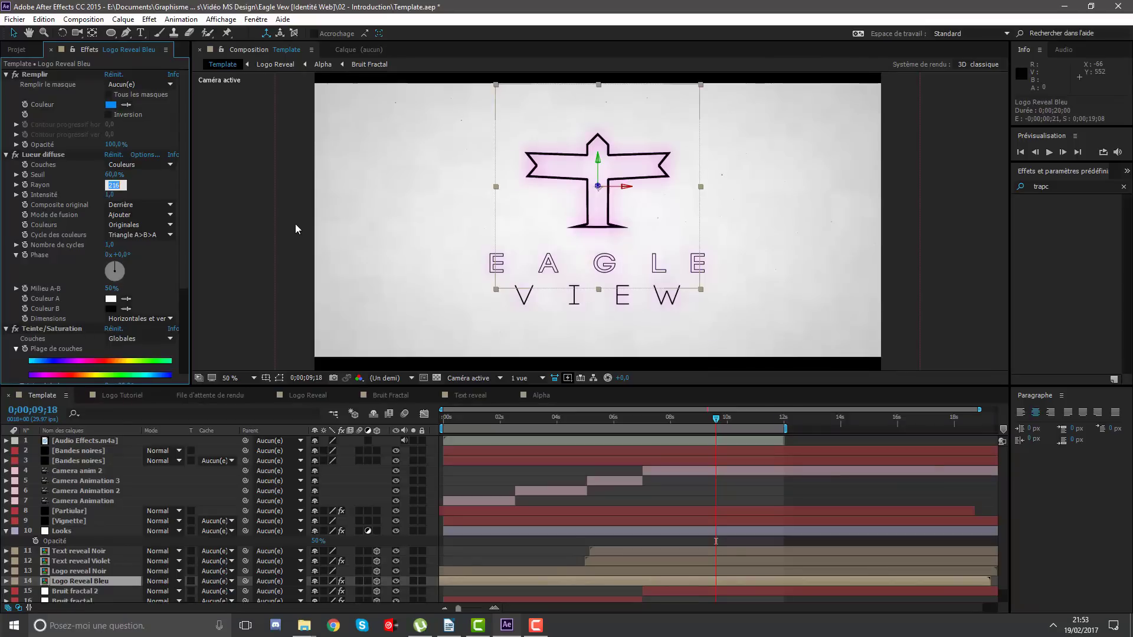
click(109, 245)
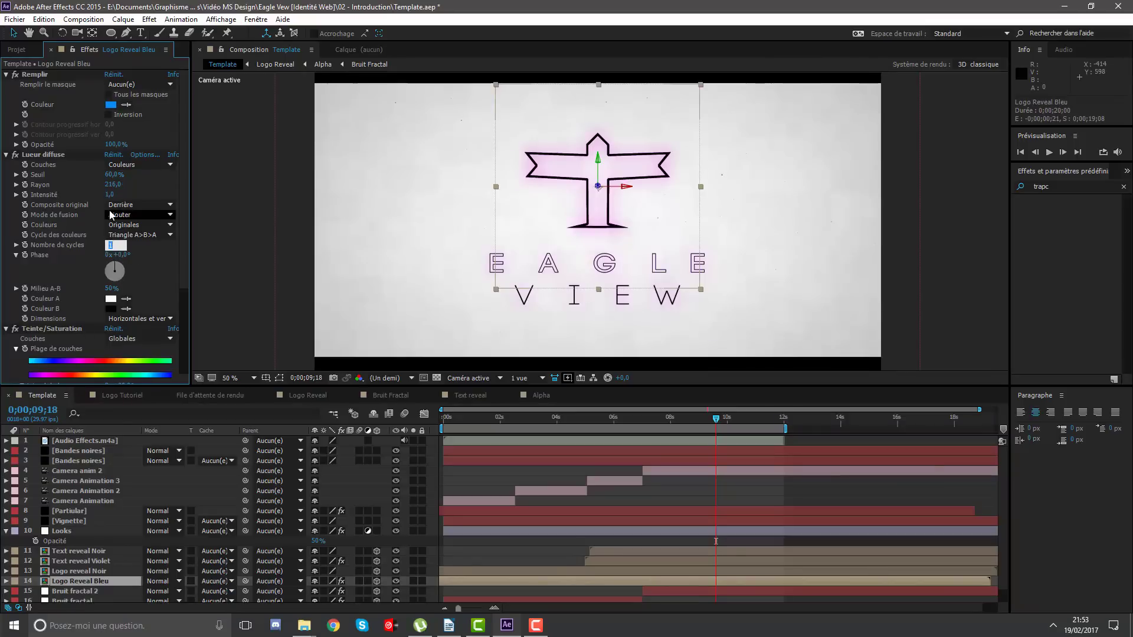
click(108, 185)
text(300)
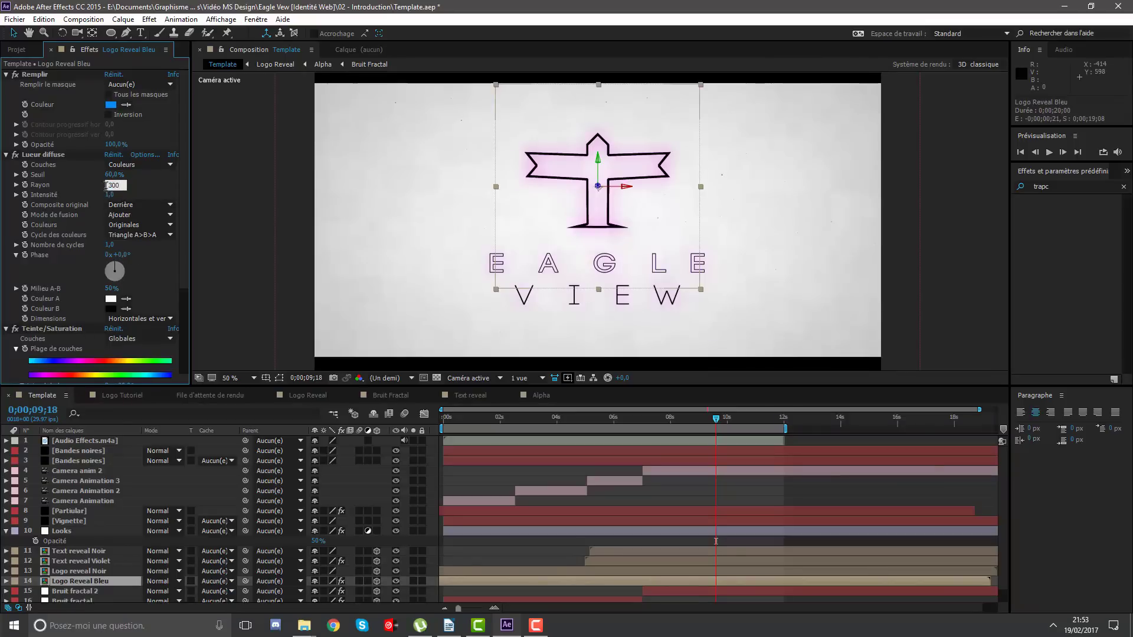
key(Return)
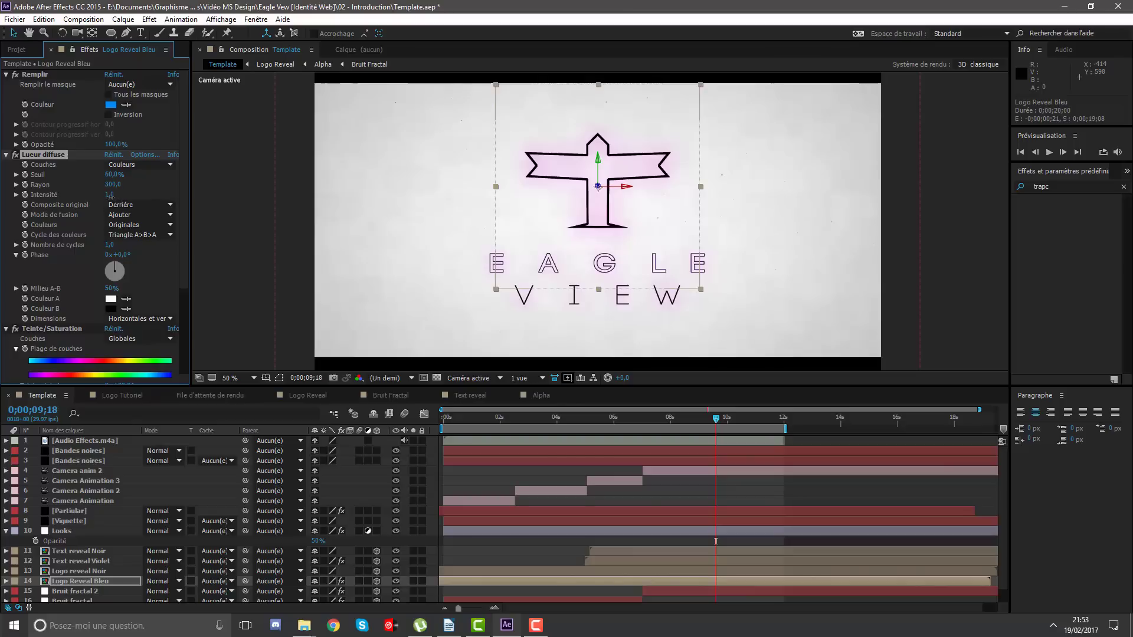
click(109, 194)
text(0)
key(Return)
Return to the start of the intro, deselect the layer and enlarge the composition view.
drag(645, 414, 444, 416)
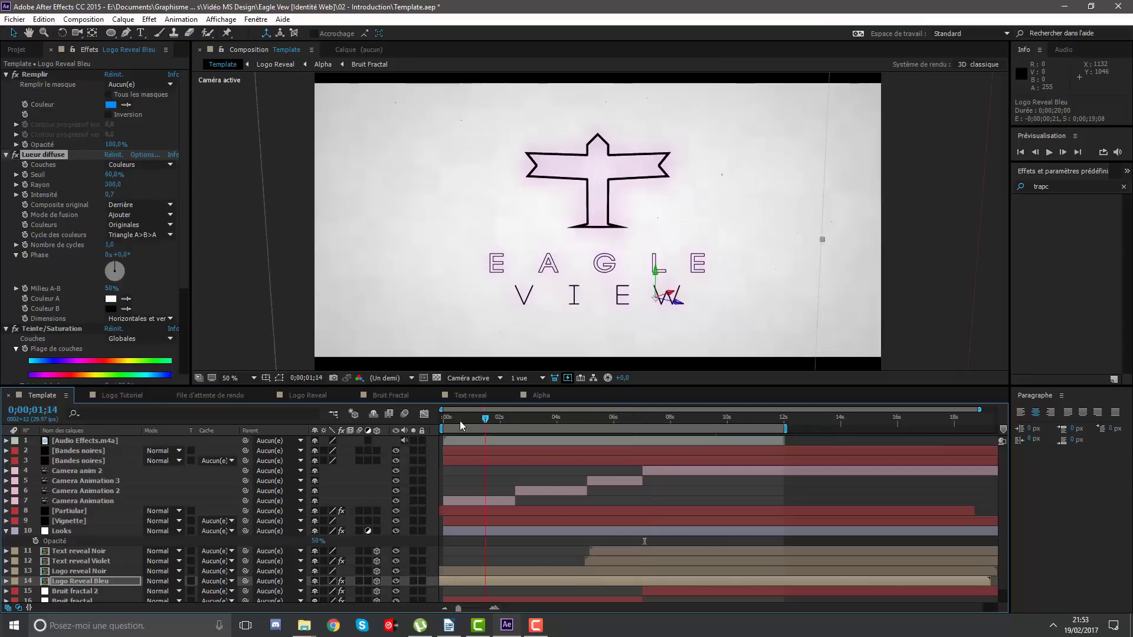
click(714, 487)
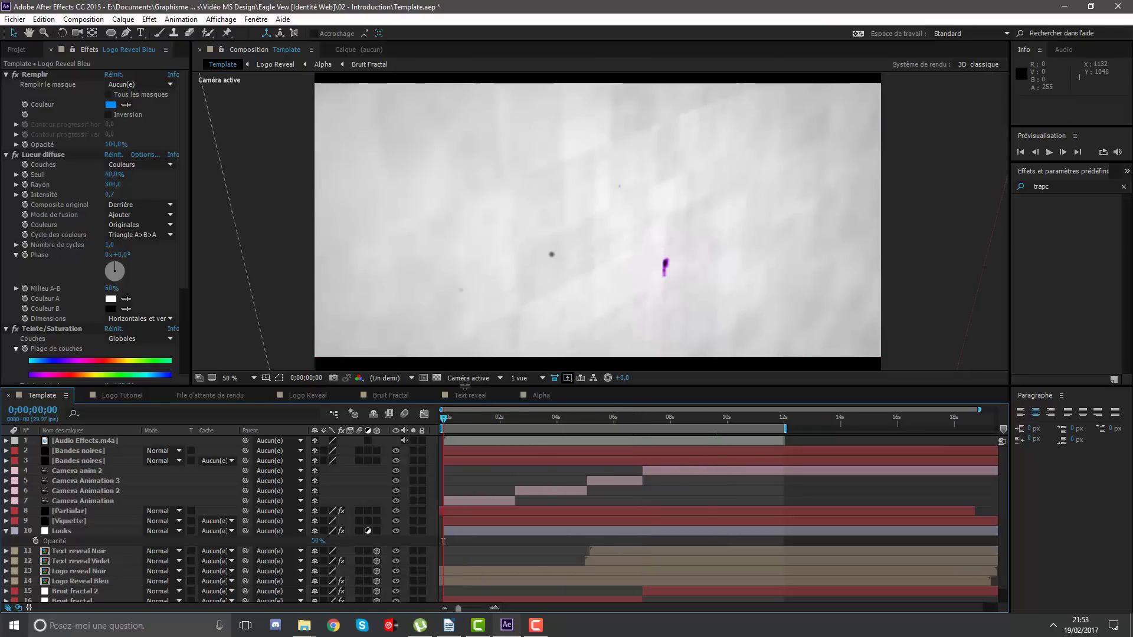
drag(465, 385, 484, 461)
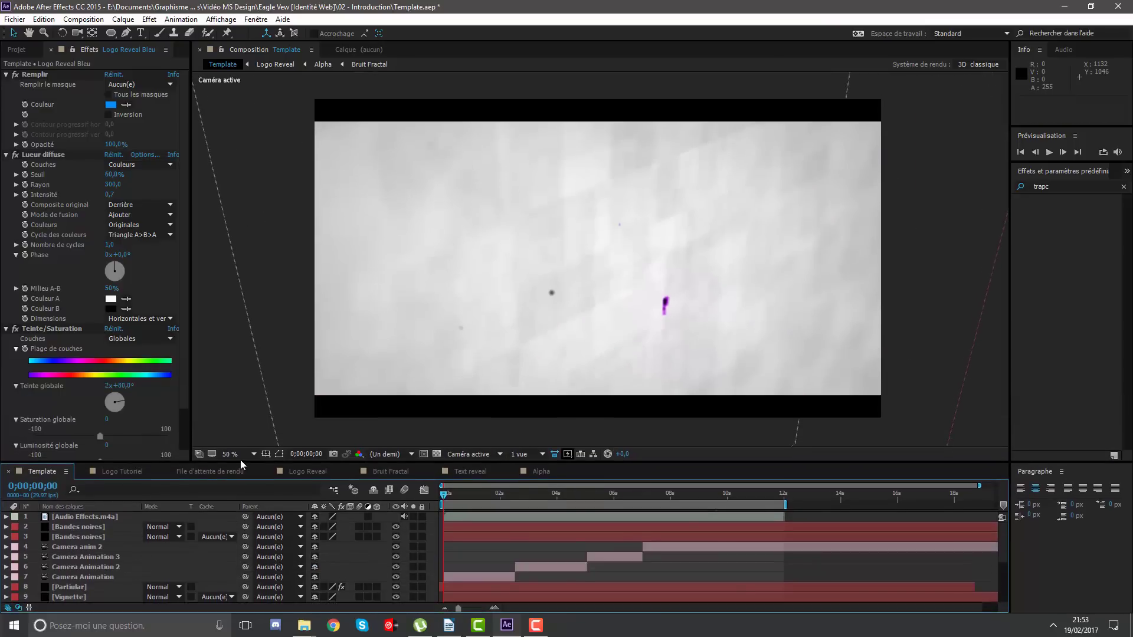
Set the viewer zoom to 'Ajuster jusqu'à 100 %' and move to about three seconds.
click(239, 455)
click(270, 254)
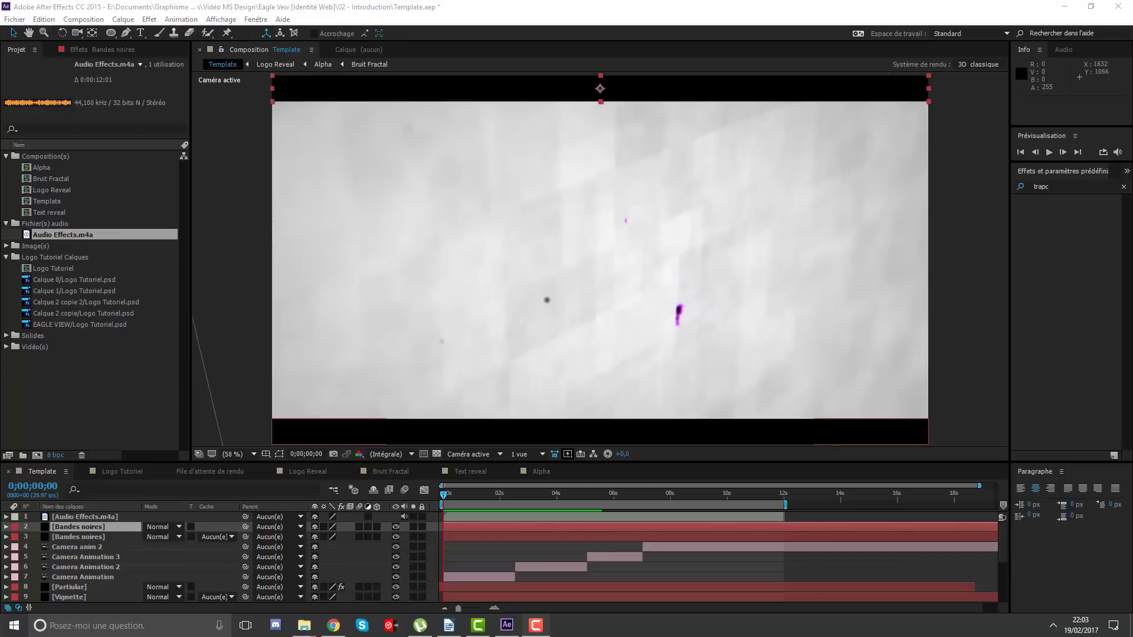
mouse_move(443, 495)
mouse_down()
mouse_move(574, 507)
mouse_move(558, 508)
mouse_move(586, 498)
mouse_up()
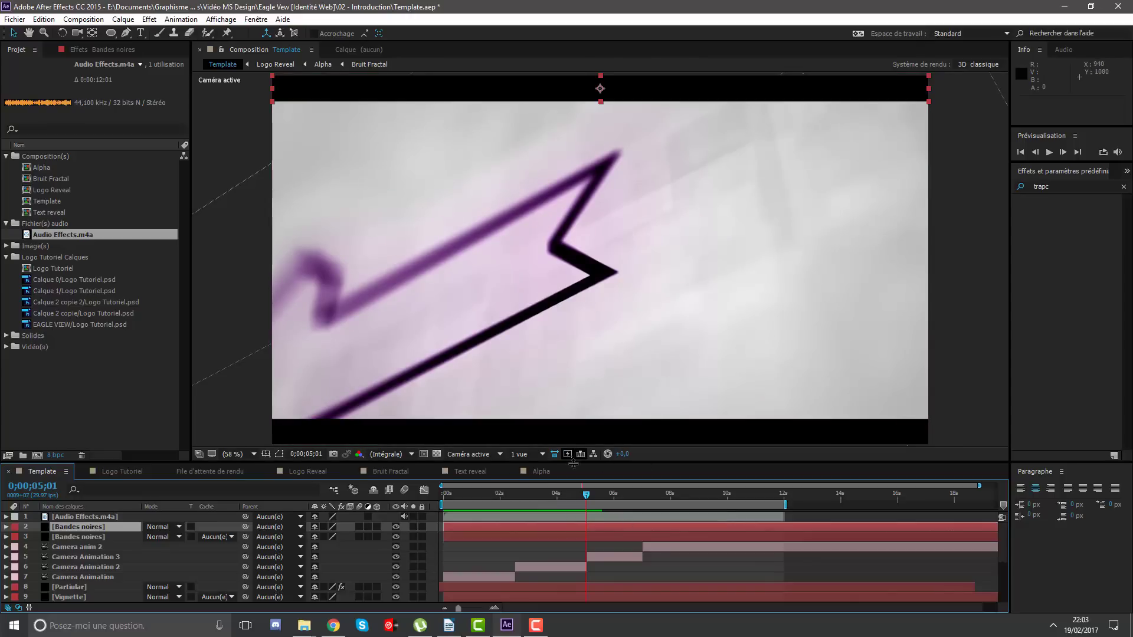
Review the reveal frames between 1;25 and 3;17, then switch to Chrome.
mouse_move(568, 502)
mouse_down()
mouse_move(495, 488)
mouse_move(505, 485)
mouse_move(494, 477)
mouse_up()
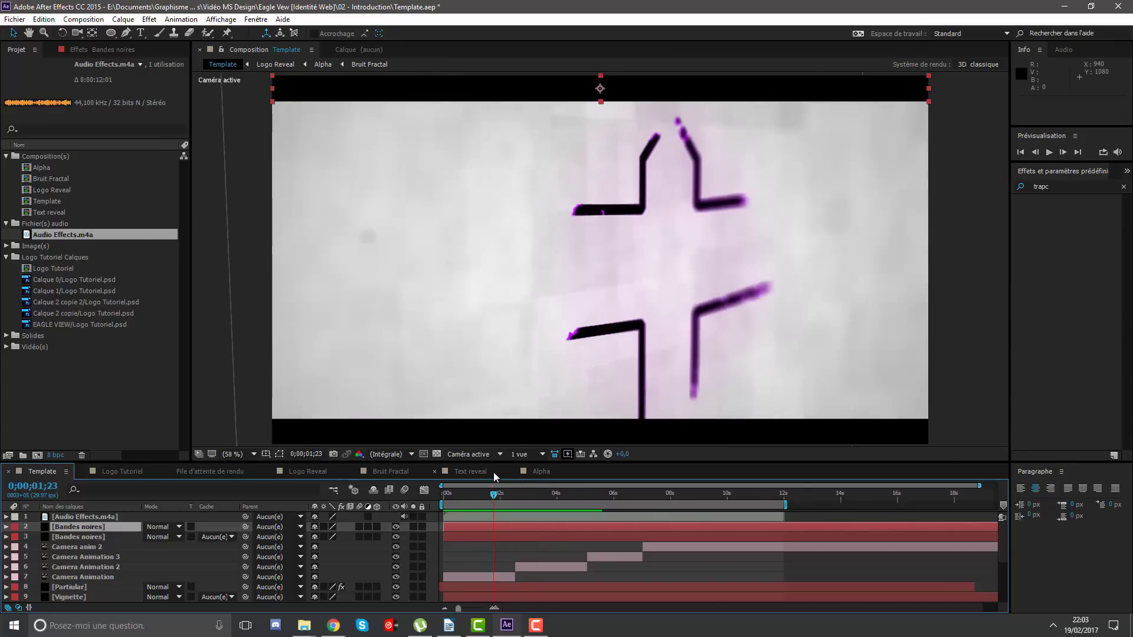
click(537, 493)
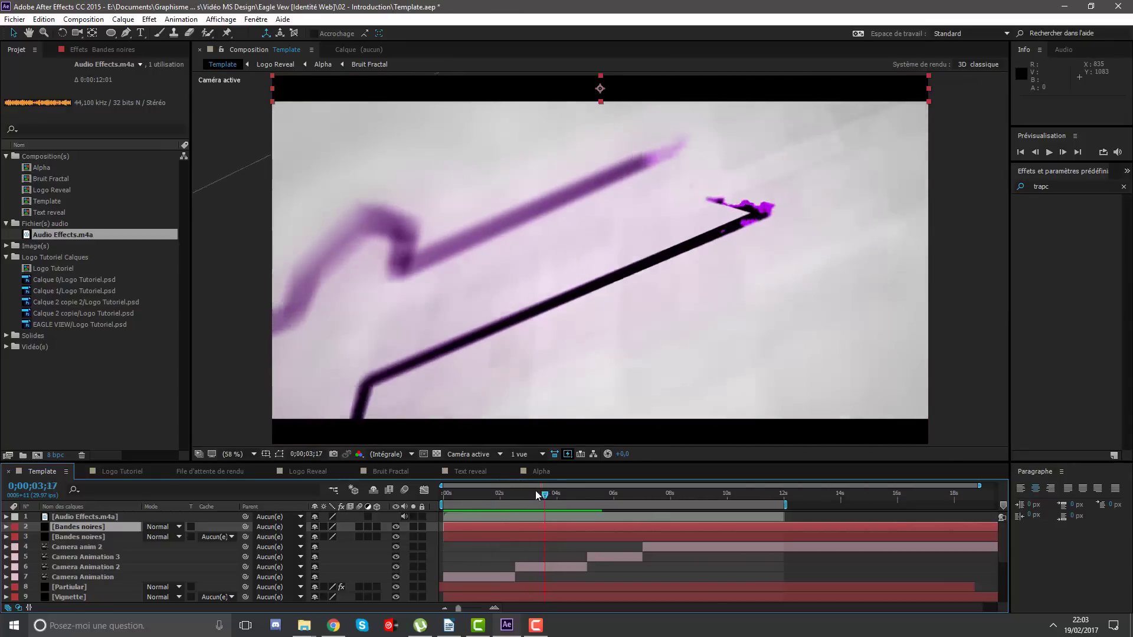
drag(537, 494, 539, 496)
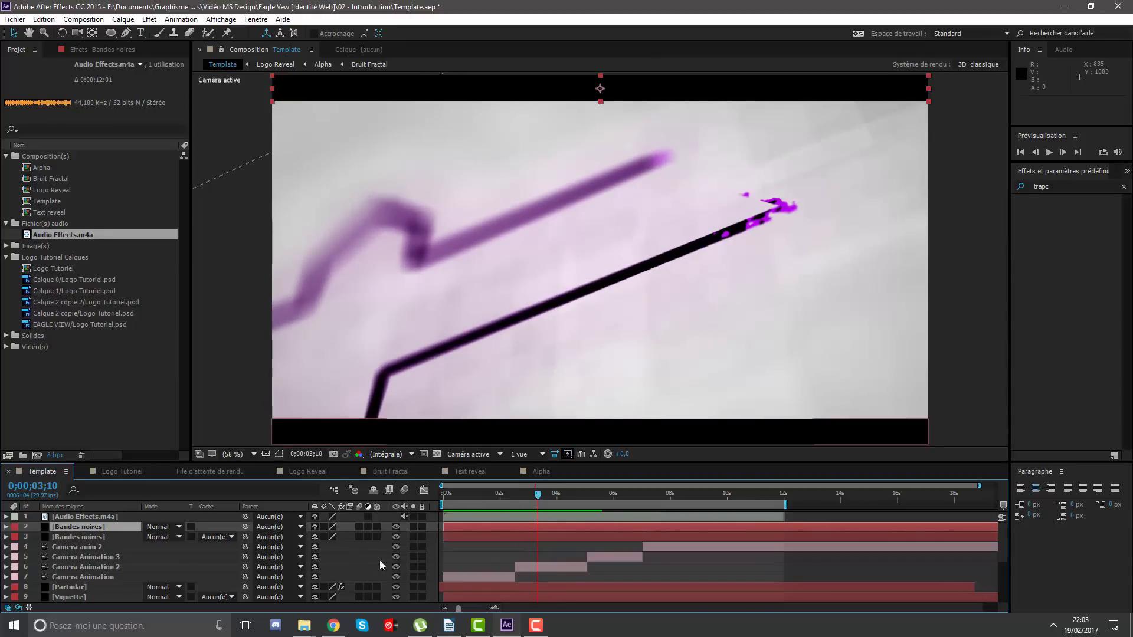
click(333, 625)
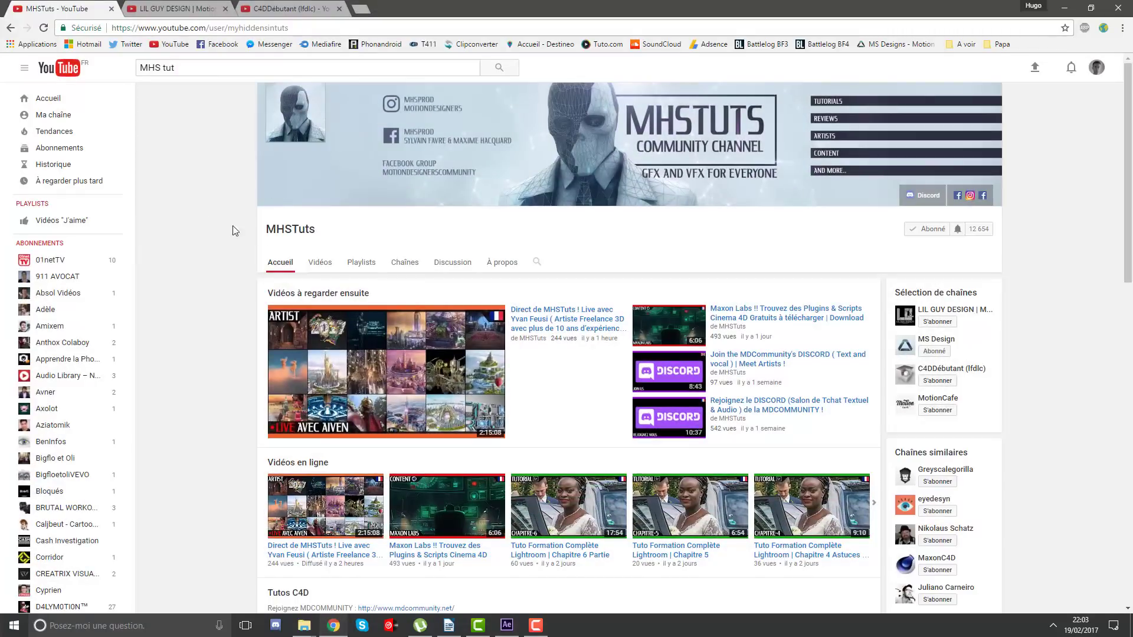
Look over the channel tabs and open the MHSTuts channel's Vidéos list.
click(155, 7)
click(269, 7)
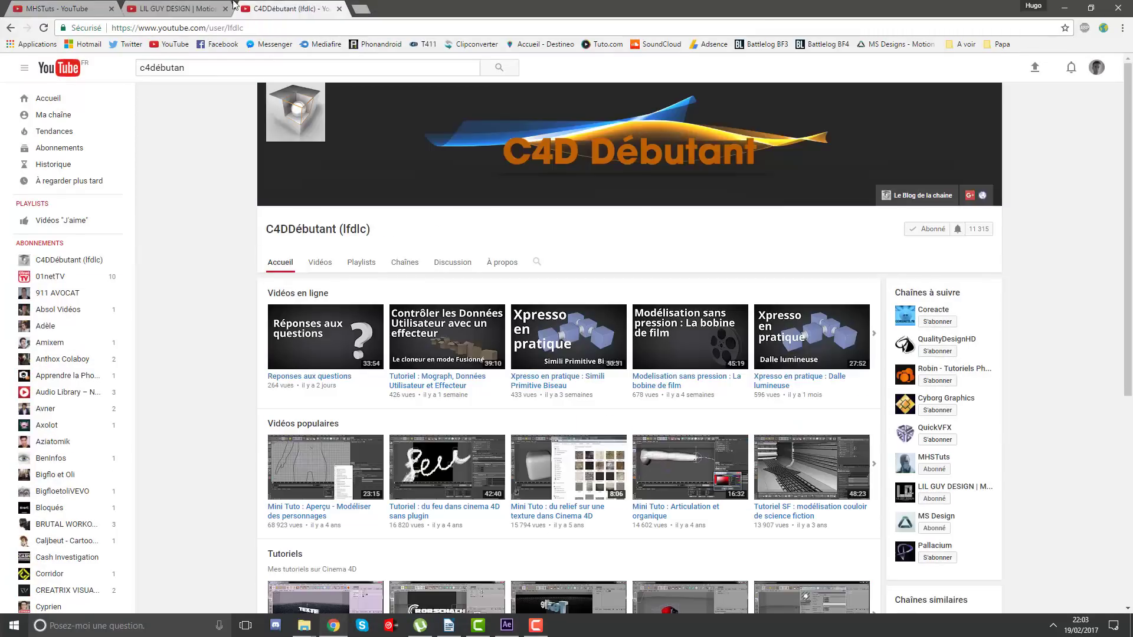
click(97, 6)
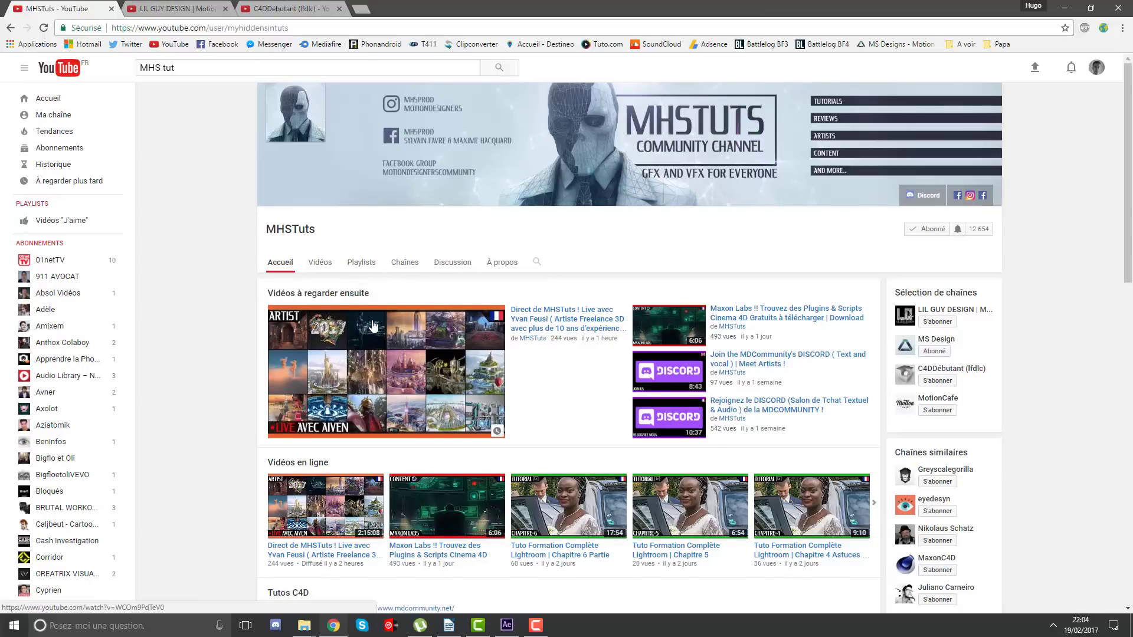
click(328, 265)
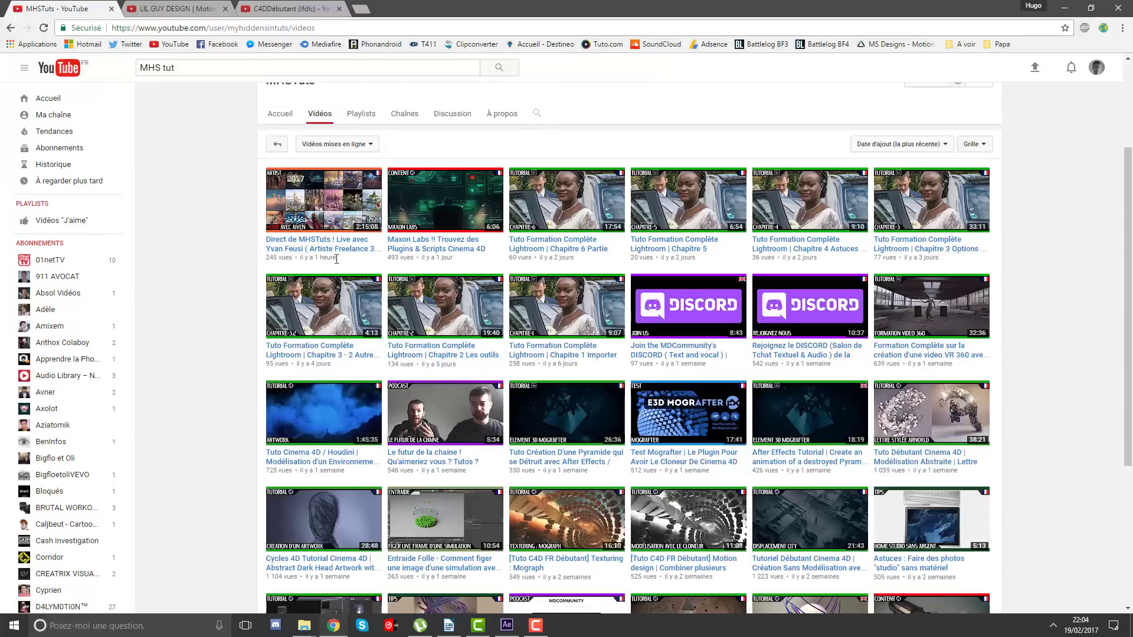
drag(336, 260, 313, 260)
scroll(485, 328, down, 3)
scroll(486, 328, up, 5)
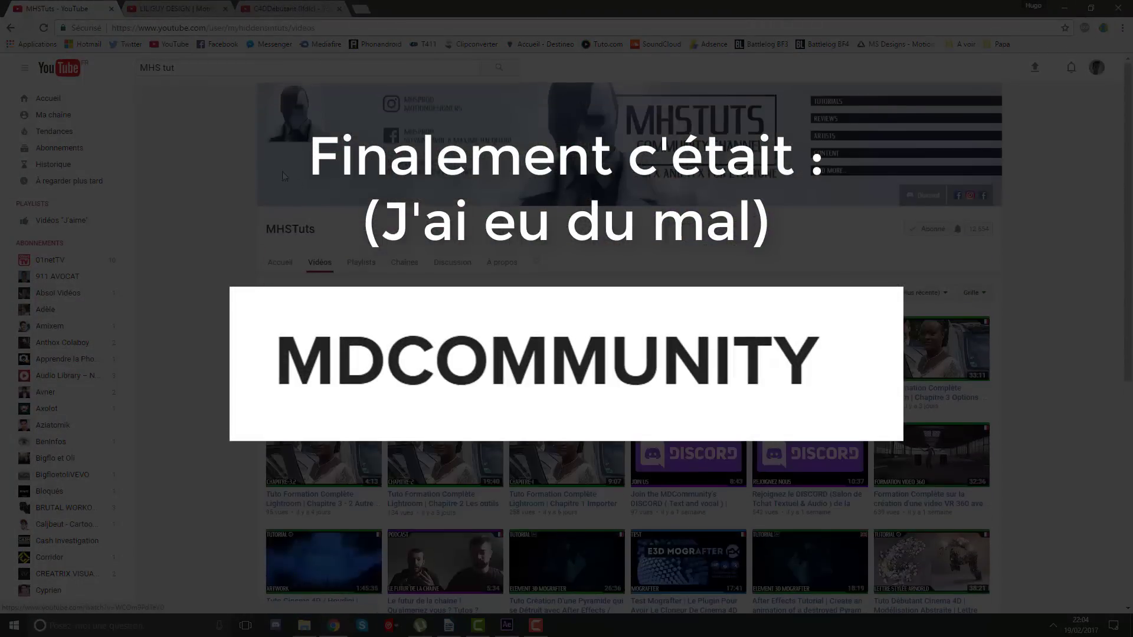
Open the LIL GUY DESIGN and C4DDébutant video lists, ending on LIL GUY DESIGN.
key(ctrl+Tab)
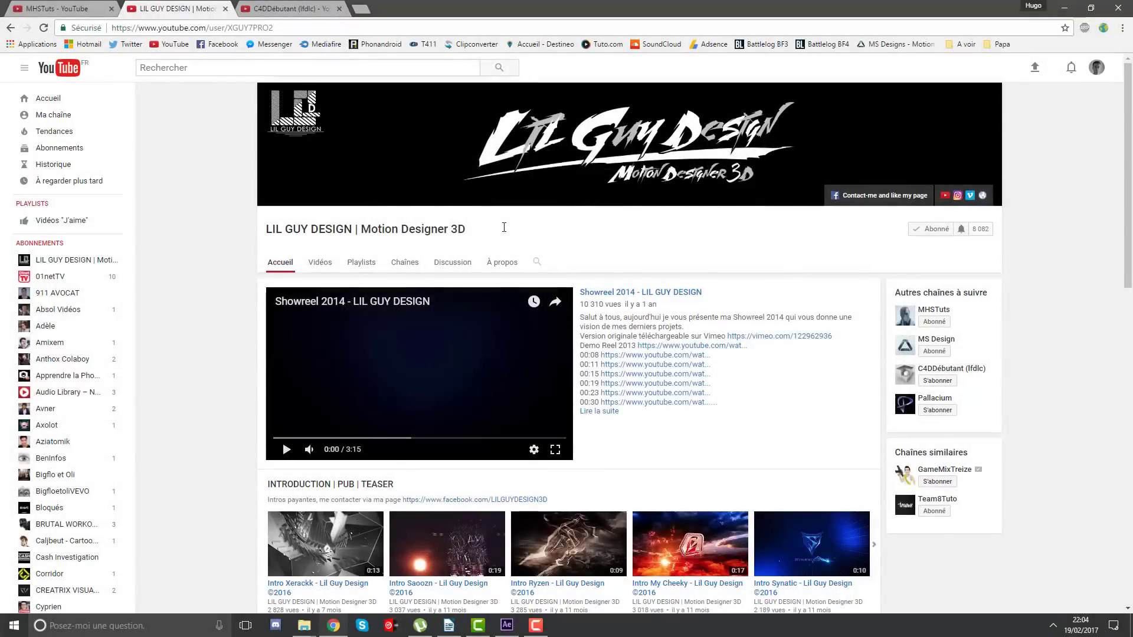
click(335, 268)
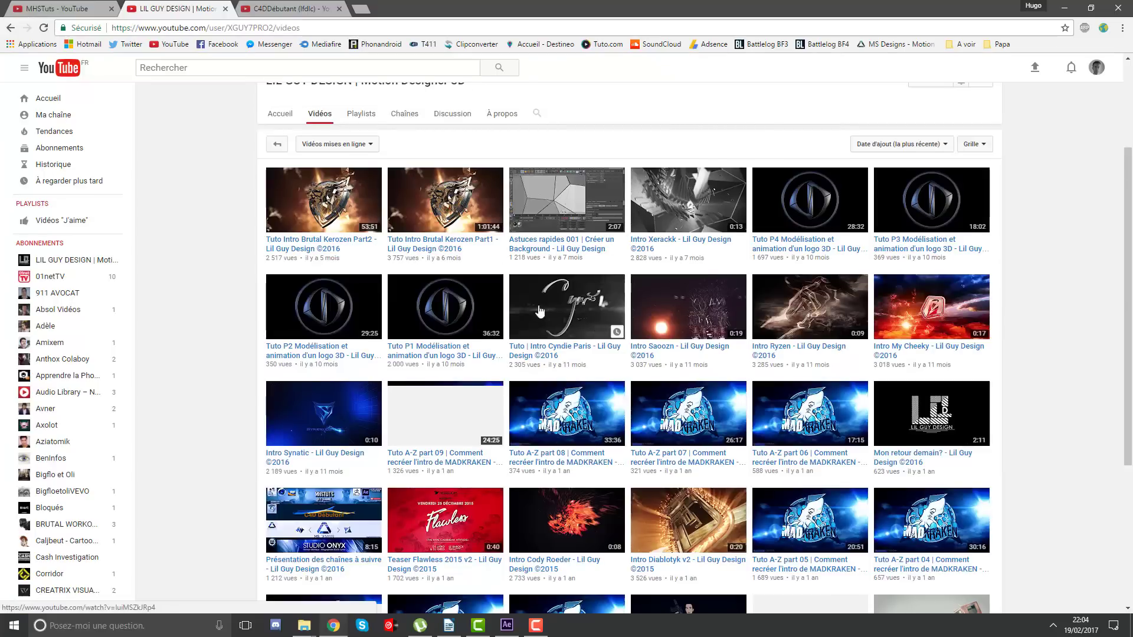
key(ctrl+Tab)
click(319, 262)
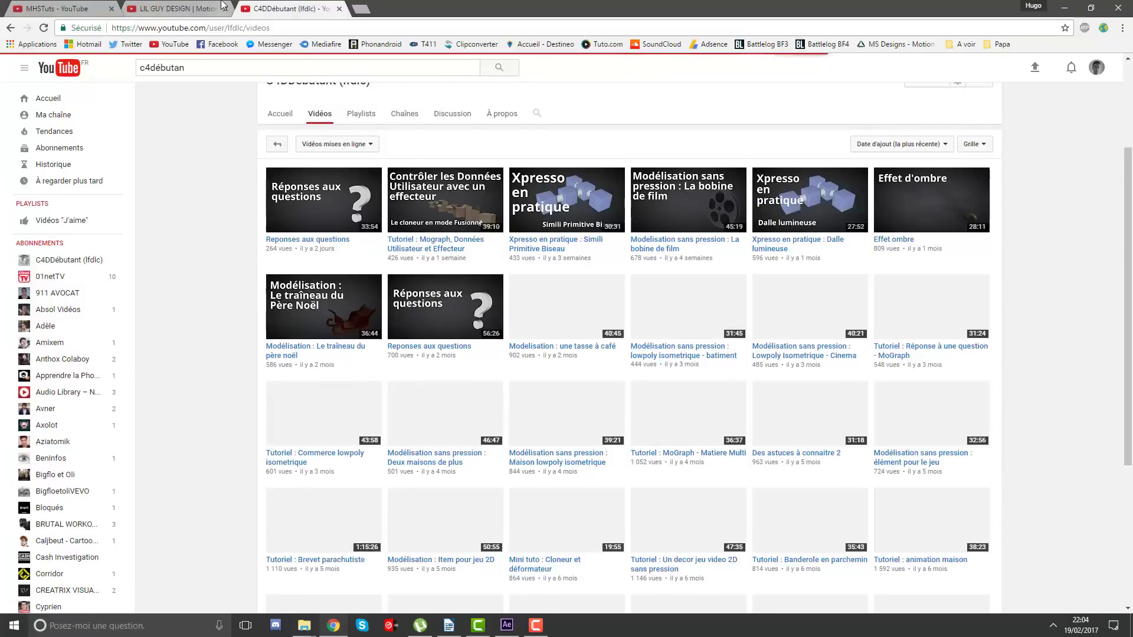
click(222, 7)
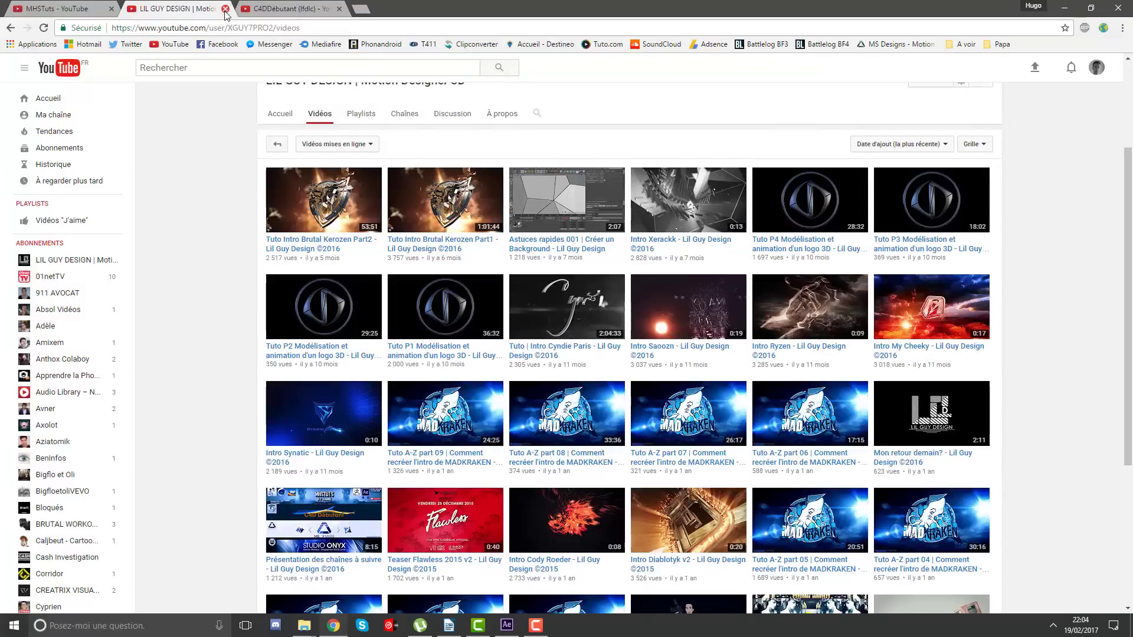